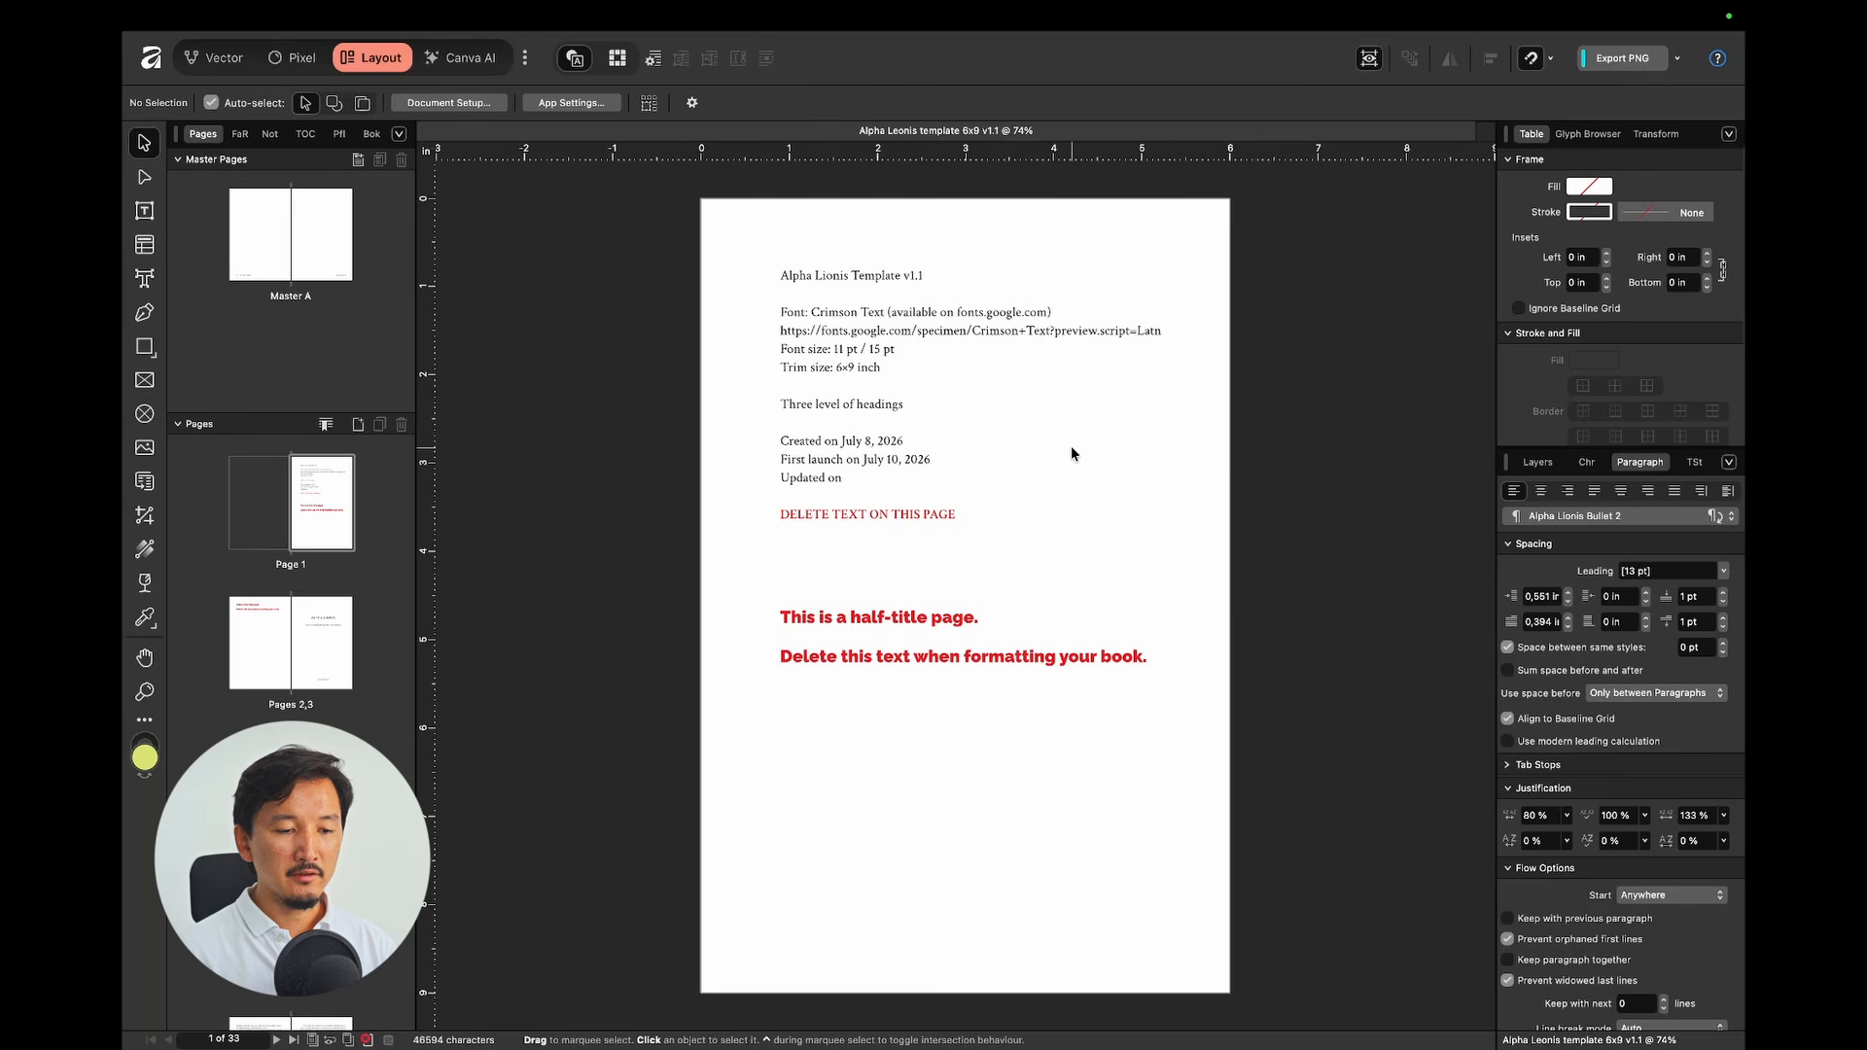
Step: Switch to text editing and place the caret in the info page's template title line
{"action": "left_click", "coordinate": [1072, 453]}
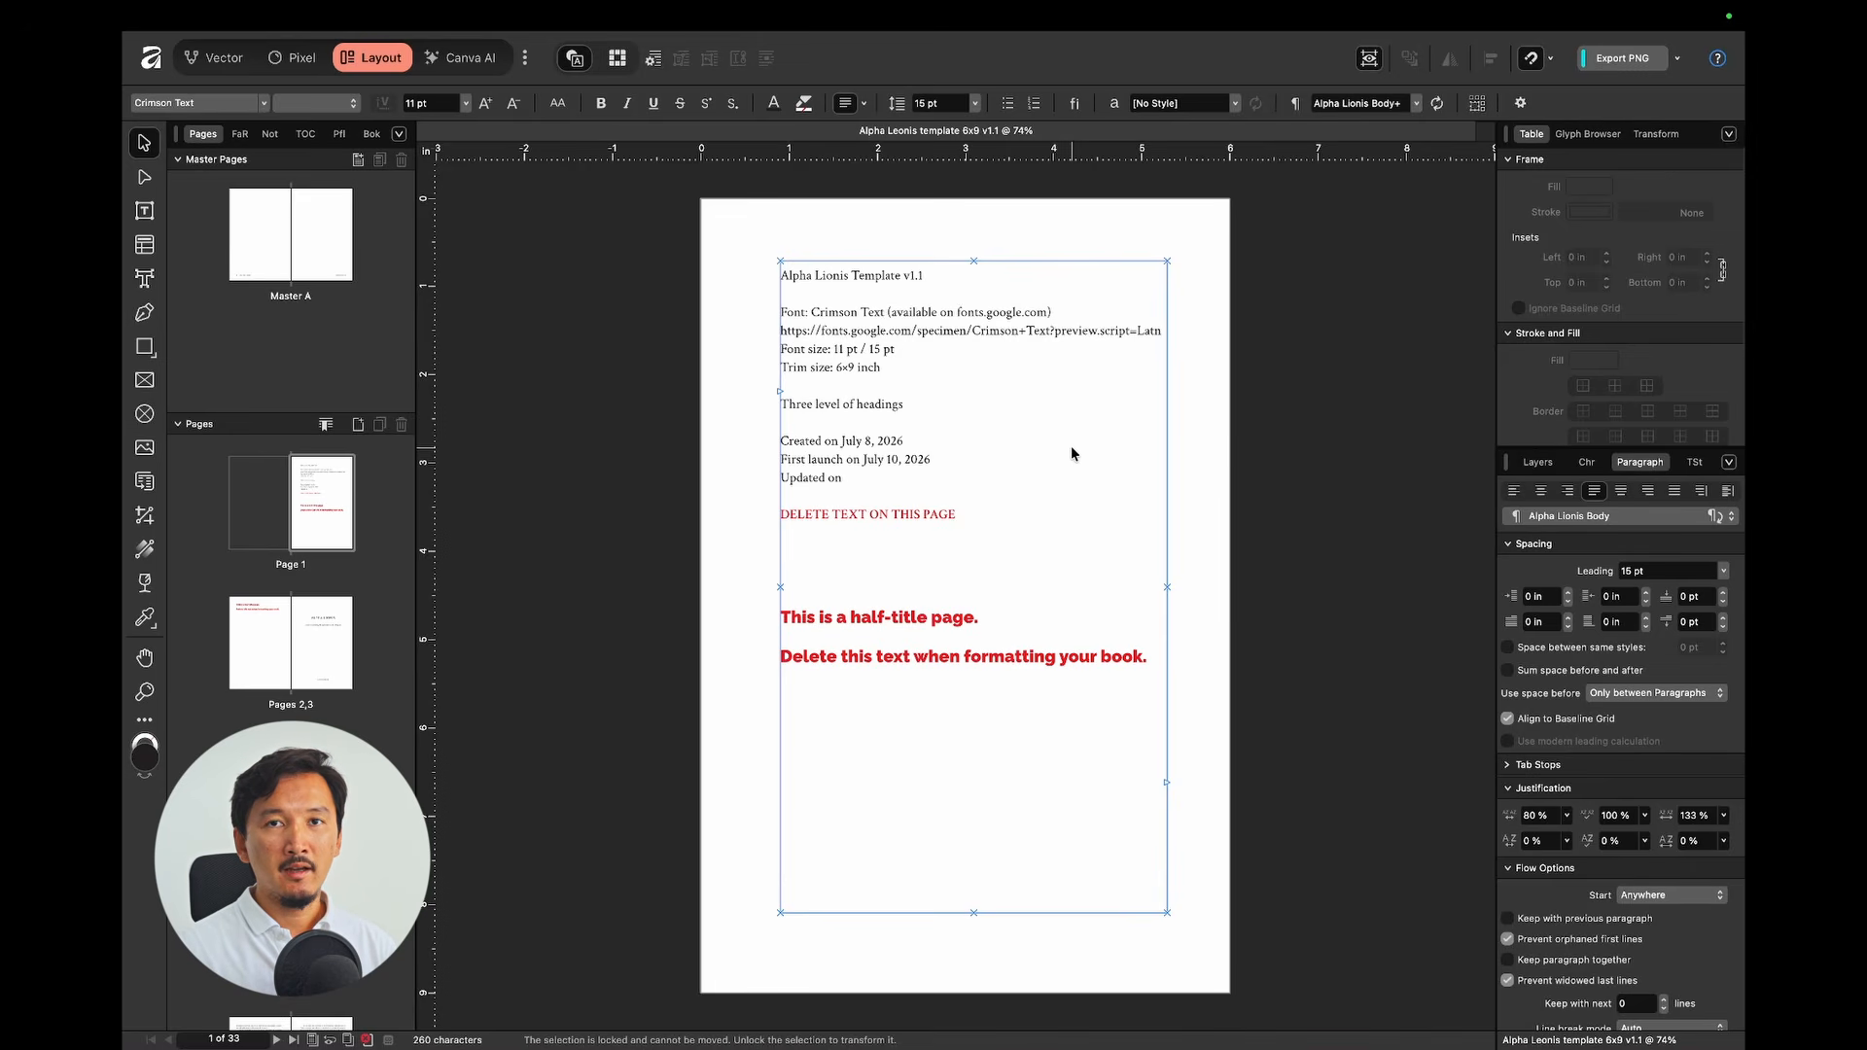
{"action": "left_click", "coordinate": [1206, 474]}
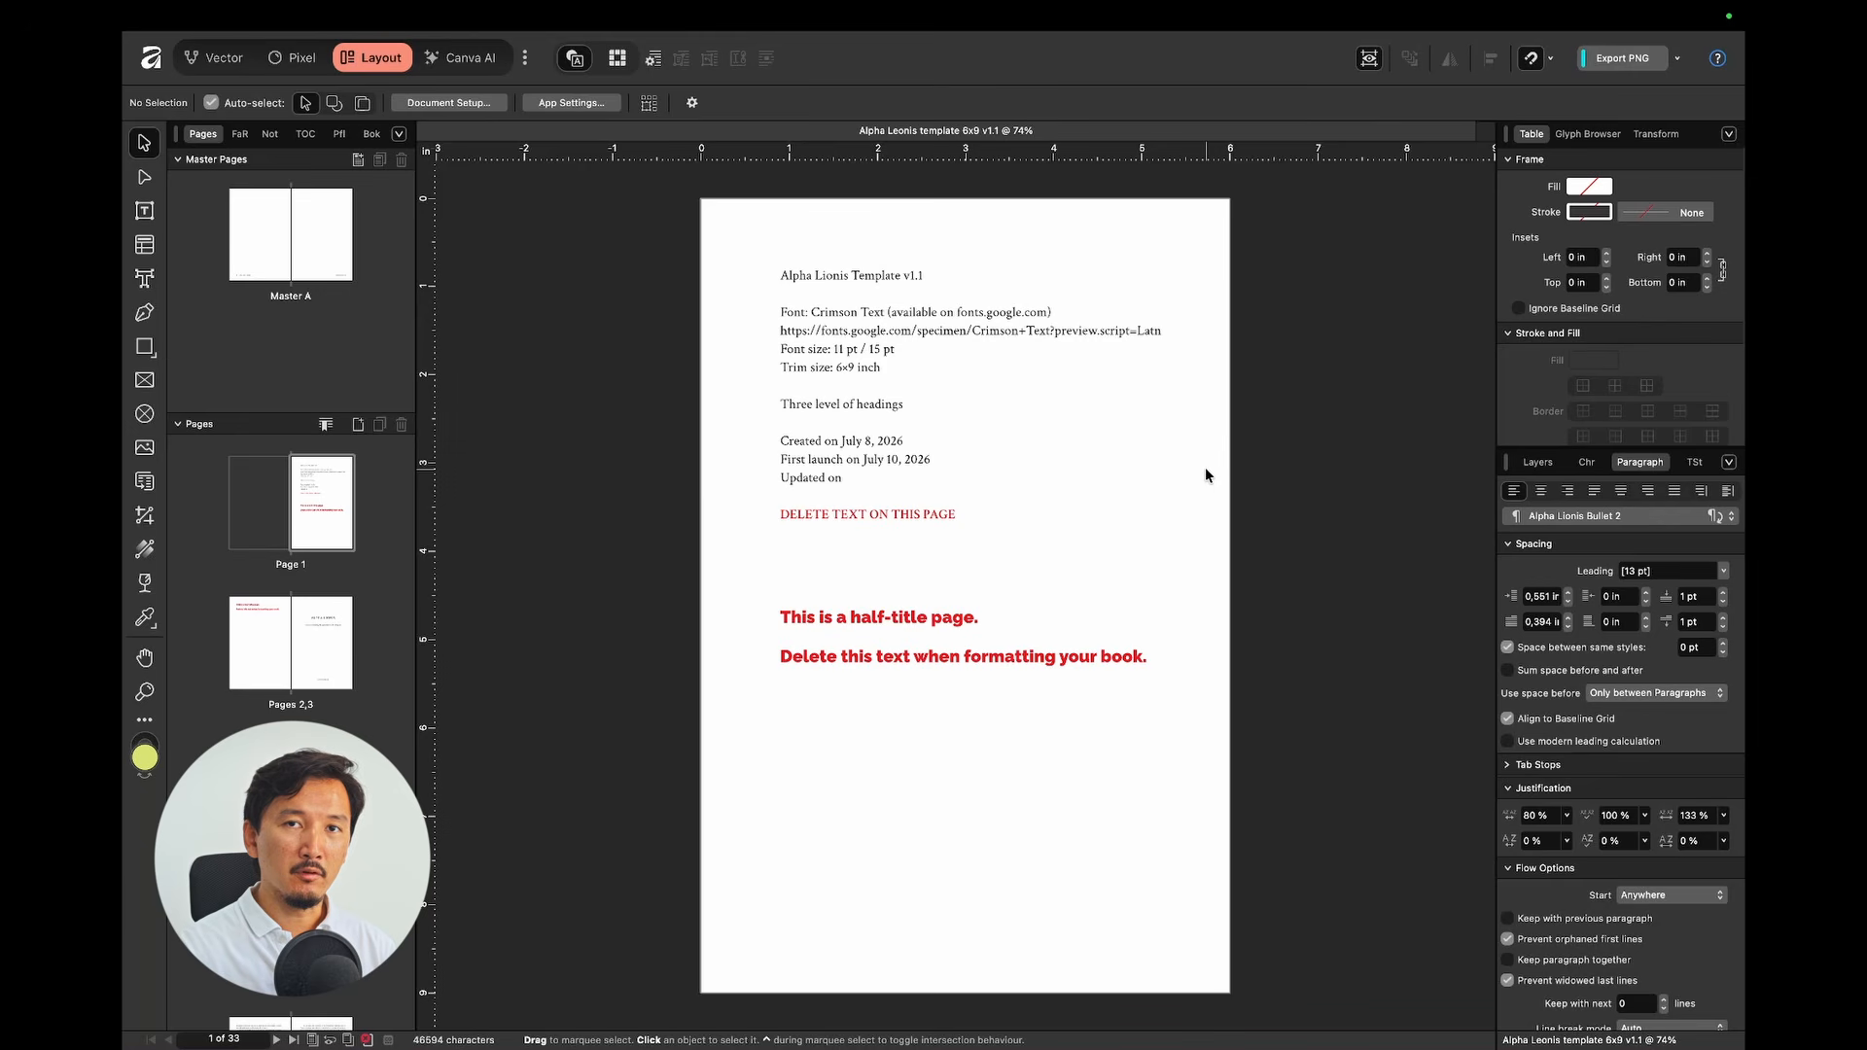
{"action": "scroll", "coordinate": [952, 346], "scroll_direction": "up", "scroll_amount": 3}
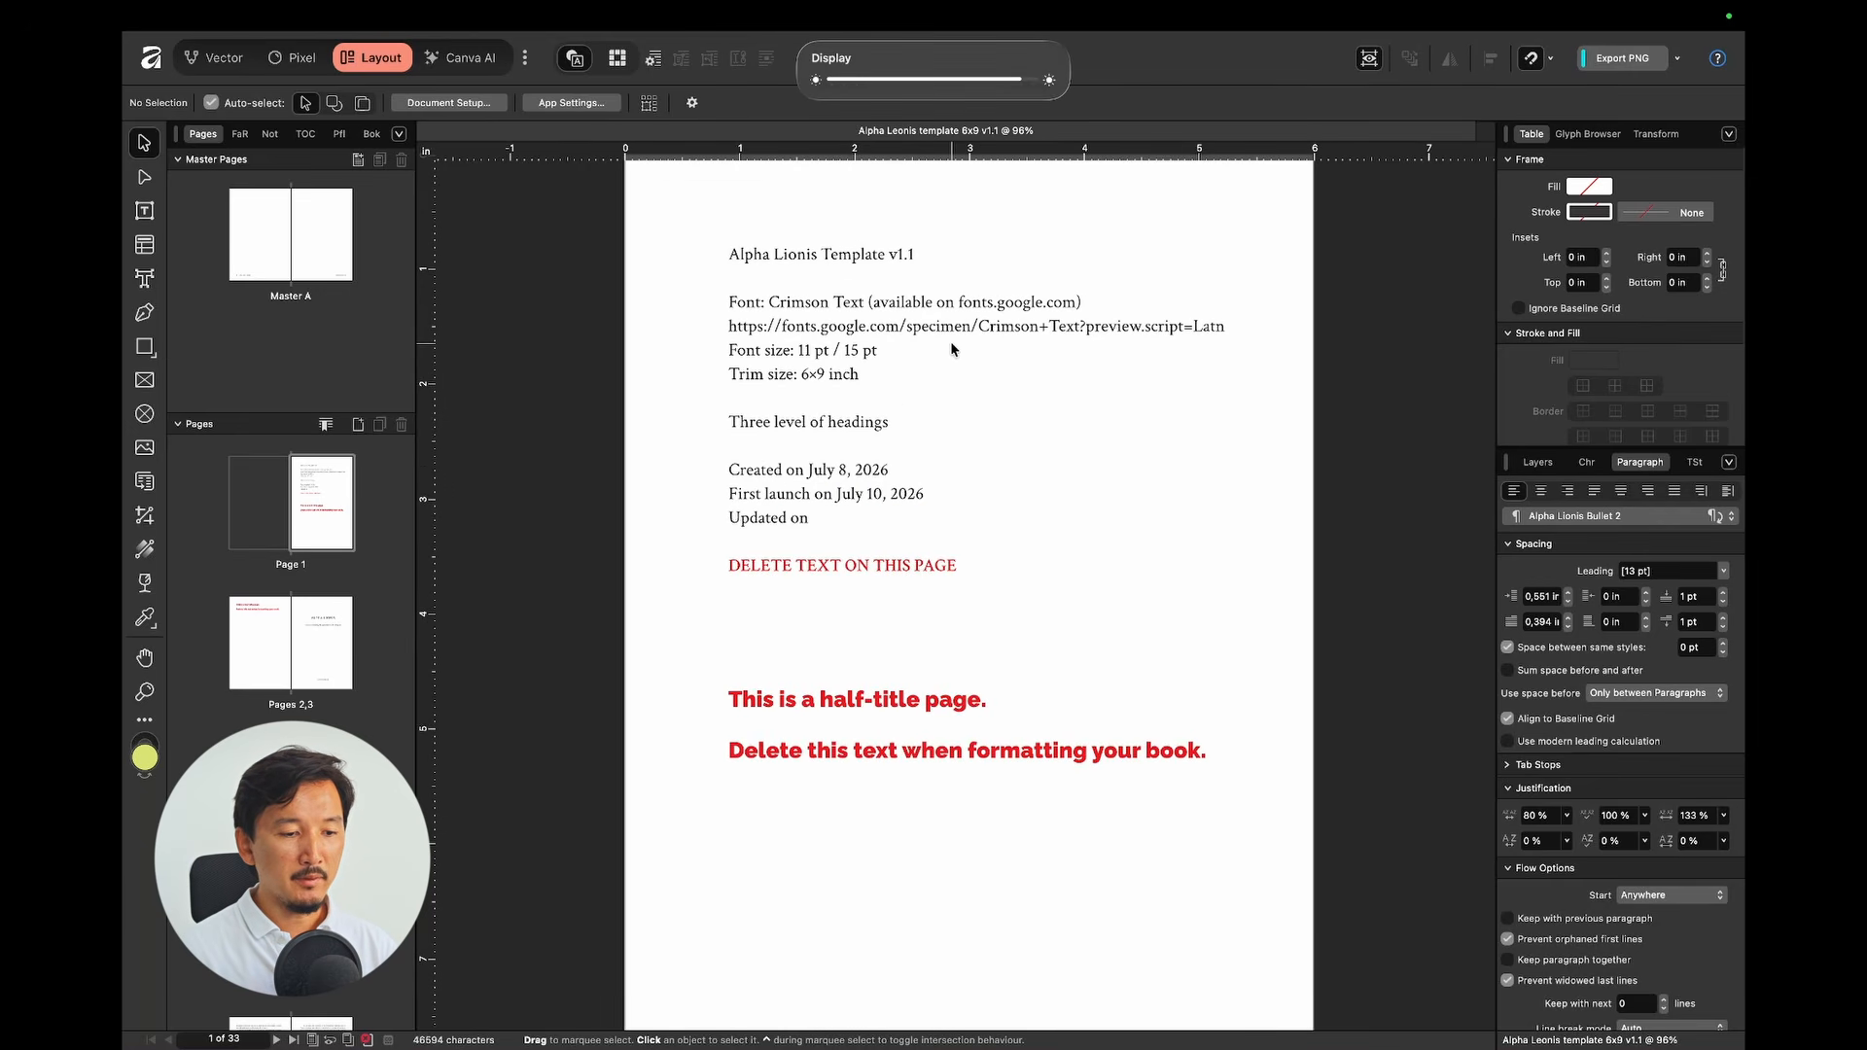
{"action": "key", "text": "t"}
{"action": "left_click", "coordinate": [745, 291]}
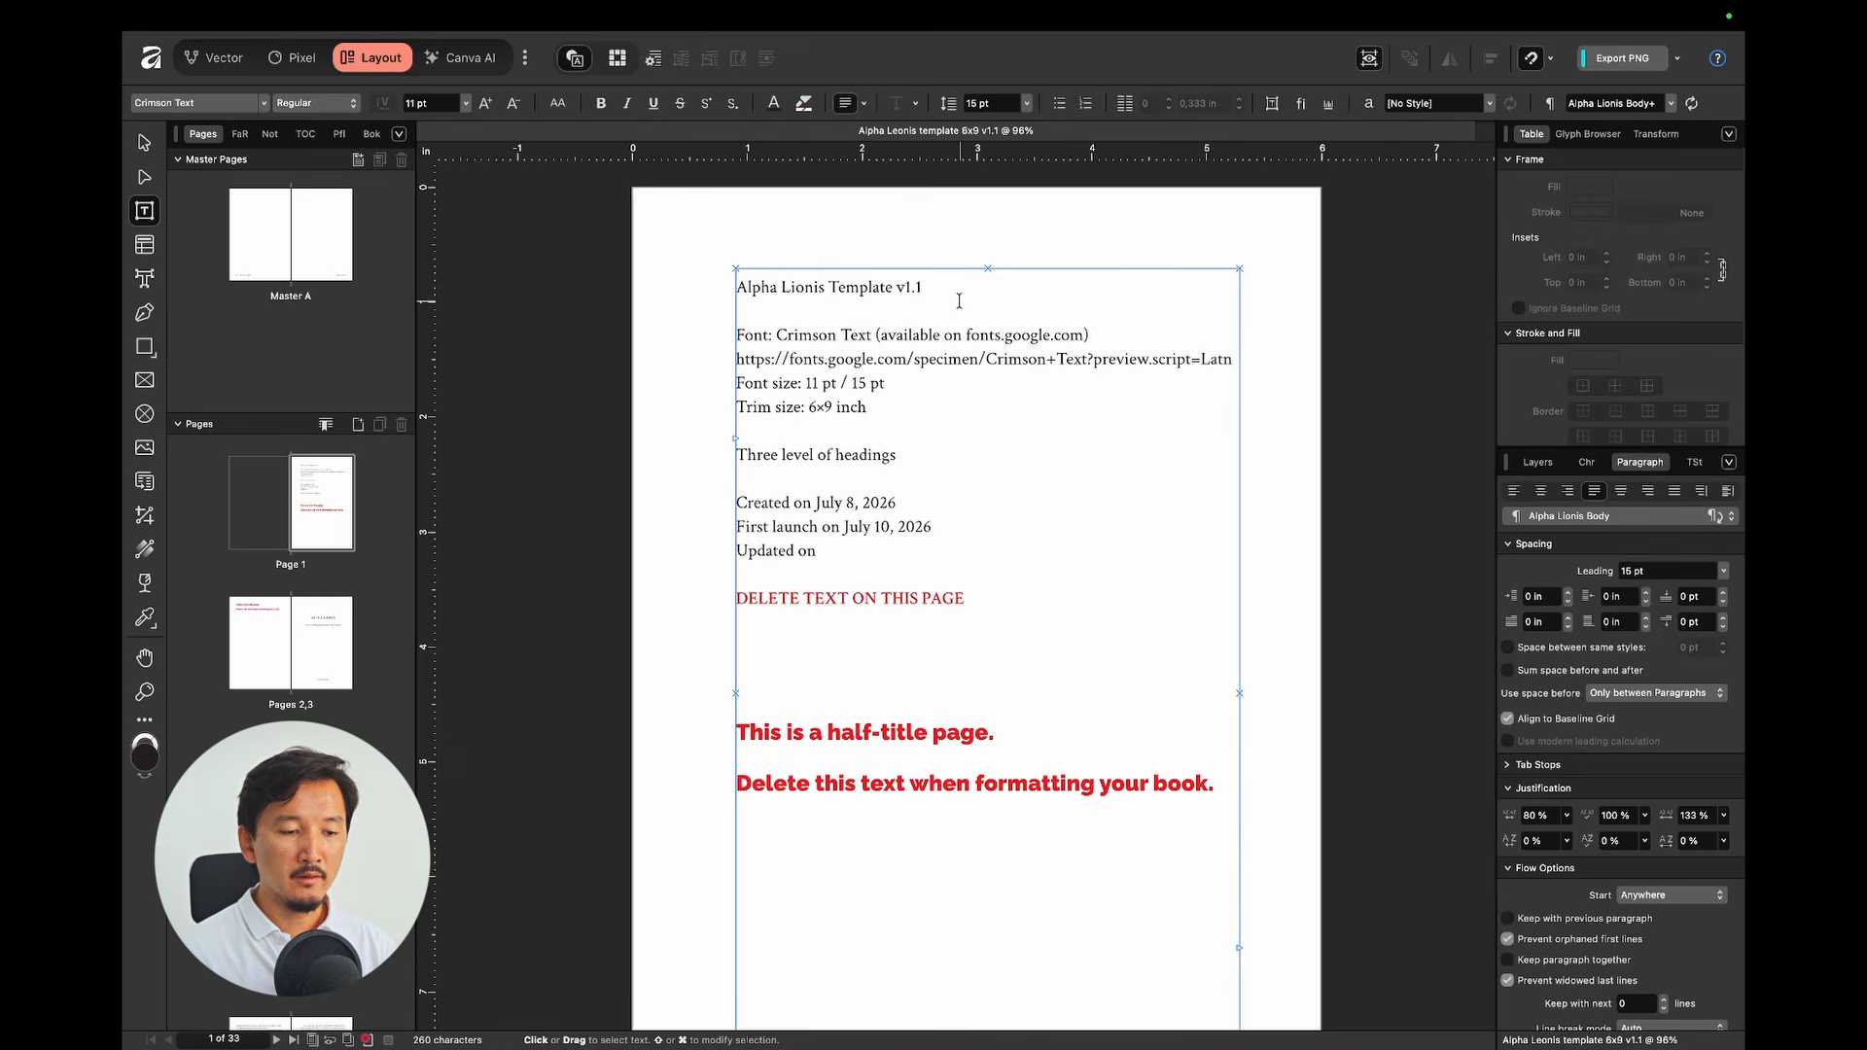
{"action": "left_click", "coordinate": [665, 317]}
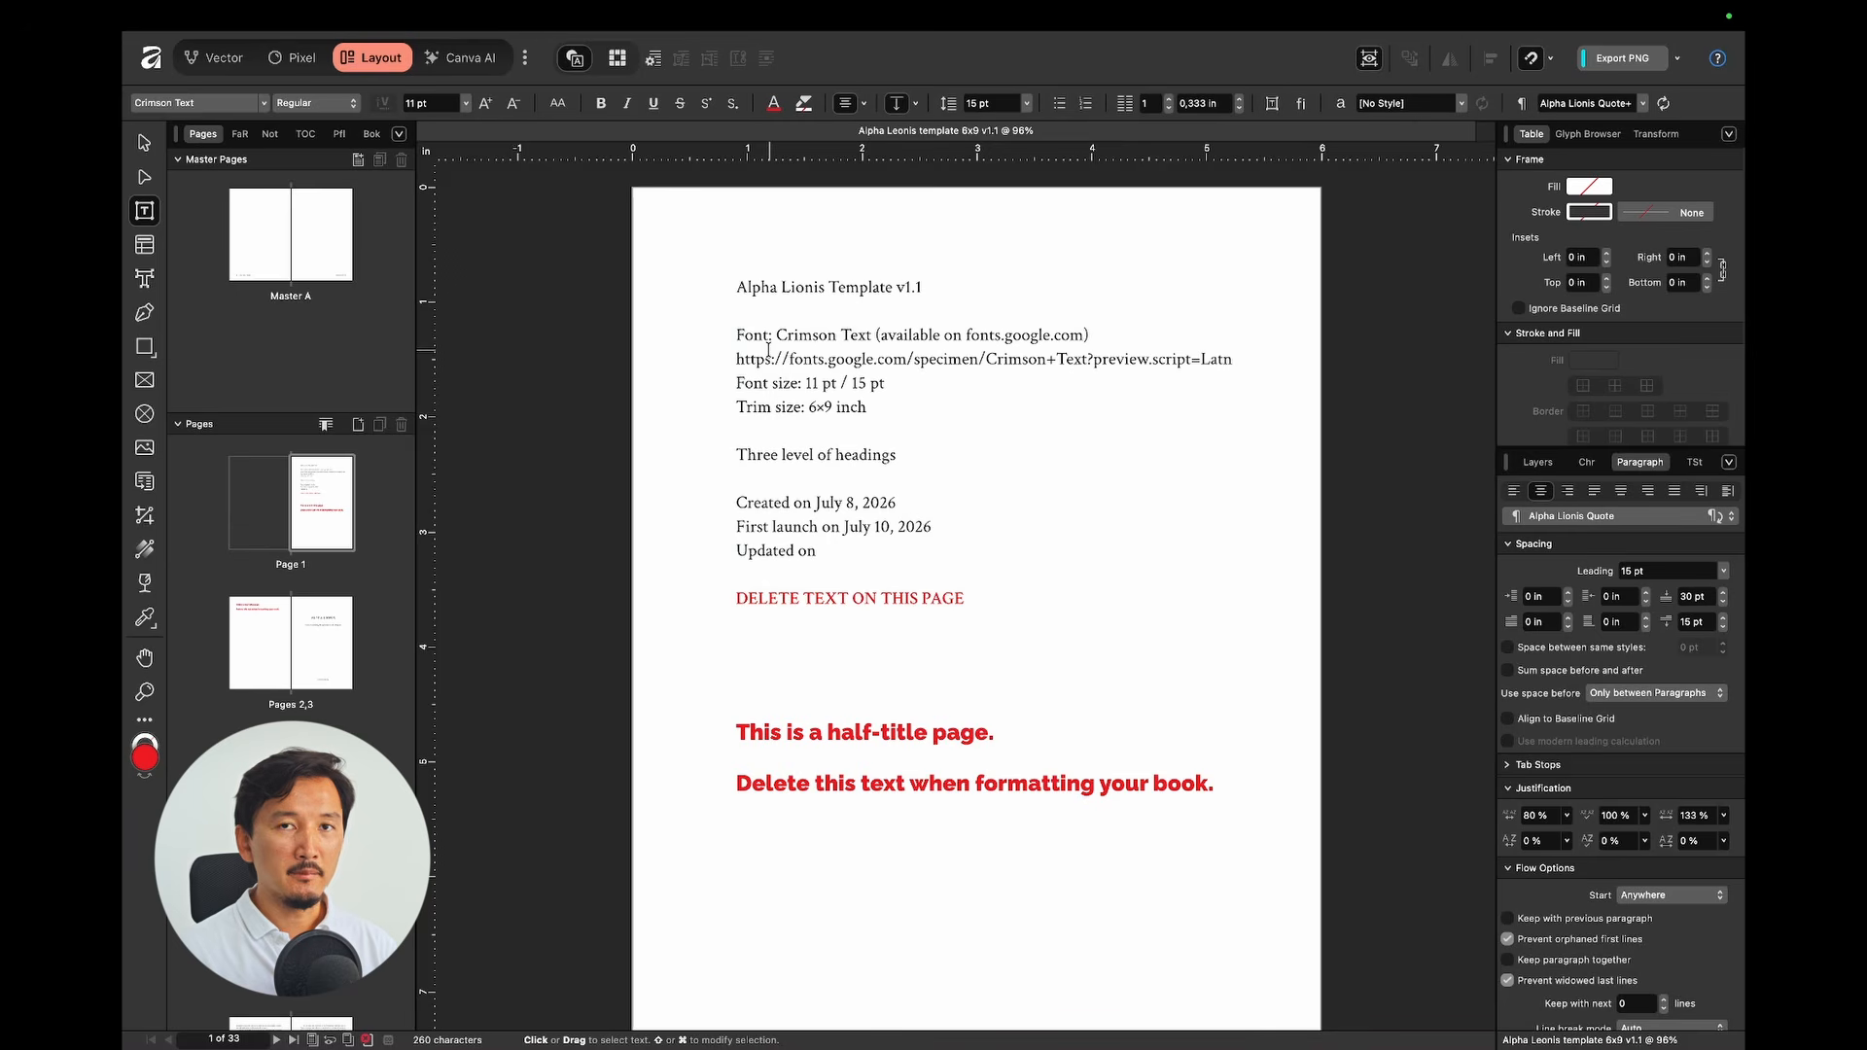
Step: Inspect the info page's title, Font, Google Fonts URL, Font size and Trim size lines
{"action": "left_click", "coordinate": [924, 284]}
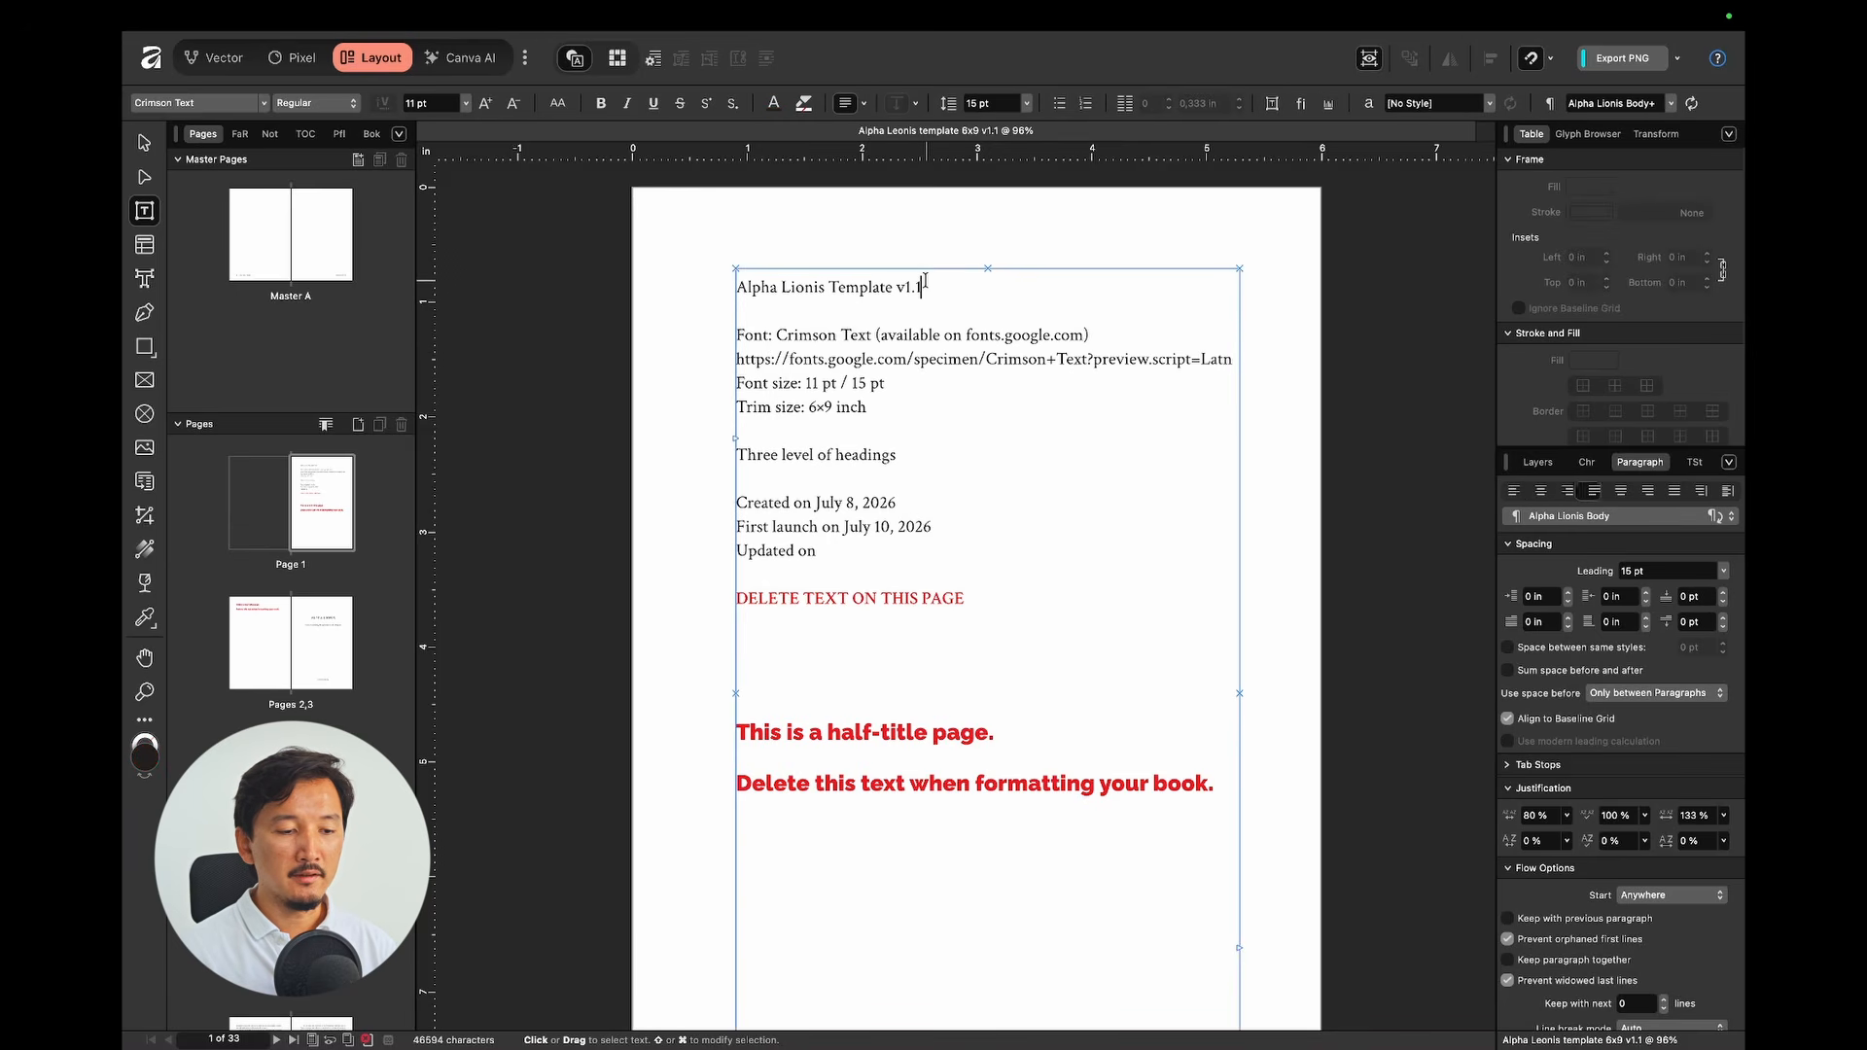
{"action": "left_click", "coordinate": [799, 335]}
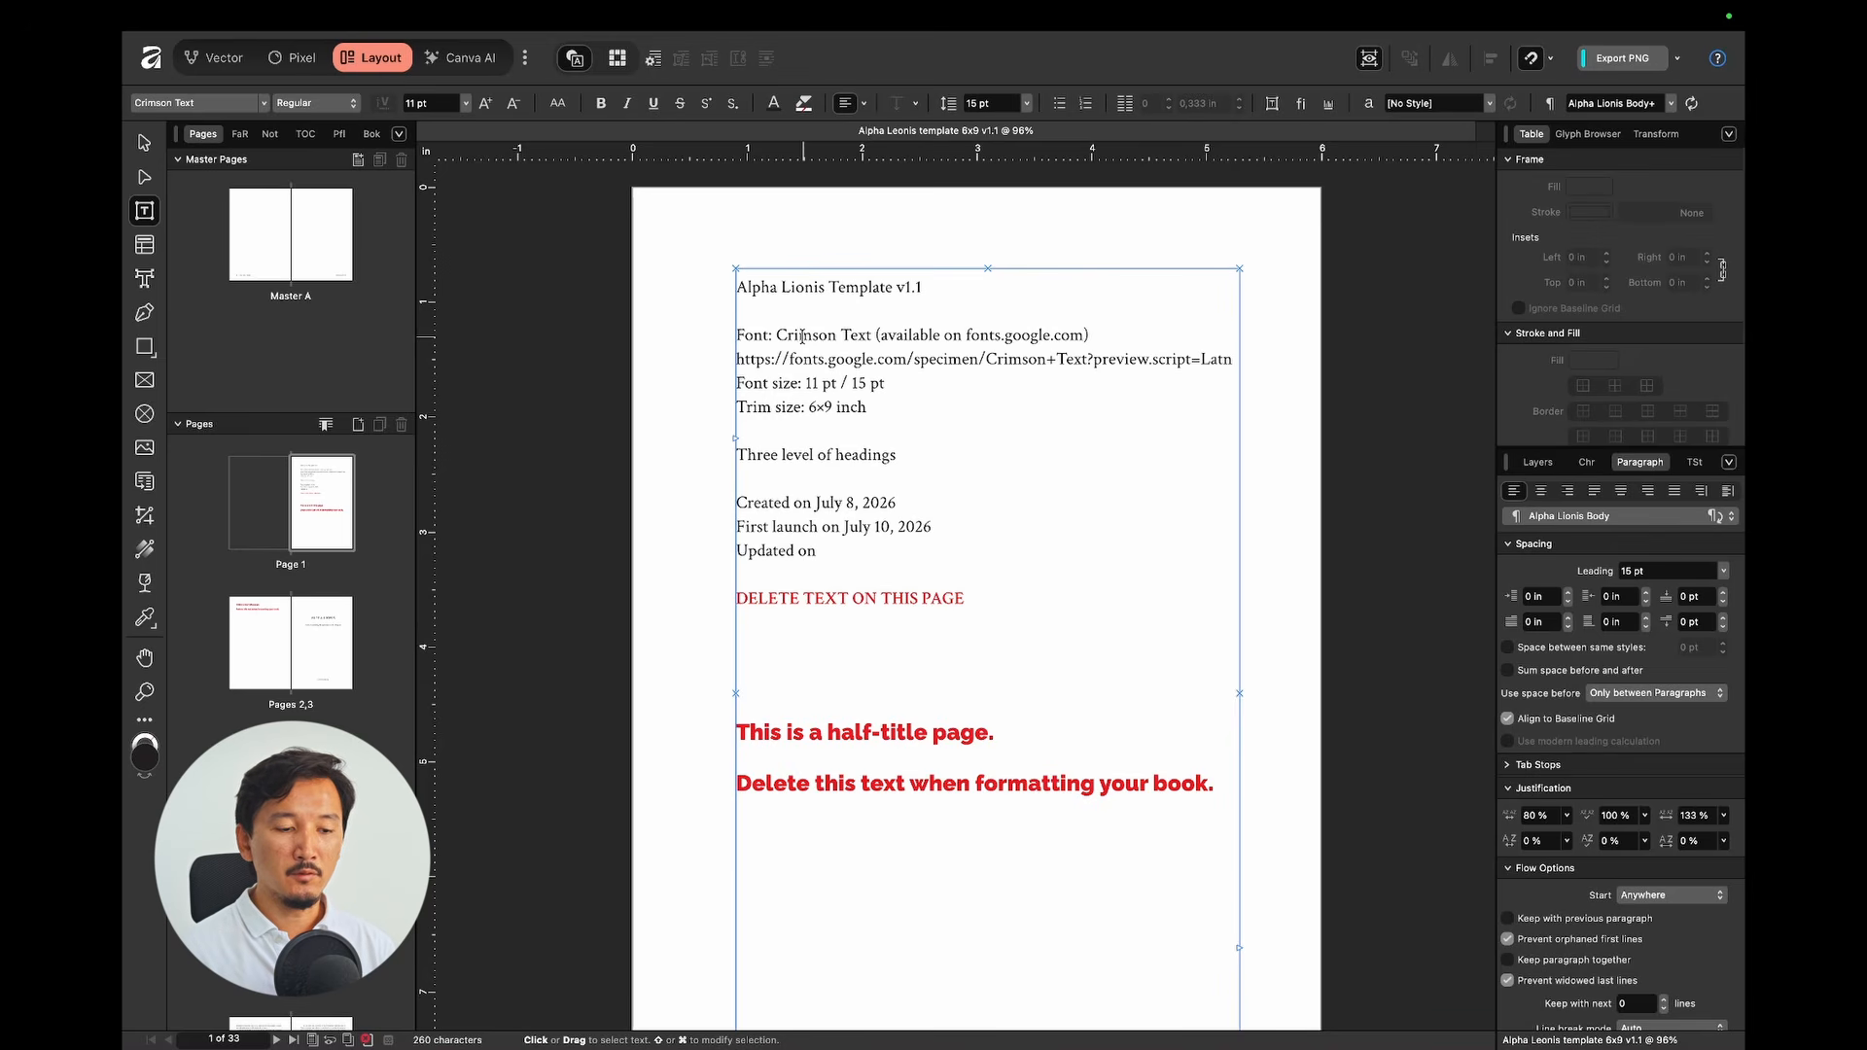
{"action": "left_click_drag", "start_coordinate": [1234, 359], "coordinate": [733, 363]}
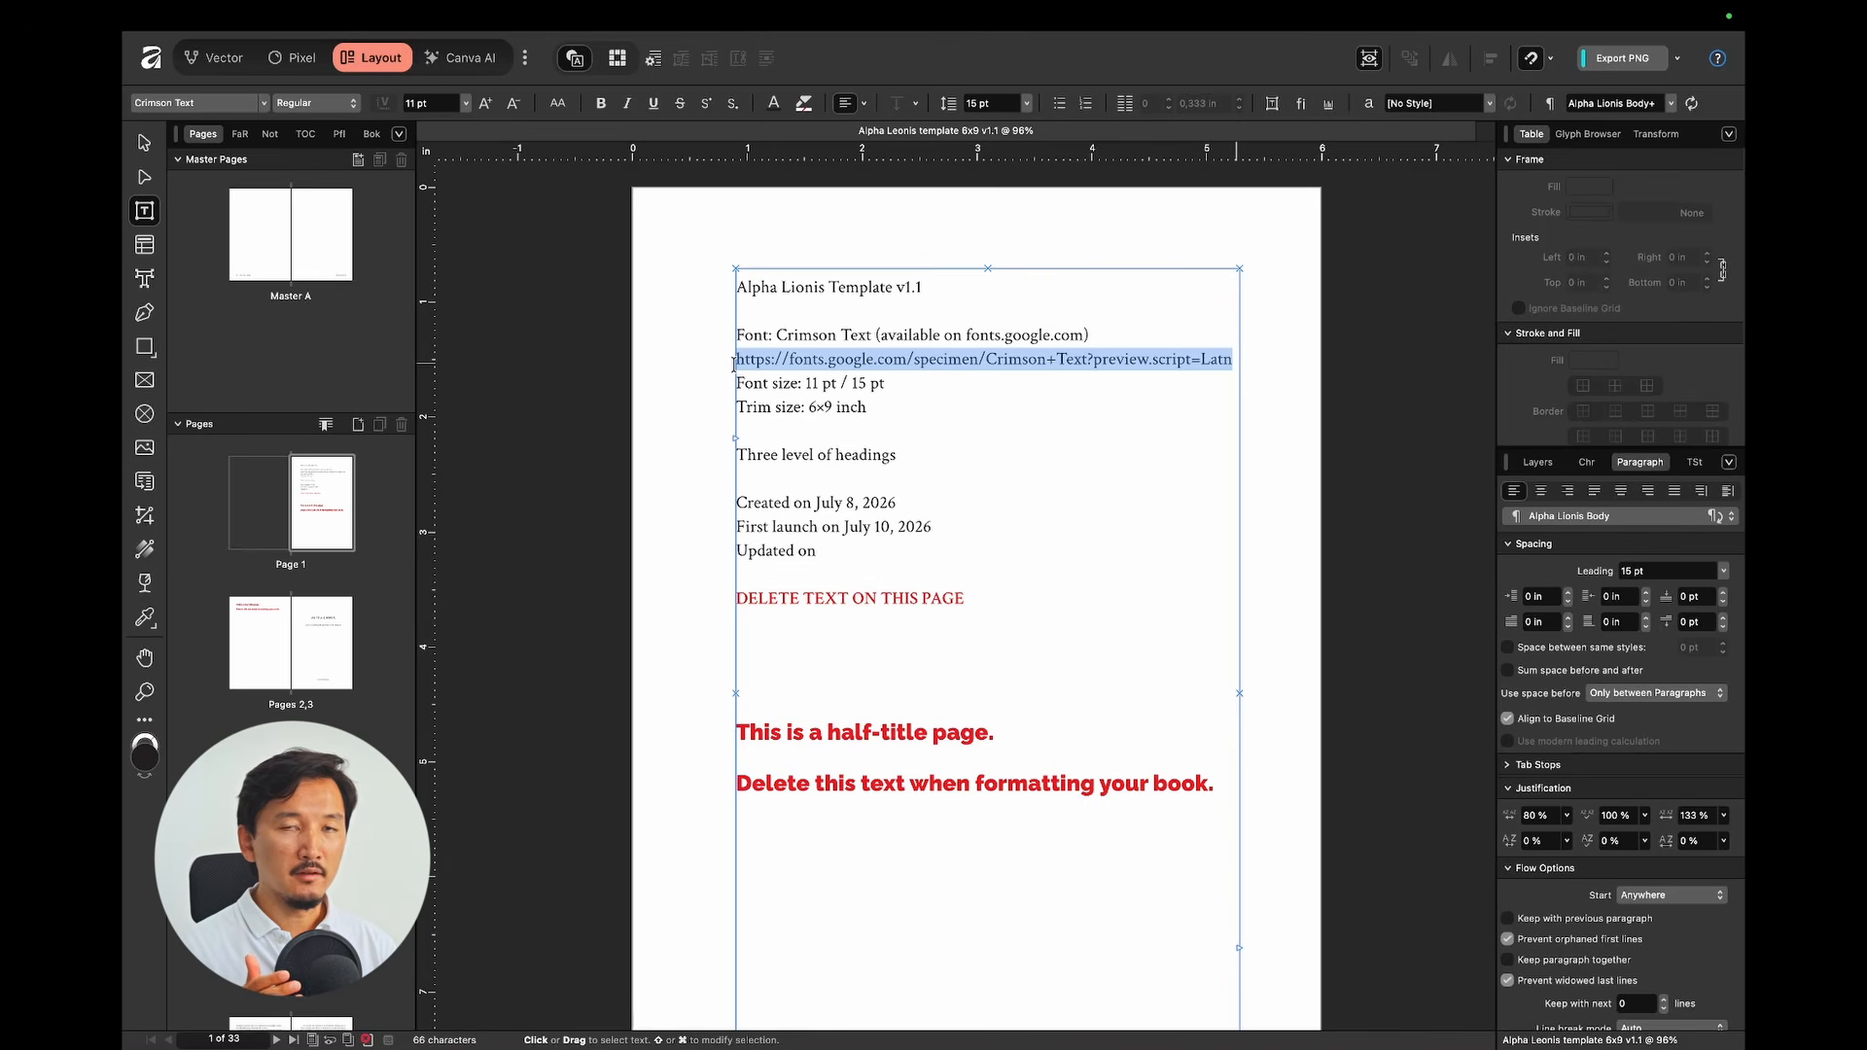
{"action": "left_click", "coordinate": [816, 385]}
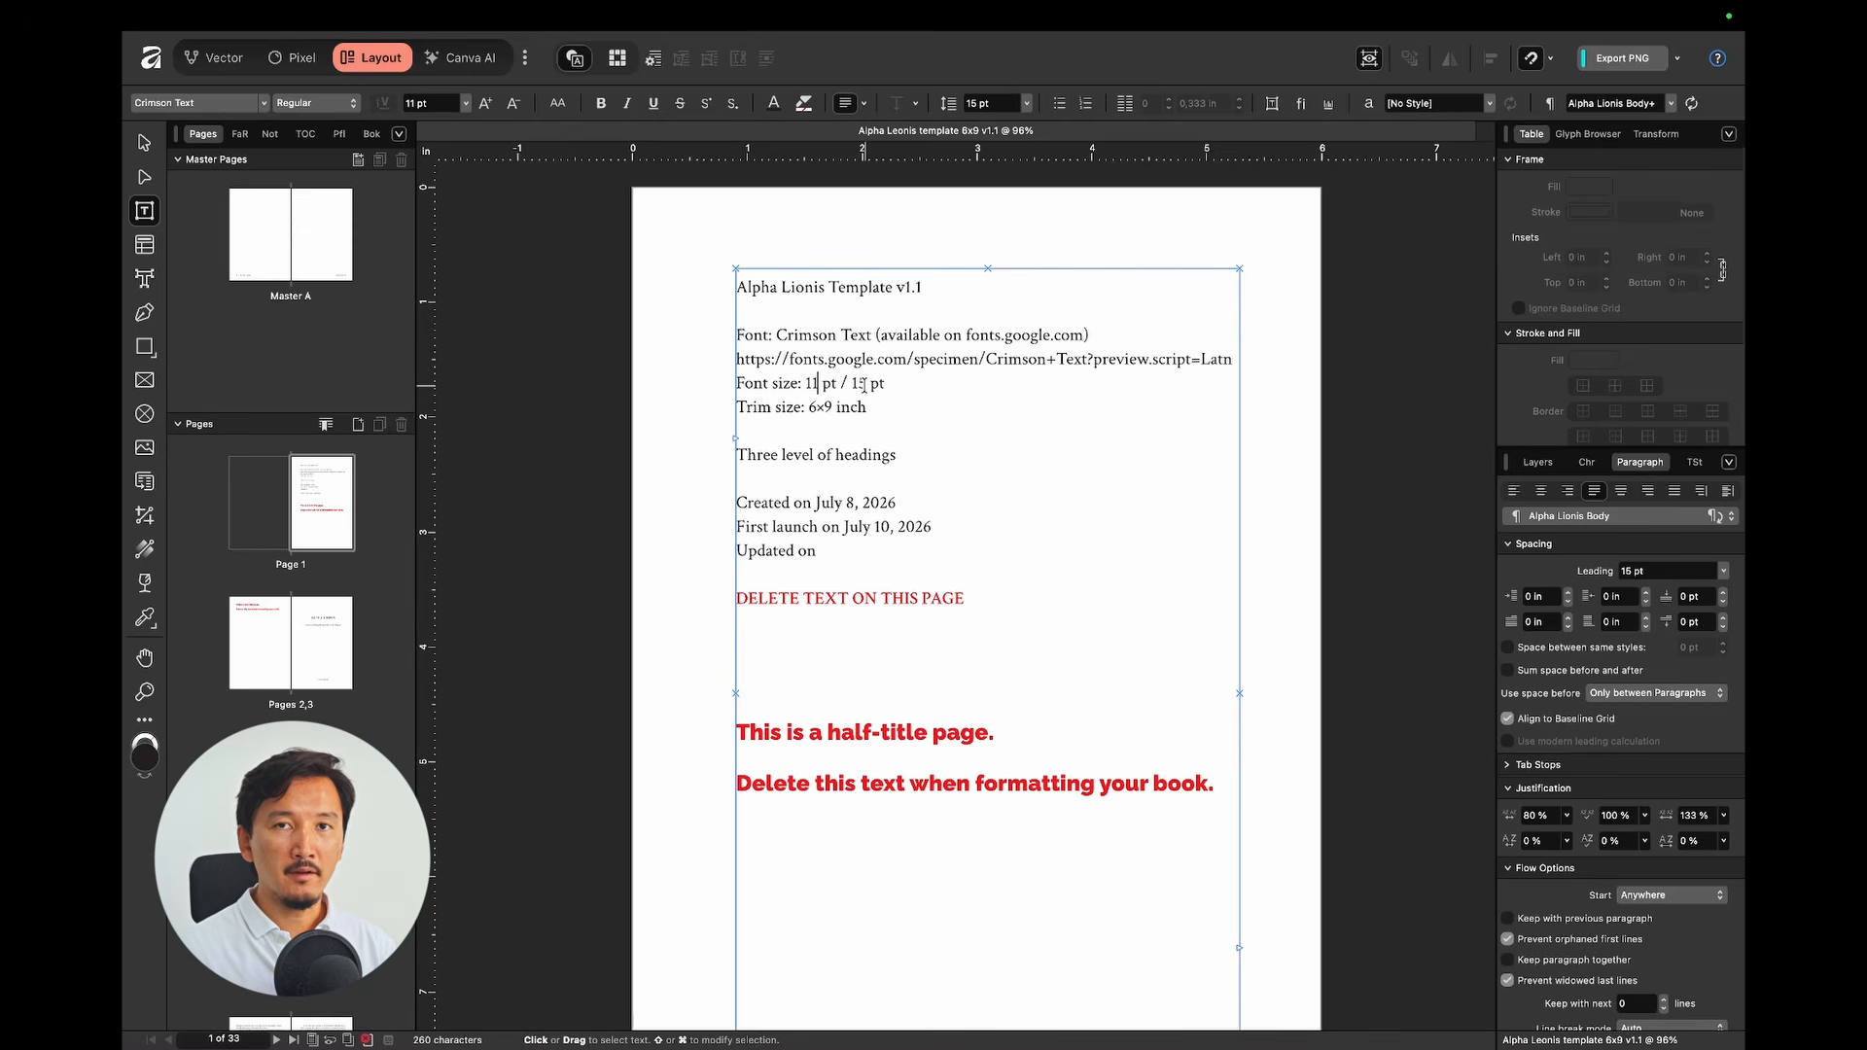
{"action": "left_click", "coordinate": [705, 399]}
{"action": "left_click", "coordinate": [814, 407]}
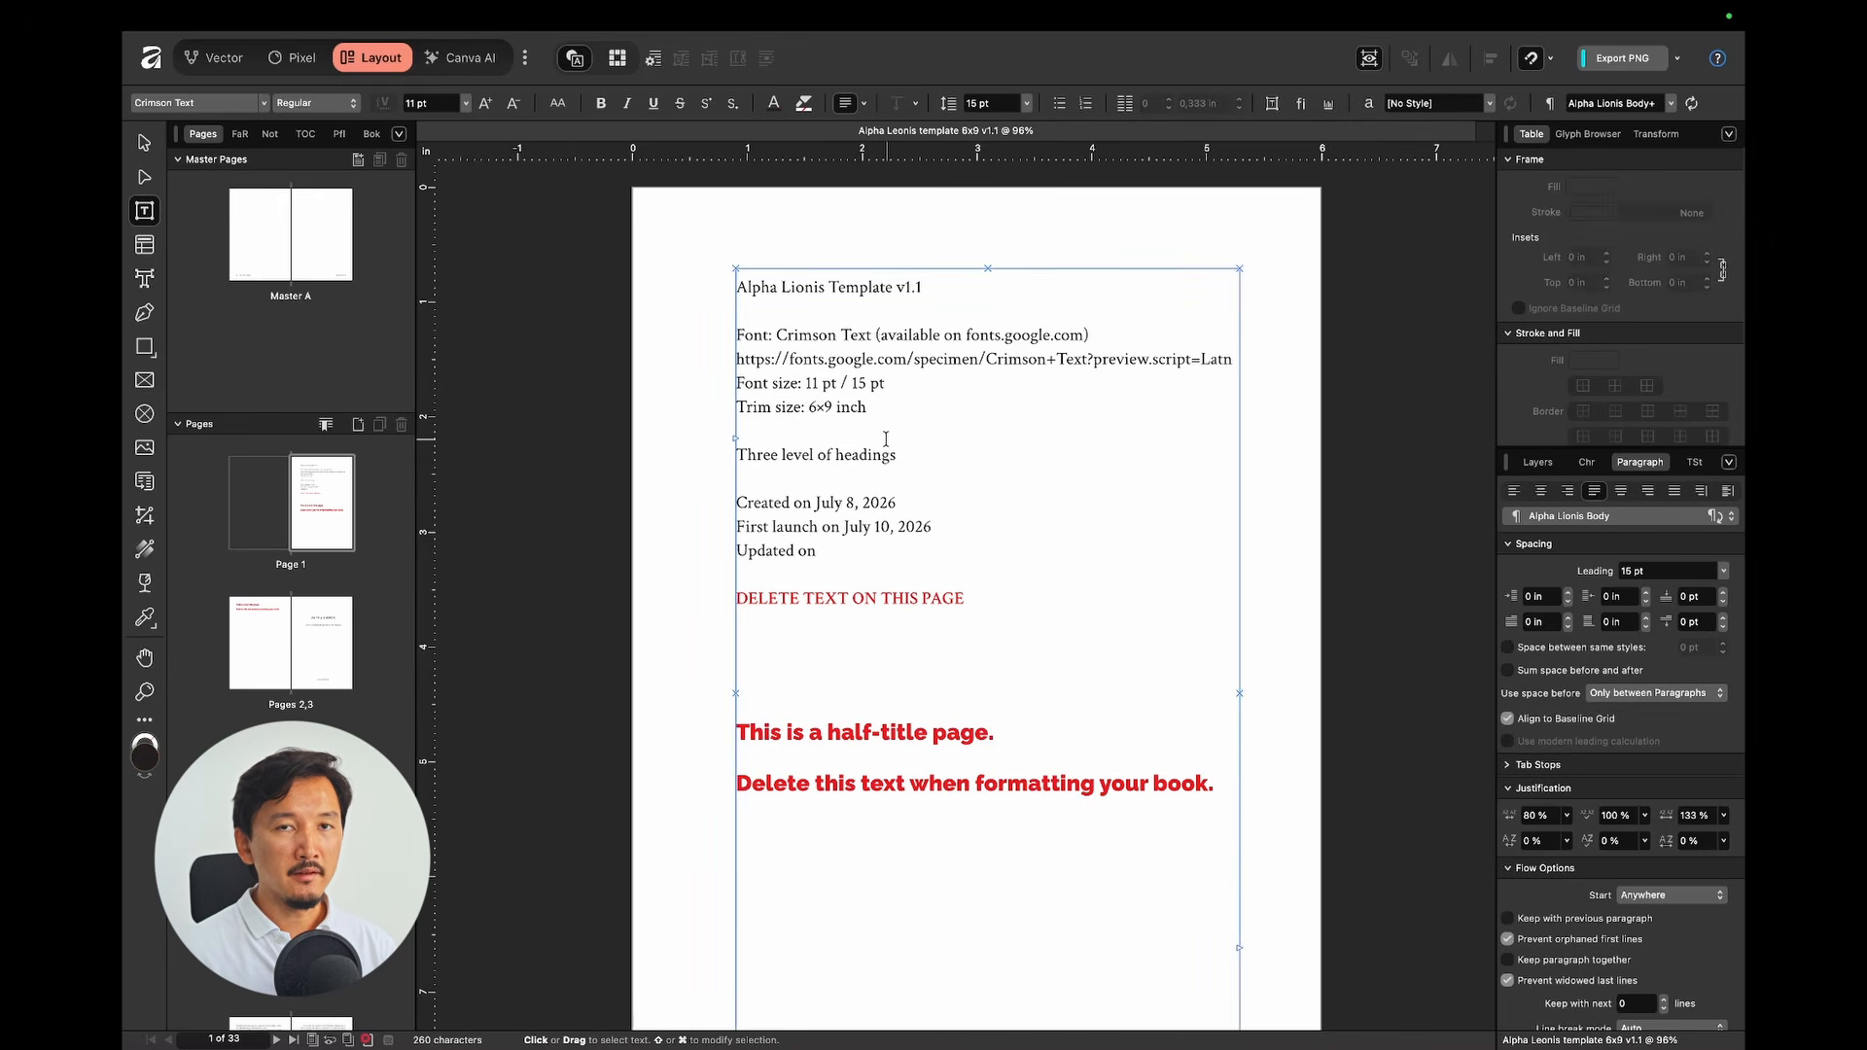
{"action": "left_click", "coordinate": [679, 407]}
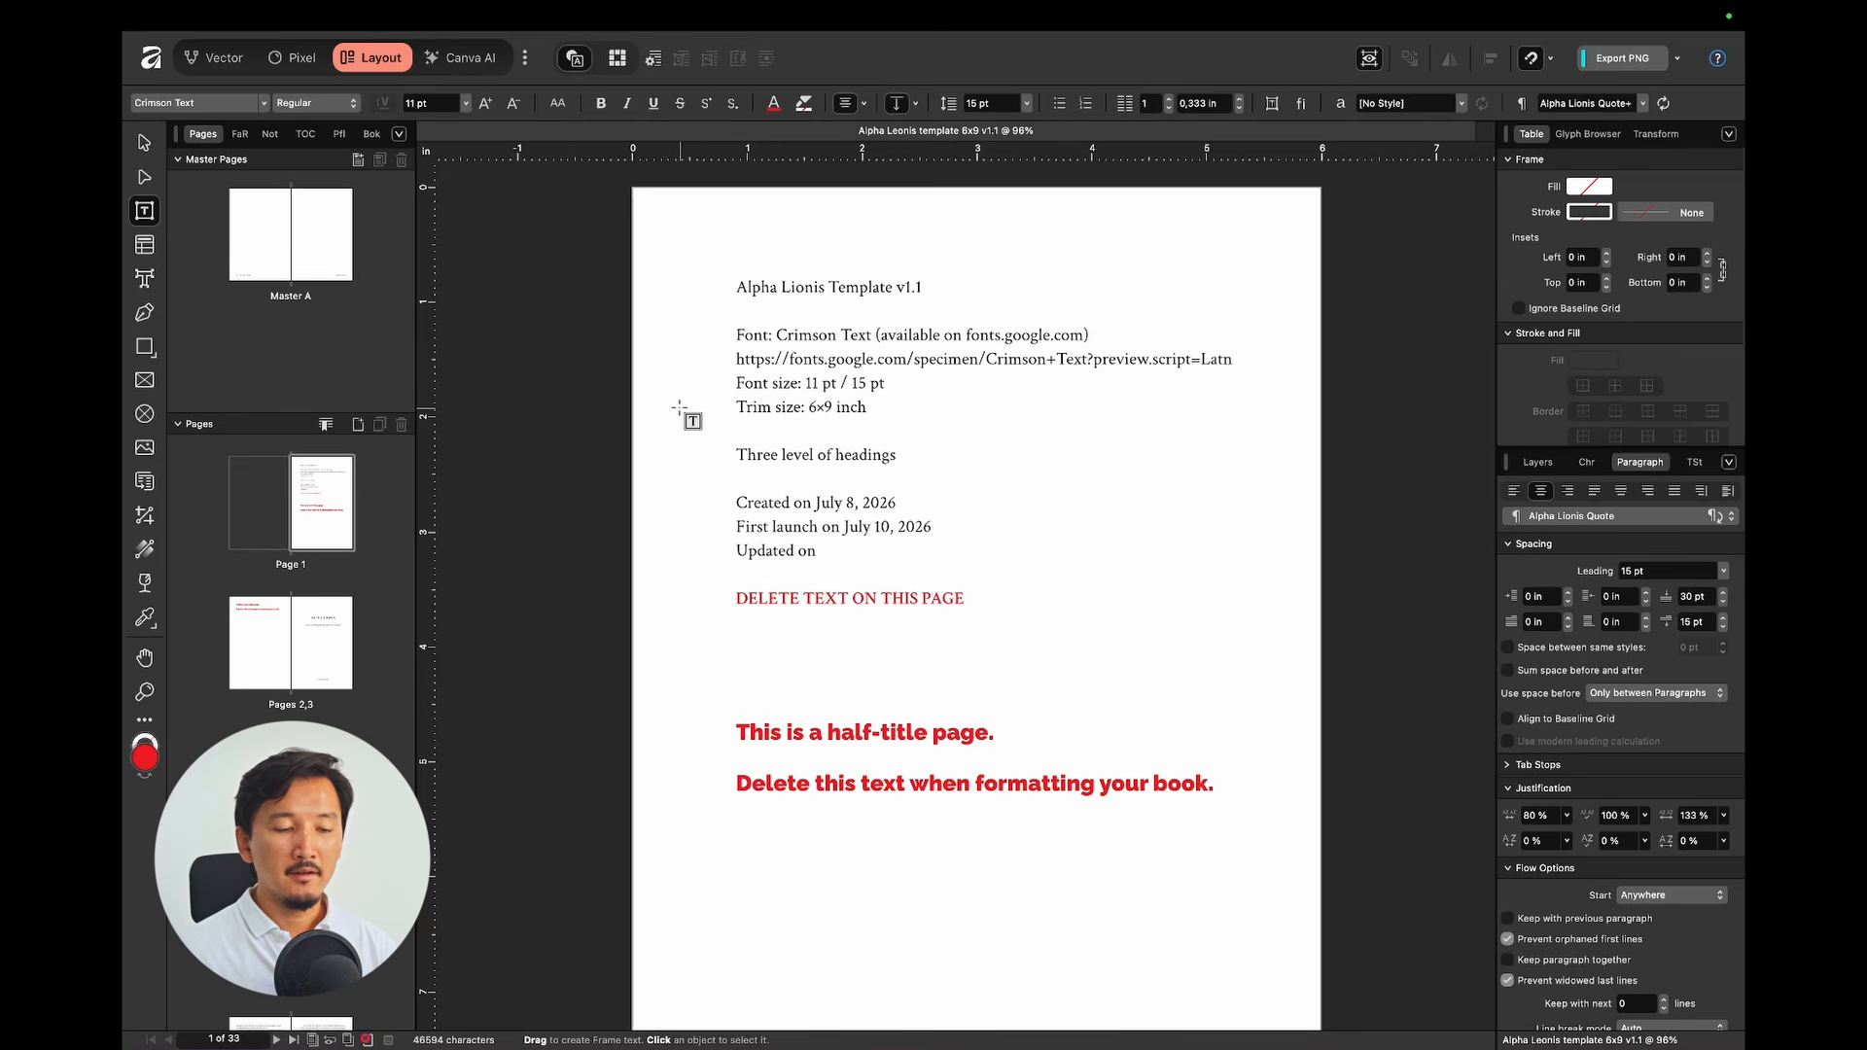
Step: Select the Three level of headings line and the date lines through Updated on
{"action": "scroll", "coordinate": [914, 427], "scroll_direction": "down", "scroll_amount": 1}
{"action": "left_click", "coordinate": [948, 438]}
{"action": "left_click_drag", "start_coordinate": [948, 438], "coordinate": [728, 440]}
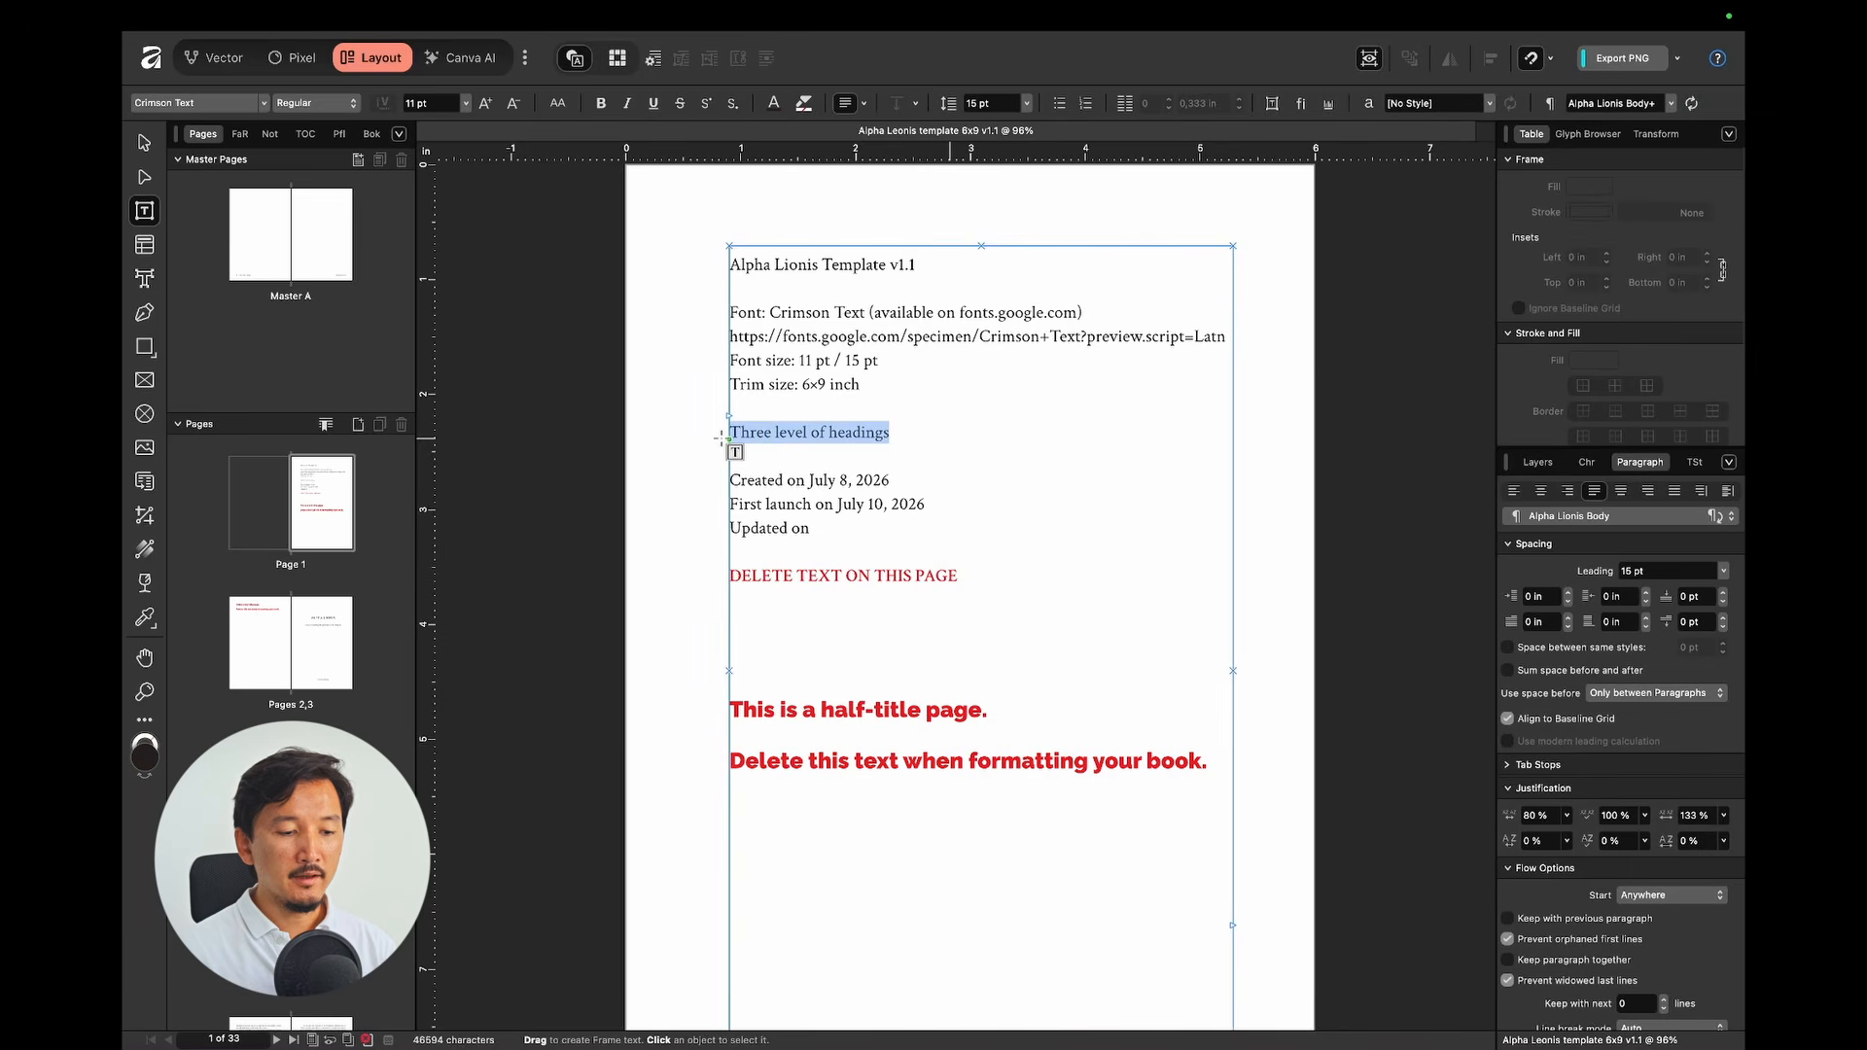
{"action": "left_click", "coordinate": [878, 525]}
{"action": "left_click_drag", "start_coordinate": [878, 525], "coordinate": [729, 476]}
{"action": "left_click", "coordinate": [849, 542]}
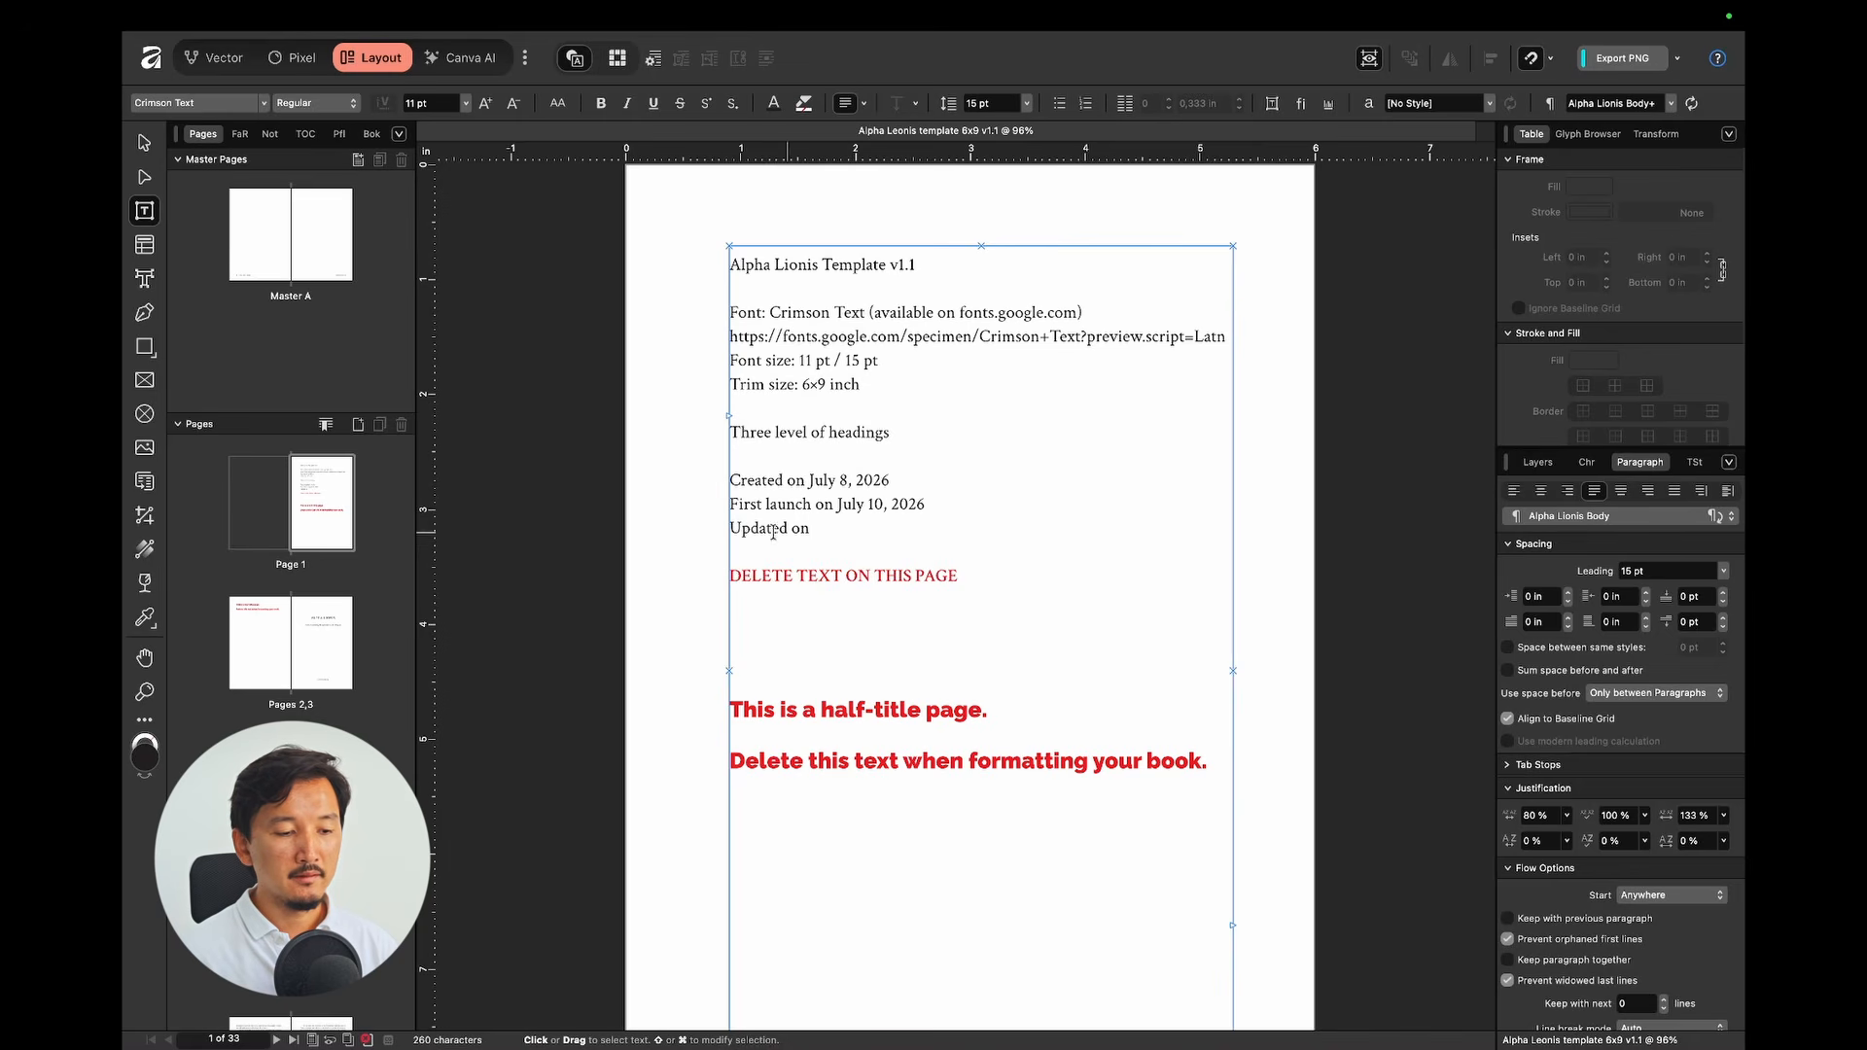
{"action": "left_click", "coordinate": [674, 522]}
Step: Move down to the pages 2–3 spread and click into the ALPHA LIONIS title
{"action": "scroll", "coordinate": [675, 522], "scroll_direction": "down", "scroll_amount": 3}
{"action": "scroll", "coordinate": [675, 522], "scroll_direction": "down", "scroll_amount": 5}
{"action": "scroll", "coordinate": [675, 523], "scroll_direction": "left", "scroll_amount": 3}
{"action": "scroll", "coordinate": [894, 598], "scroll_direction": "down", "scroll_amount": 1}
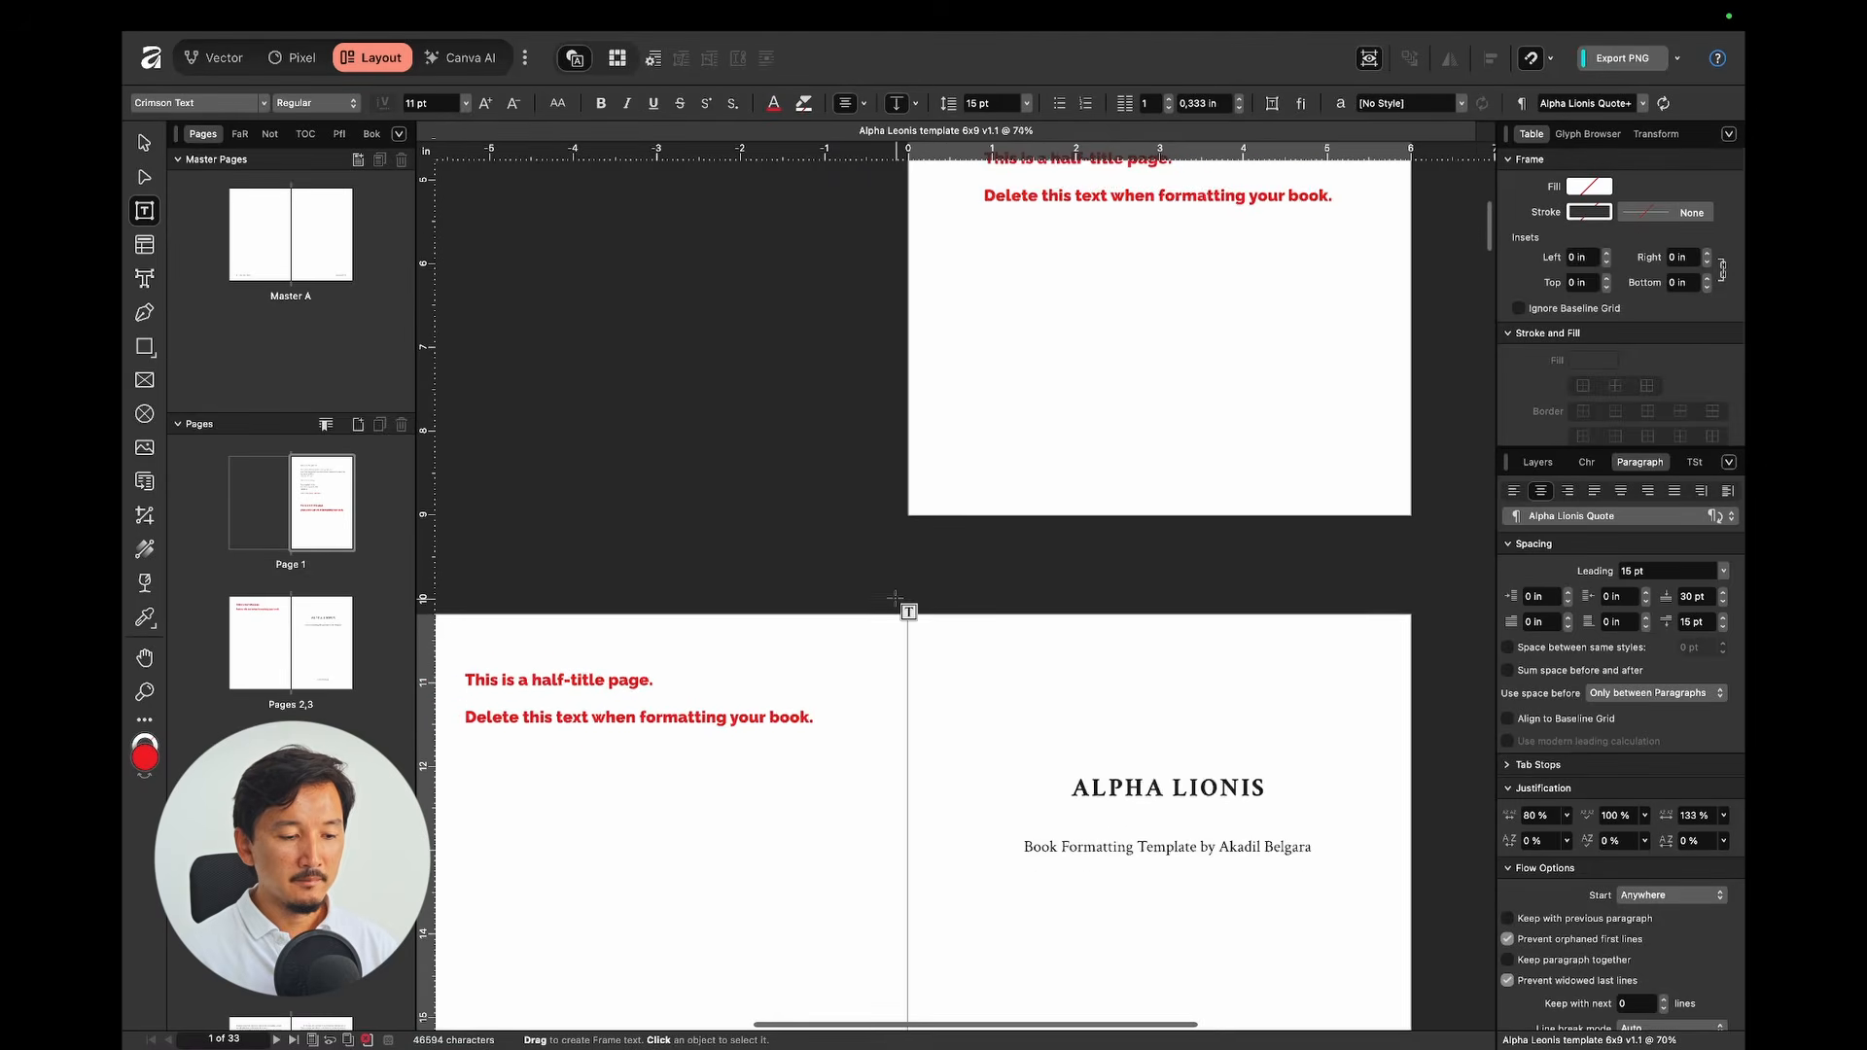
{"action": "scroll", "coordinate": [895, 598], "scroll_direction": "down", "scroll_amount": 2}
{"action": "scroll", "coordinate": [700, 645], "scroll_direction": "up", "scroll_amount": 3}
{"action": "scroll", "coordinate": [729, 596], "scroll_direction": "right", "scroll_amount": 1}
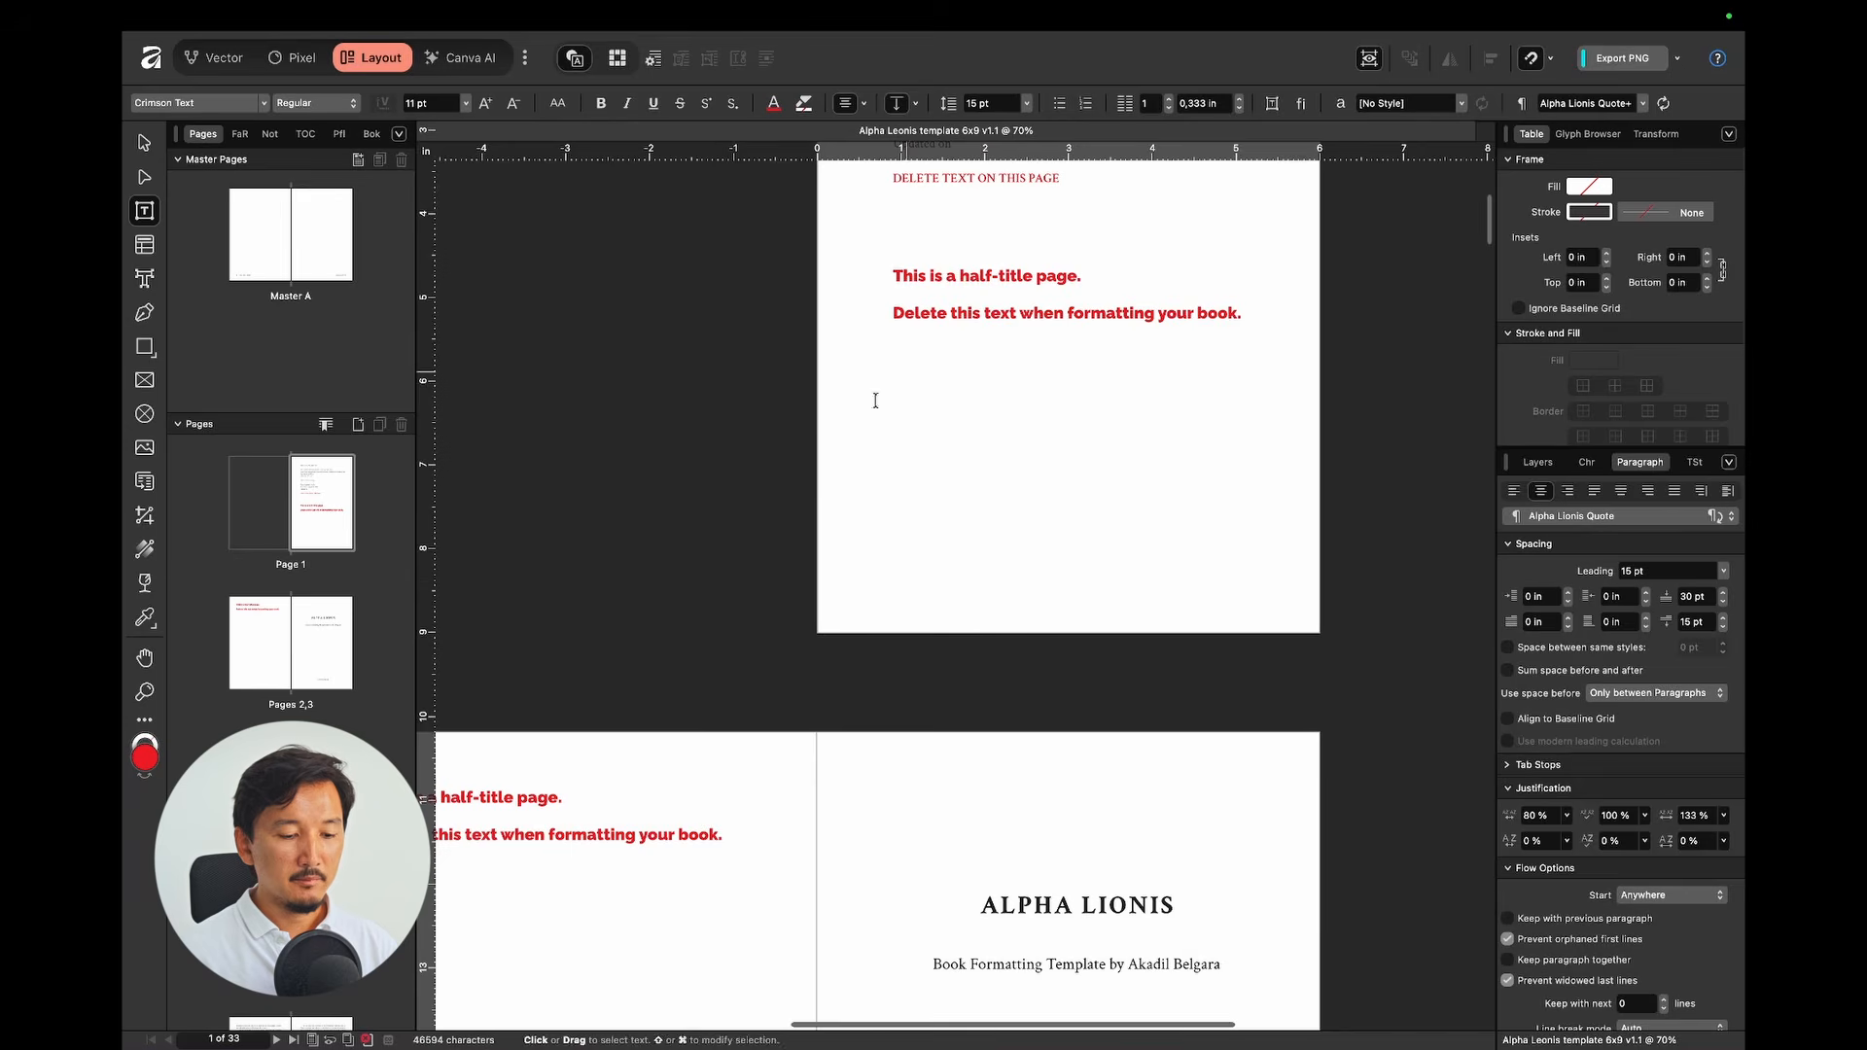
{"action": "scroll", "coordinate": [875, 401], "scroll_direction": "down", "scroll_amount": 5}
{"action": "left_click", "coordinate": [1060, 393]}
{"action": "left_click_drag", "start_coordinate": [1019, 394], "coordinate": [1131, 393]}
{"action": "left_click", "coordinate": [1180, 394]}
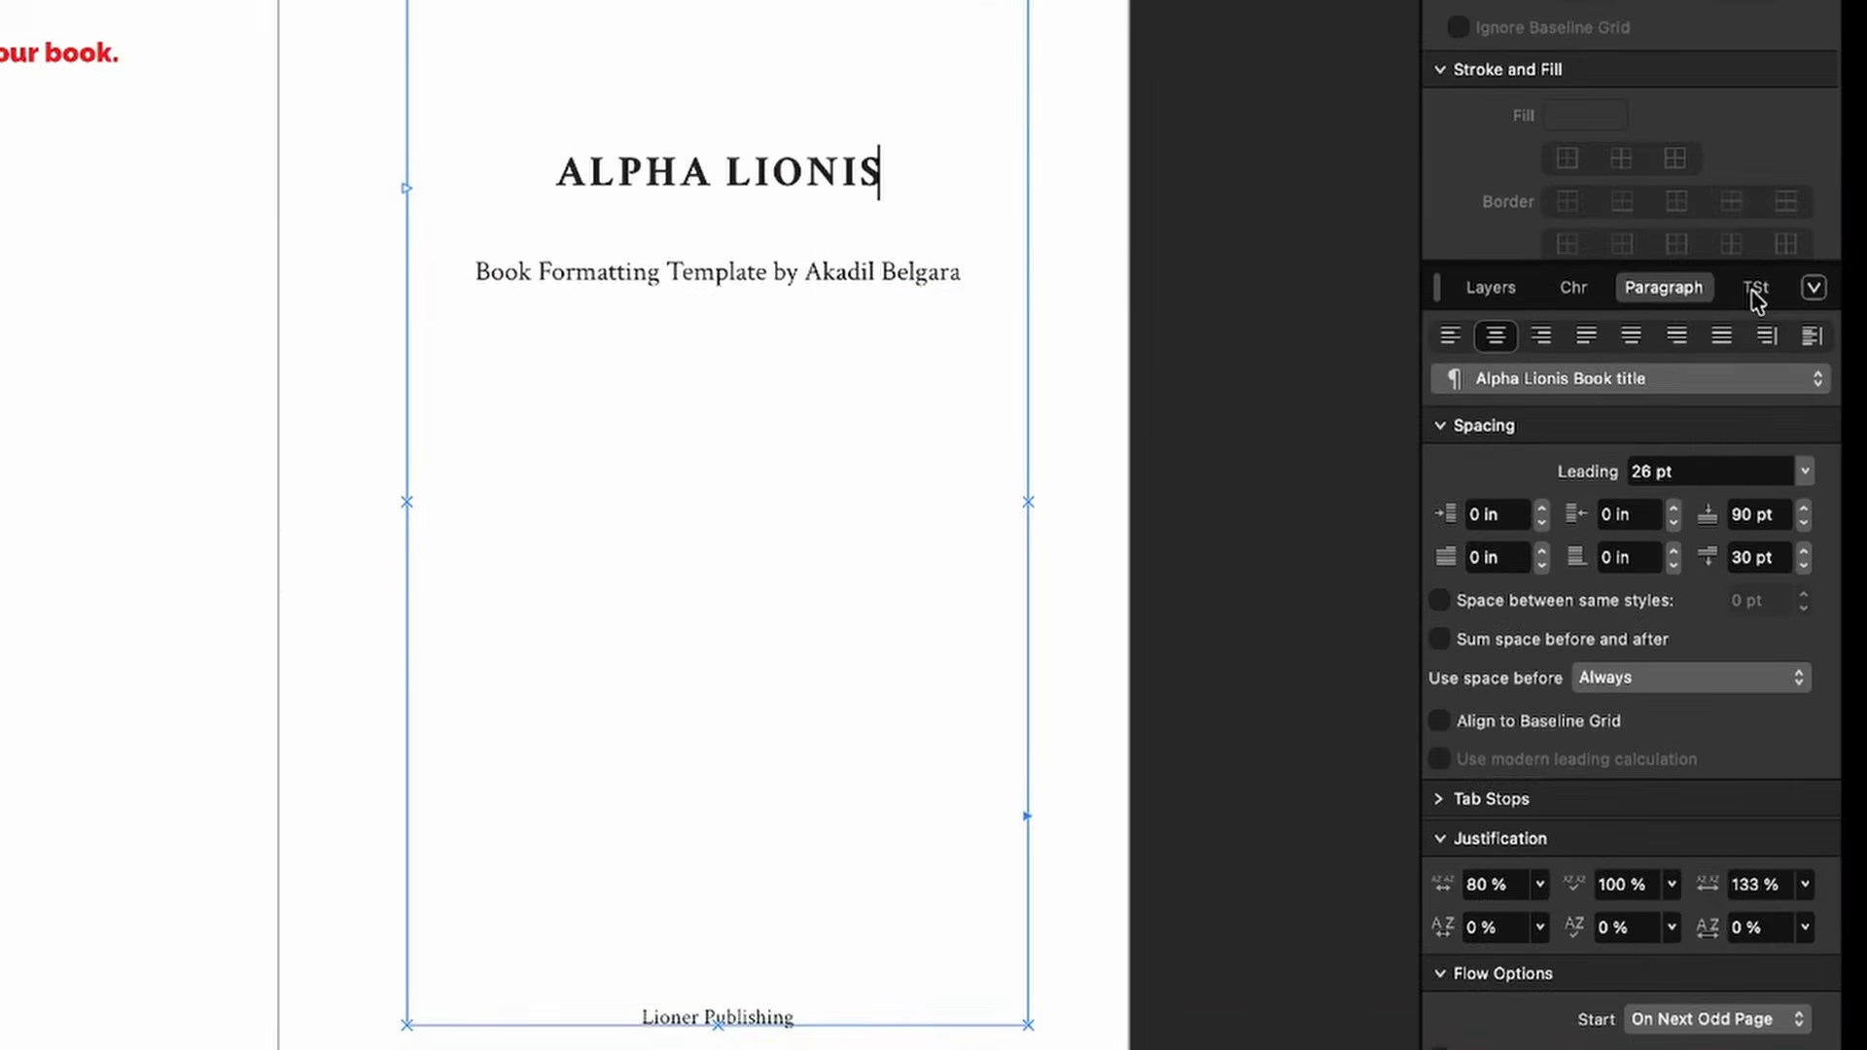
Step: Show the template's Text Styles list with the caret in ALPHA LIONIS
{"action": "left_click", "coordinate": [1698, 447]}
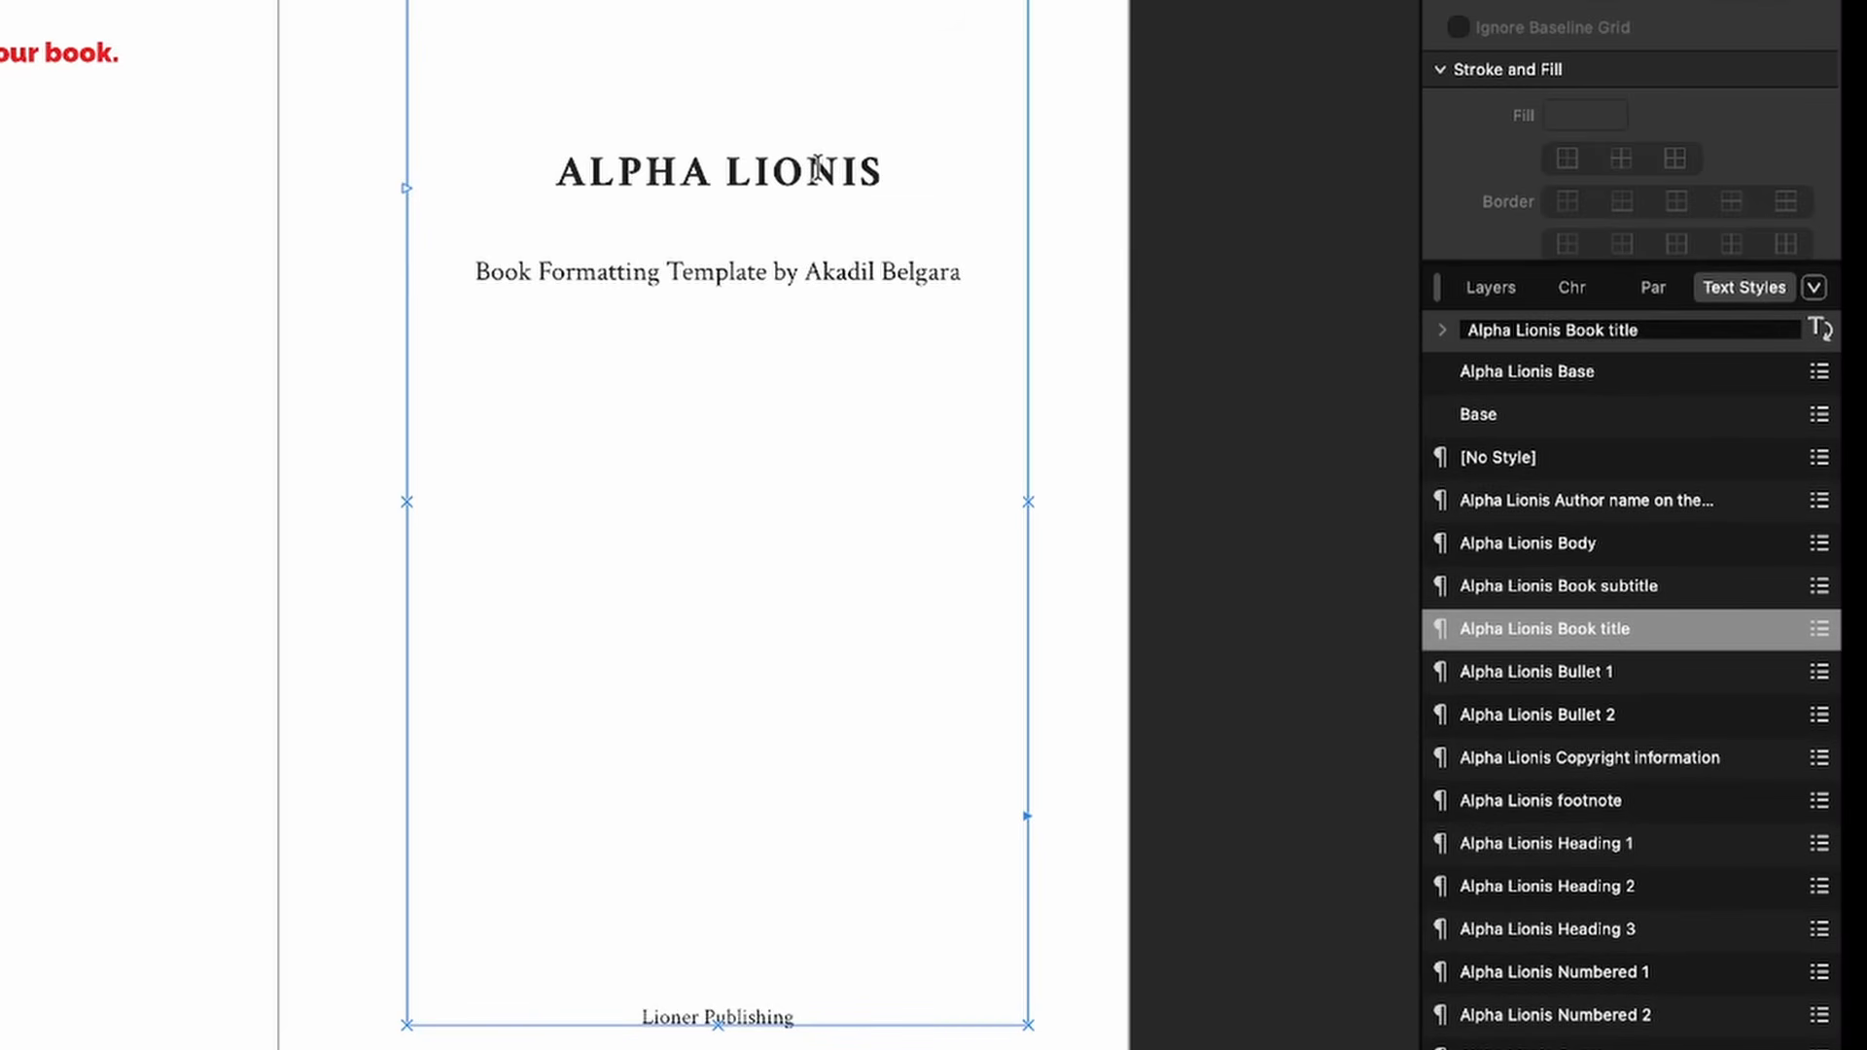
{"action": "scroll", "coordinate": [1538, 688], "scroll_direction": "down", "scroll_amount": 3}
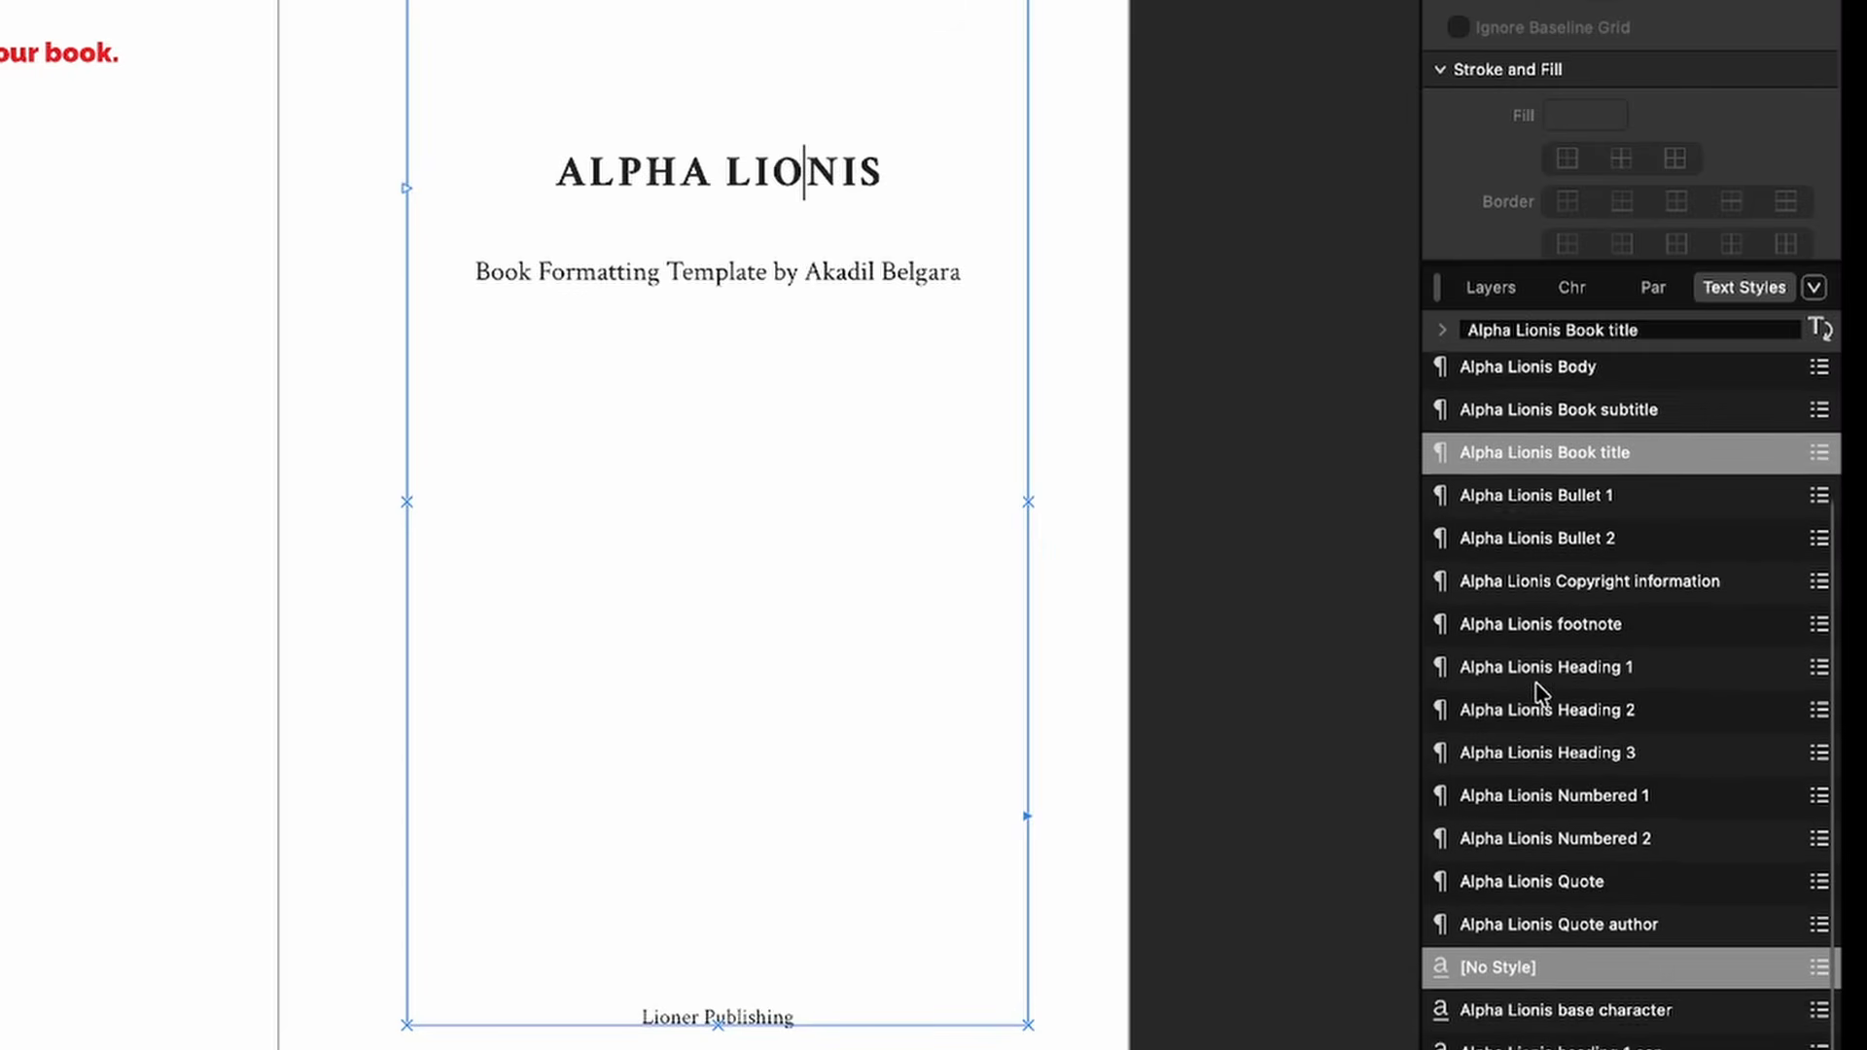
{"action": "scroll", "coordinate": [1538, 687], "scroll_direction": "up", "scroll_amount": 4}
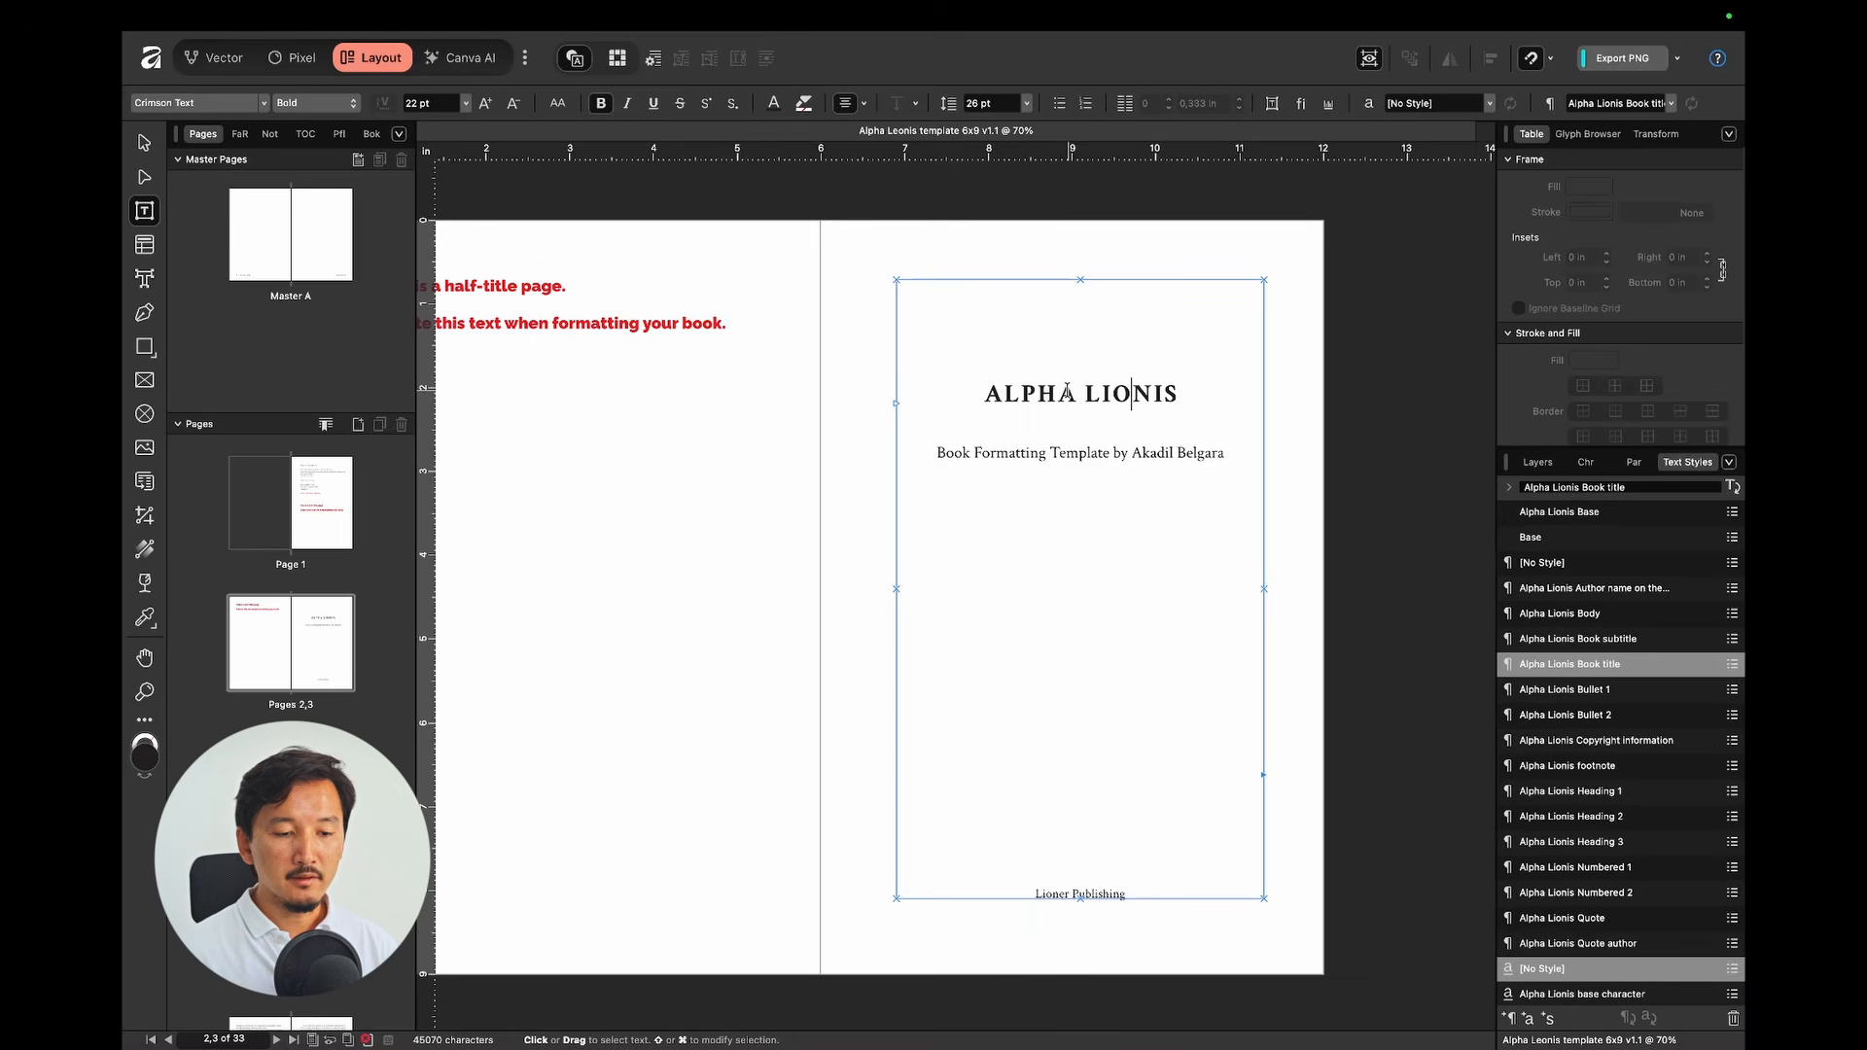
{"action": "left_click", "coordinate": [1068, 393]}
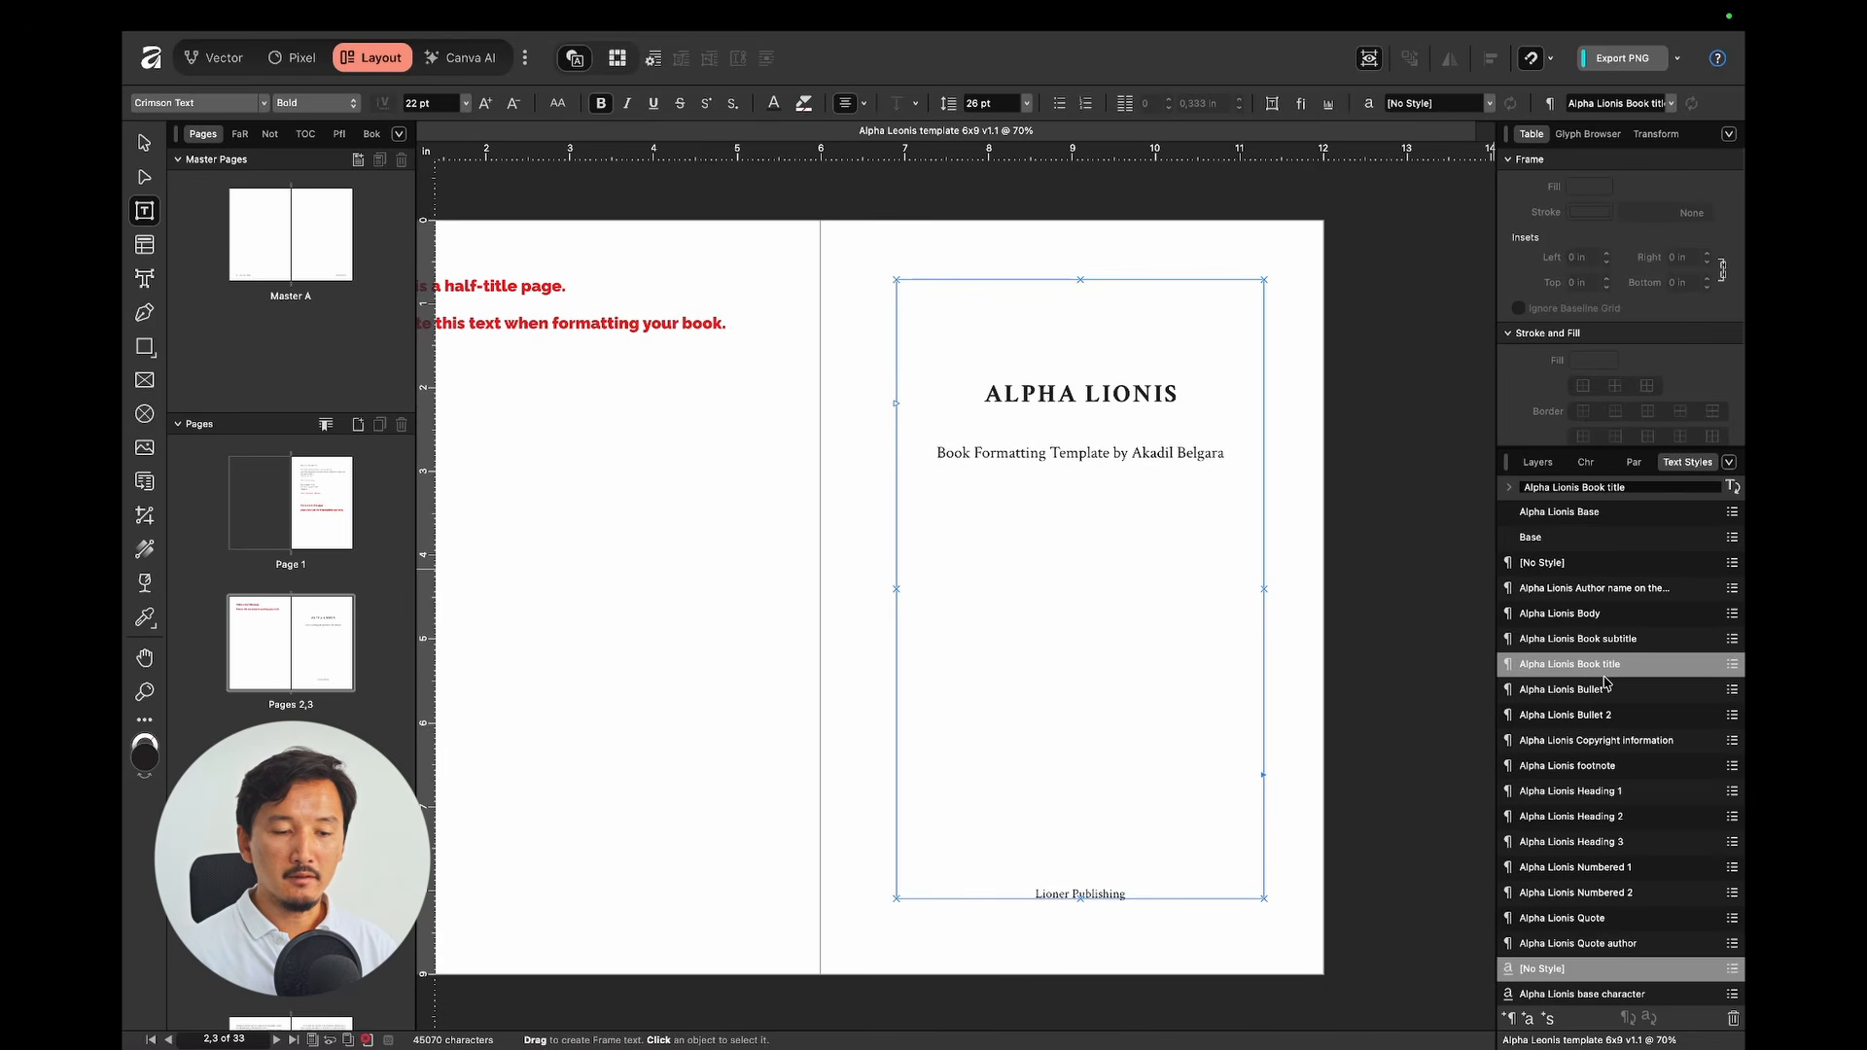
Step: Check the text styles of the ALPHA LIONIS title, its subtitle and the Lioner Publishing line
{"action": "left_click_drag", "start_coordinate": [1003, 393], "coordinate": [1147, 392]}
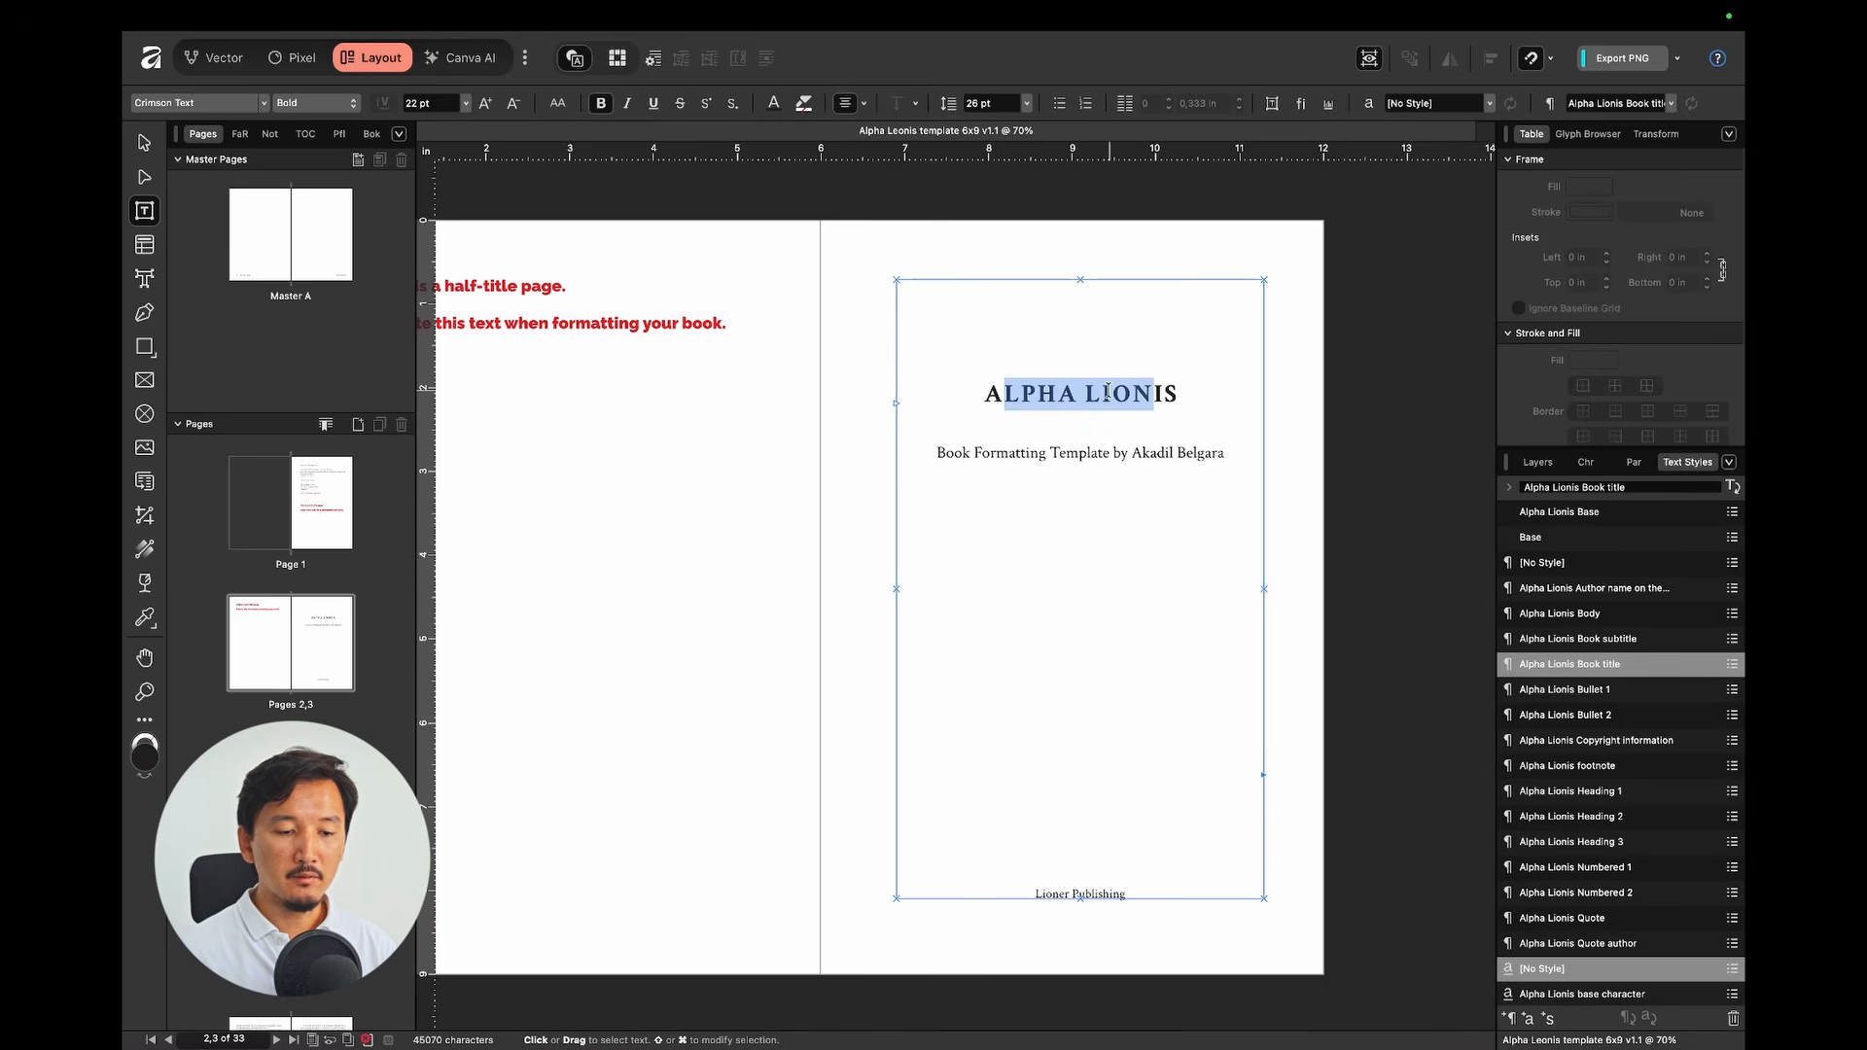
{"action": "left_click", "coordinate": [1107, 390]}
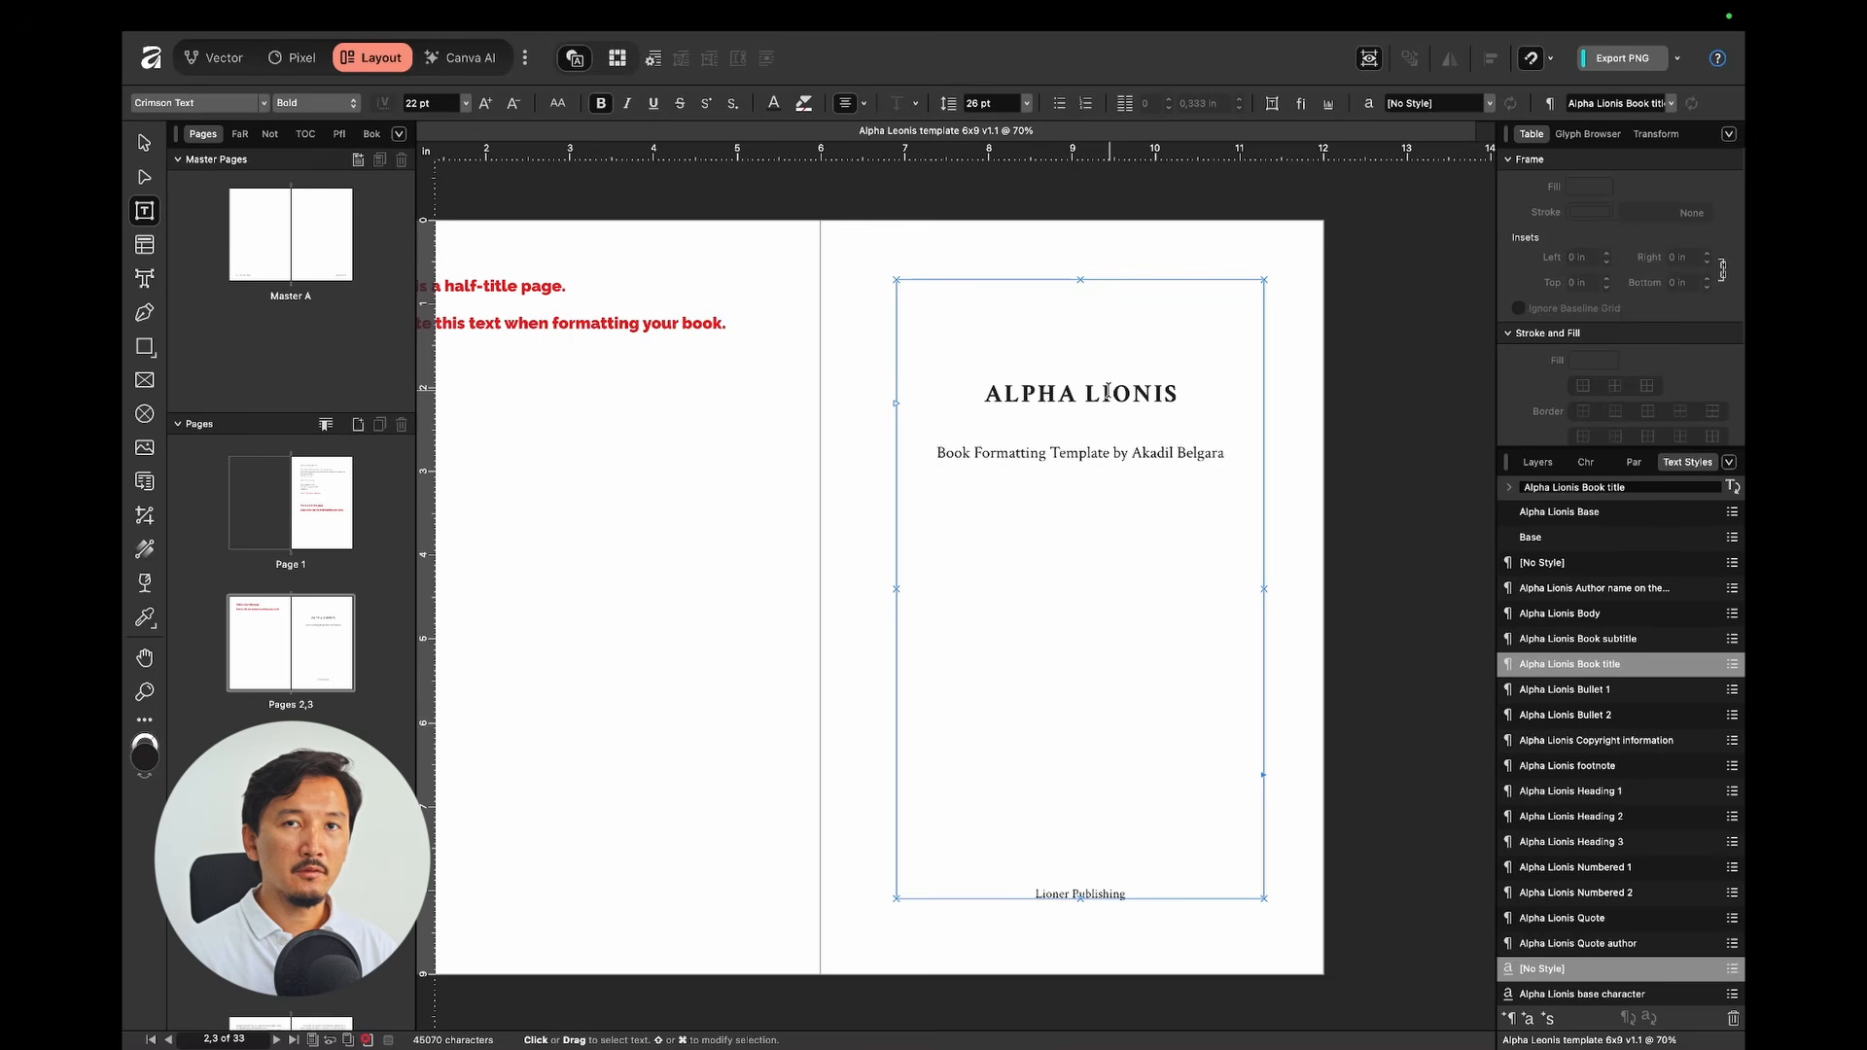
{"action": "left_click", "coordinate": [1009, 395]}
{"action": "left_click_drag", "start_coordinate": [1018, 399], "coordinate": [1062, 396]}
{"action": "left_click", "coordinate": [1089, 394]}
{"action": "left_click", "coordinate": [1151, 394]}
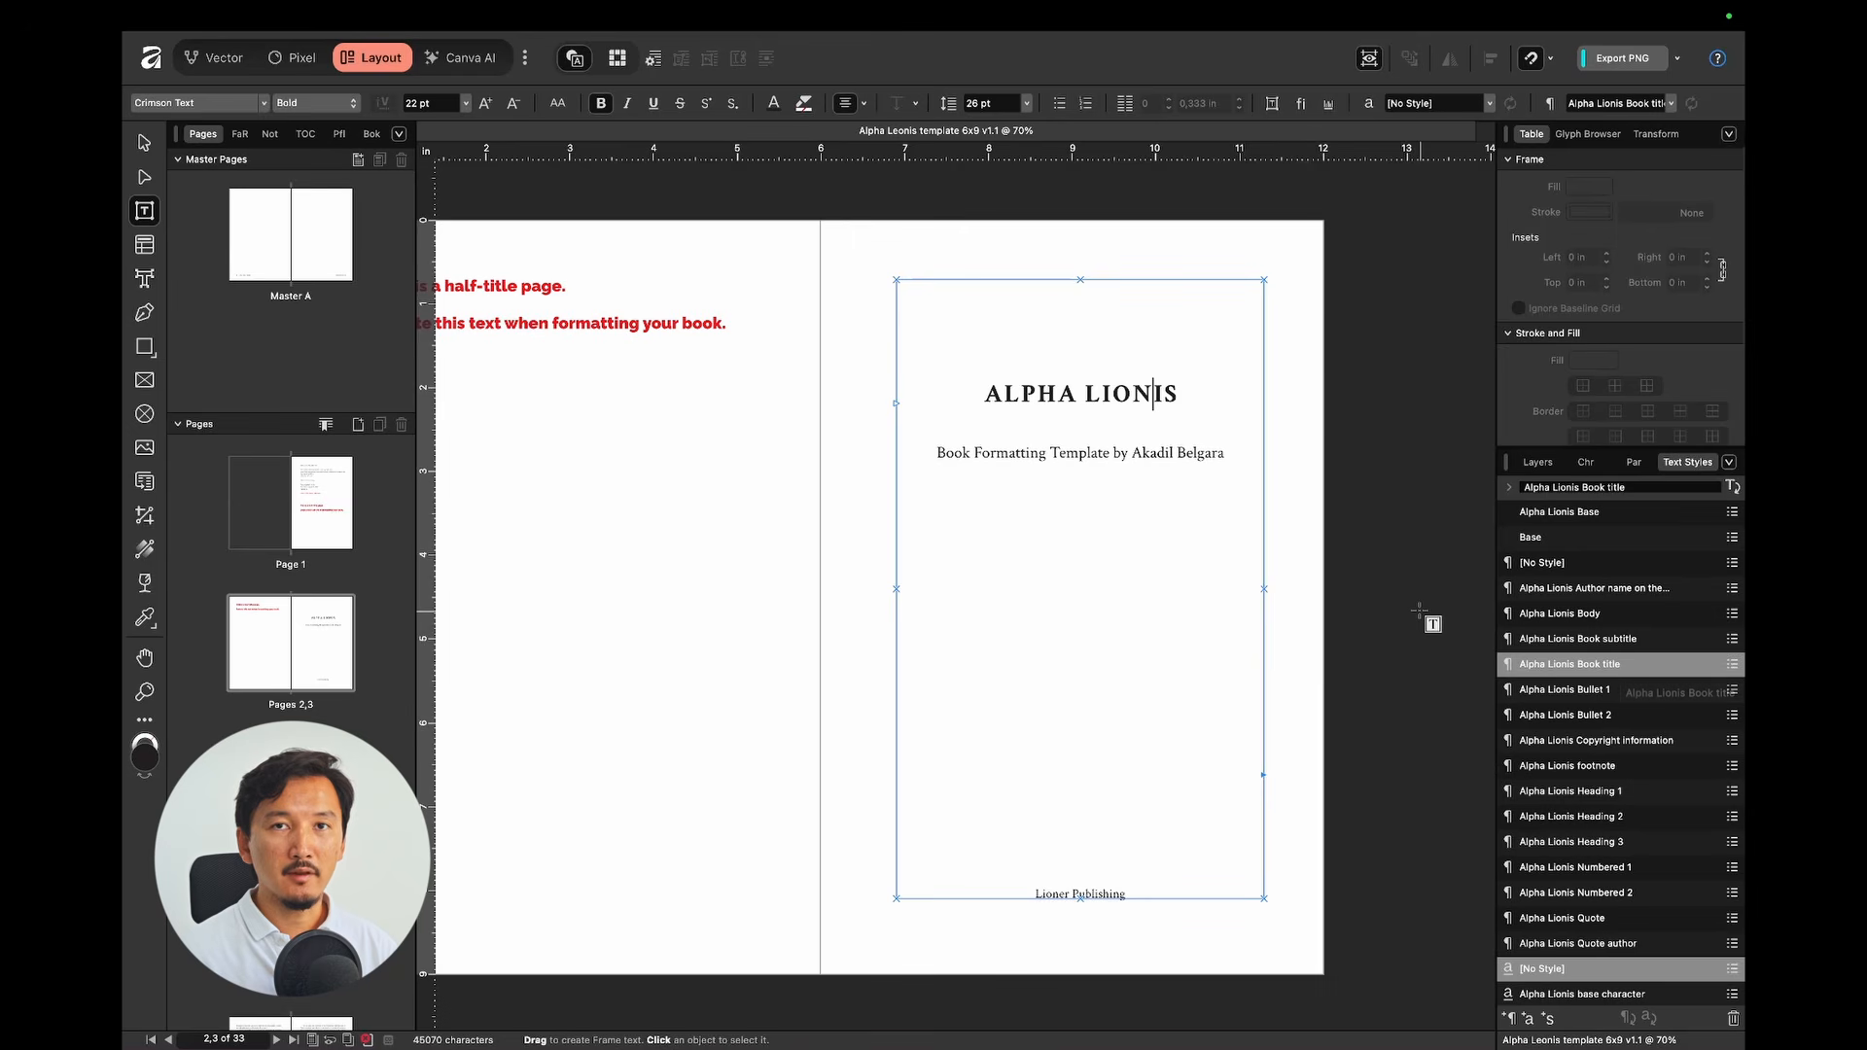
{"action": "left_click", "coordinate": [1039, 454]}
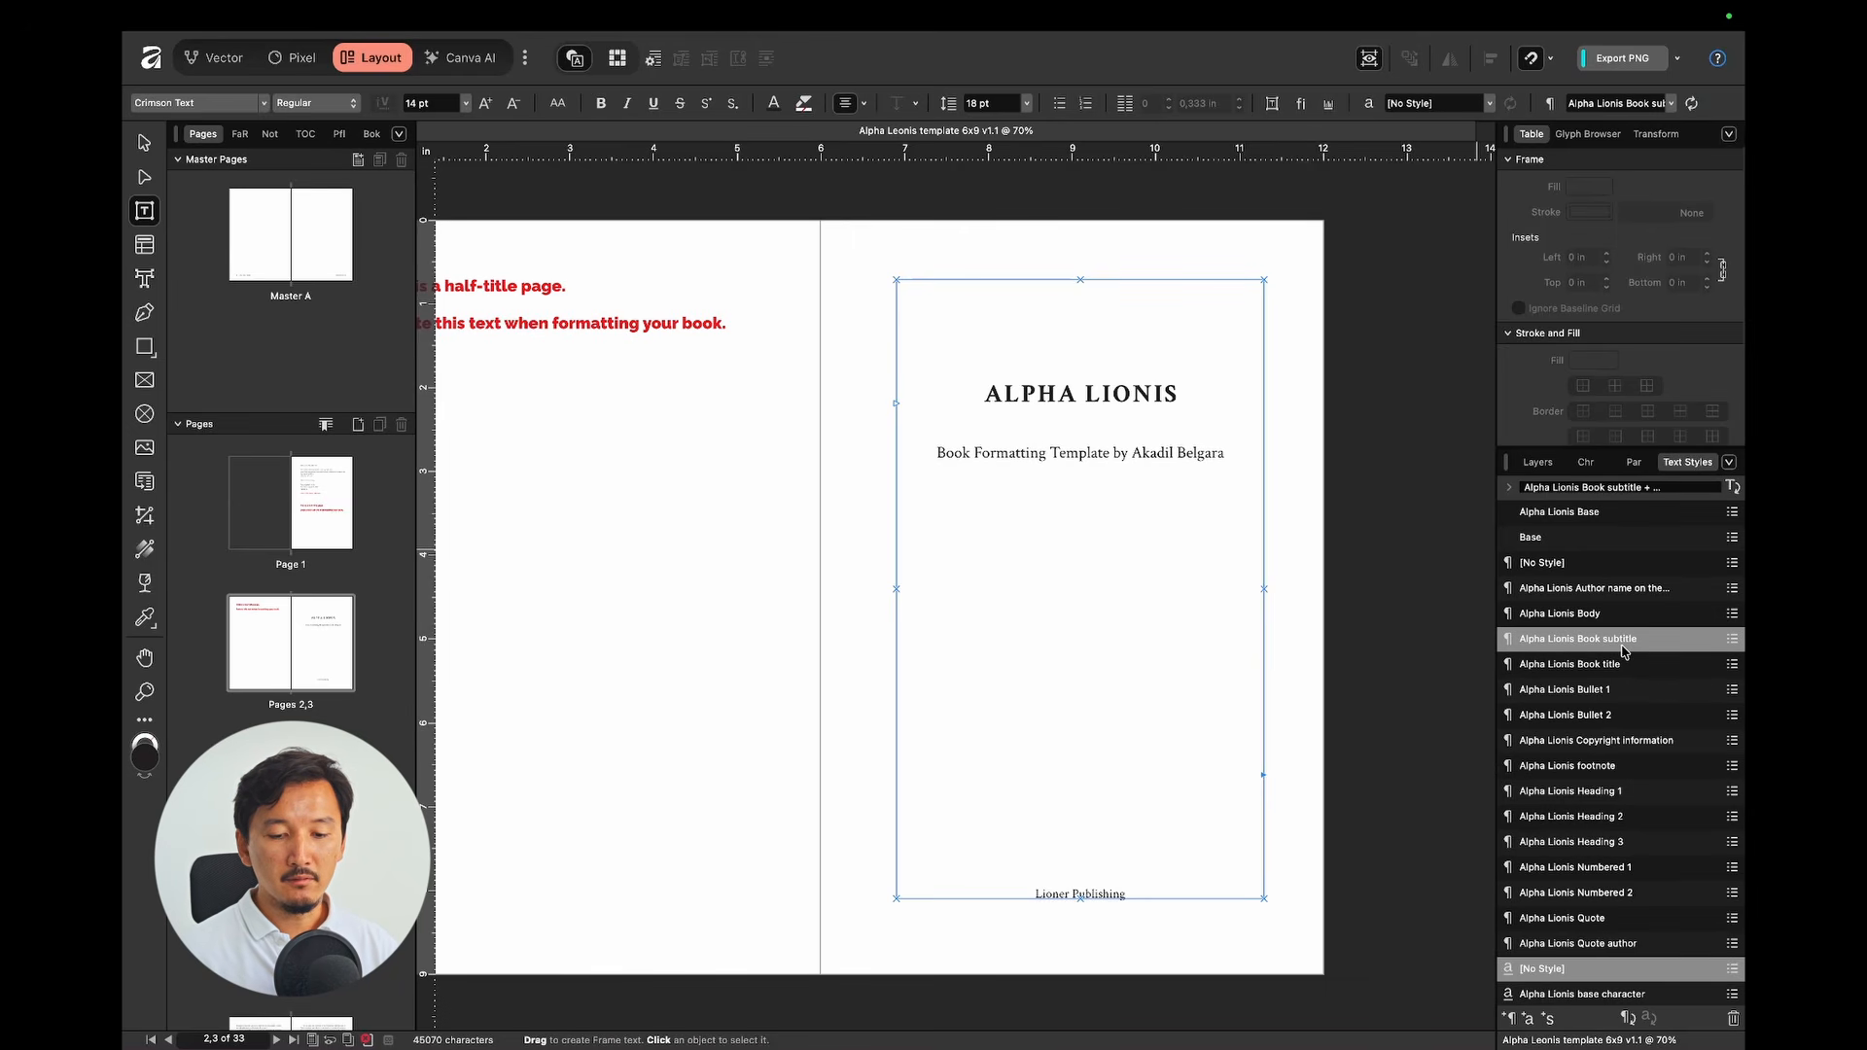
{"action": "left_click", "coordinate": [1612, 587]}
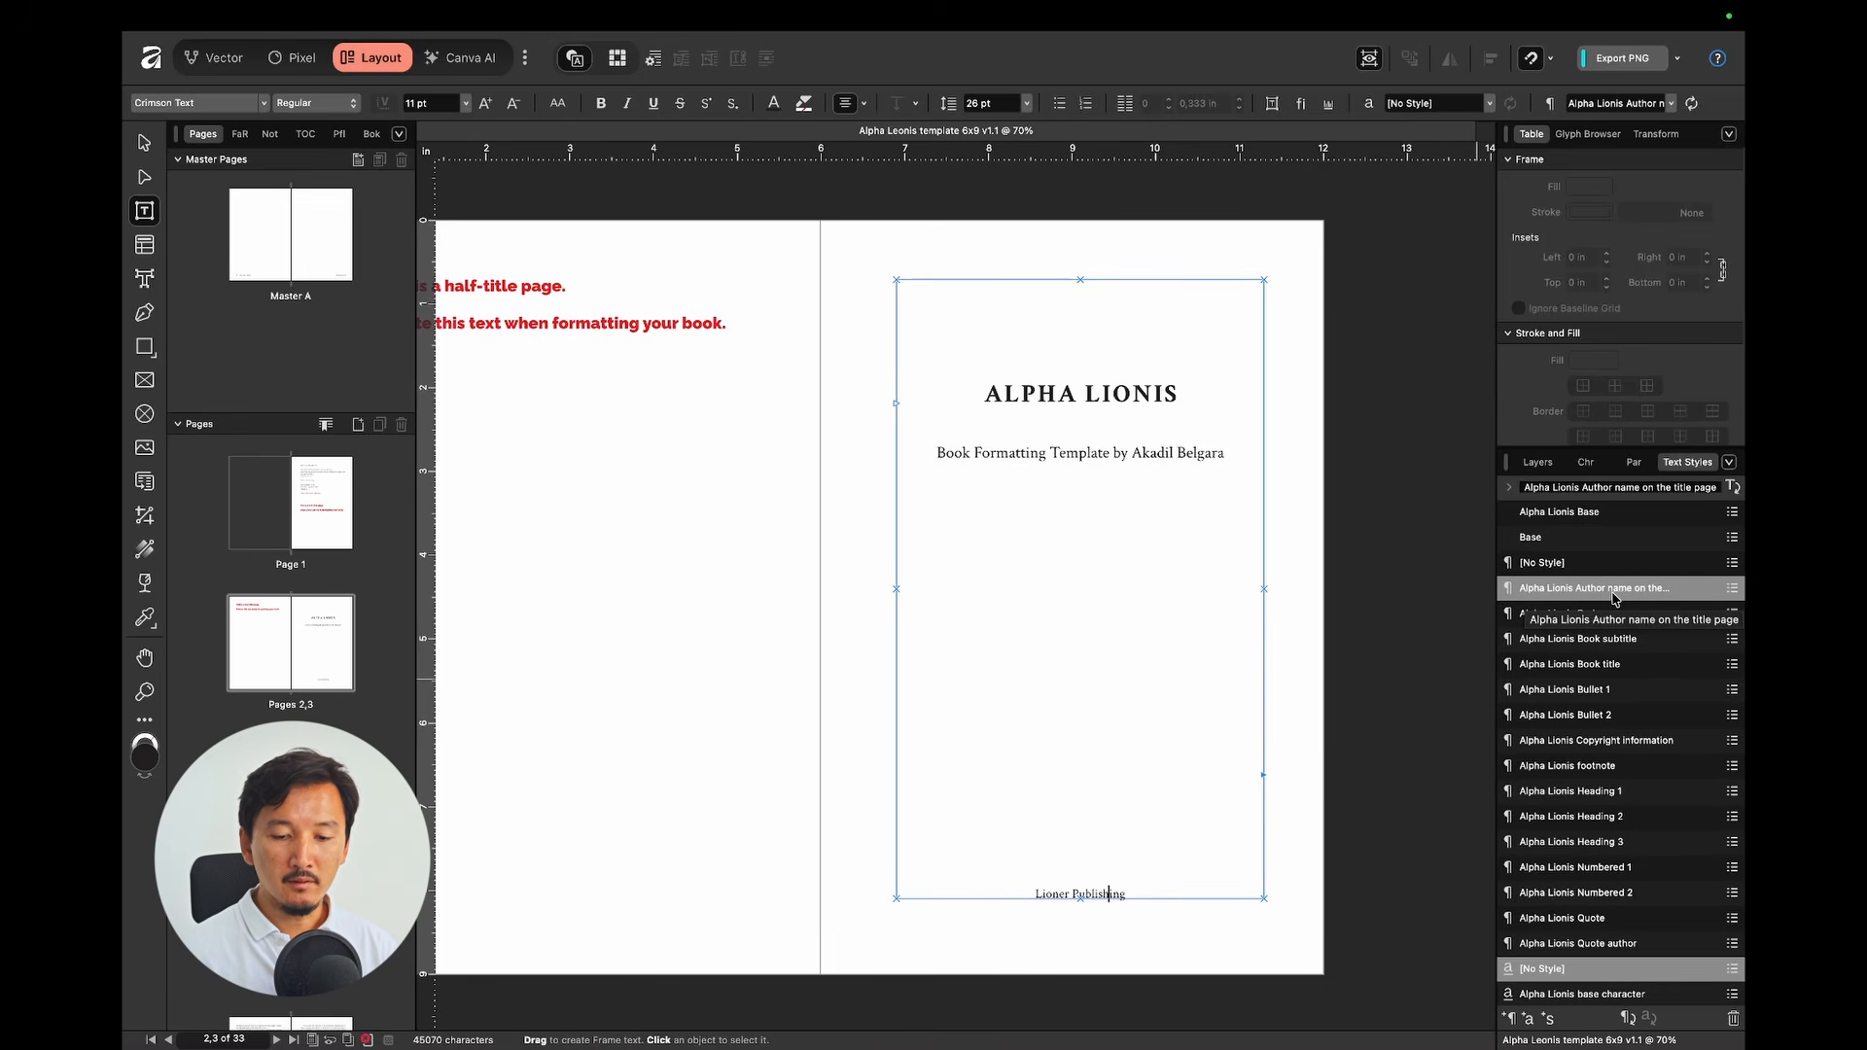
{"action": "scroll", "coordinate": [1117, 533], "scroll_direction": "down", "scroll_amount": 10}
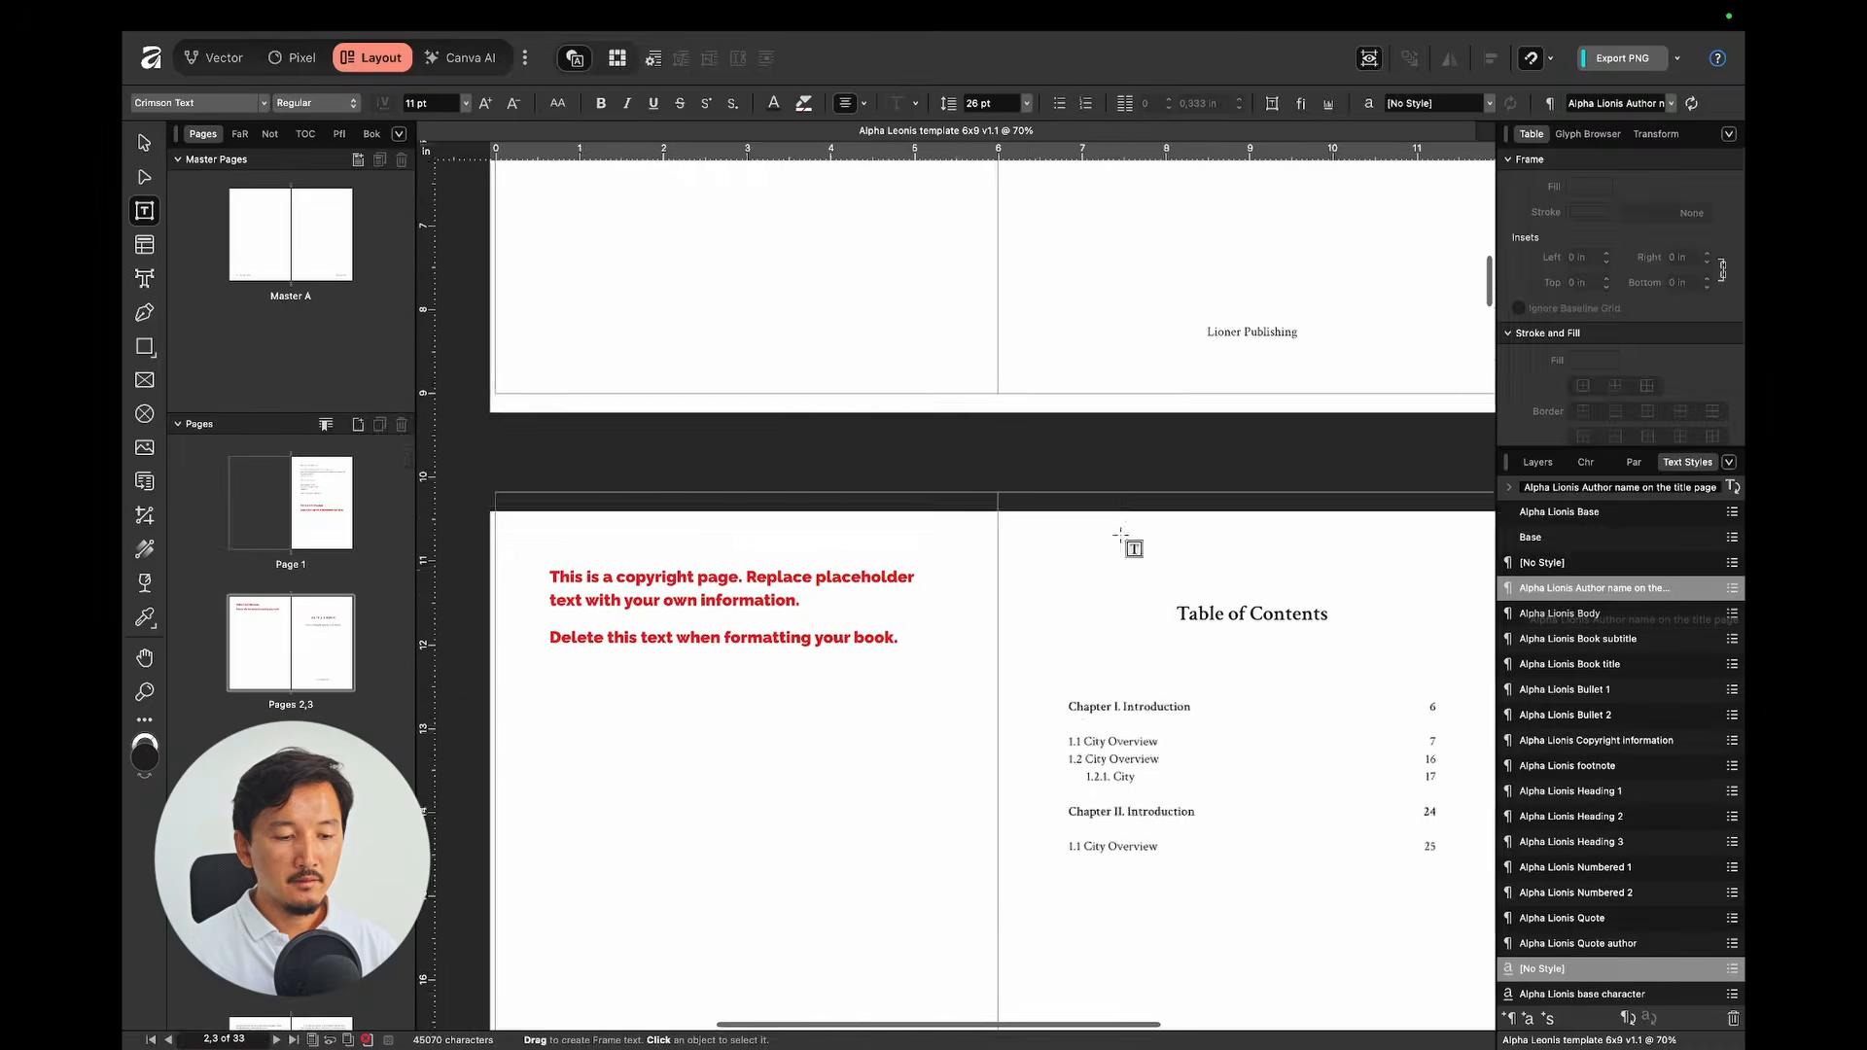
{"action": "left_click", "coordinate": [639, 803]}
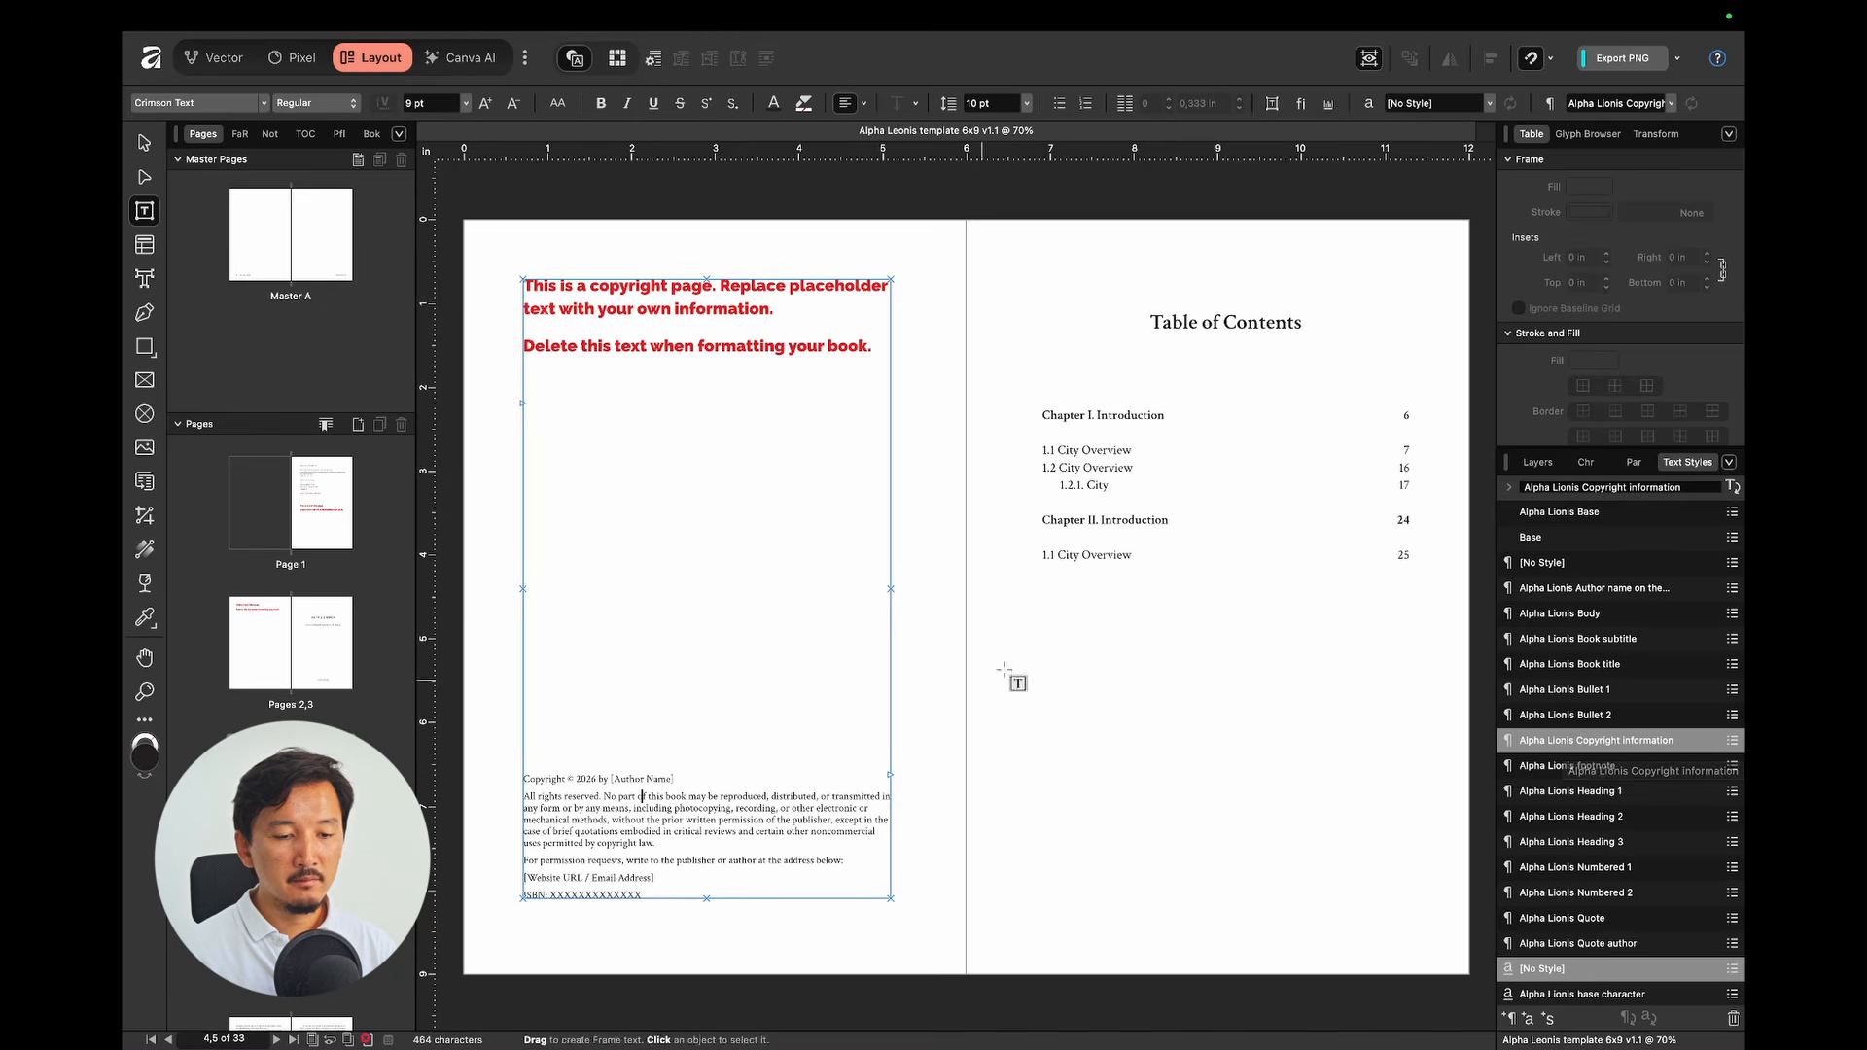
{"action": "scroll", "coordinate": [1037, 654], "scroll_direction": "right", "scroll_amount": 3}
{"action": "left_click", "coordinate": [1086, 372]}
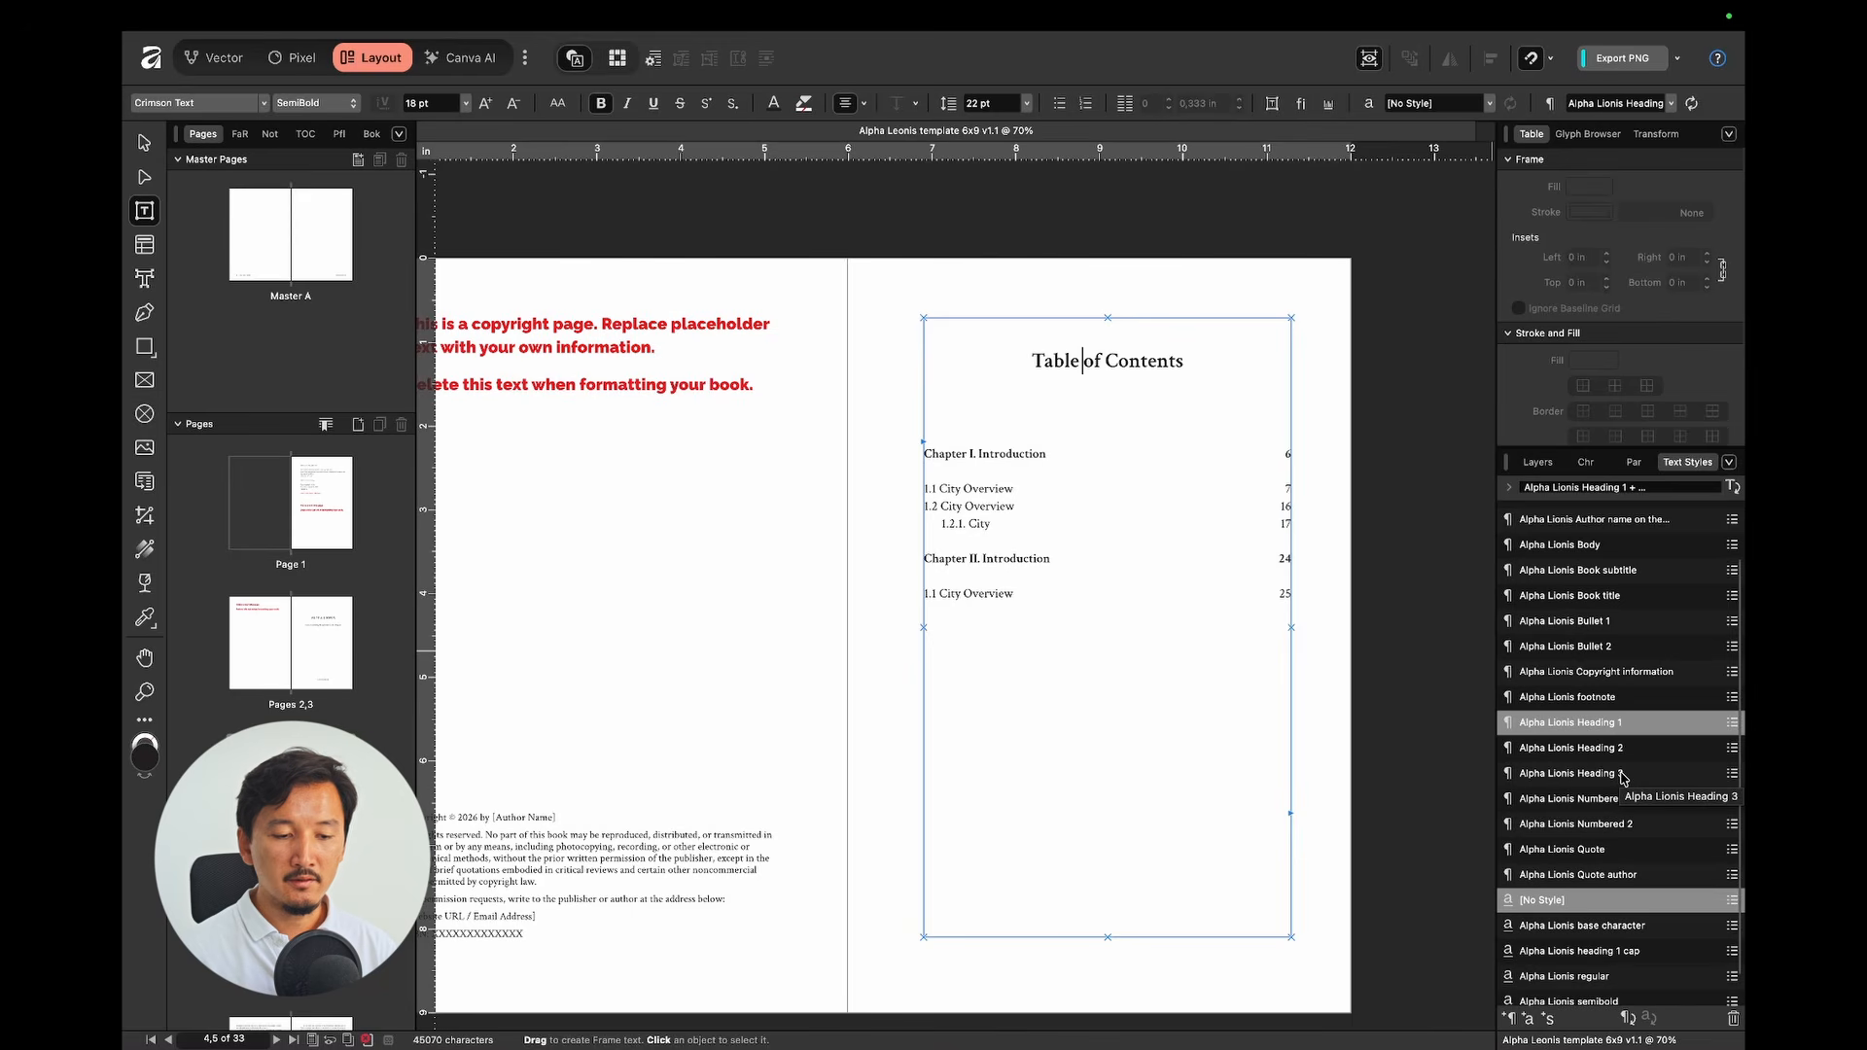
{"action": "left_click", "coordinate": [1001, 469]}
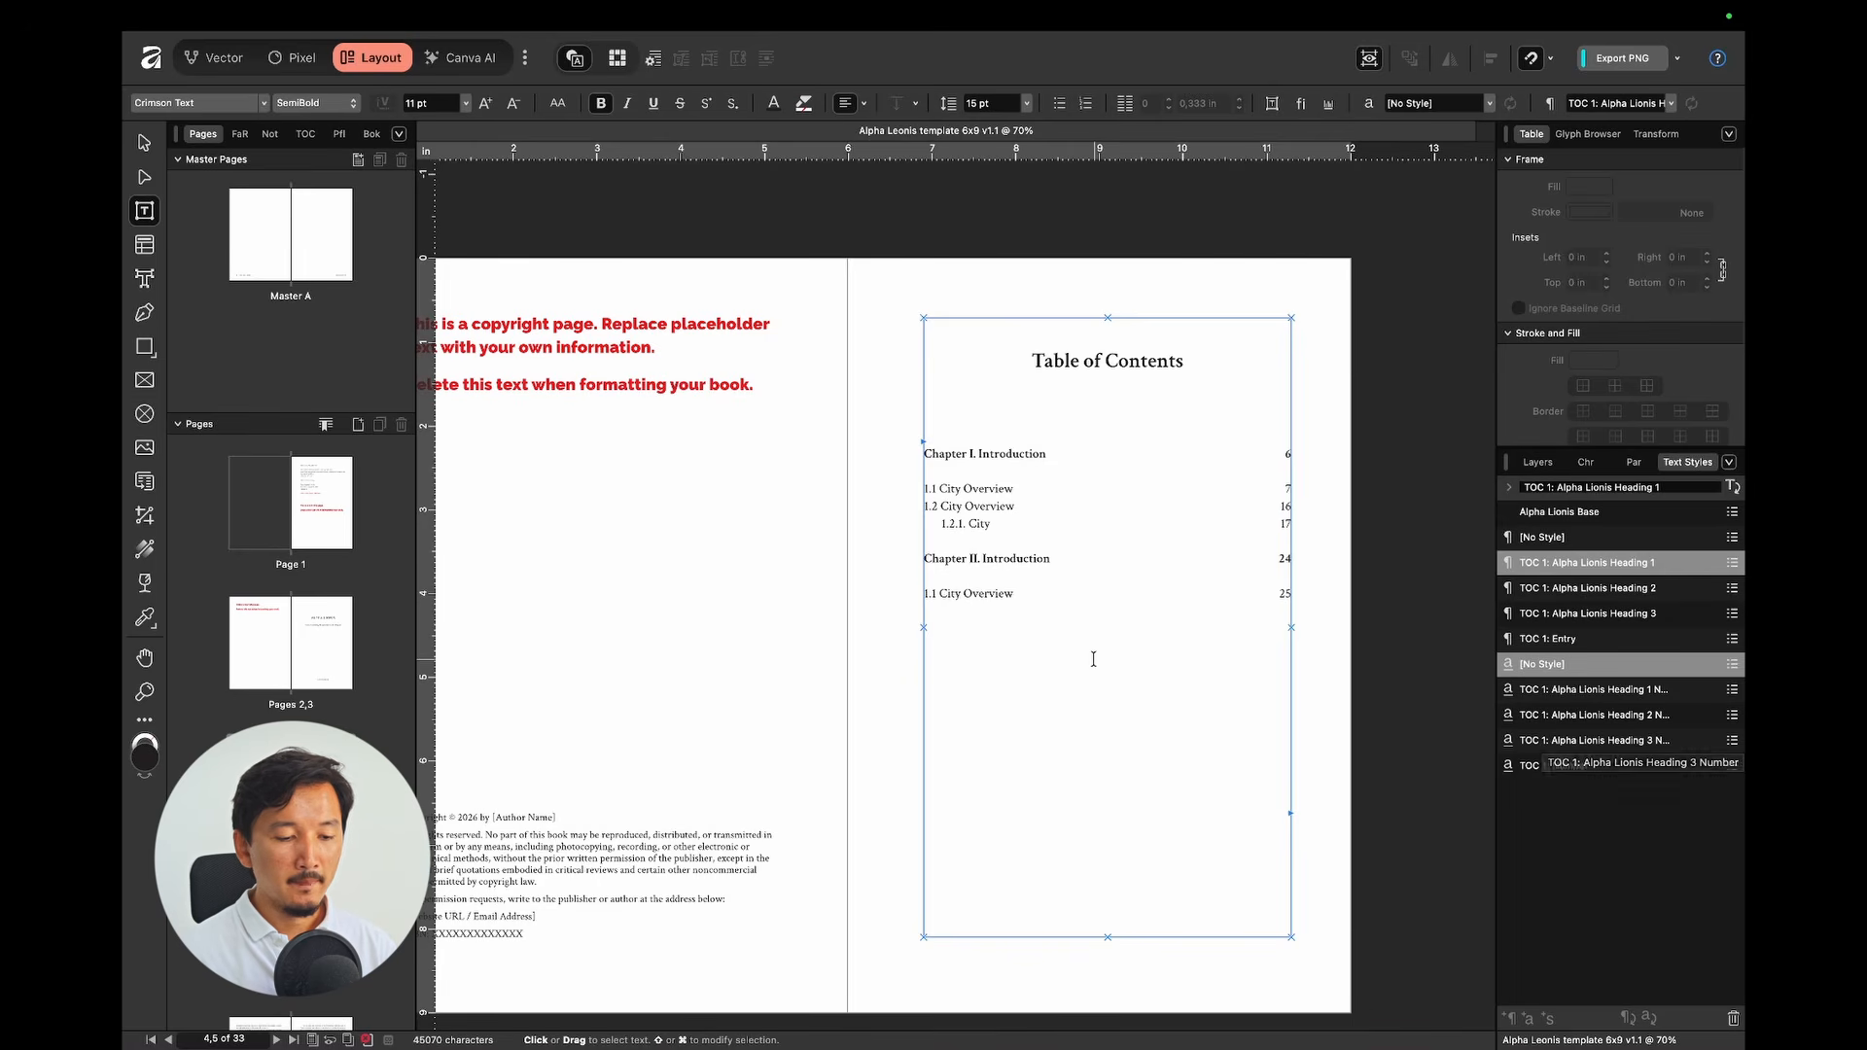
{"action": "scroll", "coordinate": [1099, 661], "scroll_direction": "down", "scroll_amount": 9}
{"action": "scroll", "coordinate": [1105, 667], "scroll_direction": "down", "scroll_amount": 2}
{"action": "scroll", "coordinate": [1104, 667], "scroll_direction": "right", "scroll_amount": 1}
Step: Check the styles of the Introduction heading and the Chapter I label
{"action": "scroll", "coordinate": [773, 492], "scroll_direction": "up", "scroll_amount": 2}
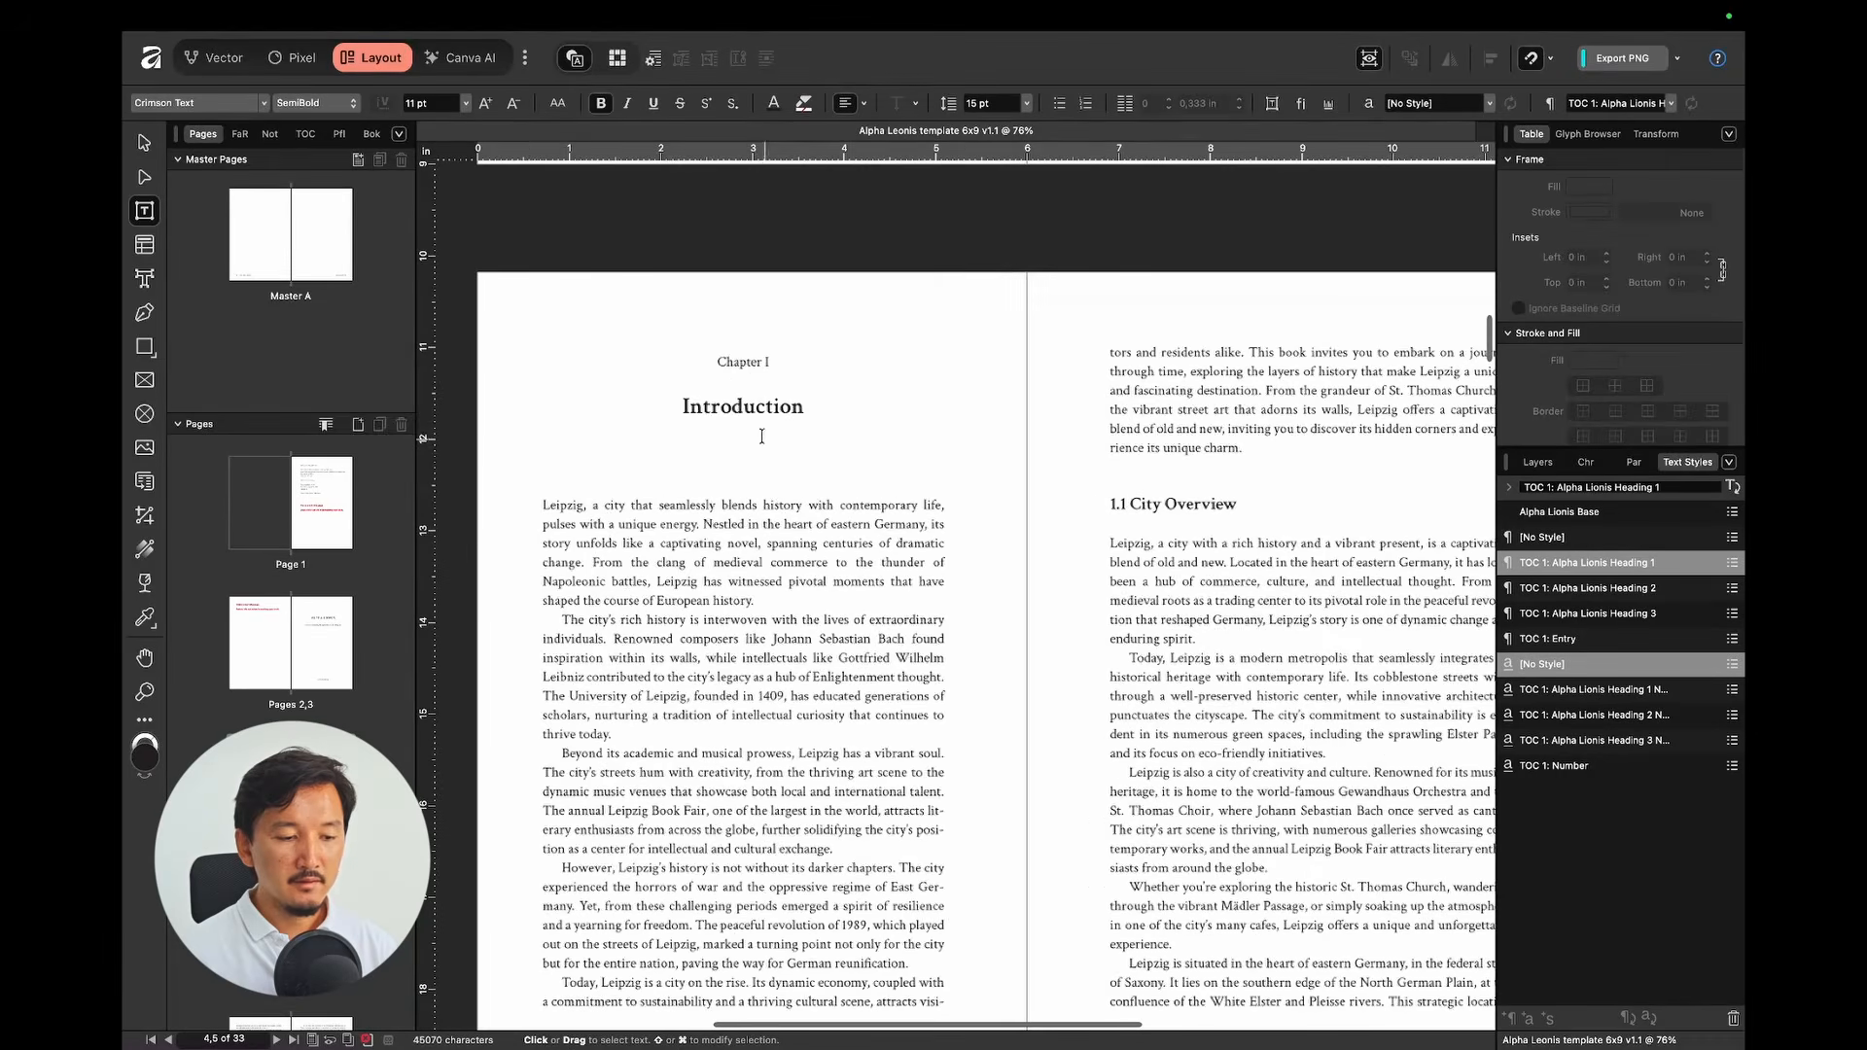
{"action": "left_click", "coordinate": [743, 406]}
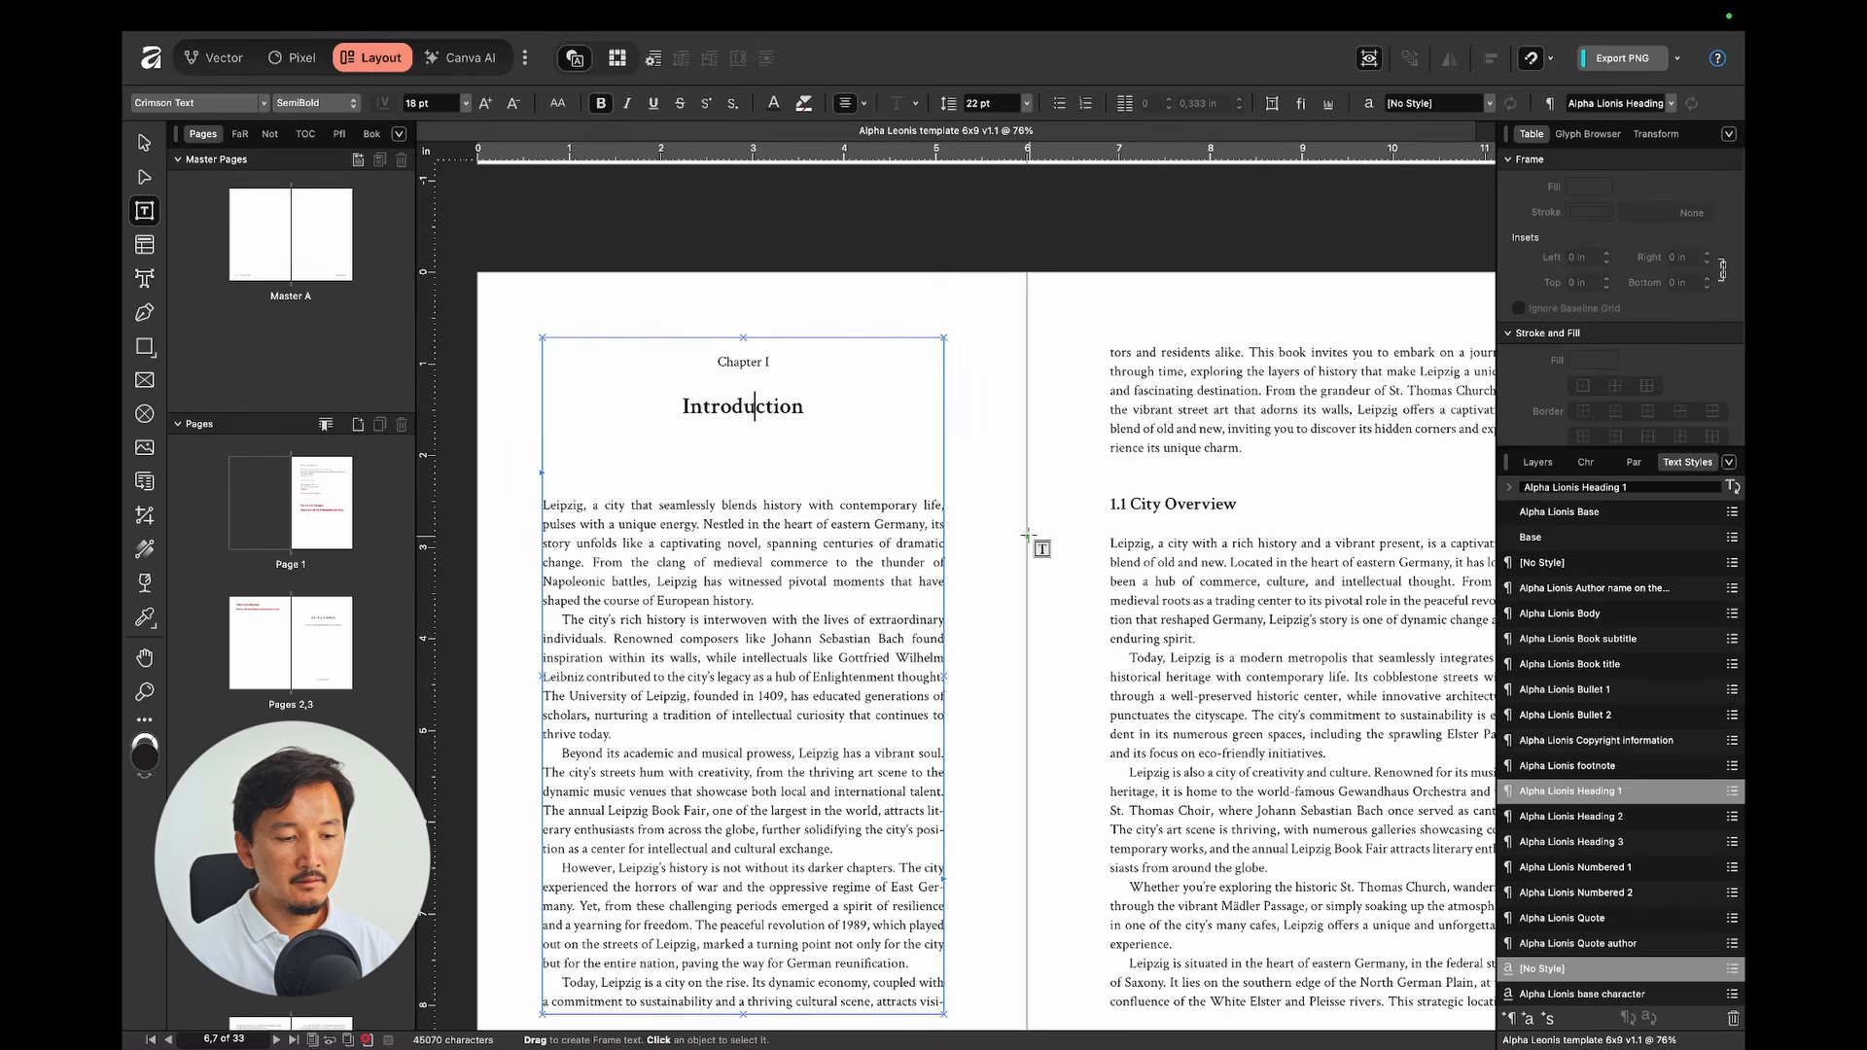
{"action": "left_click", "coordinate": [735, 363]}
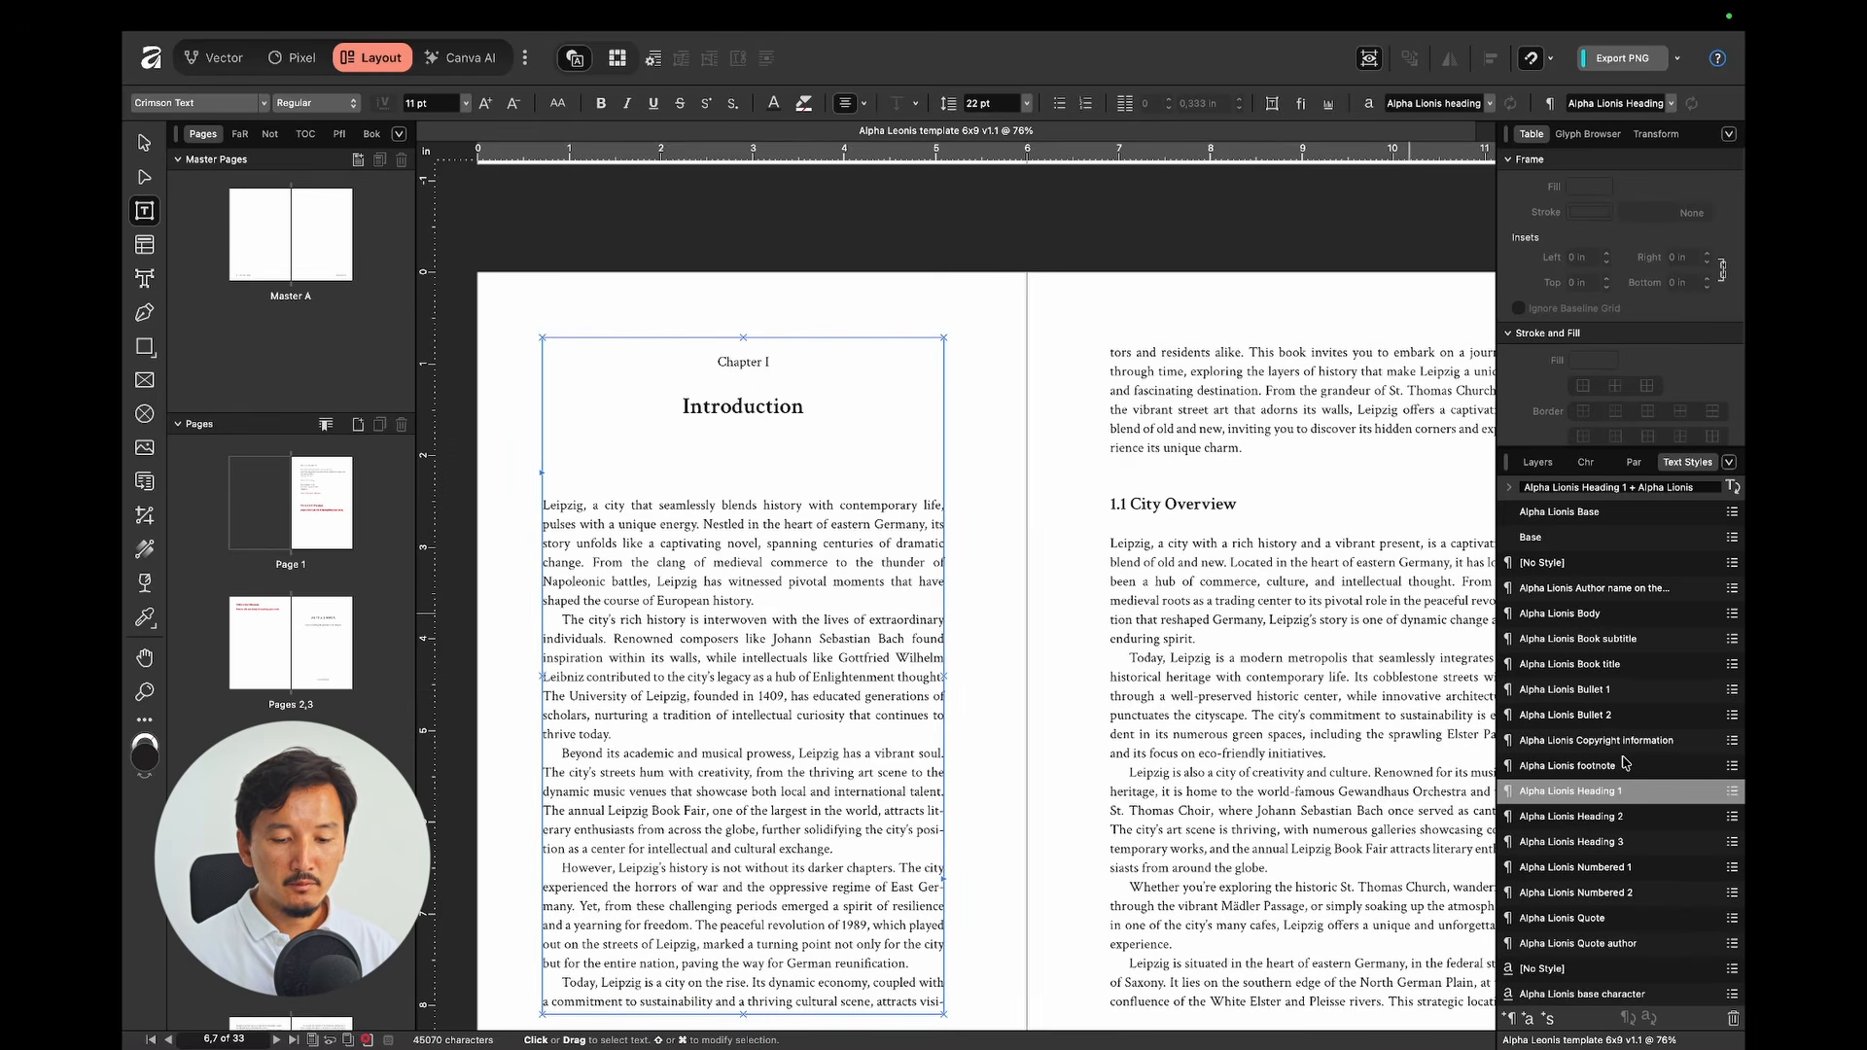
{"action": "scroll", "coordinate": [1626, 764], "scroll_direction": "down", "scroll_amount": 3}
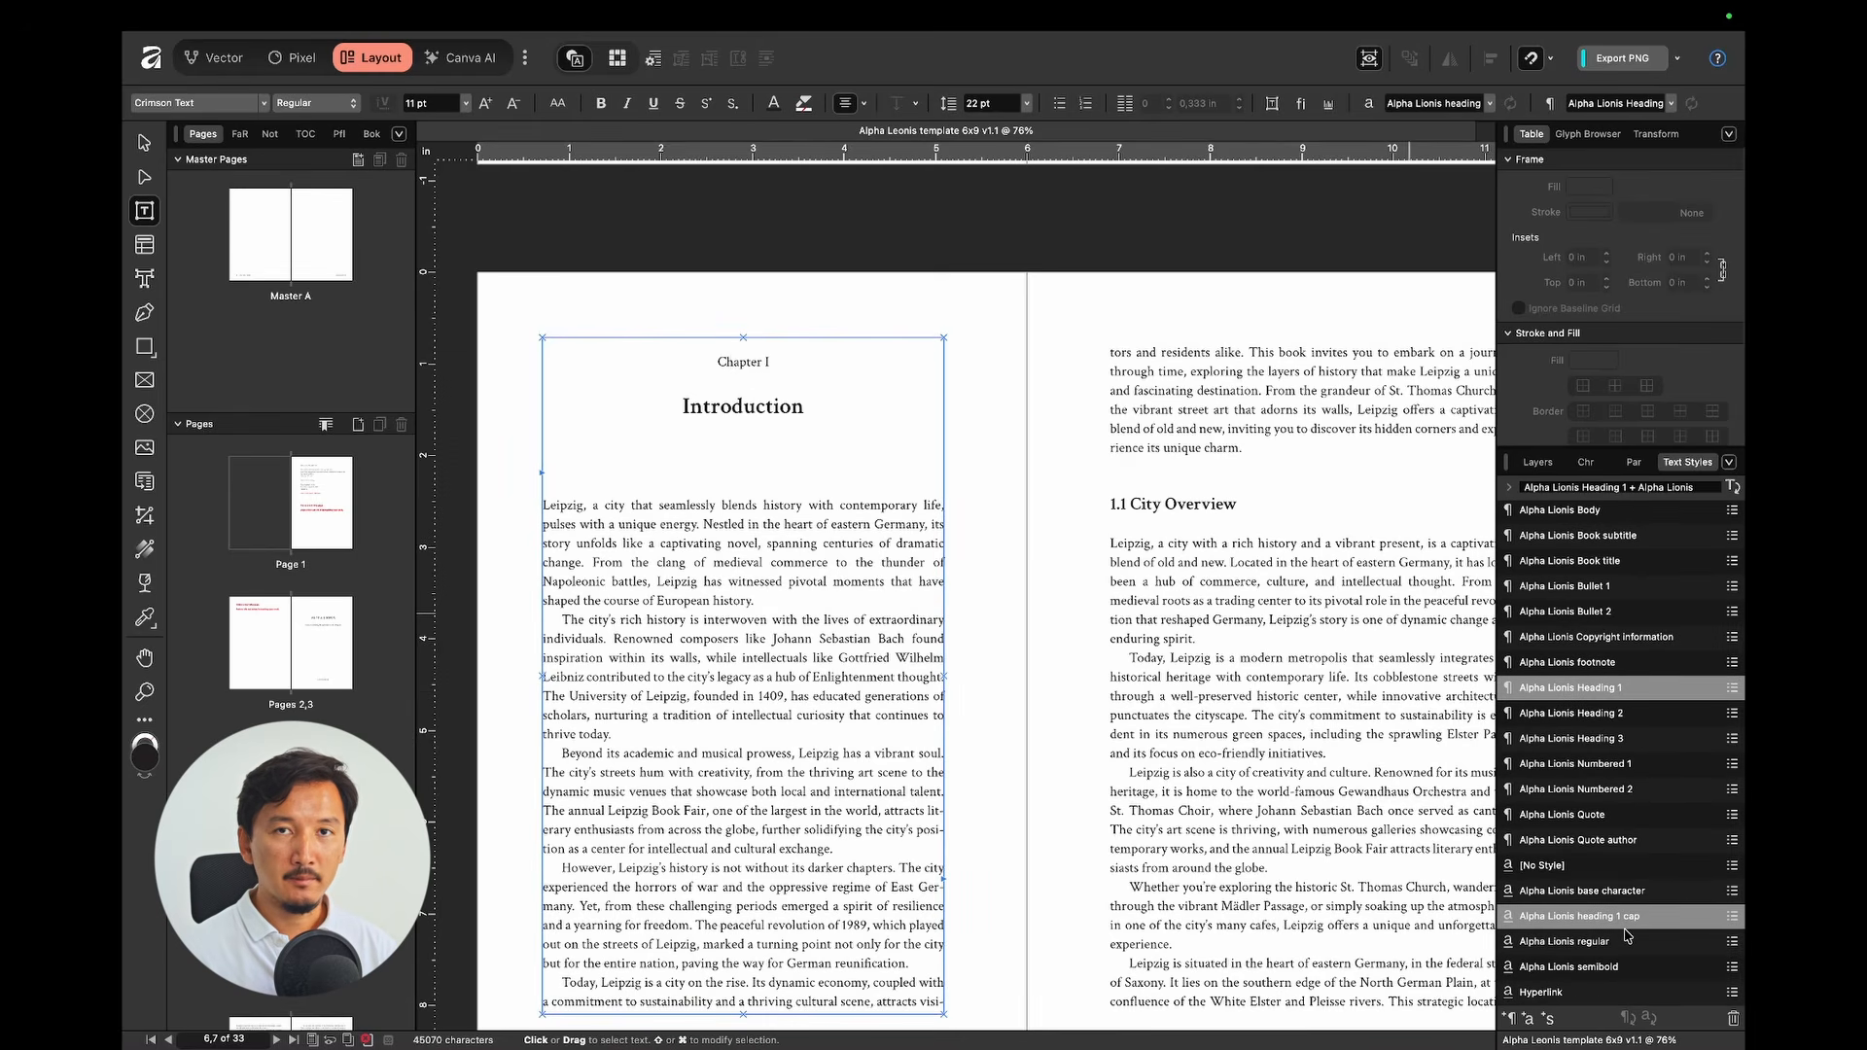
{"action": "left_click", "coordinate": [992, 533]}
Step: Check the style of the 1.1 City Overview heading on the right page
{"action": "scroll", "coordinate": [992, 533], "scroll_direction": "down", "scroll_amount": 5}
{"action": "scroll", "coordinate": [991, 533], "scroll_direction": "right", "scroll_amount": 2}
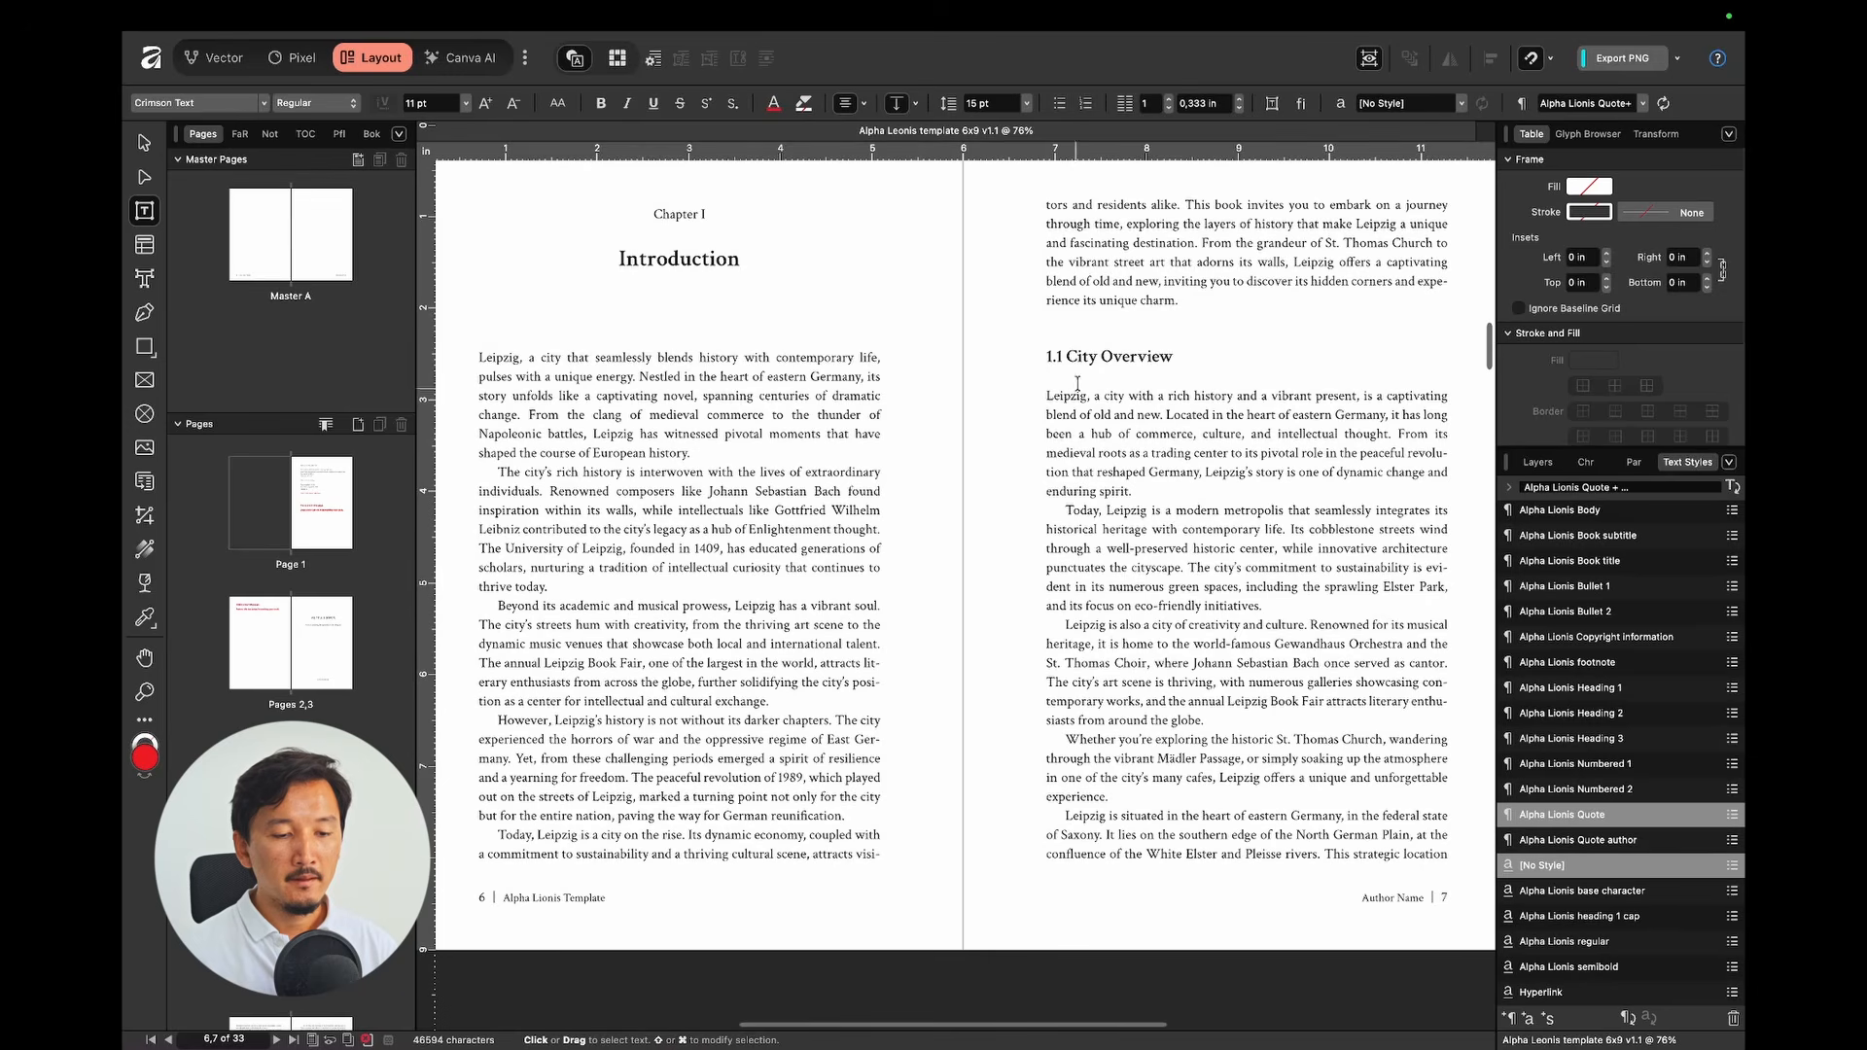
{"action": "left_click", "coordinate": [1130, 357]}
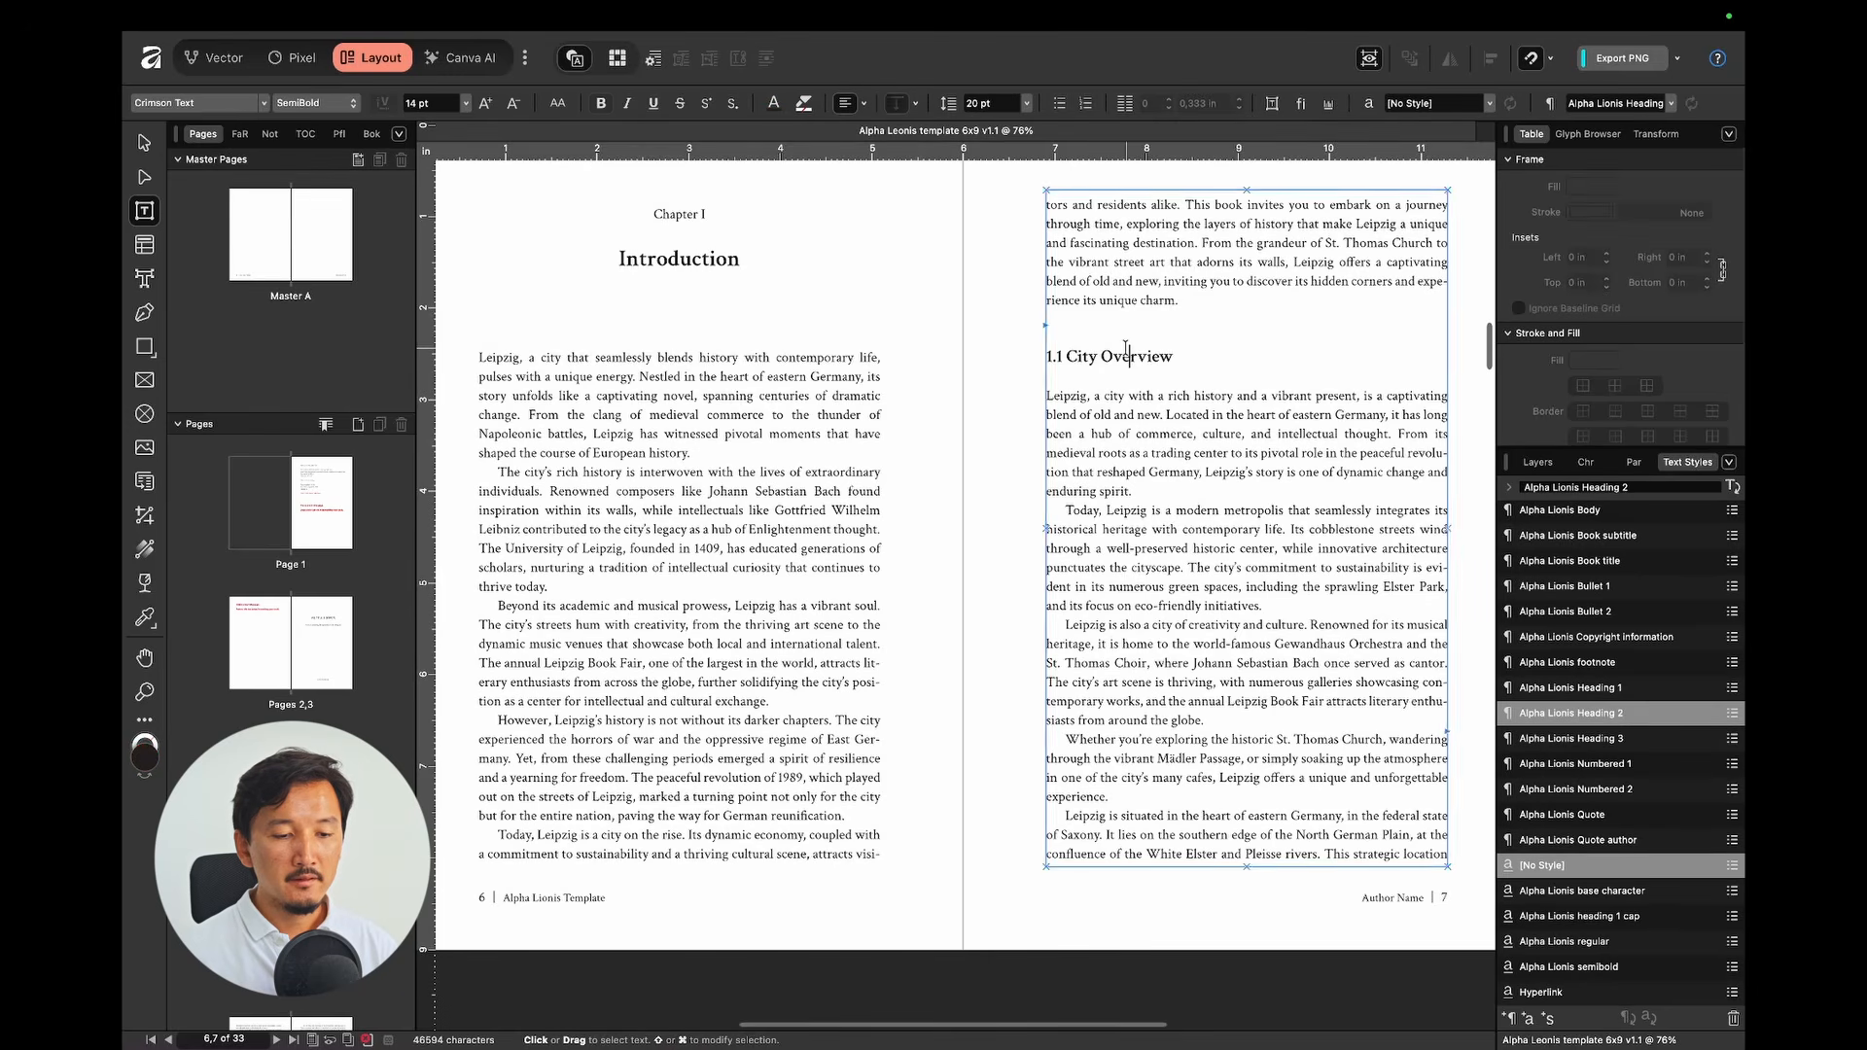
{"action": "left_click", "coordinate": [969, 371]}
{"action": "scroll", "coordinate": [969, 371], "scroll_direction": "down", "scroll_amount": 1}
{"action": "scroll", "coordinate": [970, 371], "scroll_direction": "up", "scroll_amount": 1}
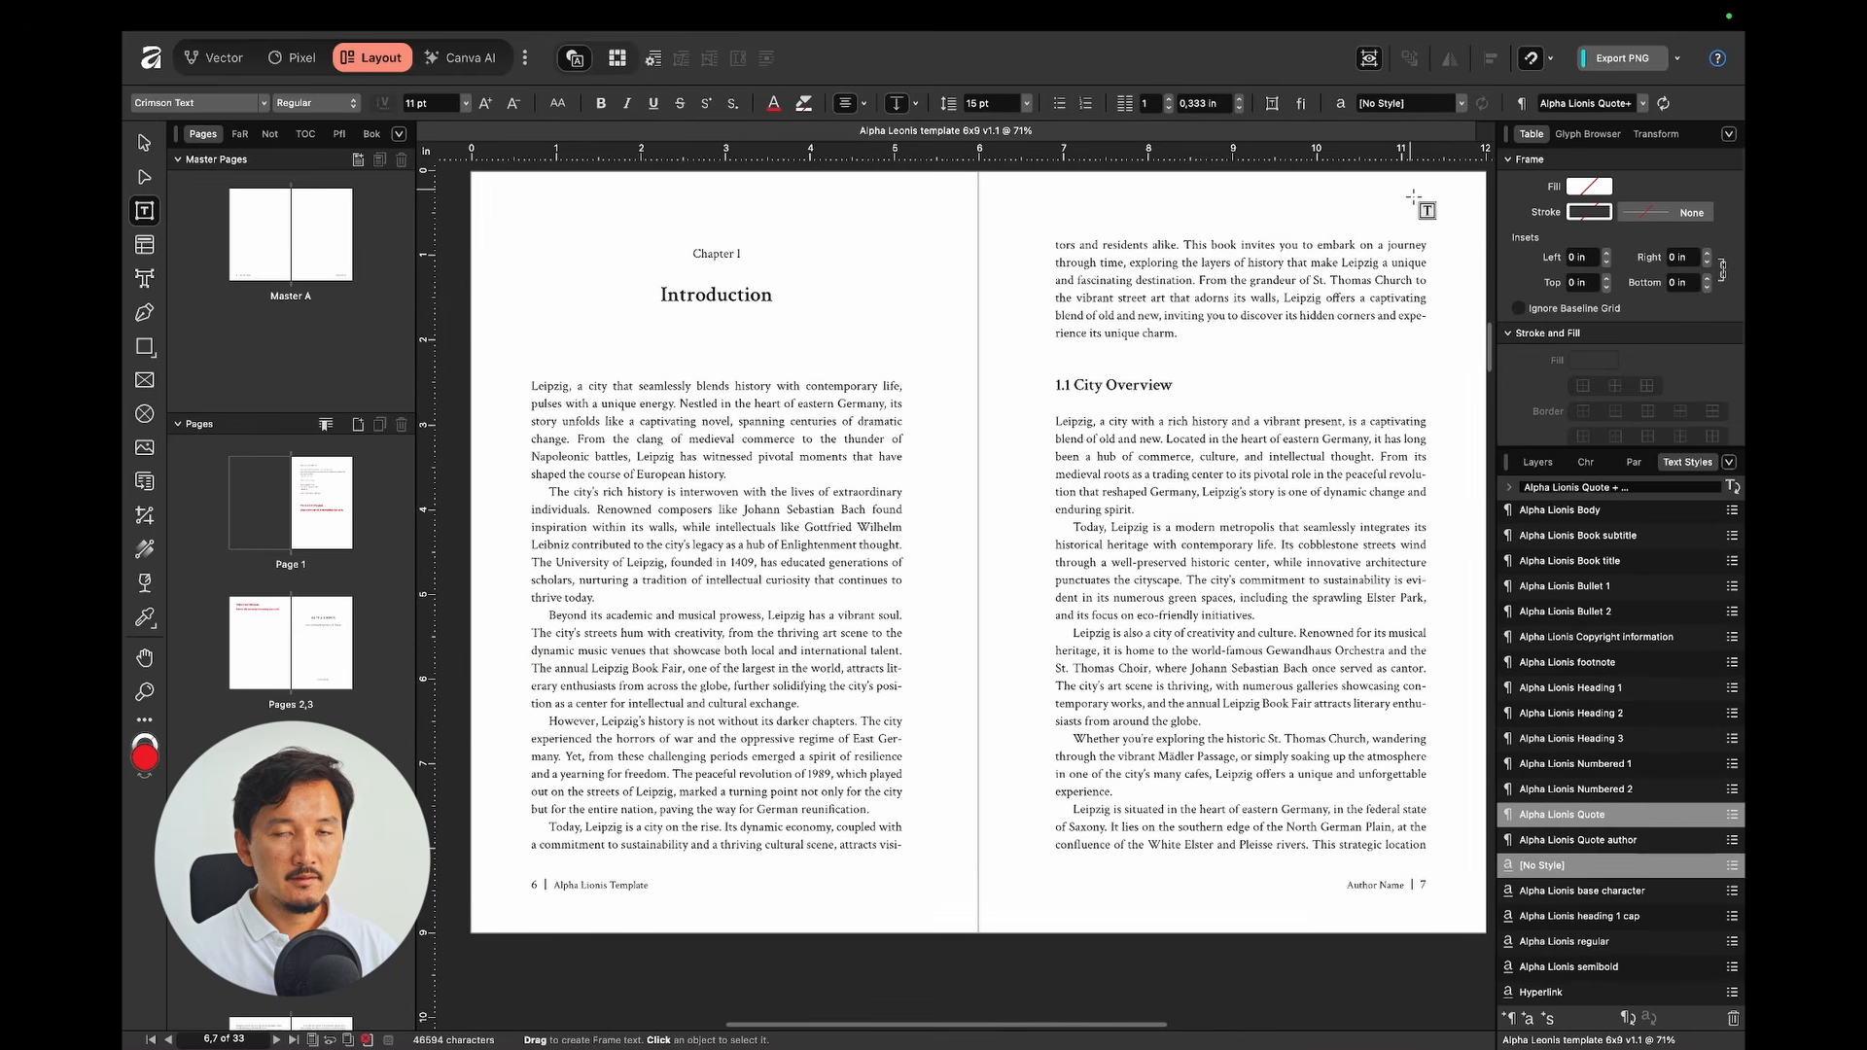
Step: View the body text's Character and Paragraph settings: Crimson Text, 11 pt, 15 pt leading
{"action": "left_click_drag", "start_coordinate": [698, 404], "coordinate": [766, 403]}
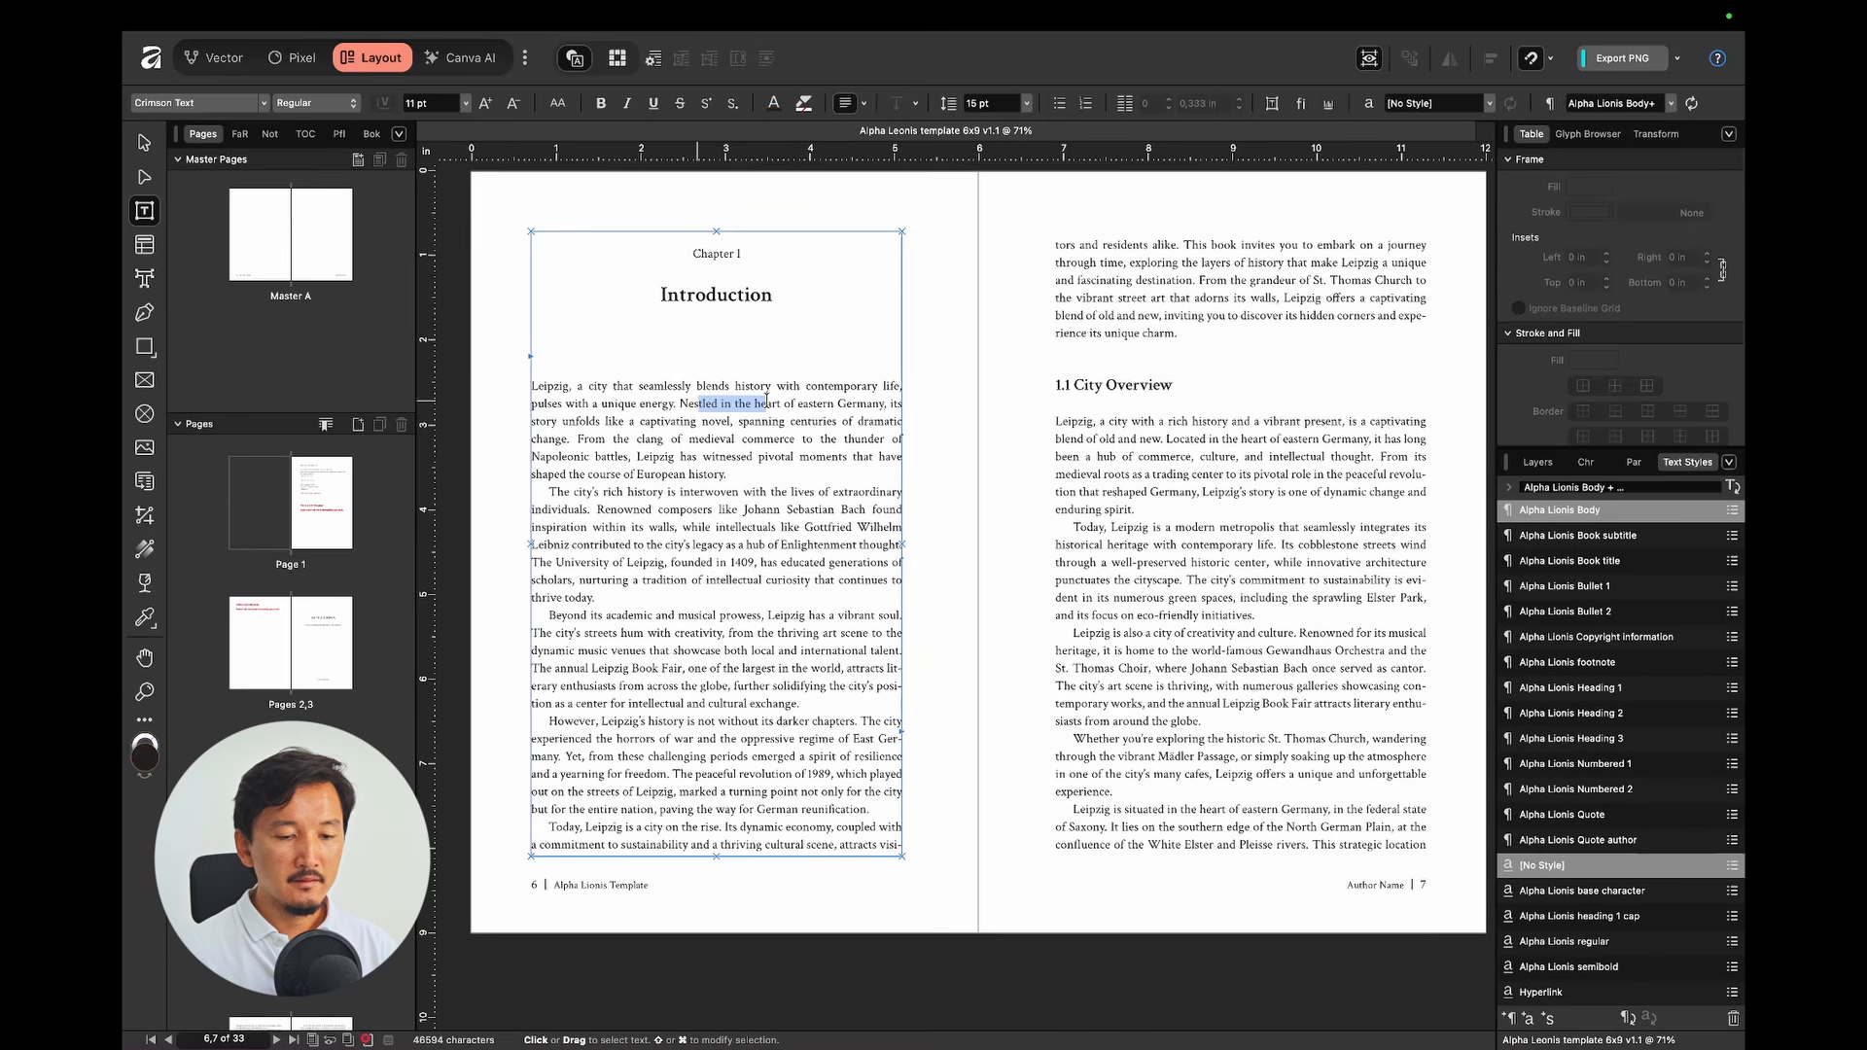
{"action": "left_click", "coordinate": [1582, 464]}
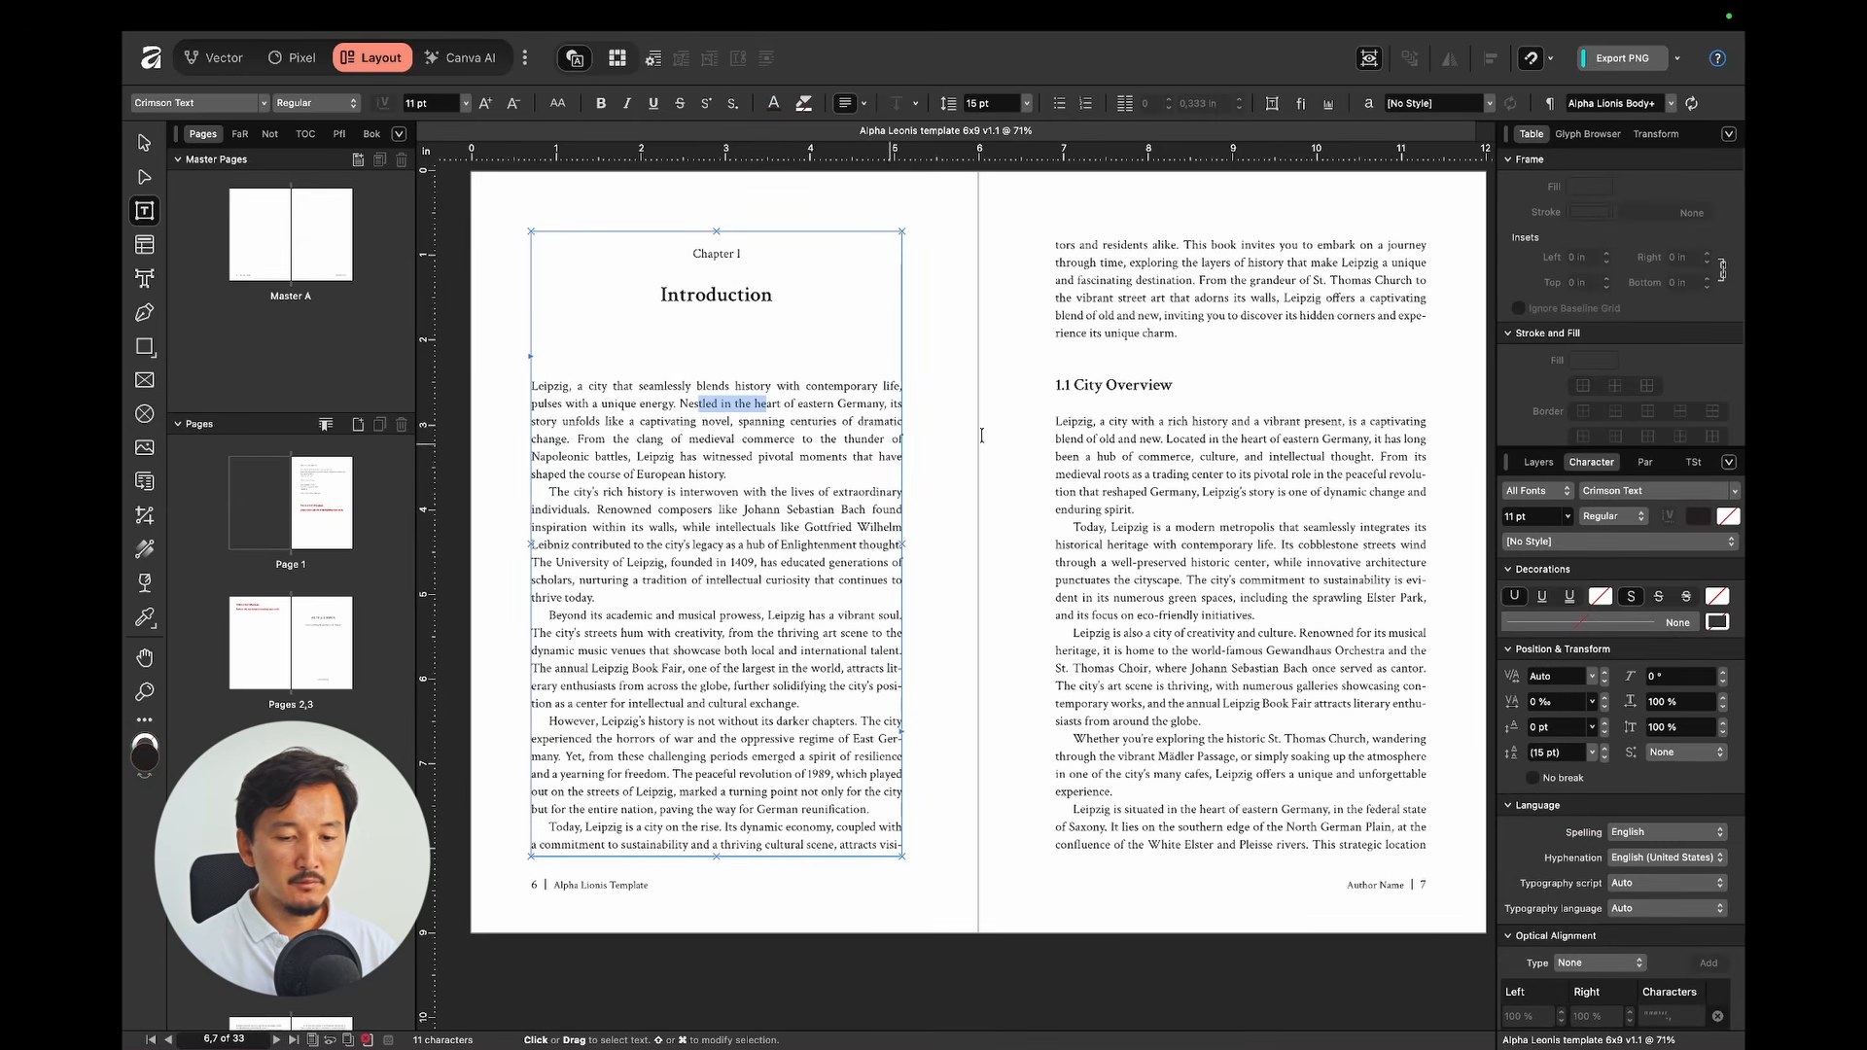
{"action": "left_click", "coordinate": [1646, 462]}
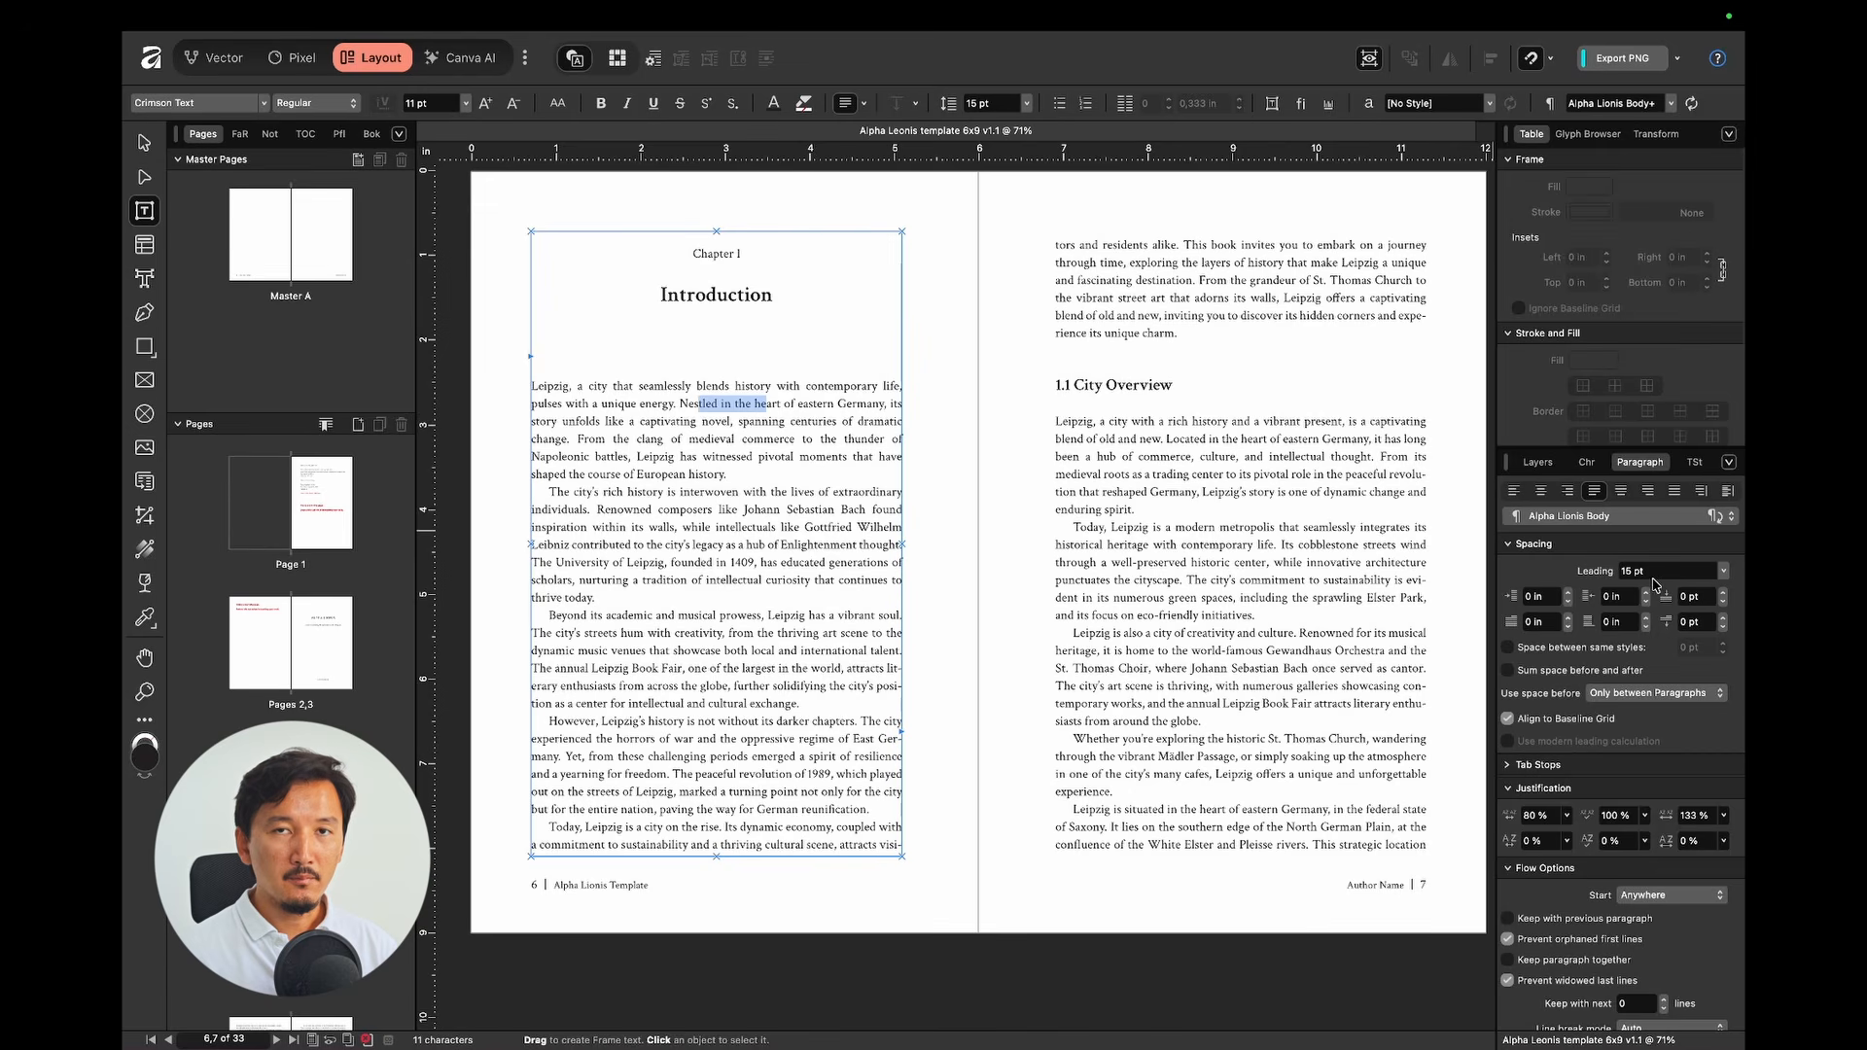
{"action": "left_click", "coordinate": [1212, 362]}
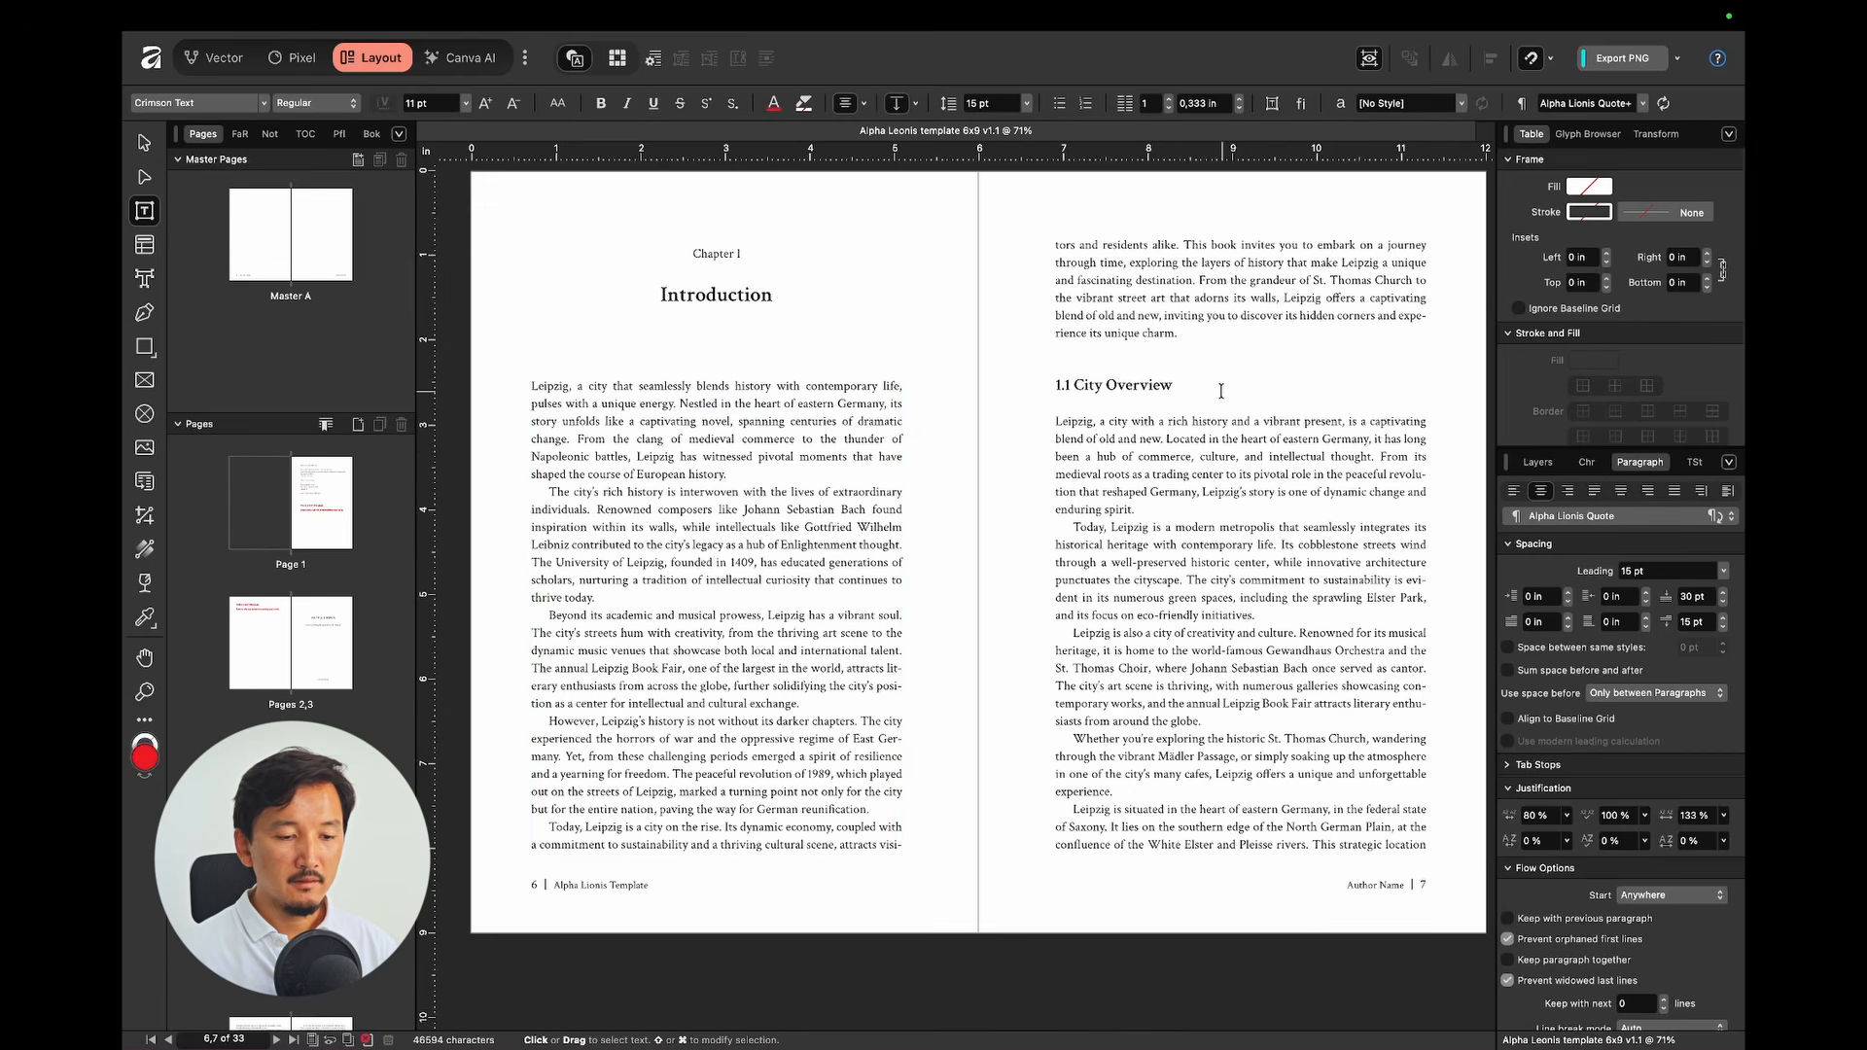
{"action": "scroll", "coordinate": [1220, 391], "scroll_direction": "down", "scroll_amount": 3}
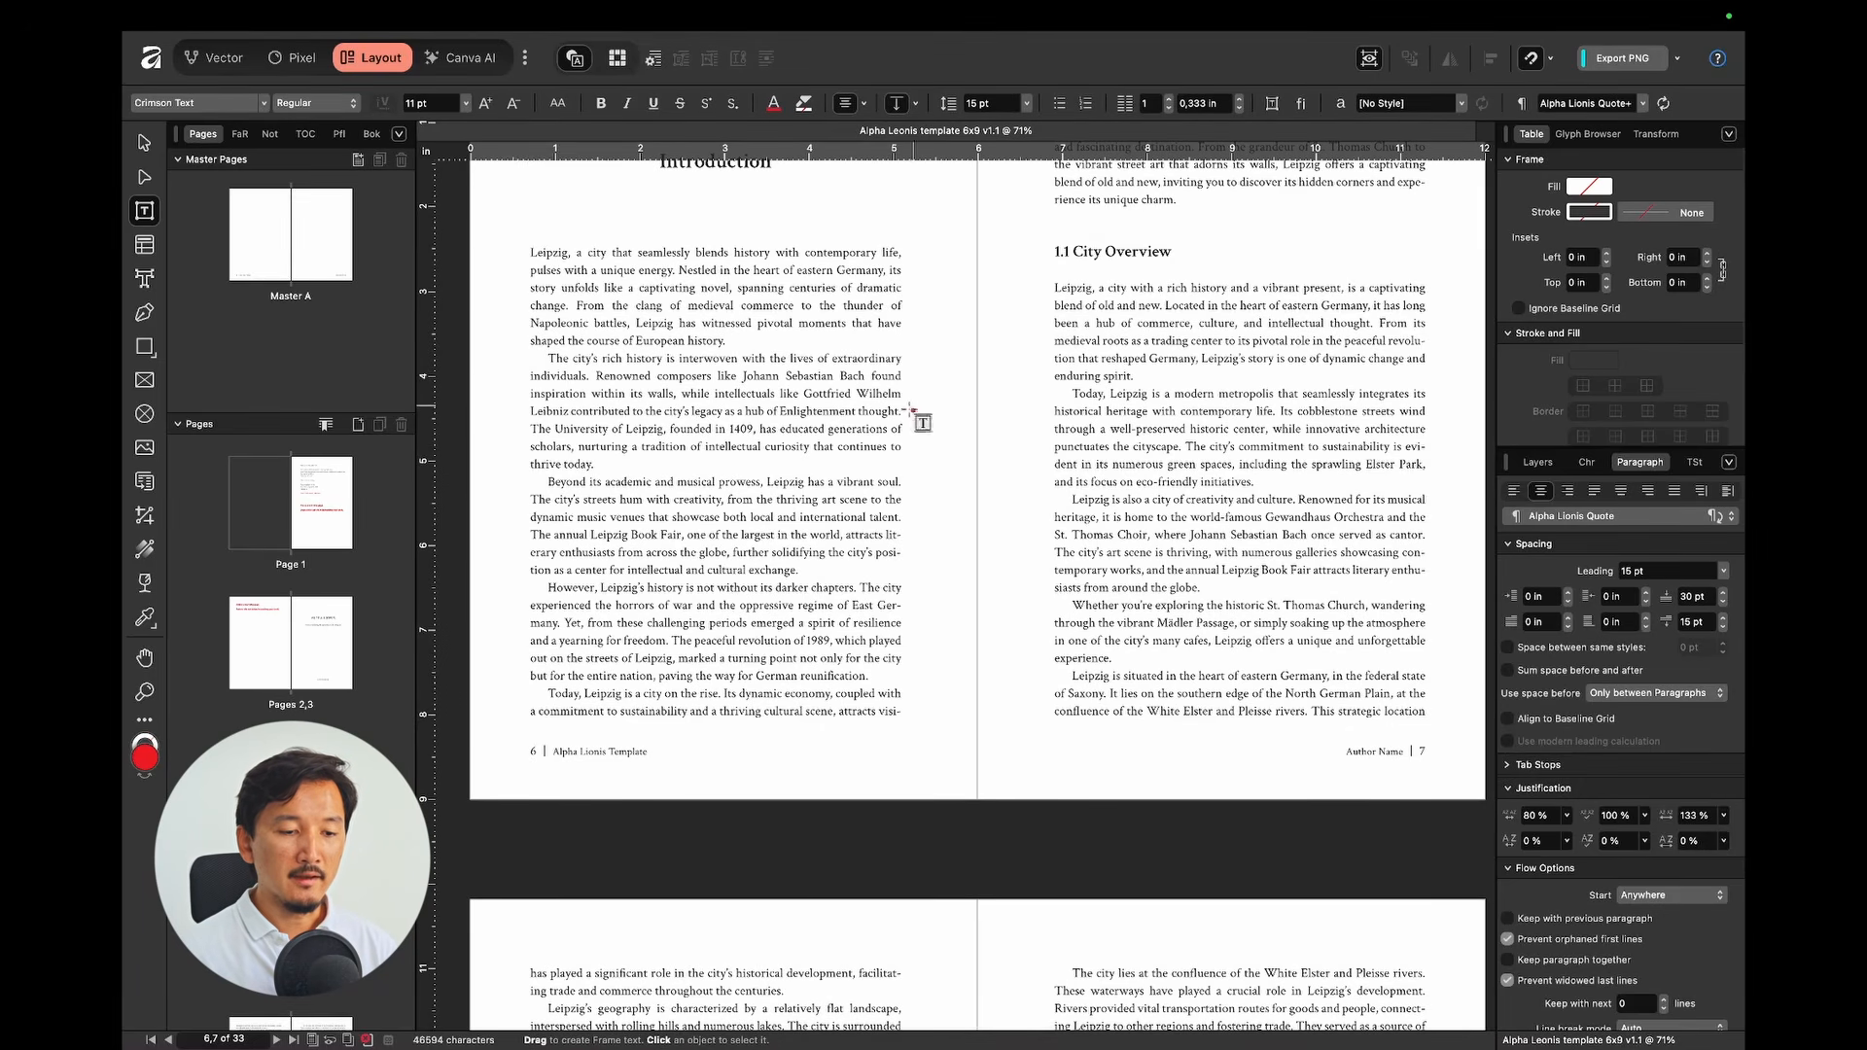
Step: Check the Text Styles used by the first bullet item and the Berlin sub-bullet
{"action": "scroll", "coordinate": [637, 437], "scroll_direction": "down", "scroll_amount": 15}
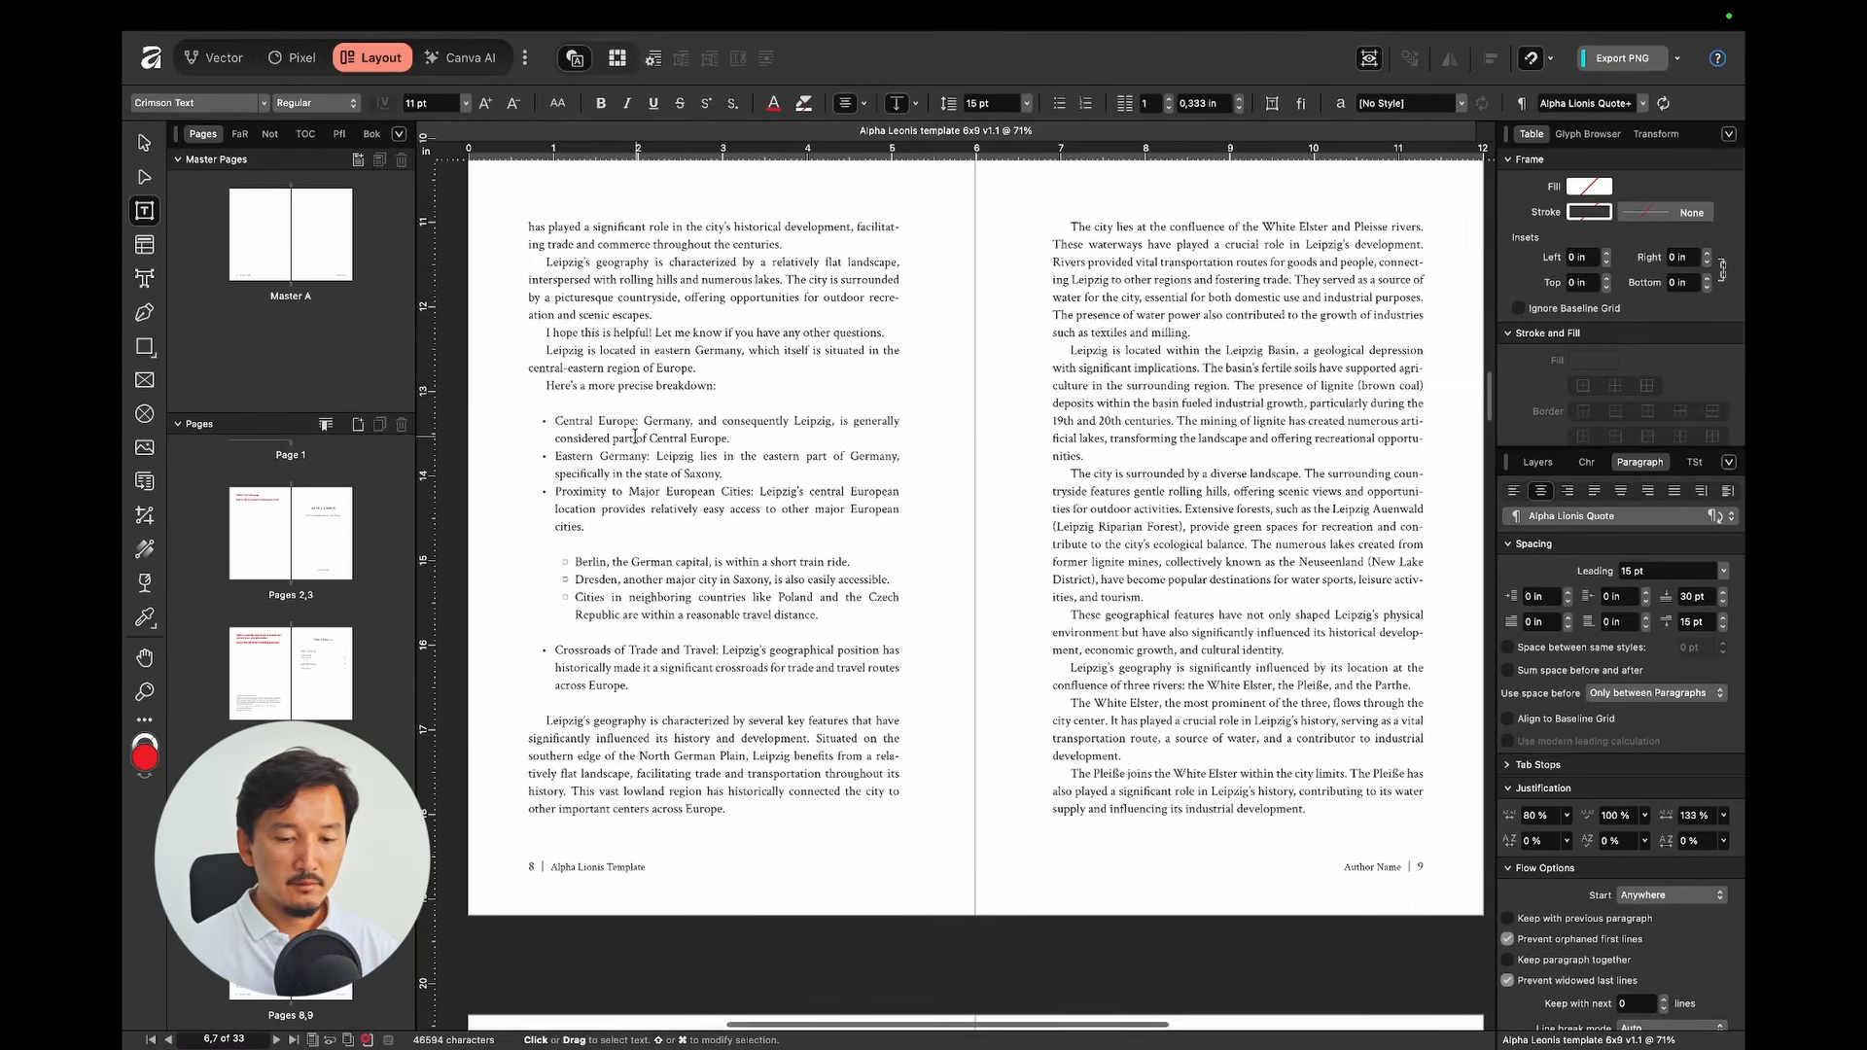
{"action": "left_click", "coordinate": [1695, 462]}
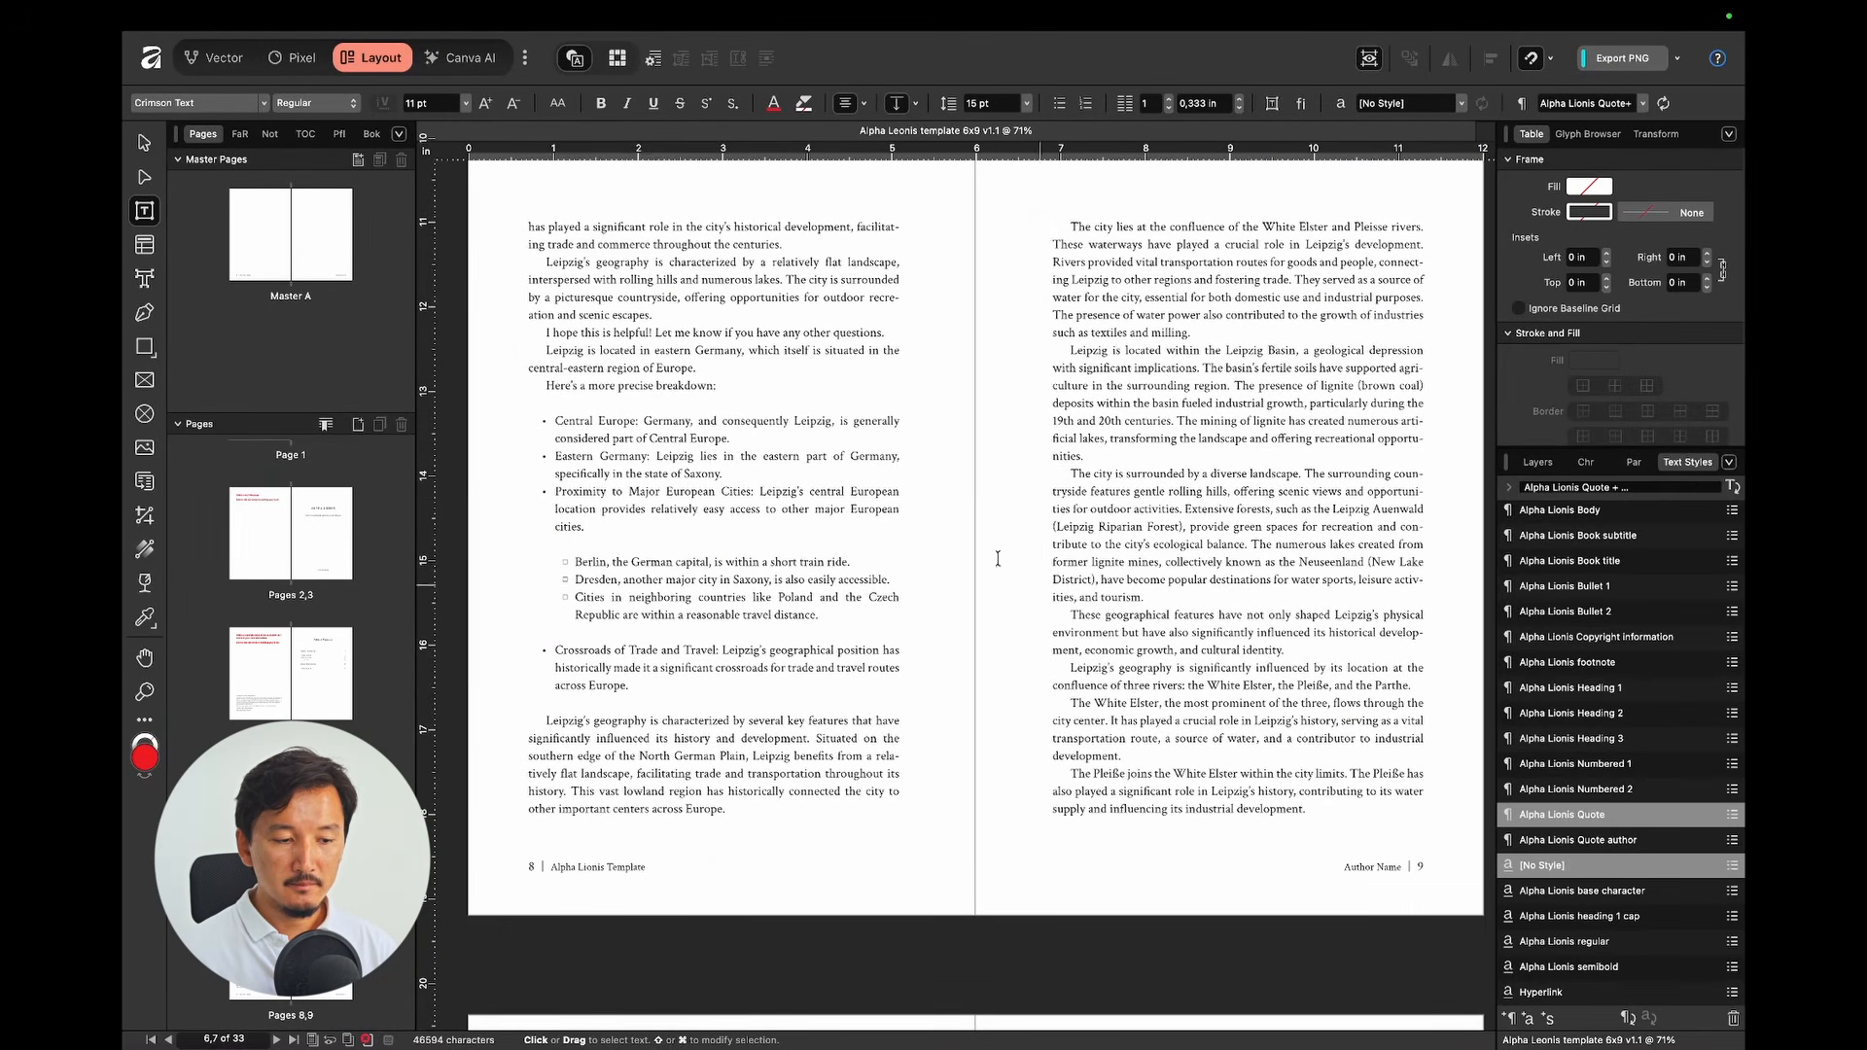
{"action": "left_click", "coordinate": [637, 481]}
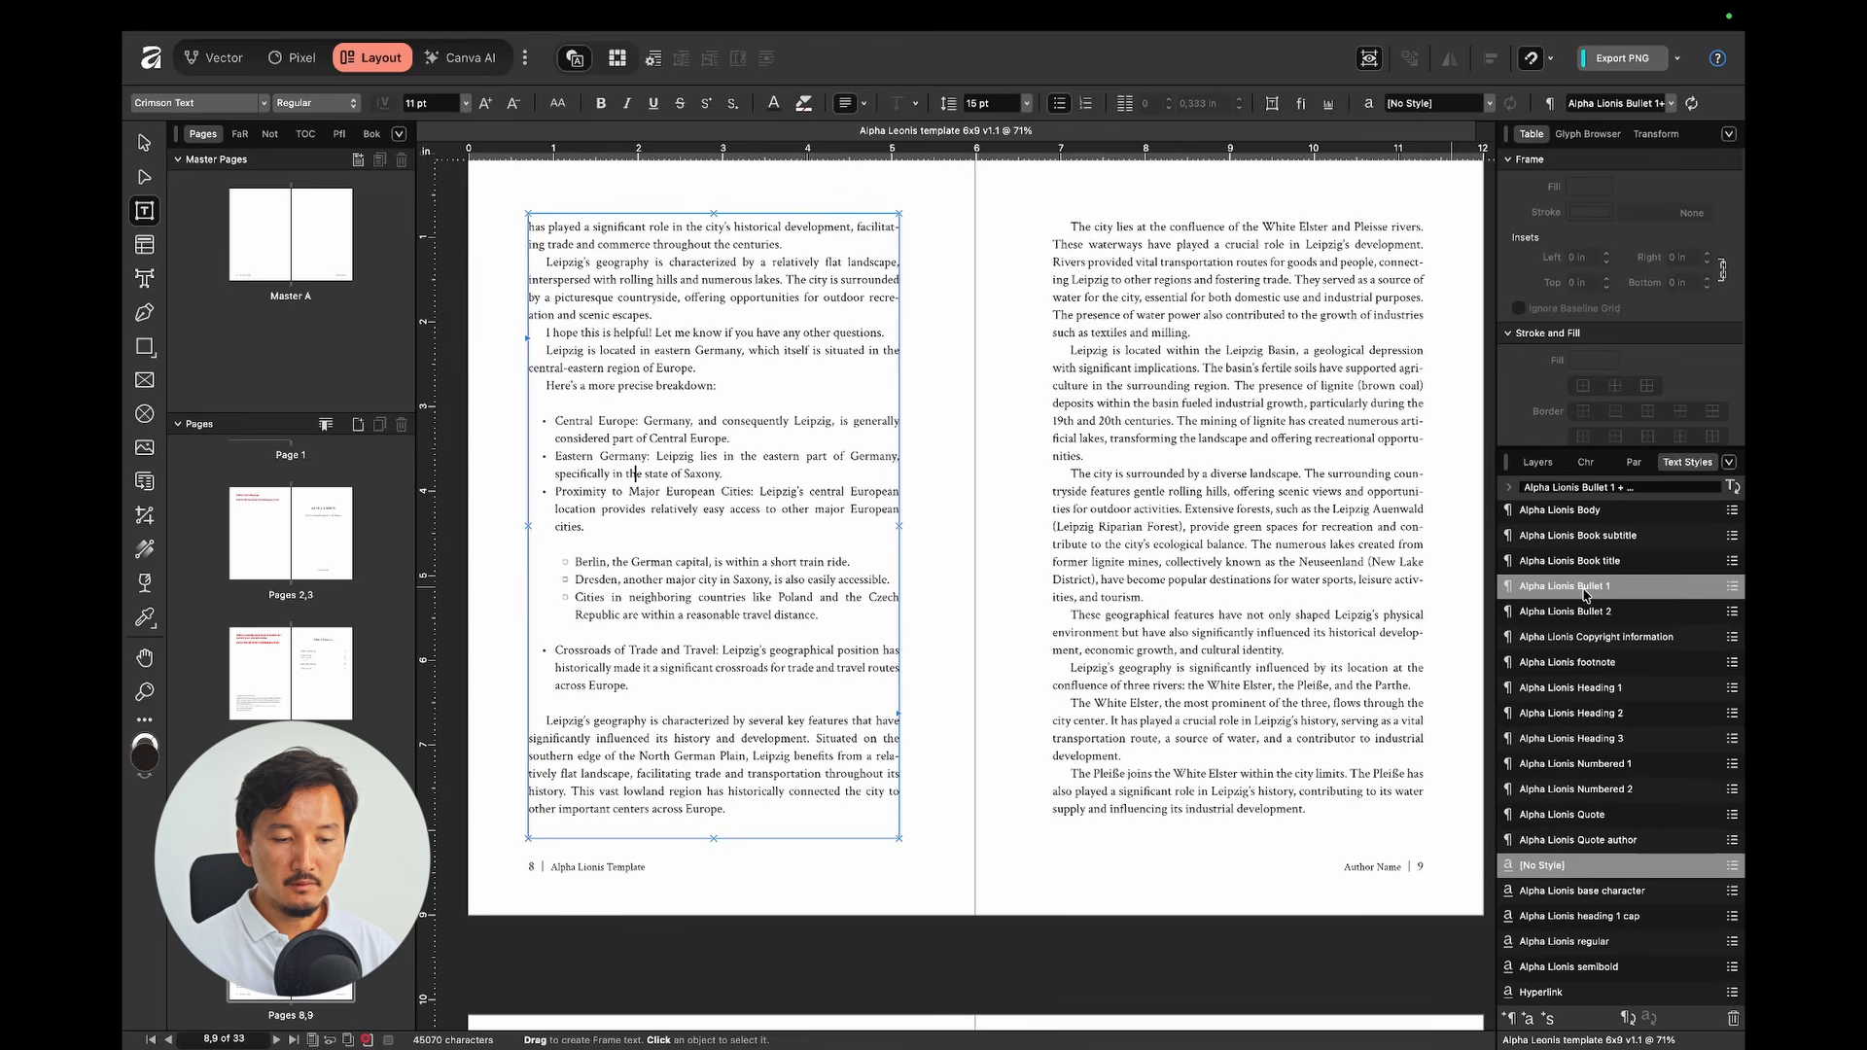
{"action": "left_click", "coordinate": [625, 561]}
{"action": "key", "text": "Escape"}
Step: Check the Alpha Lionis Numbered 1 style on the pages 10–11 numbered list
{"action": "scroll", "coordinate": [942, 600], "scroll_direction": "down", "scroll_amount": 10}
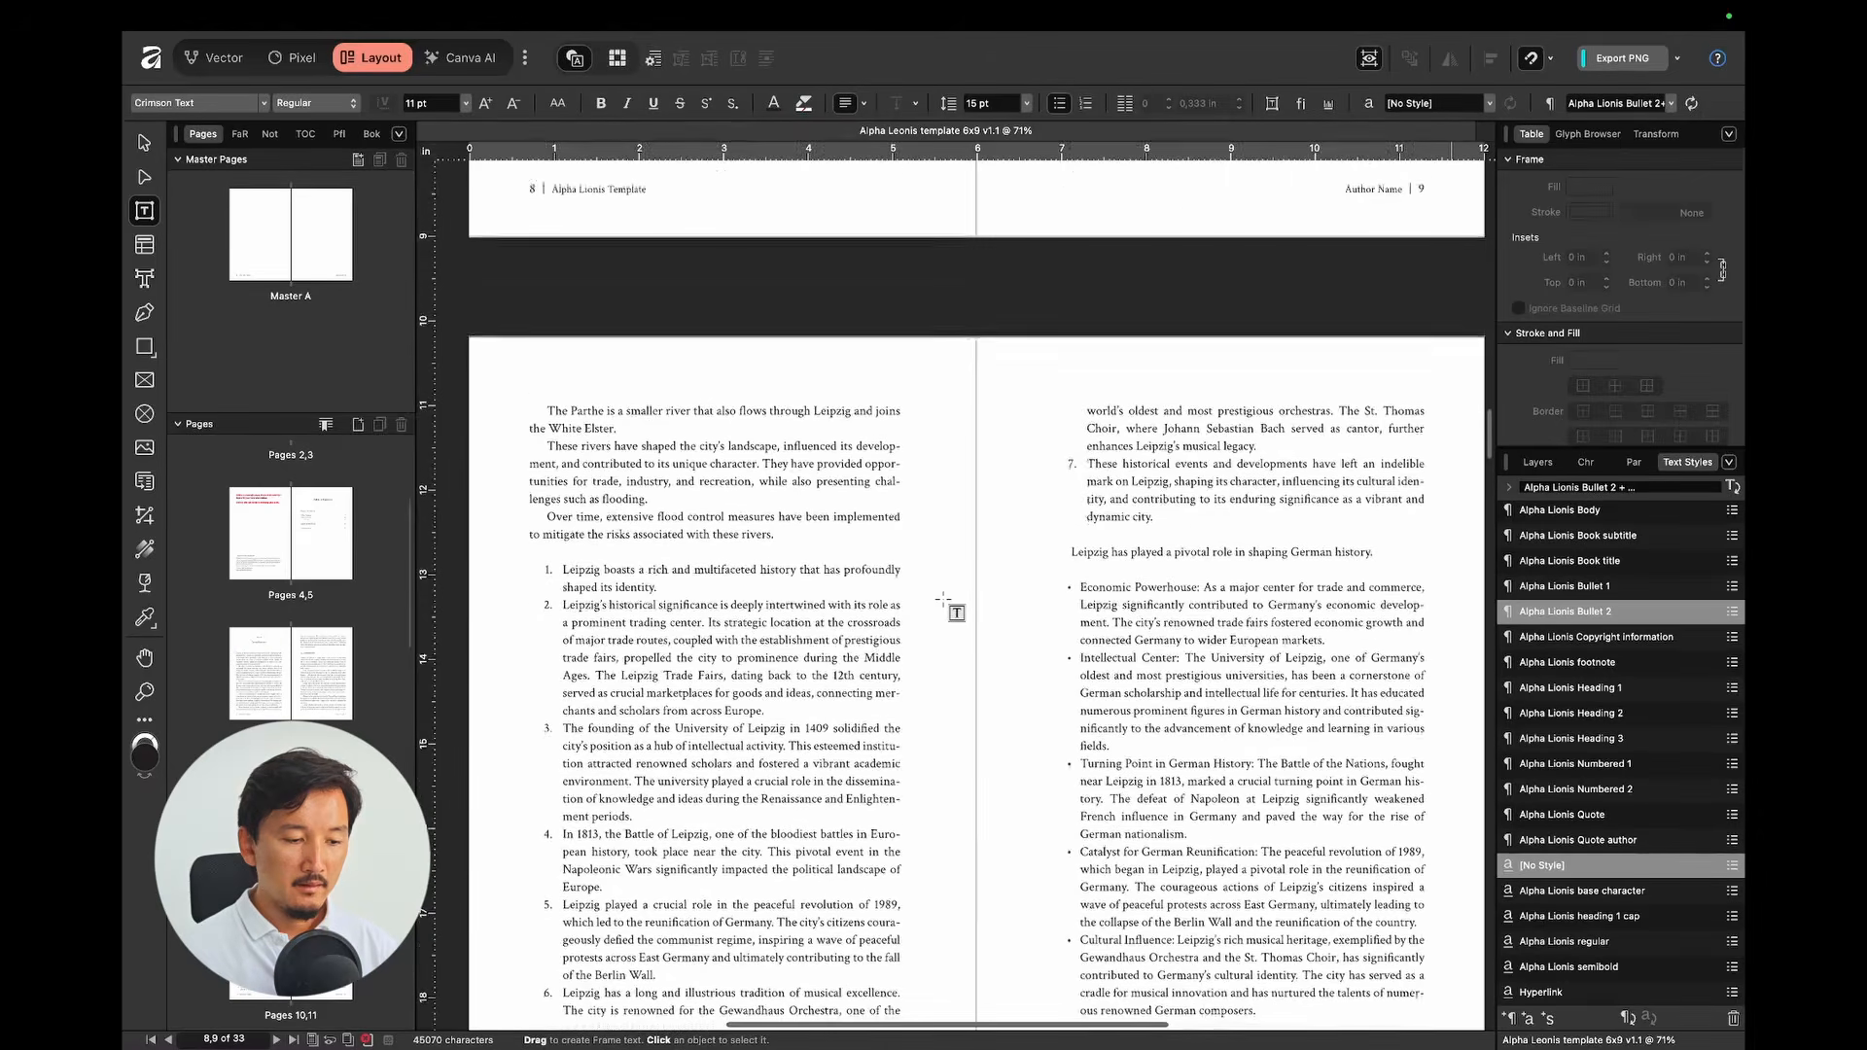
{"action": "left_click", "coordinate": [723, 516]}
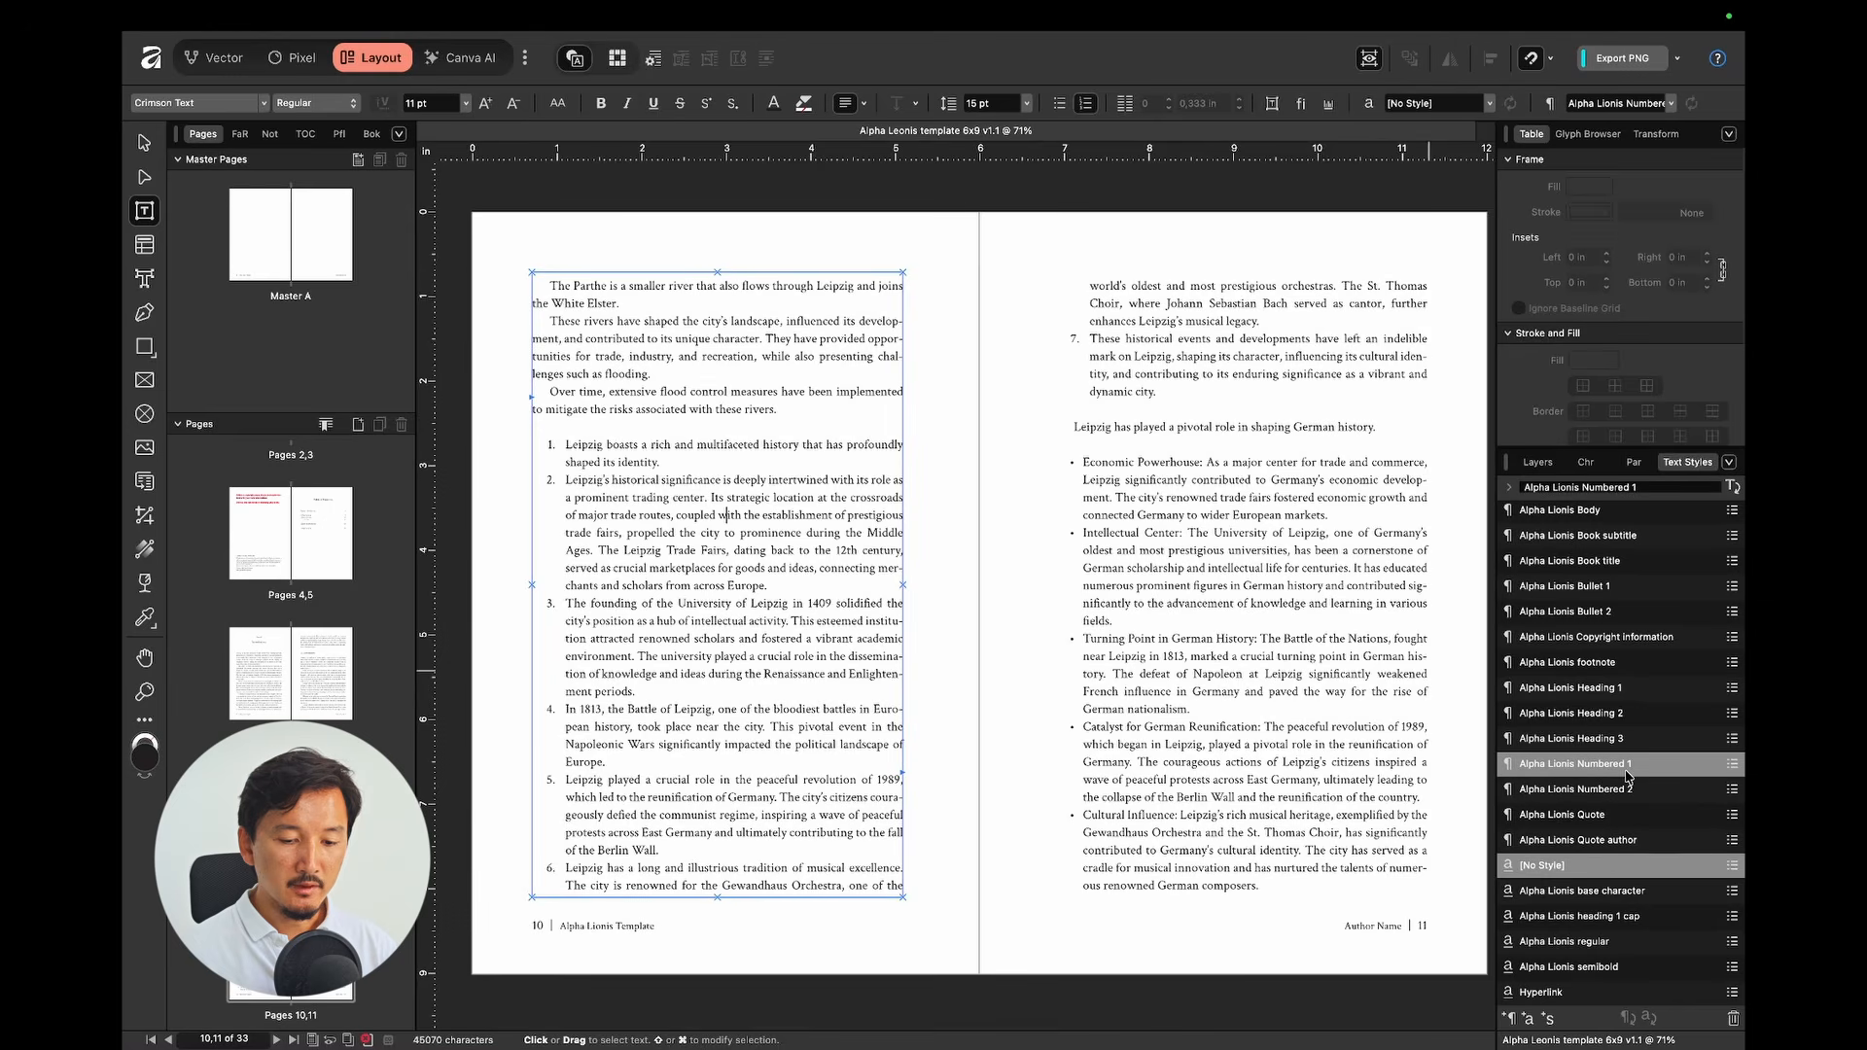
{"action": "scroll", "coordinate": [934, 642], "scroll_direction": "down", "scroll_amount": 1}
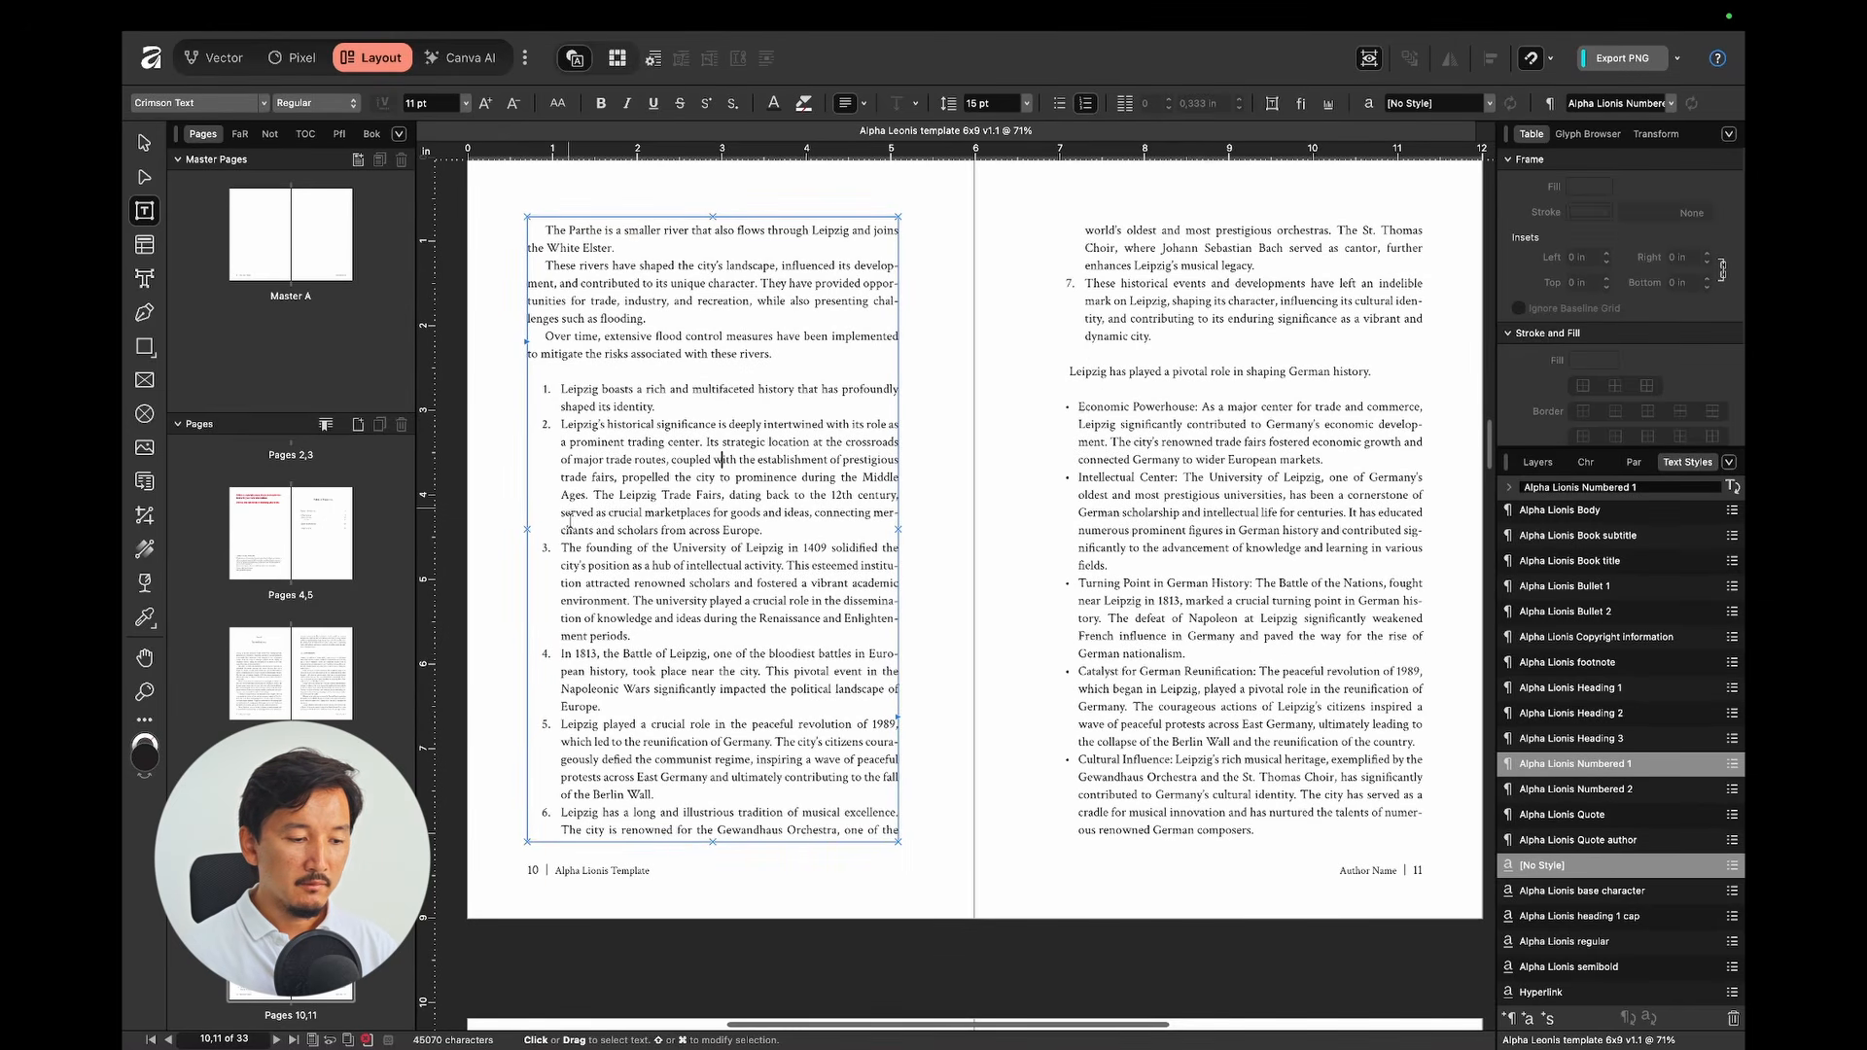
{"action": "left_click", "coordinate": [595, 566]}
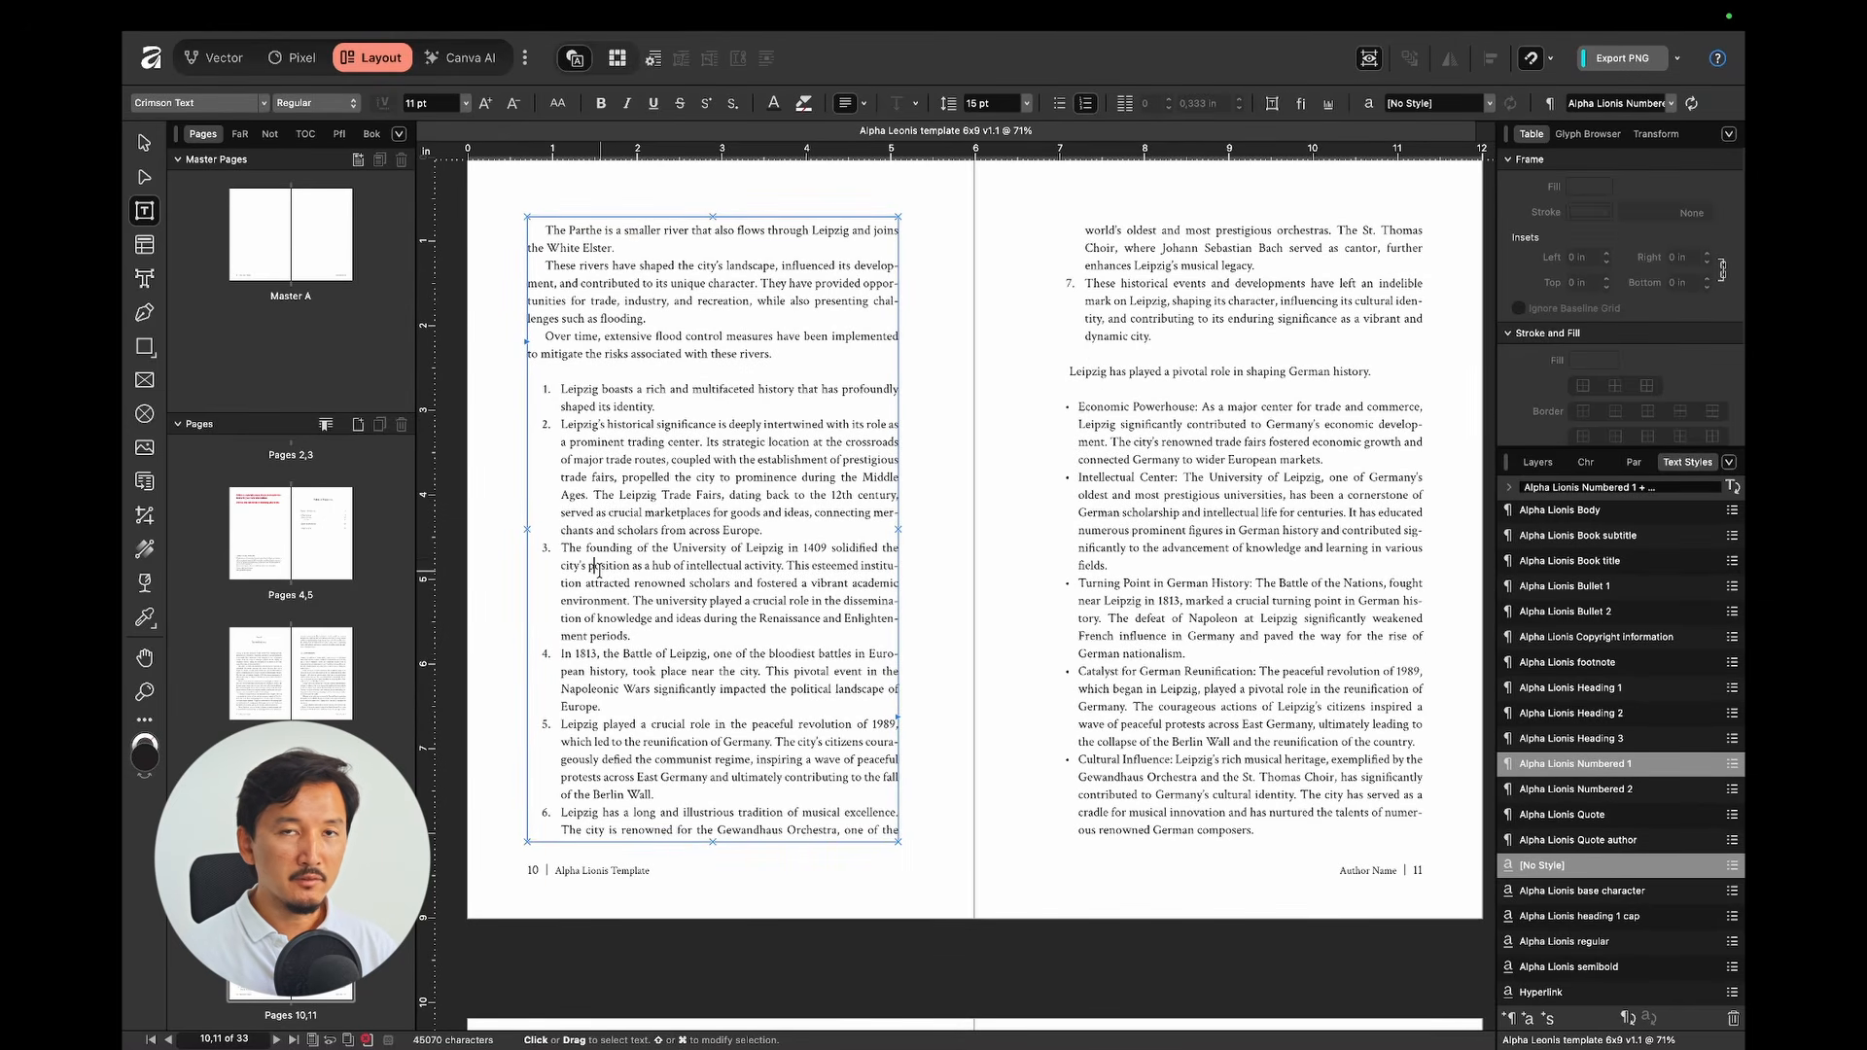
Step: Try Alpha Lionis Numbered 2 on numbered item 3, then undo it
{"action": "left_click_drag", "start_coordinate": [563, 561], "coordinate": [688, 584]}
{"action": "left_click", "coordinate": [730, 596]}
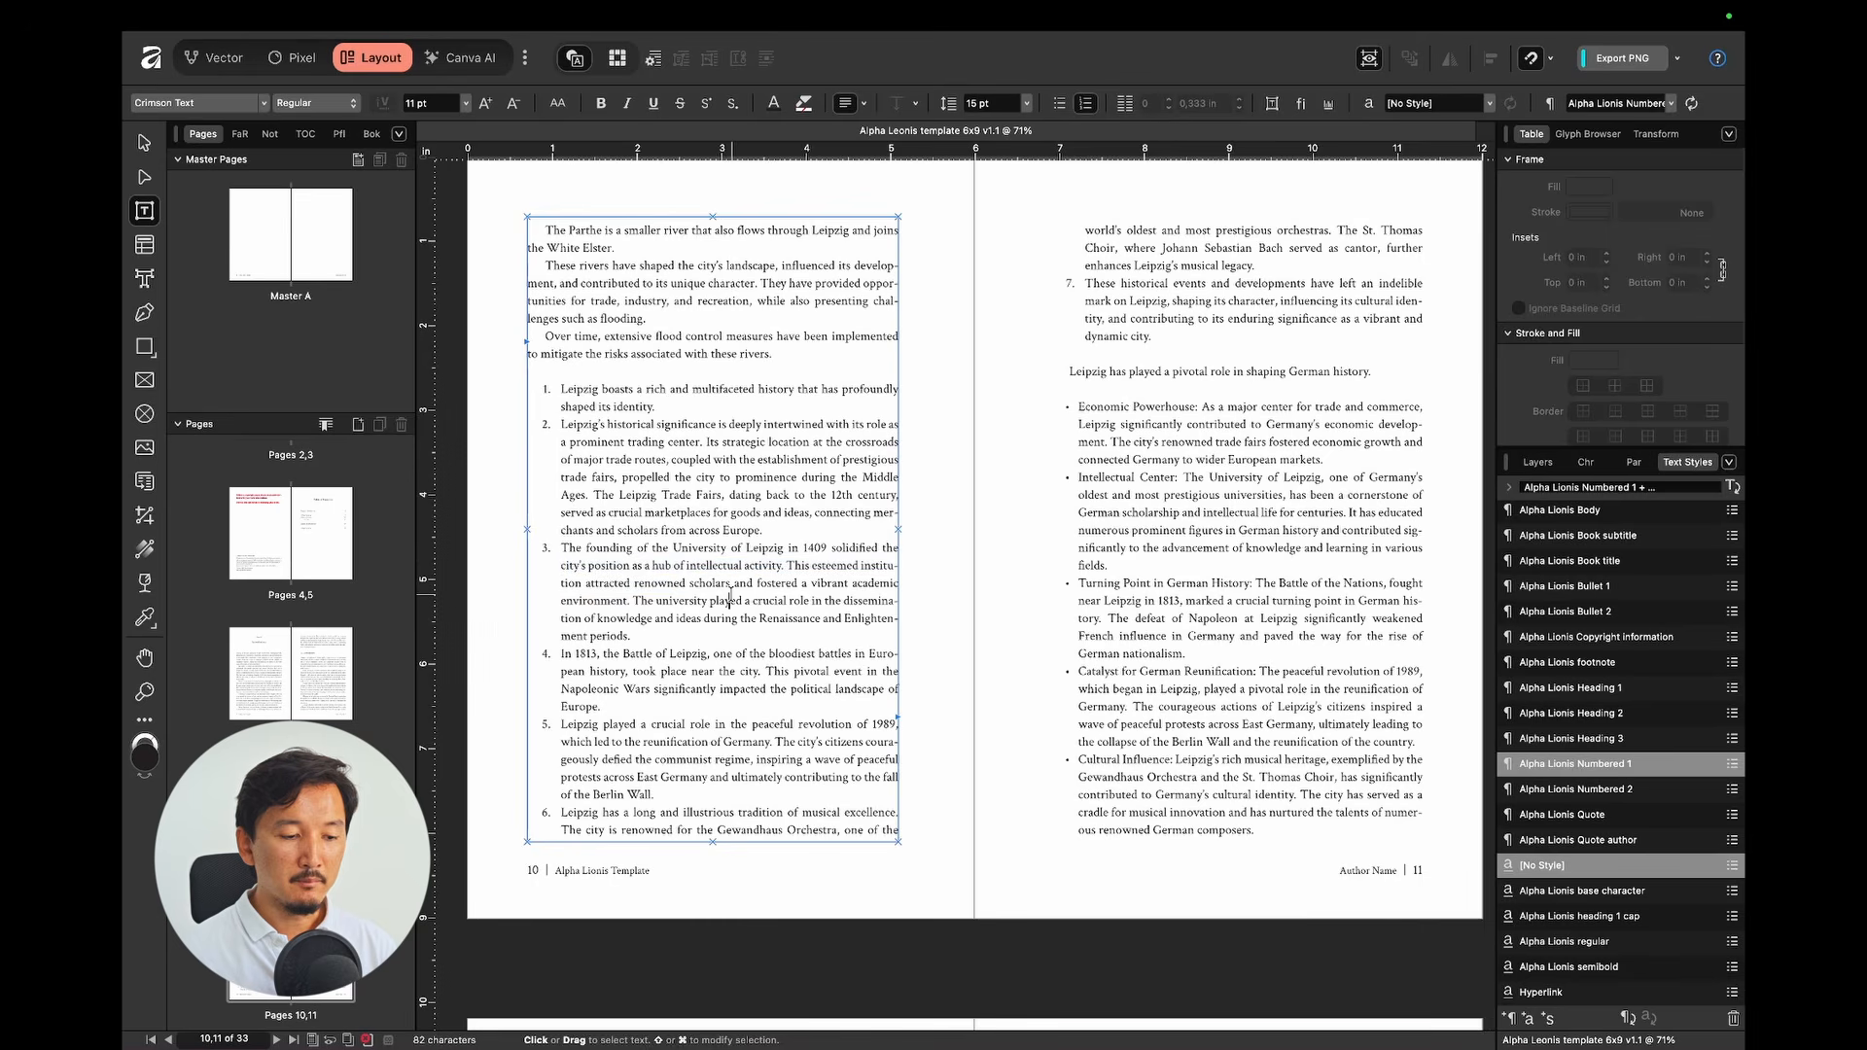
{"action": "left_click", "coordinate": [1622, 791]}
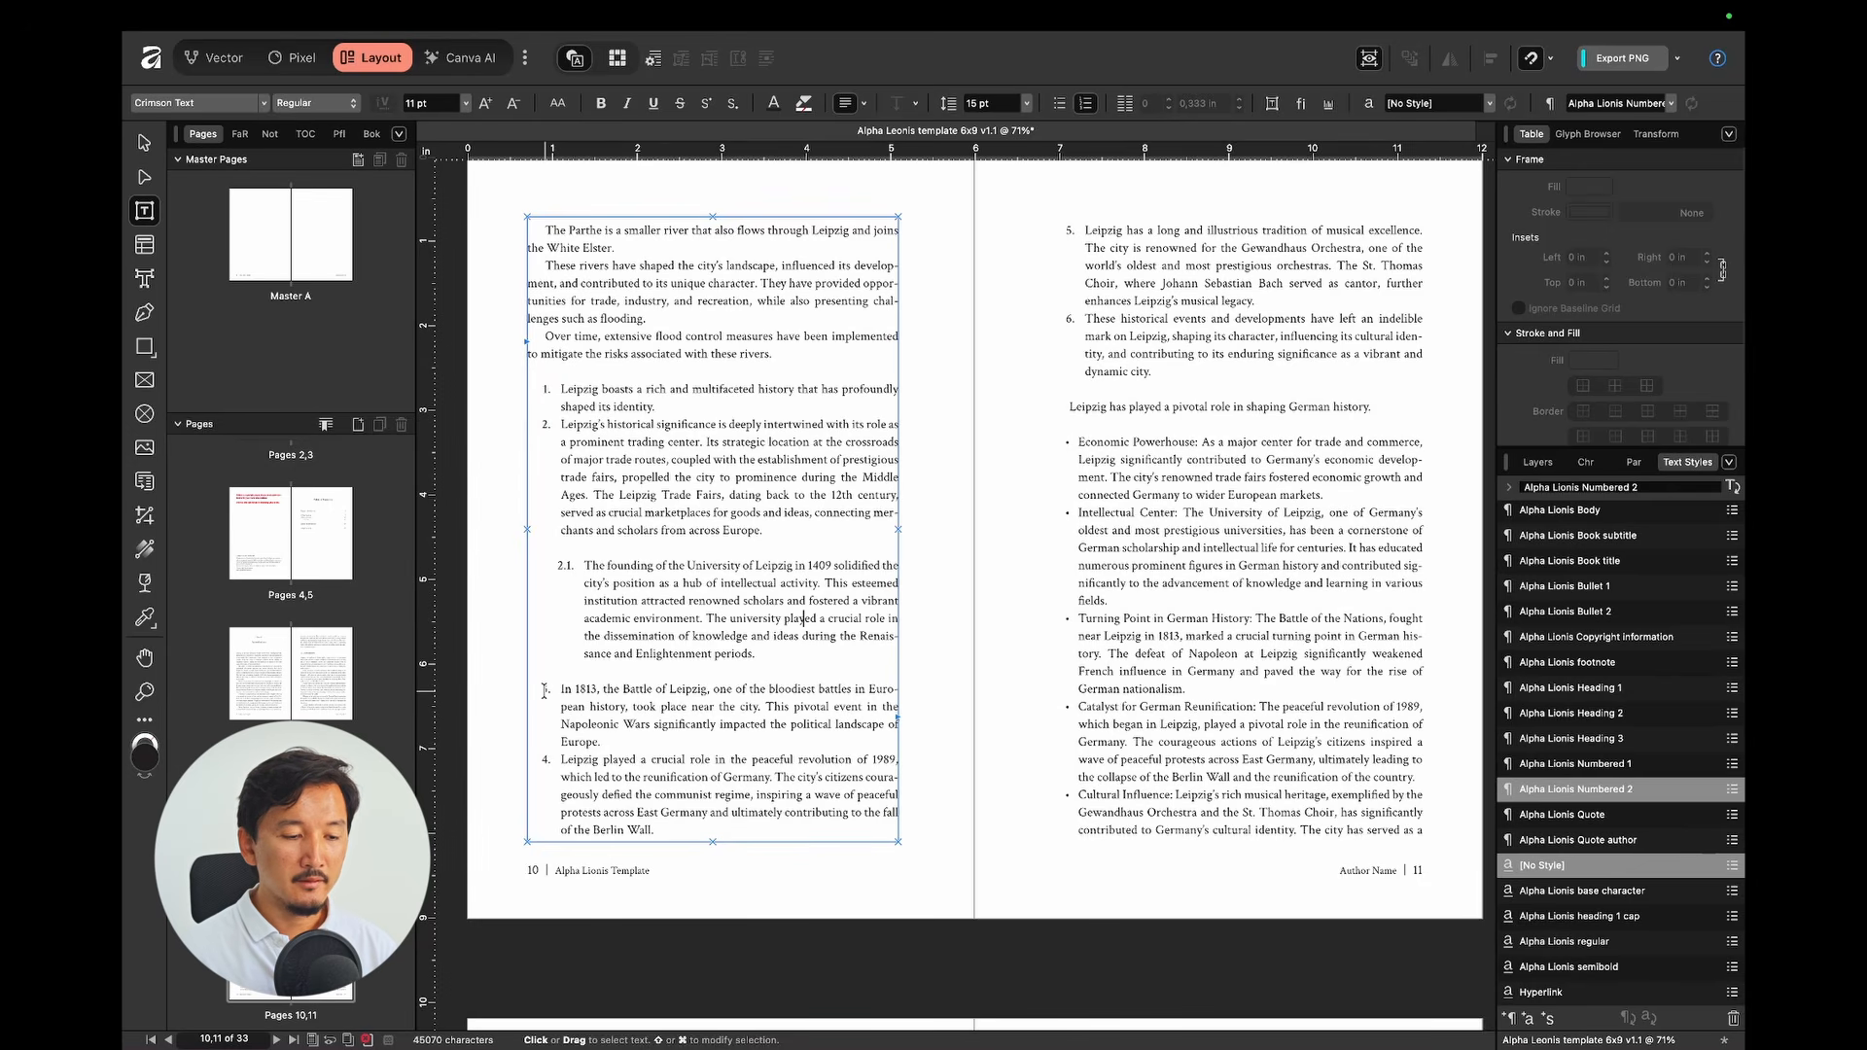
{"action": "key", "text": "super+z"}
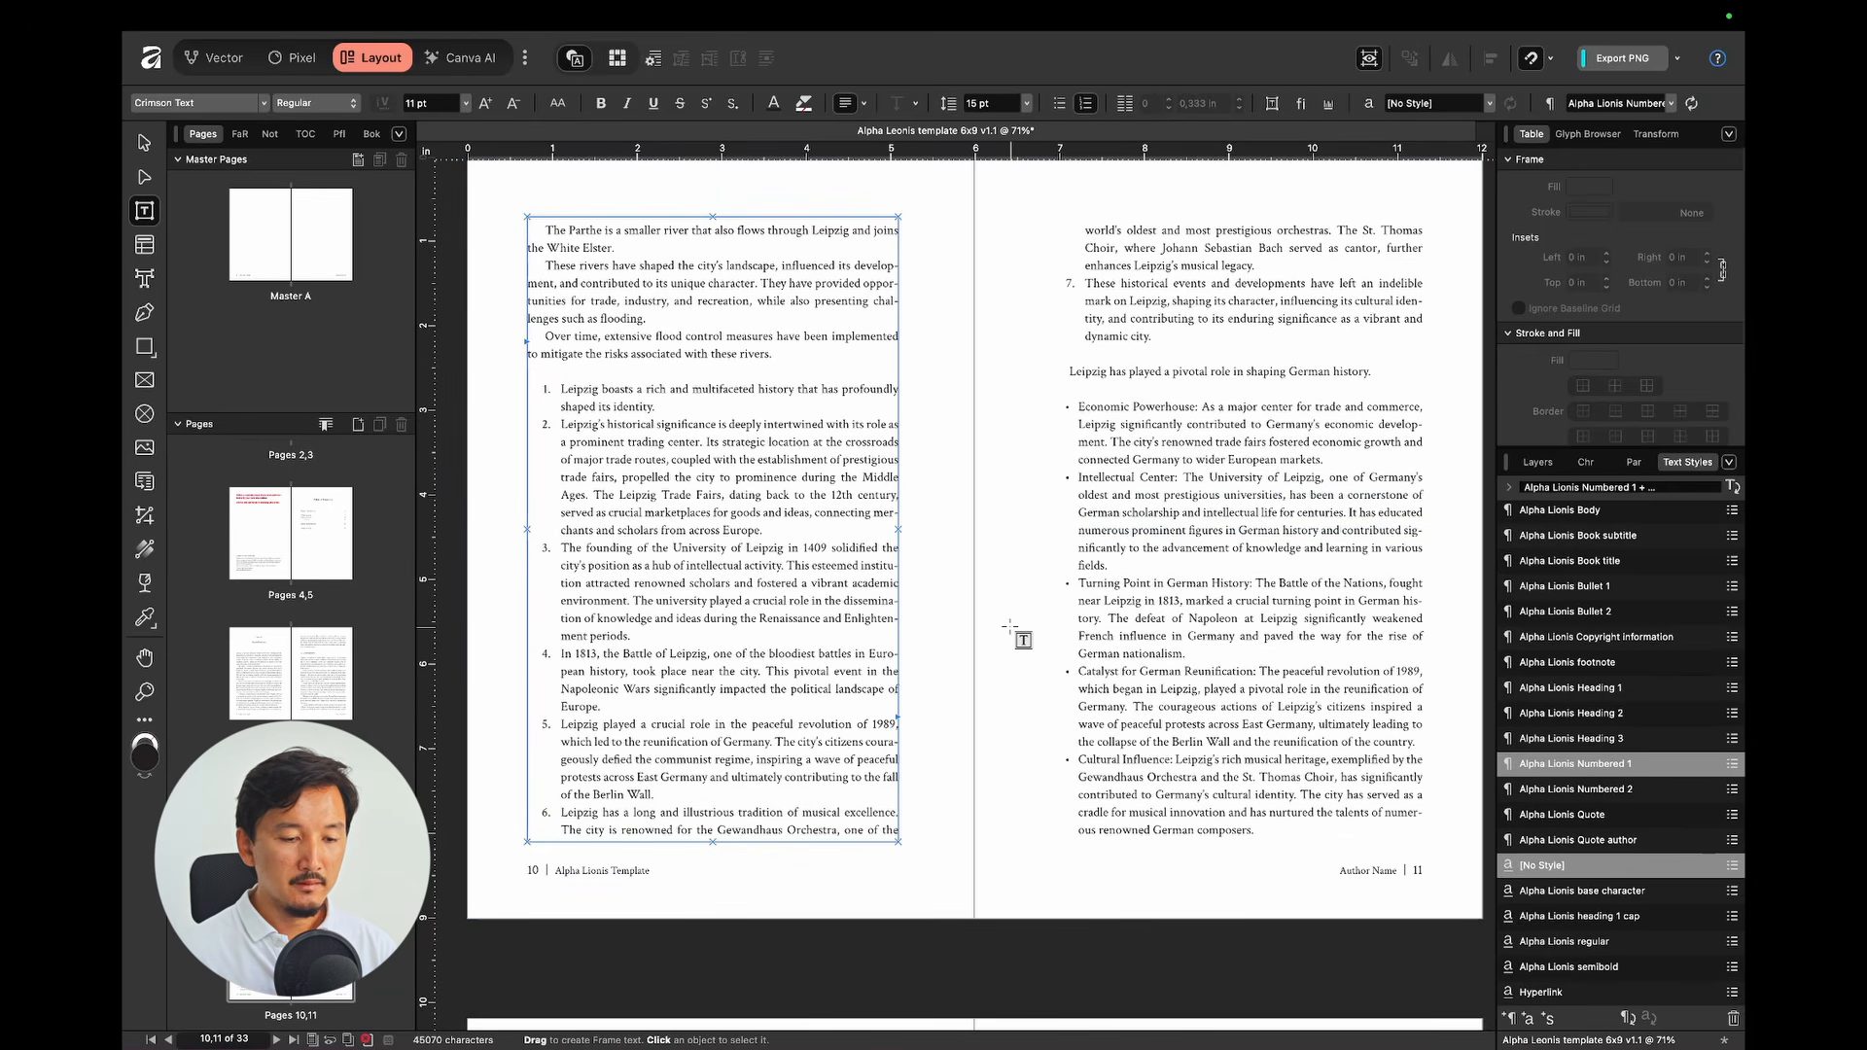
{"action": "left_click", "coordinate": [1010, 628]}
{"action": "scroll", "coordinate": [1009, 627], "scroll_direction": "down", "scroll_amount": 10}
Step: Check the styles of the Sublist two line and the footnote on page 19
{"action": "left_click", "coordinate": [602, 597]}
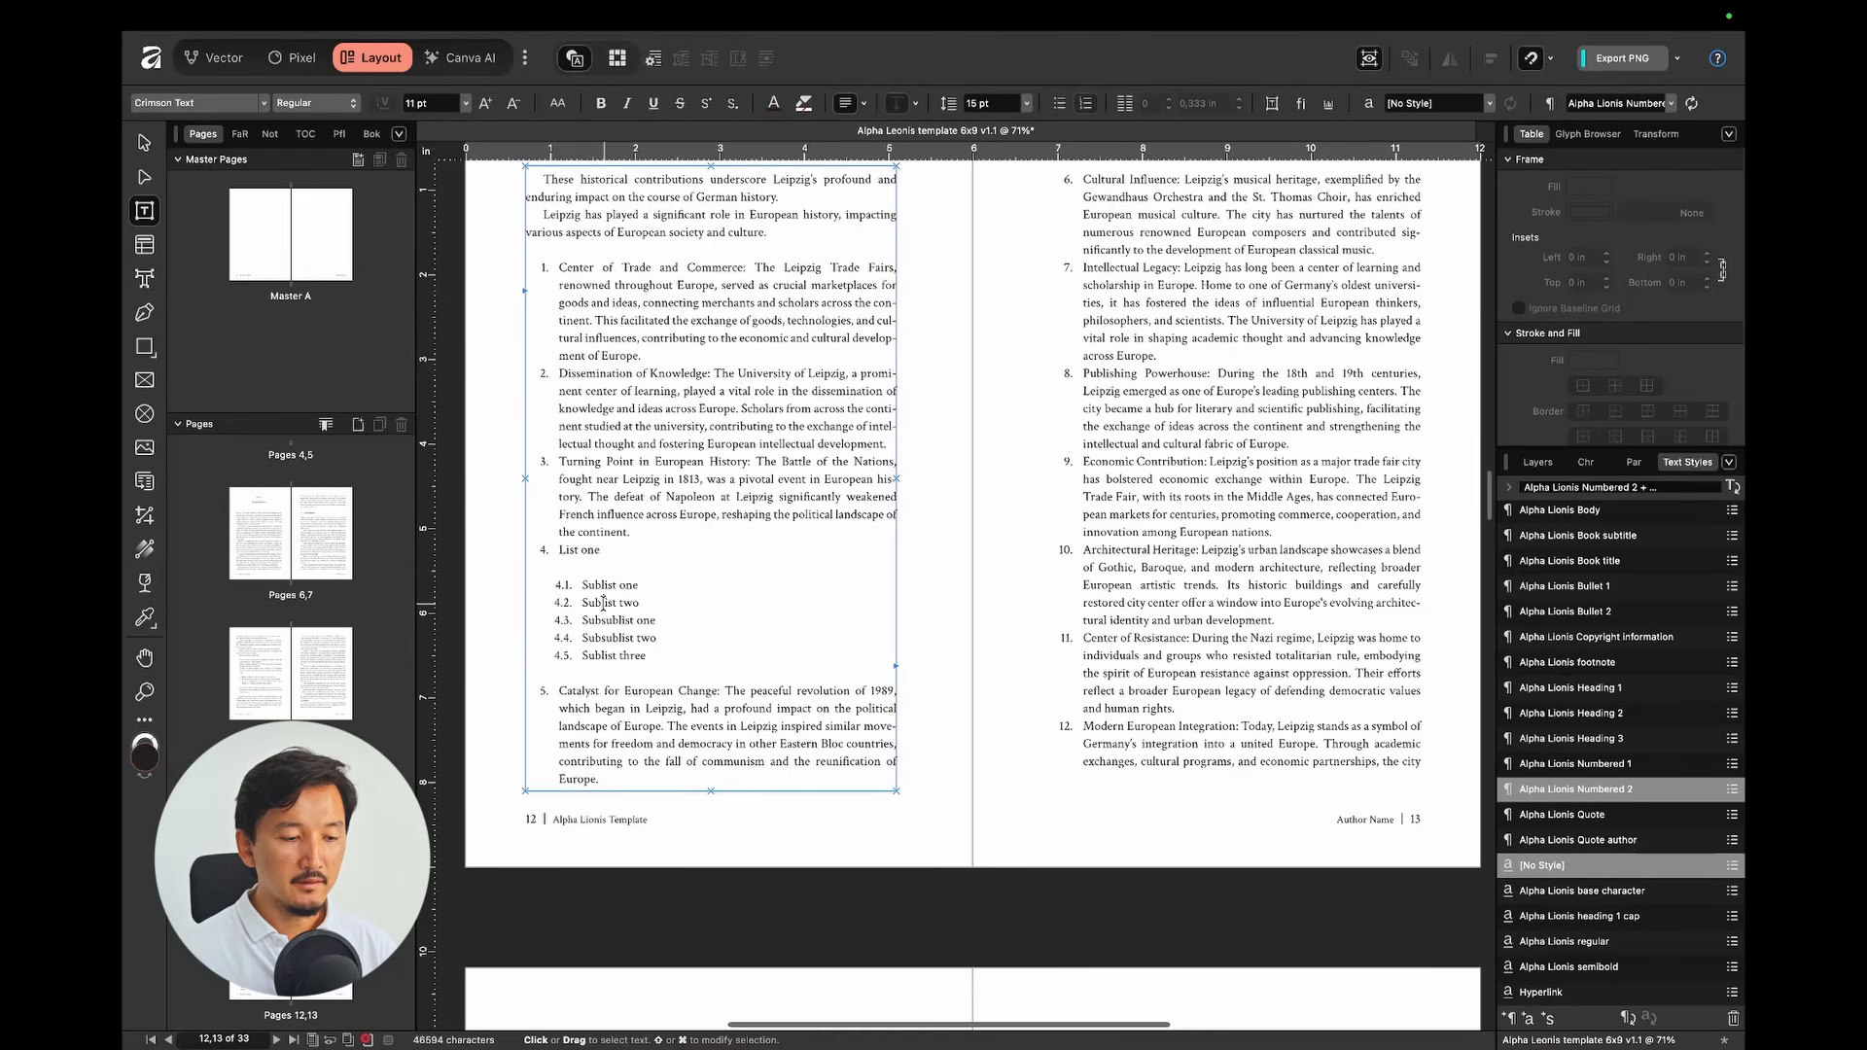
{"action": "scroll", "coordinate": [945, 536], "scroll_direction": "down", "scroll_amount": 10}
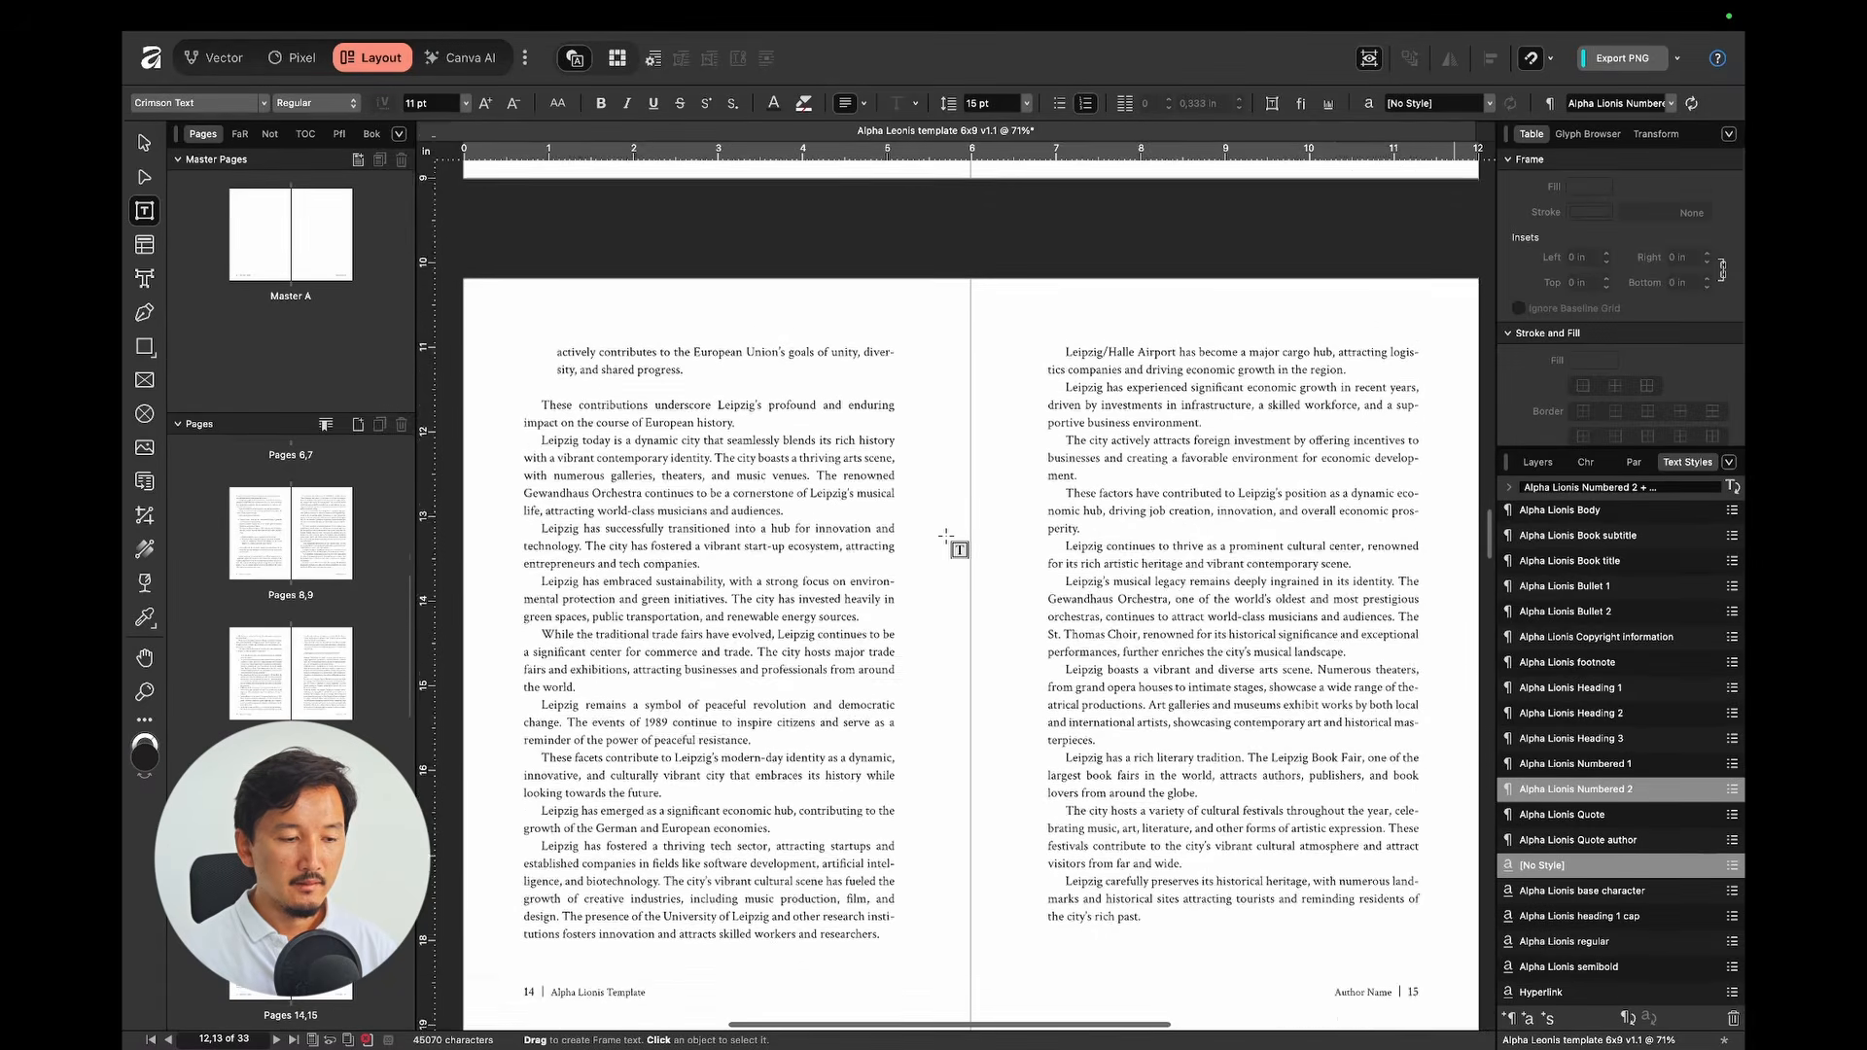
{"action": "scroll", "coordinate": [945, 536], "scroll_direction": "down", "scroll_amount": 15}
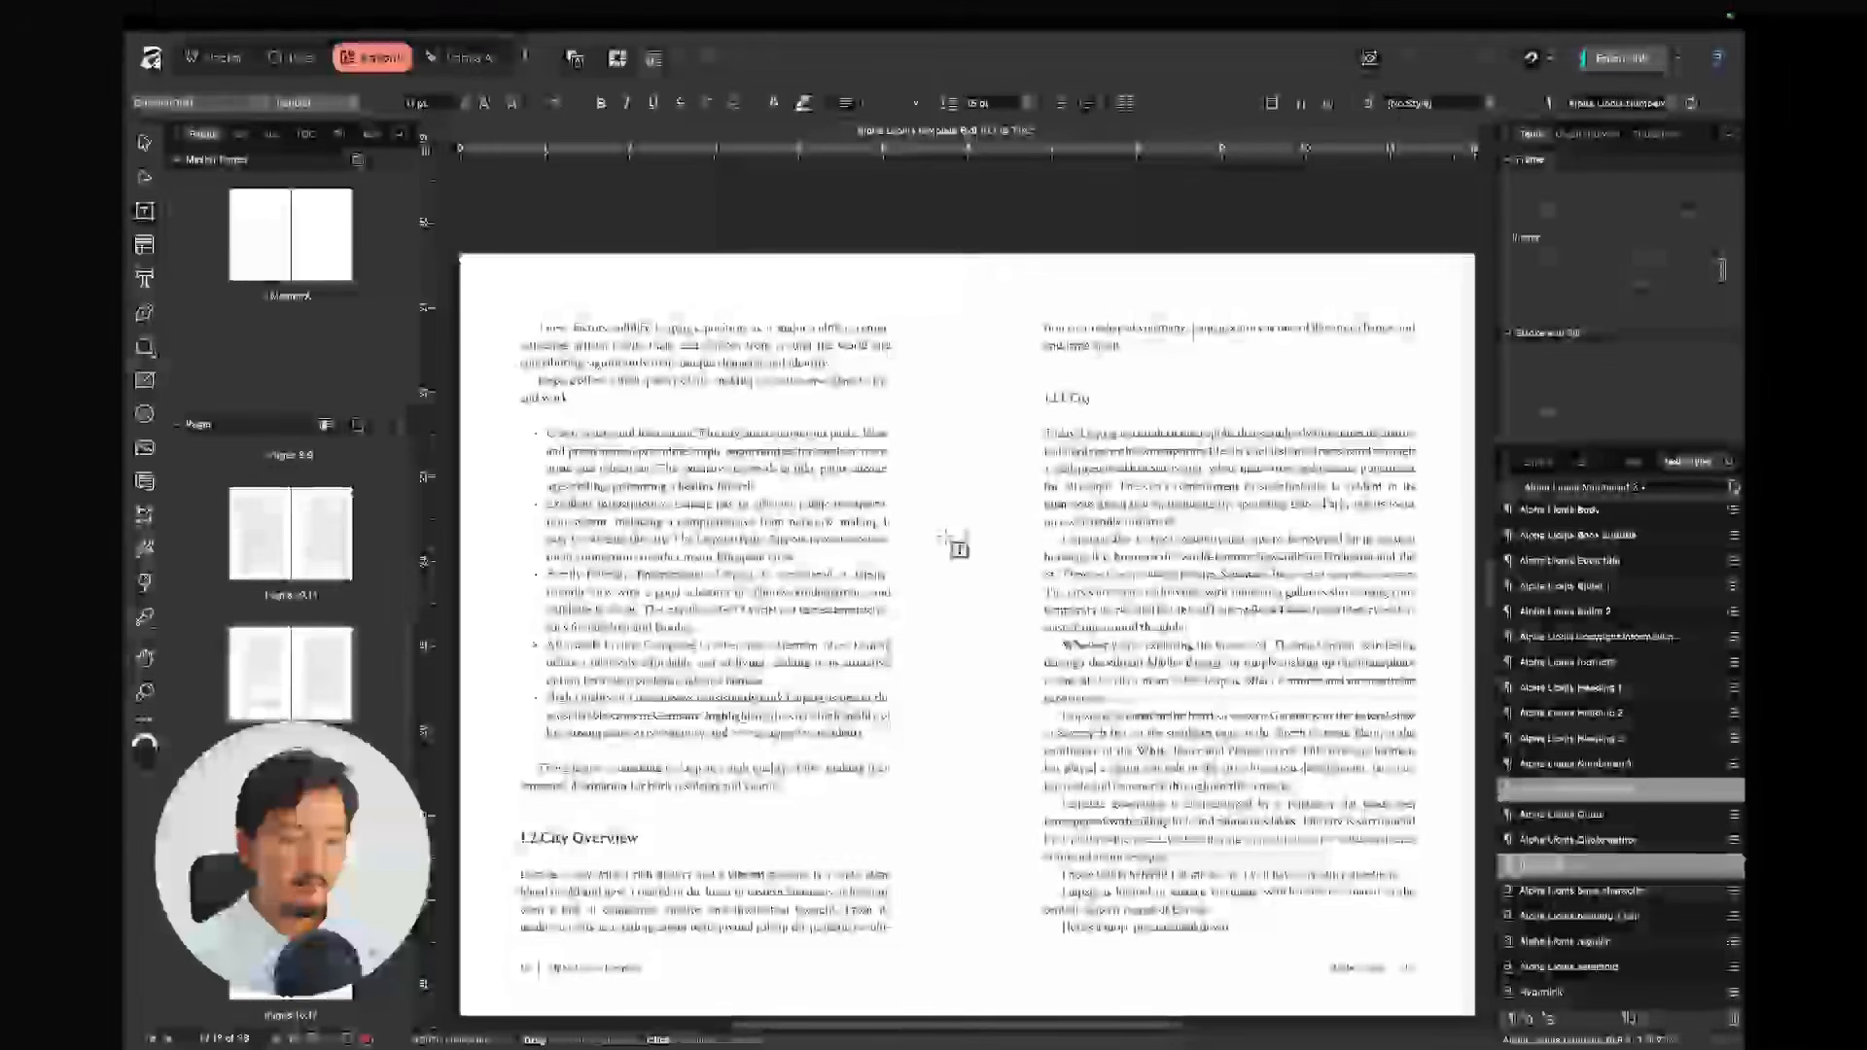
{"action": "scroll", "coordinate": [946, 535], "scroll_direction": "down", "scroll_amount": 15}
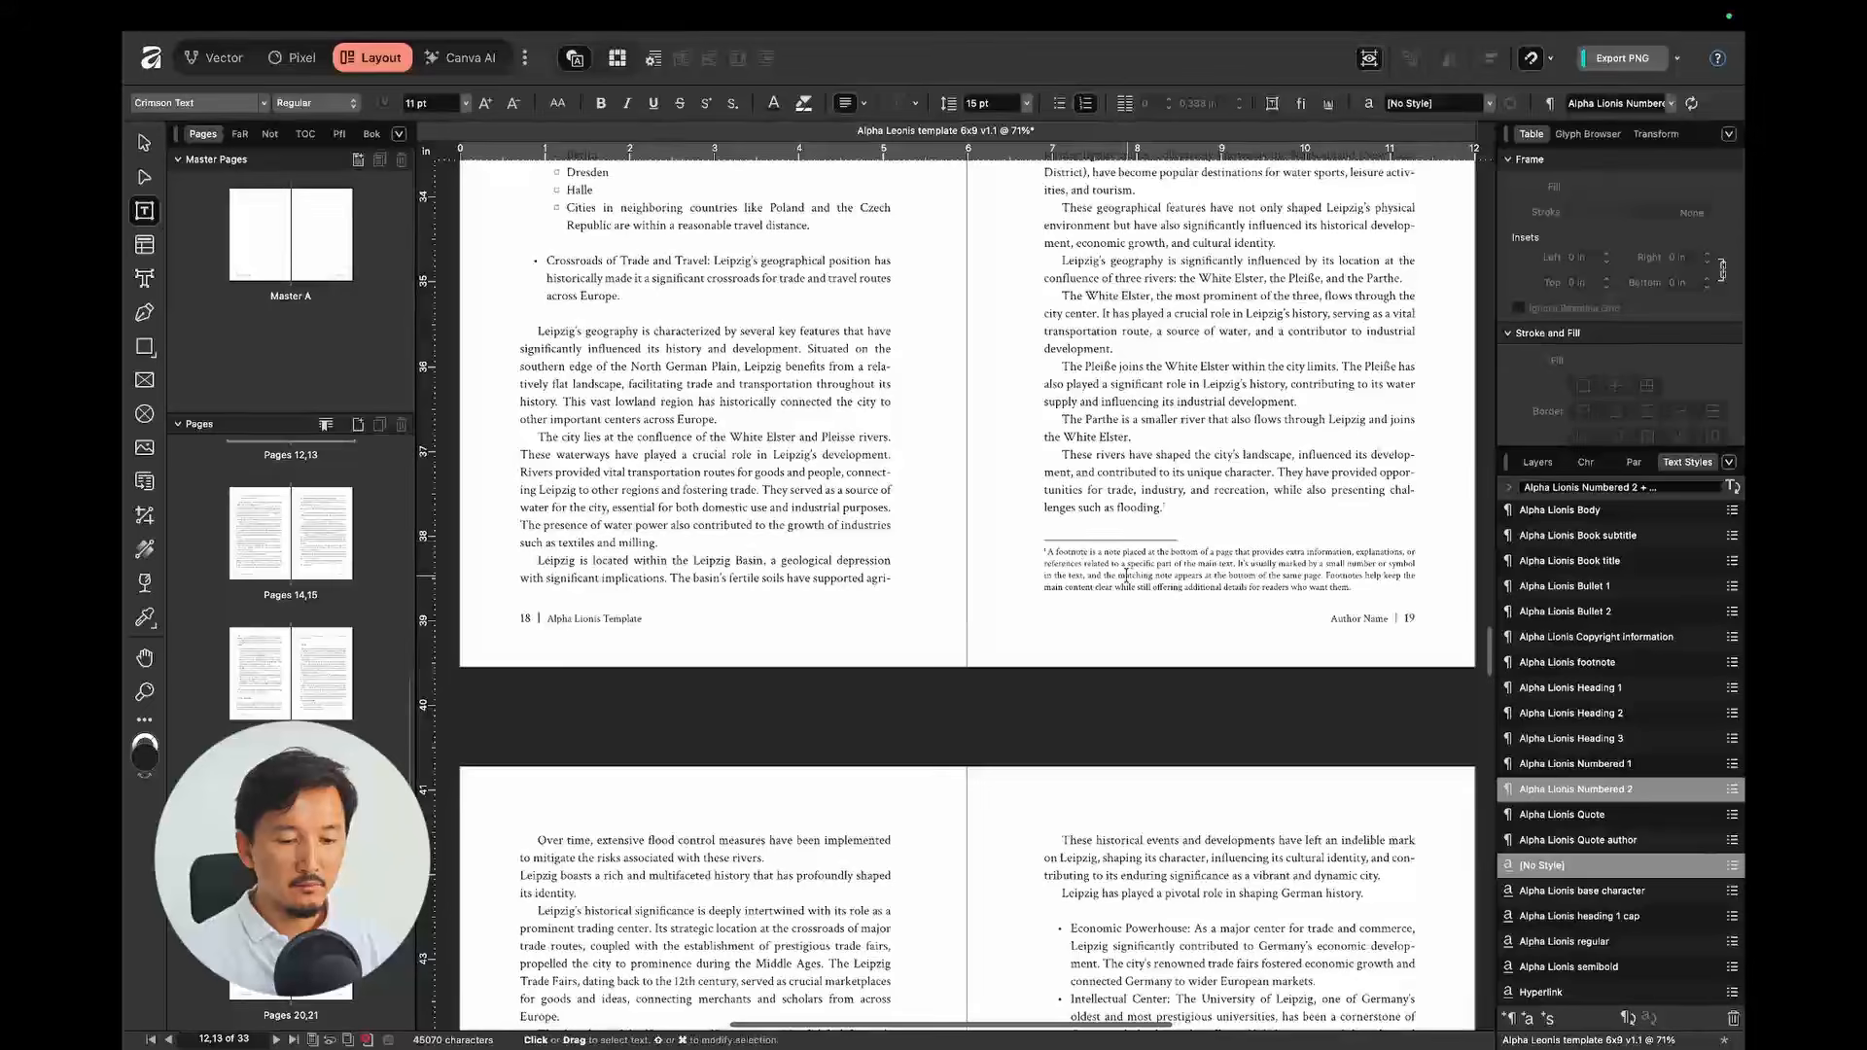
{"action": "left_click", "coordinate": [1125, 576]}
{"action": "scroll", "coordinate": [1126, 576], "scroll_direction": "up", "scroll_amount": 5}
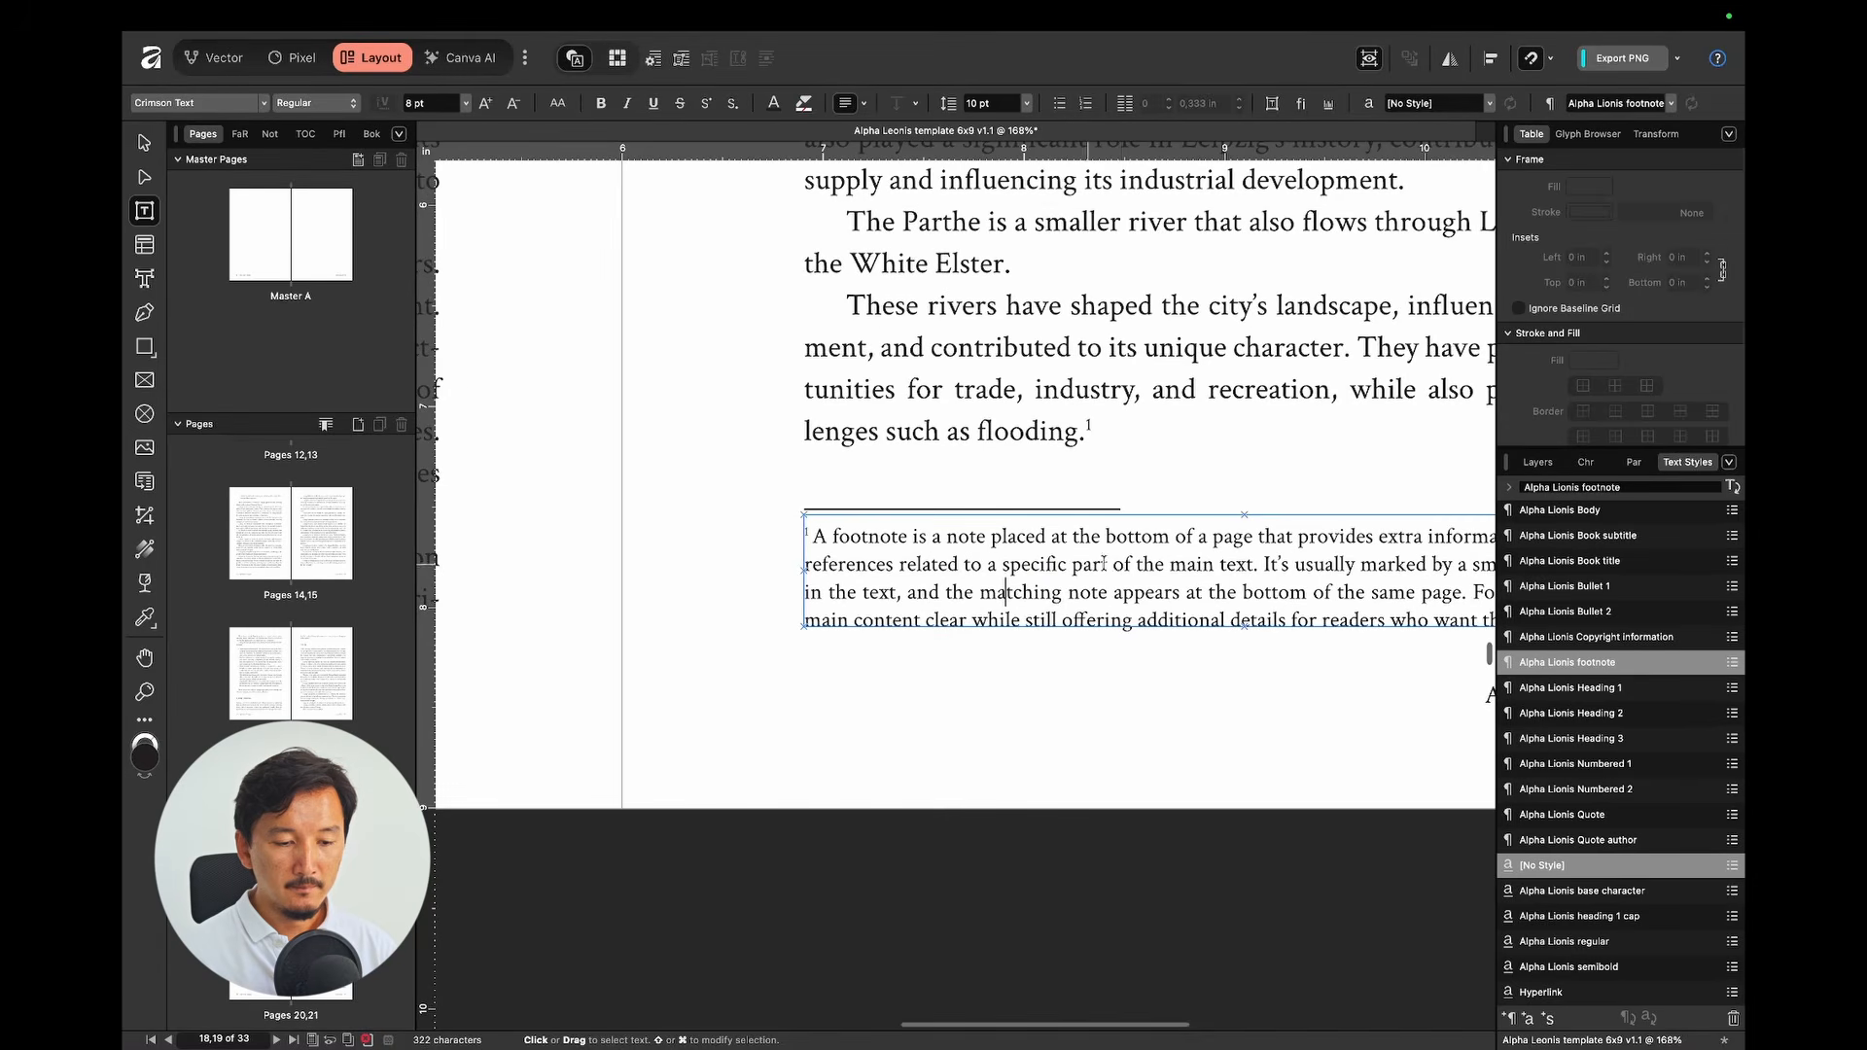
{"action": "scroll", "coordinate": [1073, 418], "scroll_direction": "down", "scroll_amount": 5}
{"action": "scroll", "coordinate": [931, 523], "scroll_direction": "down", "scroll_amount": 10}
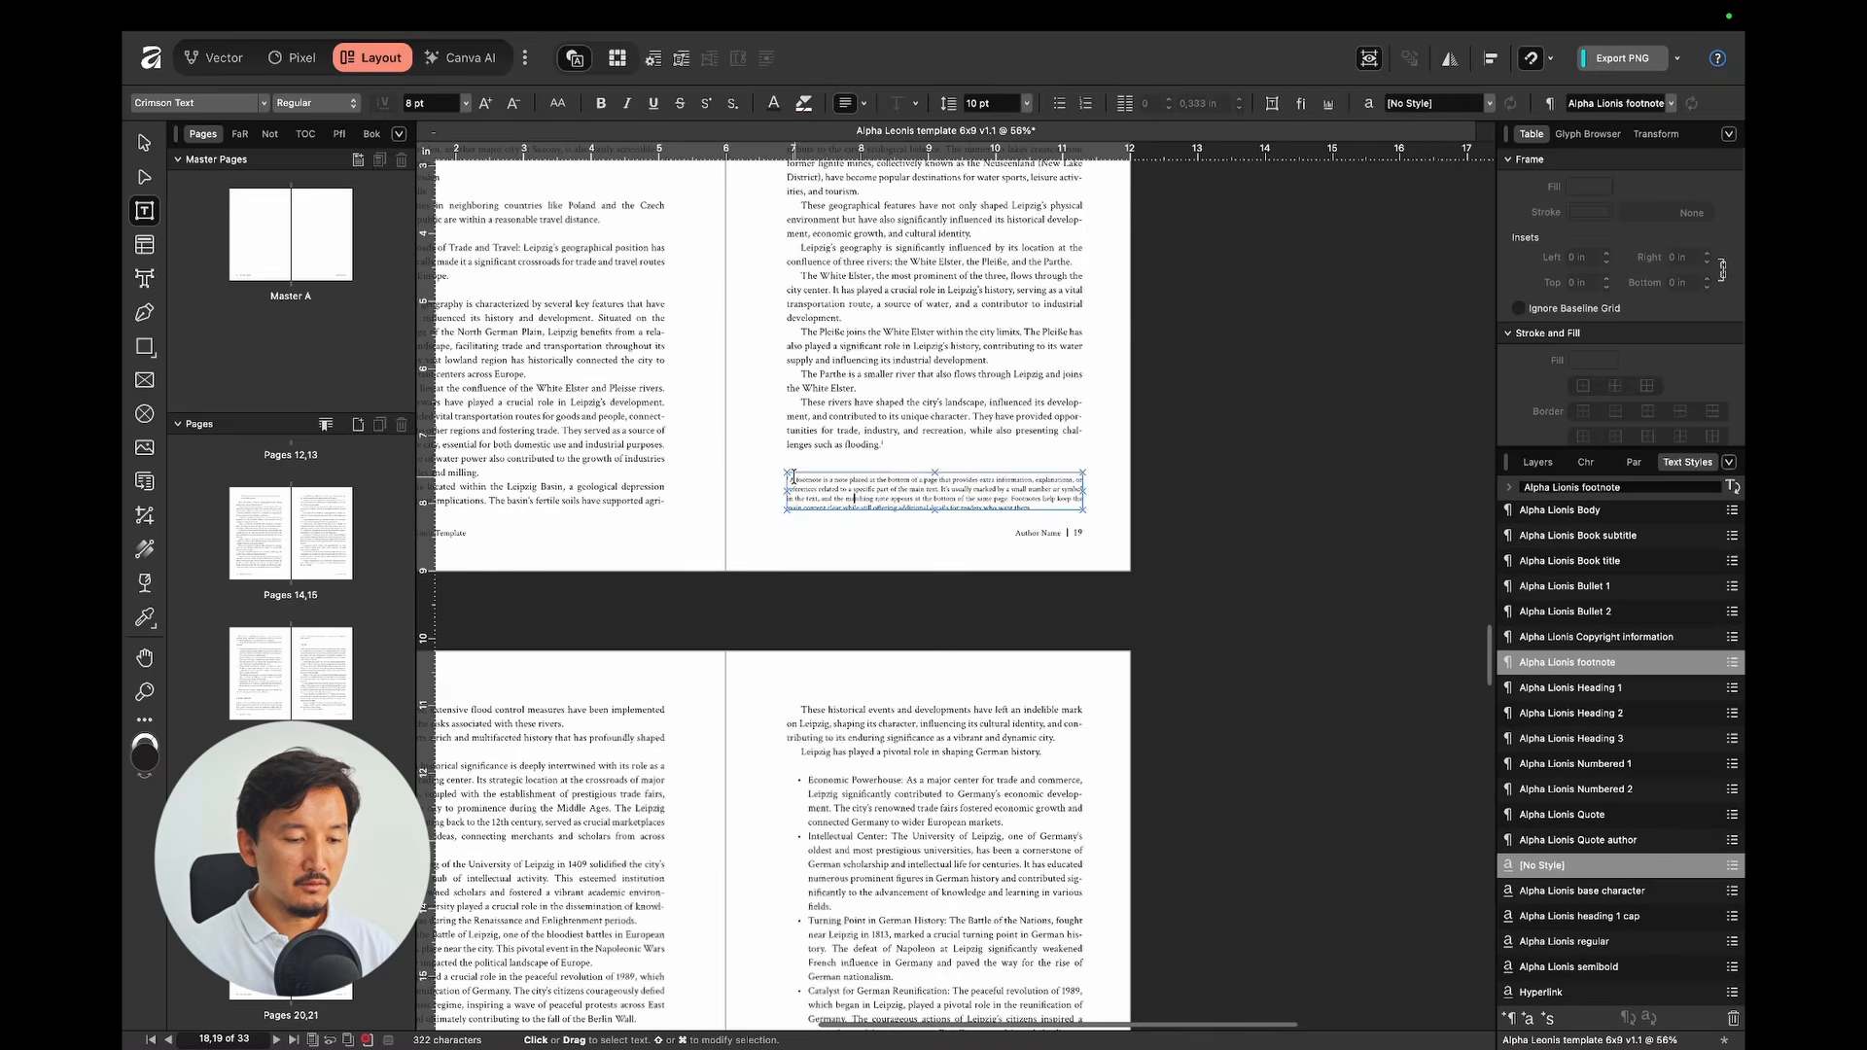
{"action": "scroll", "coordinate": [789, 632], "scroll_direction": "up", "scroll_amount": 4}
{"action": "scroll", "coordinate": [778, 622], "scroll_direction": "down", "scroll_amount": 4}
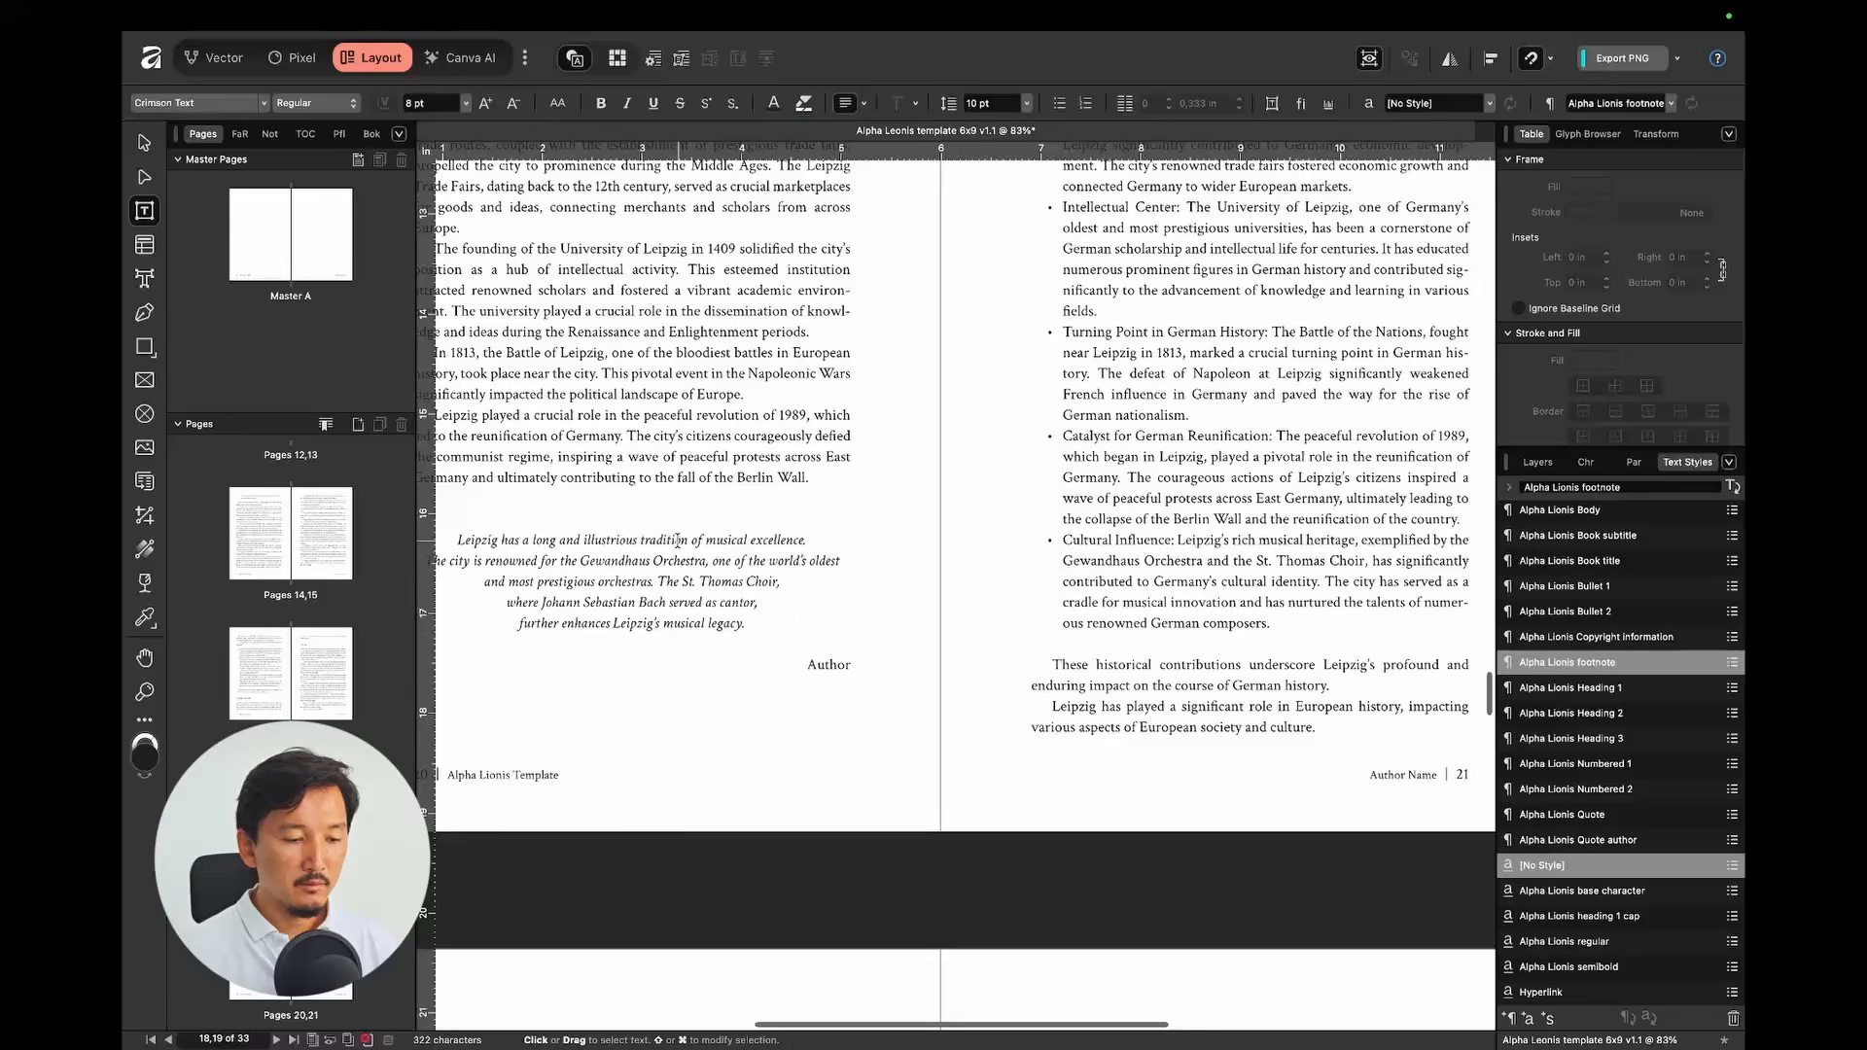
Step: Check the Alpha Lionis Quote style on page 20's quote and select its text frame
{"action": "left_click", "coordinate": [678, 540]}
{"action": "scroll", "coordinate": [678, 540], "scroll_direction": "down", "scroll_amount": 2}
{"action": "scroll", "coordinate": [677, 541], "scroll_direction": "left", "scroll_amount": 3}
{"action": "key", "text": "Escape"}
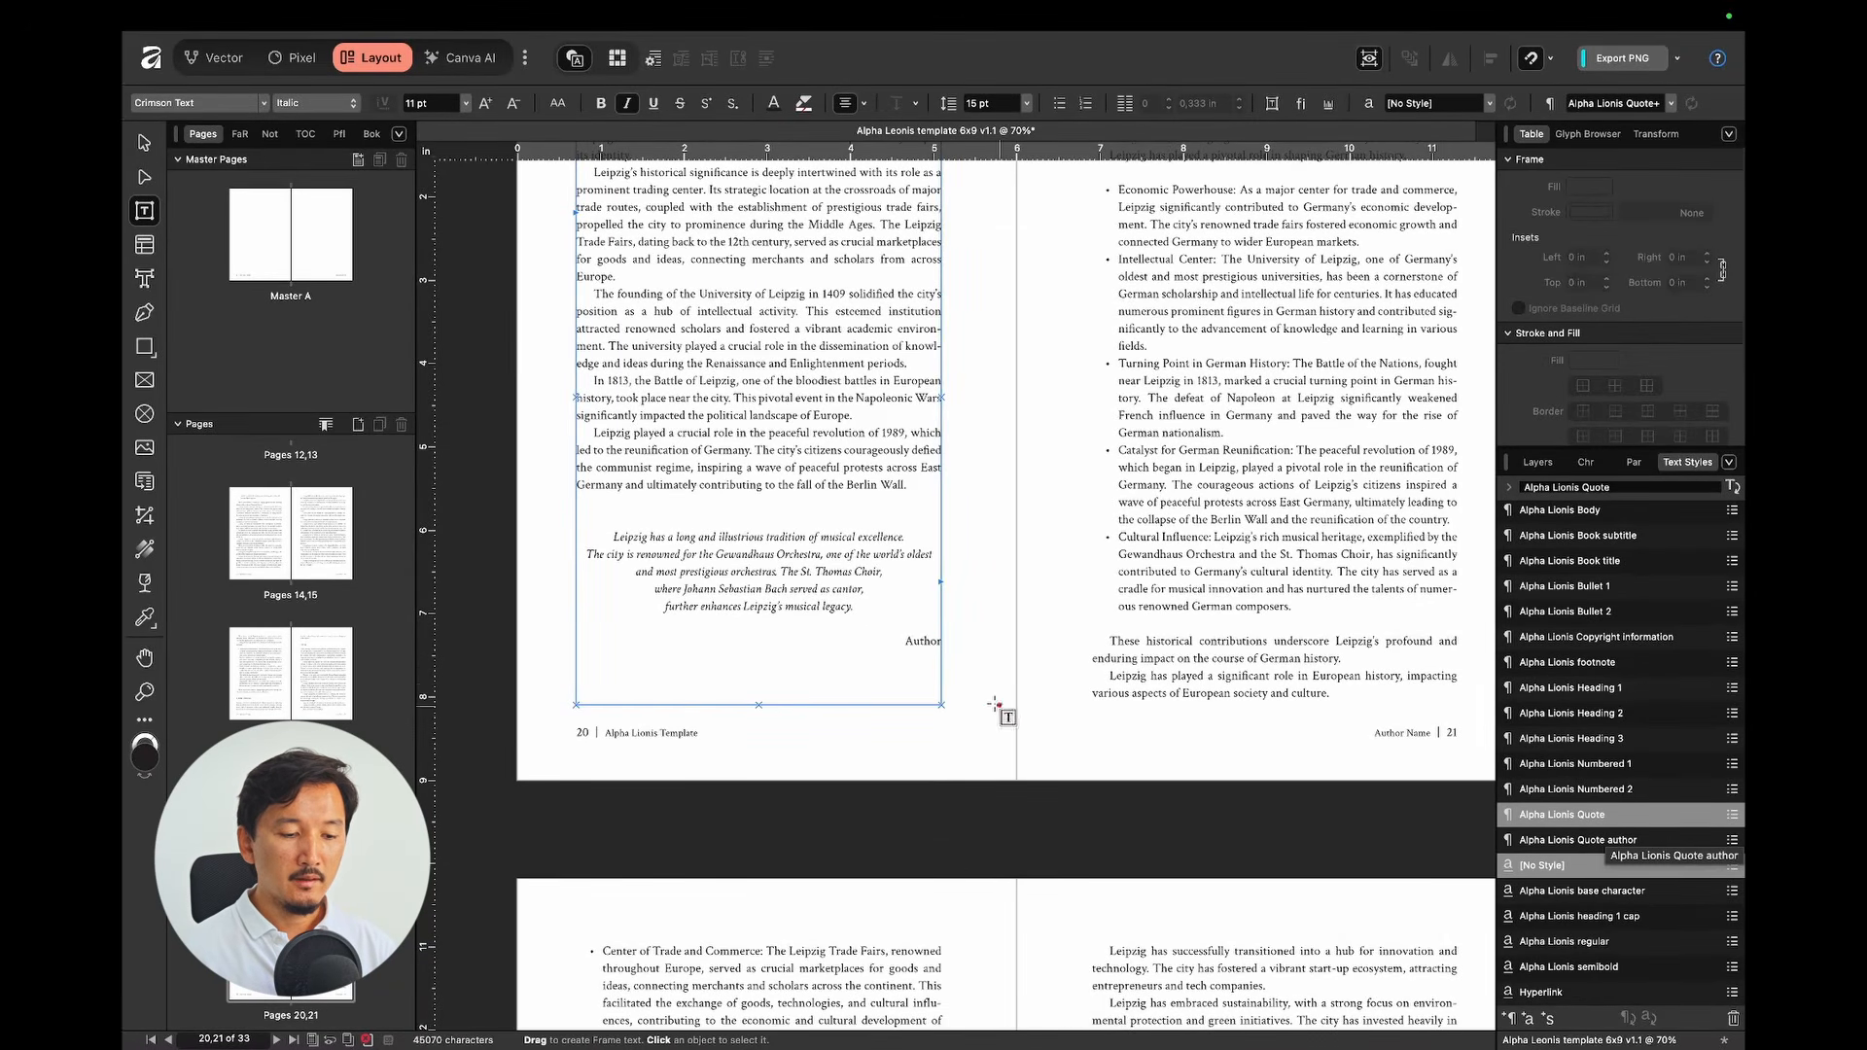
Step: Check the Author line's style and apply Alpha Lionis Quote to the 1989 paragraph
{"action": "left_click", "coordinate": [925, 639]}
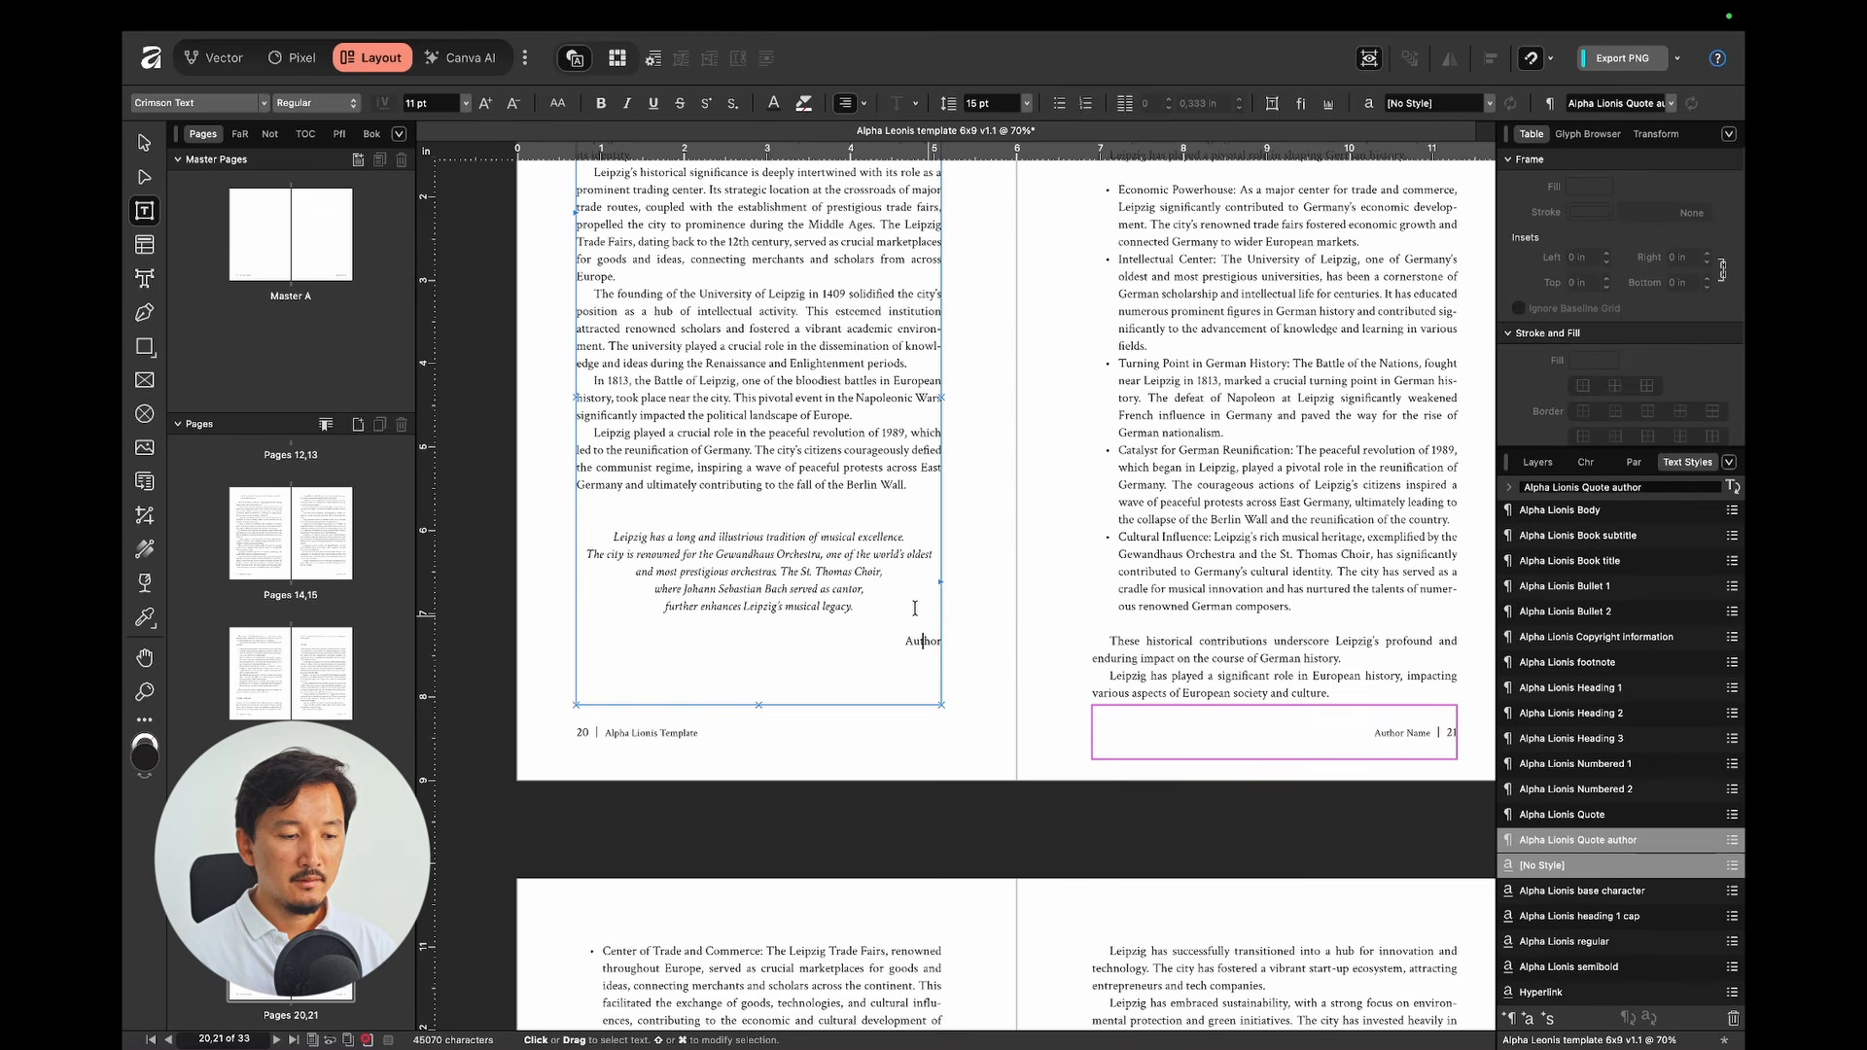
{"action": "left_click", "coordinate": [784, 469]}
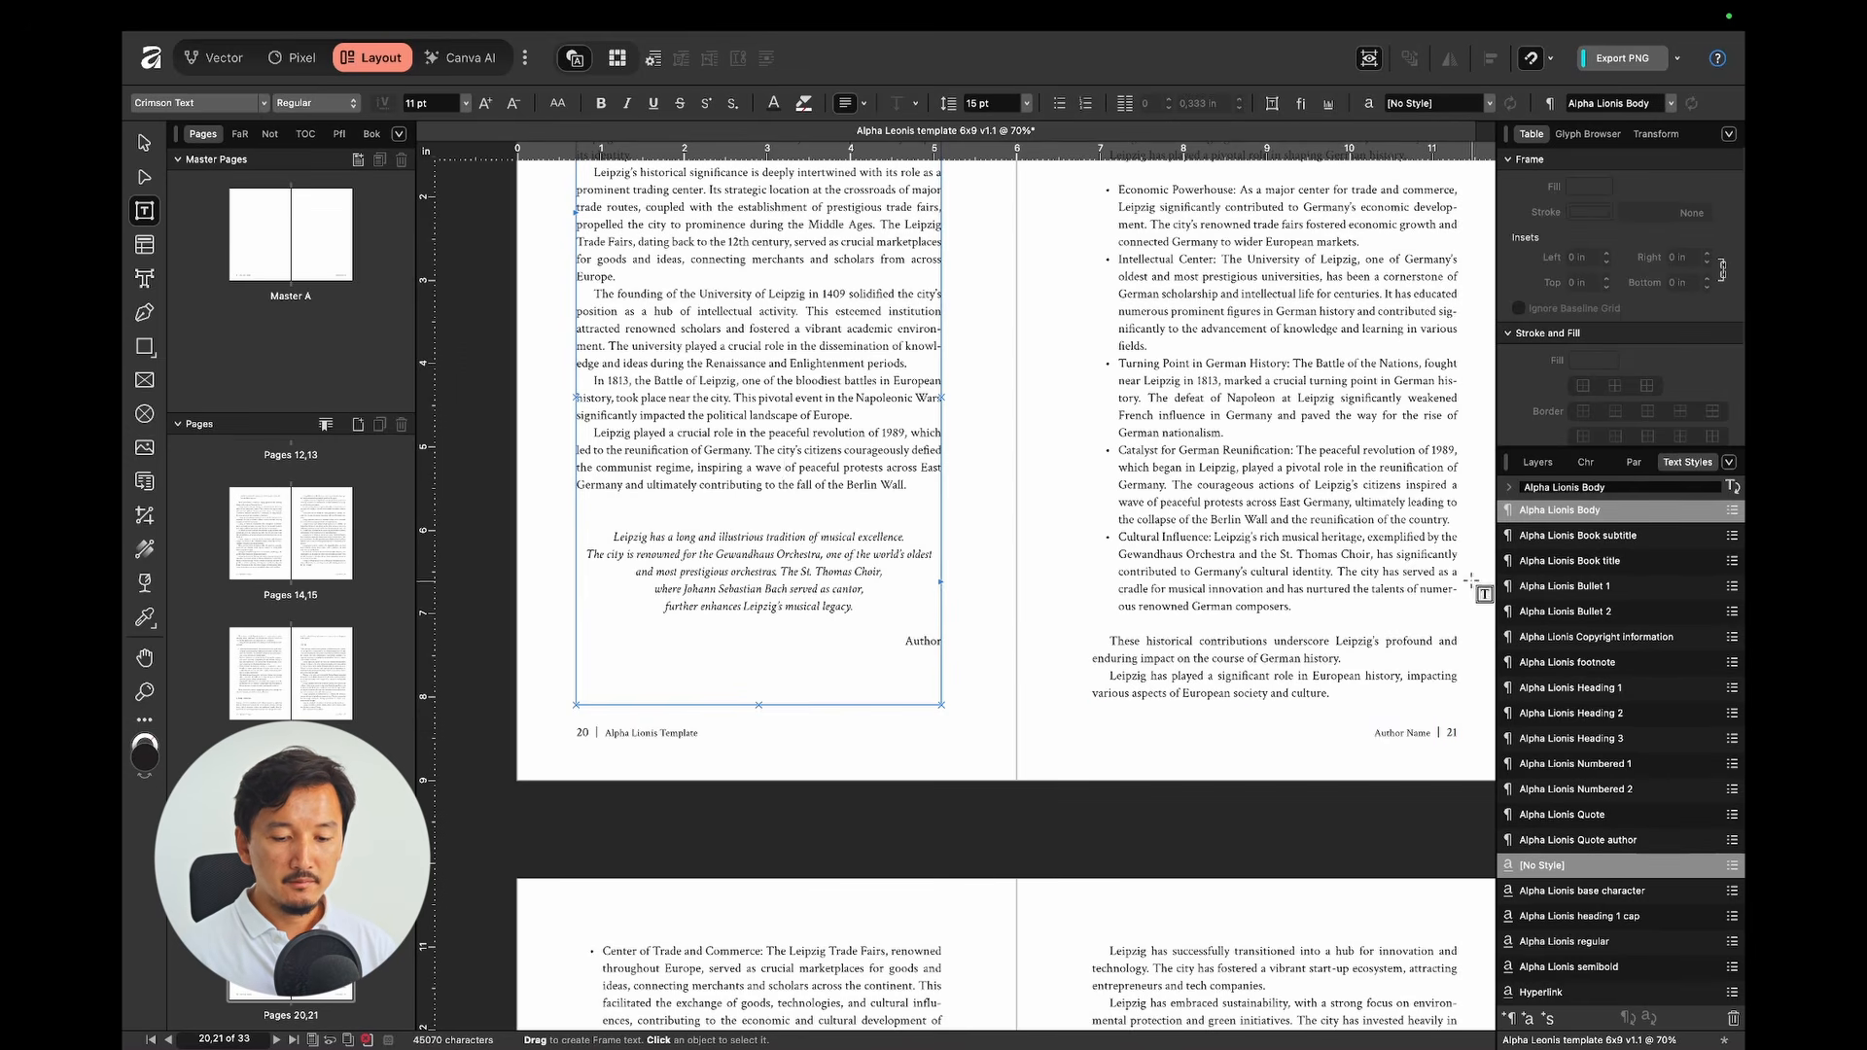
{"action": "left_click", "coordinate": [1573, 813]}
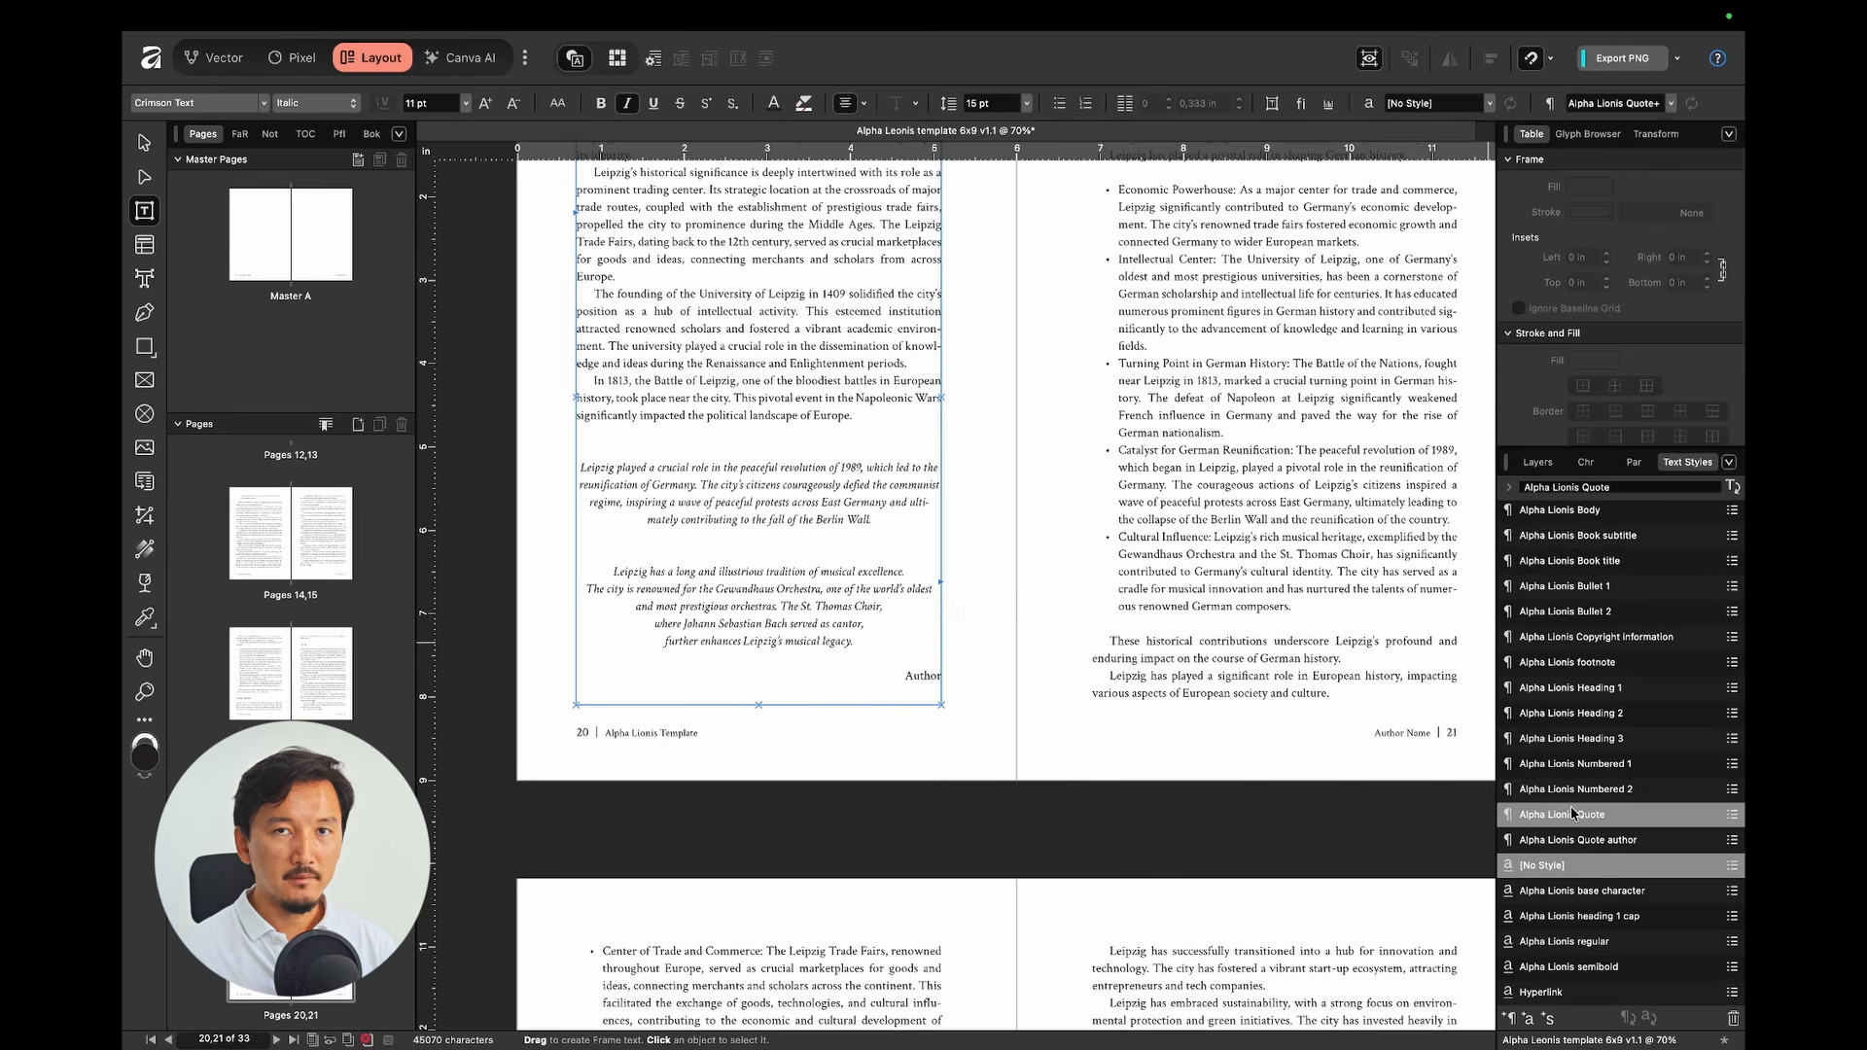
Step: Split 'Berlin Wall.' onto its own Quote author line, then undo both changes
{"action": "left_click", "coordinate": [818, 519]}
{"action": "key", "text": "Return"}
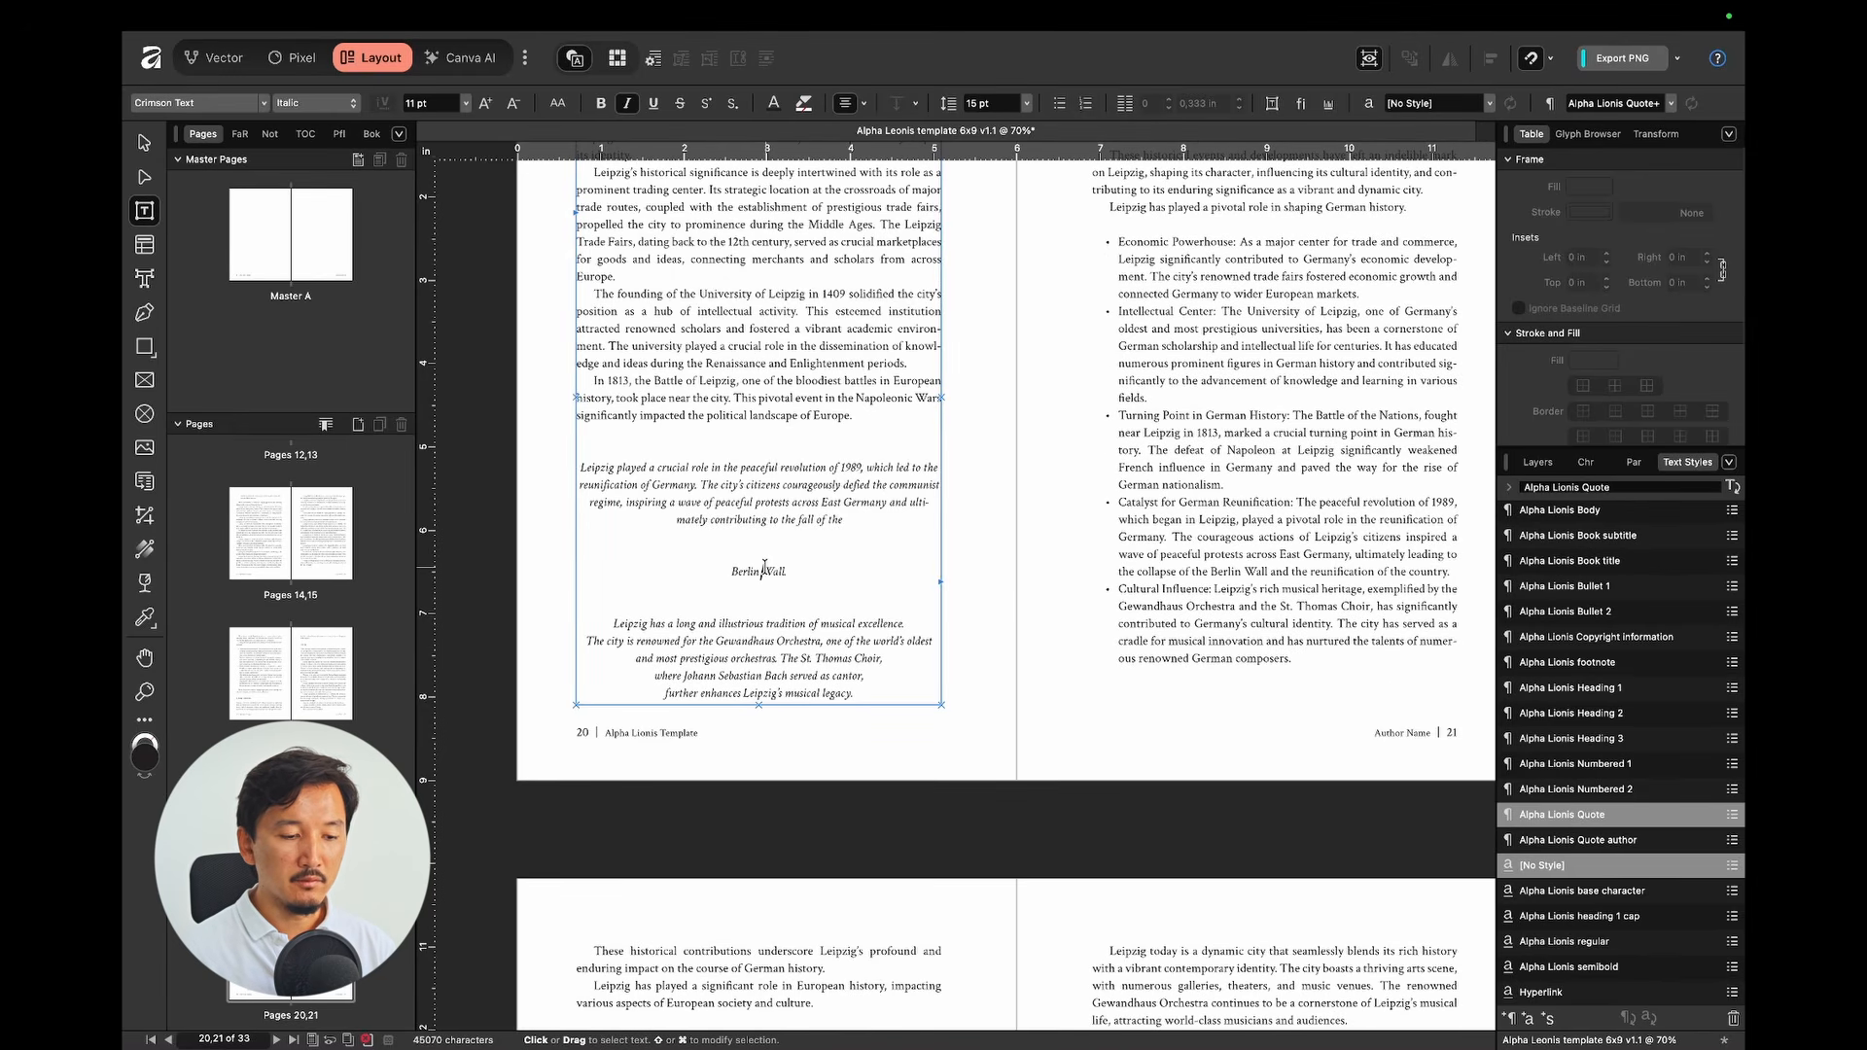
{"action": "left_click", "coordinate": [1604, 840]}
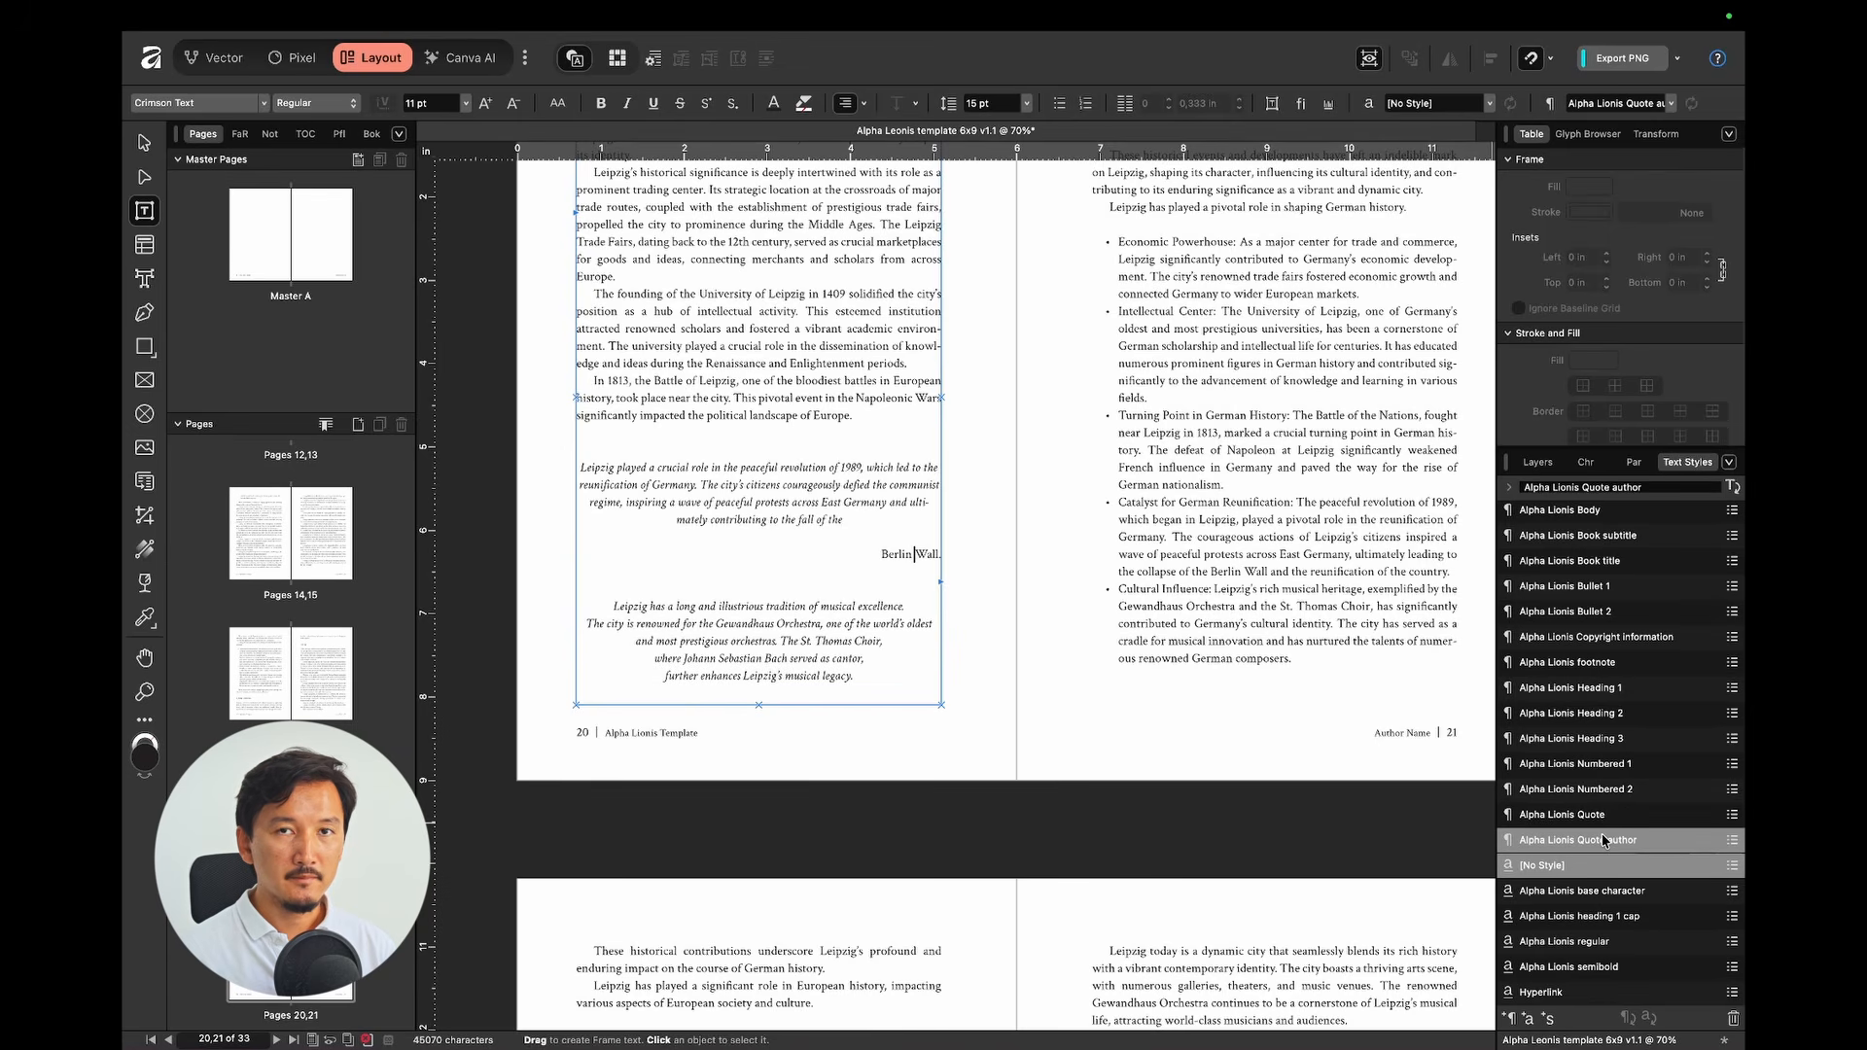
{"action": "key", "text": "super+z"}
{"action": "key", "text": "super+z"}
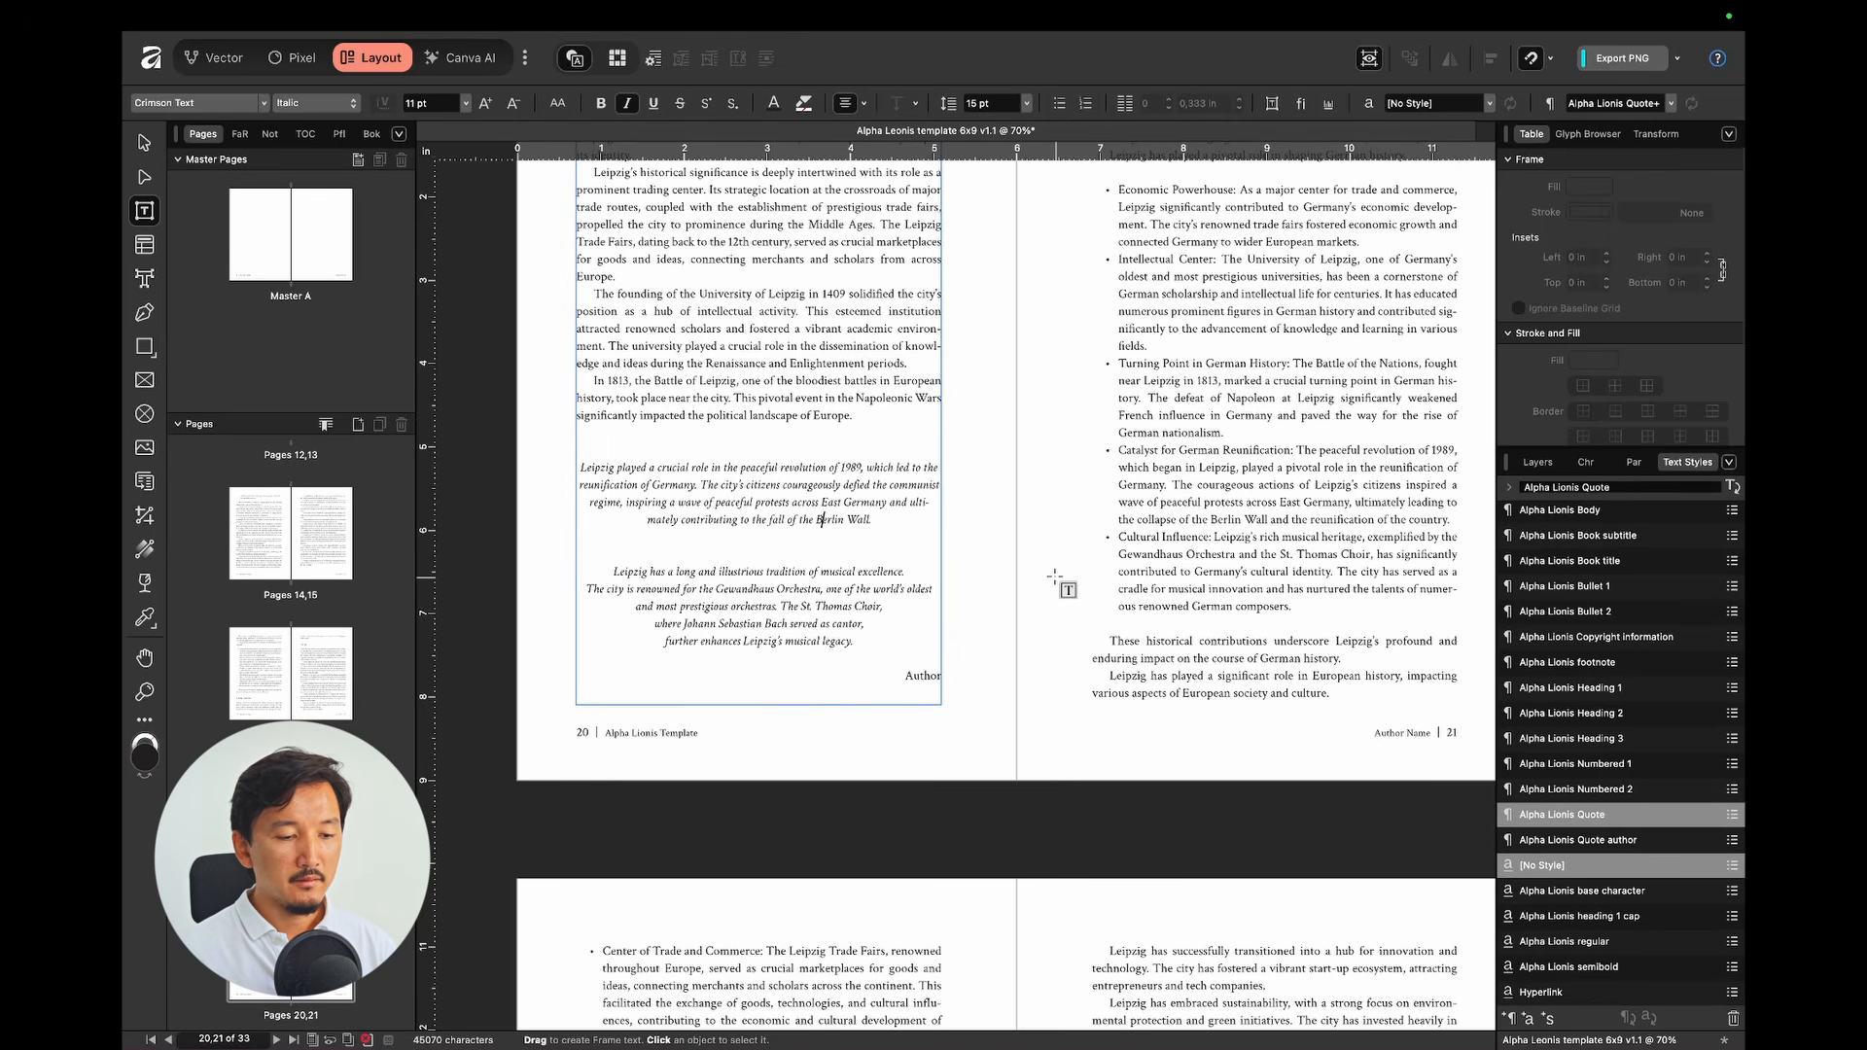
{"action": "key", "text": "super+z"}
{"action": "key", "text": "super+z"}
{"action": "scroll", "coordinate": [1055, 577], "scroll_direction": "down", "scroll_amount": 20}
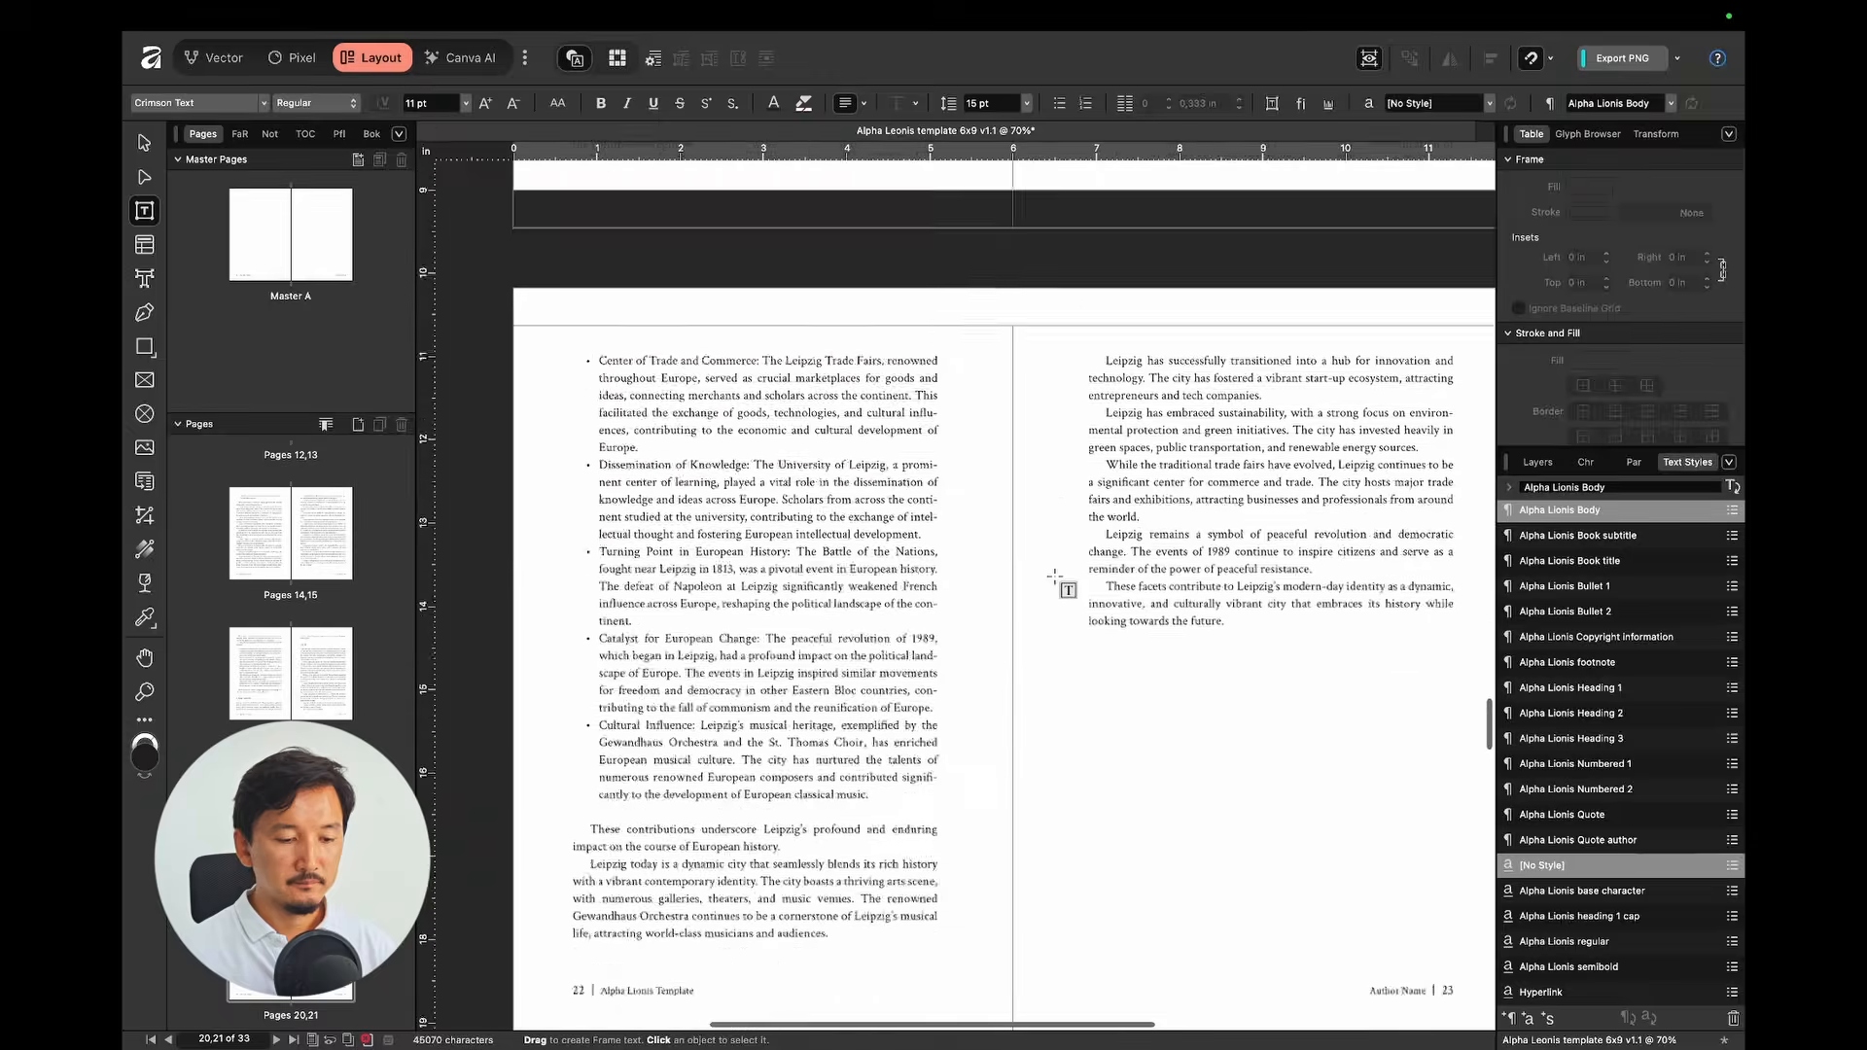
Step: Switch to the Move tool (V) on the pages 32–33 spread and scroll through the Text Styles list
{"action": "scroll", "coordinate": [967, 596], "scroll_direction": "up", "scroll_amount": 15}
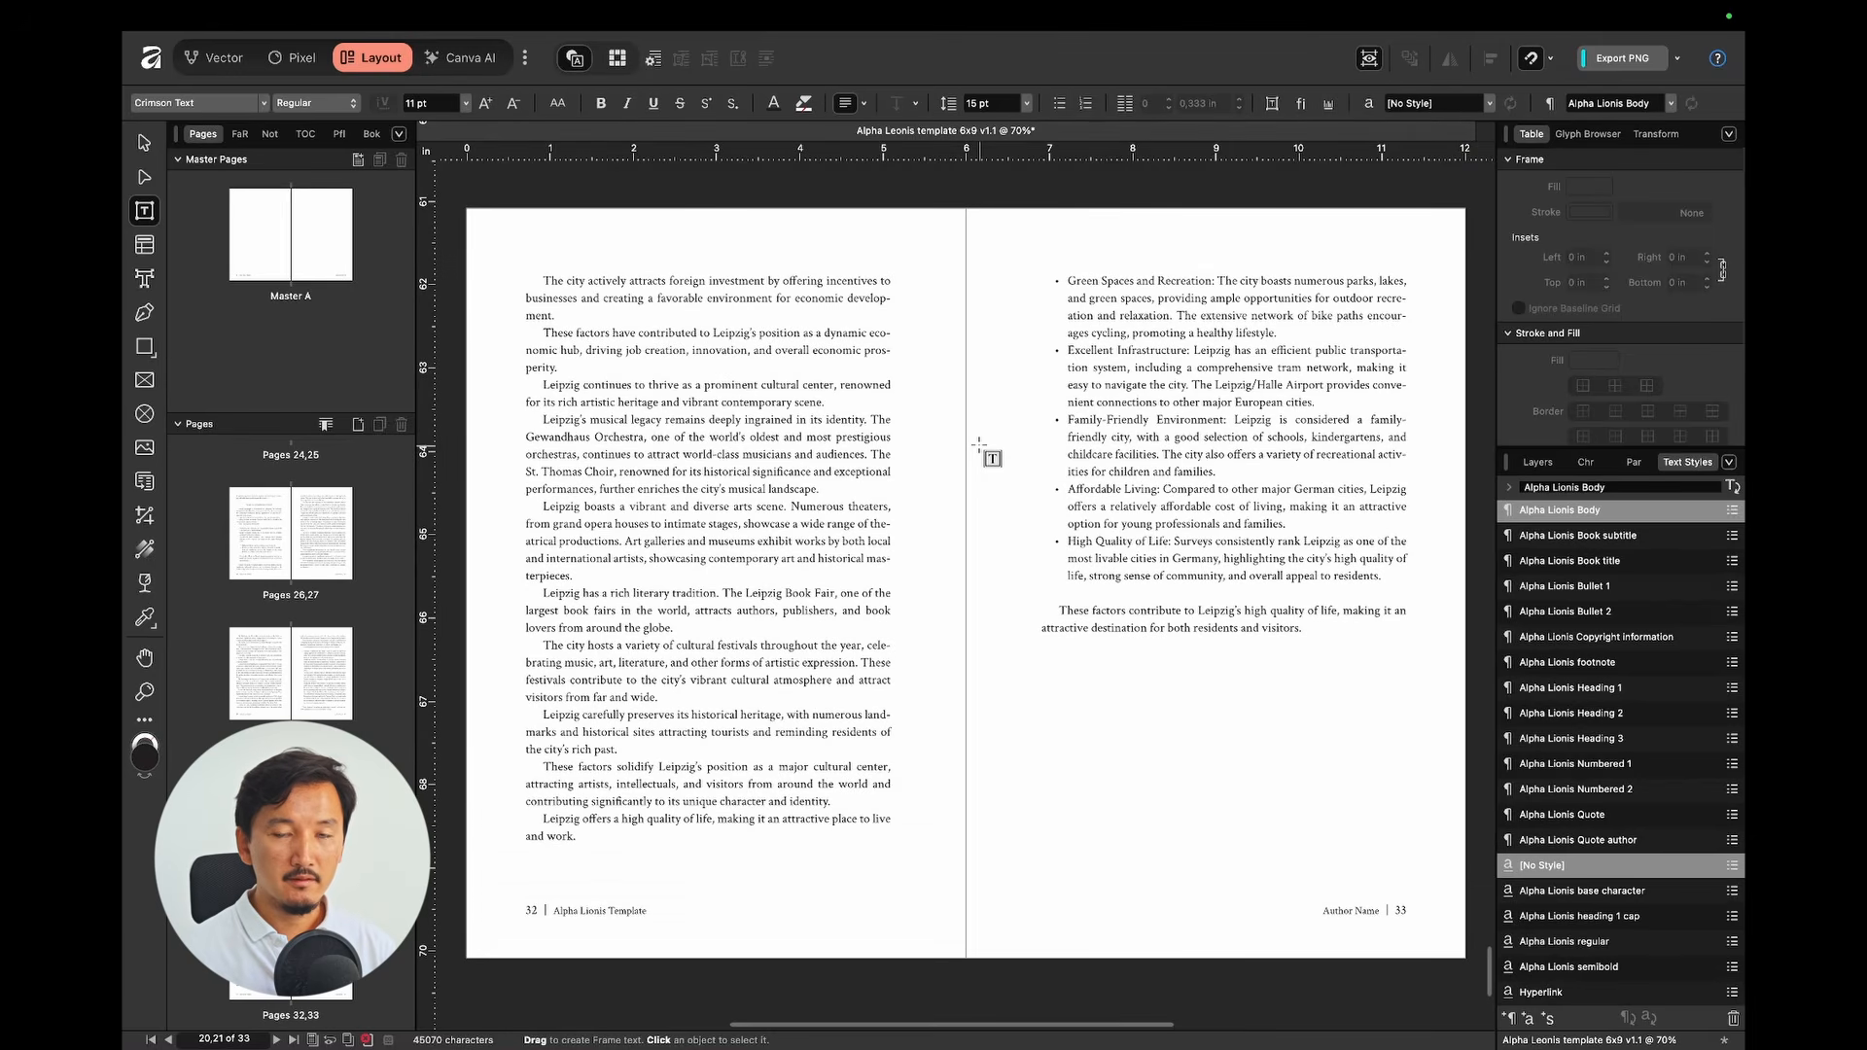
{"action": "scroll", "coordinate": [980, 445], "scroll_direction": "right", "scroll_amount": 1}
{"action": "key", "text": "v"}
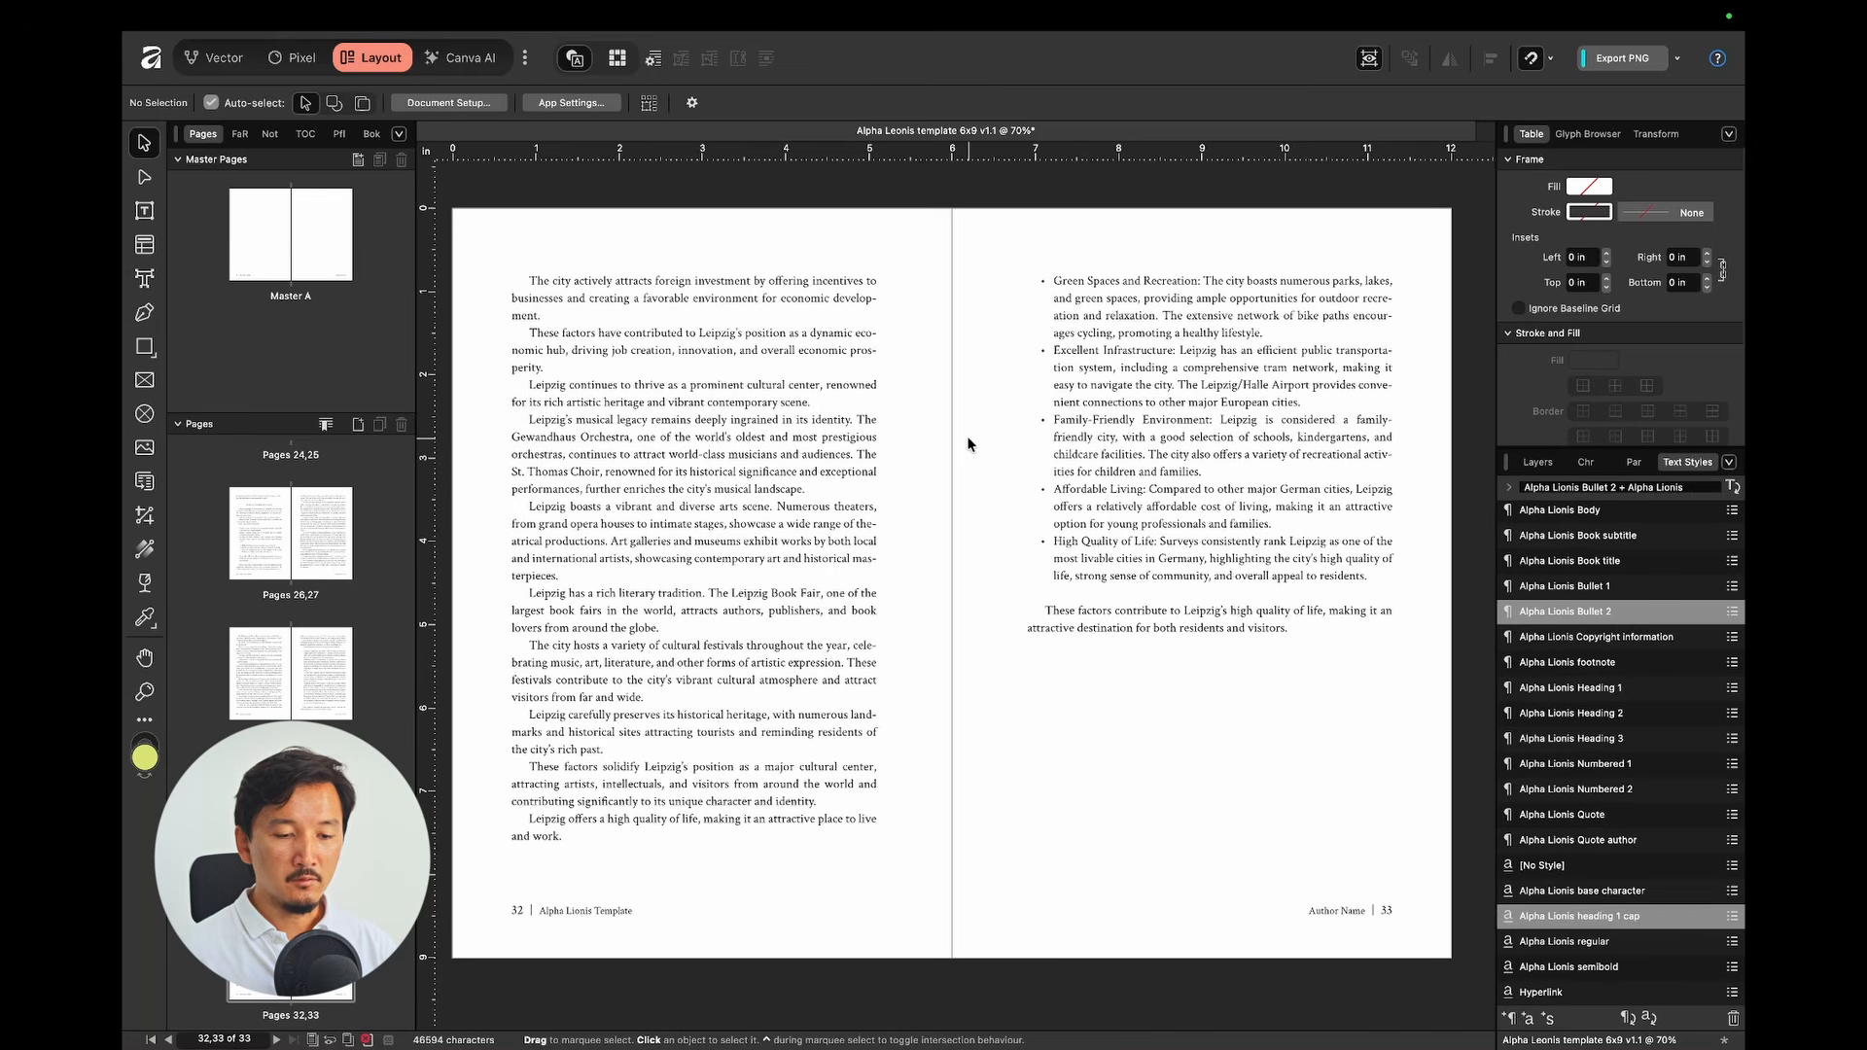
{"action": "scroll", "coordinate": [1575, 532], "scroll_direction": "up", "scroll_amount": 3}
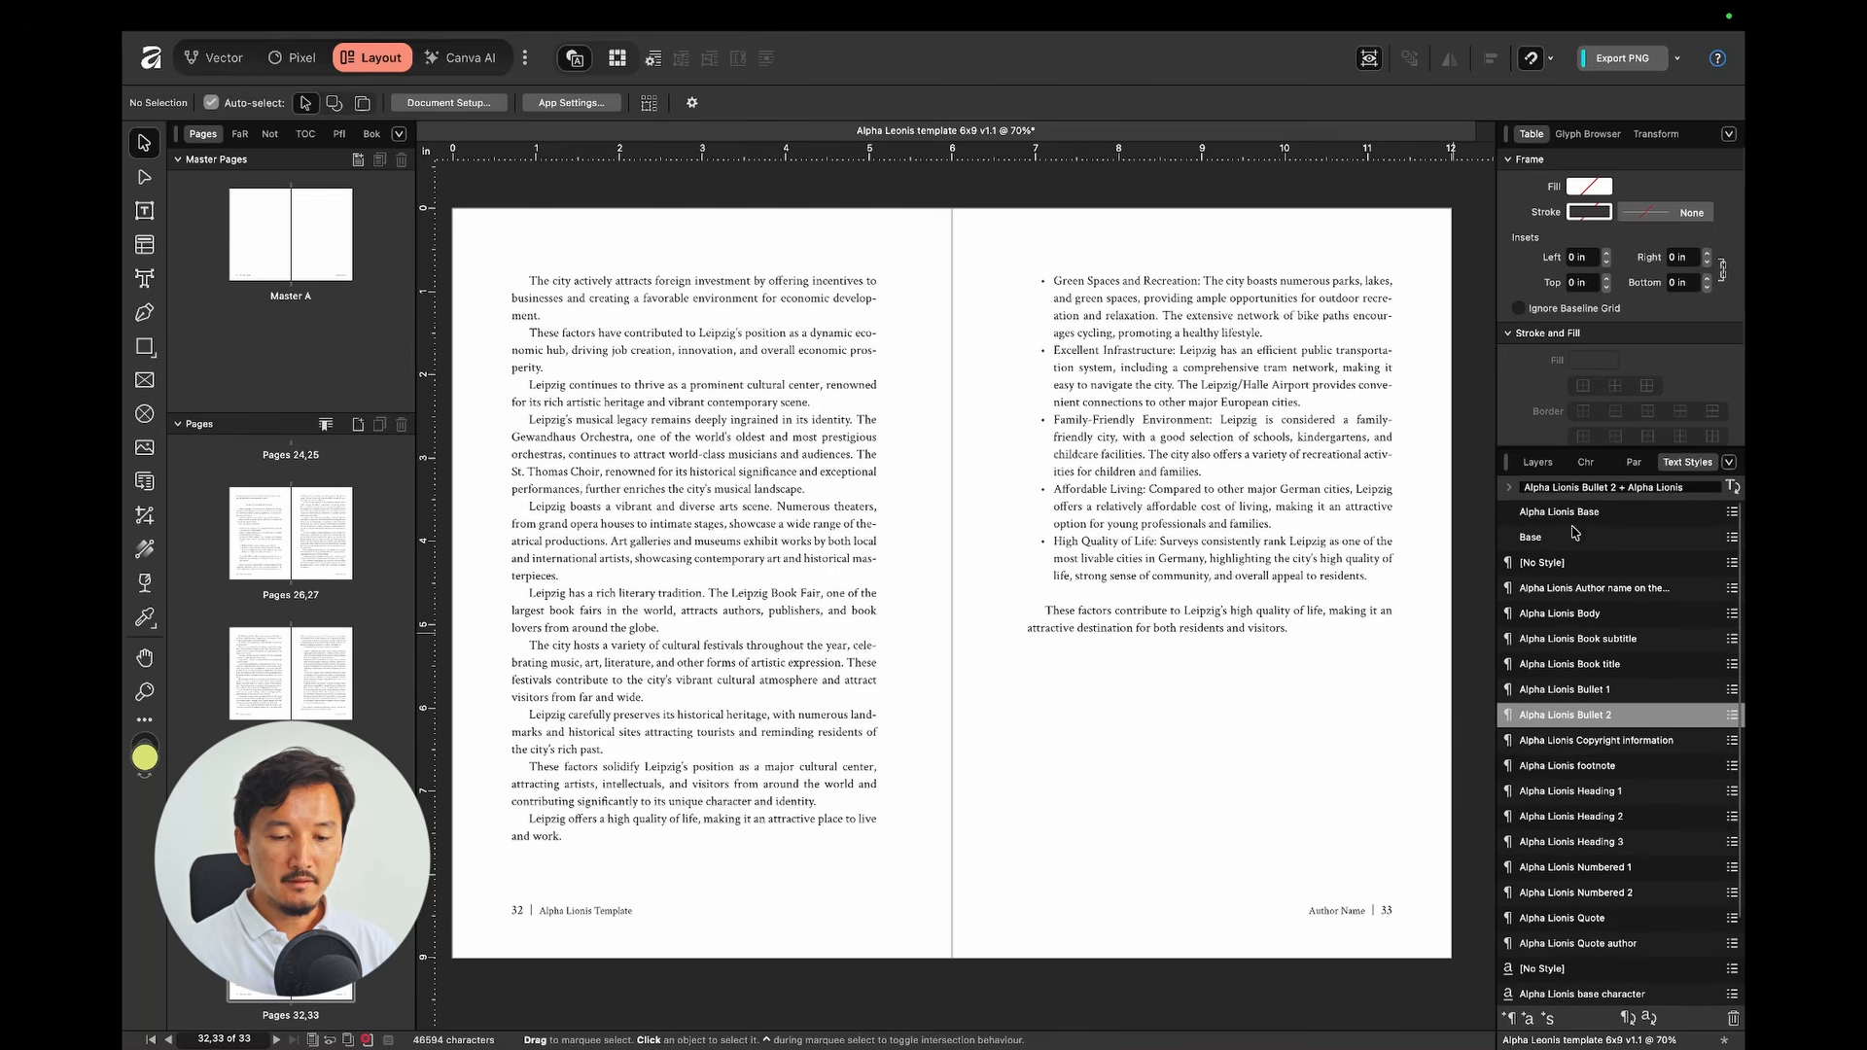
{"action": "scroll", "coordinate": [1641, 584], "scroll_direction": "down", "scroll_amount": 1}
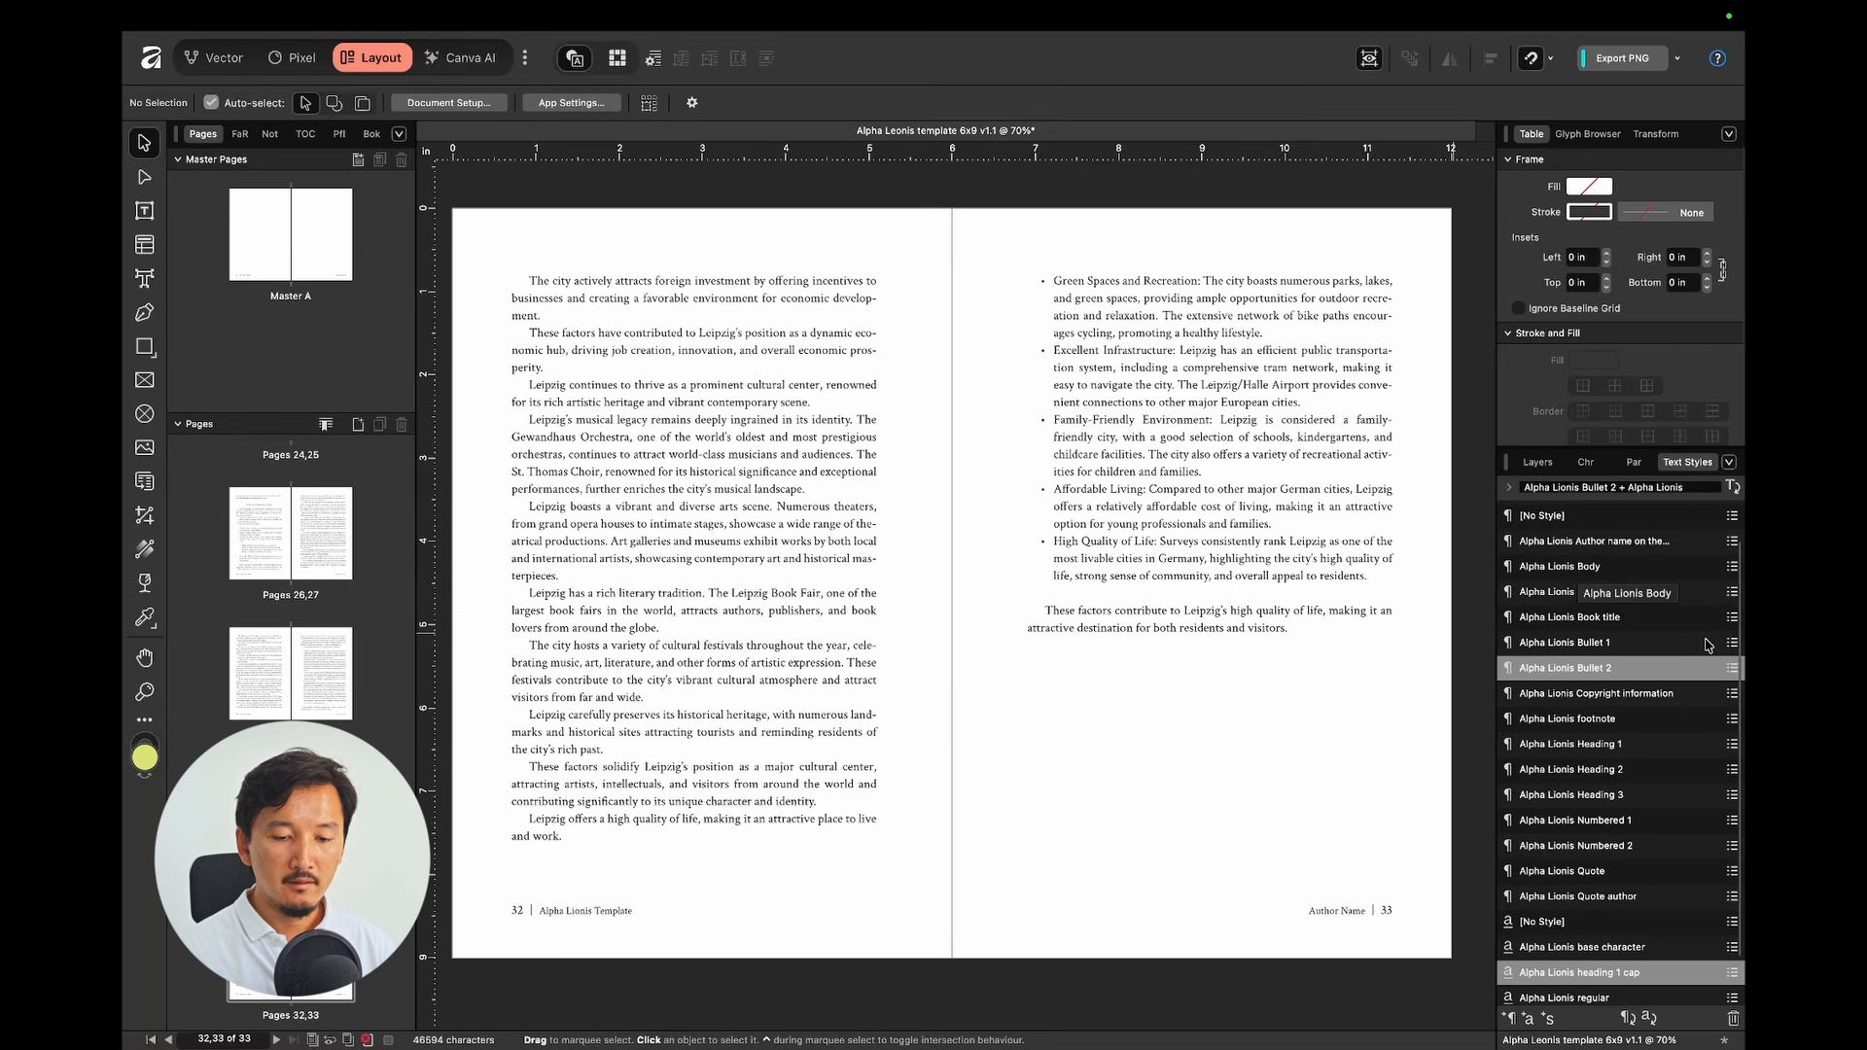
{"action": "scroll", "coordinate": [1600, 595], "scroll_direction": "up", "scroll_amount": 1}
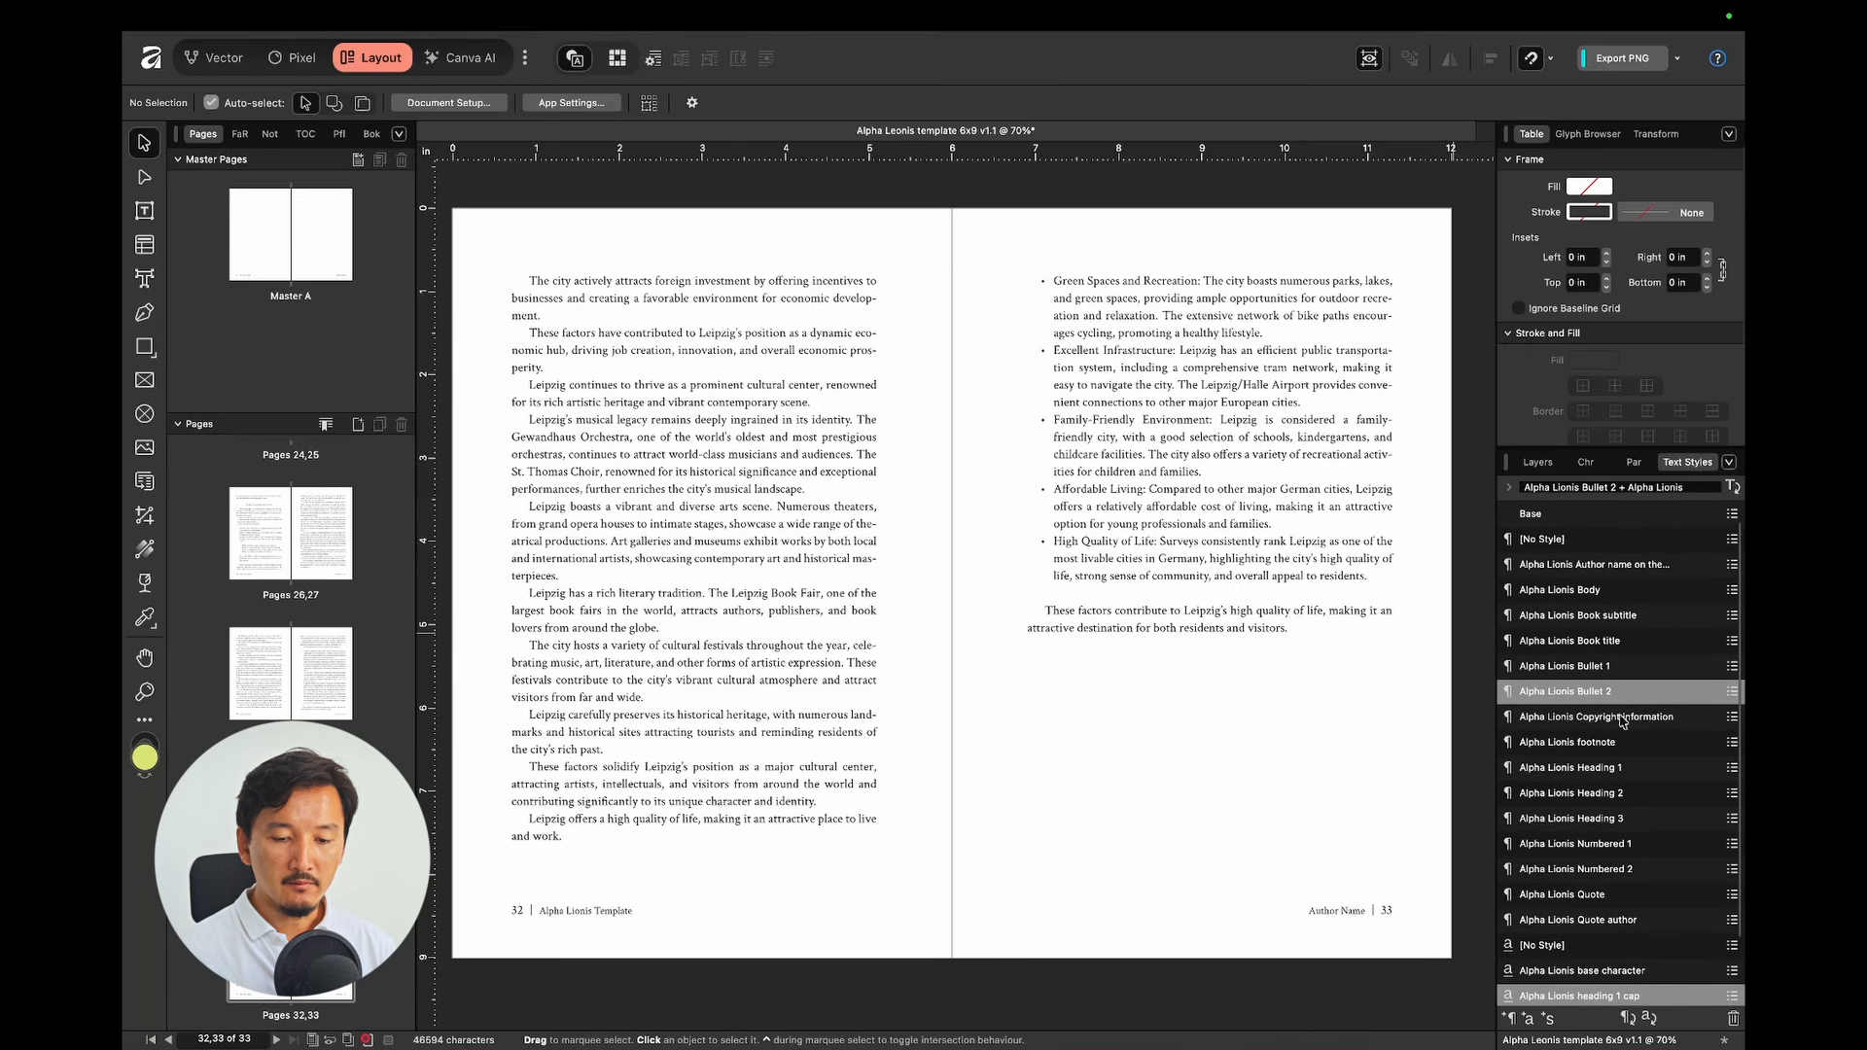
{"action": "scroll", "coordinate": [1636, 582], "scroll_direction": "down", "scroll_amount": 1}
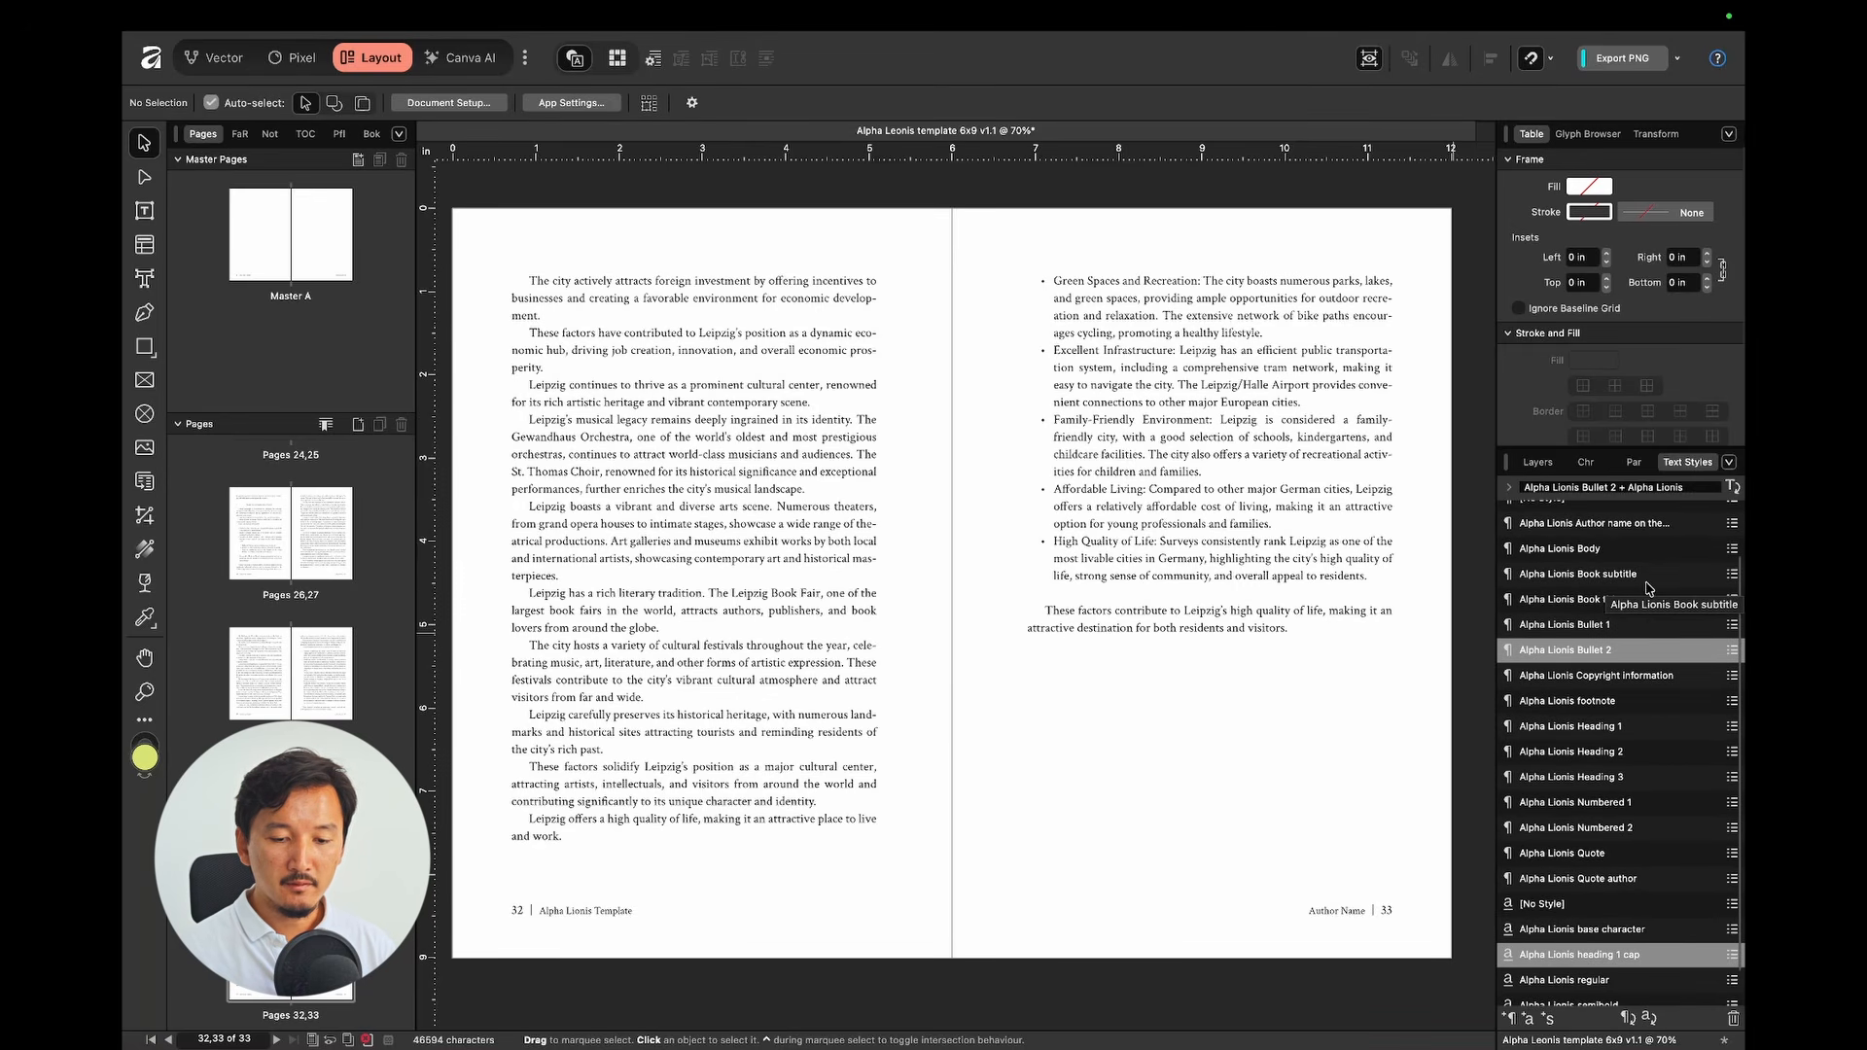
{"action": "scroll", "coordinate": [1634, 621], "scroll_direction": "down", "scroll_amount": 1}
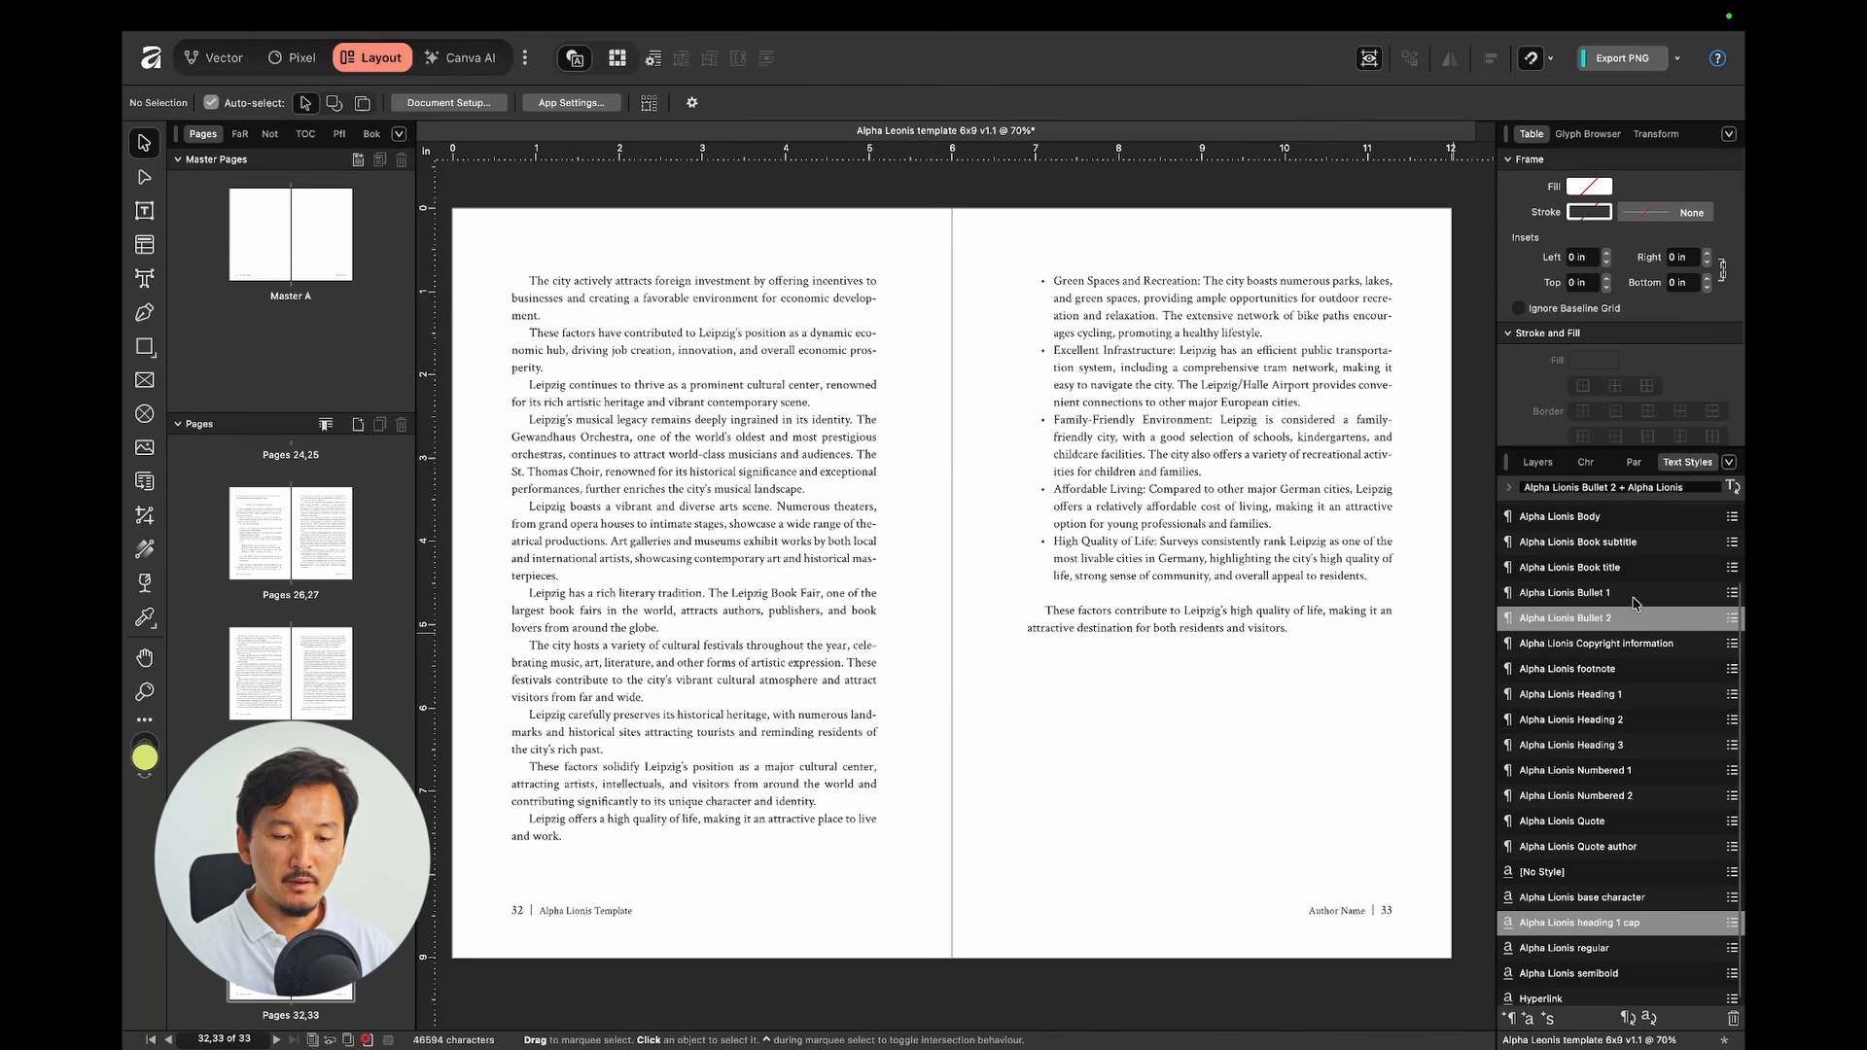
{"action": "scroll", "coordinate": [1643, 648], "scroll_direction": "down", "scroll_amount": 1}
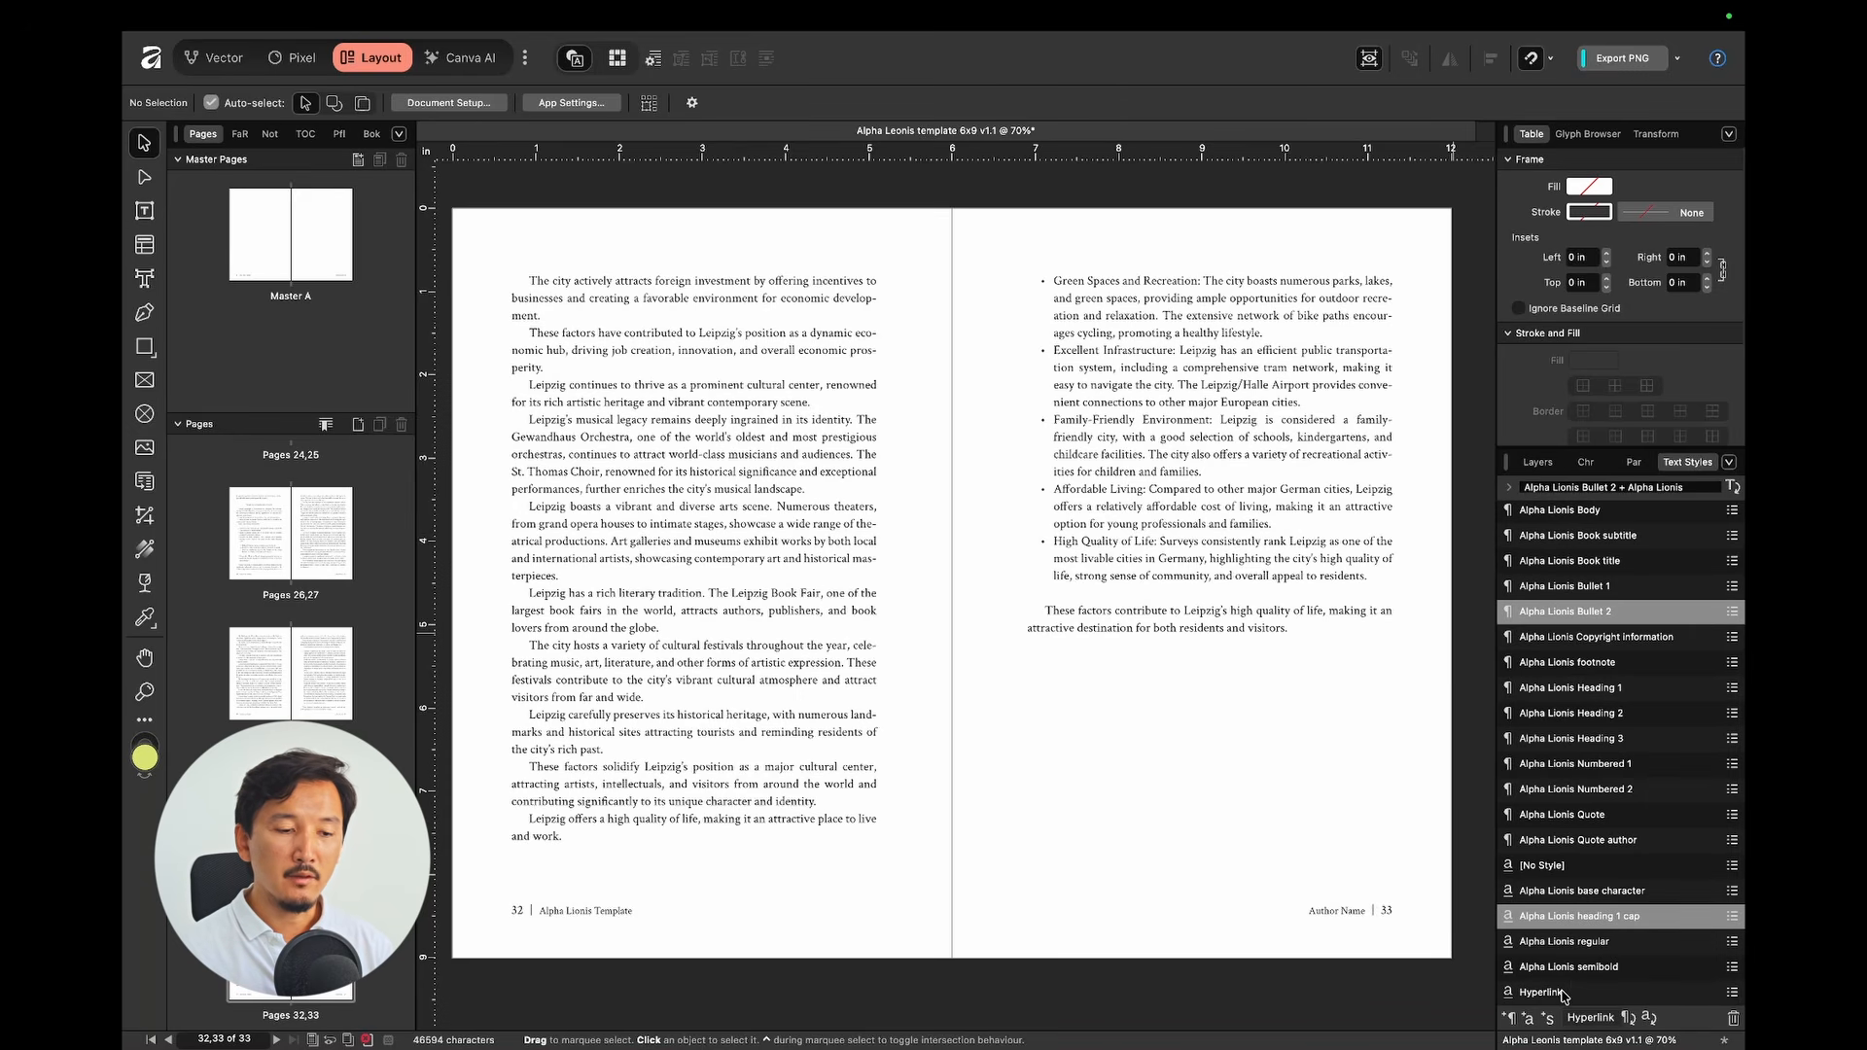
Step: Open the Master A spread for editing
{"action": "scroll", "coordinate": [964, 400], "scroll_direction": "down", "scroll_amount": 2}
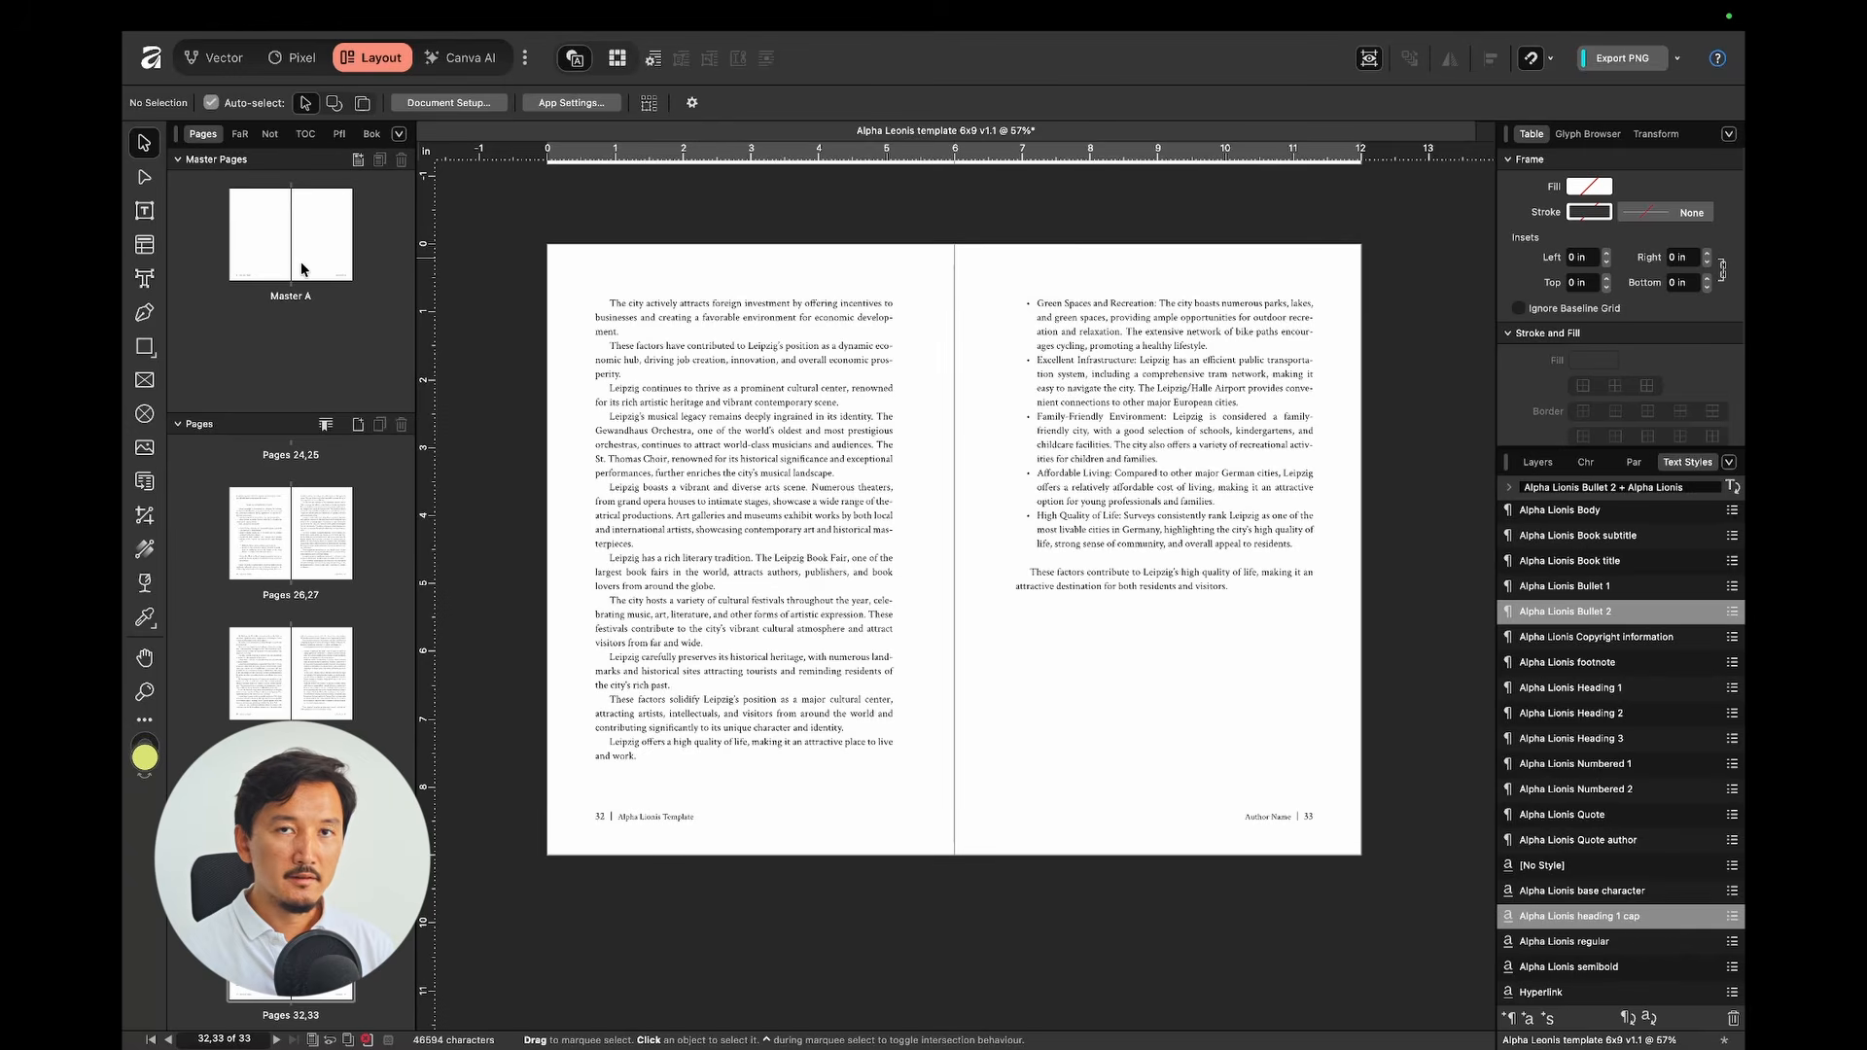
{"action": "double_click", "coordinate": [302, 269]}
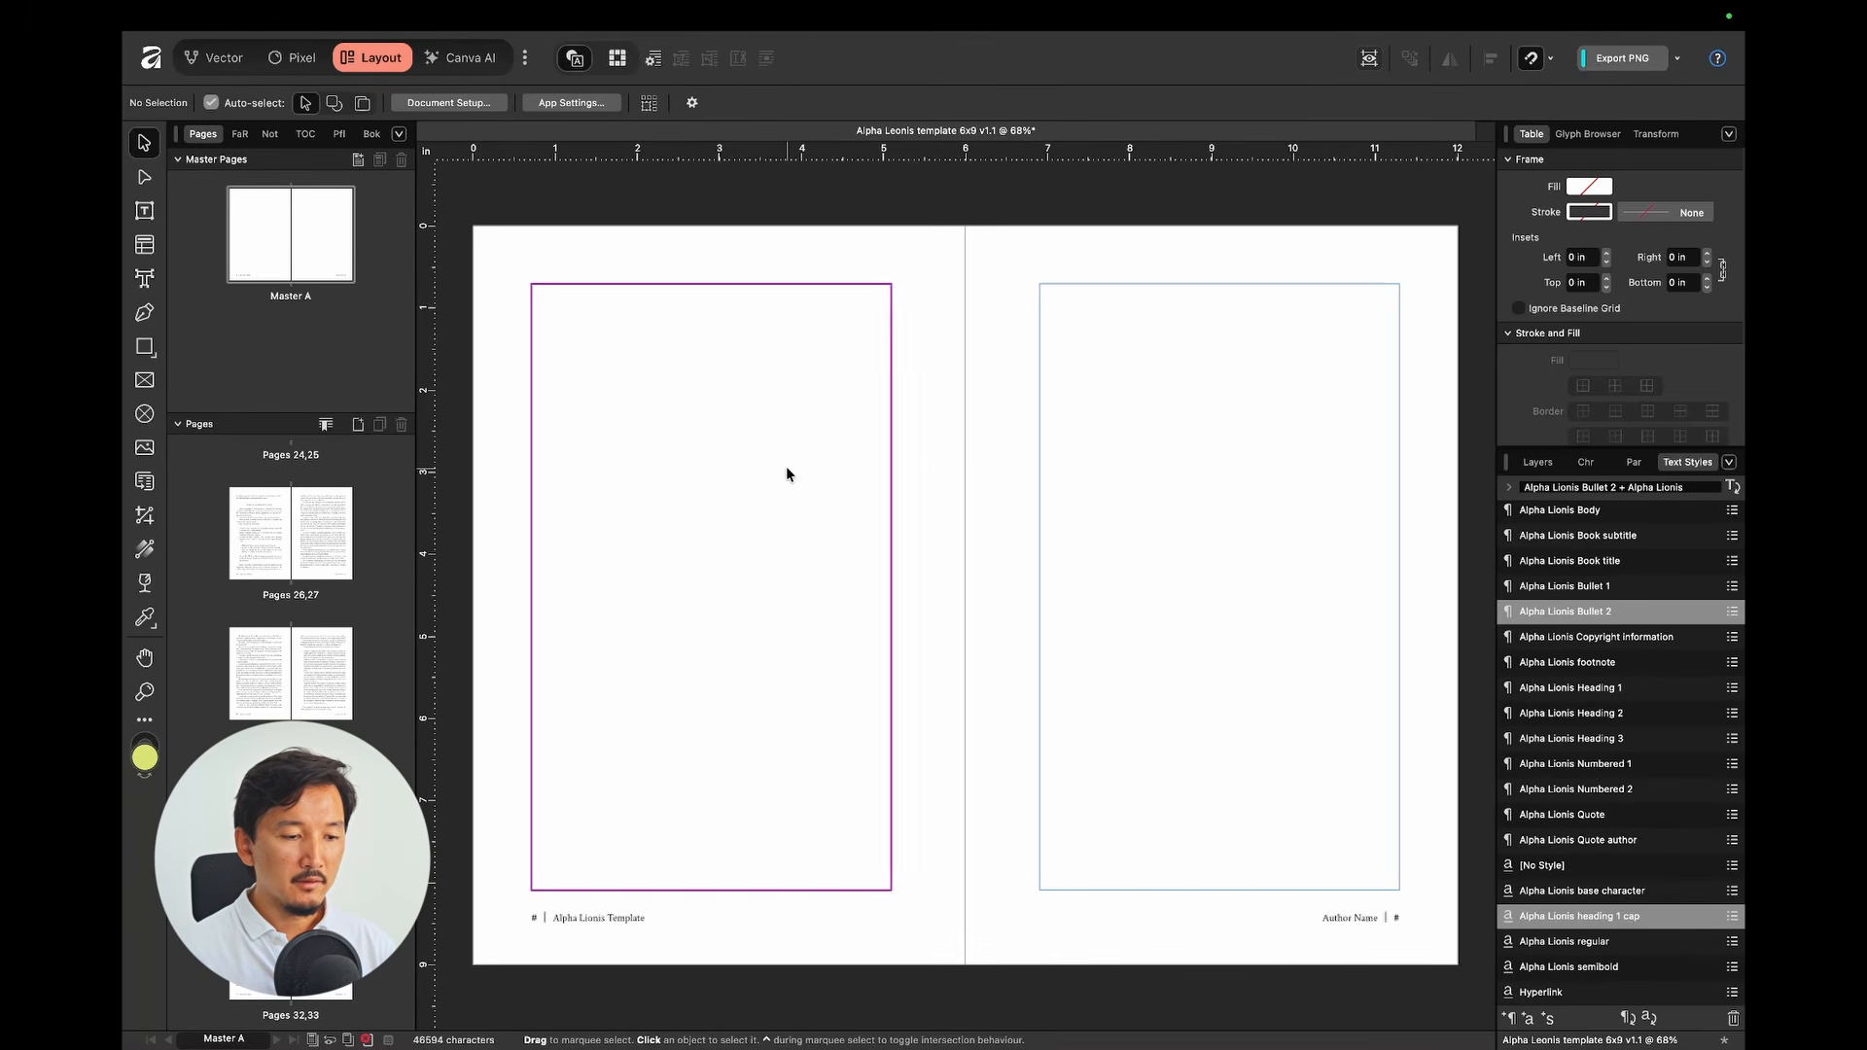
{"action": "left_click", "coordinate": [820, 442]}
{"action": "left_click", "coordinate": [970, 432]}
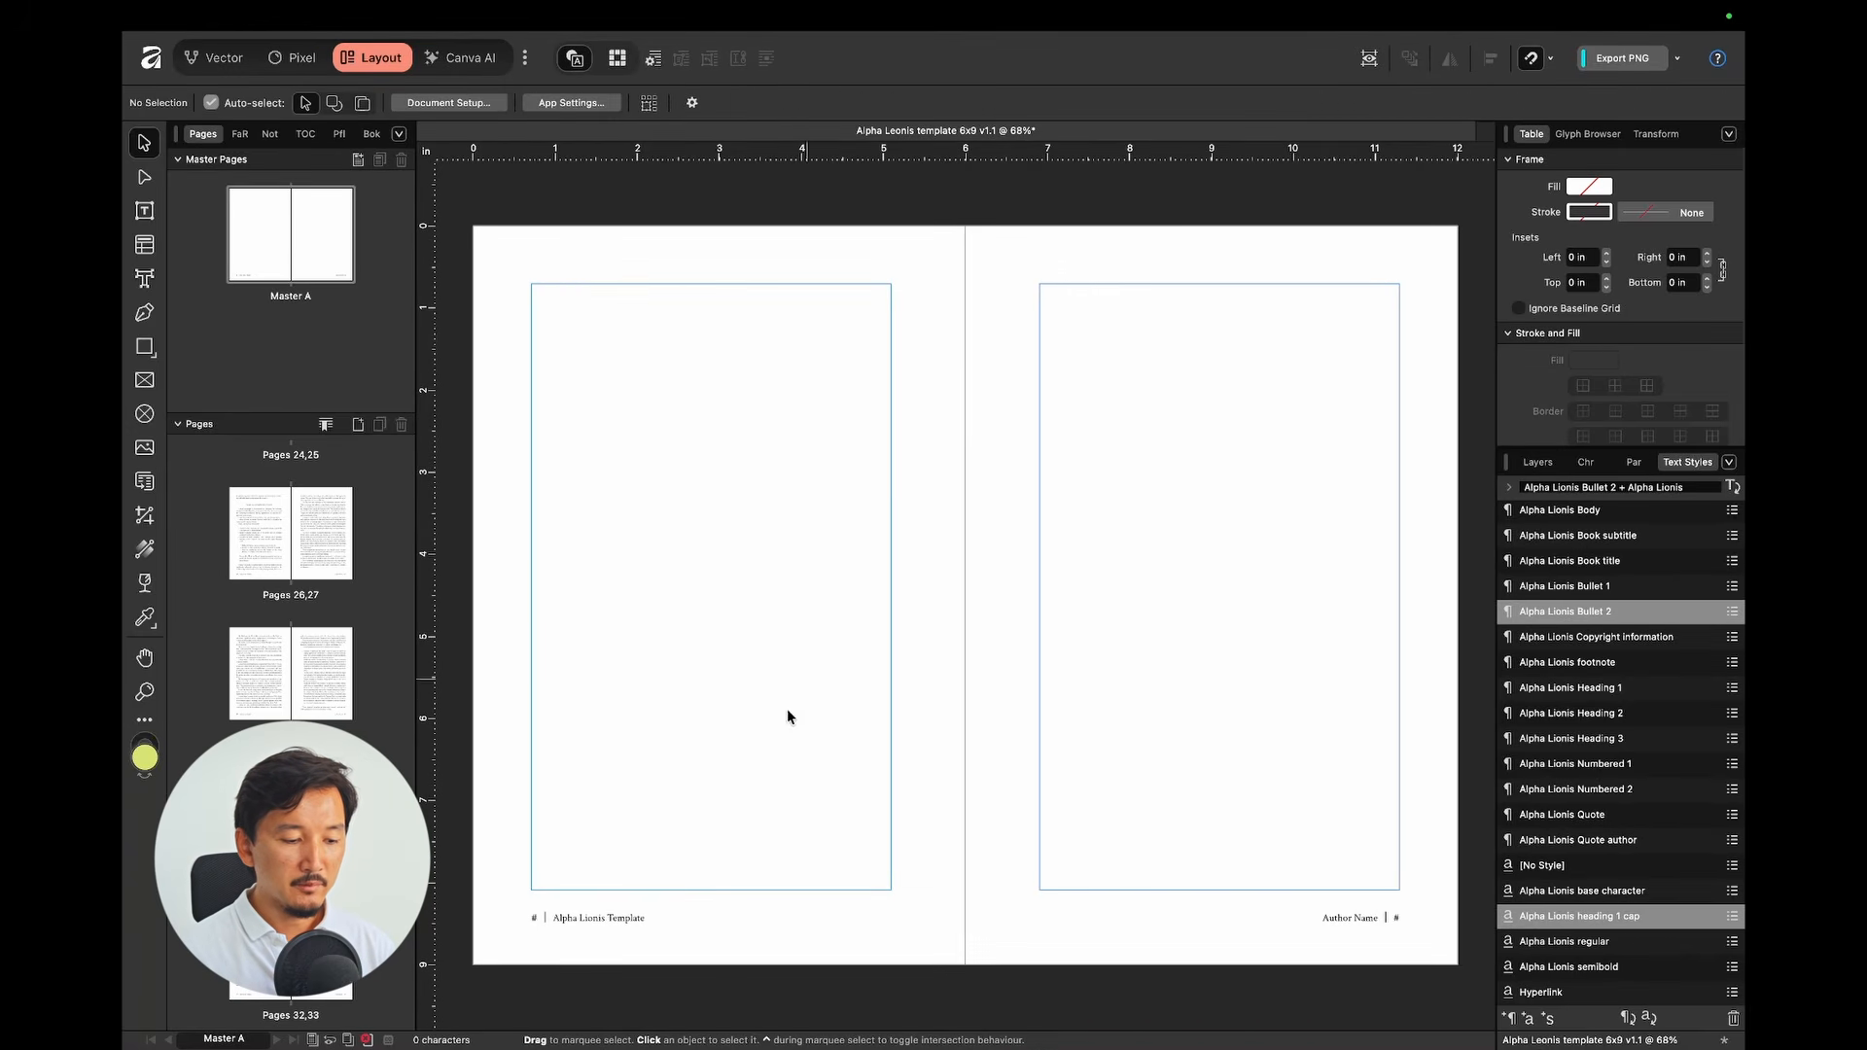
Step: Inspect the Master A footer group, highlighting Author Name in the right footer frame
{"action": "left_click", "coordinate": [614, 925]}
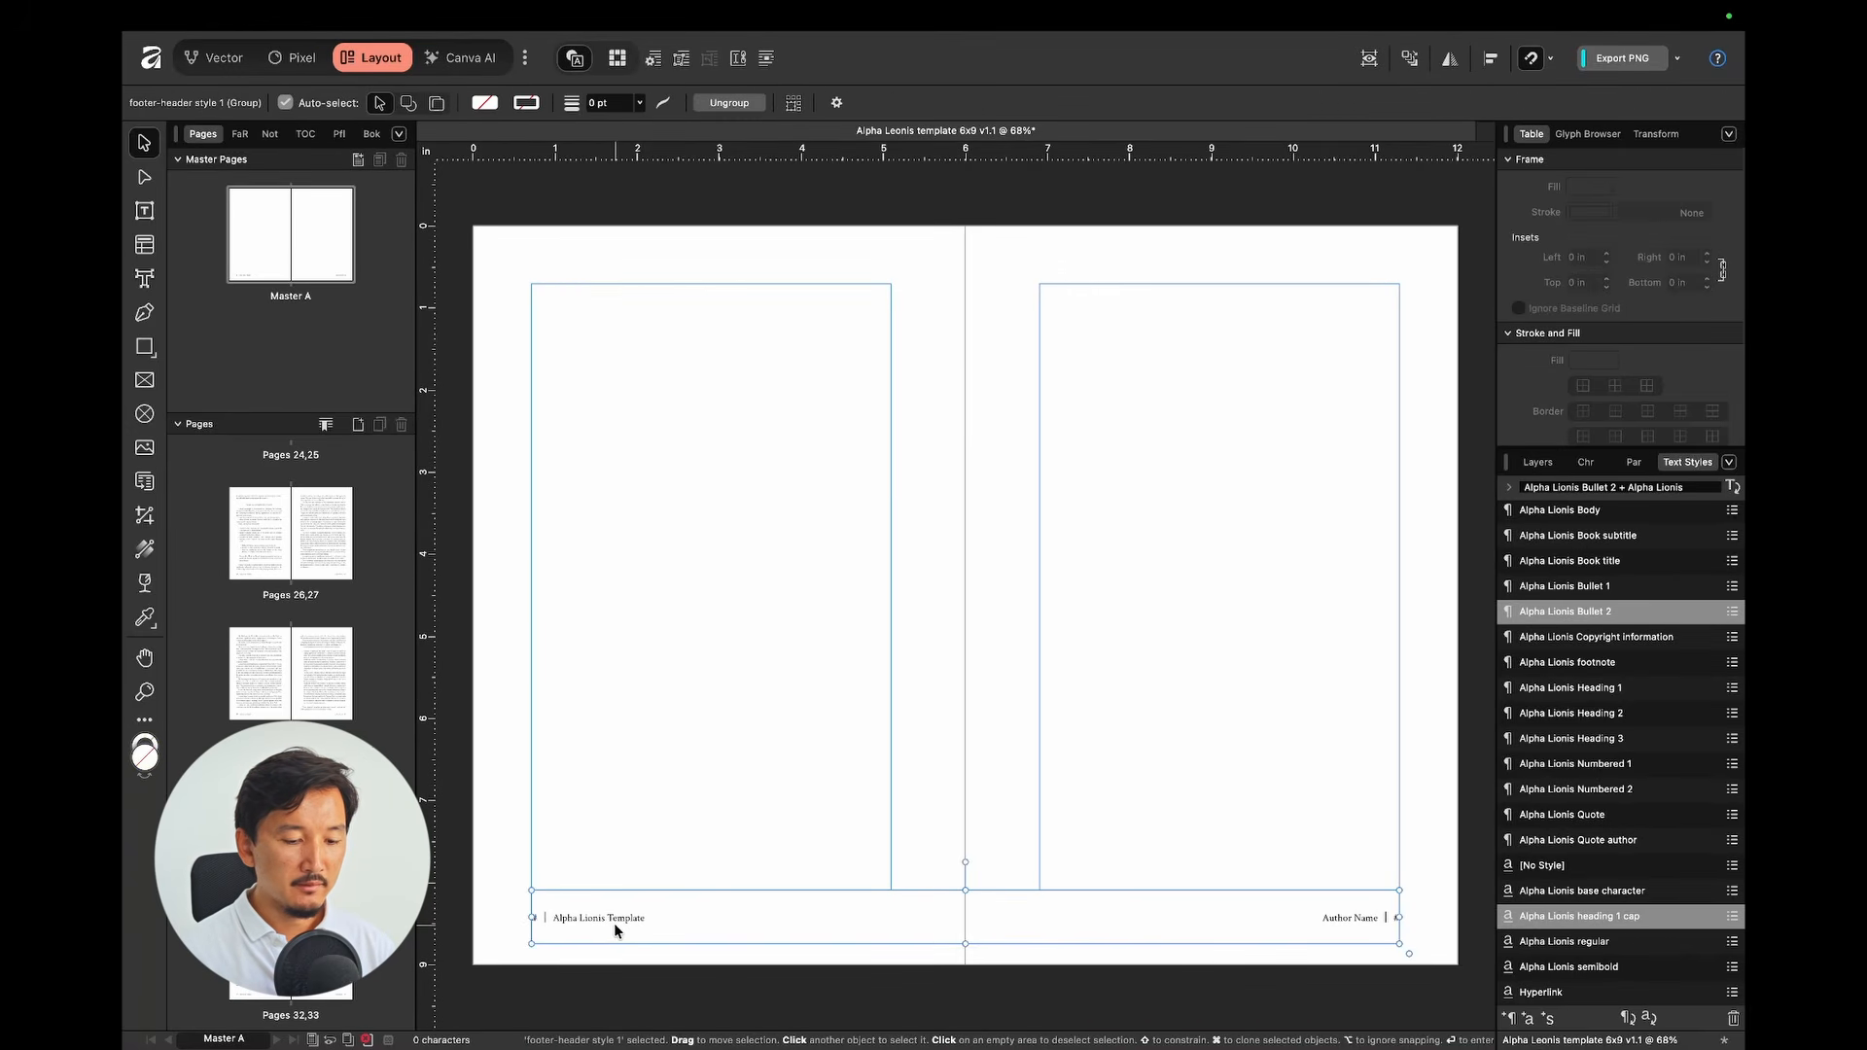
{"action": "double_click", "coordinate": [1343, 924]}
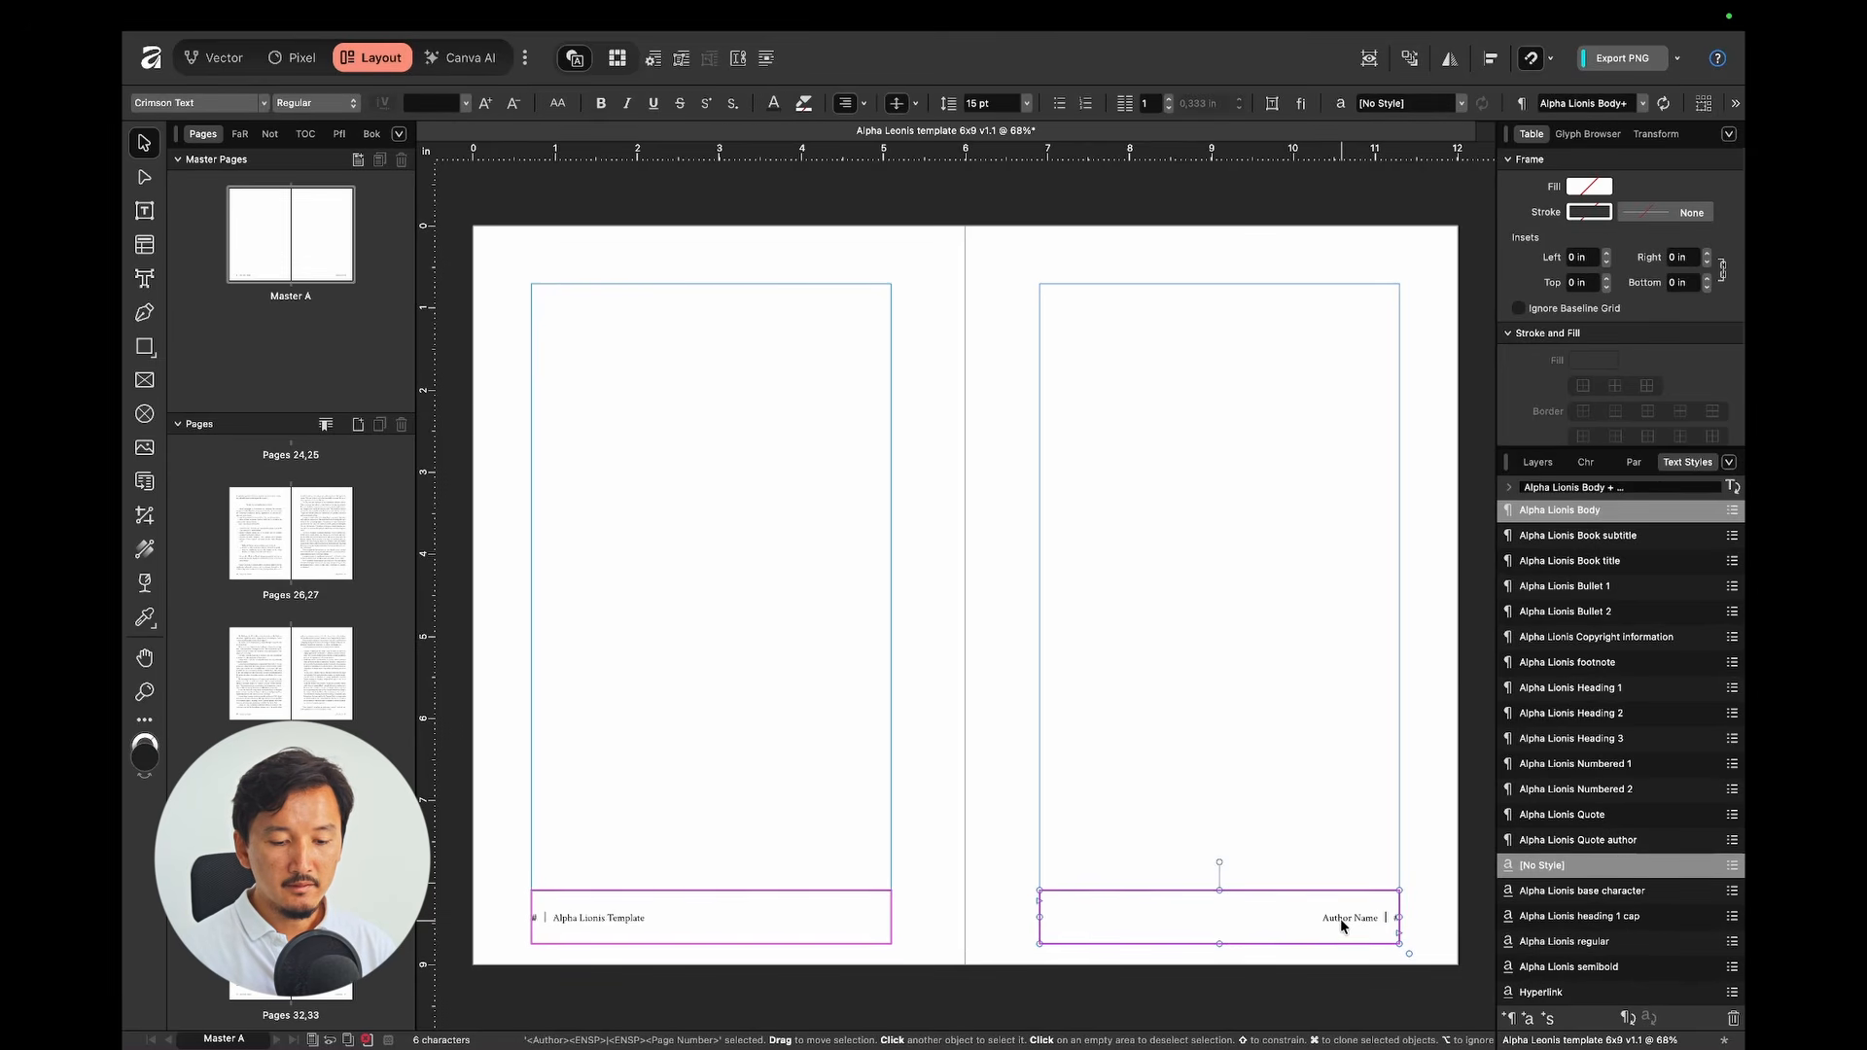
{"action": "double_click", "coordinate": [1342, 923]}
{"action": "left_click", "coordinate": [1312, 920]}
{"action": "double_click", "coordinate": [1335, 917]}
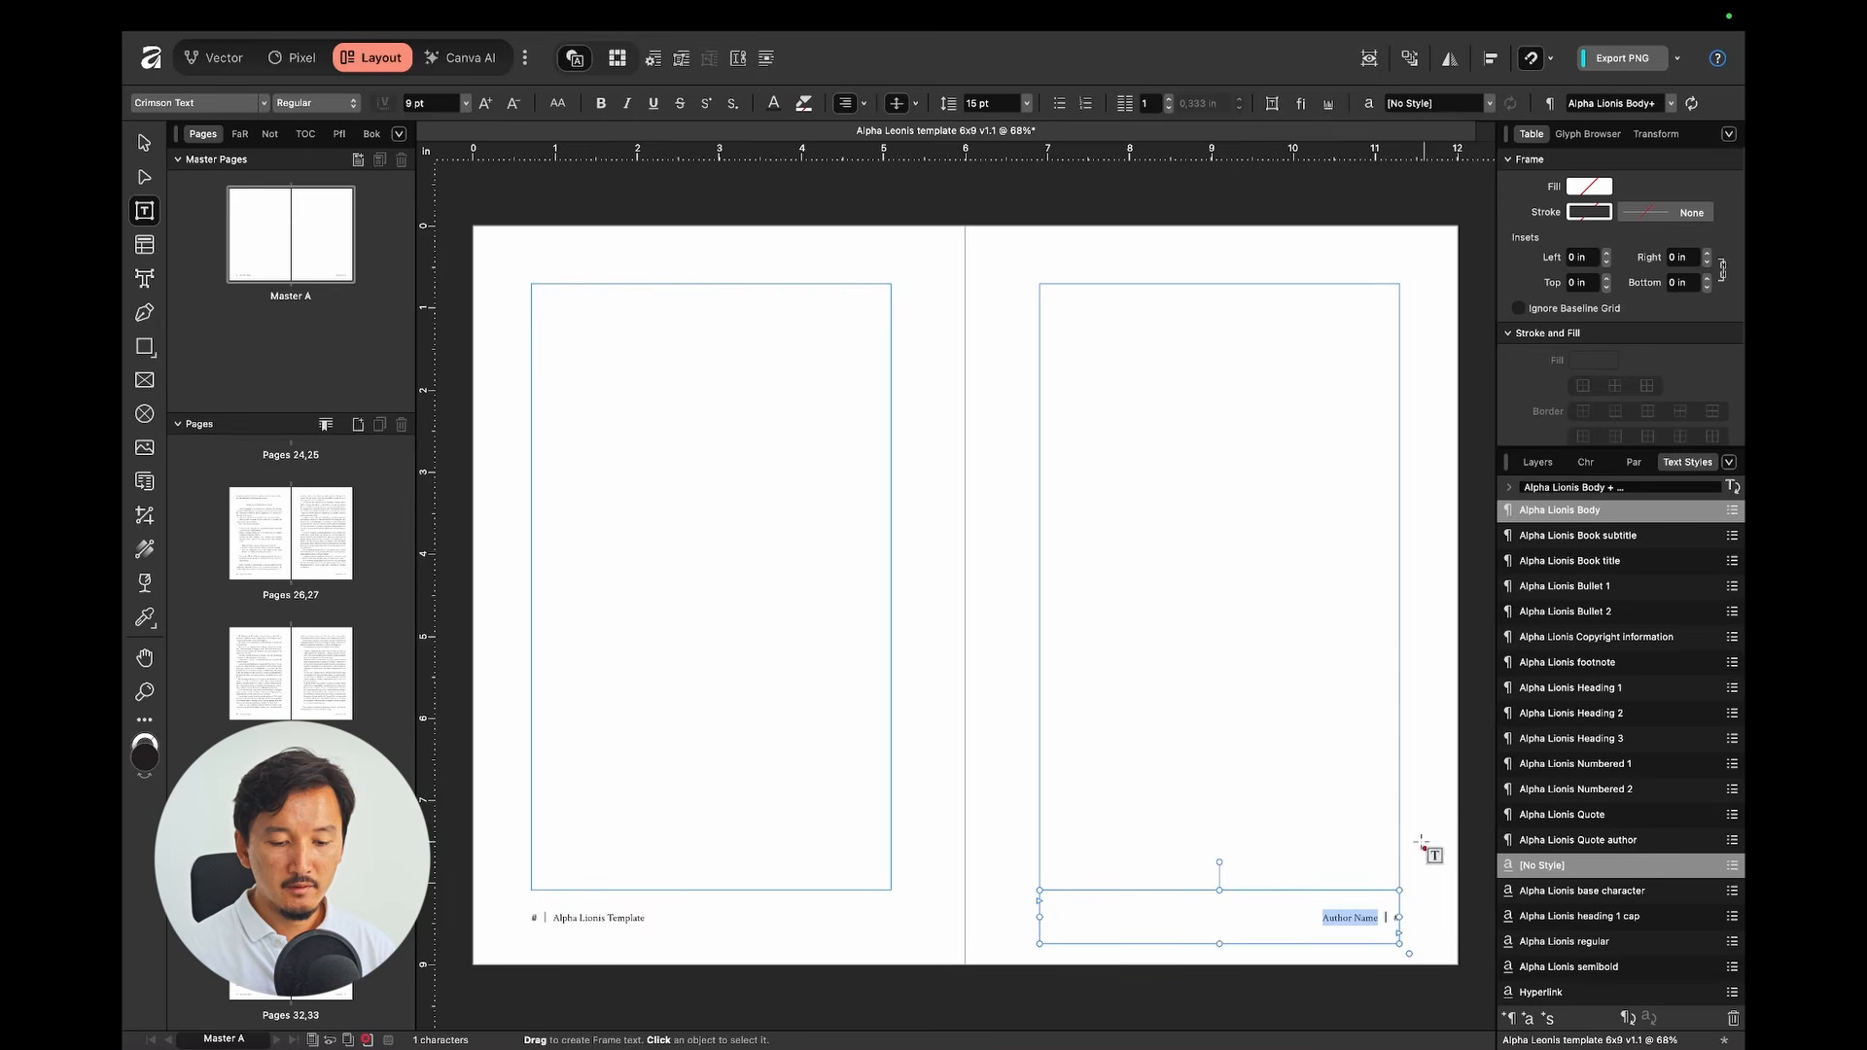
{"action": "left_click", "coordinate": [1369, 915]}
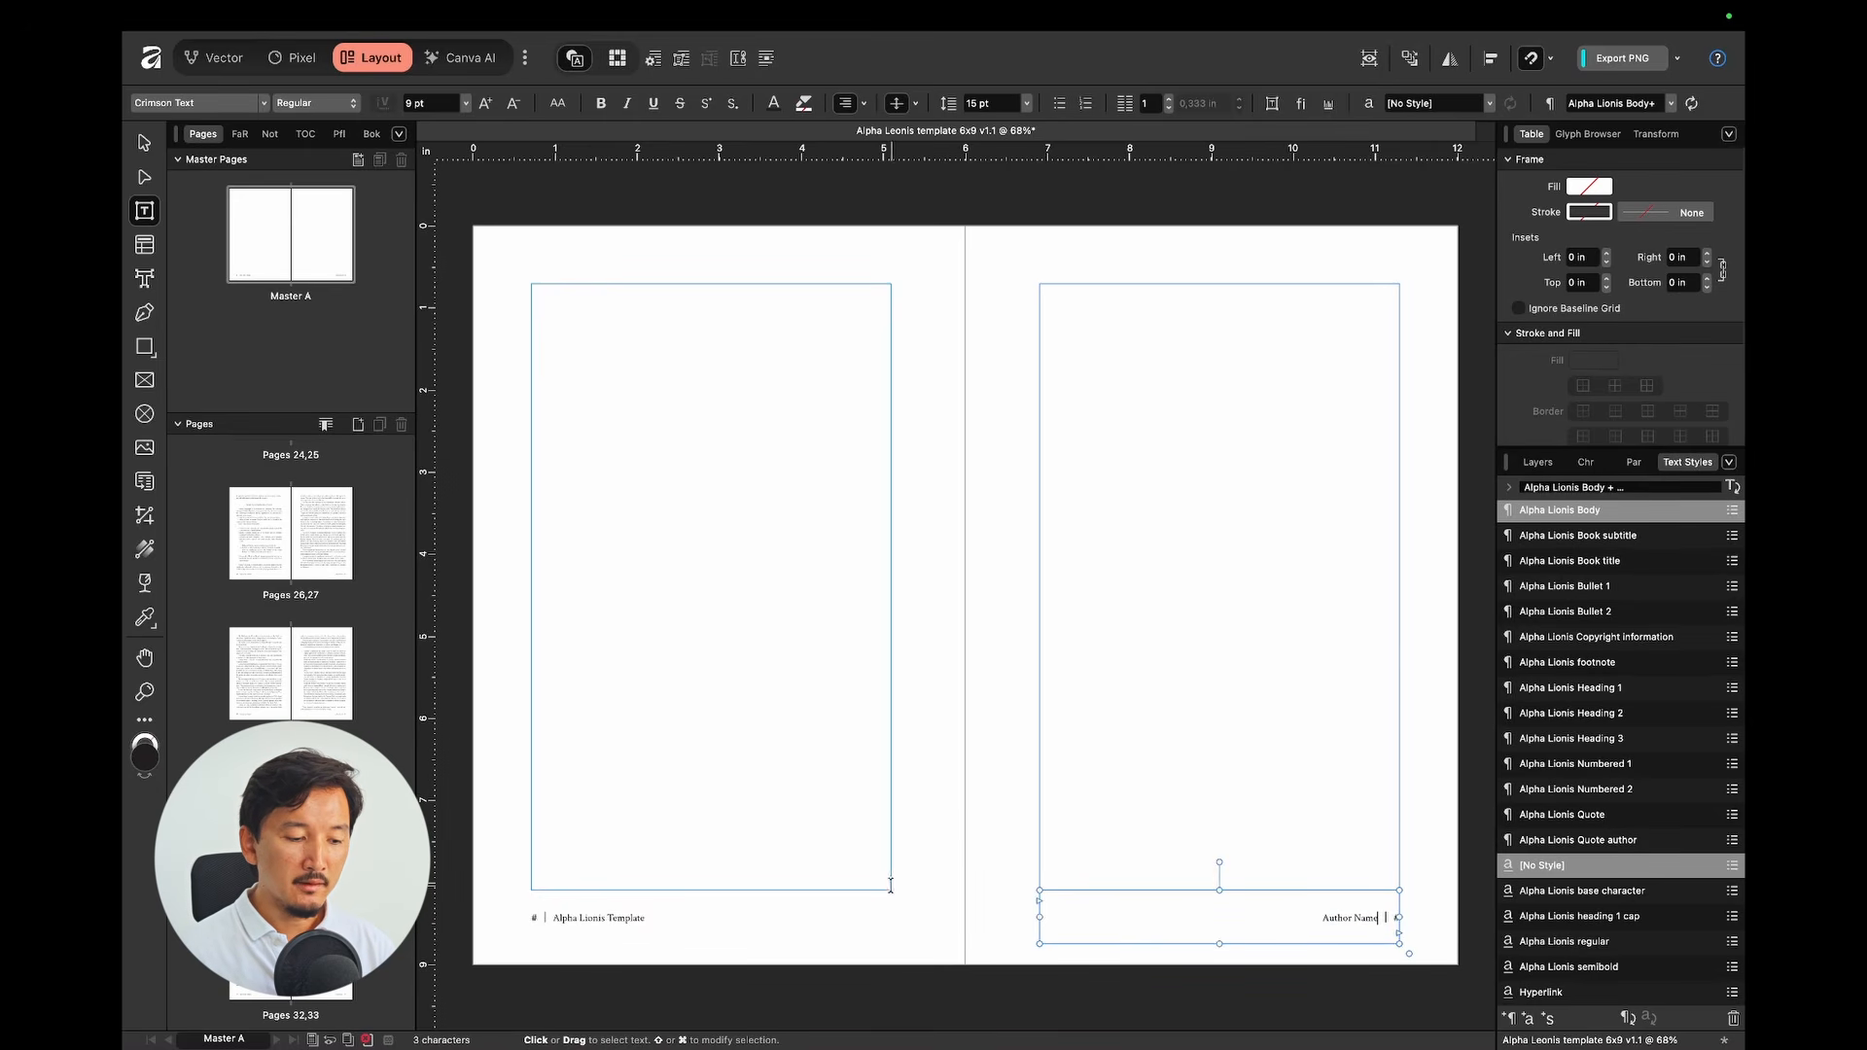
{"action": "left_click", "coordinate": [556, 916]}
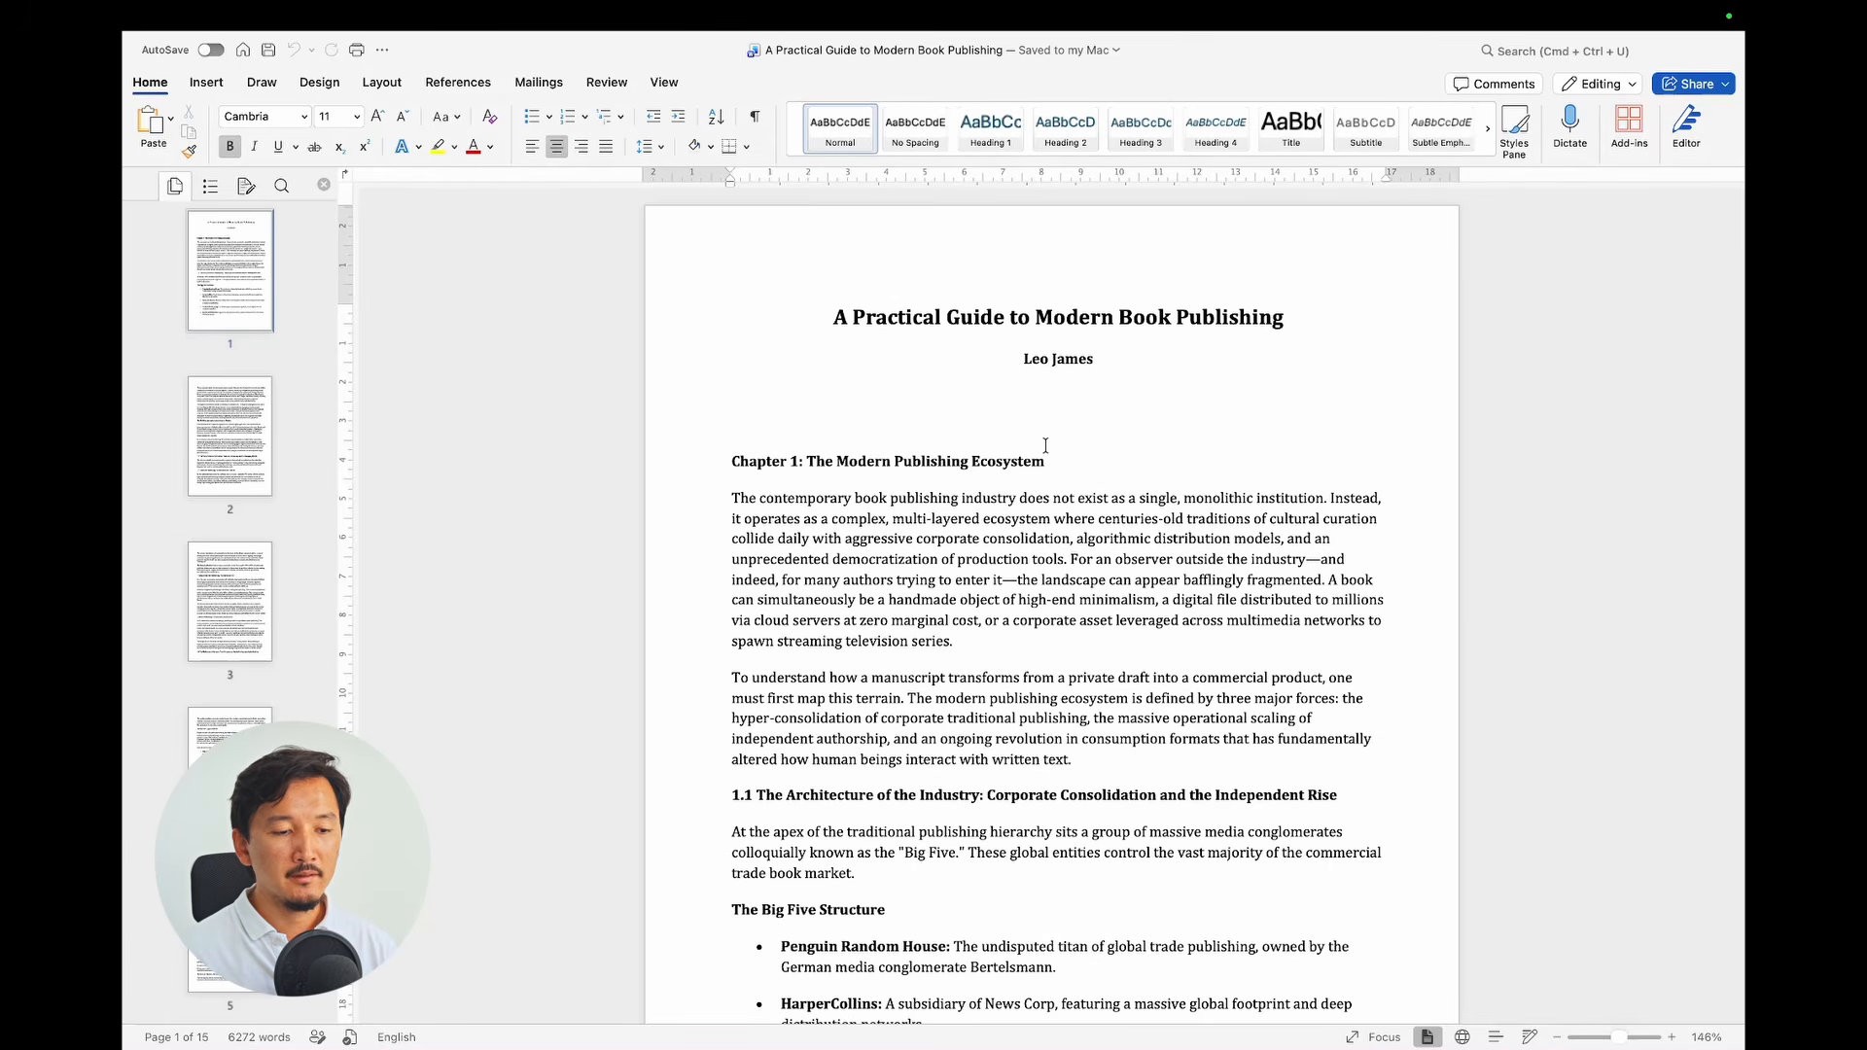
Step: Highlight the book title, author name and chapter headings such as 'The Big Five' to review them
{"action": "left_click_drag", "start_coordinate": [829, 317], "coordinate": [1240, 304]}
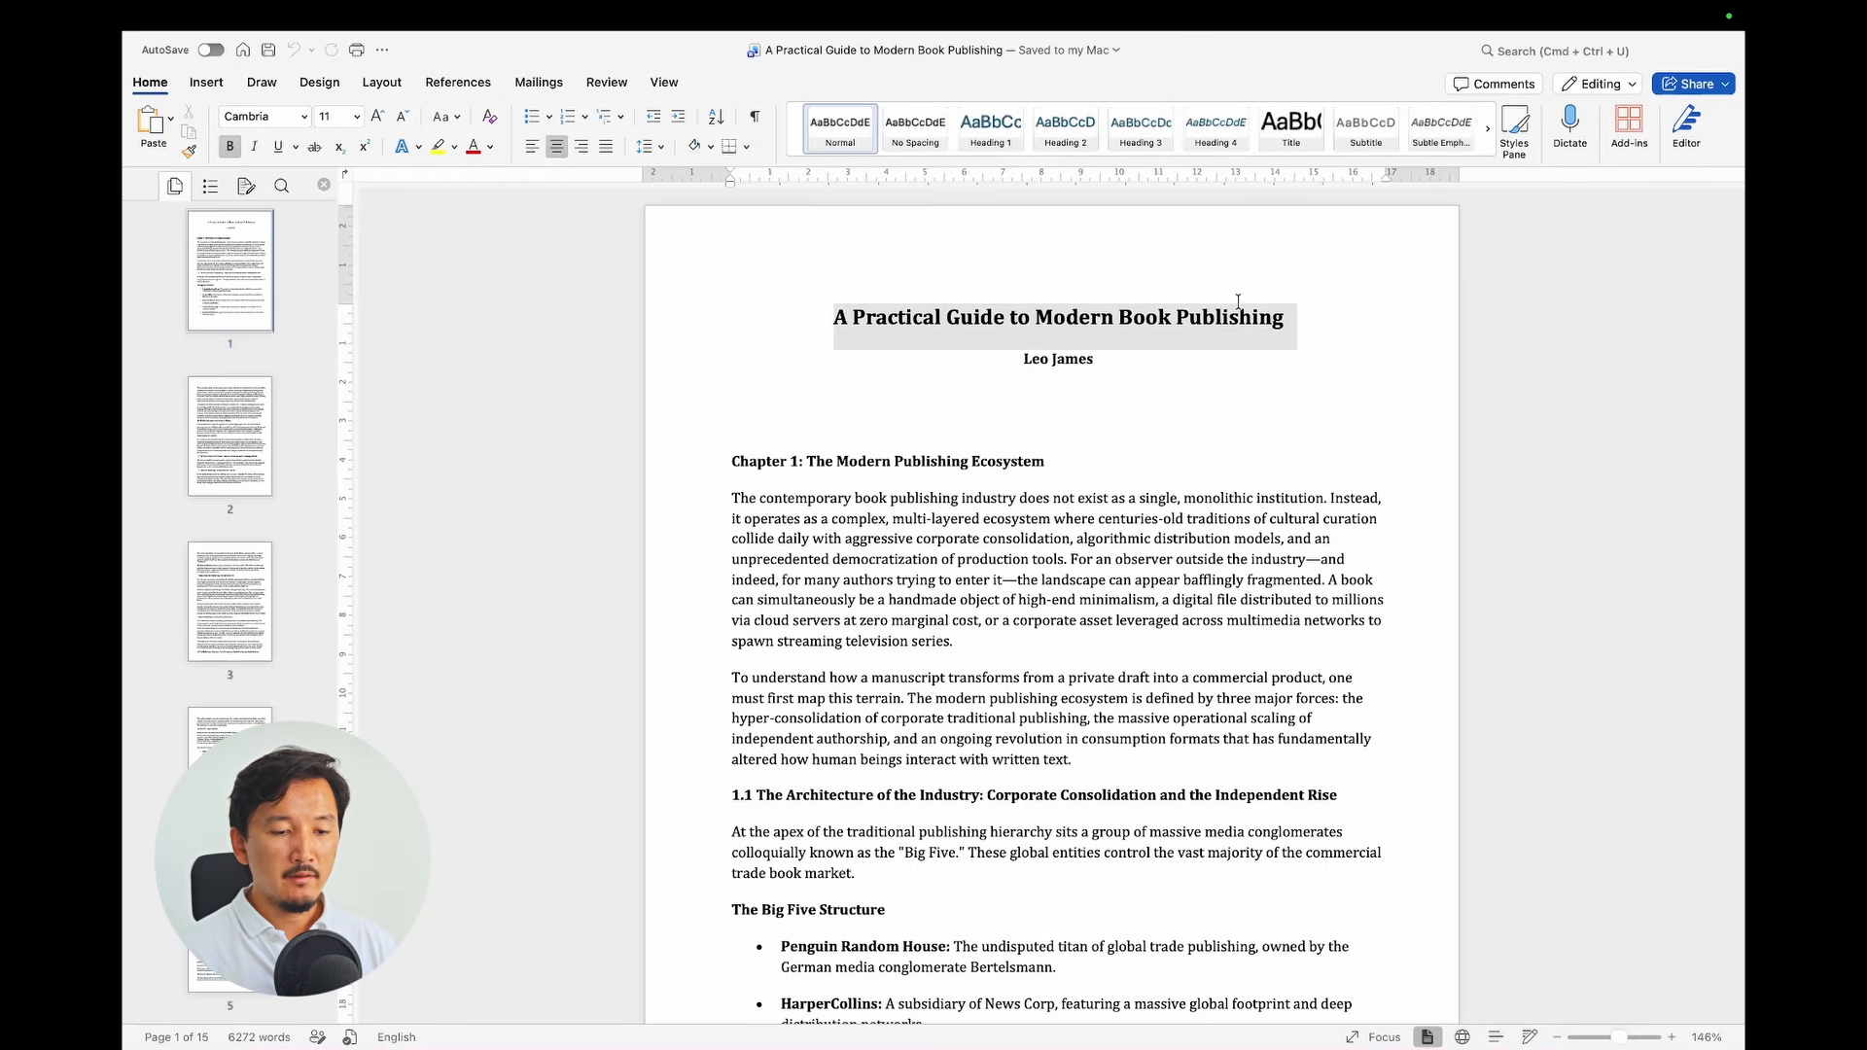
{"action": "left_click_drag", "start_coordinate": [1018, 359], "coordinate": [1063, 363]}
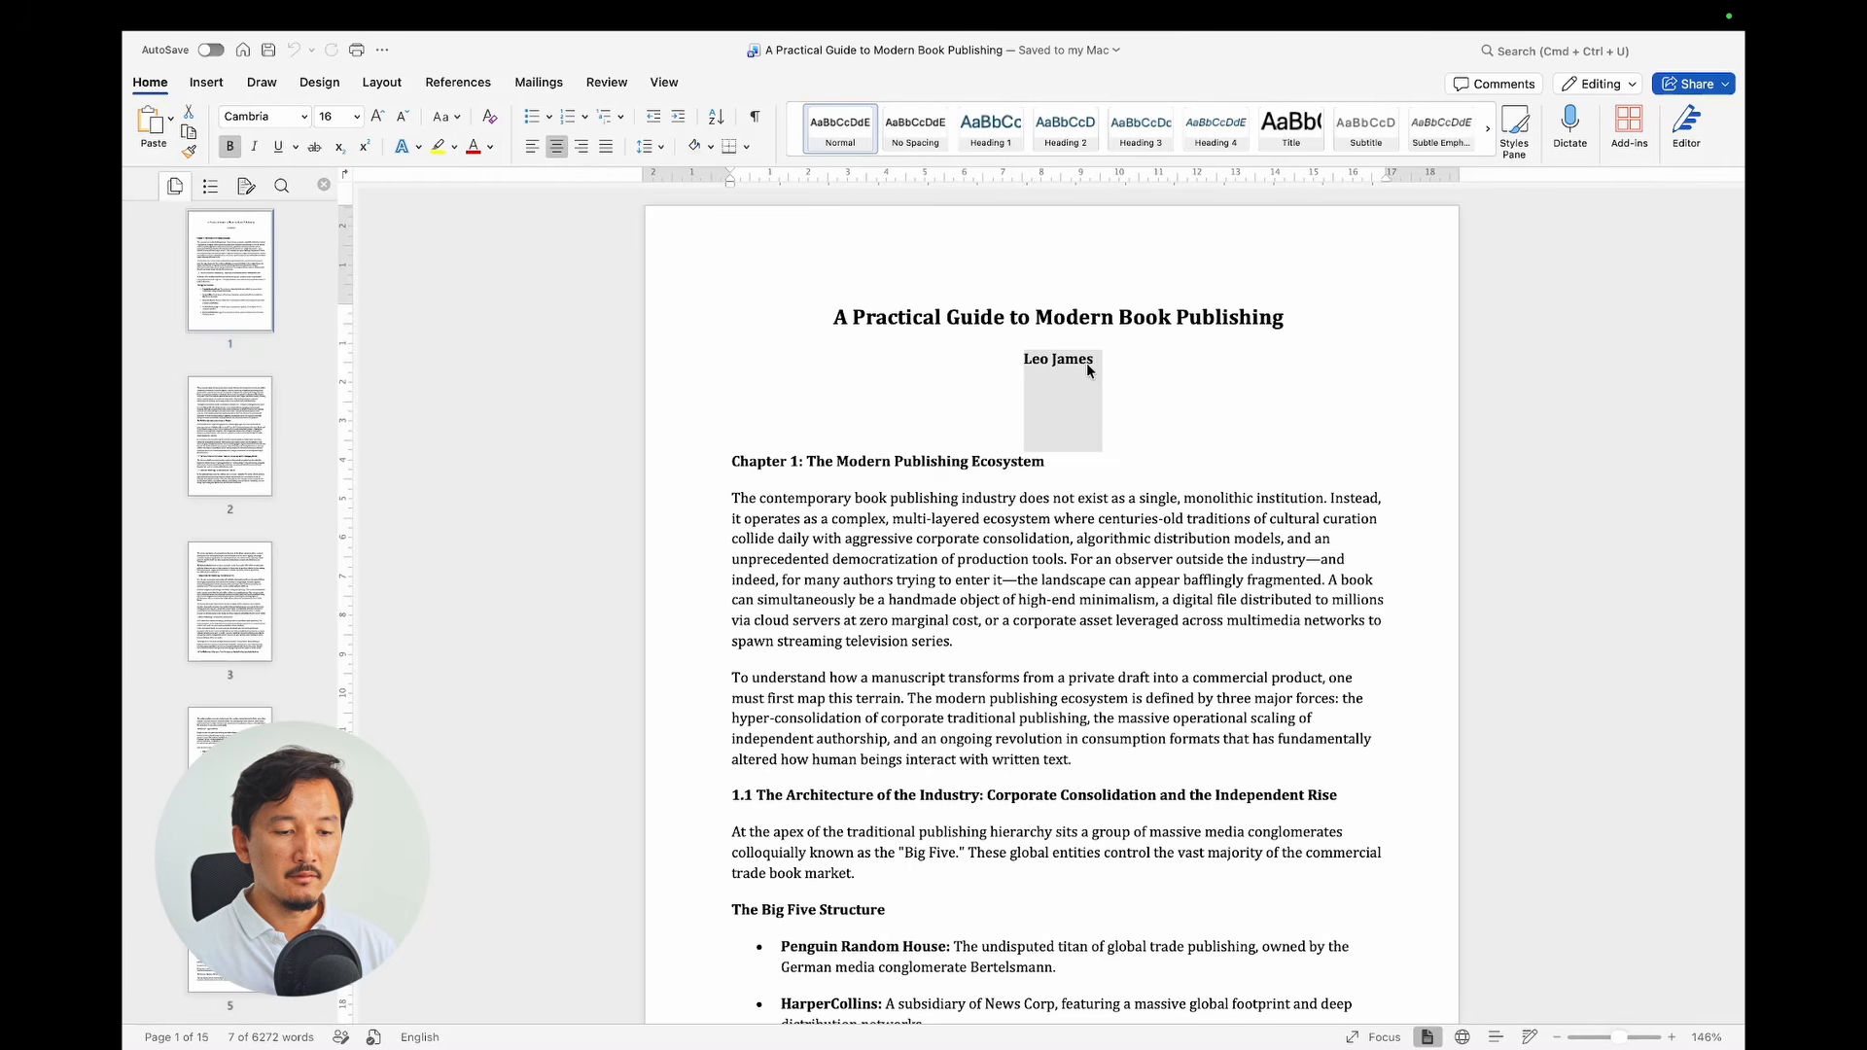
{"action": "left_click", "coordinate": [1086, 495]}
{"action": "left_click_drag", "start_coordinate": [867, 467], "coordinate": [946, 471]}
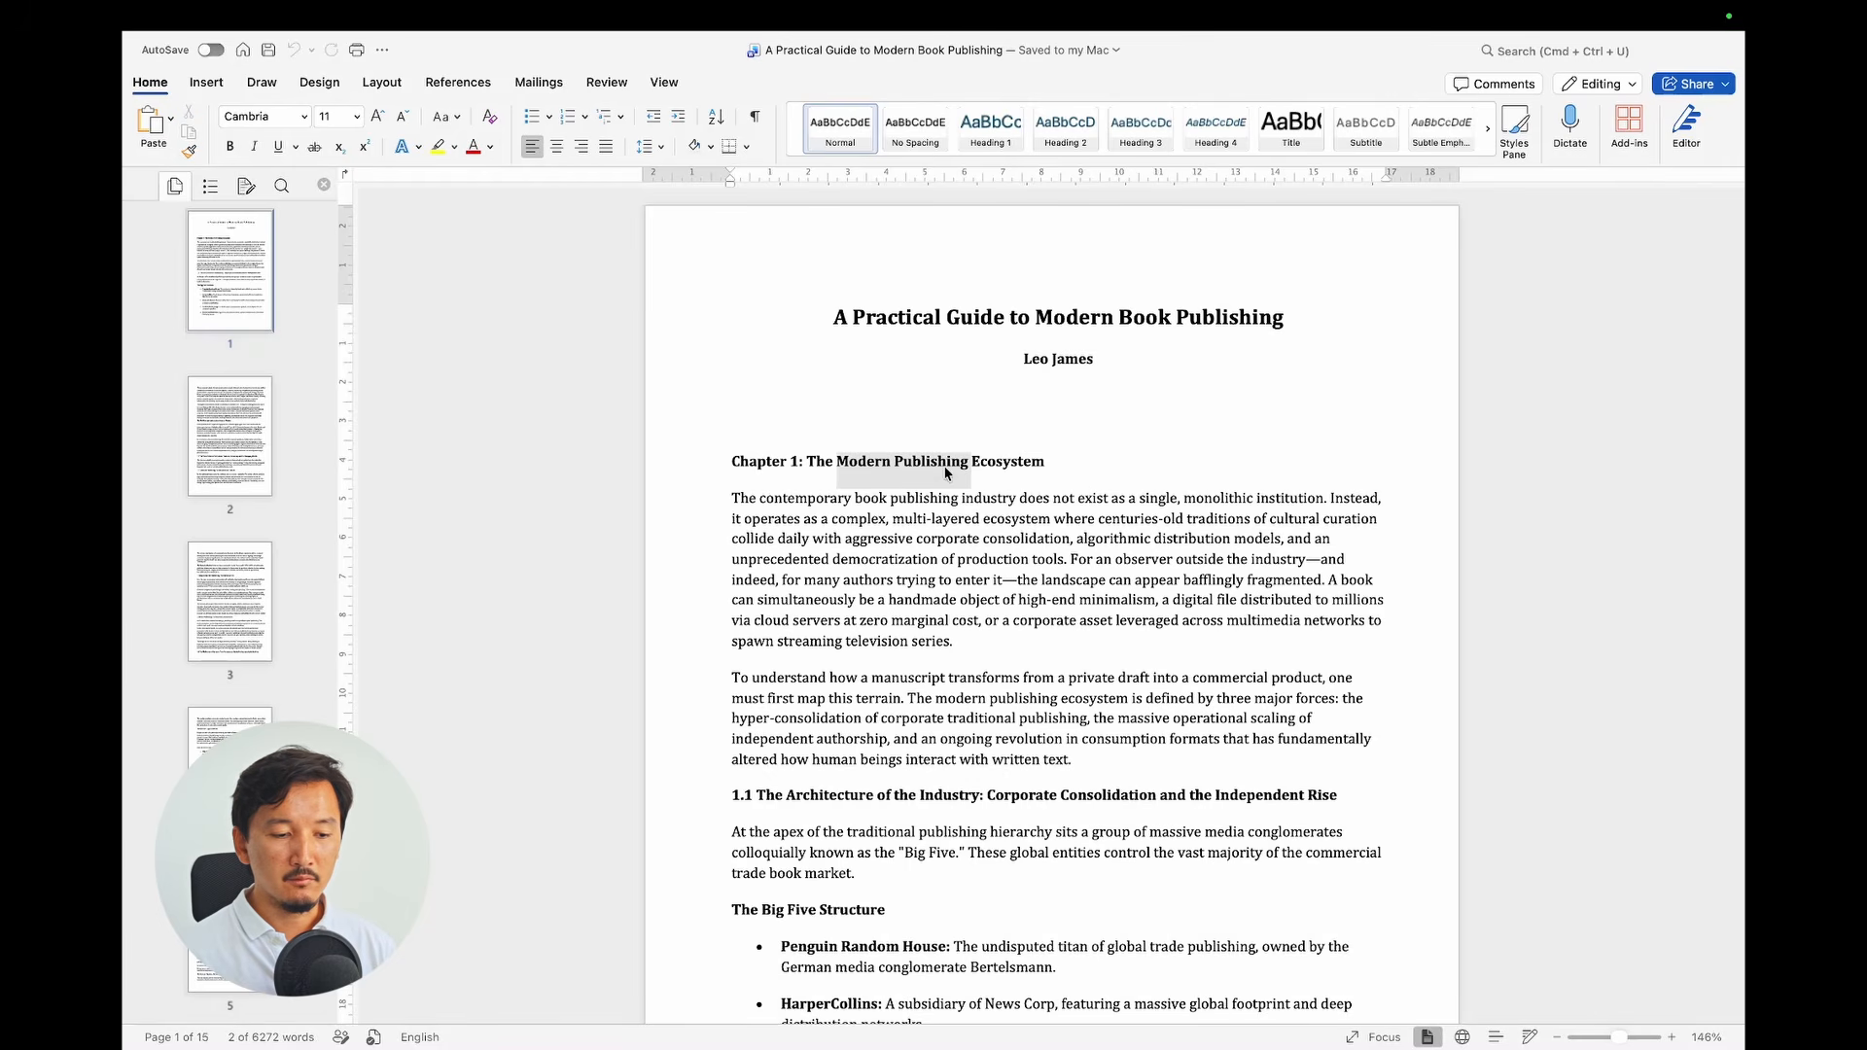
{"action": "left_click", "coordinate": [916, 580]}
{"action": "scroll", "coordinate": [922, 489], "scroll_direction": "down", "scroll_amount": 1}
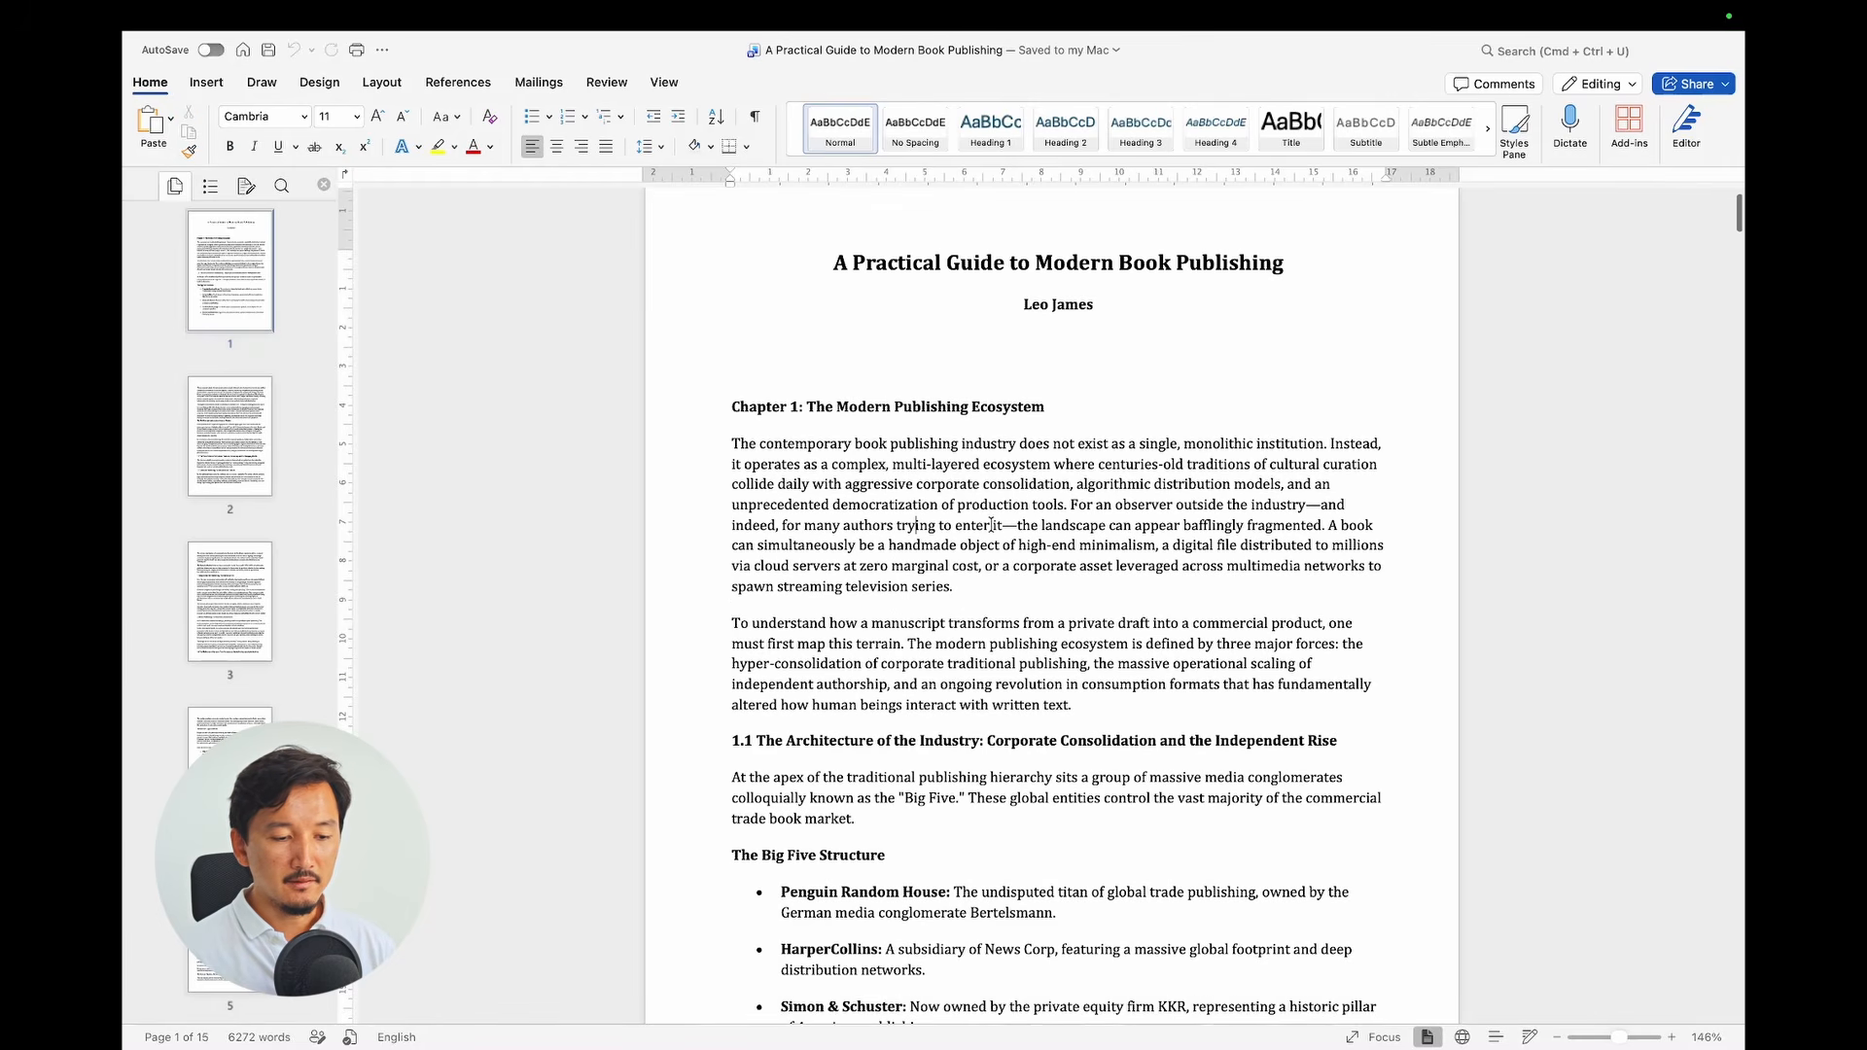
{"action": "scroll", "coordinate": [990, 525], "scroll_direction": "down", "scroll_amount": 3}
{"action": "left_click_drag", "start_coordinate": [786, 572], "coordinate": [956, 572]}
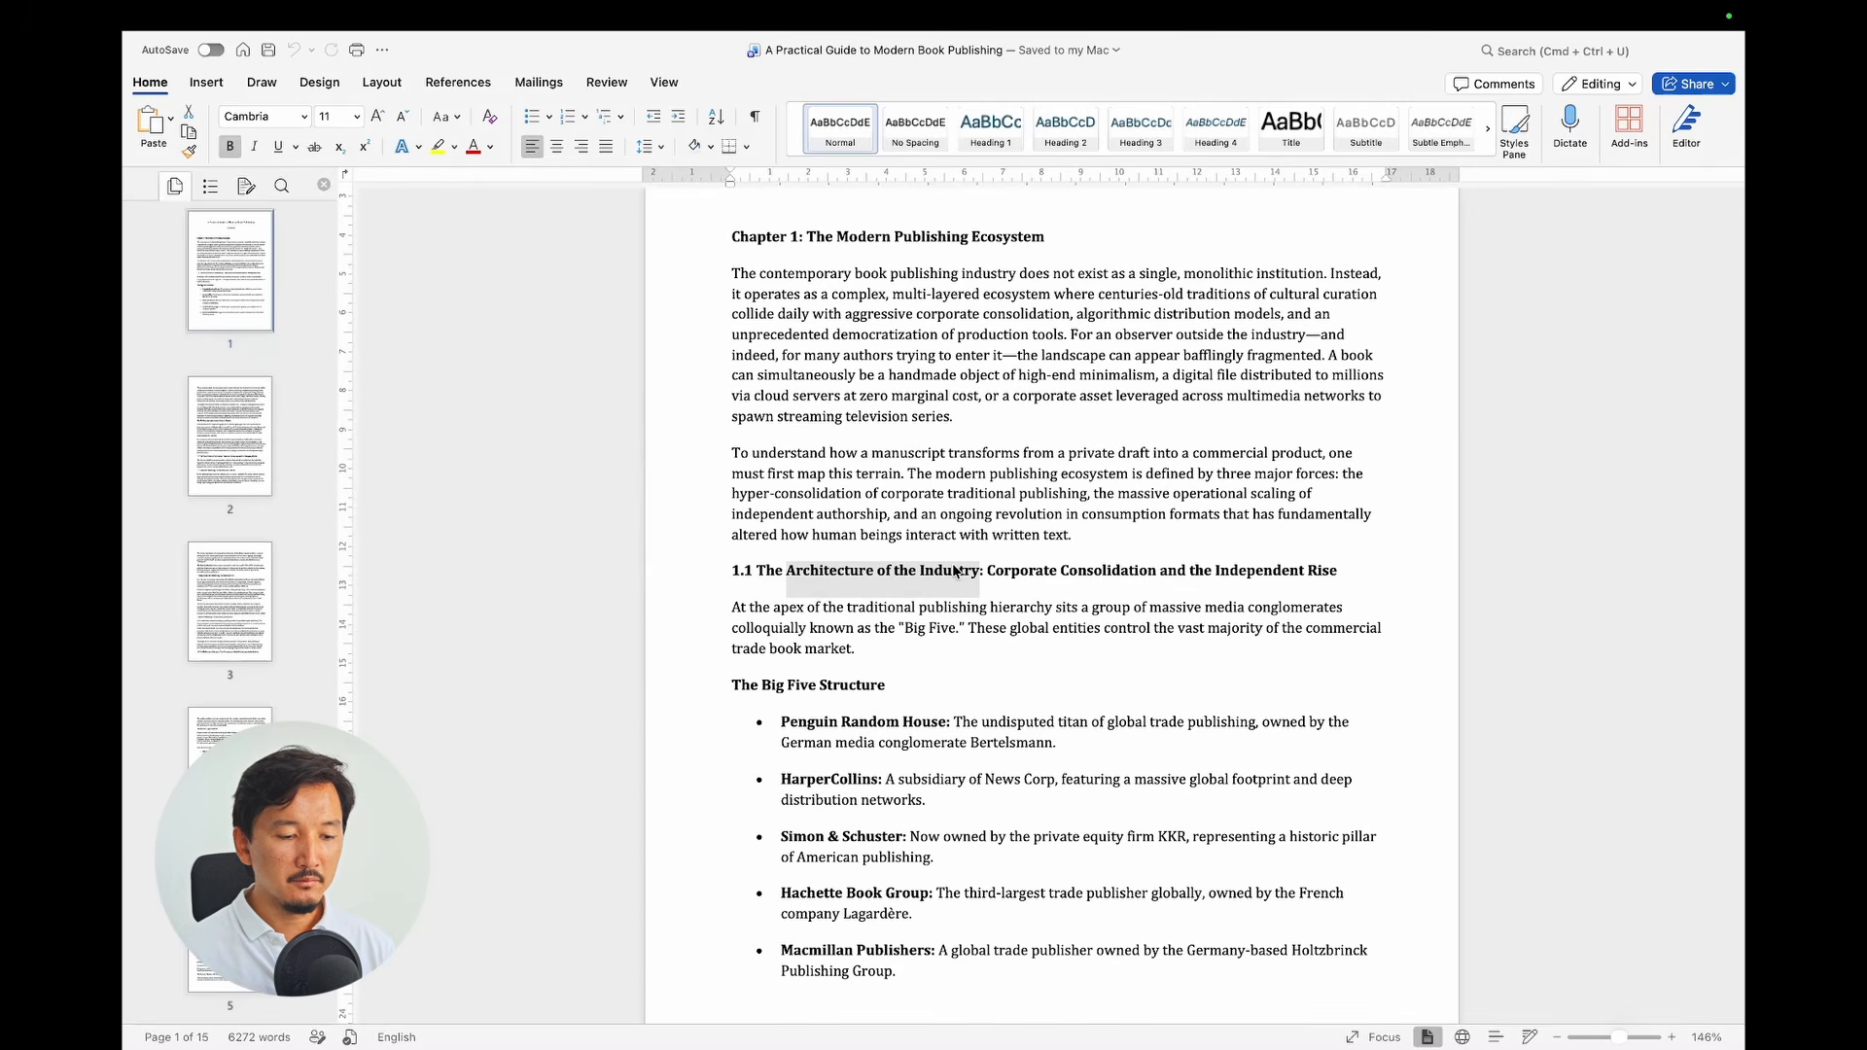
{"action": "scroll", "coordinate": [804, 620], "scroll_direction": "down", "scroll_amount": 2}
{"action": "left_click_drag", "start_coordinate": [741, 604], "coordinate": [820, 606]}
{"action": "left_click", "coordinate": [1040, 573]}
Step: Scroll through the manuscript to its closing page 15, then switch back to Affinity
{"action": "scroll", "coordinate": [1040, 574], "scroll_direction": "down", "scroll_amount": 3}
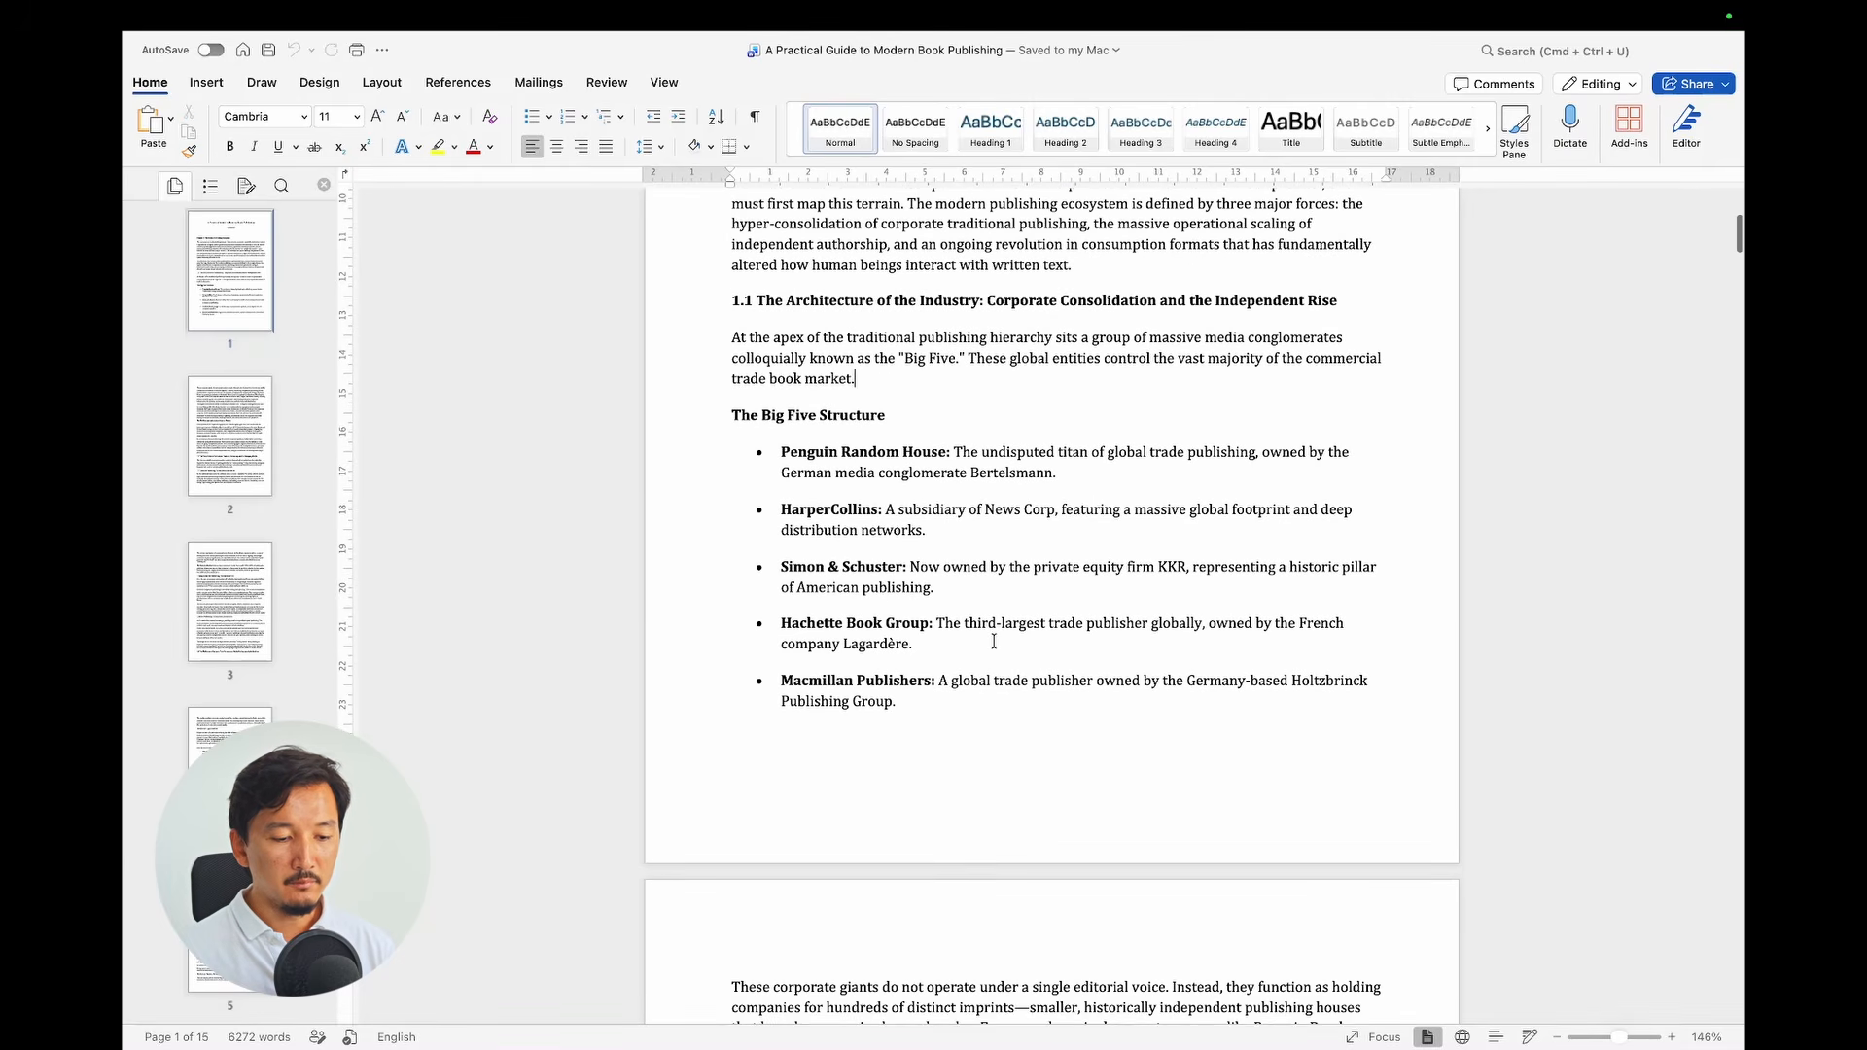
{"action": "scroll", "coordinate": [992, 642], "scroll_direction": "down", "scroll_amount": 15}
{"action": "scroll", "coordinate": [993, 642], "scroll_direction": "down", "scroll_amount": 20}
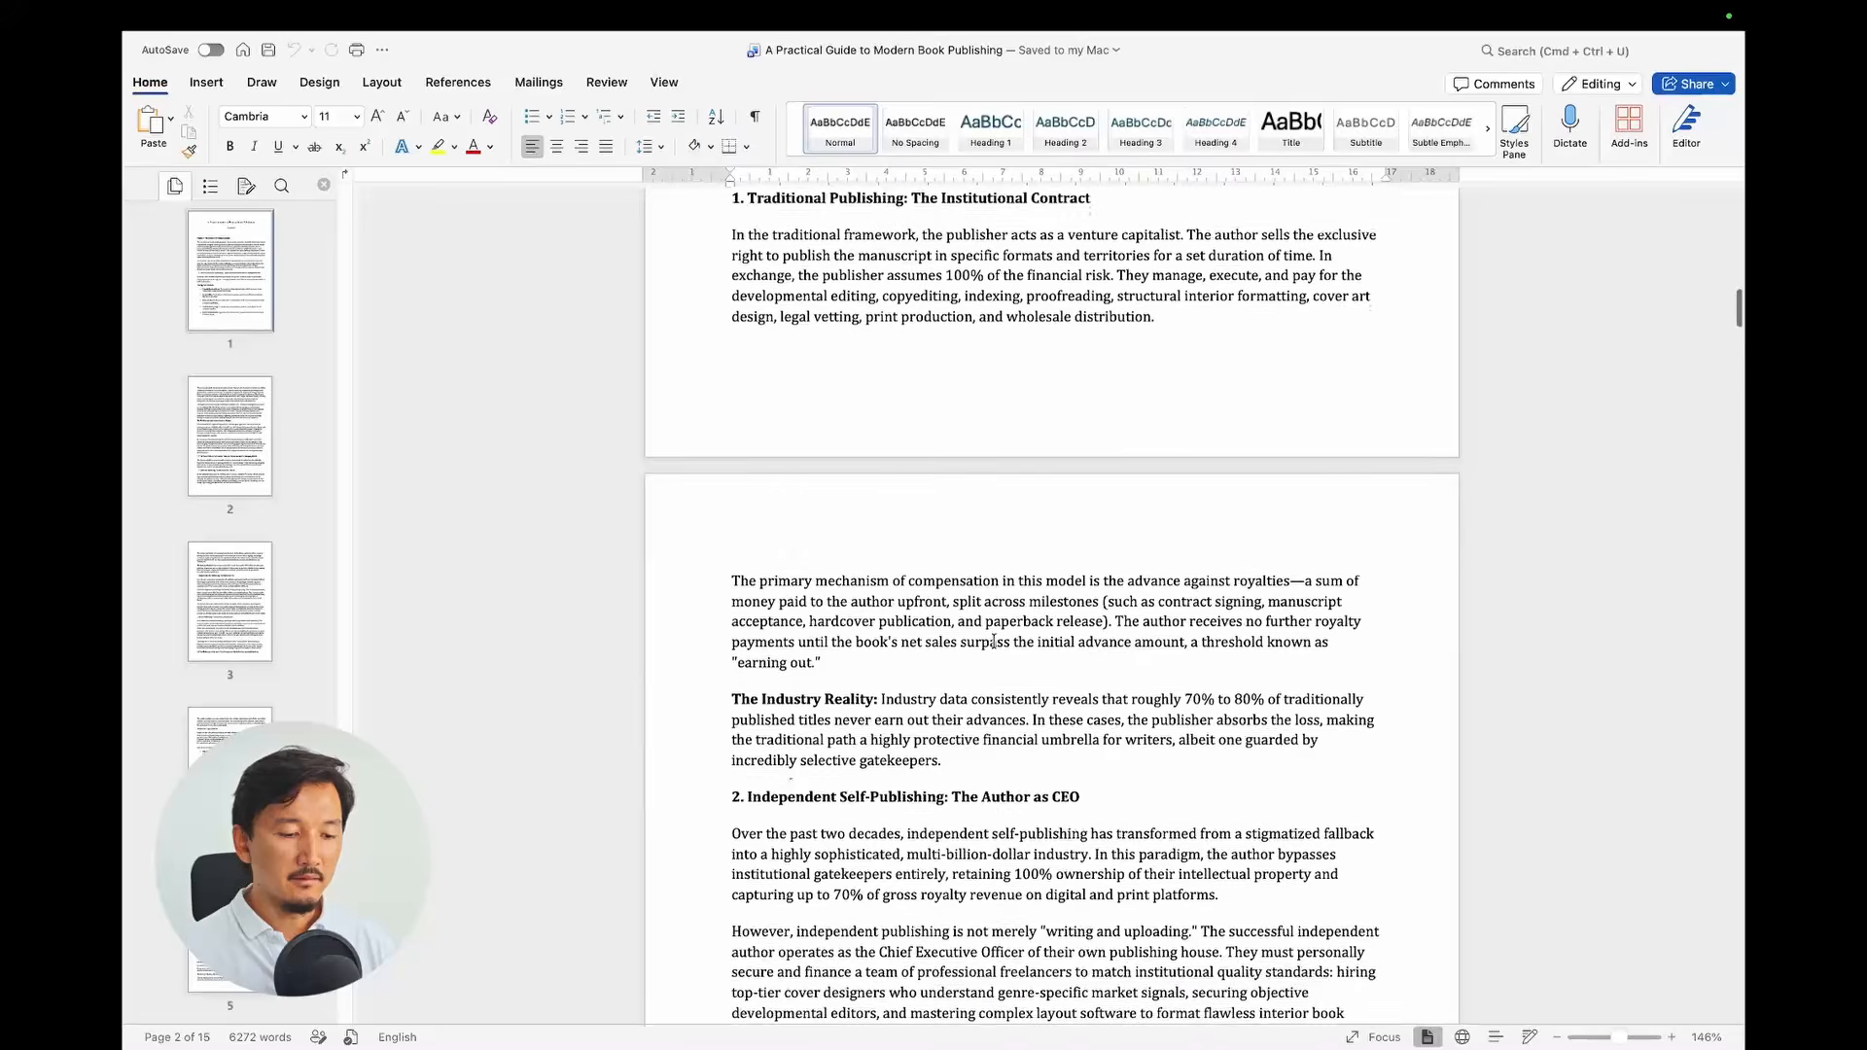
{"action": "scroll", "coordinate": [993, 641], "scroll_direction": "down", "scroll_amount": 20}
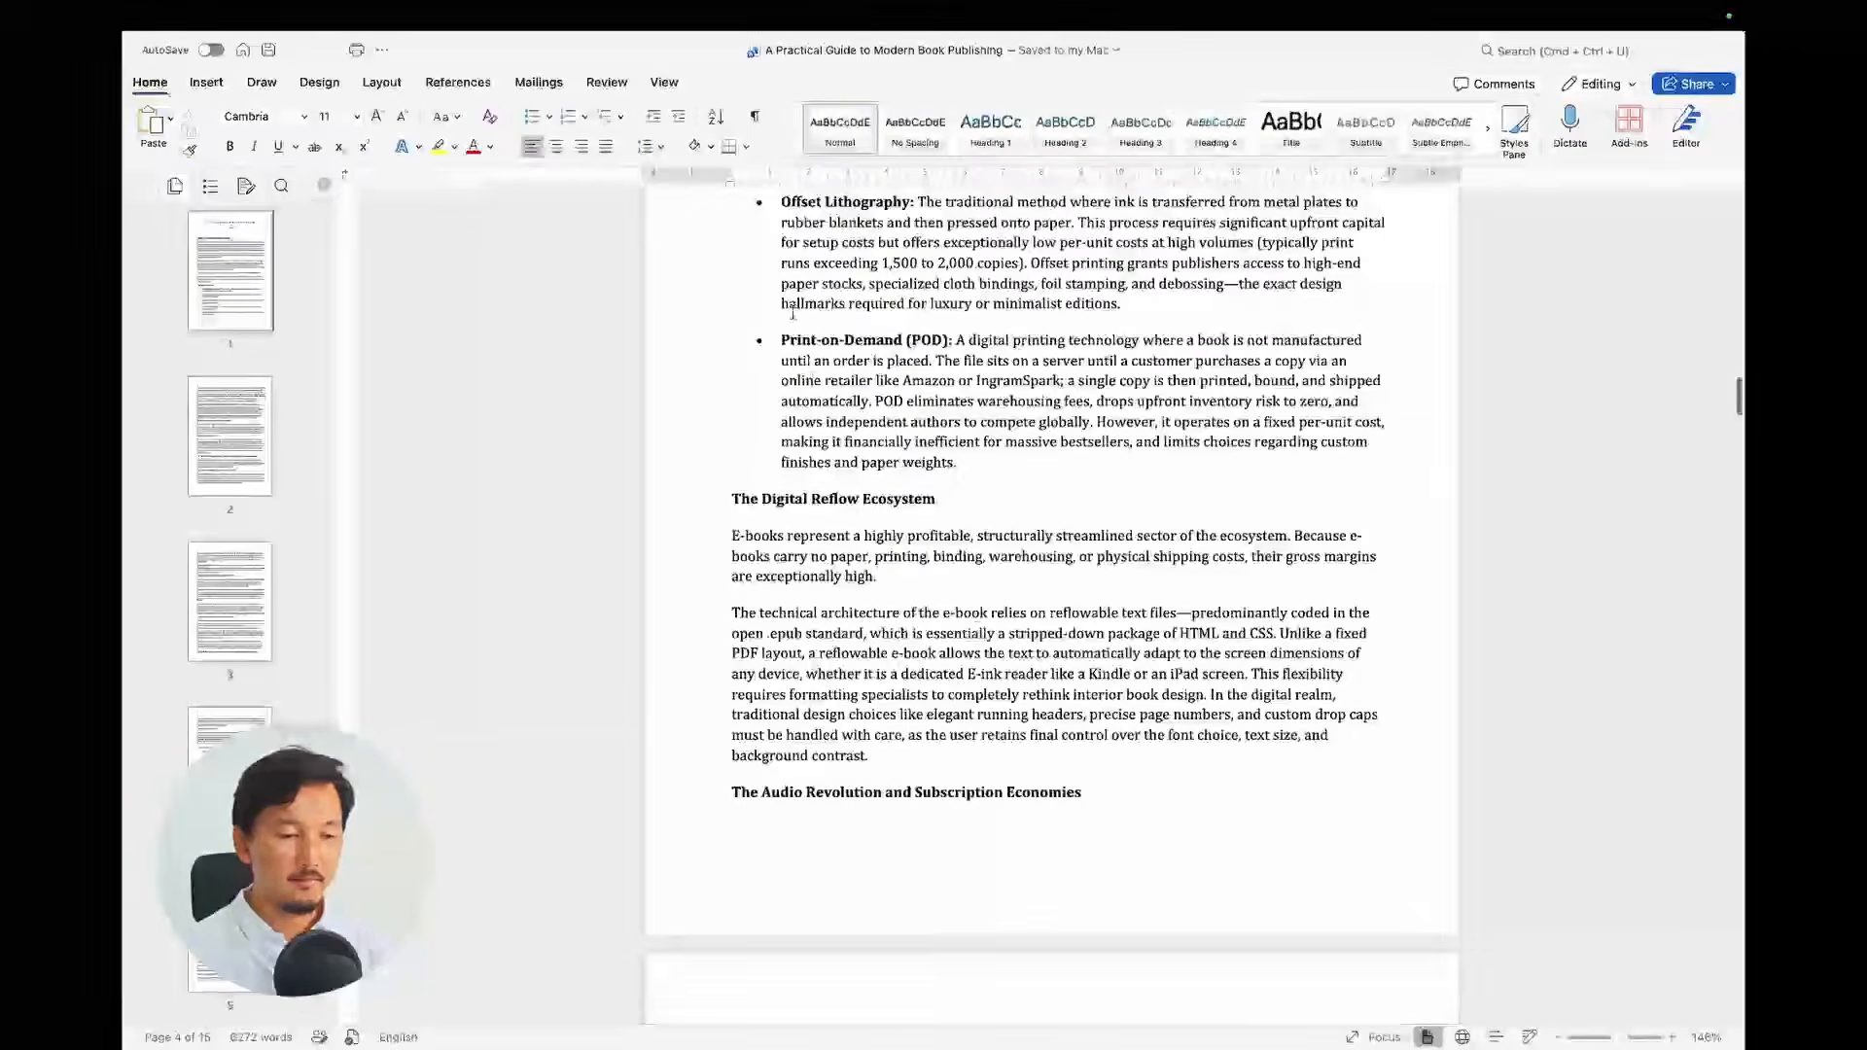
{"action": "scroll", "coordinate": [937, 380], "scroll_direction": "down", "scroll_amount": 8}
{"action": "scroll", "coordinate": [937, 379], "scroll_direction": "down", "scroll_amount": 20}
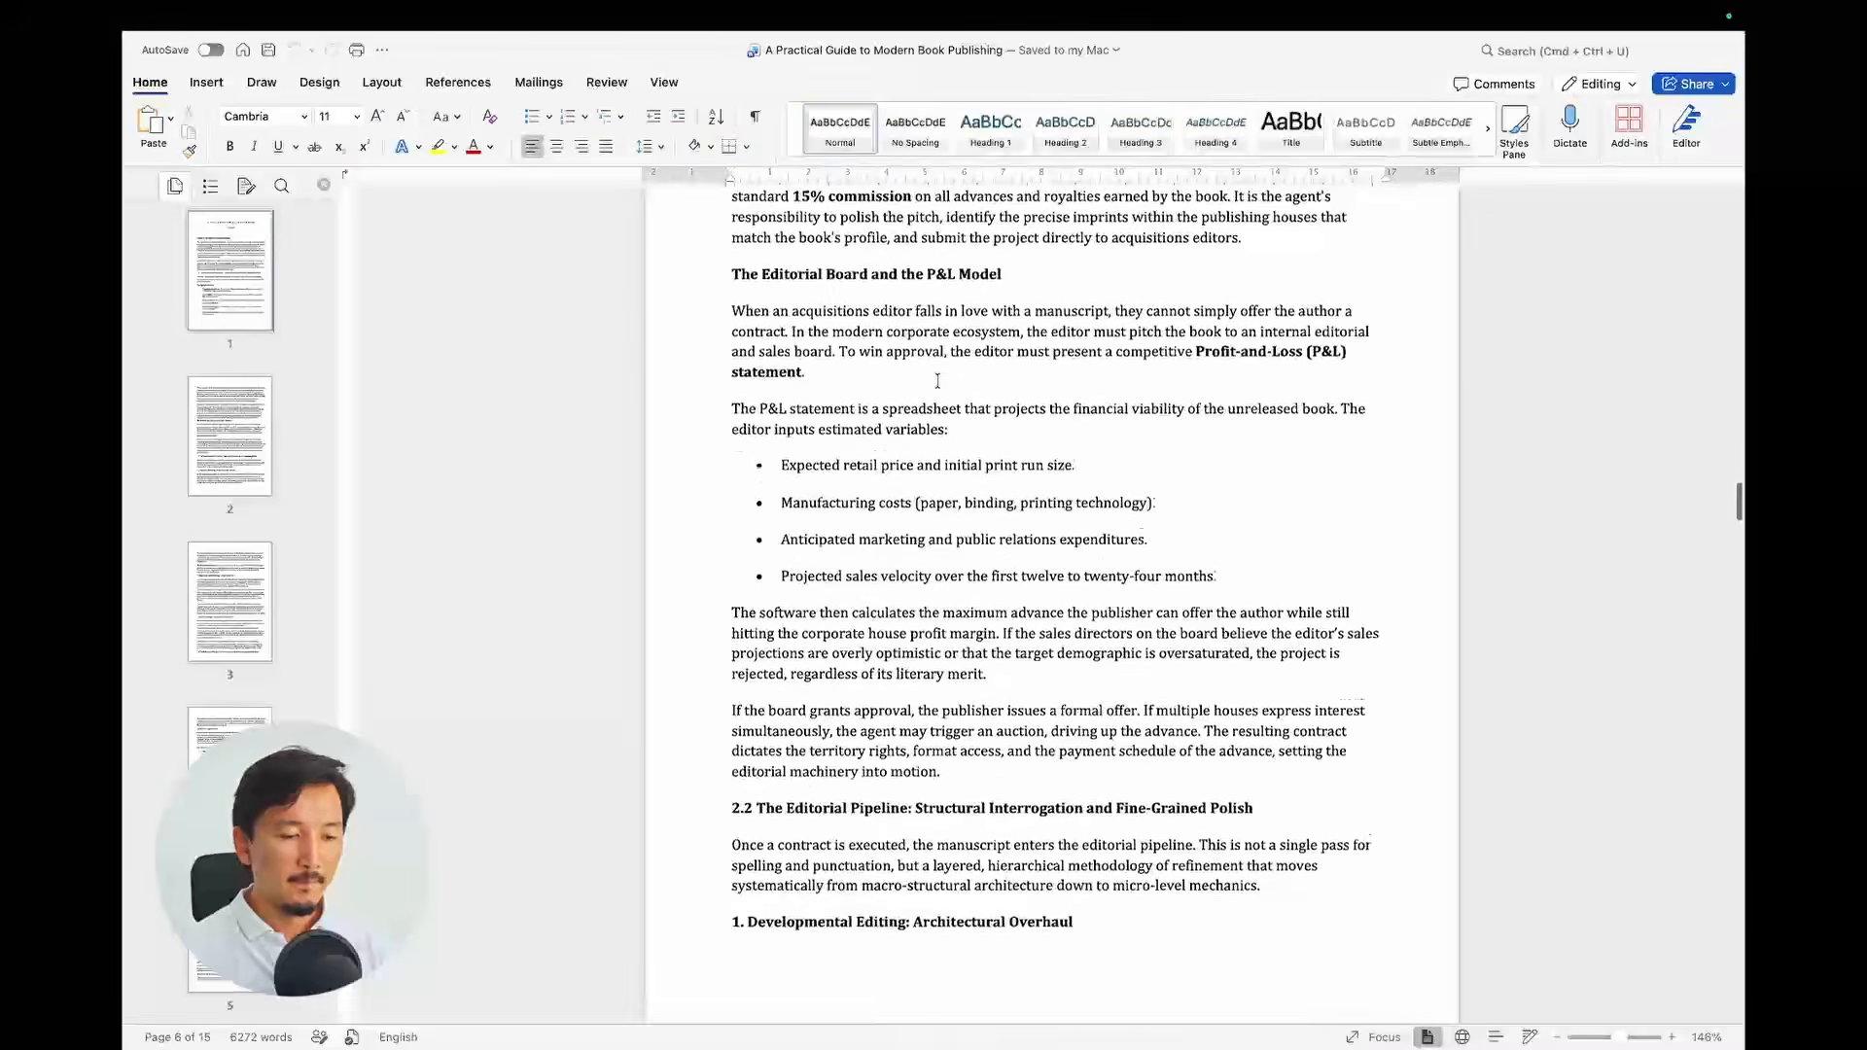
{"action": "scroll", "coordinate": [937, 380], "scroll_direction": "down", "scroll_amount": 10}
{"action": "scroll", "coordinate": [937, 409], "scroll_direction": "up", "scroll_amount": 20}
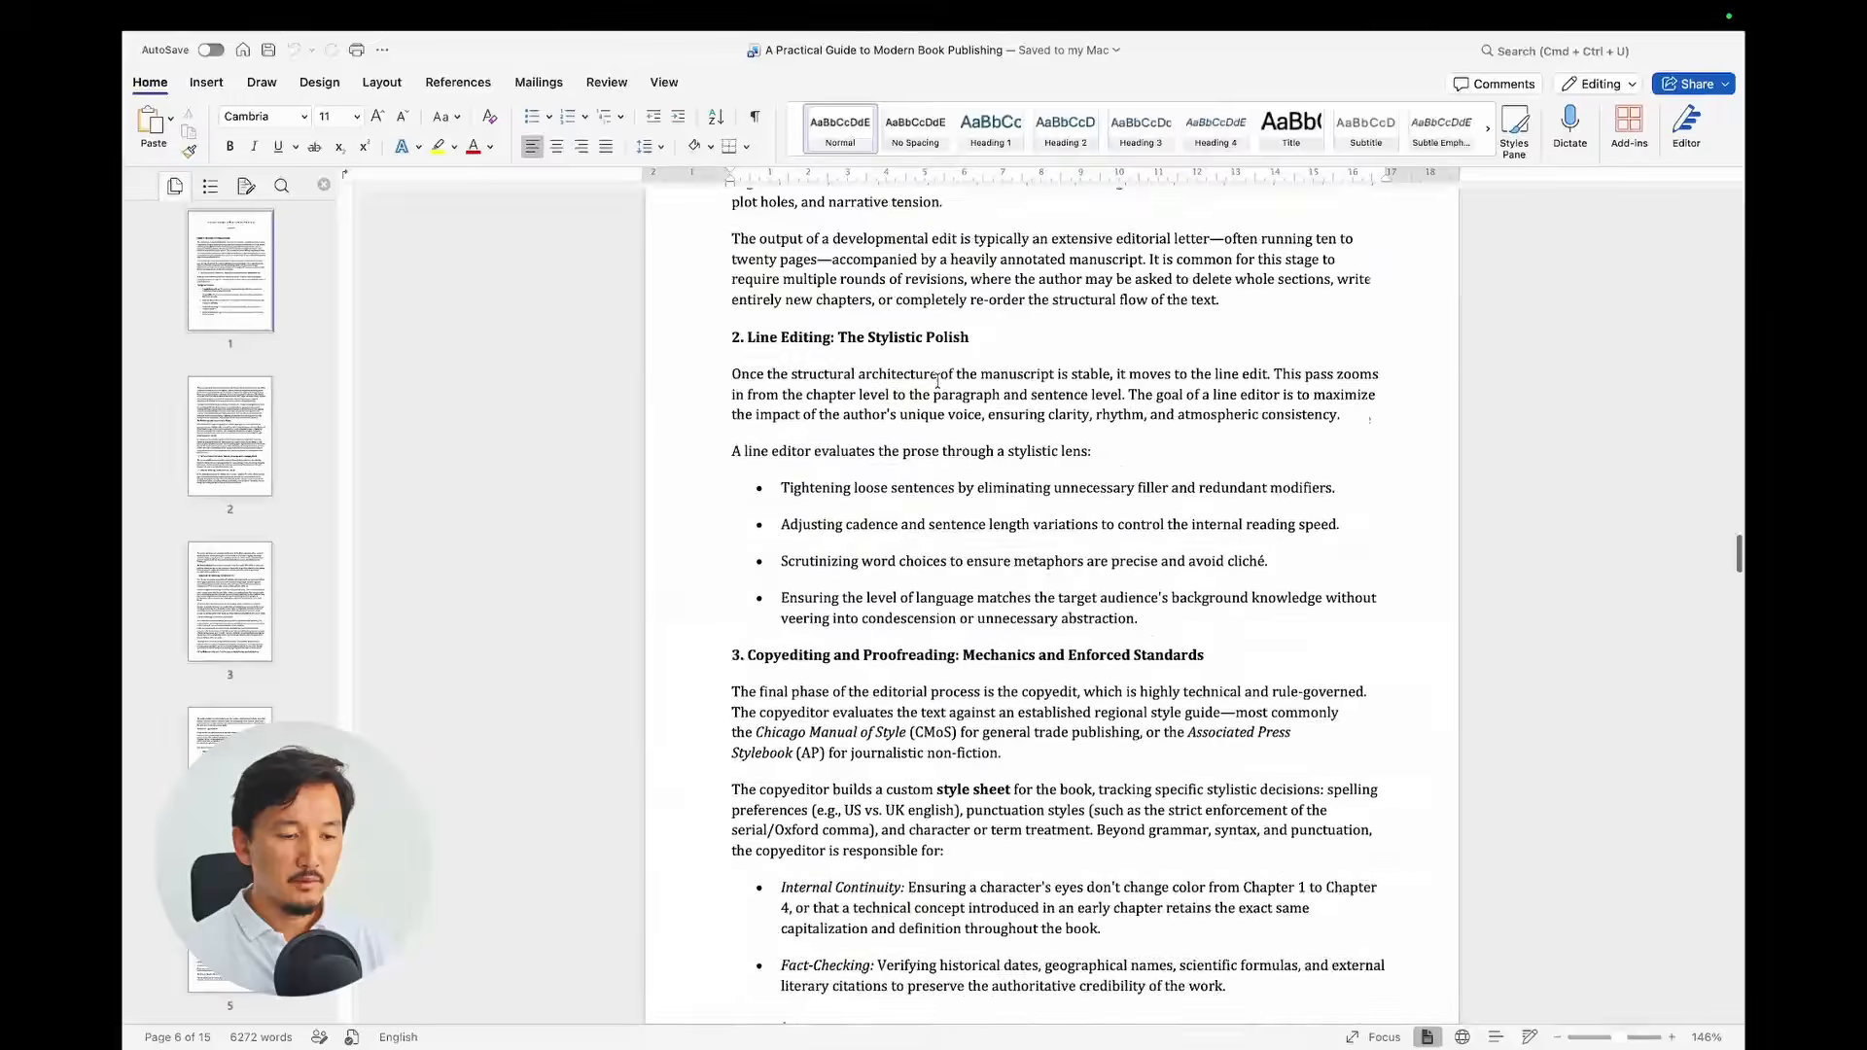
{"action": "scroll", "coordinate": [935, 487], "scroll_direction": "down", "scroll_amount": 8}
{"action": "scroll", "coordinate": [934, 487], "scroll_direction": "down", "scroll_amount": 6}
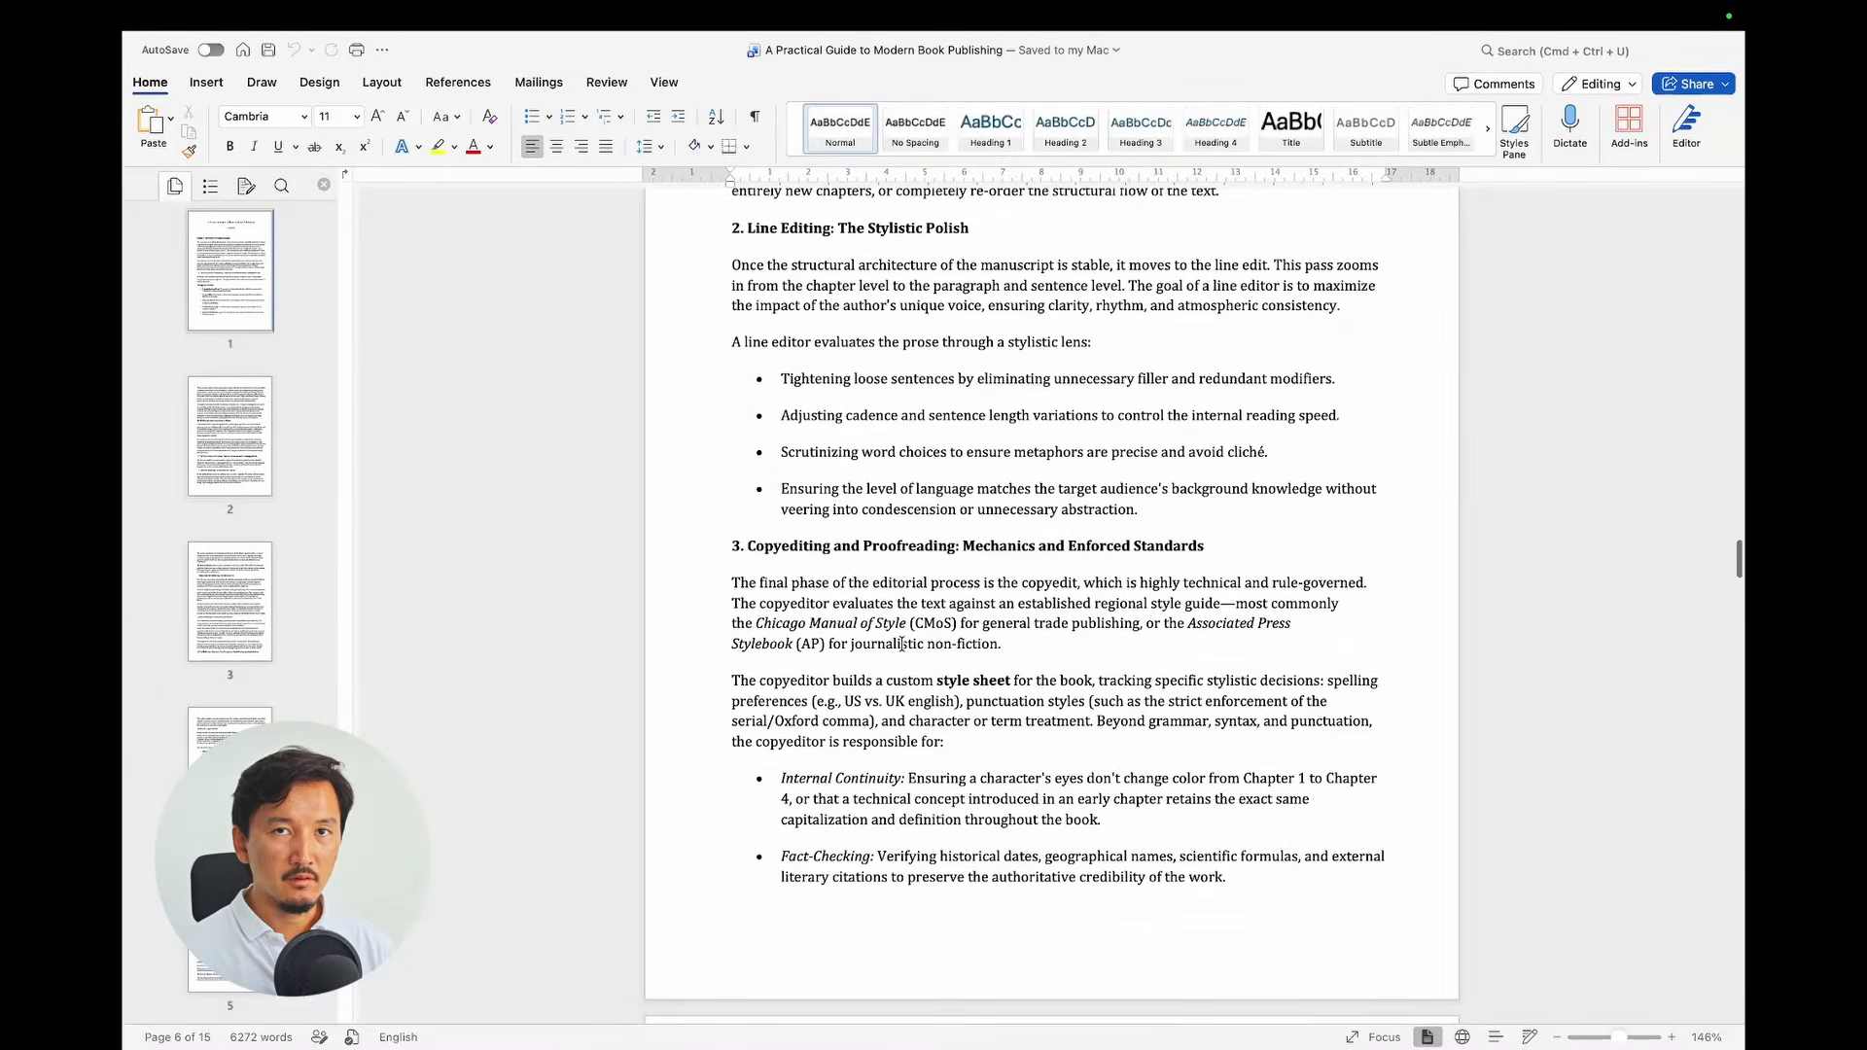
{"action": "scroll", "coordinate": [901, 644], "scroll_direction": "down", "scroll_amount": 8}
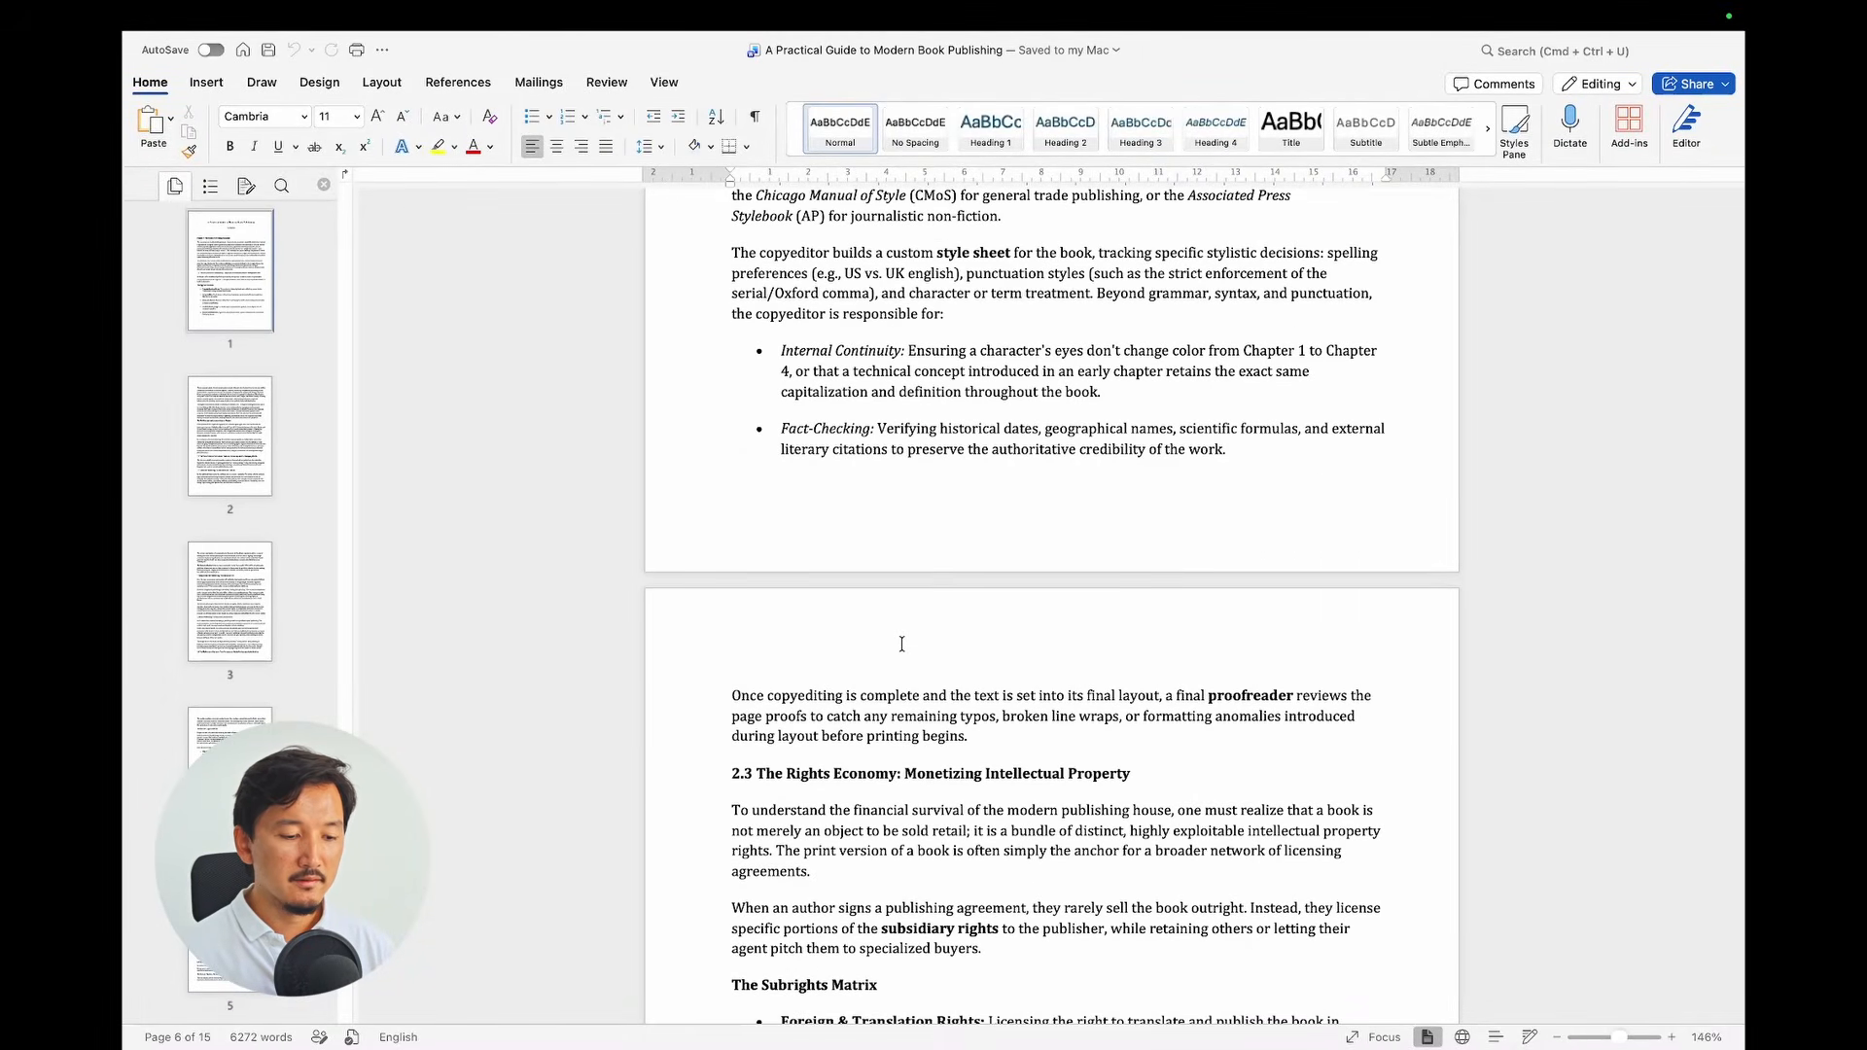
{"action": "scroll", "coordinate": [901, 644], "scroll_direction": "down", "scroll_amount": 20}
{"action": "scroll", "coordinate": [901, 643], "scroll_direction": "up", "scroll_amount": 9}
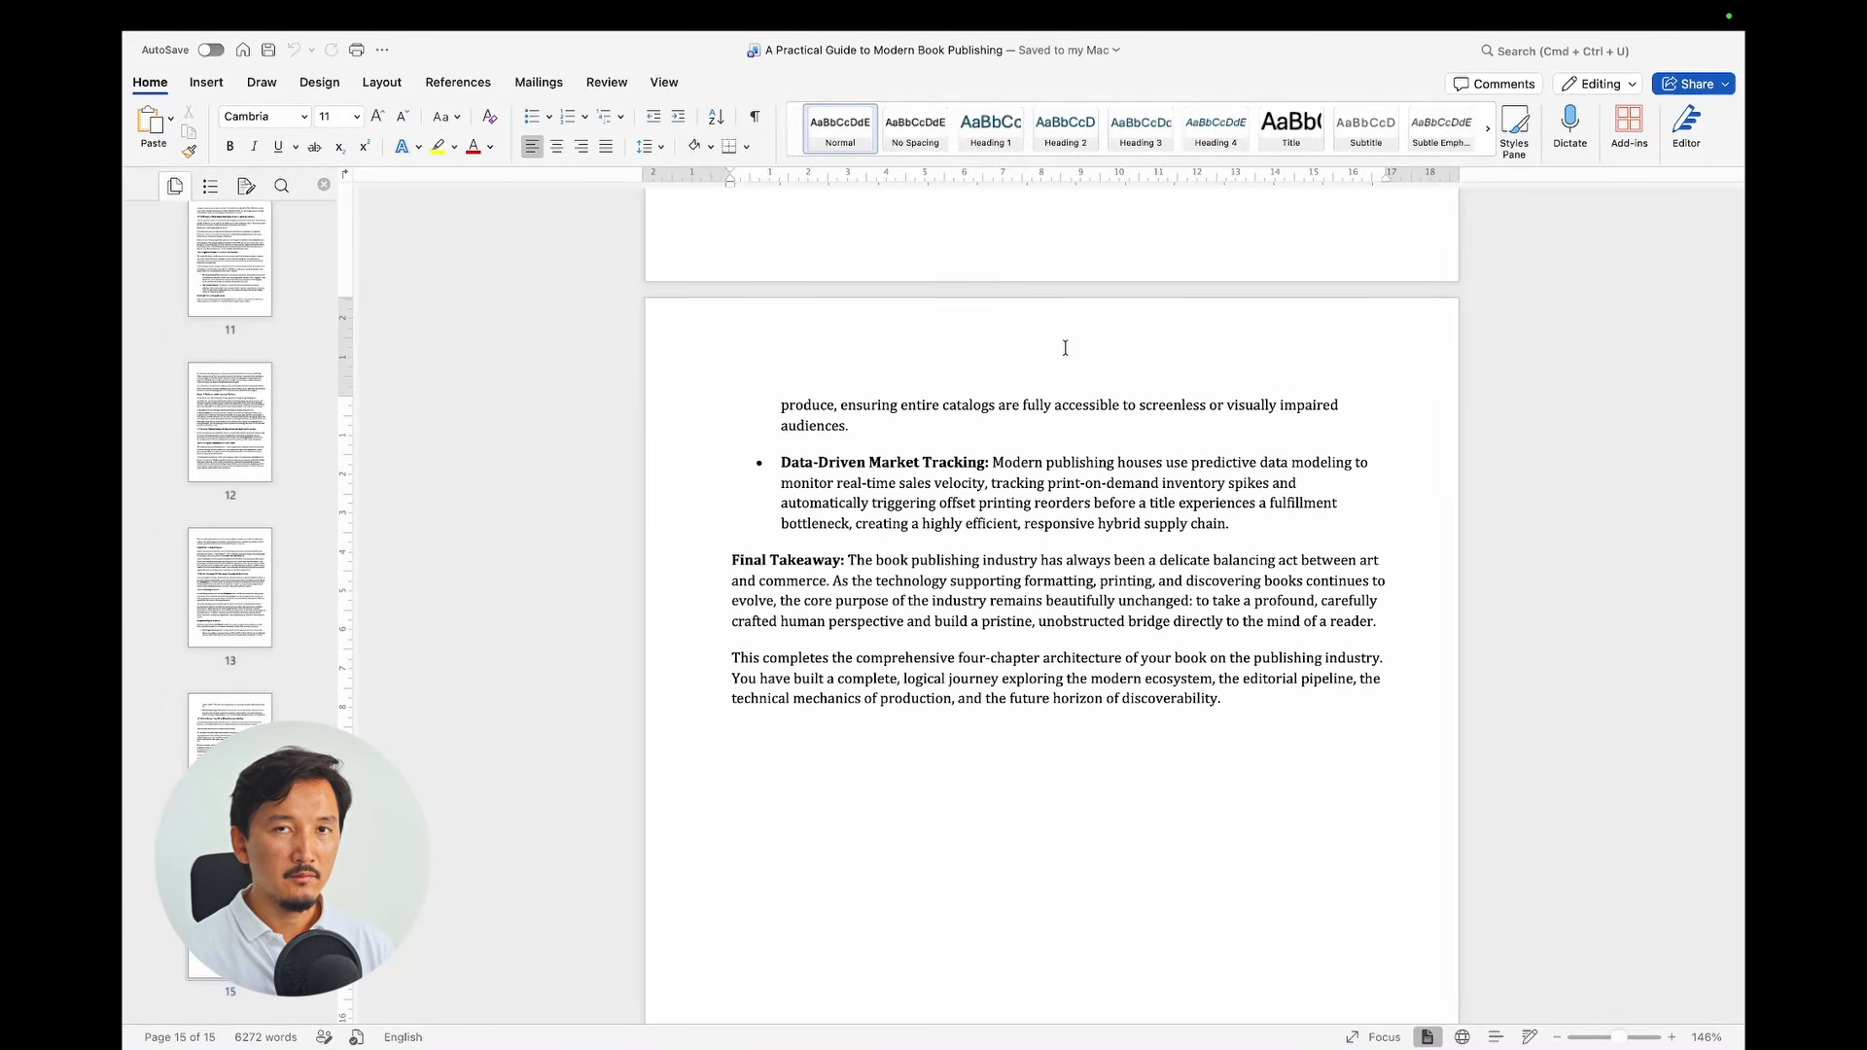
{"action": "key", "text": "ctrl+Left"}
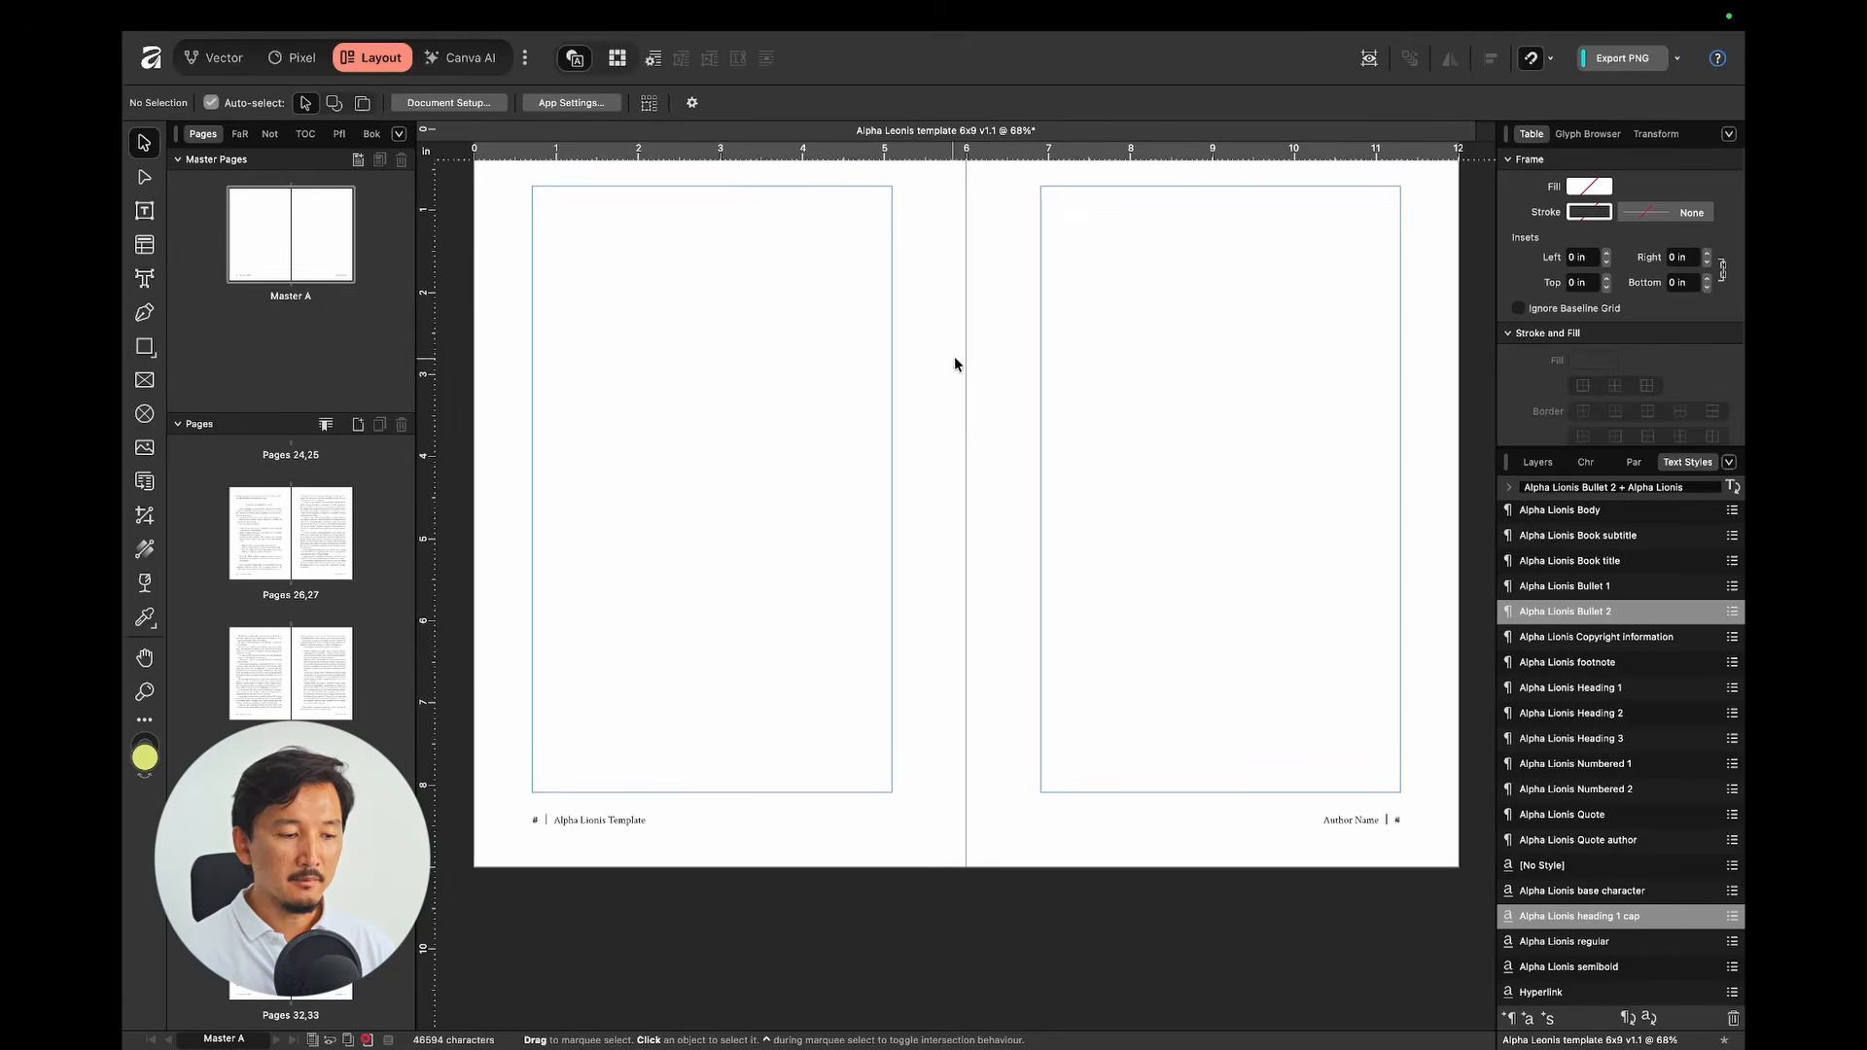
Step: Open the pages 2–3 spread and inspect where the page-1 text frame's text flows
{"action": "scroll", "coordinate": [360, 515], "scroll_direction": "down", "scroll_amount": 5}
{"action": "scroll", "coordinate": [360, 515], "scroll_direction": "up", "scroll_amount": 15}
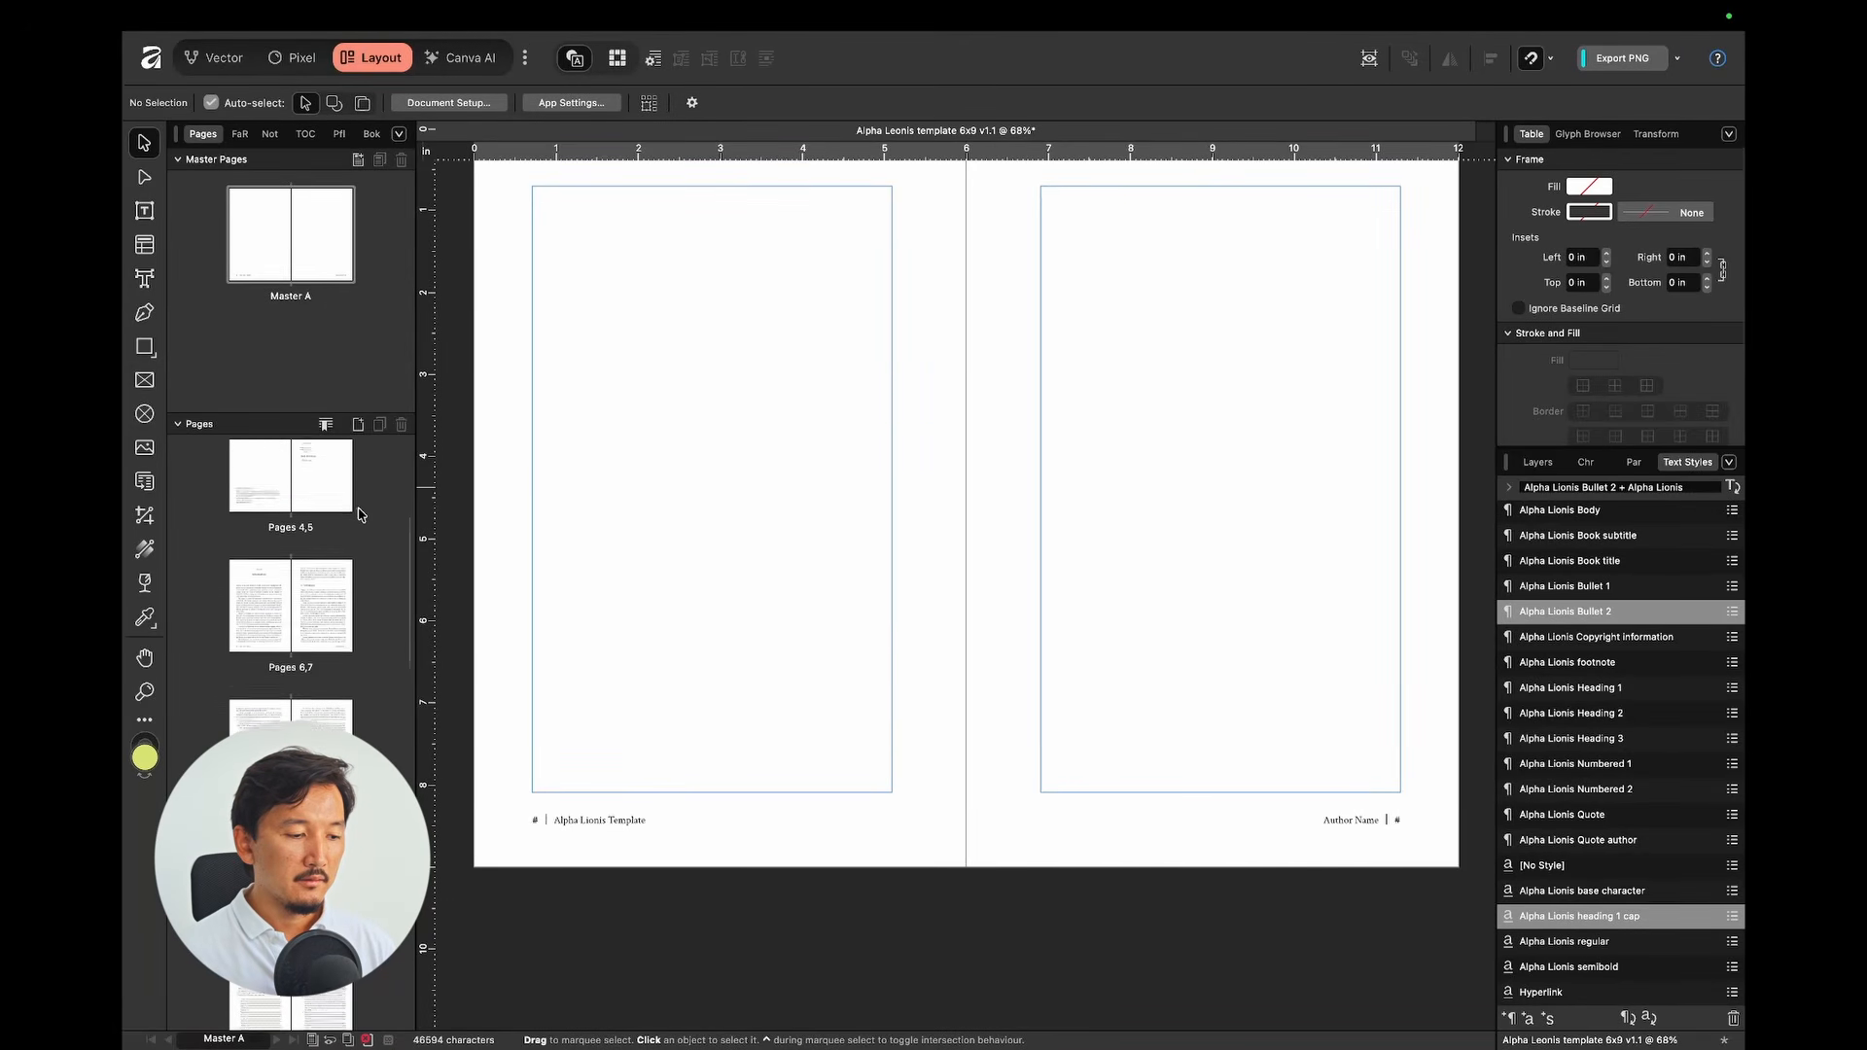
{"action": "double_click", "coordinate": [321, 638]}
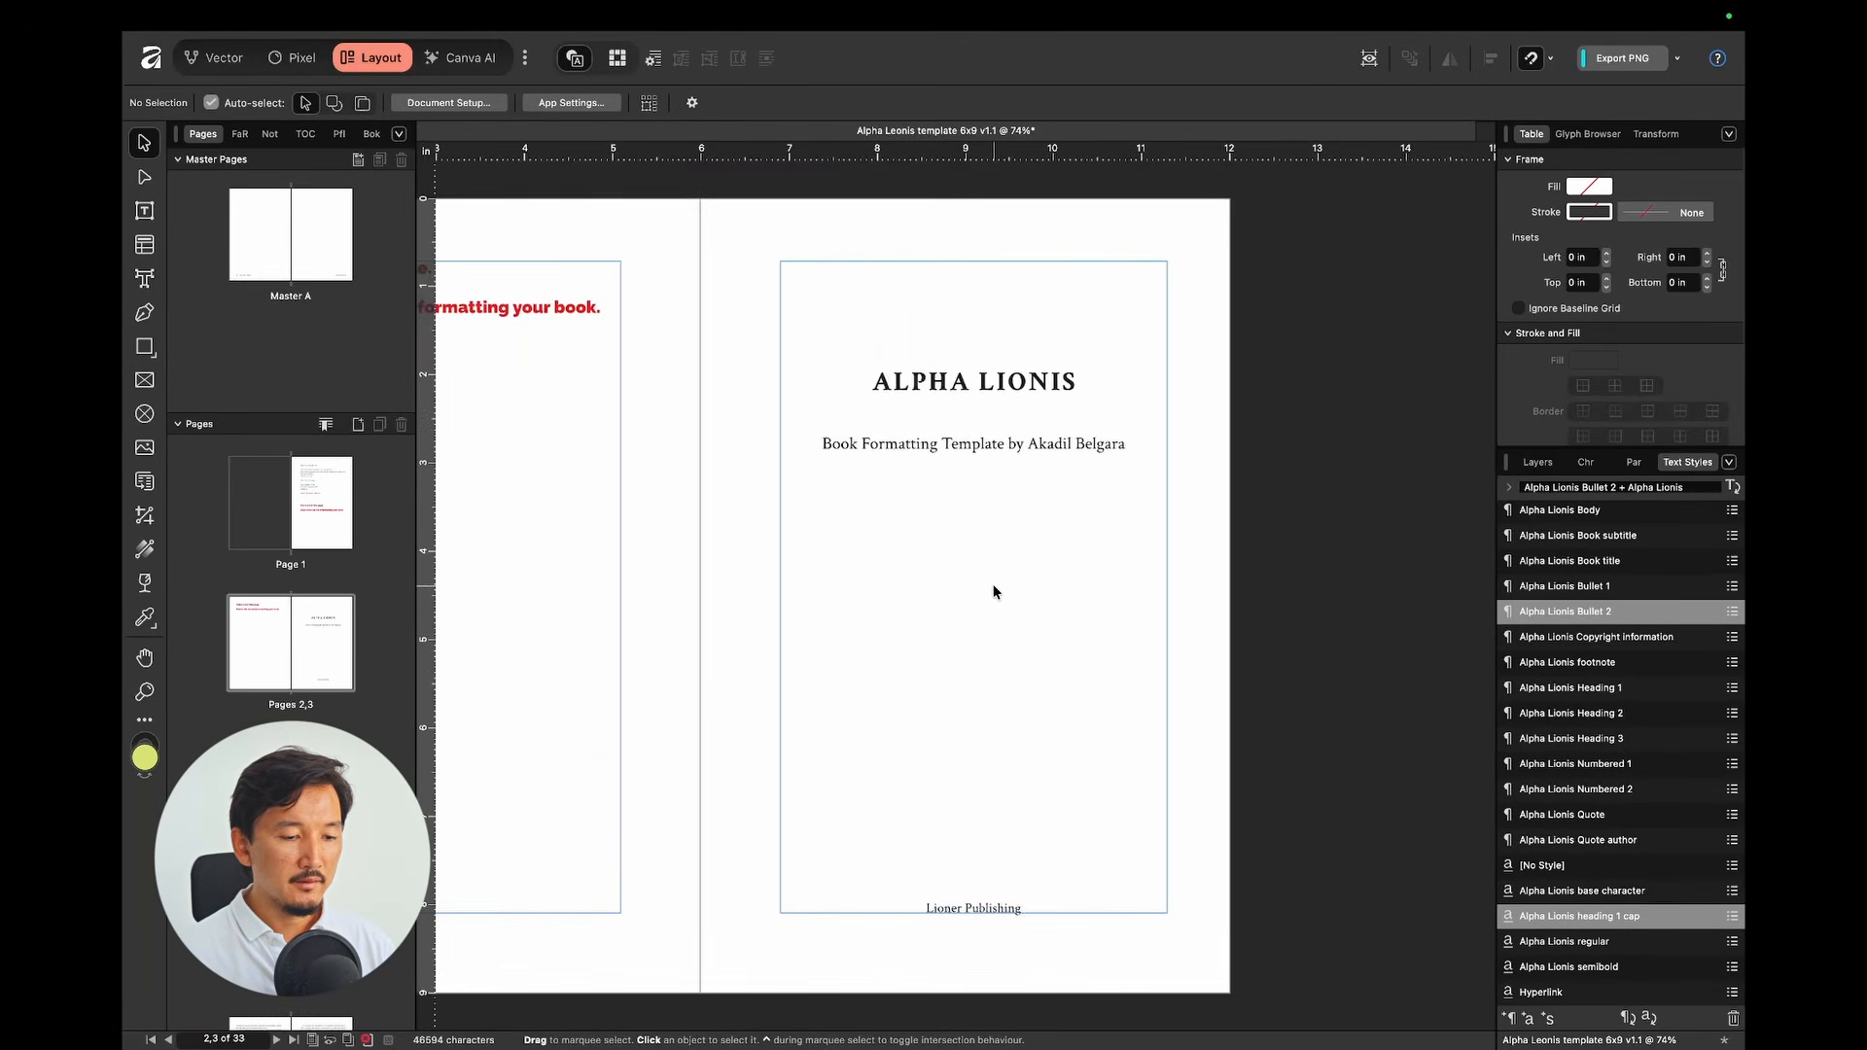
{"action": "scroll", "coordinate": [996, 590], "scroll_direction": "down", "scroll_amount": 5}
{"action": "scroll", "coordinate": [997, 588], "scroll_direction": "up", "scroll_amount": 10}
{"action": "left_click", "coordinate": [993, 485]}
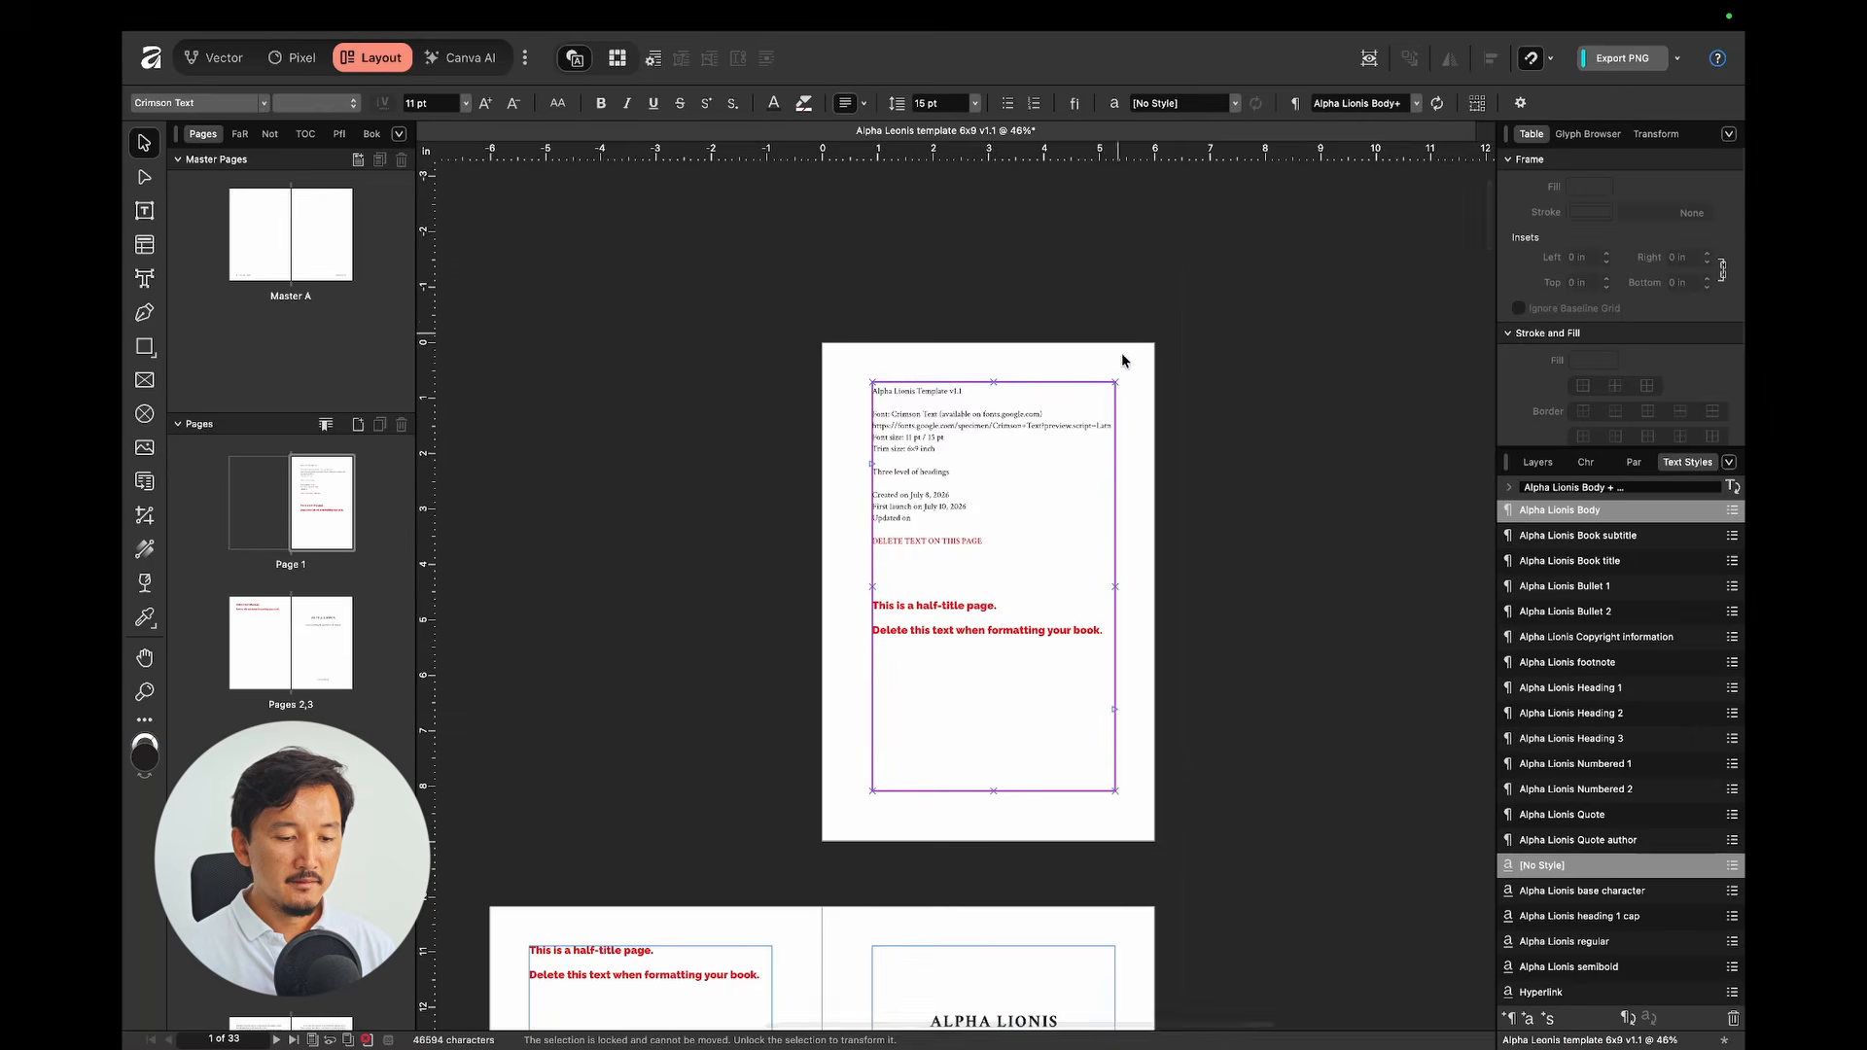
{"action": "scroll", "coordinate": [1122, 352], "scroll_direction": "down", "scroll_amount": 2}
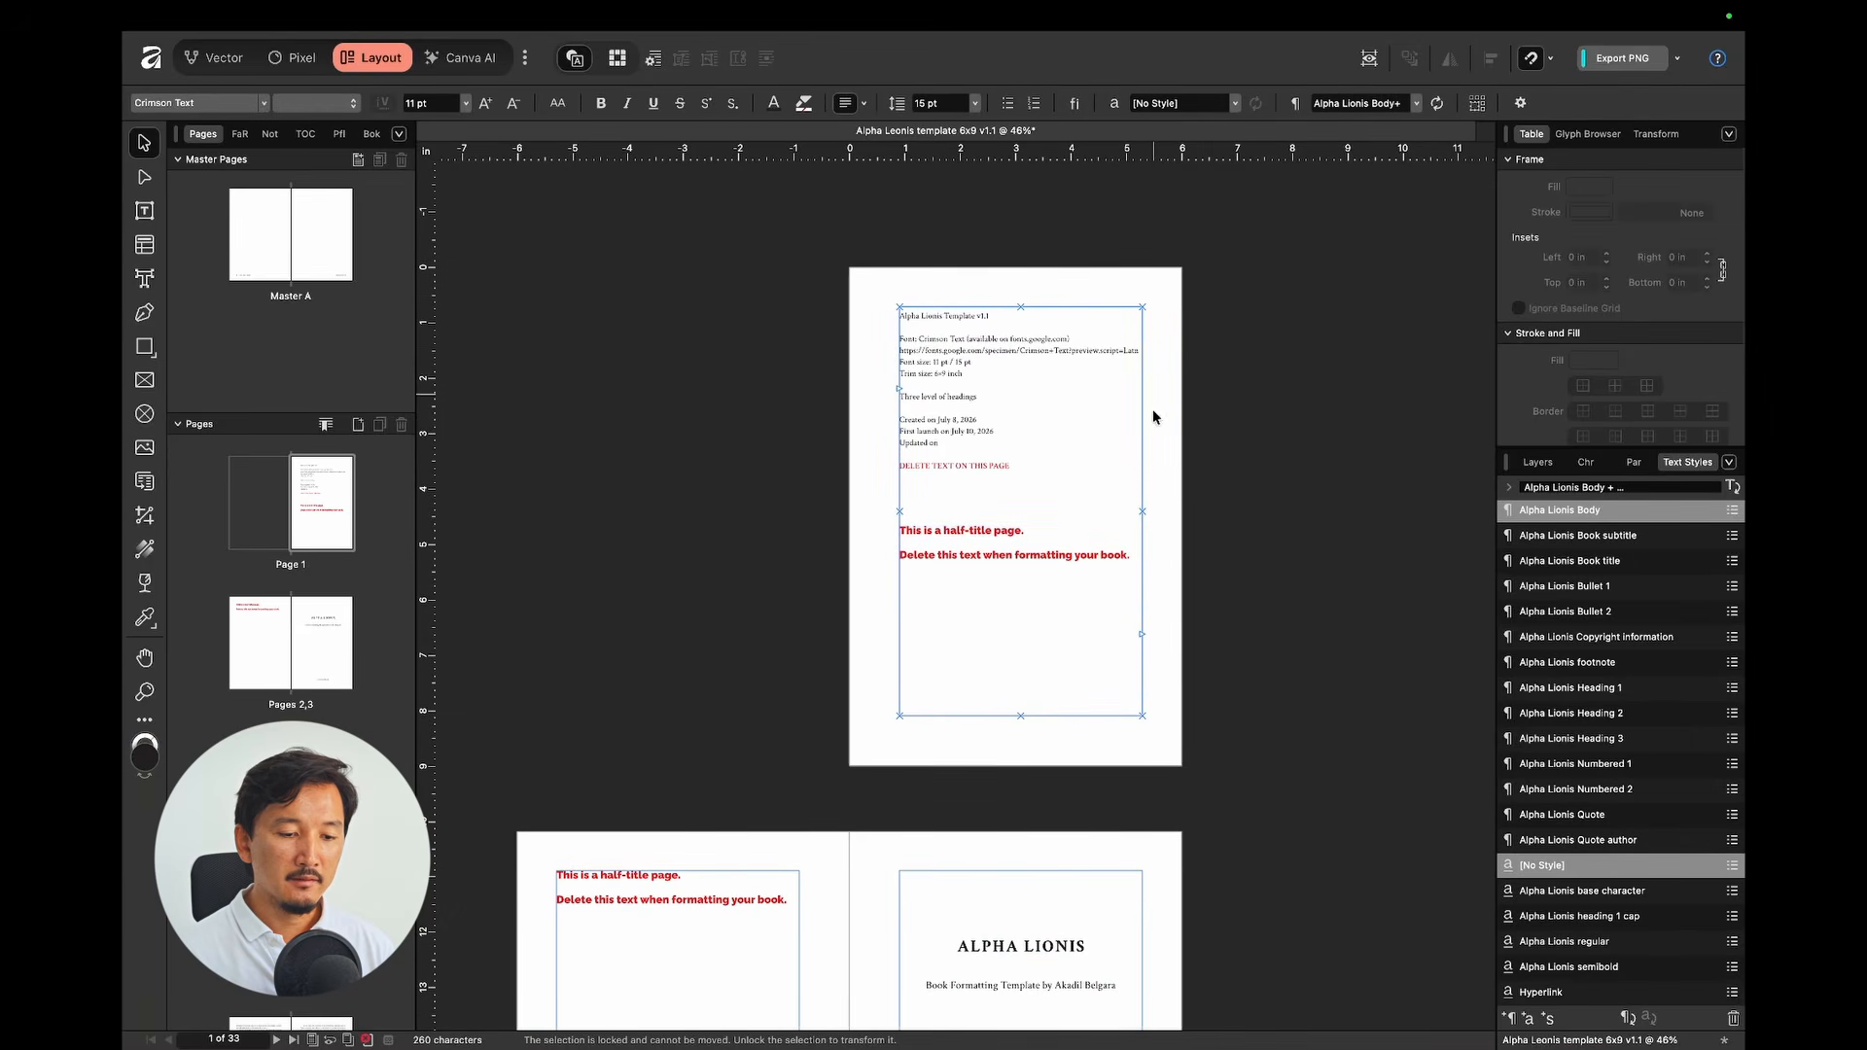
{"action": "scroll", "coordinate": [1181, 707], "scroll_direction": "down", "scroll_amount": 7}
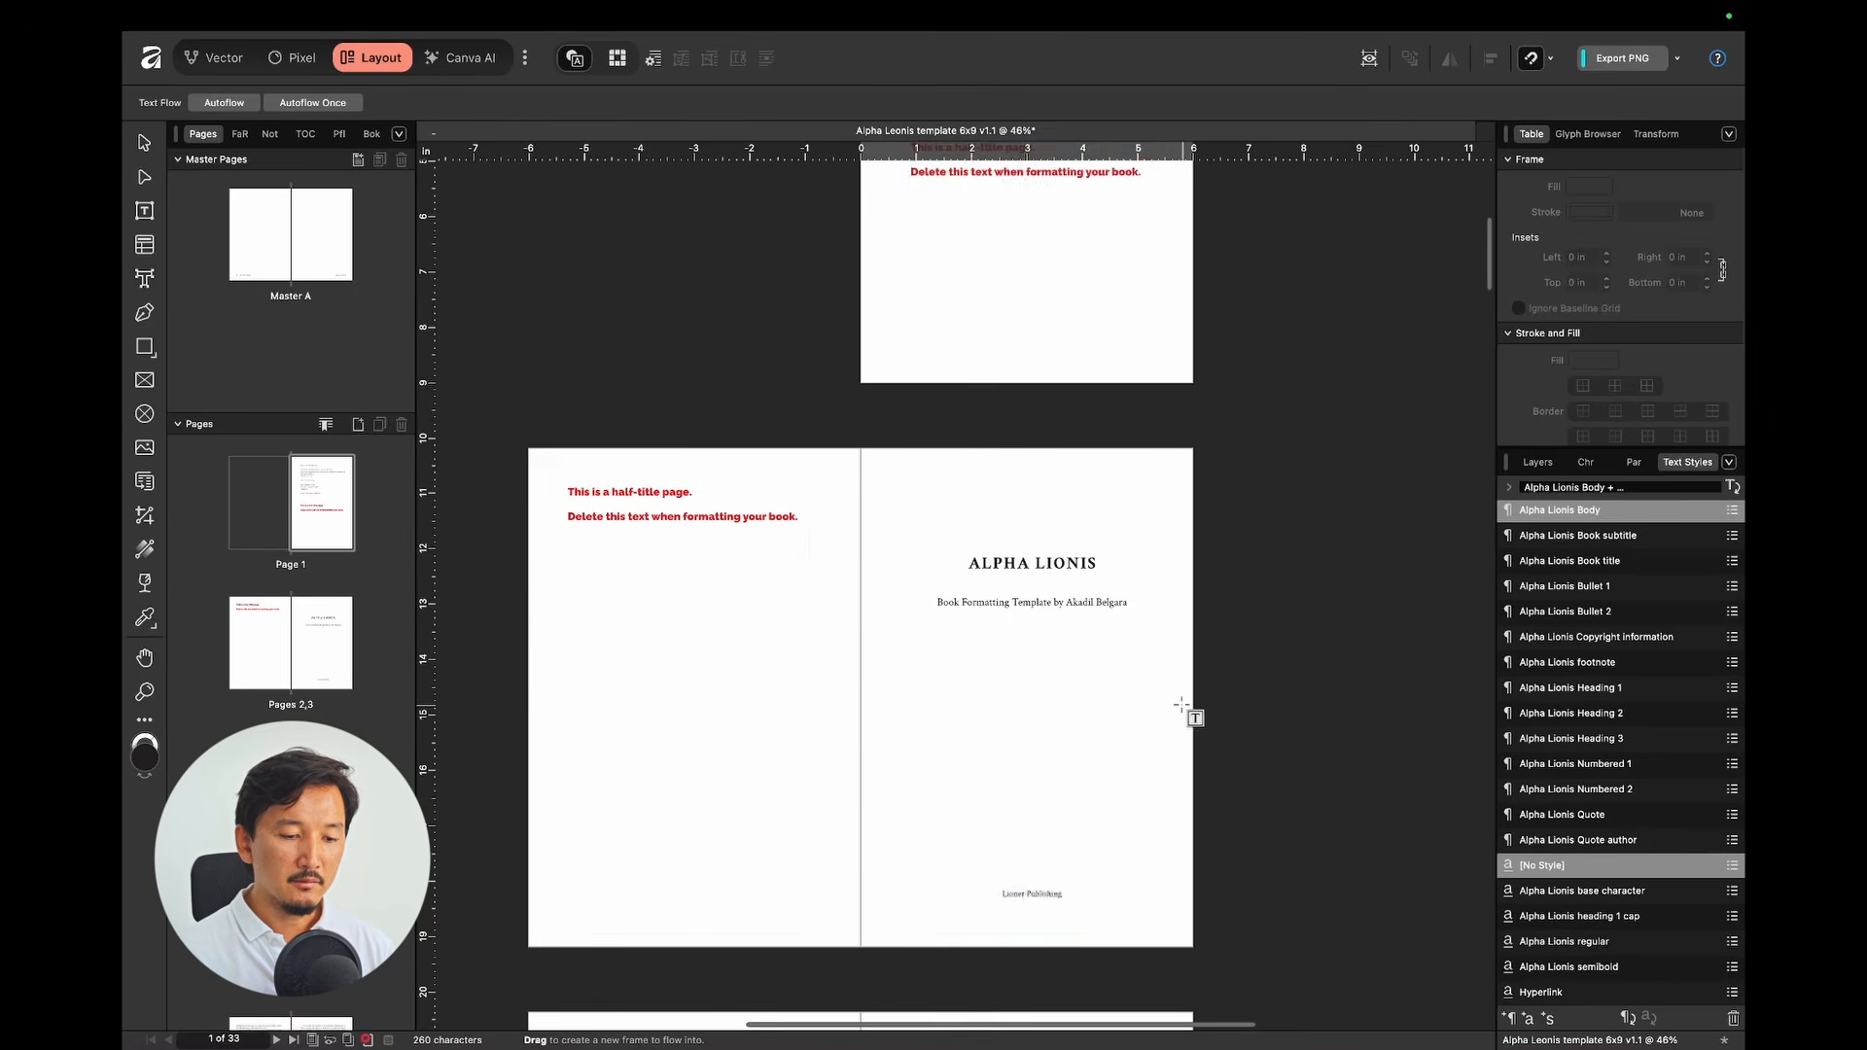
{"action": "key", "text": "Escape"}
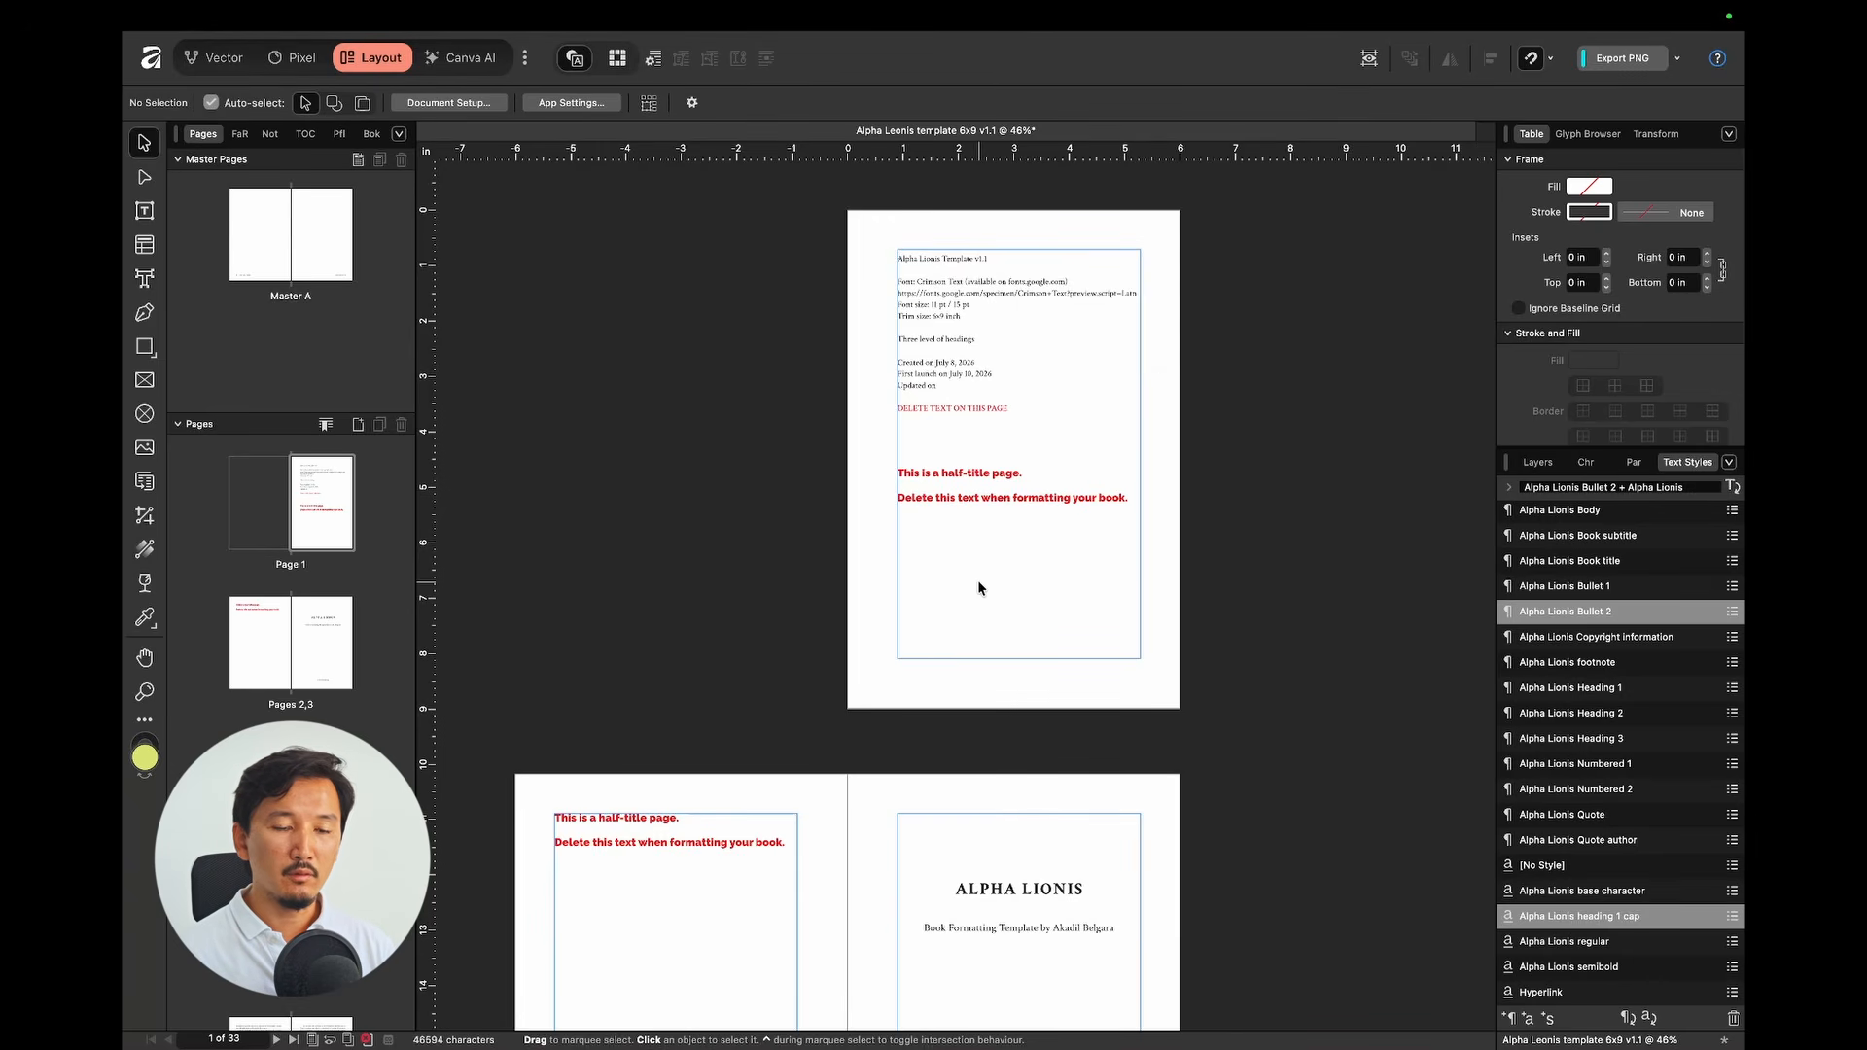
{"action": "scroll", "coordinate": [1027, 294], "scroll_direction": "down", "scroll_amount": 1}
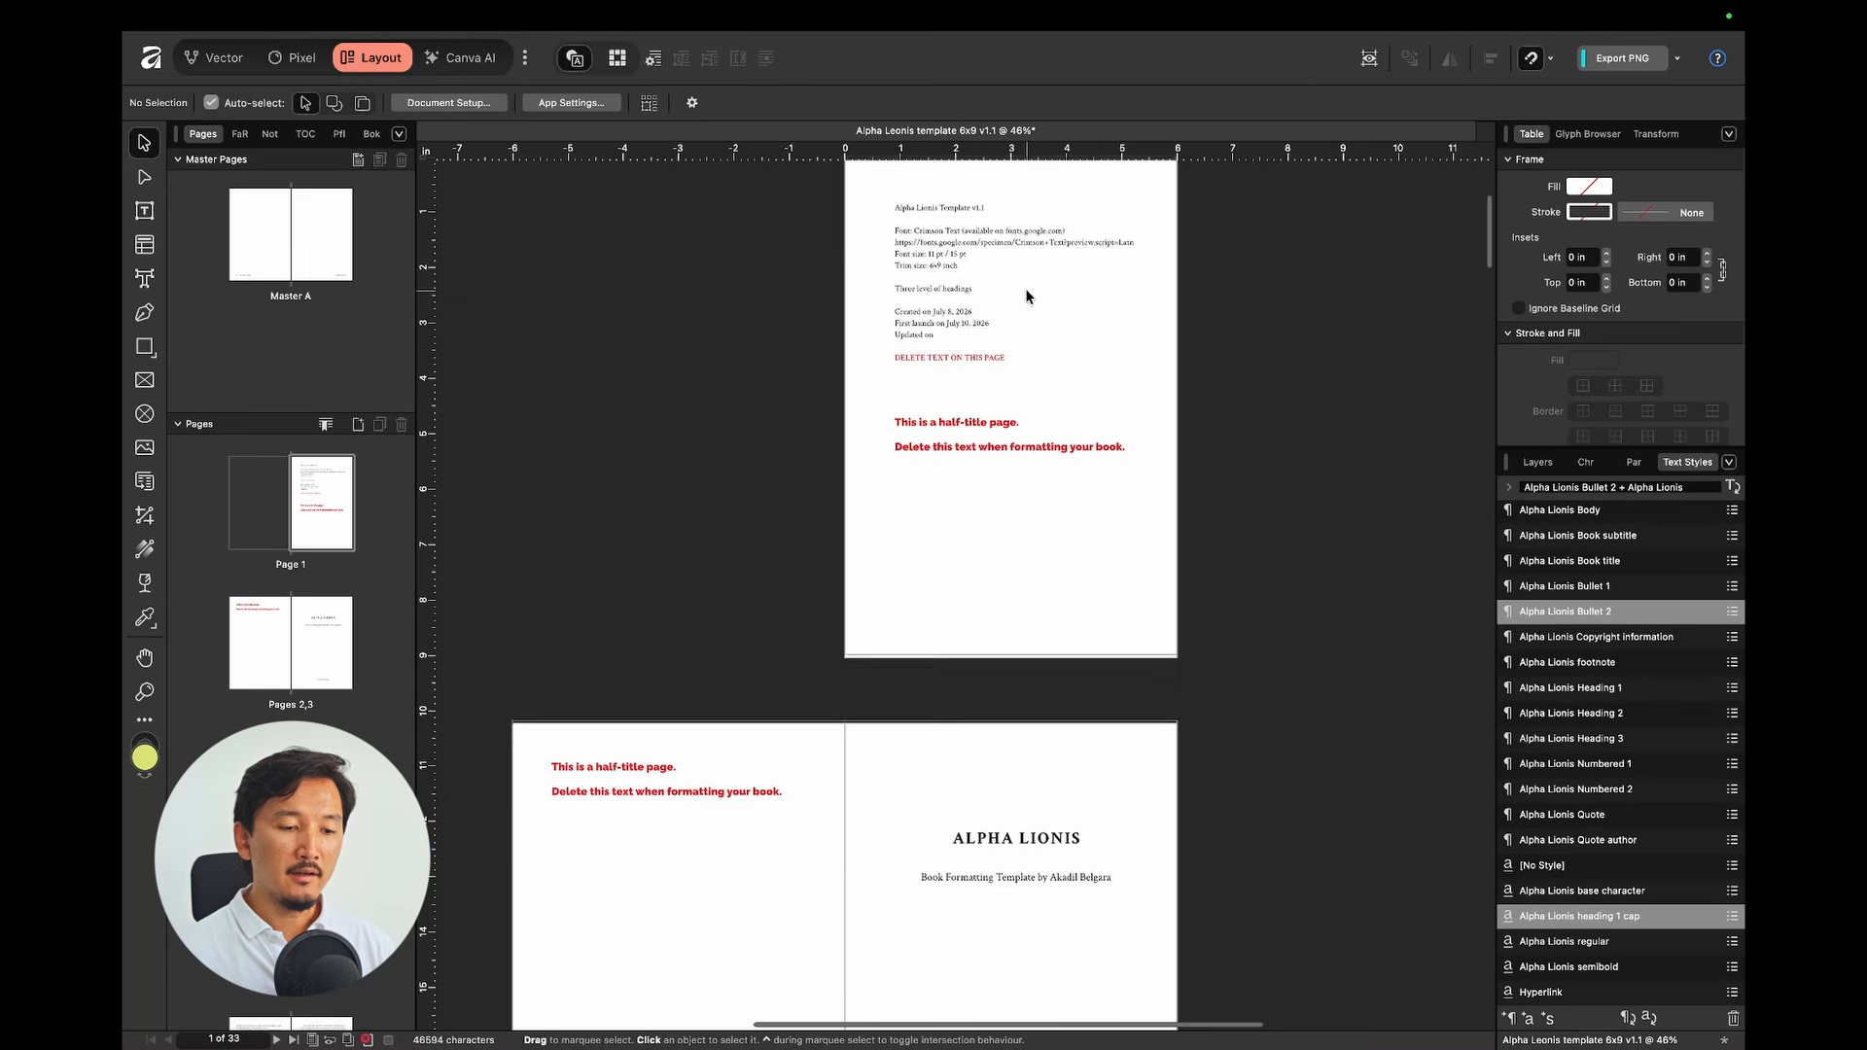
{"action": "left_click", "coordinate": [1055, 346]}
{"action": "left_click", "coordinate": [1139, 525]}
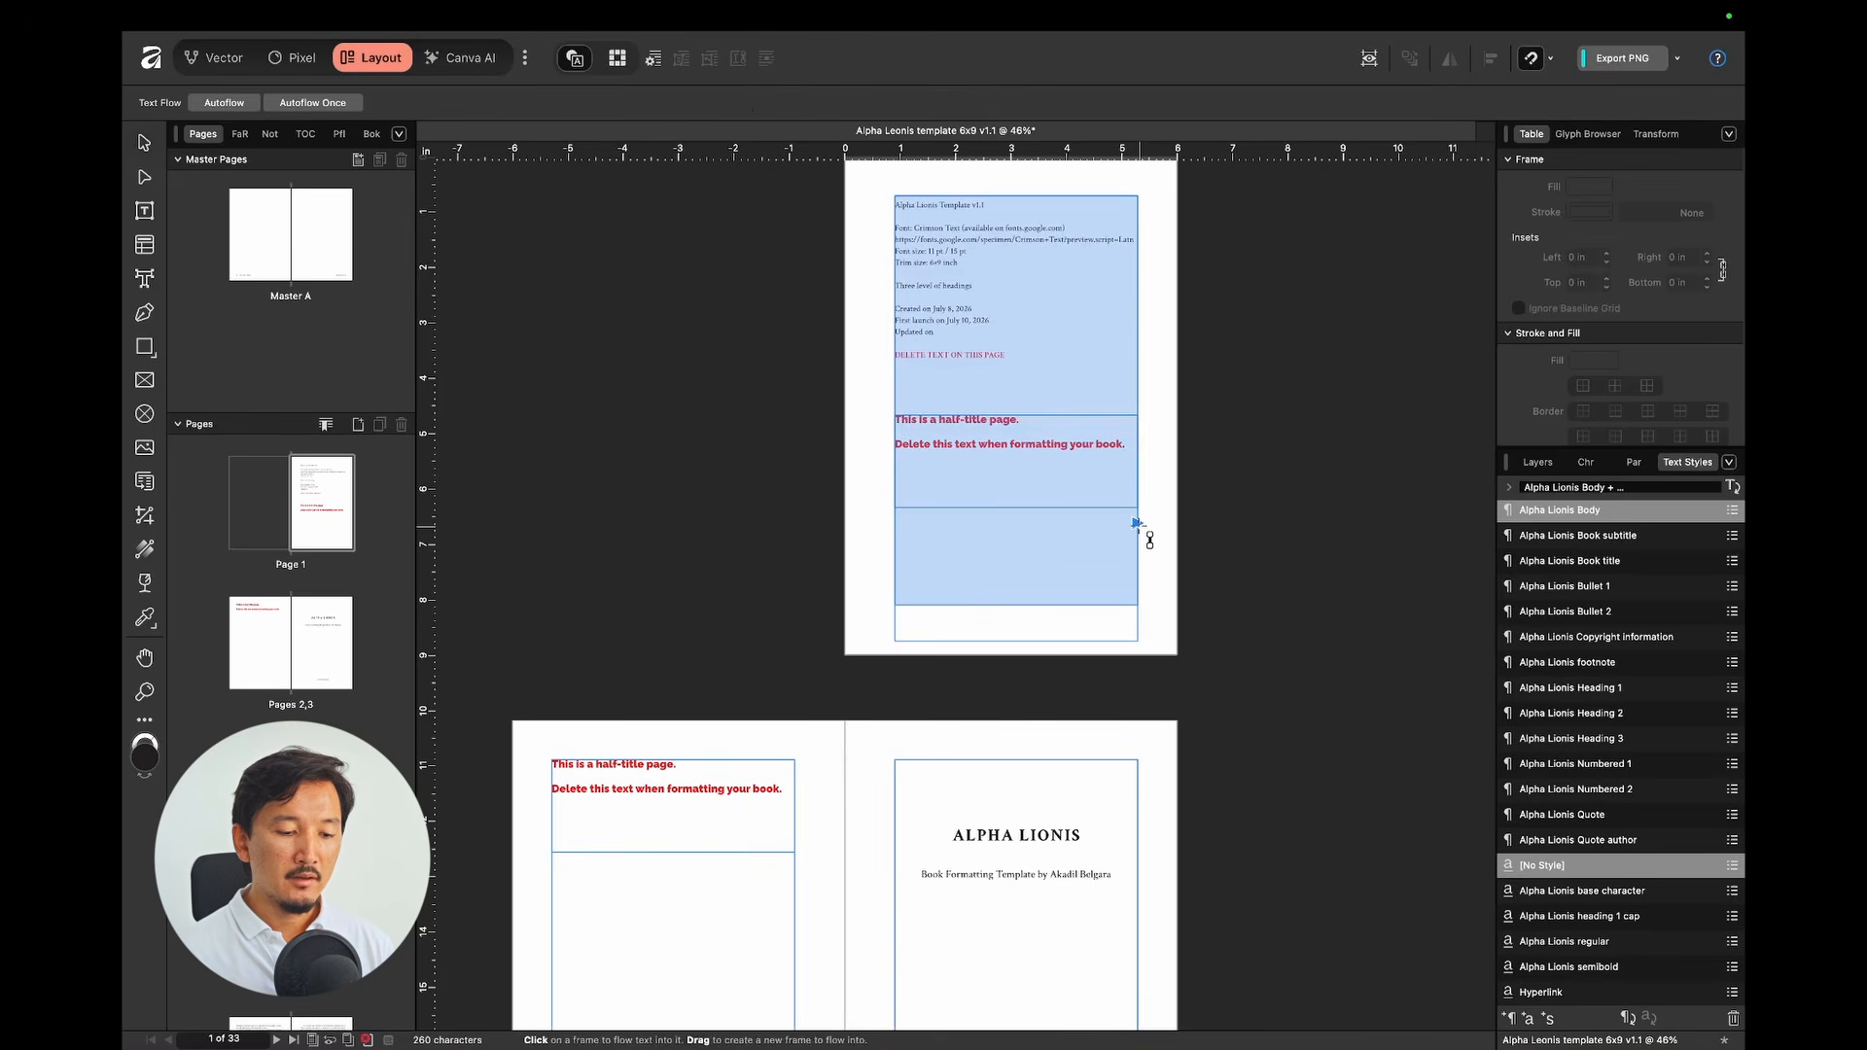
{"action": "scroll", "coordinate": [903, 848], "scroll_direction": "down", "scroll_amount": 6}
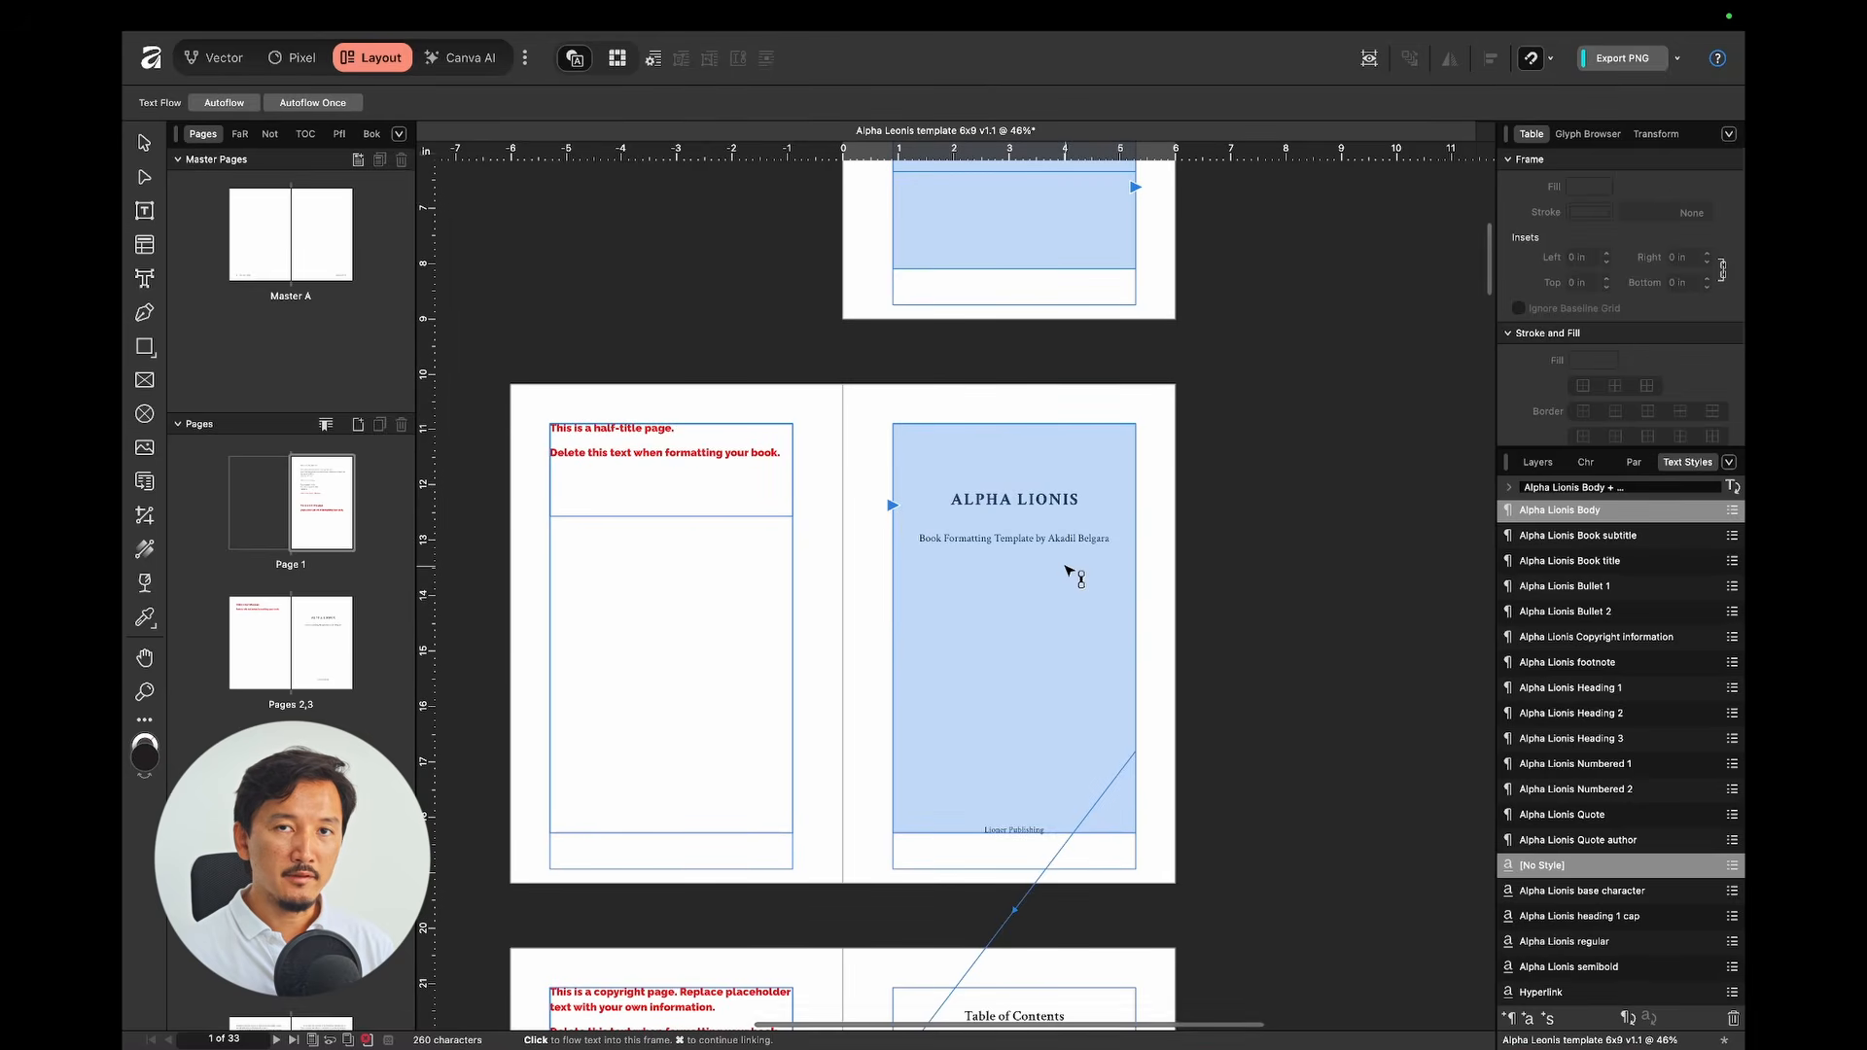
{"action": "key", "text": "Escape"}
{"action": "scroll", "coordinate": [1129, 476], "scroll_direction": "up", "scroll_amount": 6}
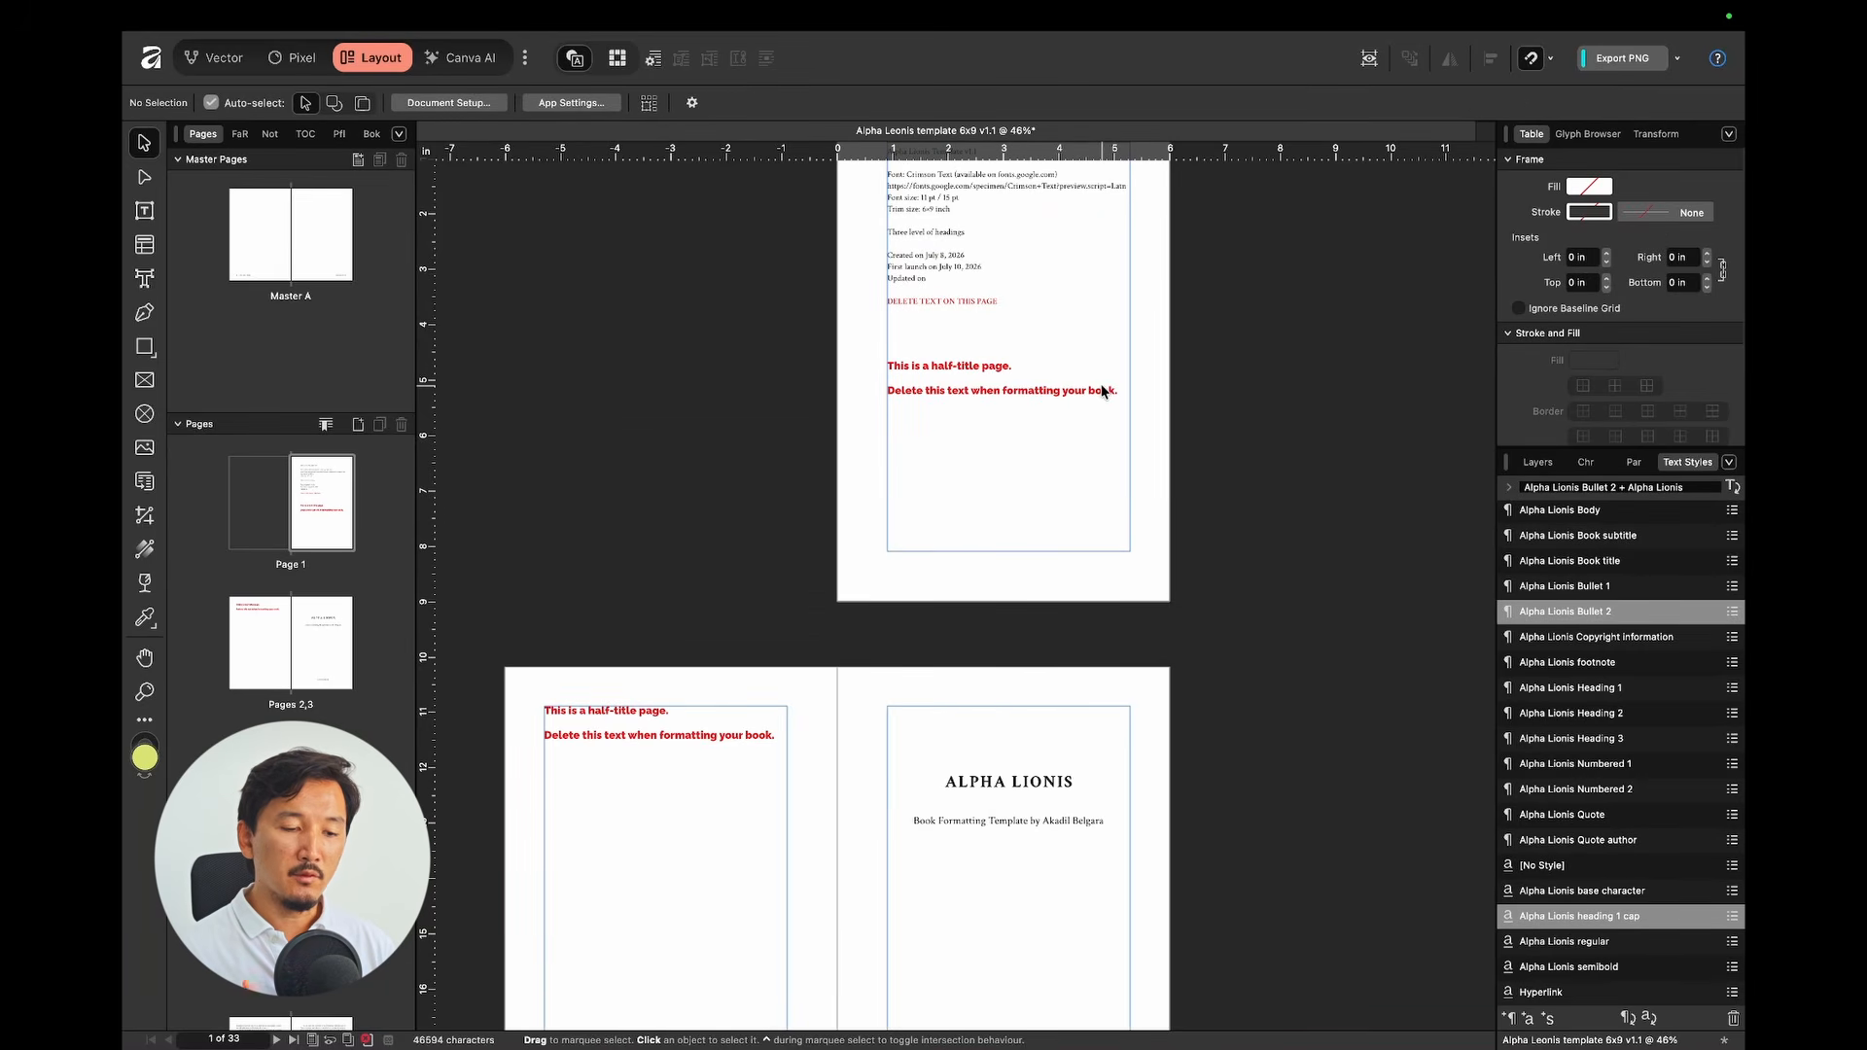
Step: Check the title page frame's text flow, then select the copyright page's text frame
{"action": "scroll", "coordinate": [1103, 392], "scroll_direction": "down", "scroll_amount": 5}
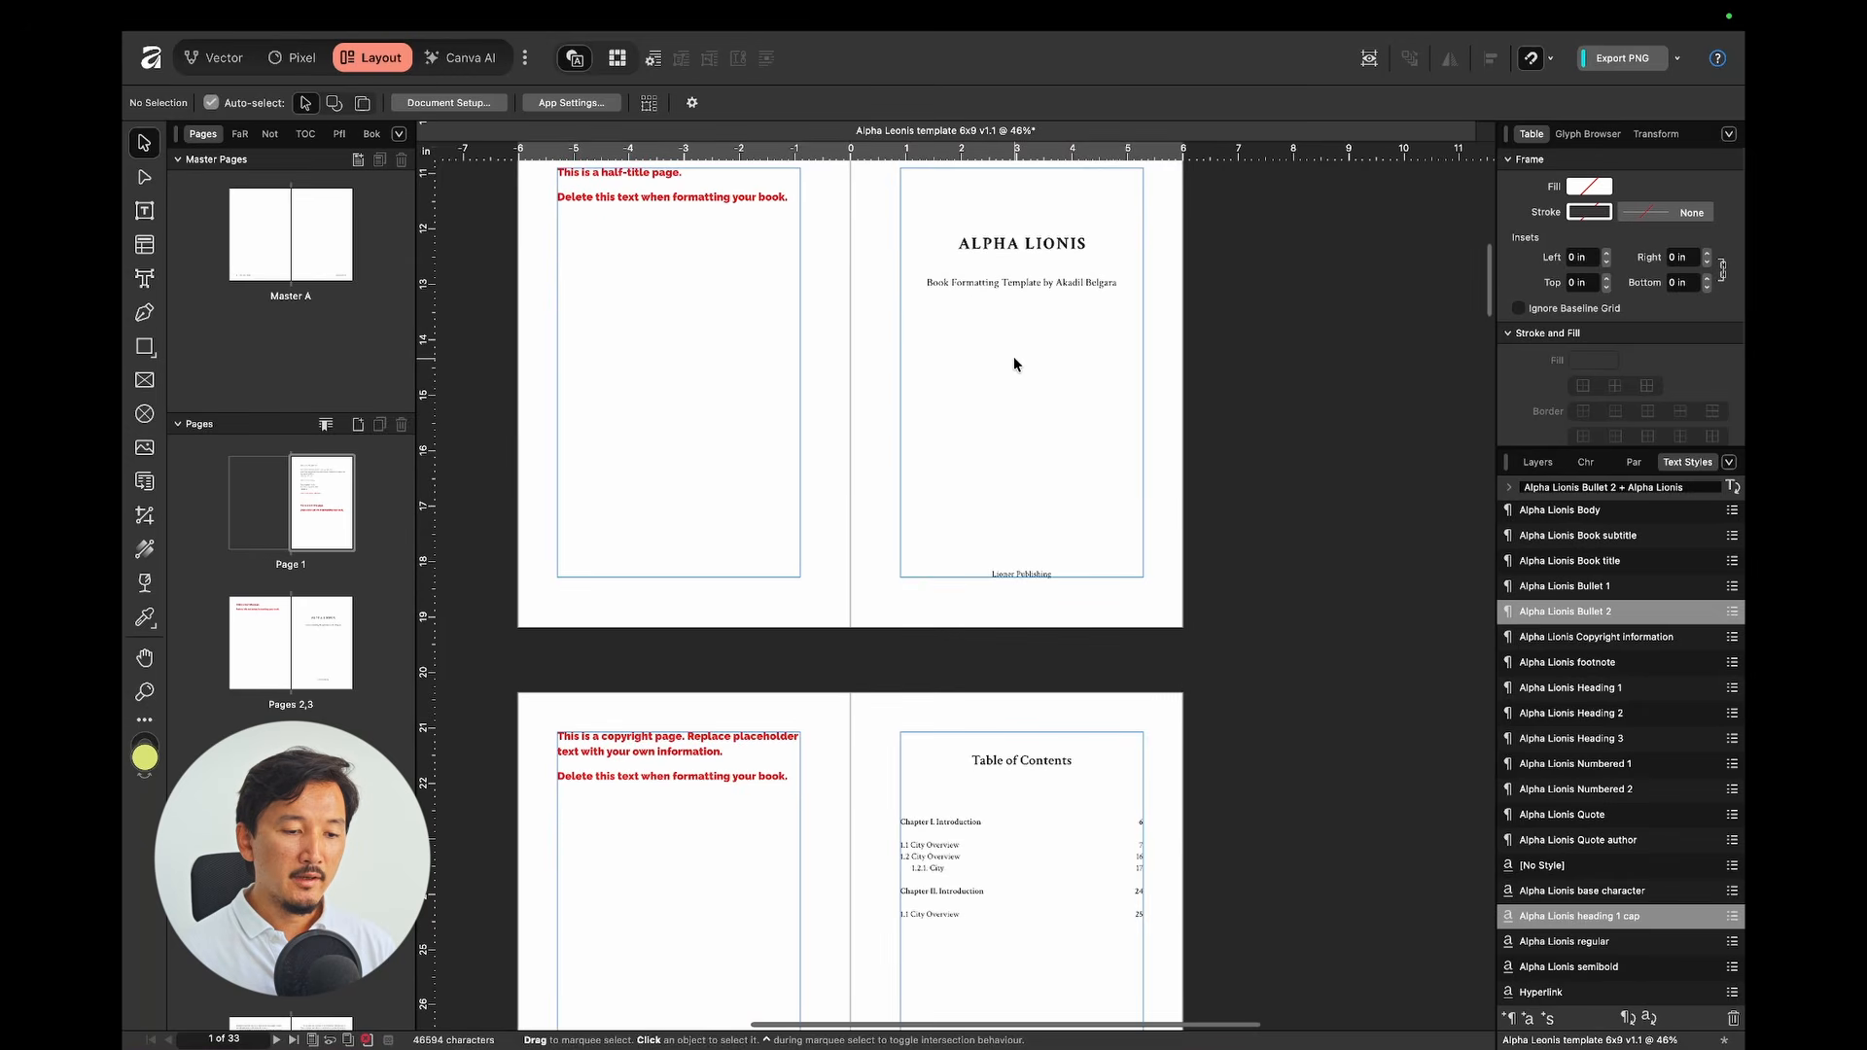
{"action": "left_click", "coordinate": [1014, 356]}
{"action": "left_click", "coordinate": [1145, 497]}
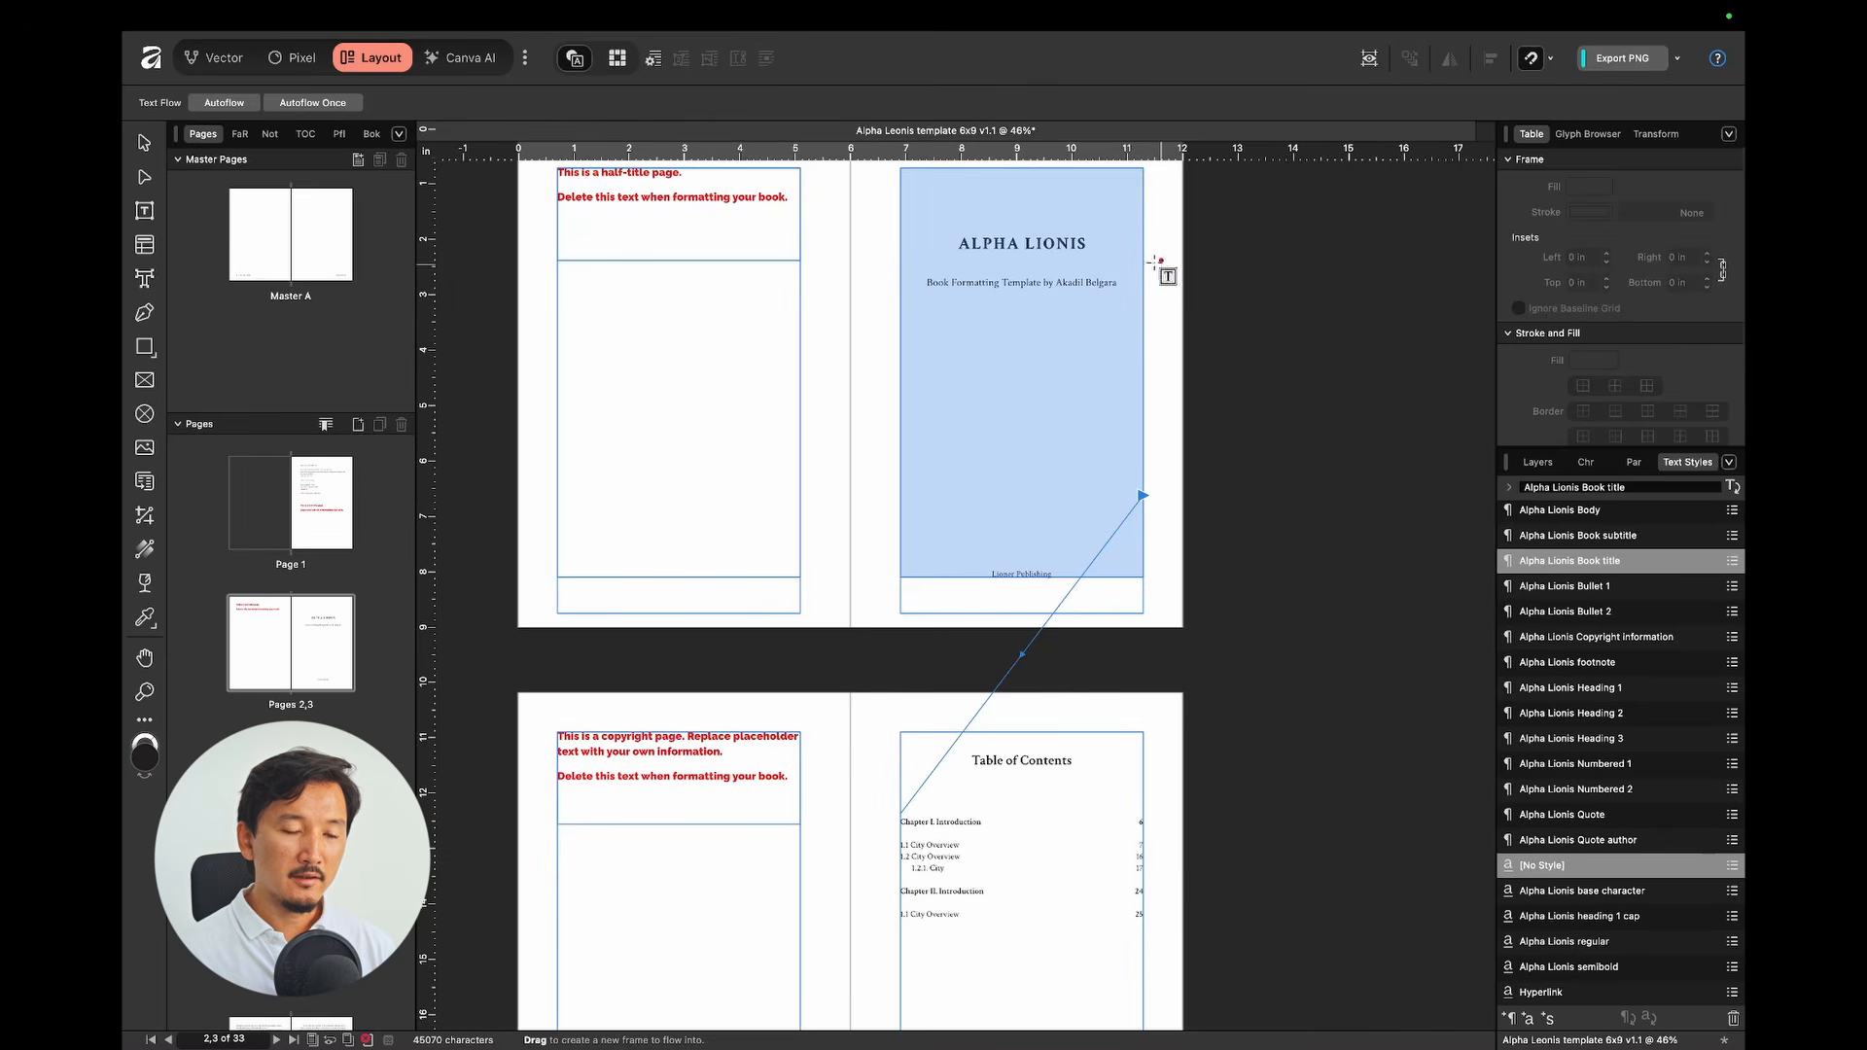
{"action": "scroll", "coordinate": [1118, 438], "scroll_direction": "down", "scroll_amount": 3}
{"action": "scroll", "coordinate": [1104, 477], "scroll_direction": "down", "scroll_amount": 1}
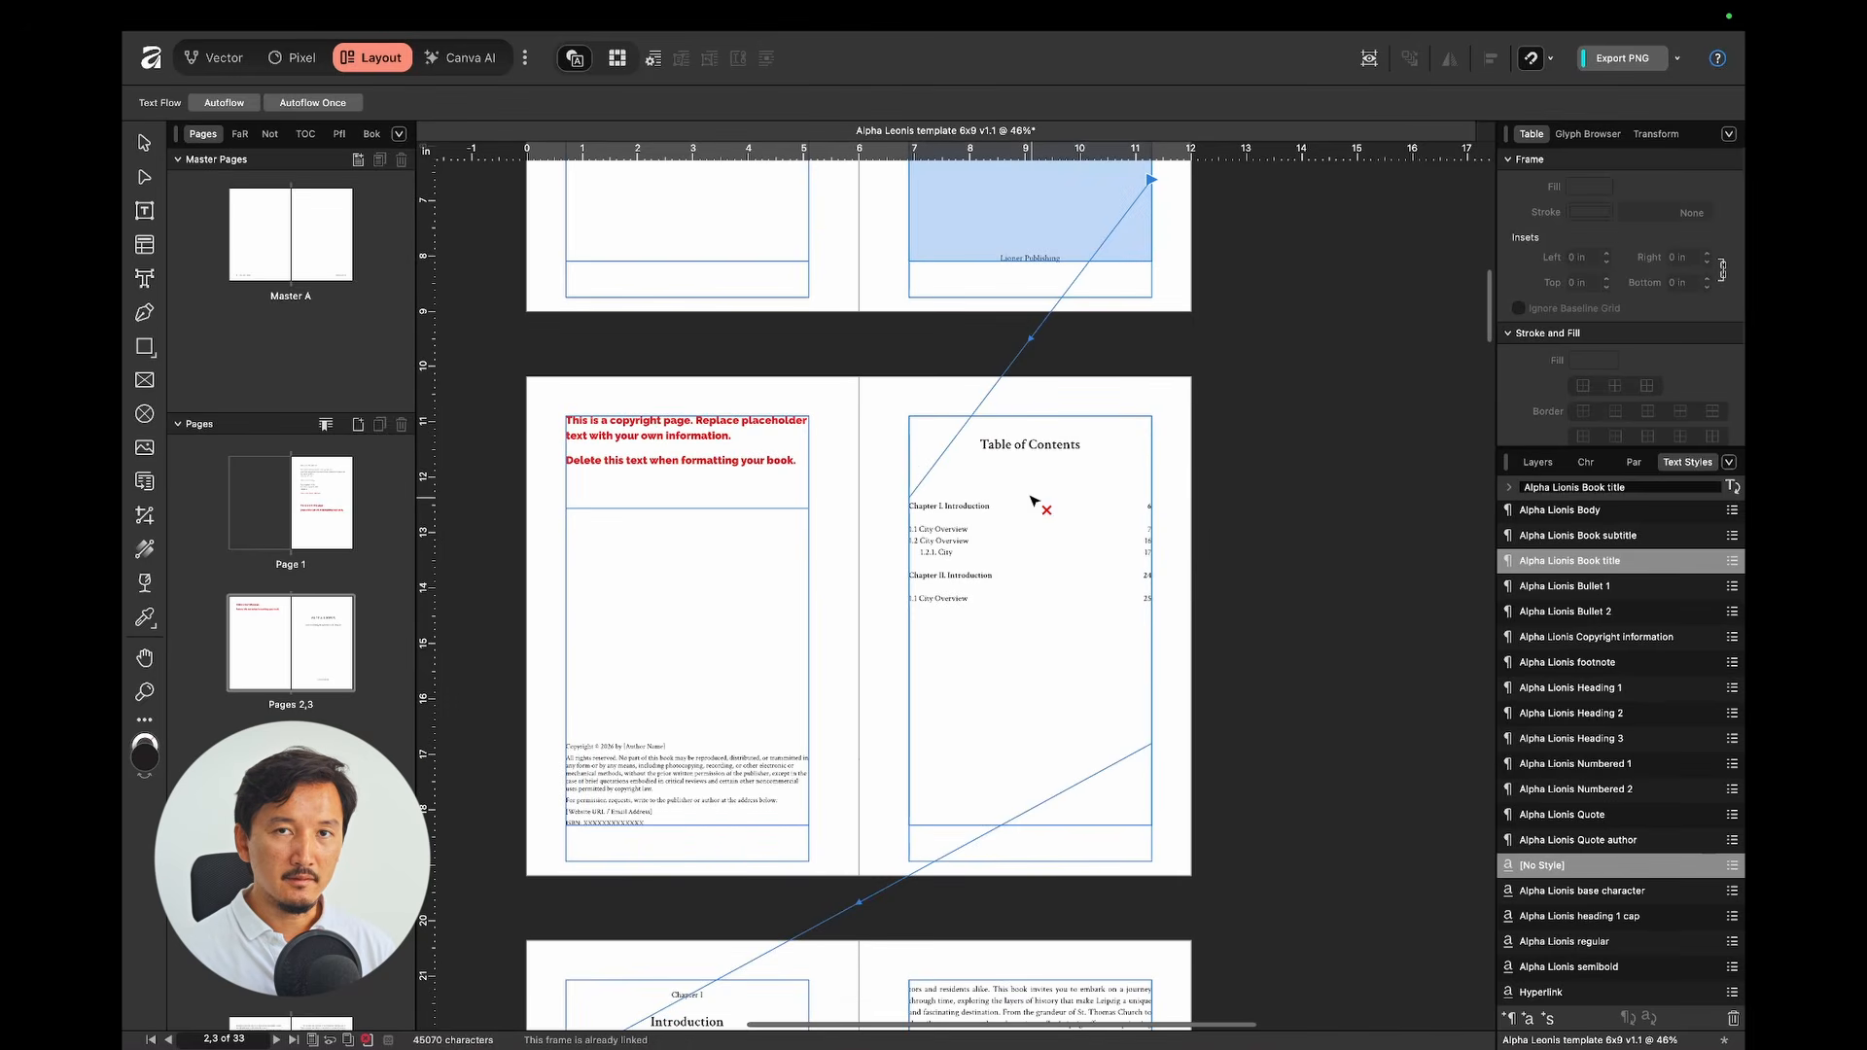
{"action": "scroll", "coordinate": [1072, 476], "scroll_direction": "down", "scroll_amount": 5}
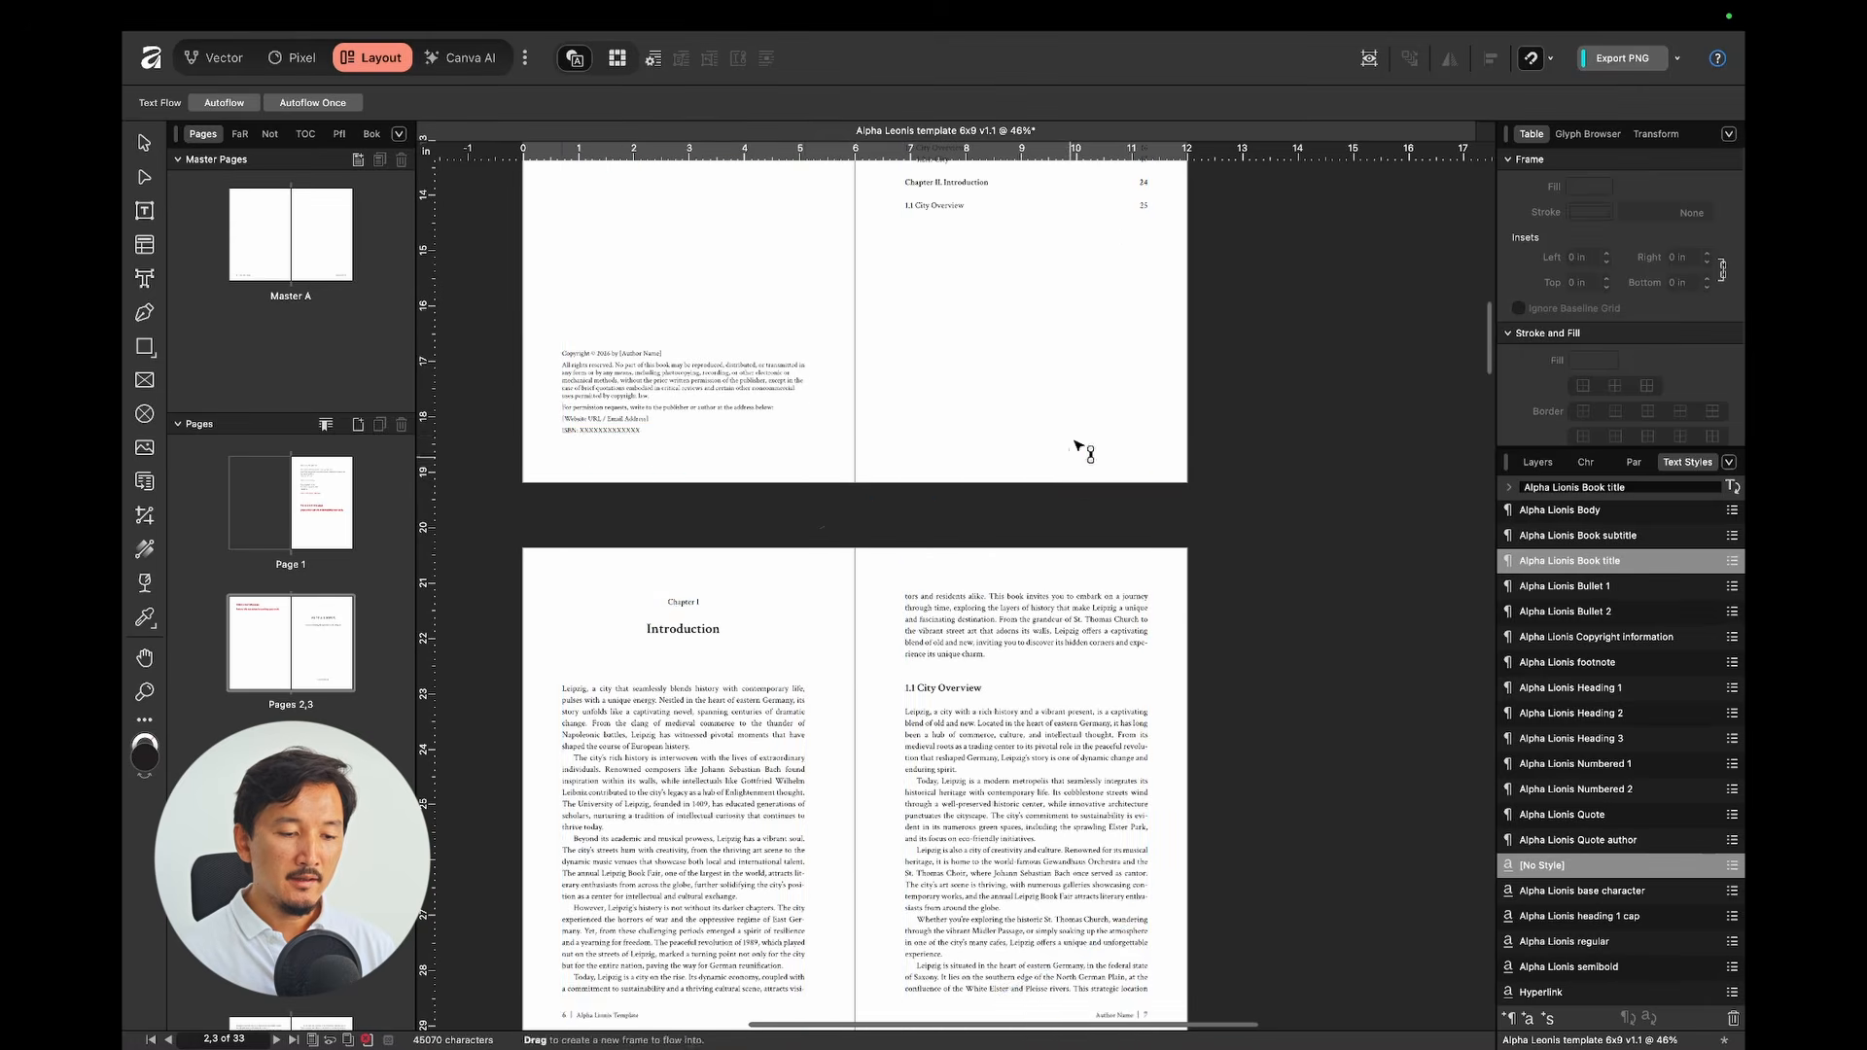
{"action": "scroll", "coordinate": [1079, 418], "scroll_direction": "down", "scroll_amount": 3}
{"action": "scroll", "coordinate": [1110, 328], "scroll_direction": "up", "scroll_amount": 7}
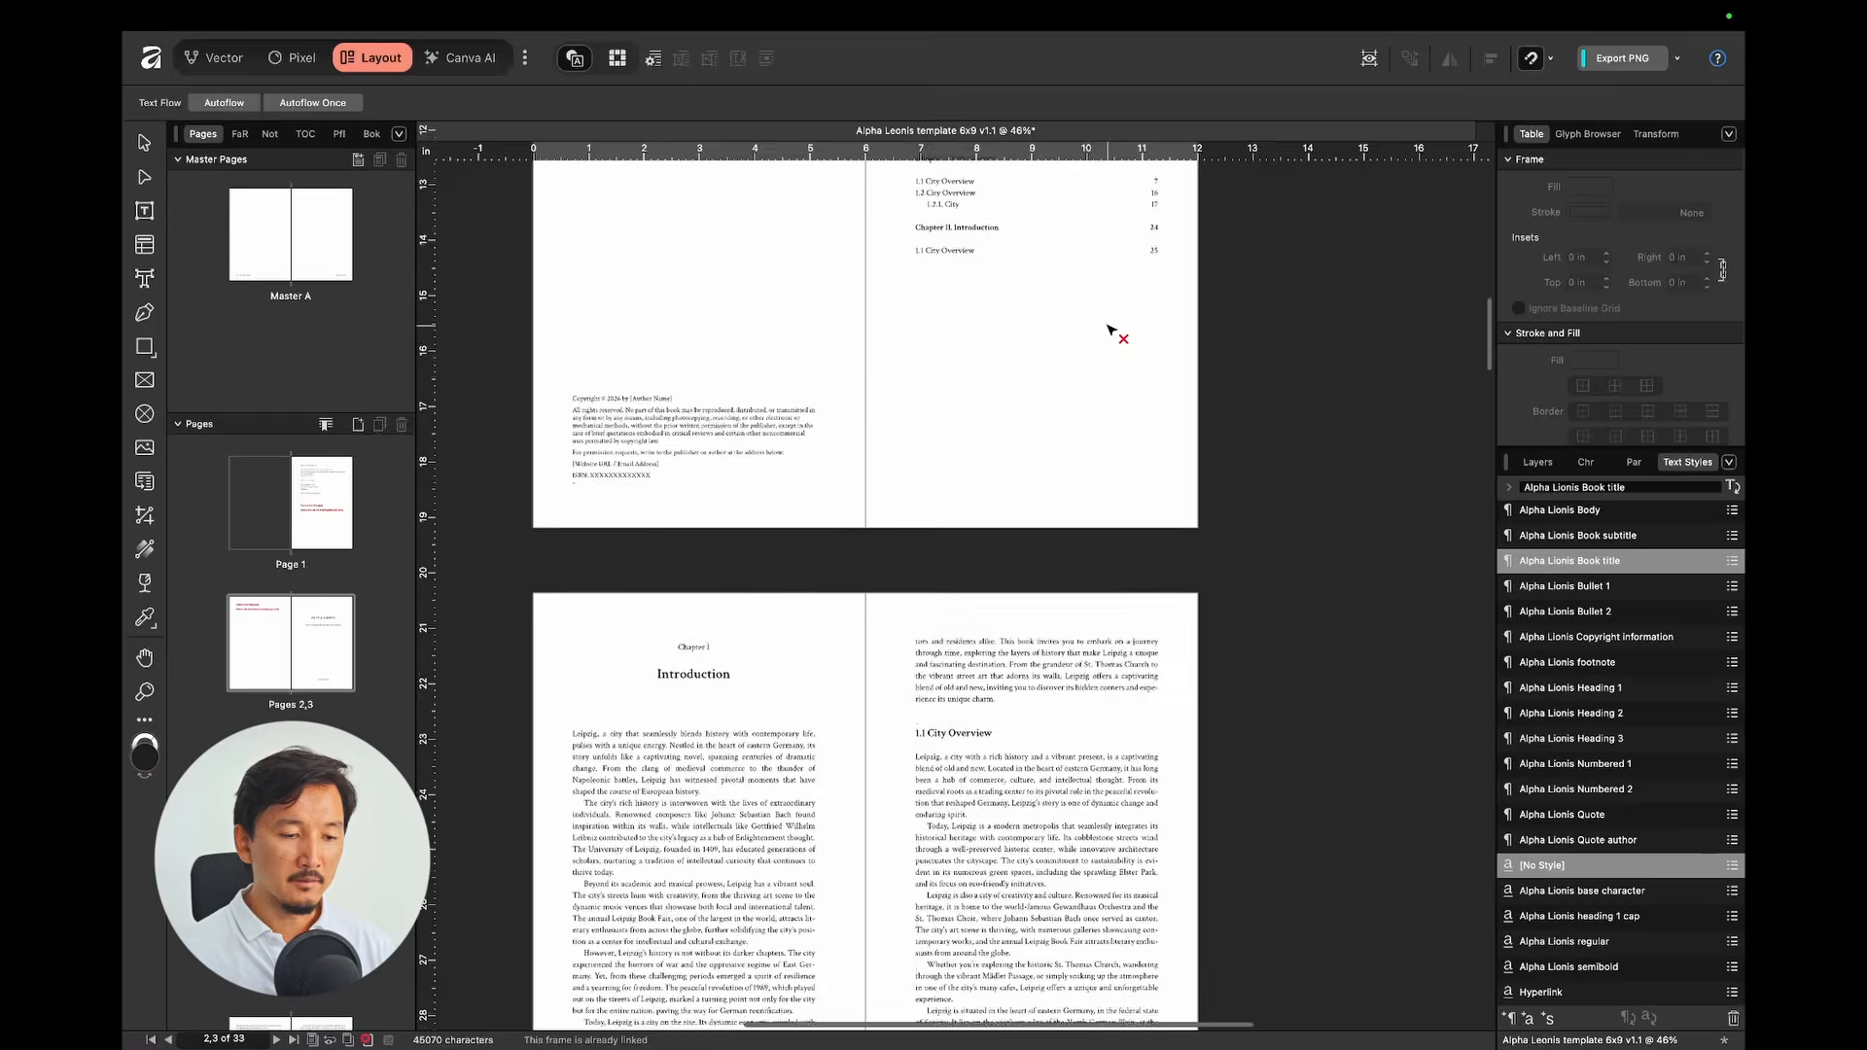
{"action": "key", "text": "Escape"}
{"action": "left_click", "coordinate": [670, 625]}
{"action": "scroll", "coordinate": [670, 626], "scroll_direction": "up", "scroll_amount": 3}
Step: Inspect the copyright page's [Author Name], website/e-mail and ISBN placeholders
{"action": "scroll", "coordinate": [670, 624], "scroll_direction": "up", "scroll_amount": 3}
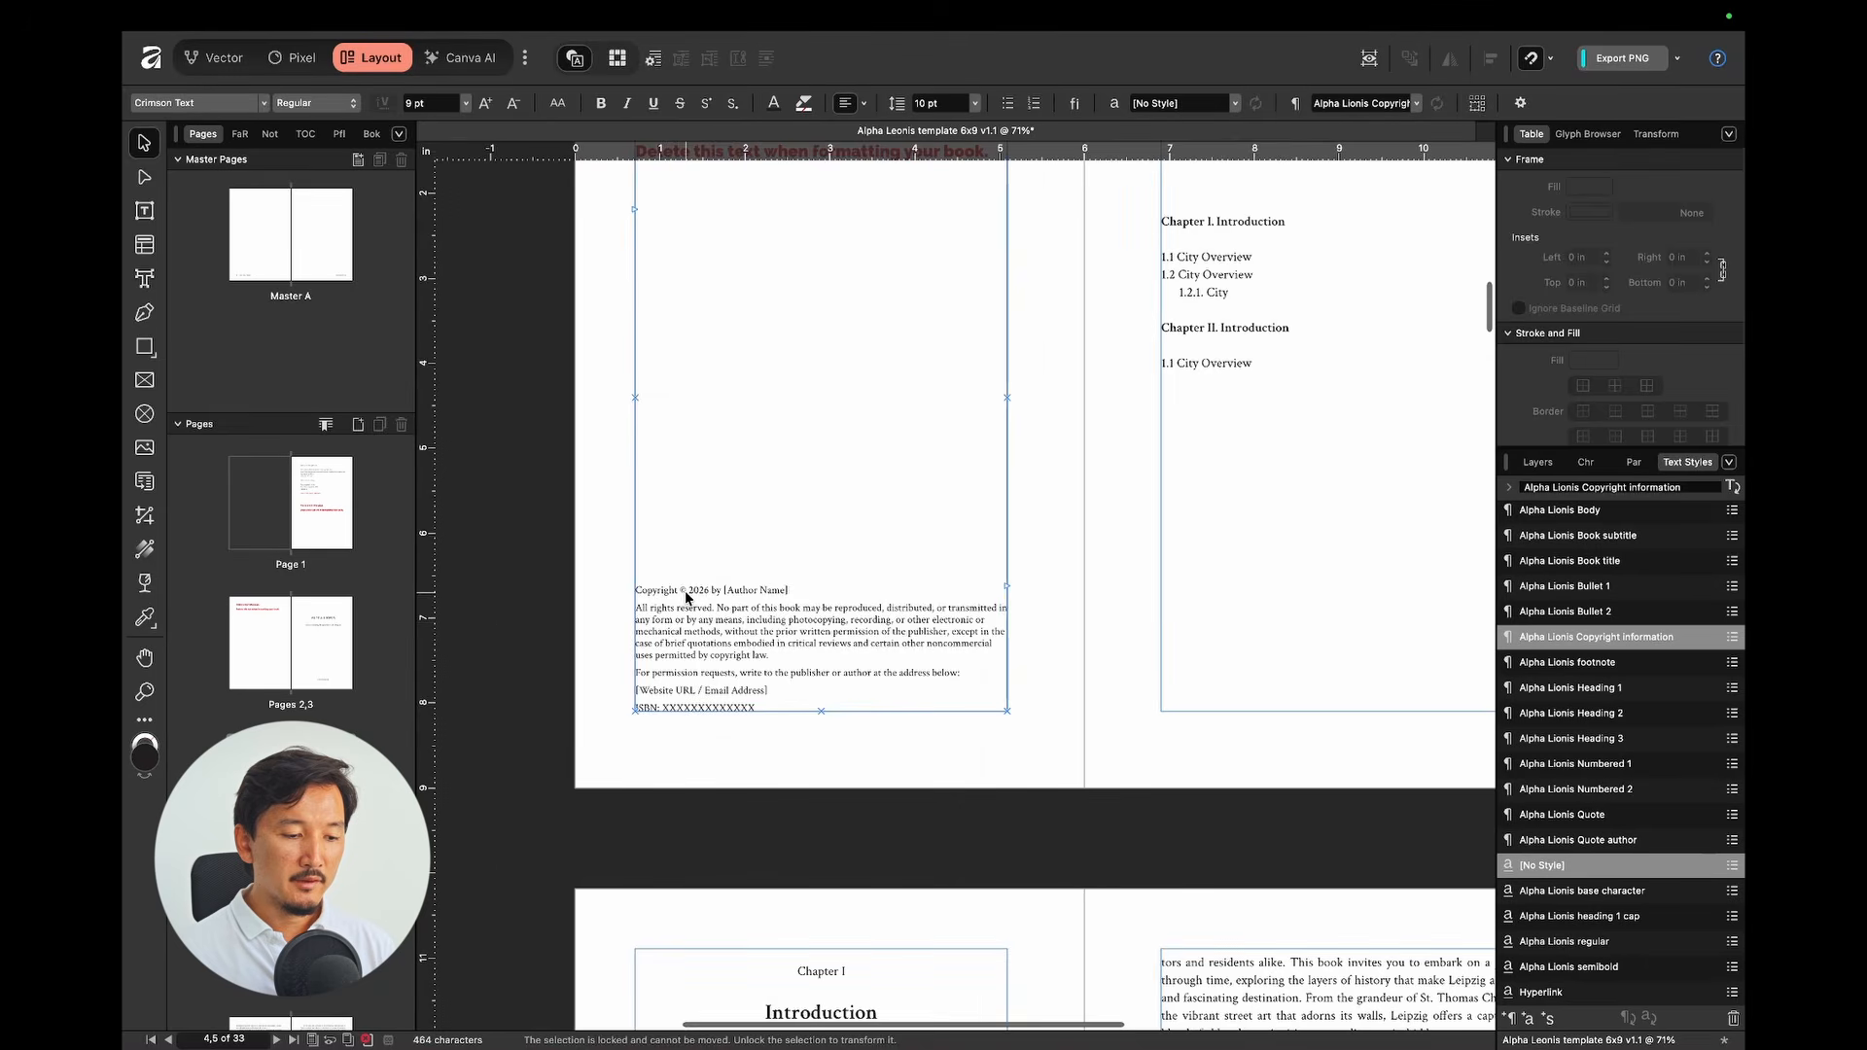
{"action": "double_click", "coordinate": [687, 596]}
{"action": "double_click", "coordinate": [817, 589]}
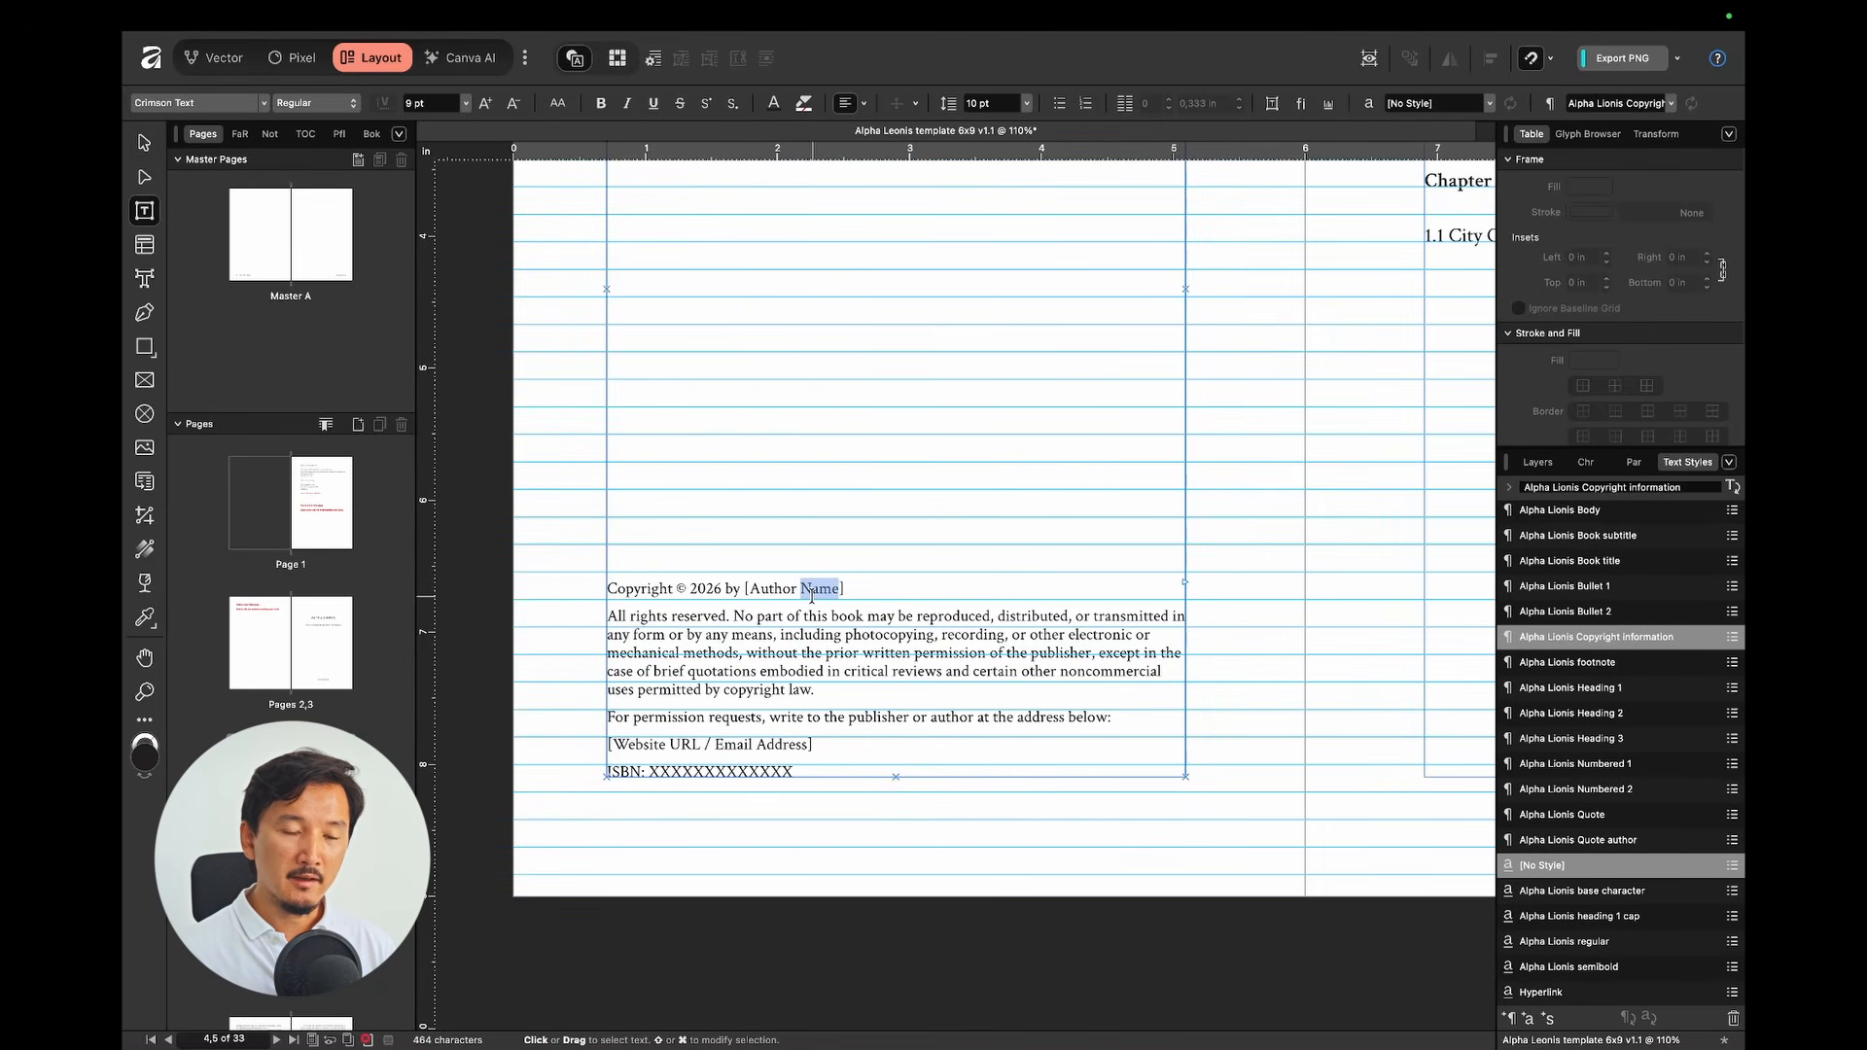
{"action": "left_click", "coordinate": [852, 597]}
{"action": "key", "text": "alt+shift+Left"}
{"action": "key", "text": "alt+shift+Left"}
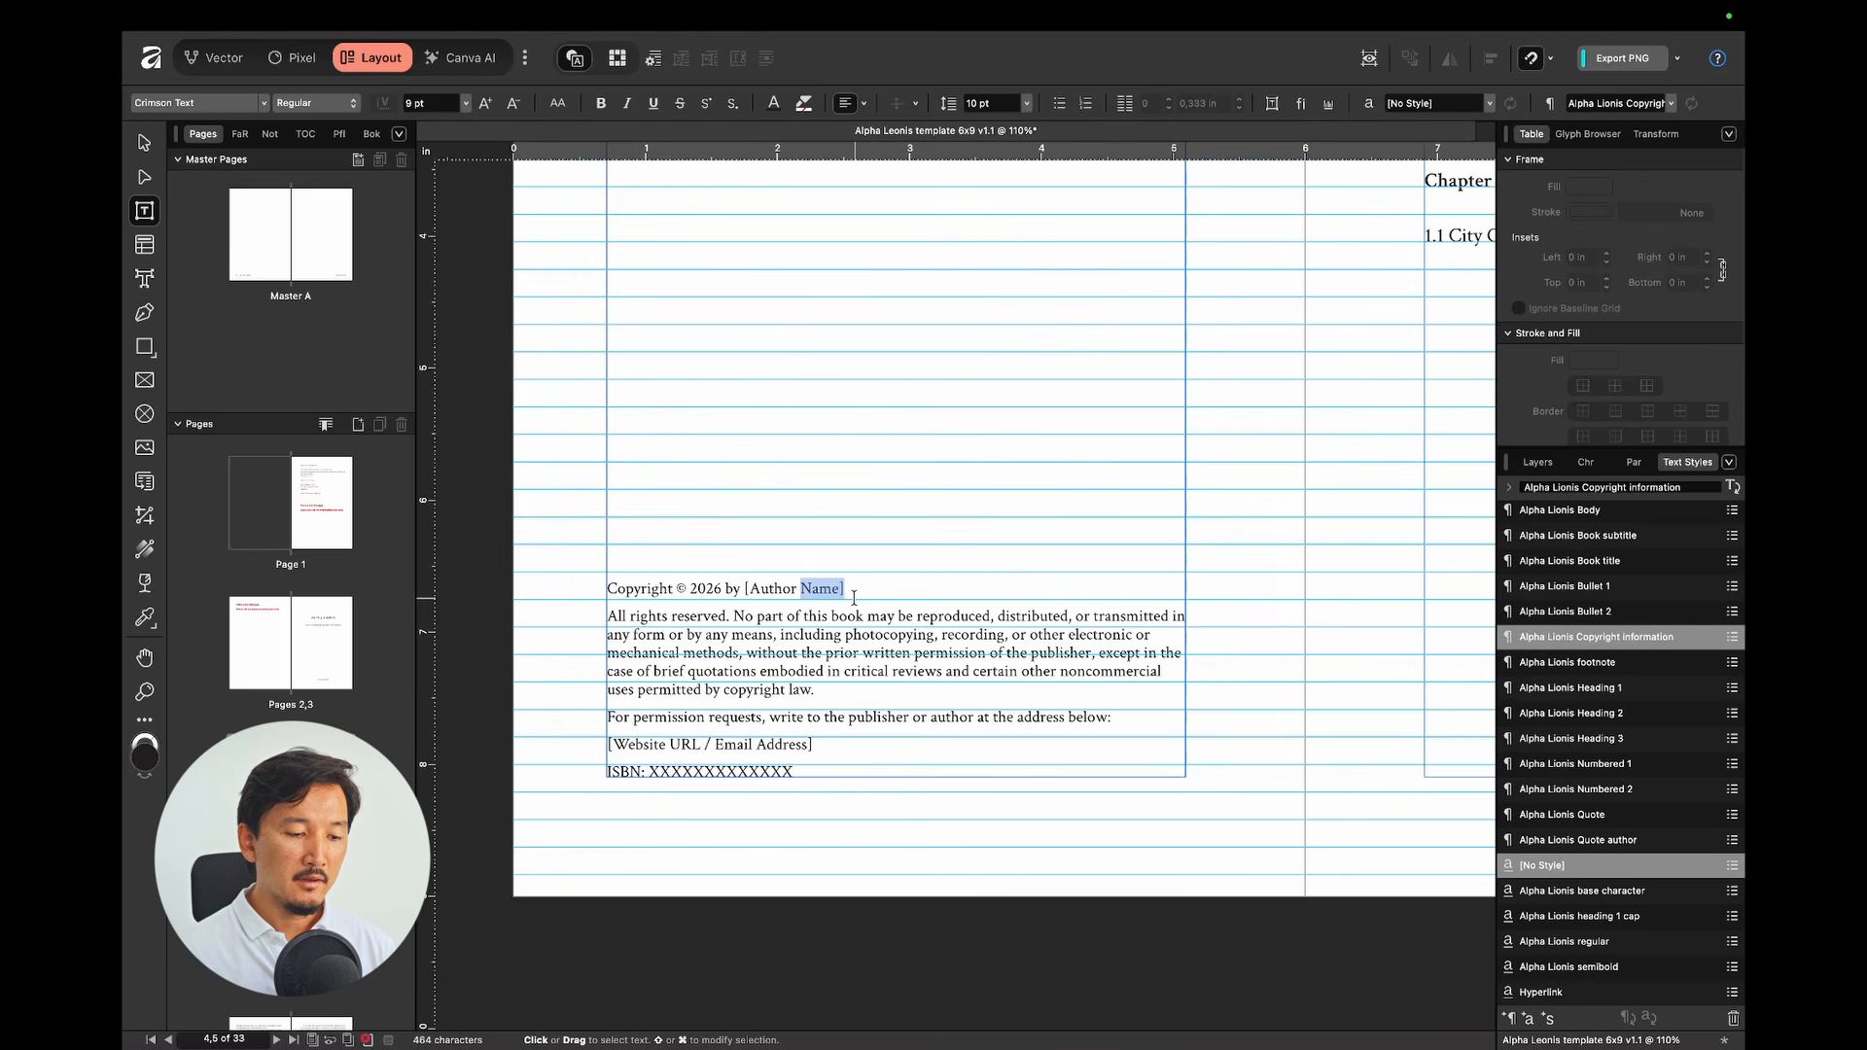
{"action": "key", "text": "shift+Left"}
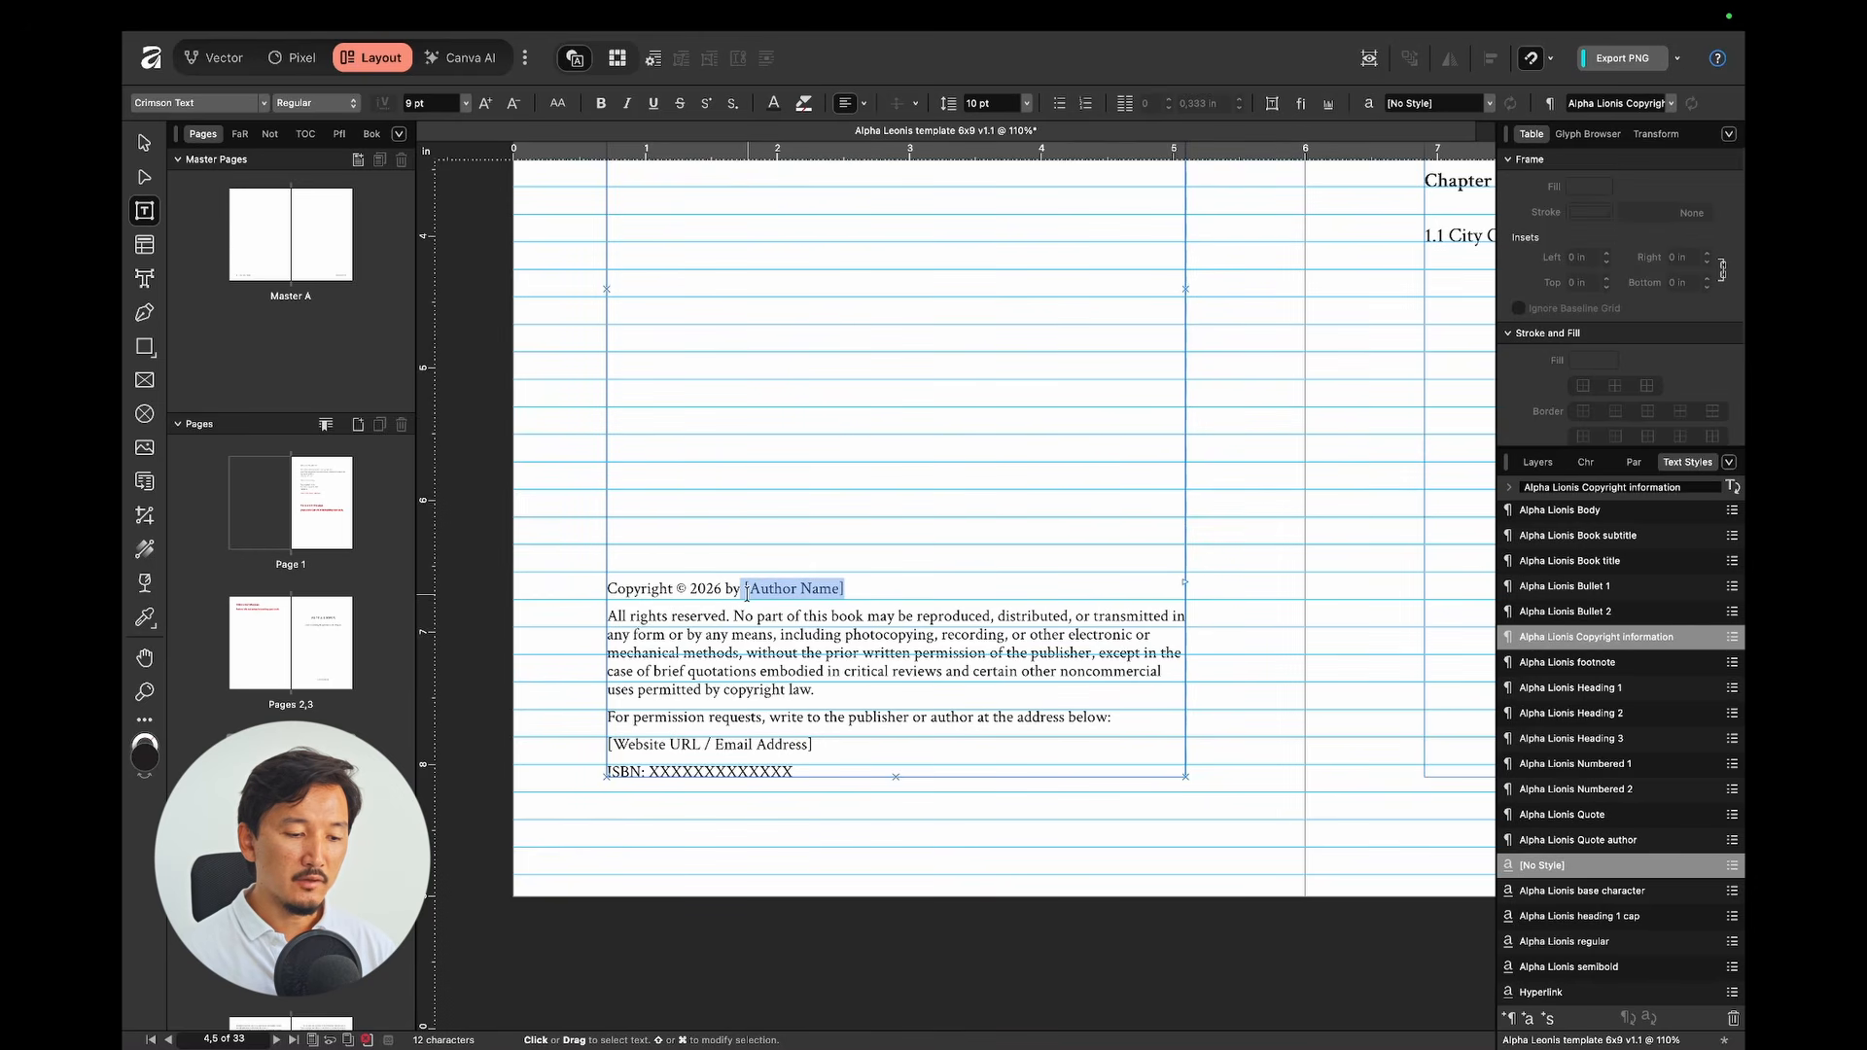
{"action": "left_click", "coordinate": [804, 589]}
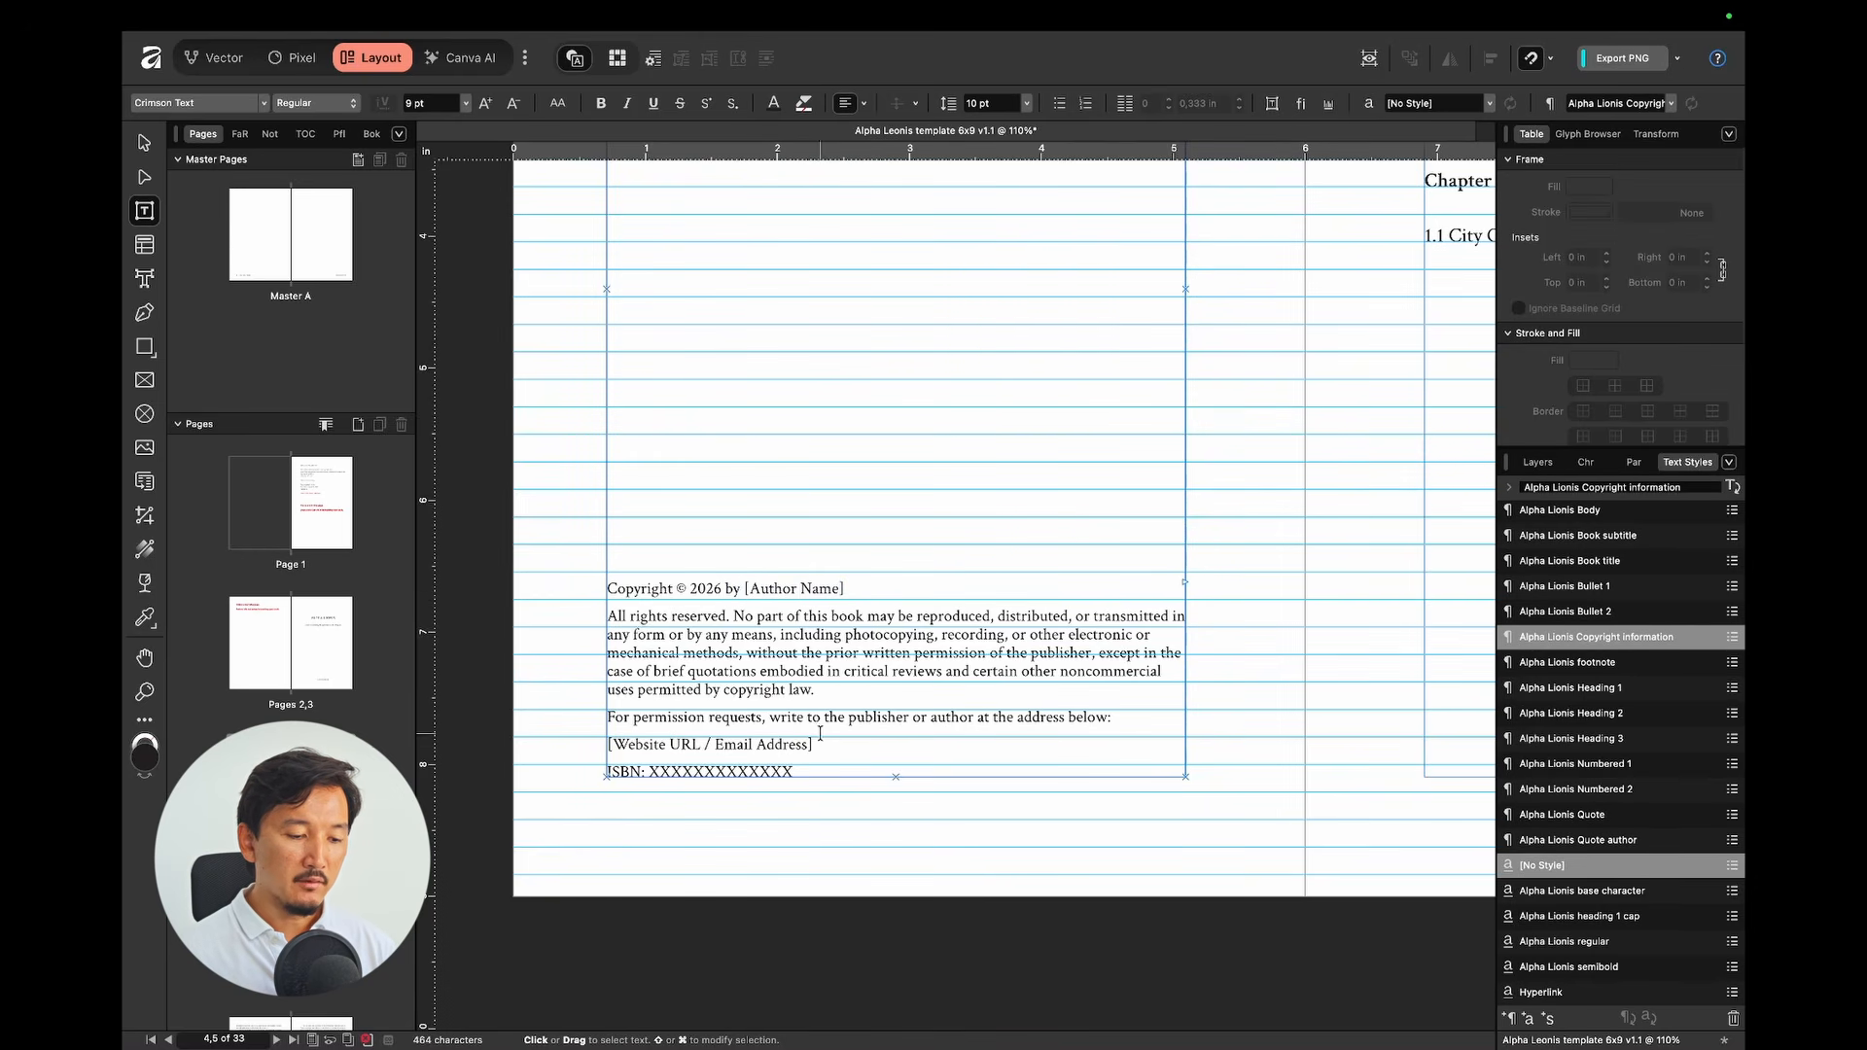
{"action": "left_click_drag", "start_coordinate": [830, 744], "coordinate": [610, 737]}
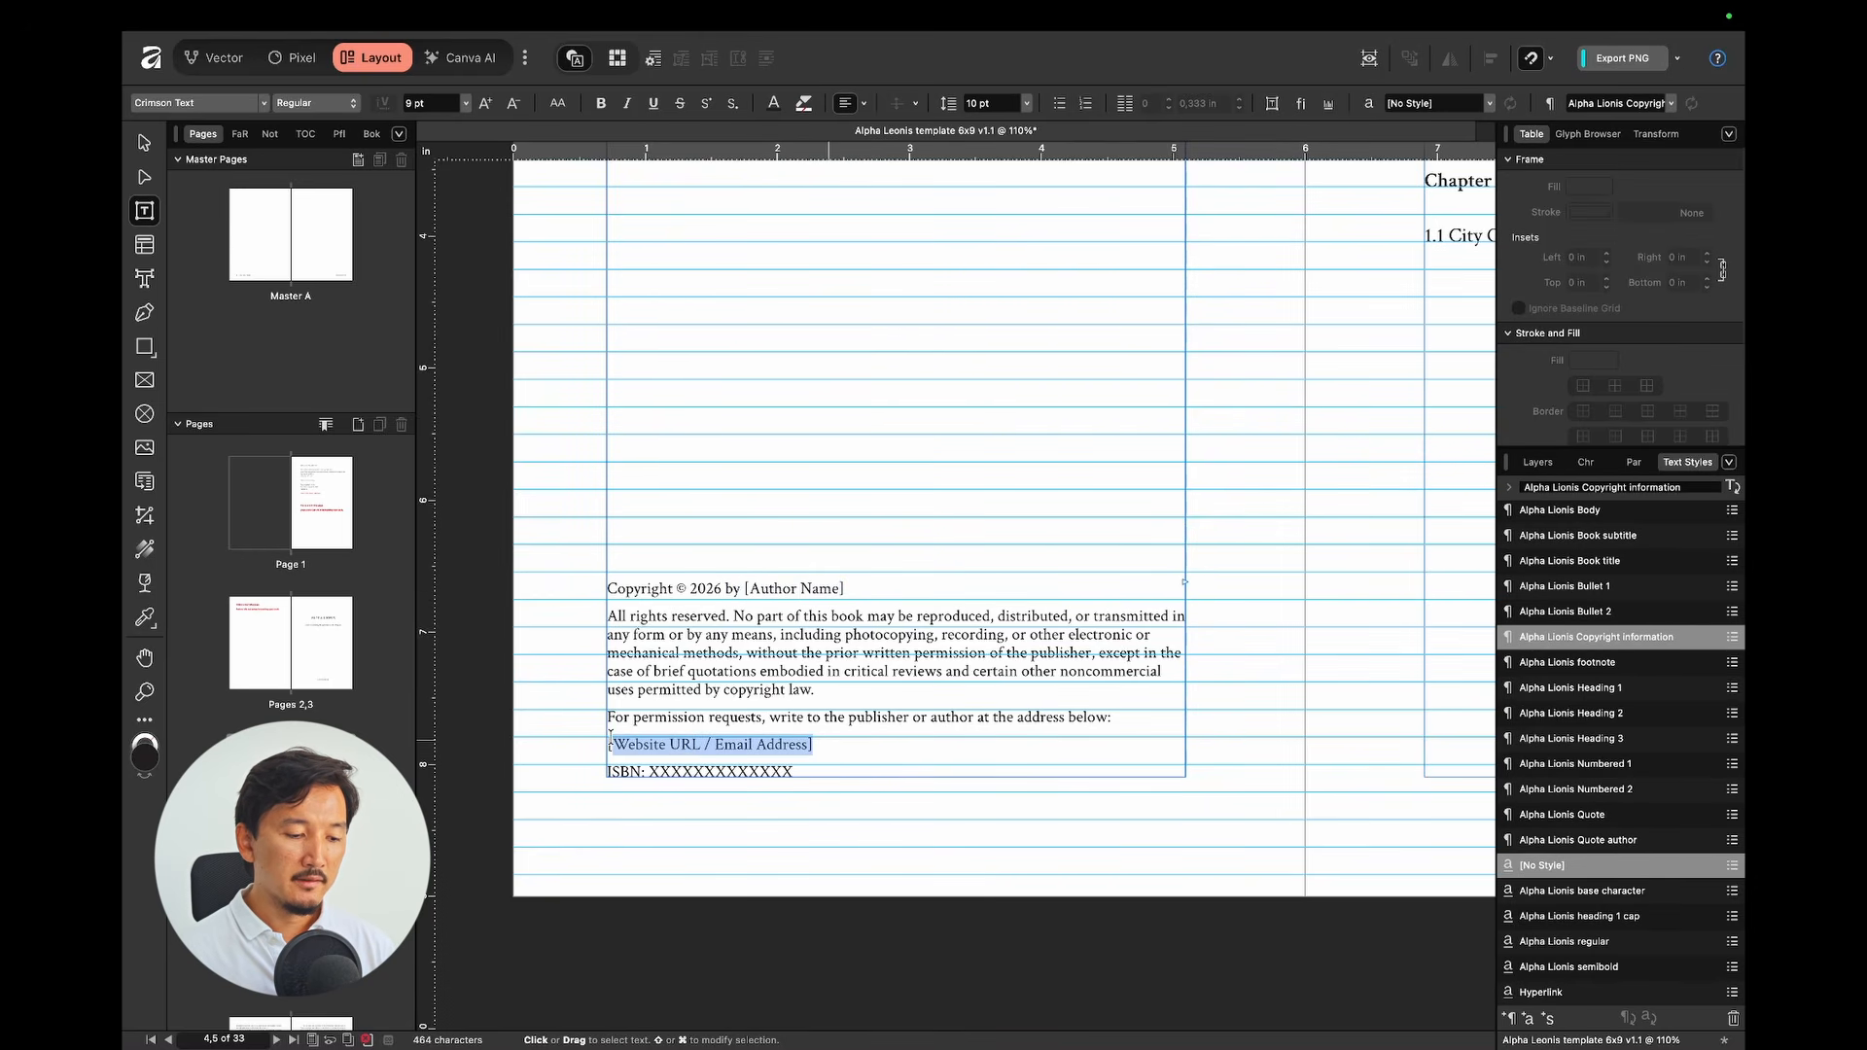
{"action": "double_click", "coordinate": [695, 768]}
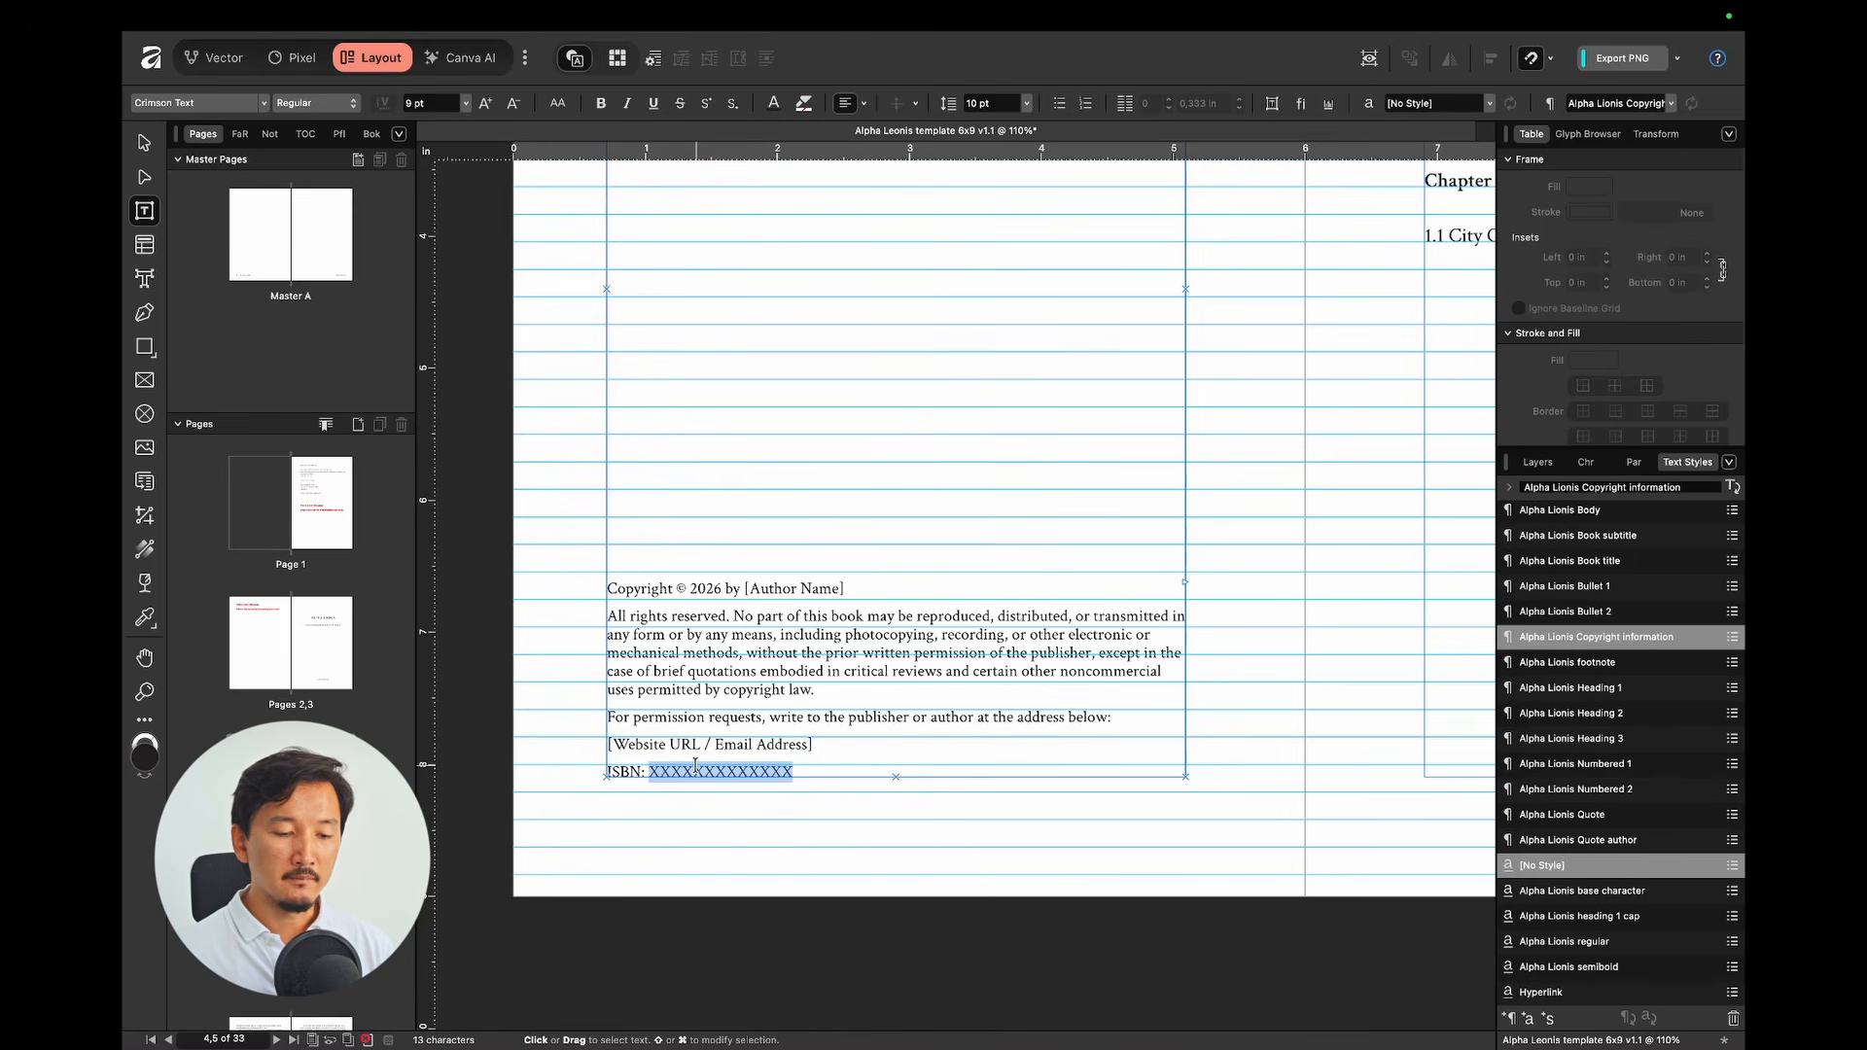
{"action": "scroll", "coordinate": [695, 765], "scroll_direction": "down", "scroll_amount": 4}
{"action": "left_click", "coordinate": [1061, 478]}
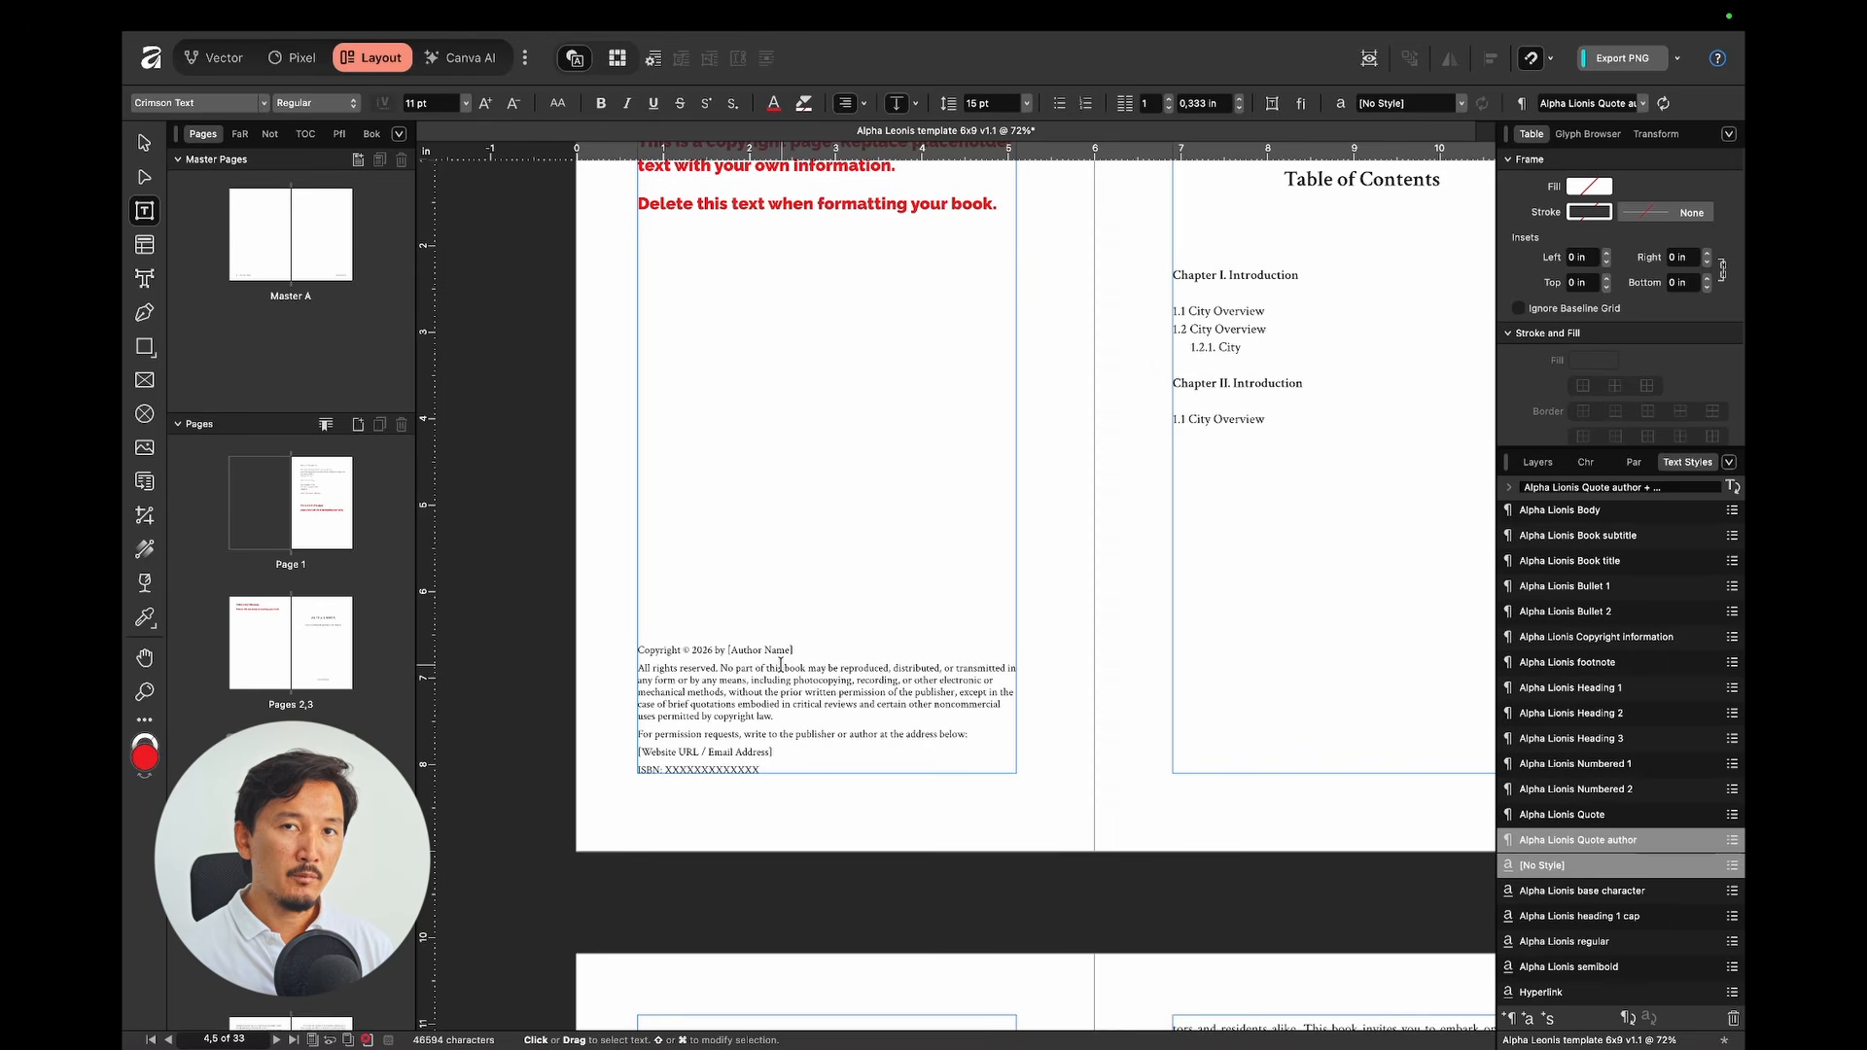
Step: Review lines 2–5 of the copyright paragraph and check where its text flows
{"action": "left_click_drag", "start_coordinate": [799, 713], "coordinate": [621, 683]}
{"action": "left_click", "coordinate": [749, 702]}
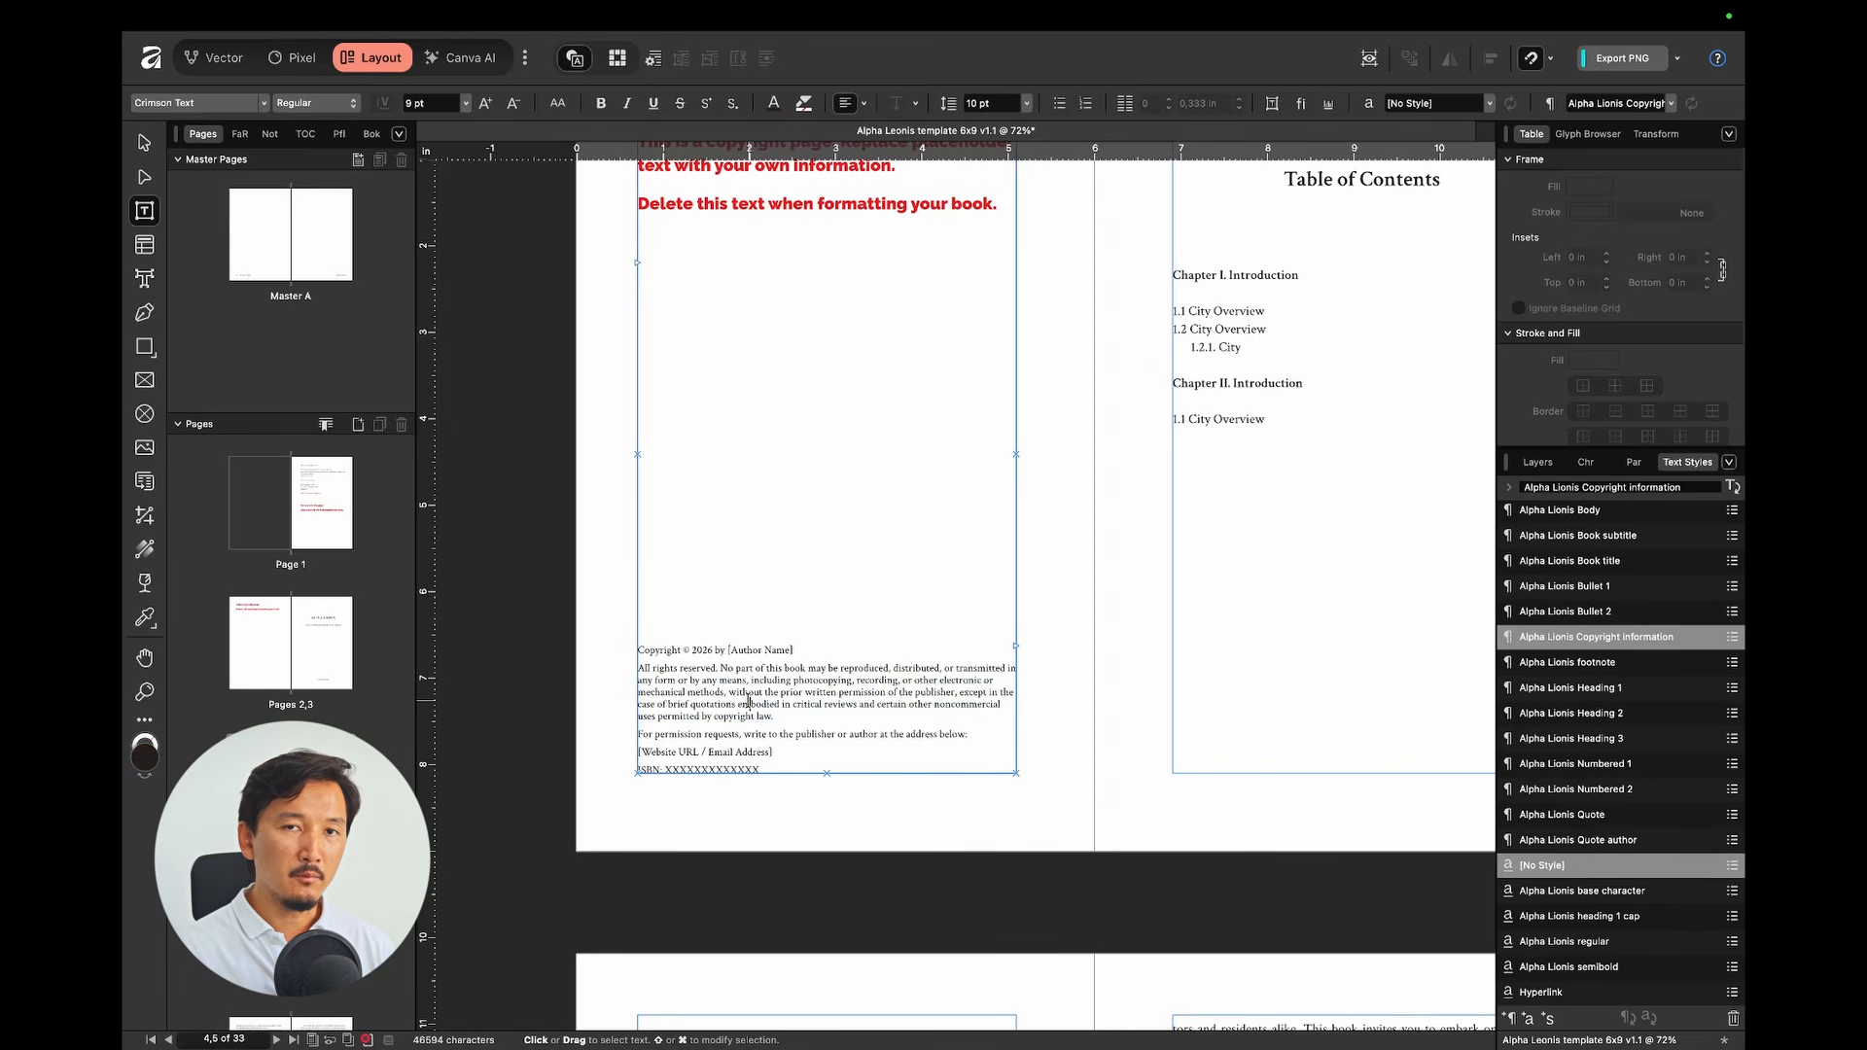
{"action": "left_click", "coordinate": [1017, 644]}
{"action": "scroll", "coordinate": [1021, 646], "scroll_direction": "down", "scroll_amount": 3}
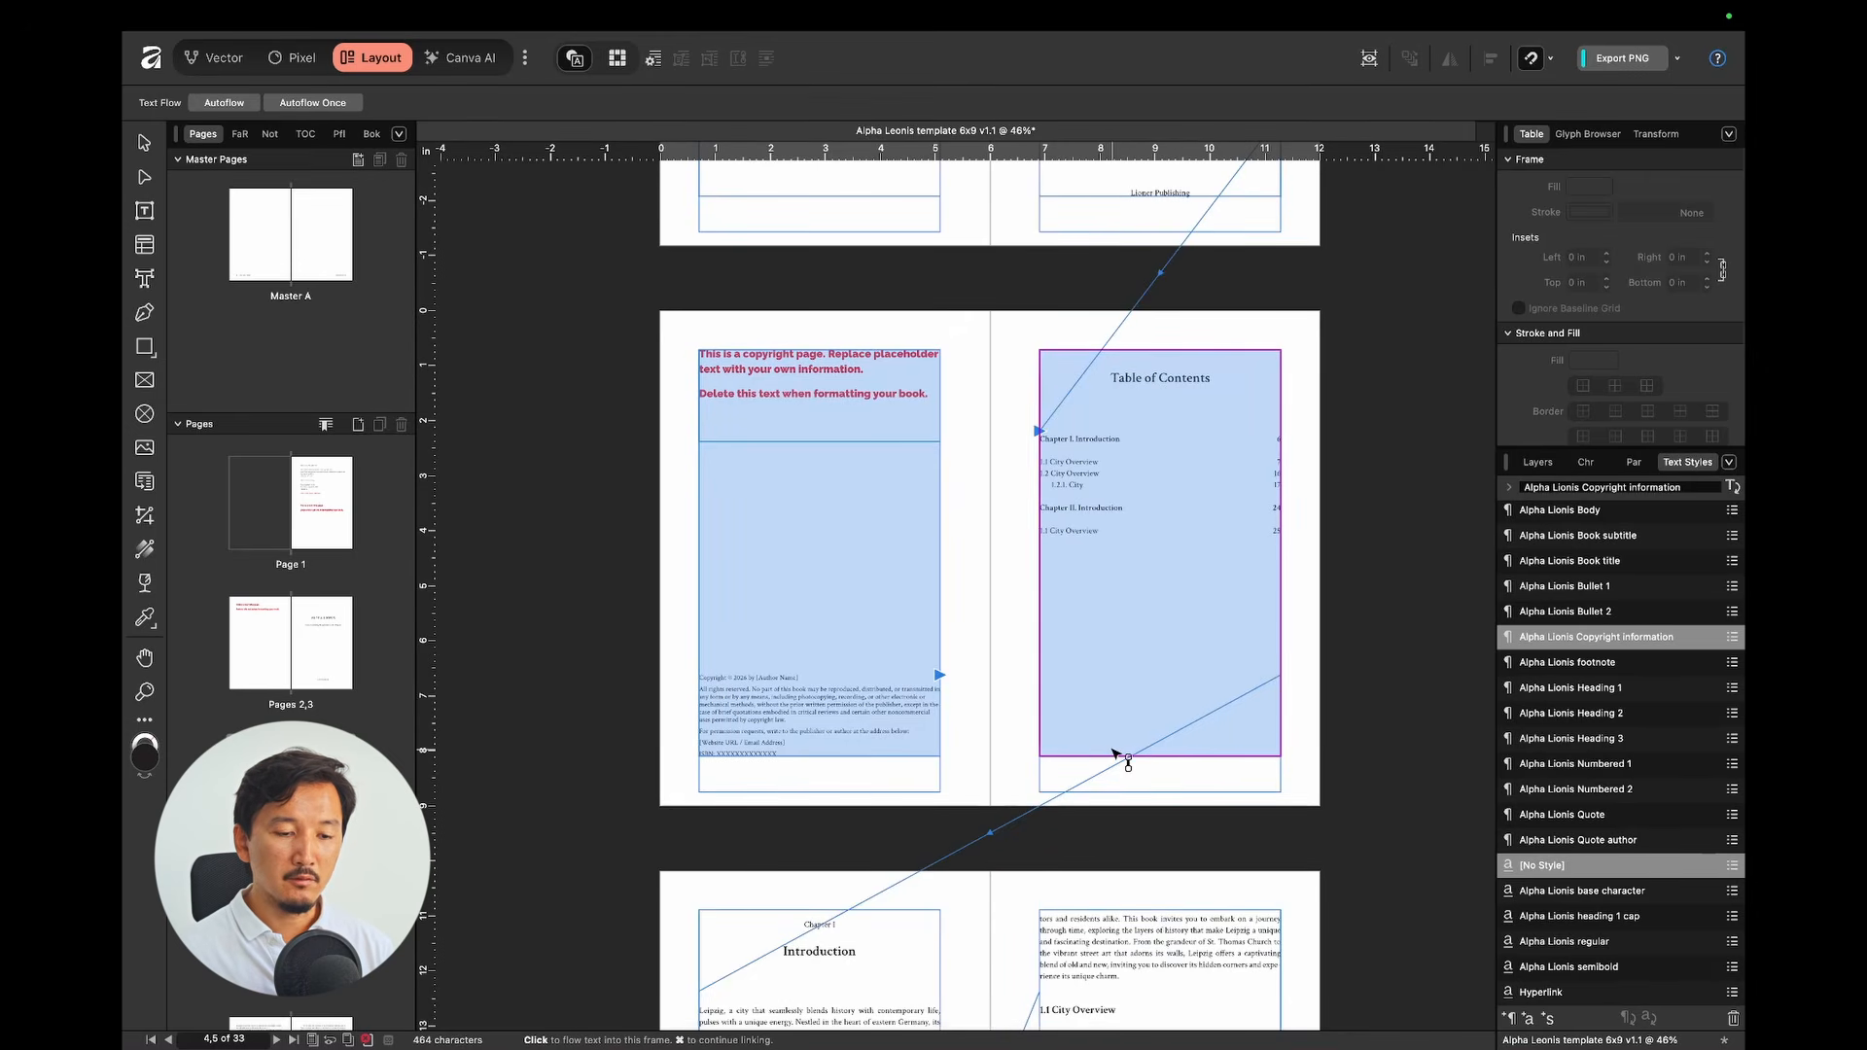
{"action": "scroll", "coordinate": [1115, 754], "scroll_direction": "down", "scroll_amount": 3}
{"action": "key", "text": "Escape"}
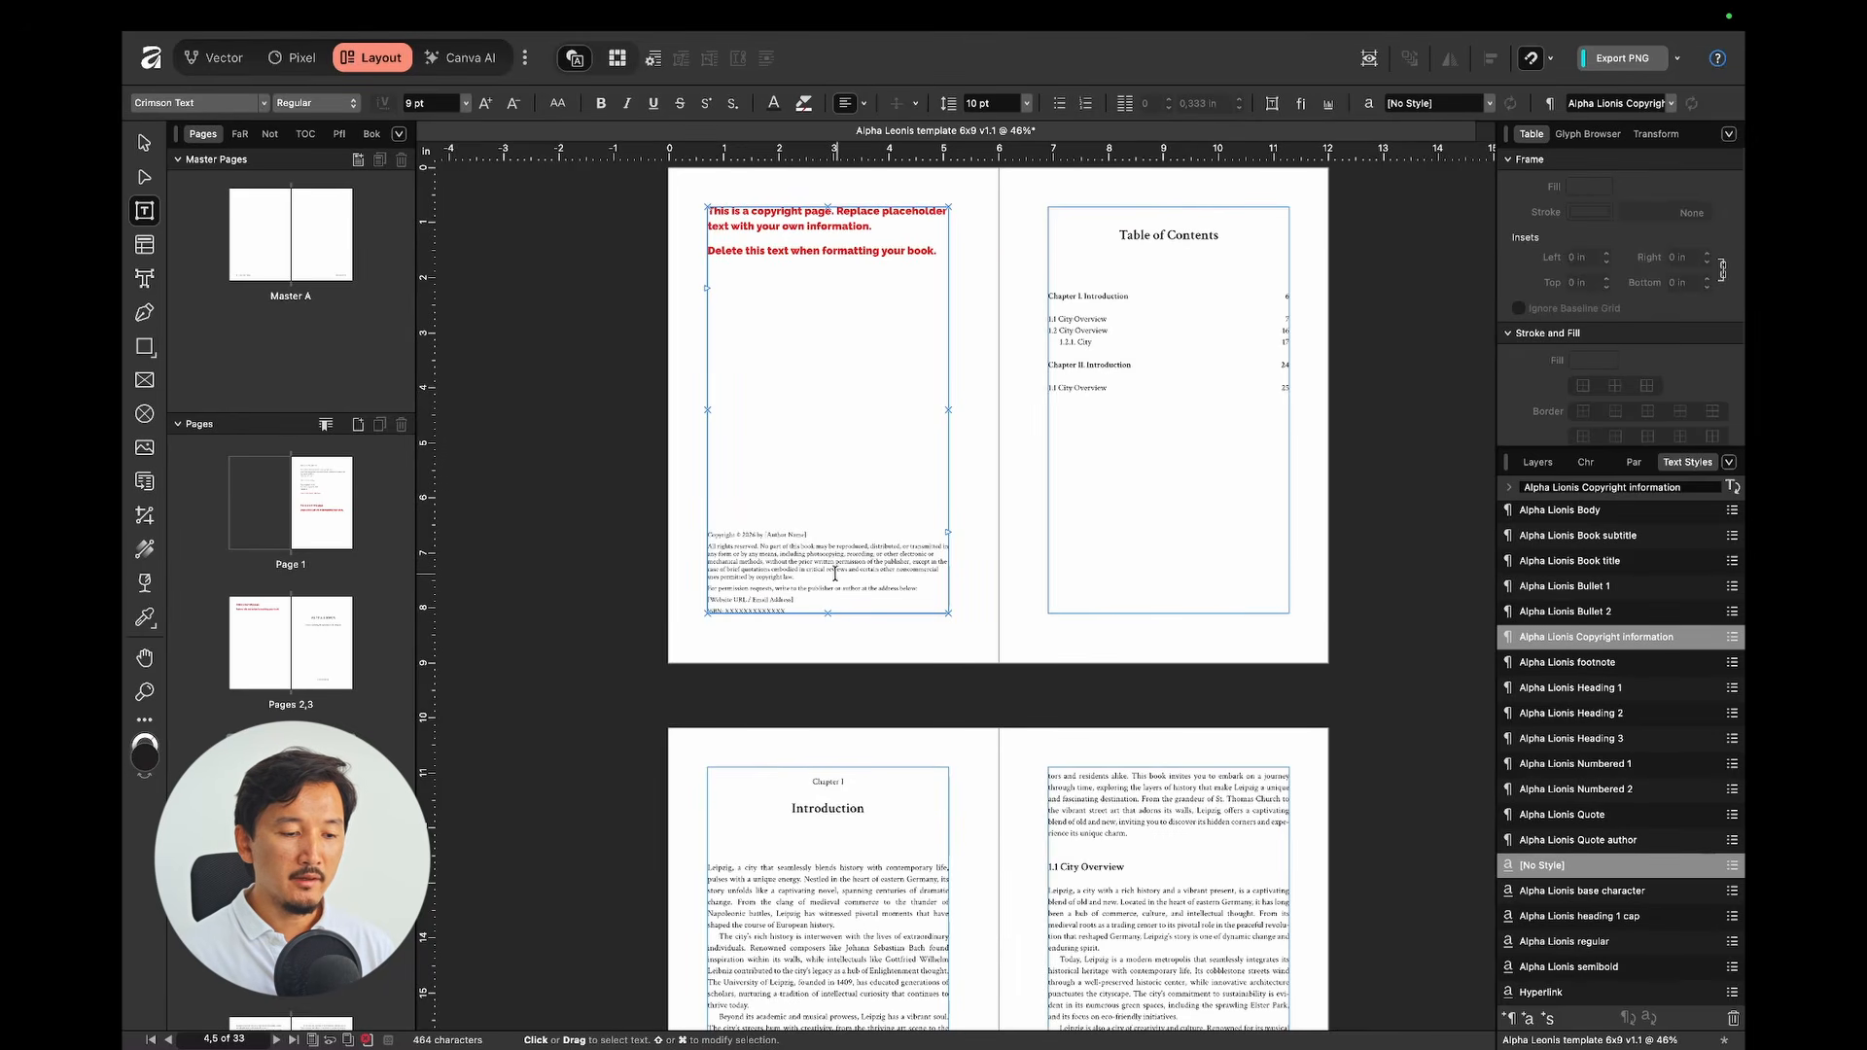
Step: Select all the linked sample body text from the Table of Contents frame and delete it
{"action": "left_click", "coordinate": [1154, 354]}
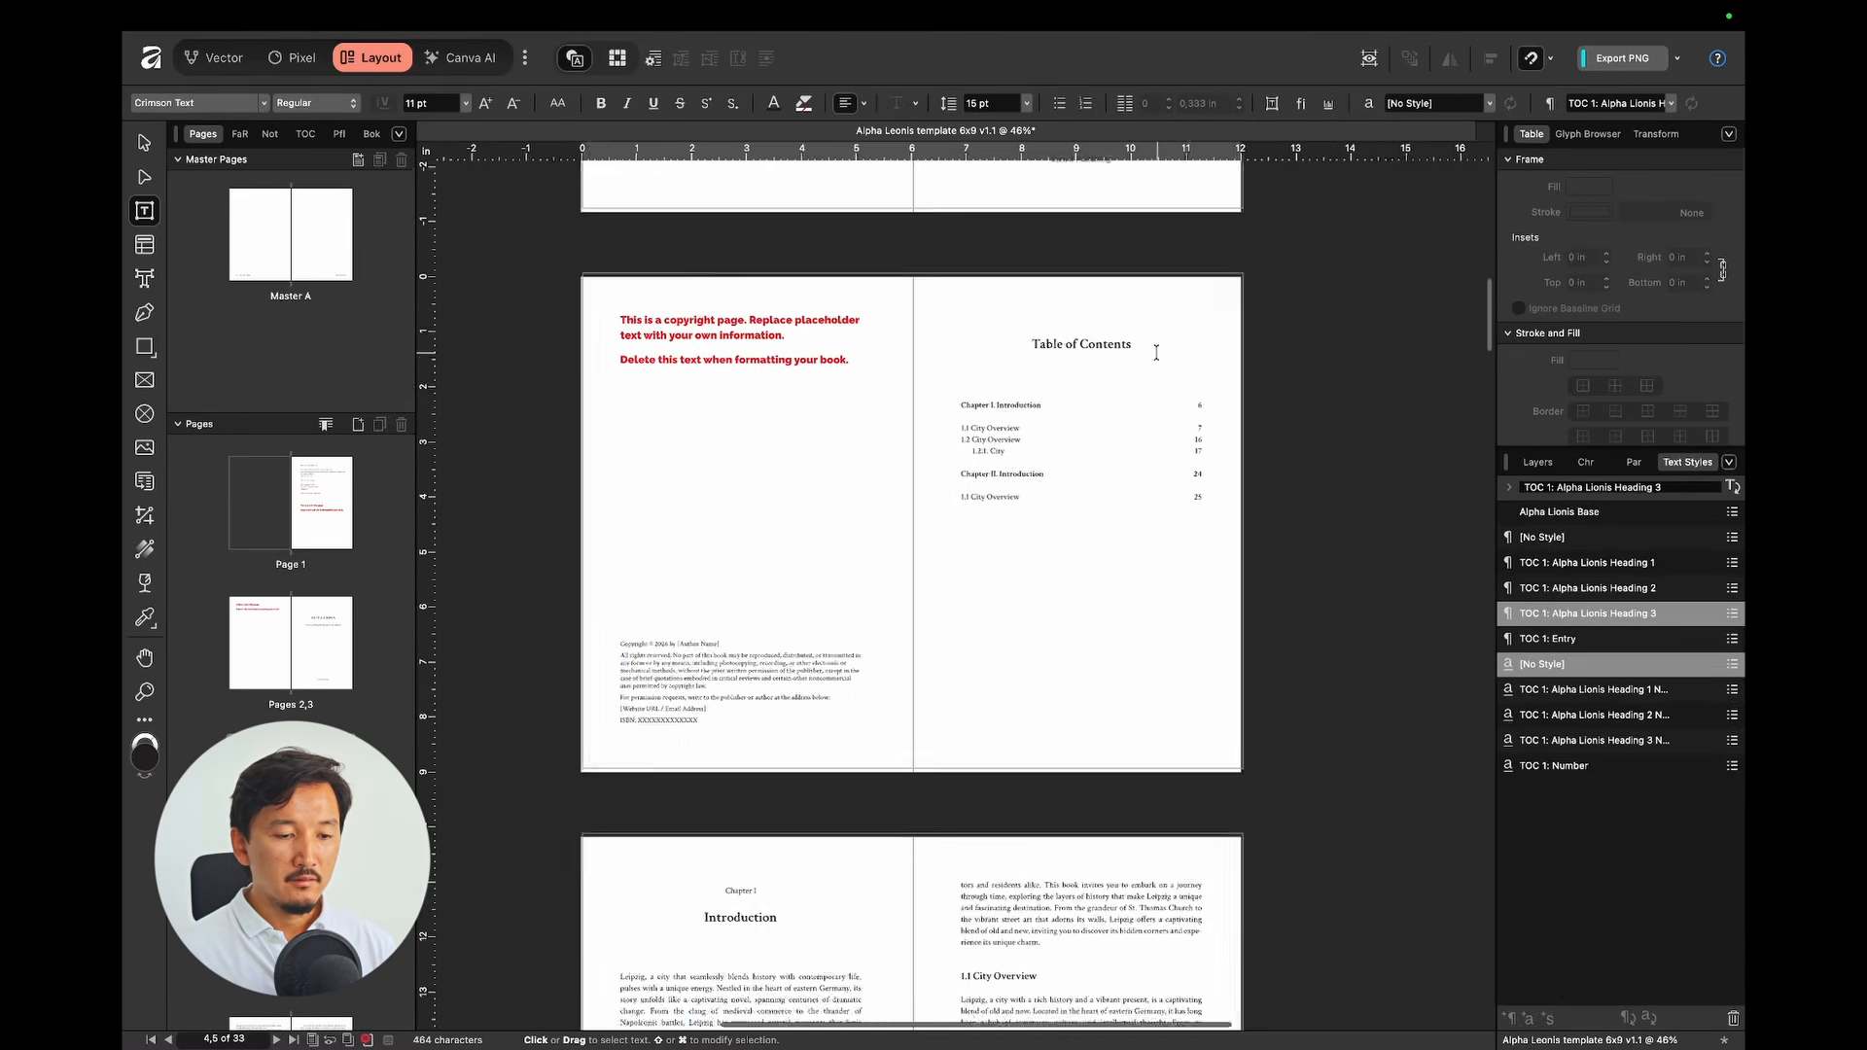
{"action": "scroll", "coordinate": [1157, 352], "scroll_direction": "down", "scroll_amount": 3}
{"action": "scroll", "coordinate": [1157, 352], "scroll_direction": "up", "scroll_amount": 5}
{"action": "scroll", "coordinate": [1156, 352], "scroll_direction": "down", "scroll_amount": 1}
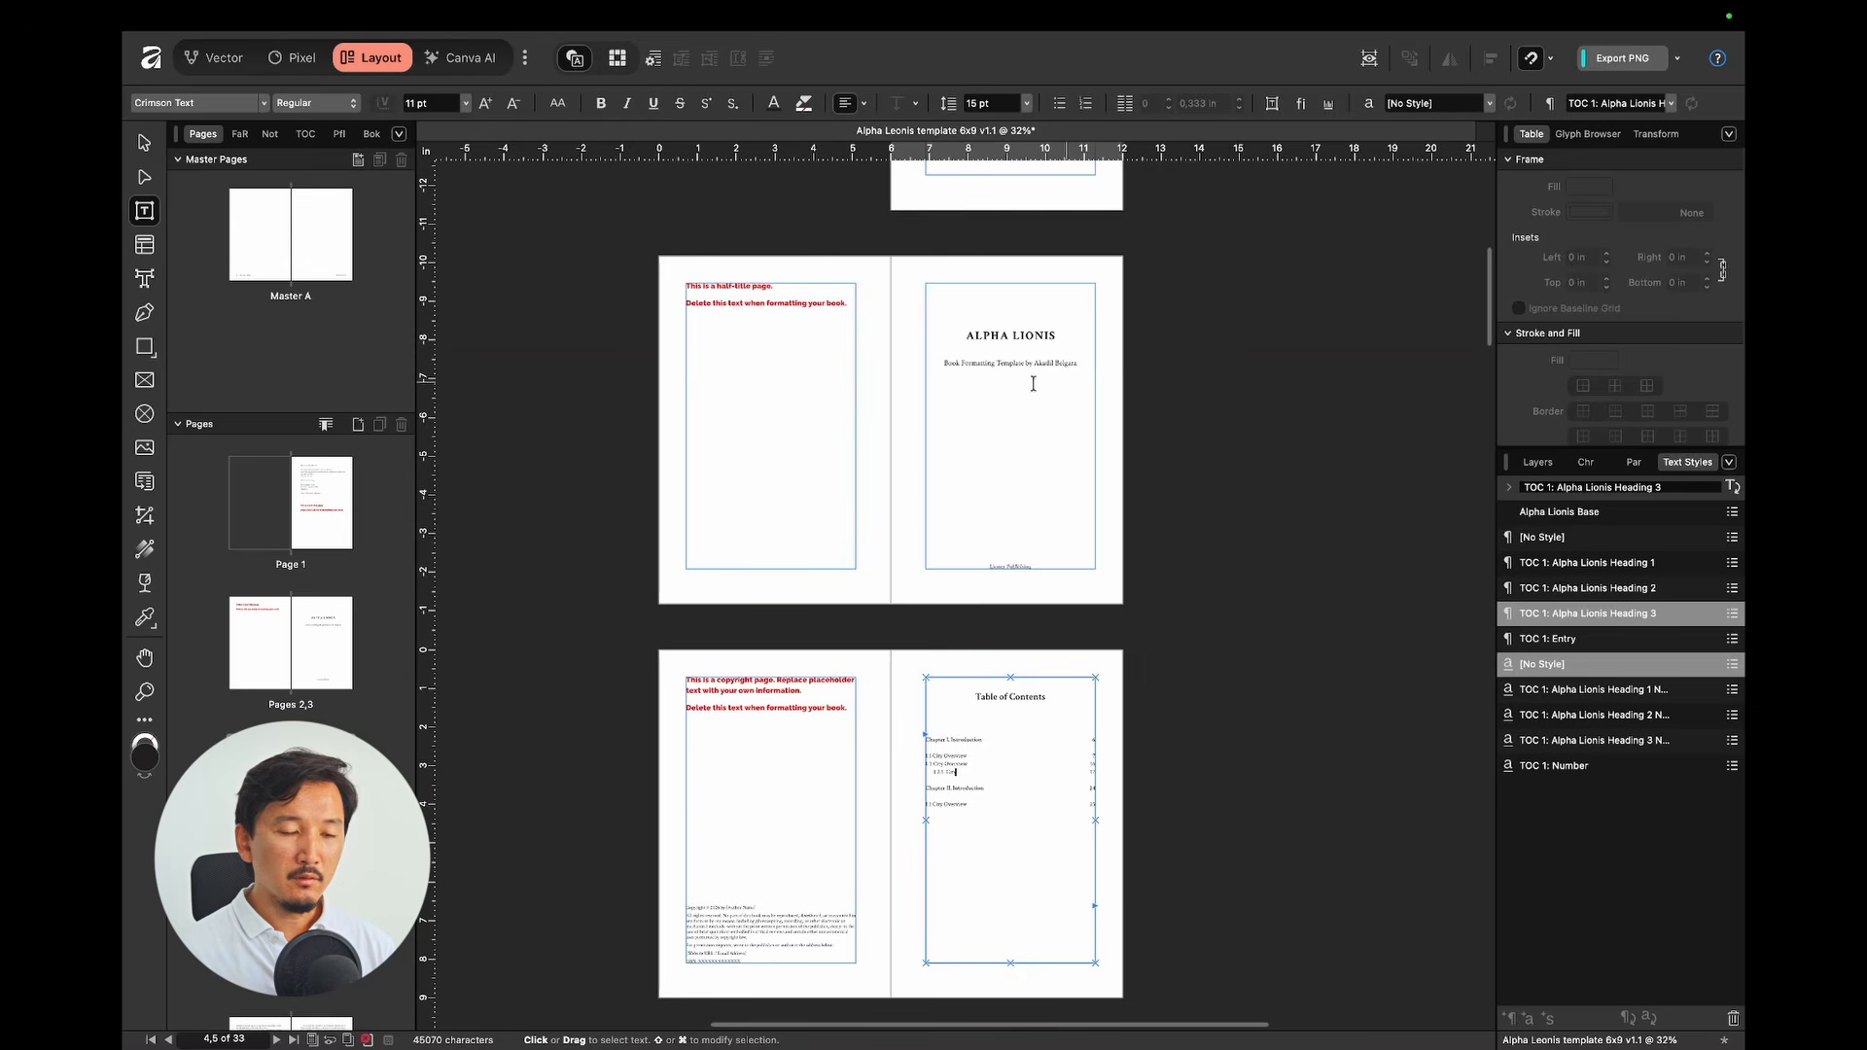
{"action": "scroll", "coordinate": [970, 682], "scroll_direction": "up", "scroll_amount": 3}
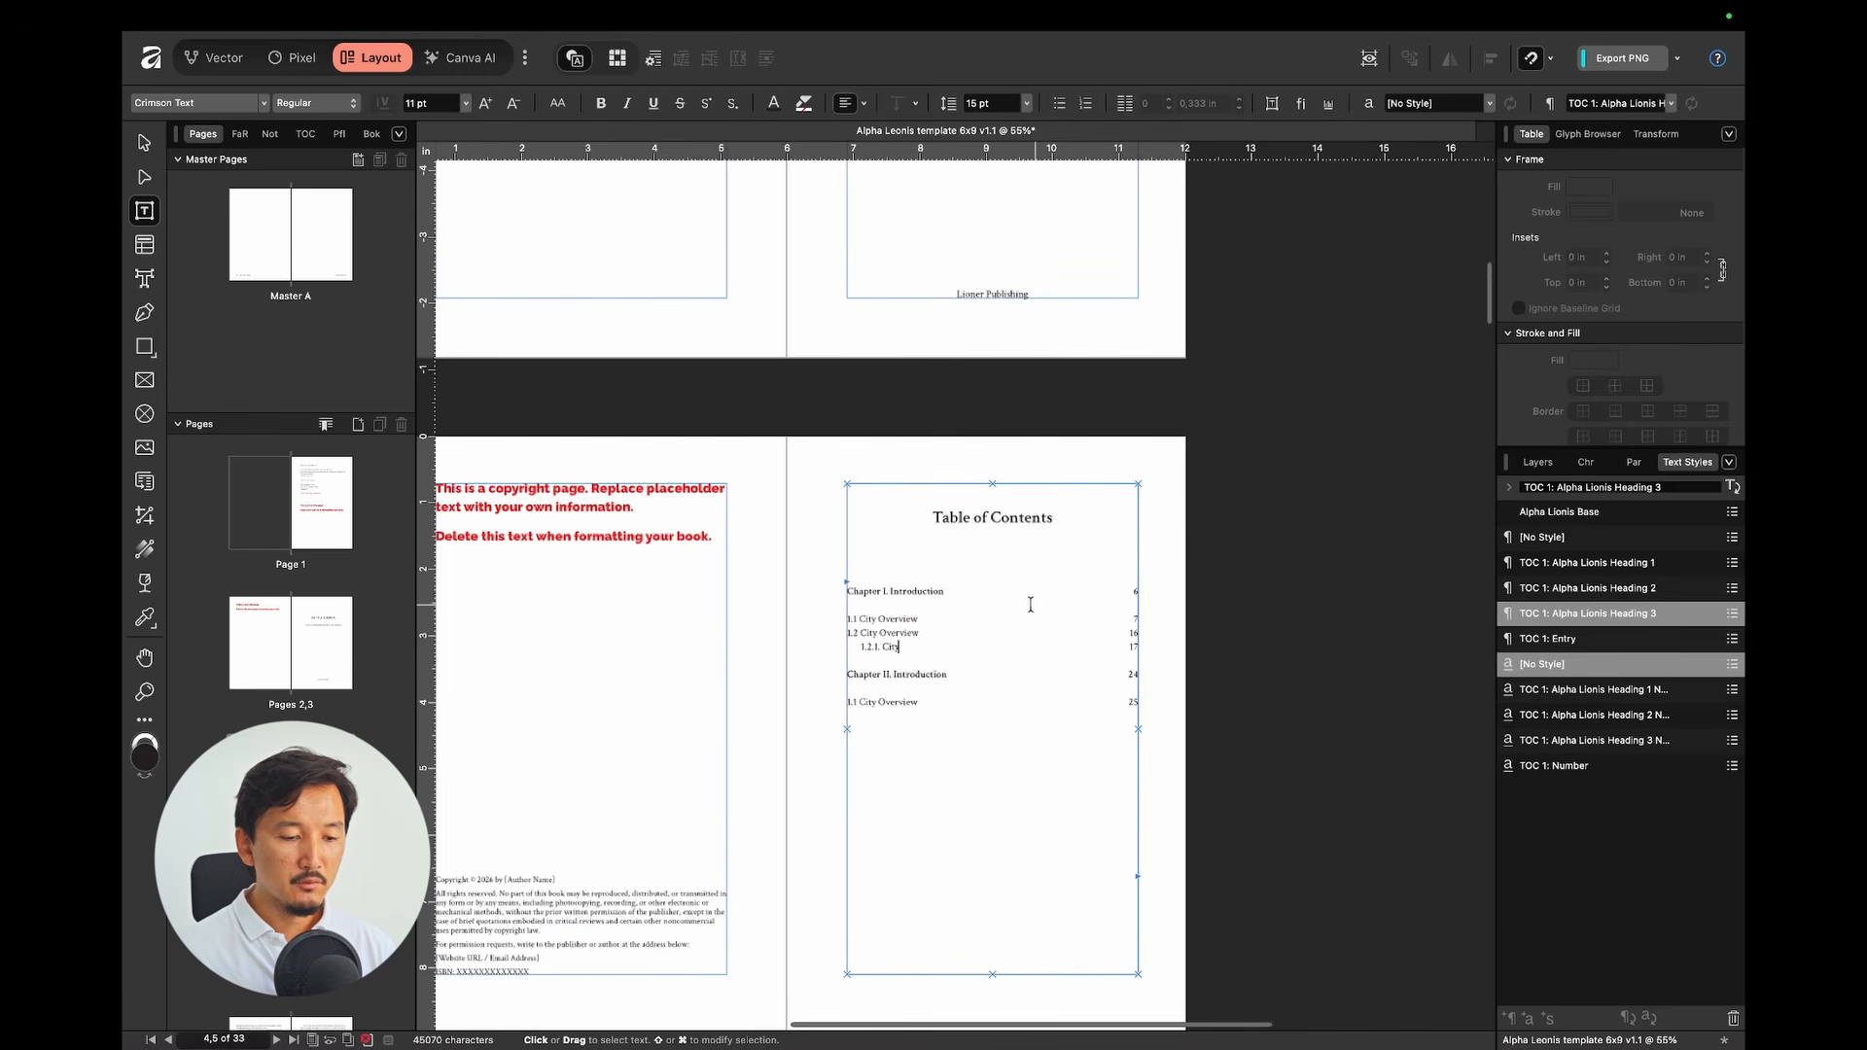
{"action": "left_click", "coordinate": [1015, 699]}
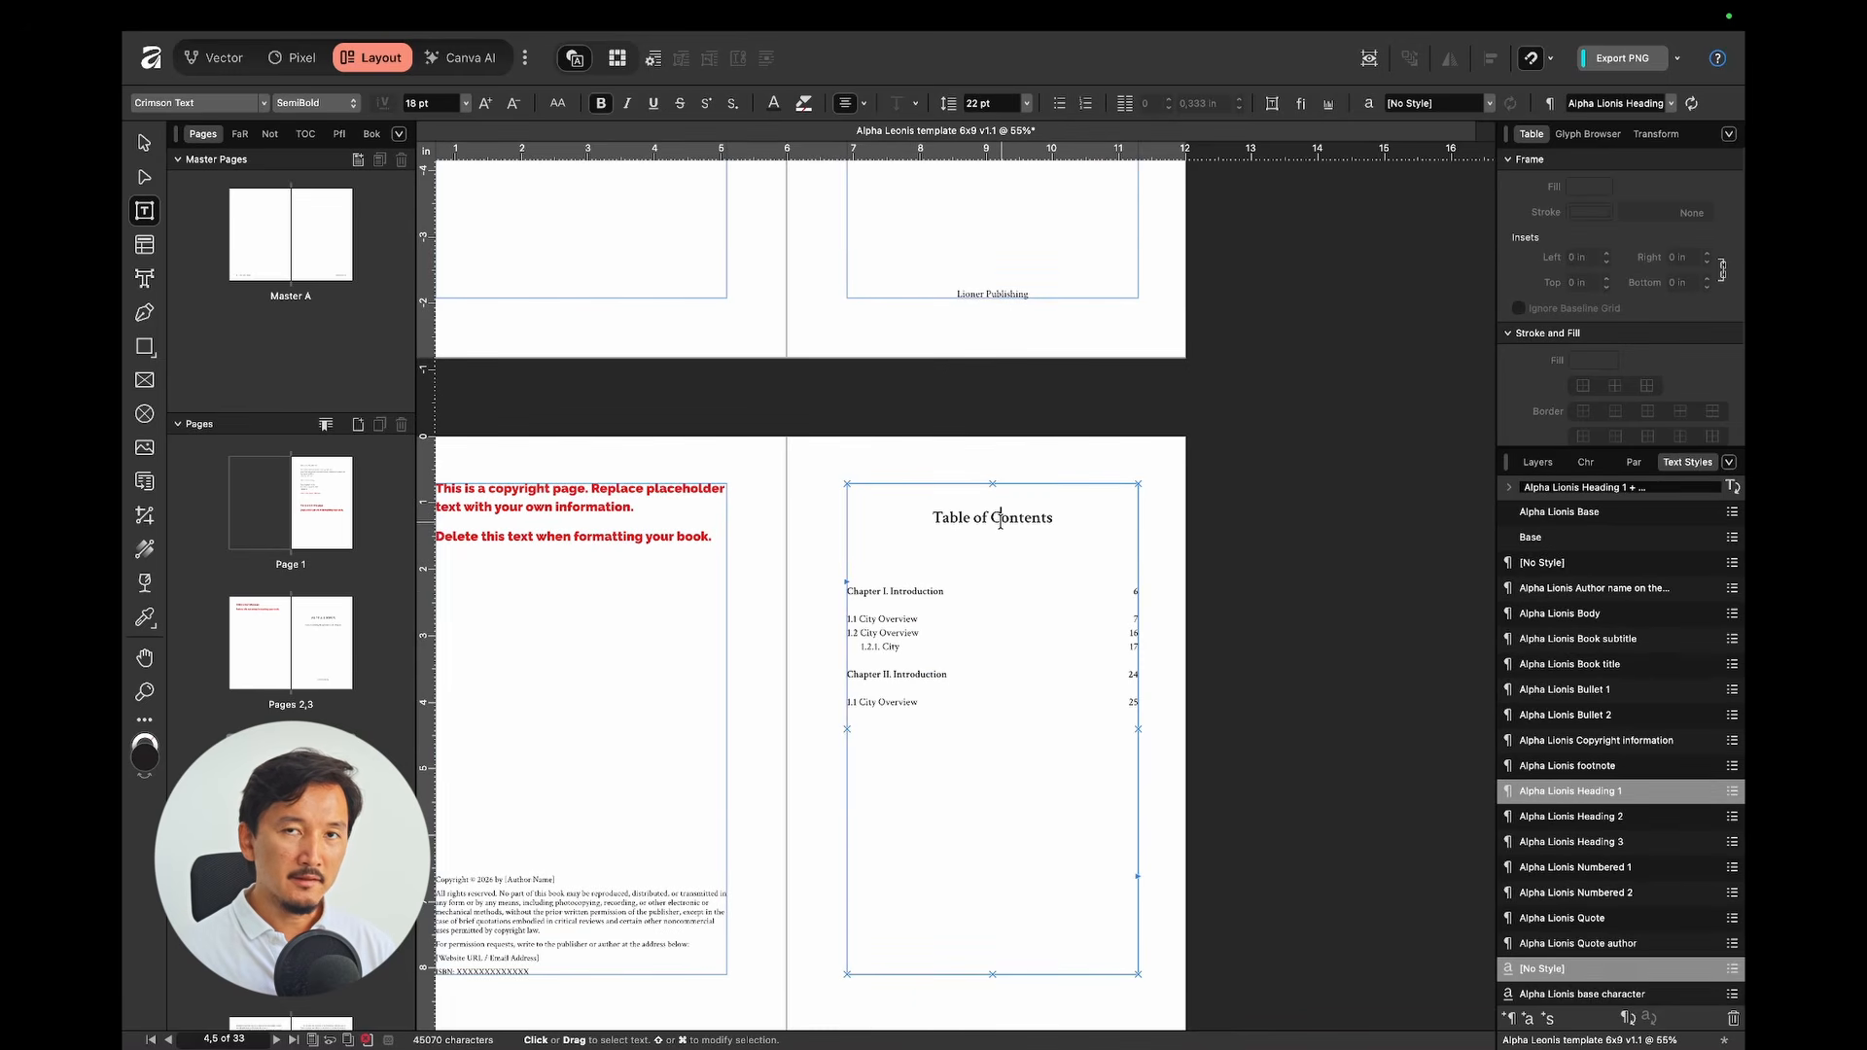
{"action": "key", "text": "super+a"}
{"action": "key", "text": "ctrl+a"}
{"action": "scroll", "coordinate": [1001, 522], "scroll_direction": "down", "scroll_amount": 3}
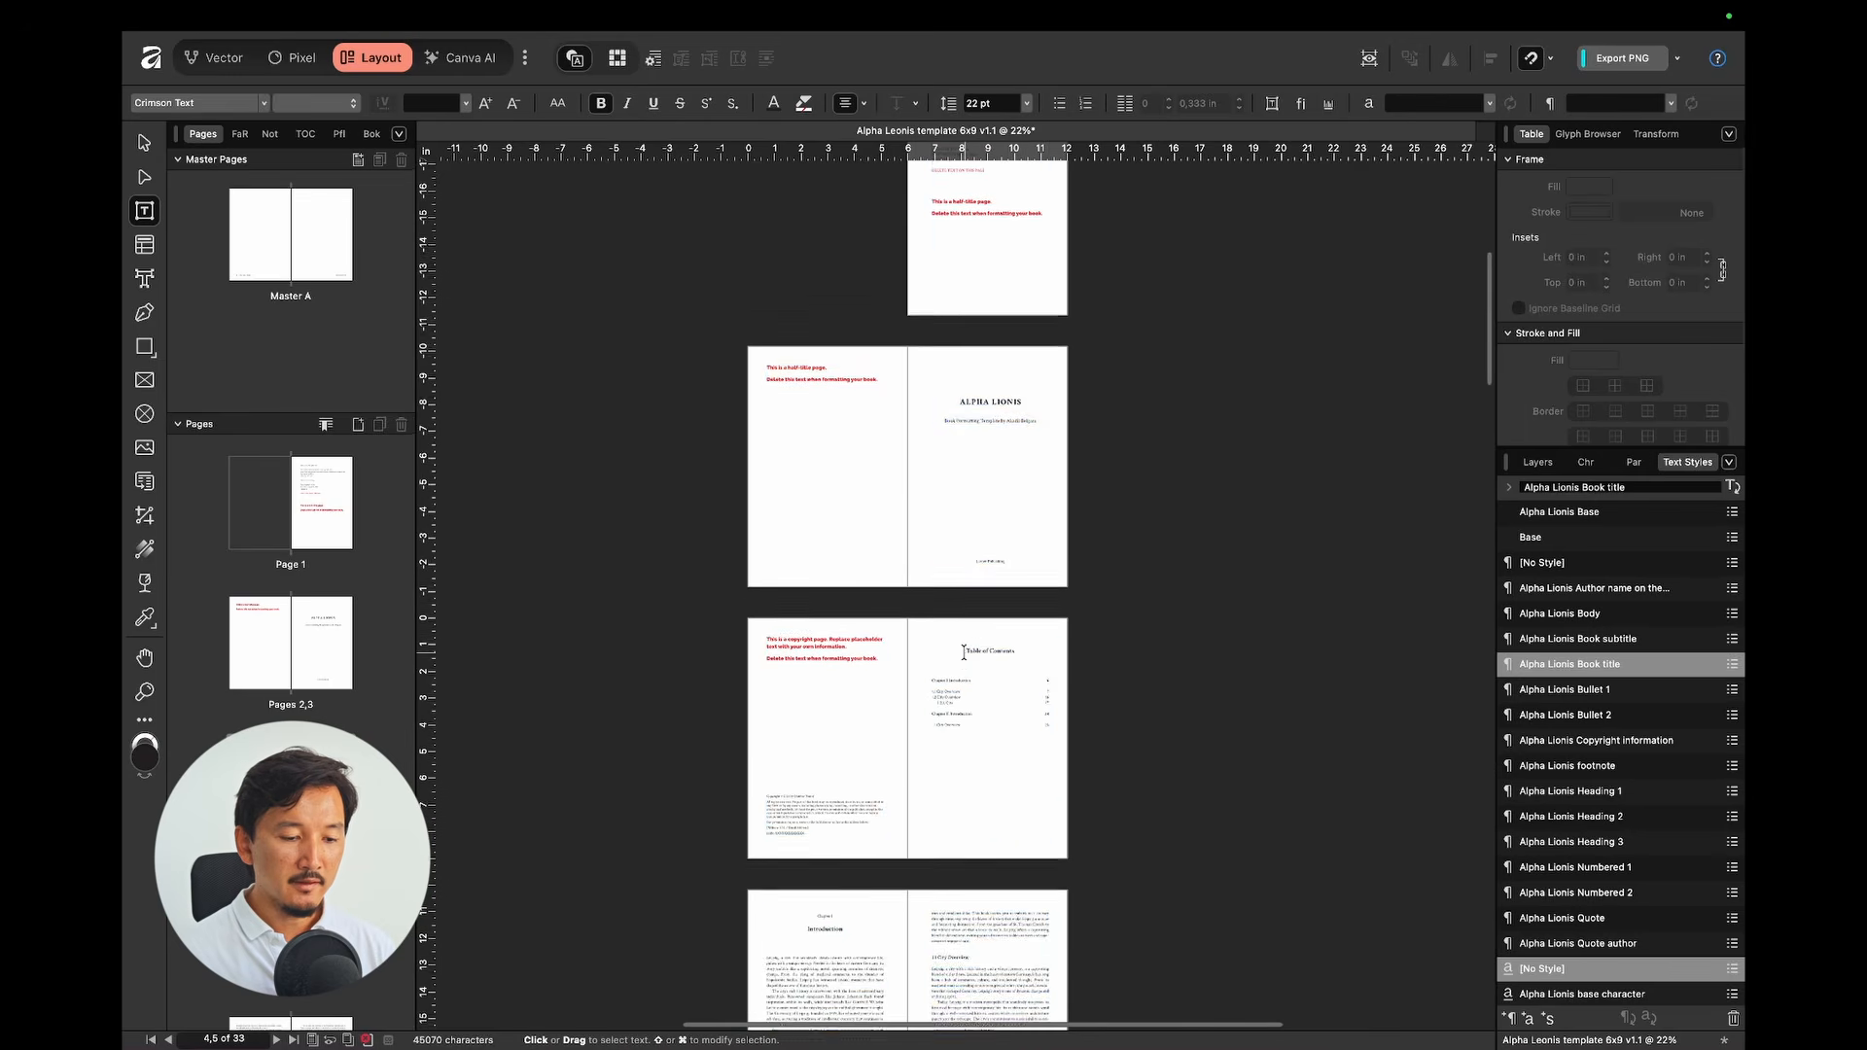
{"action": "scroll", "coordinate": [977, 593], "scroll_direction": "down", "scroll_amount": 10}
{"action": "key", "text": "super+a"}
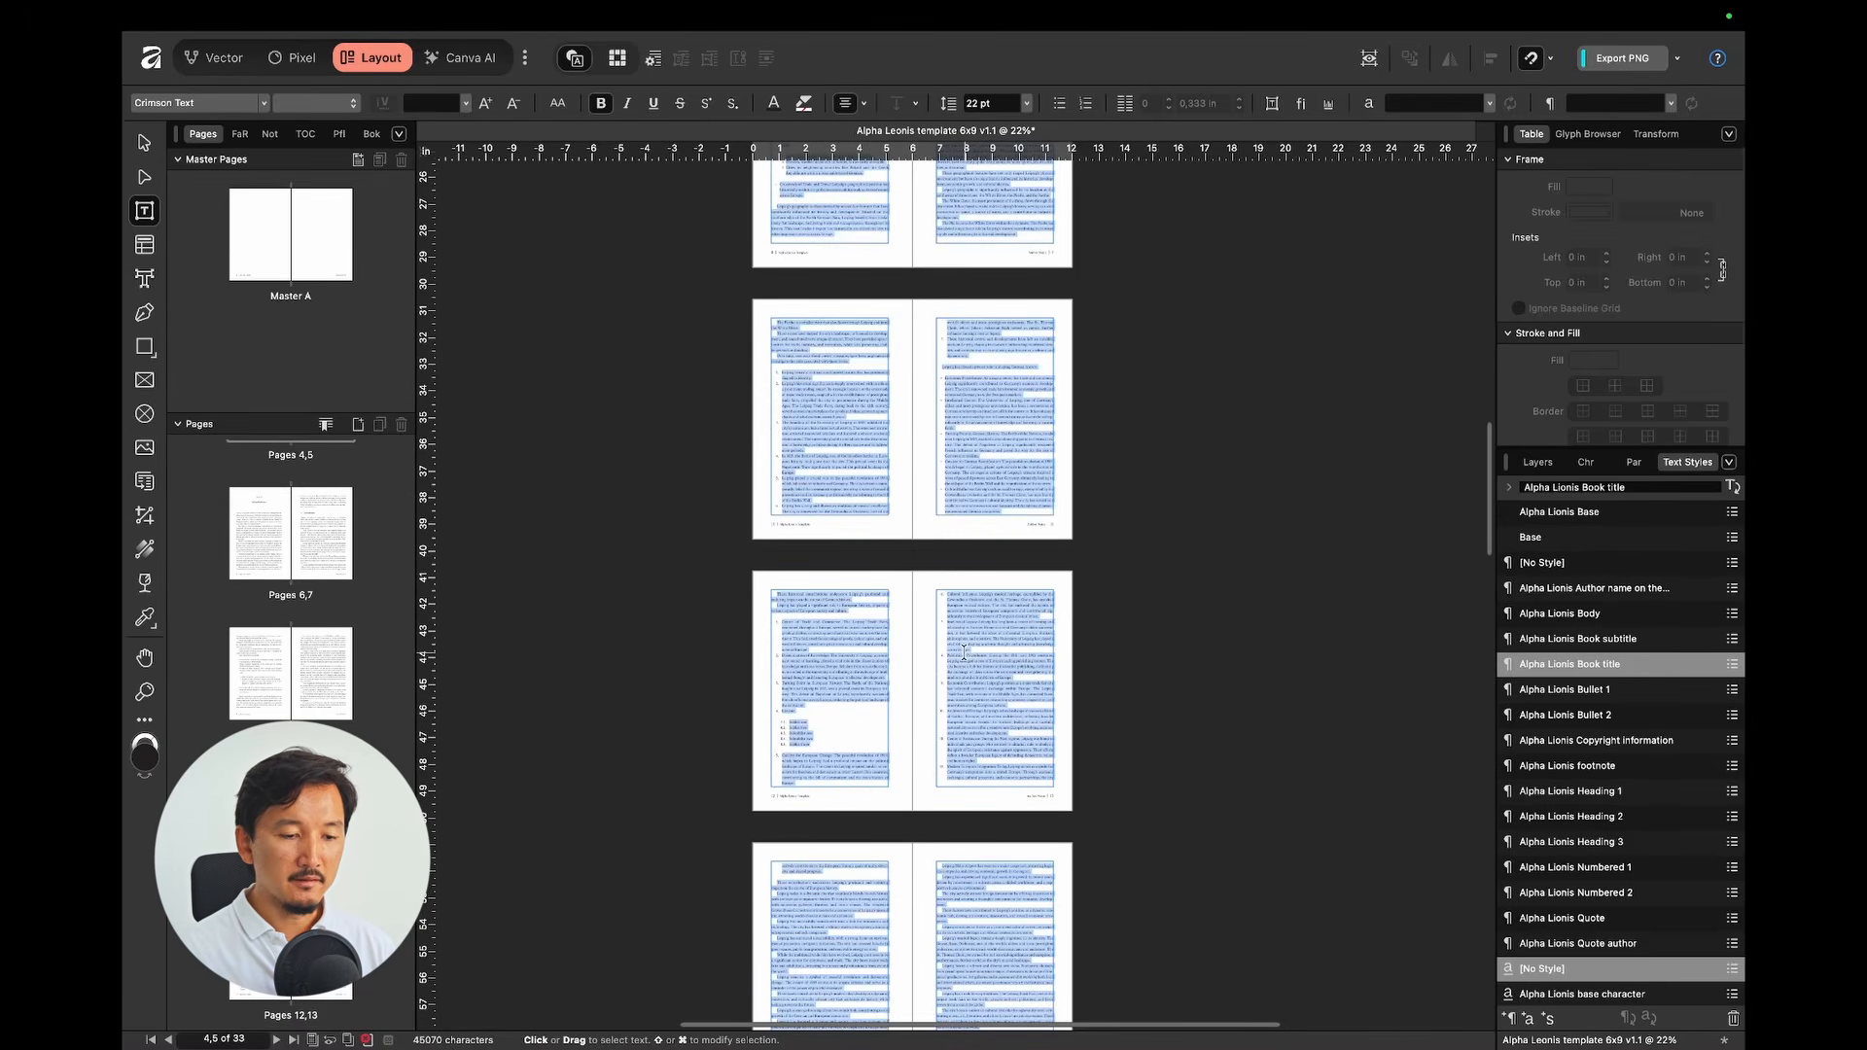
{"action": "key", "text": "BackSpace"}
{"action": "scroll", "coordinate": [1062, 581], "scroll_direction": "up", "scroll_amount": 3}
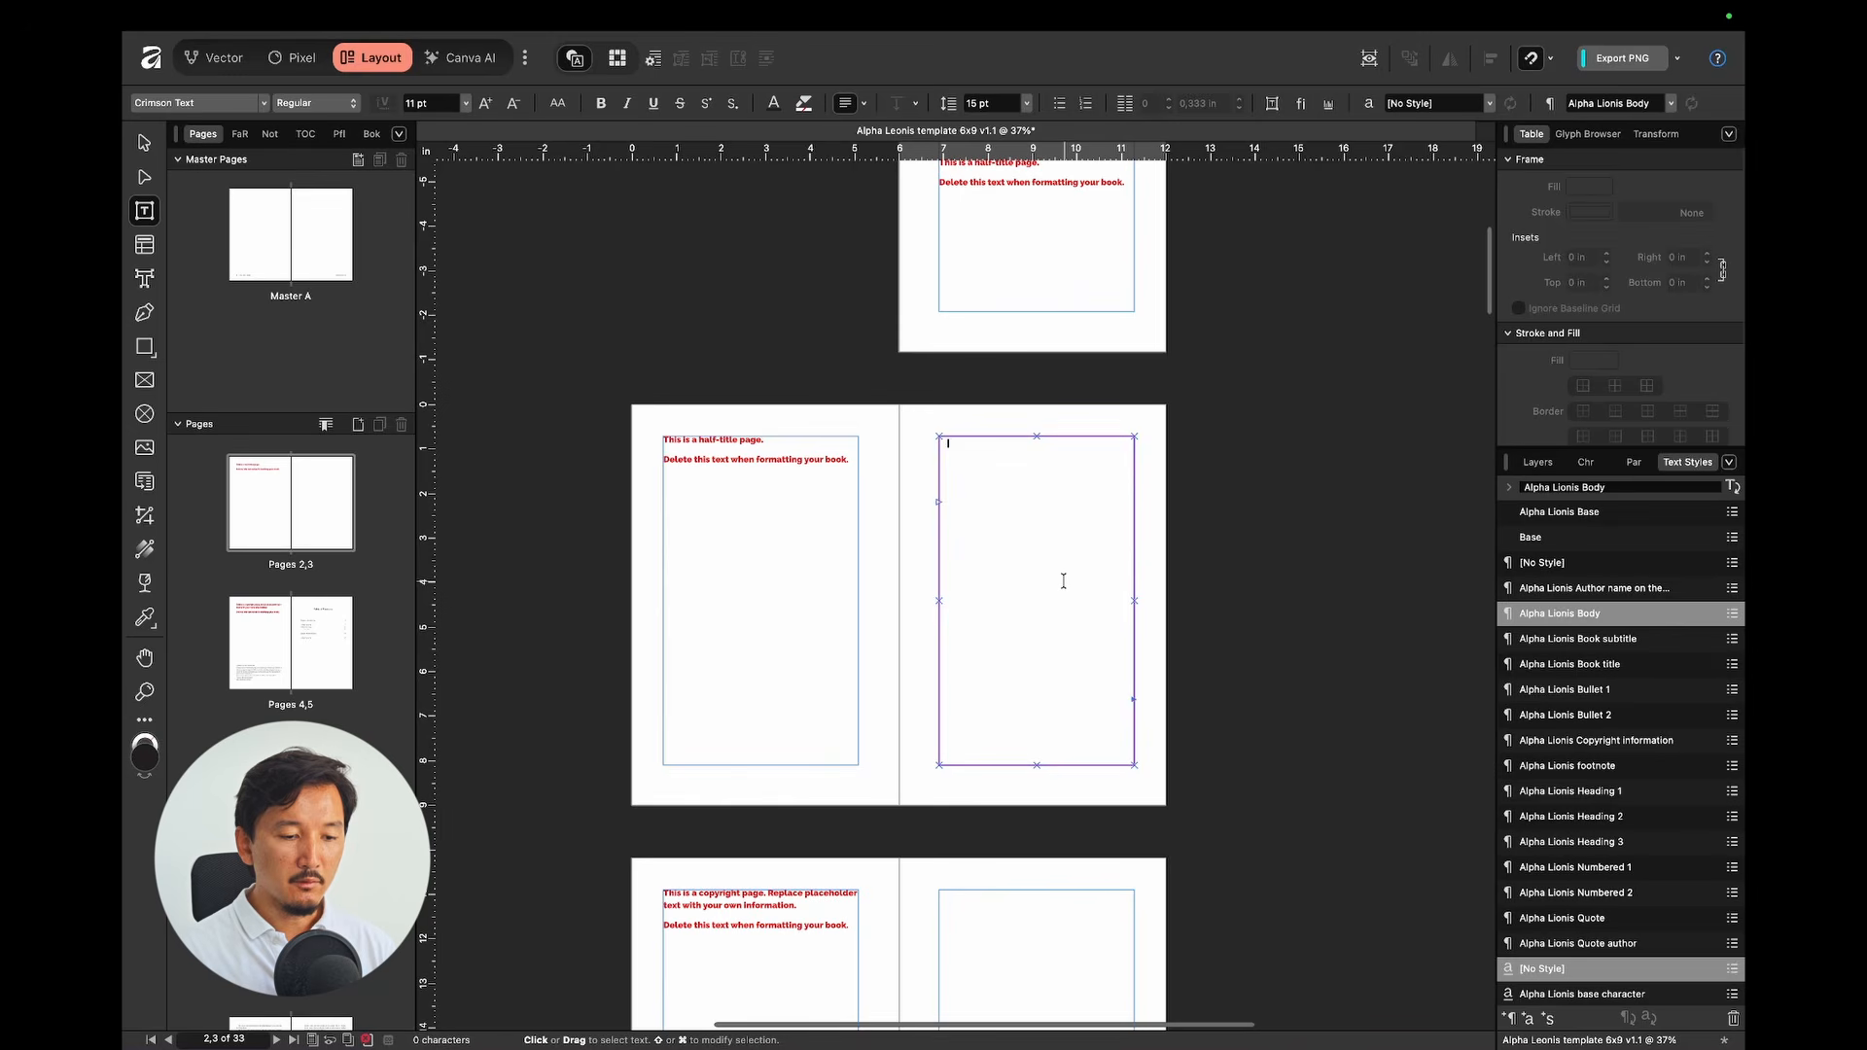
{"action": "scroll", "coordinate": [1063, 581], "scroll_direction": "up", "scroll_amount": 4}
Step: Delete page 1's template notes through 'DELETE TEXT ON THIS PAGE'
{"action": "left_click", "coordinate": [1157, 484]}
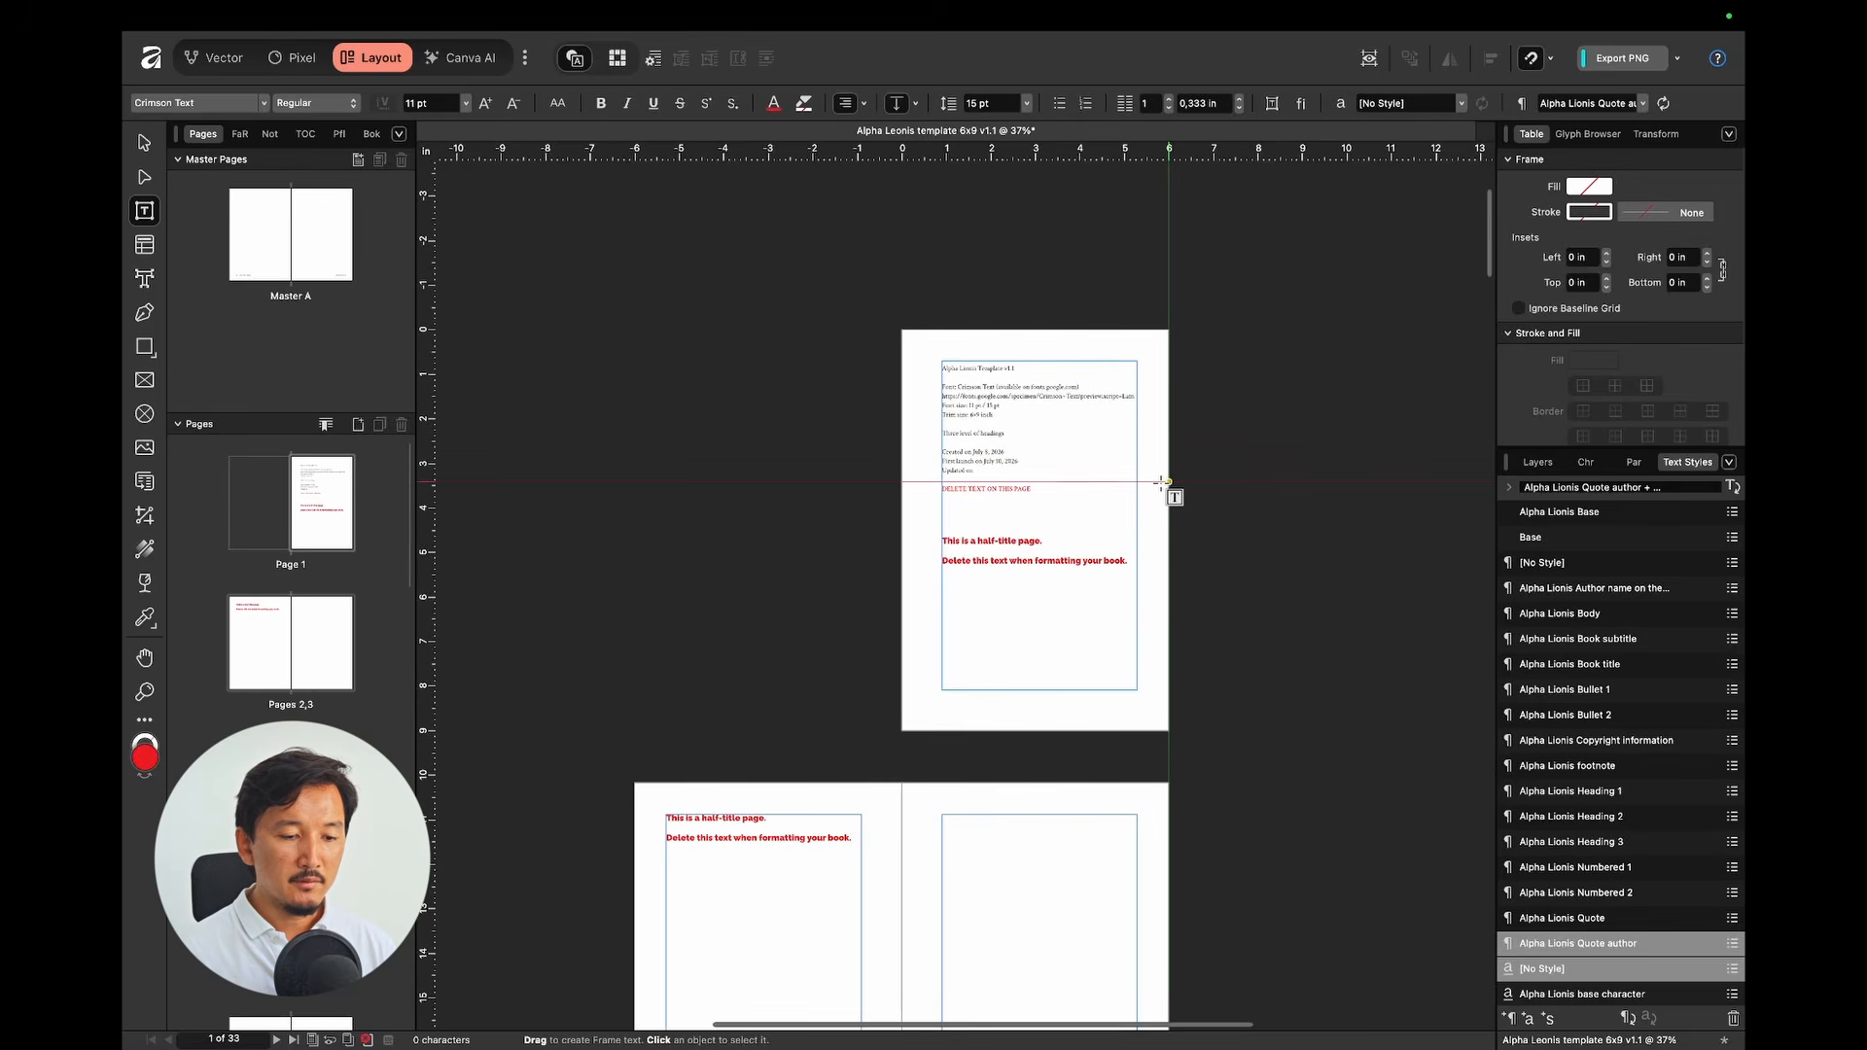
{"action": "scroll", "coordinate": [1157, 484], "scroll_direction": "up", "scroll_amount": 3}
{"action": "key", "text": "v"}
{"action": "left_click", "coordinate": [957, 581]}
{"action": "key", "text": "super+equal"}
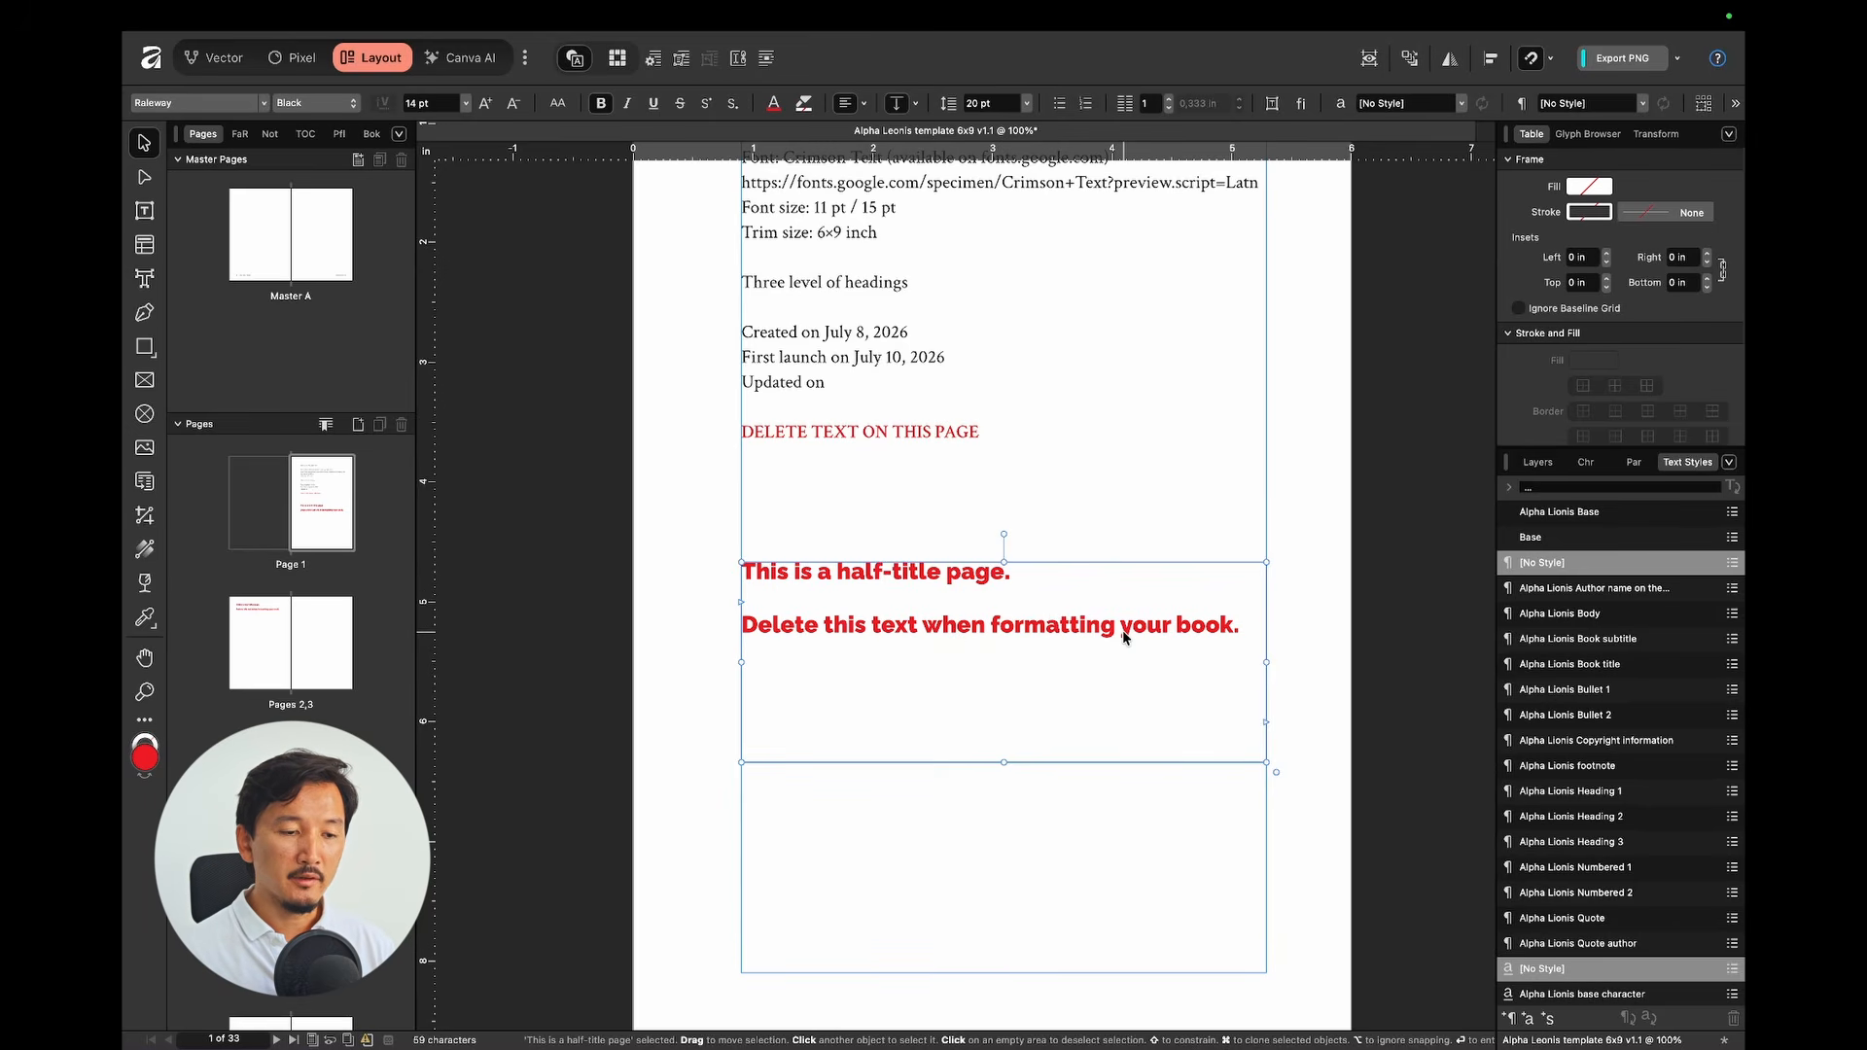
{"action": "key", "text": "Escape"}
{"action": "key", "text": "super+minus"}
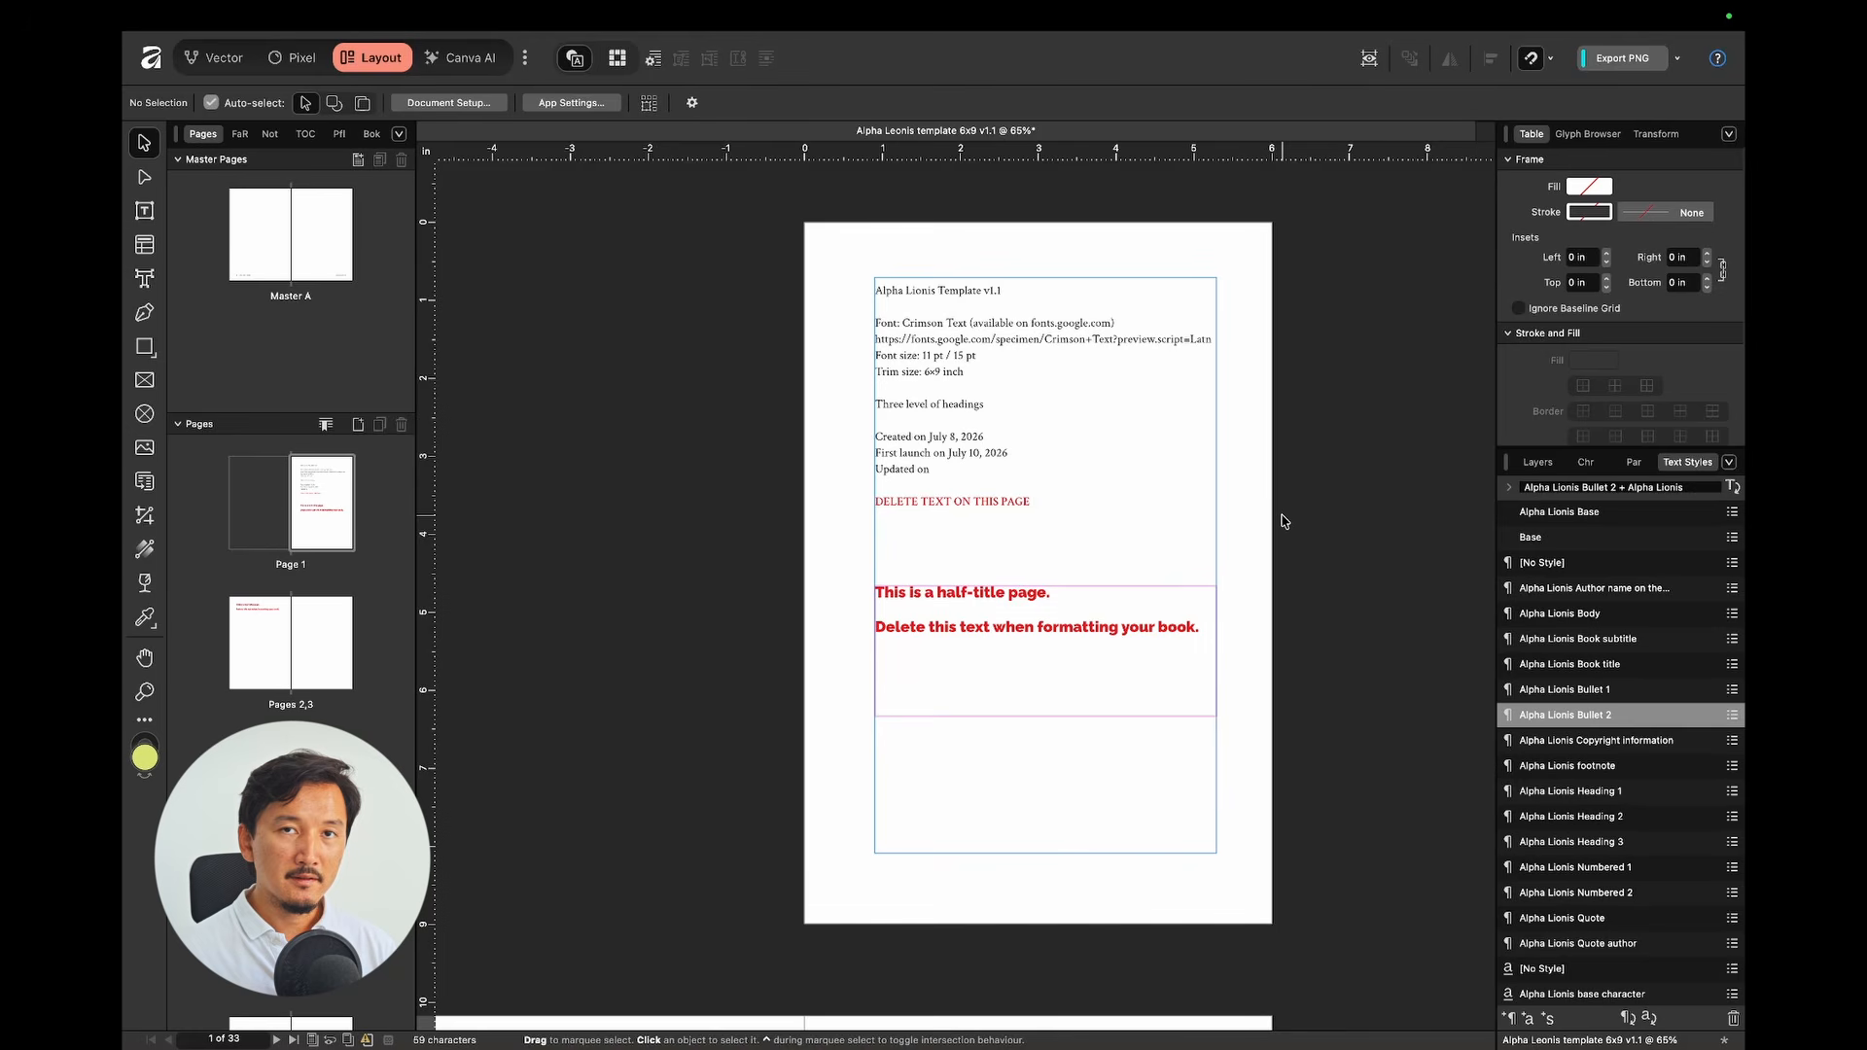
{"action": "double_click", "coordinate": [995, 442]}
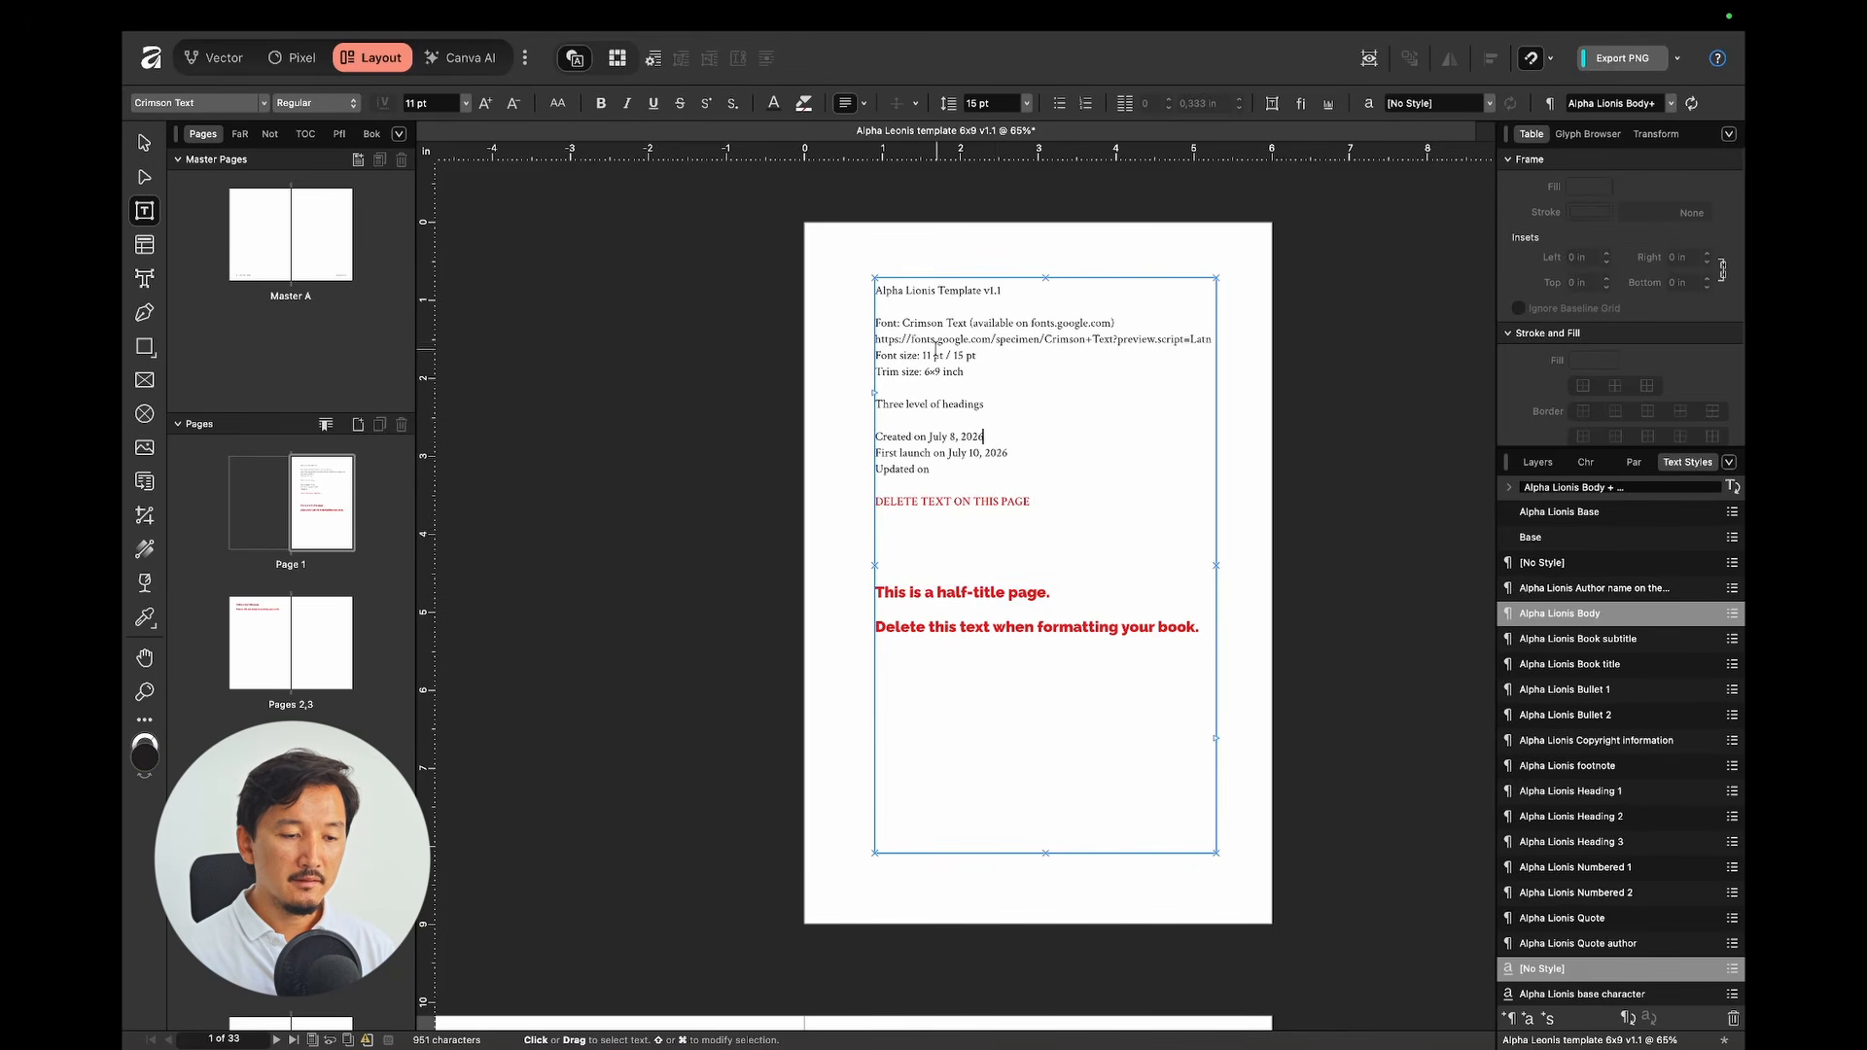
{"action": "left_click_drag", "start_coordinate": [888, 295], "coordinate": [1149, 533]}
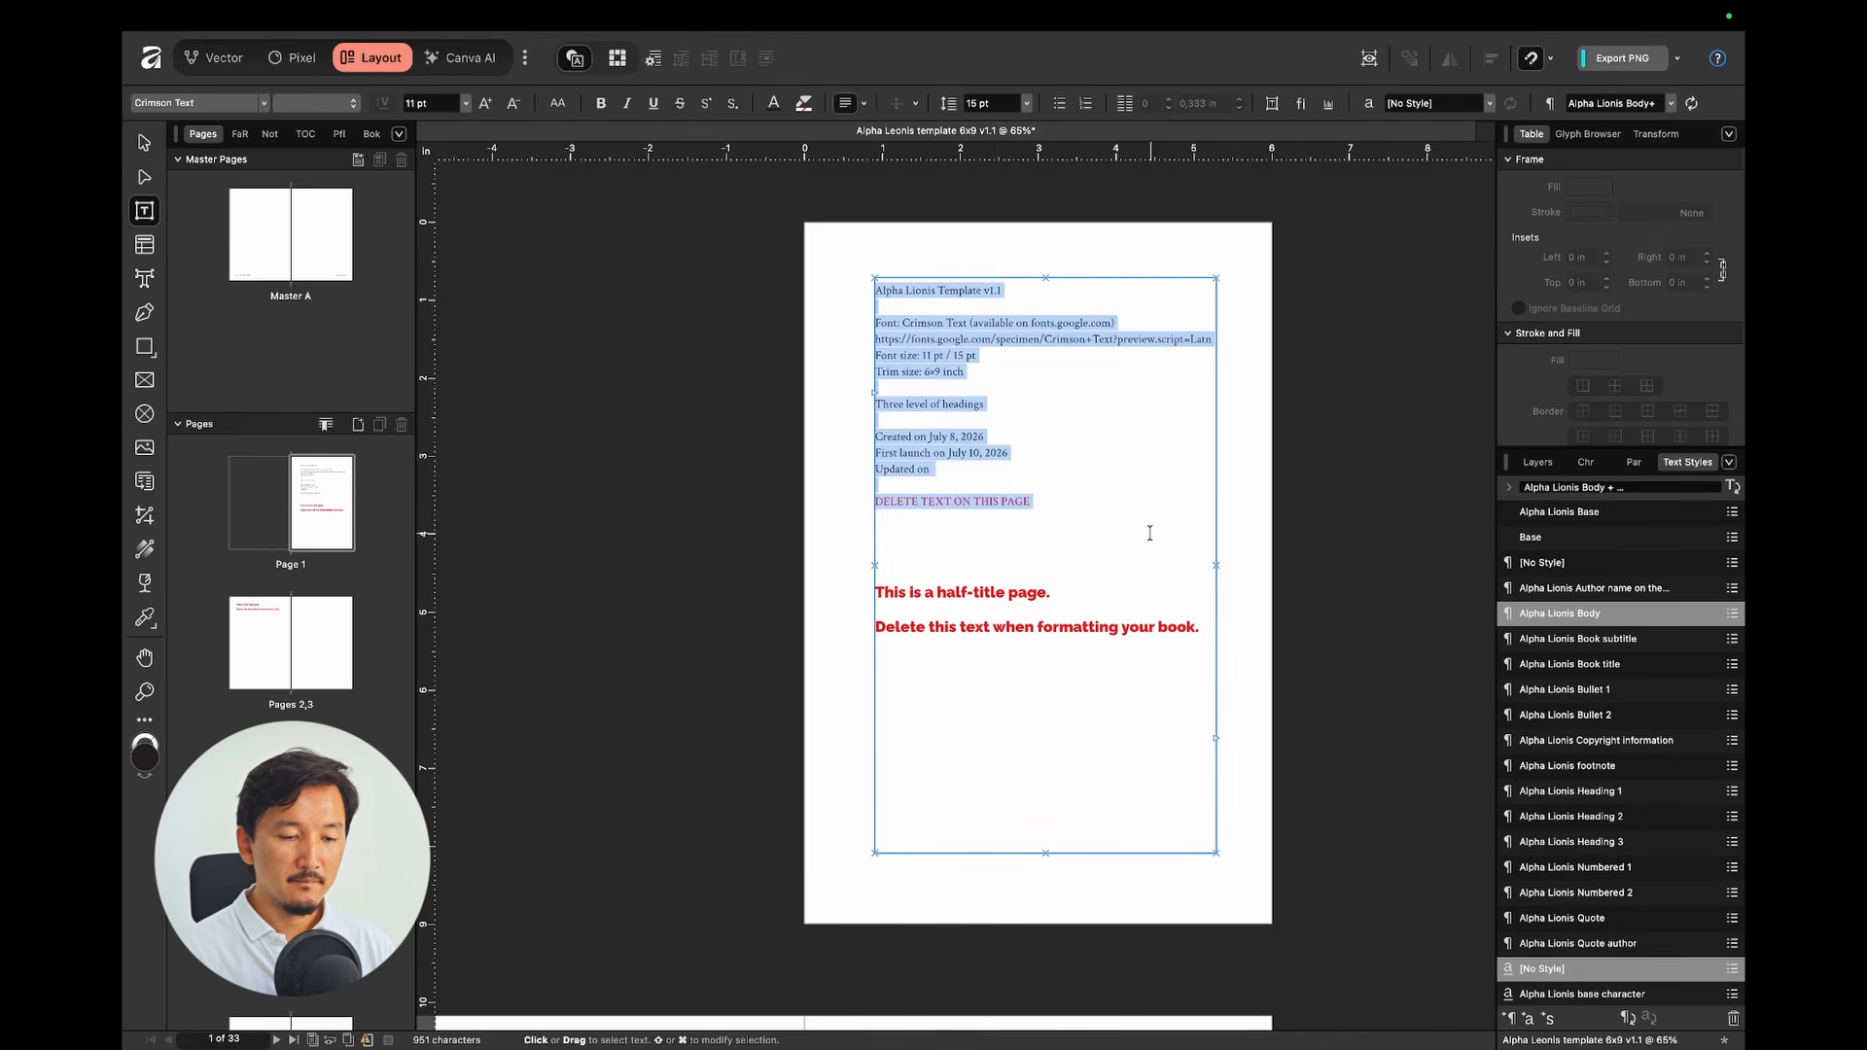
{"action": "key", "text": "BackSpace"}
{"action": "key", "text": "Escape"}
Step: Delete the half-title frames on pages 1 and 2 and the red copyright notice frame
{"action": "left_click", "coordinate": [1019, 634]}
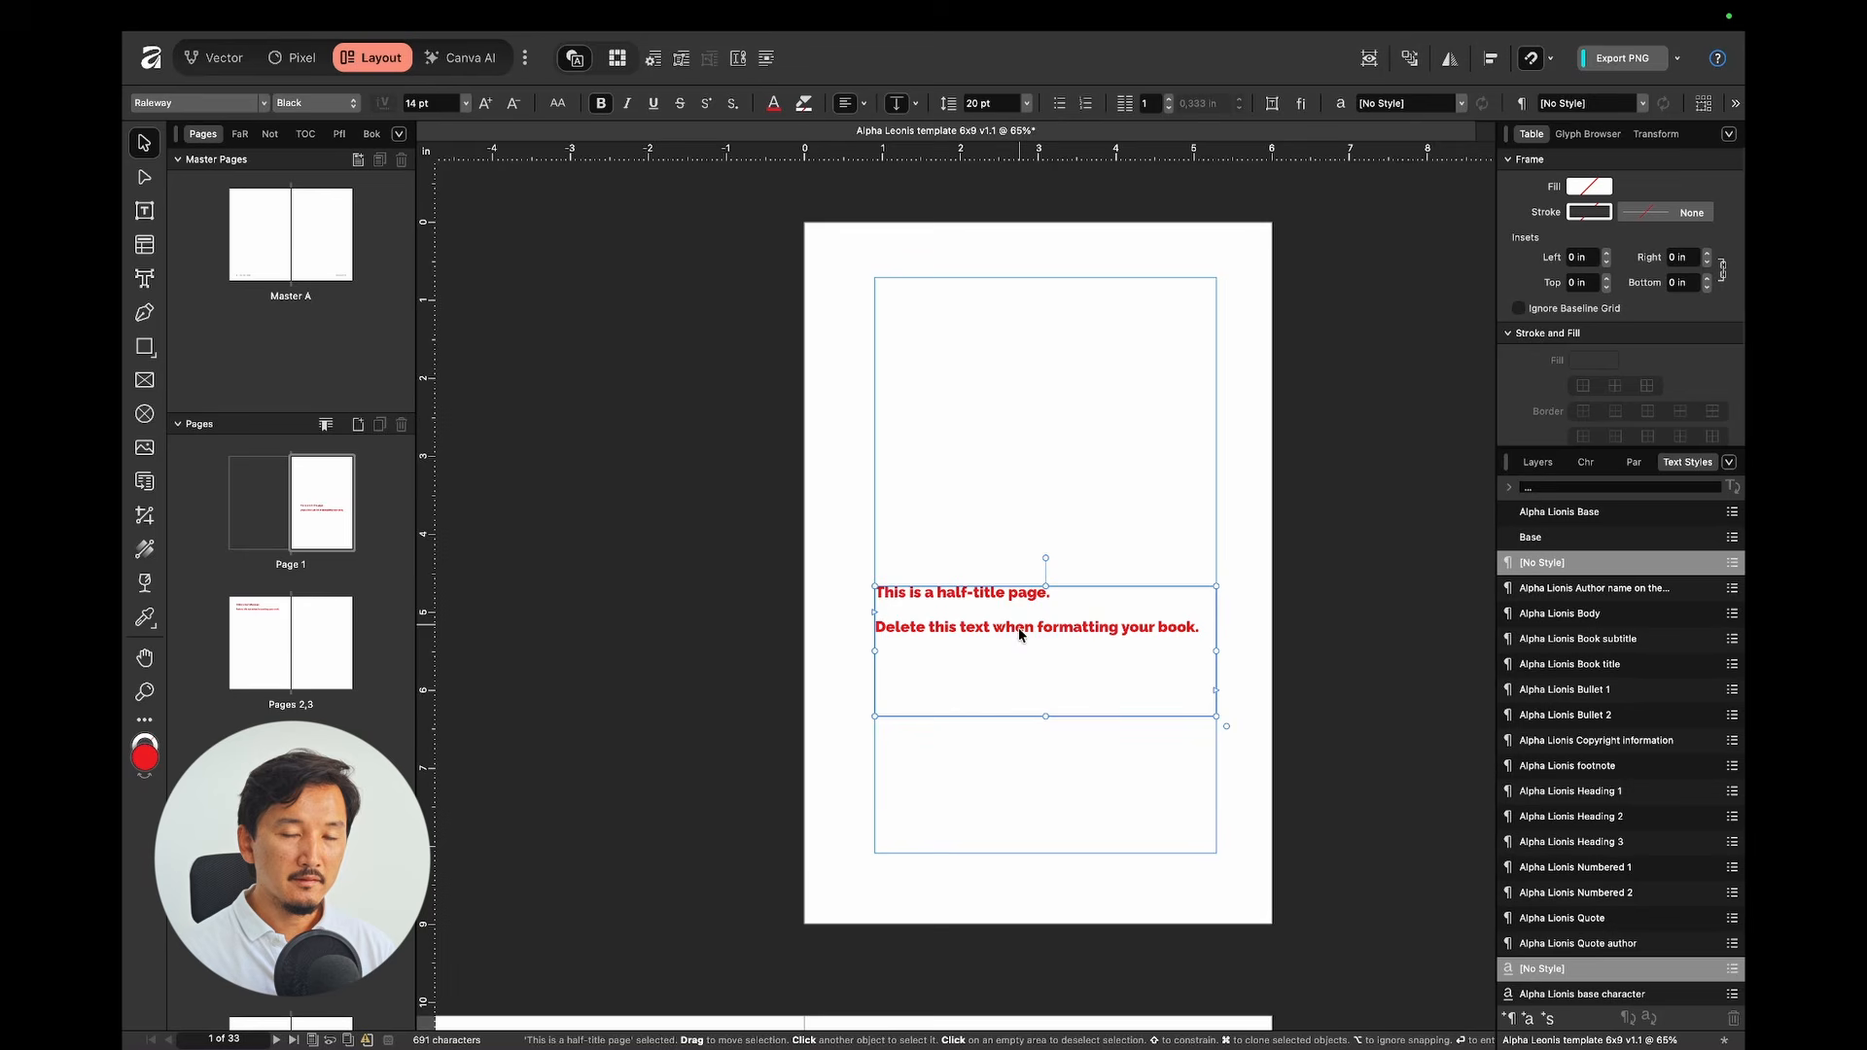
{"action": "mouse_move", "coordinate": [1047, 632]}
{"action": "left_mouse_down"}
{"action": "mouse_move", "coordinate": [1001, 610]}
{"action": "mouse_move", "coordinate": [1056, 635]}
{"action": "left_mouse_up"}
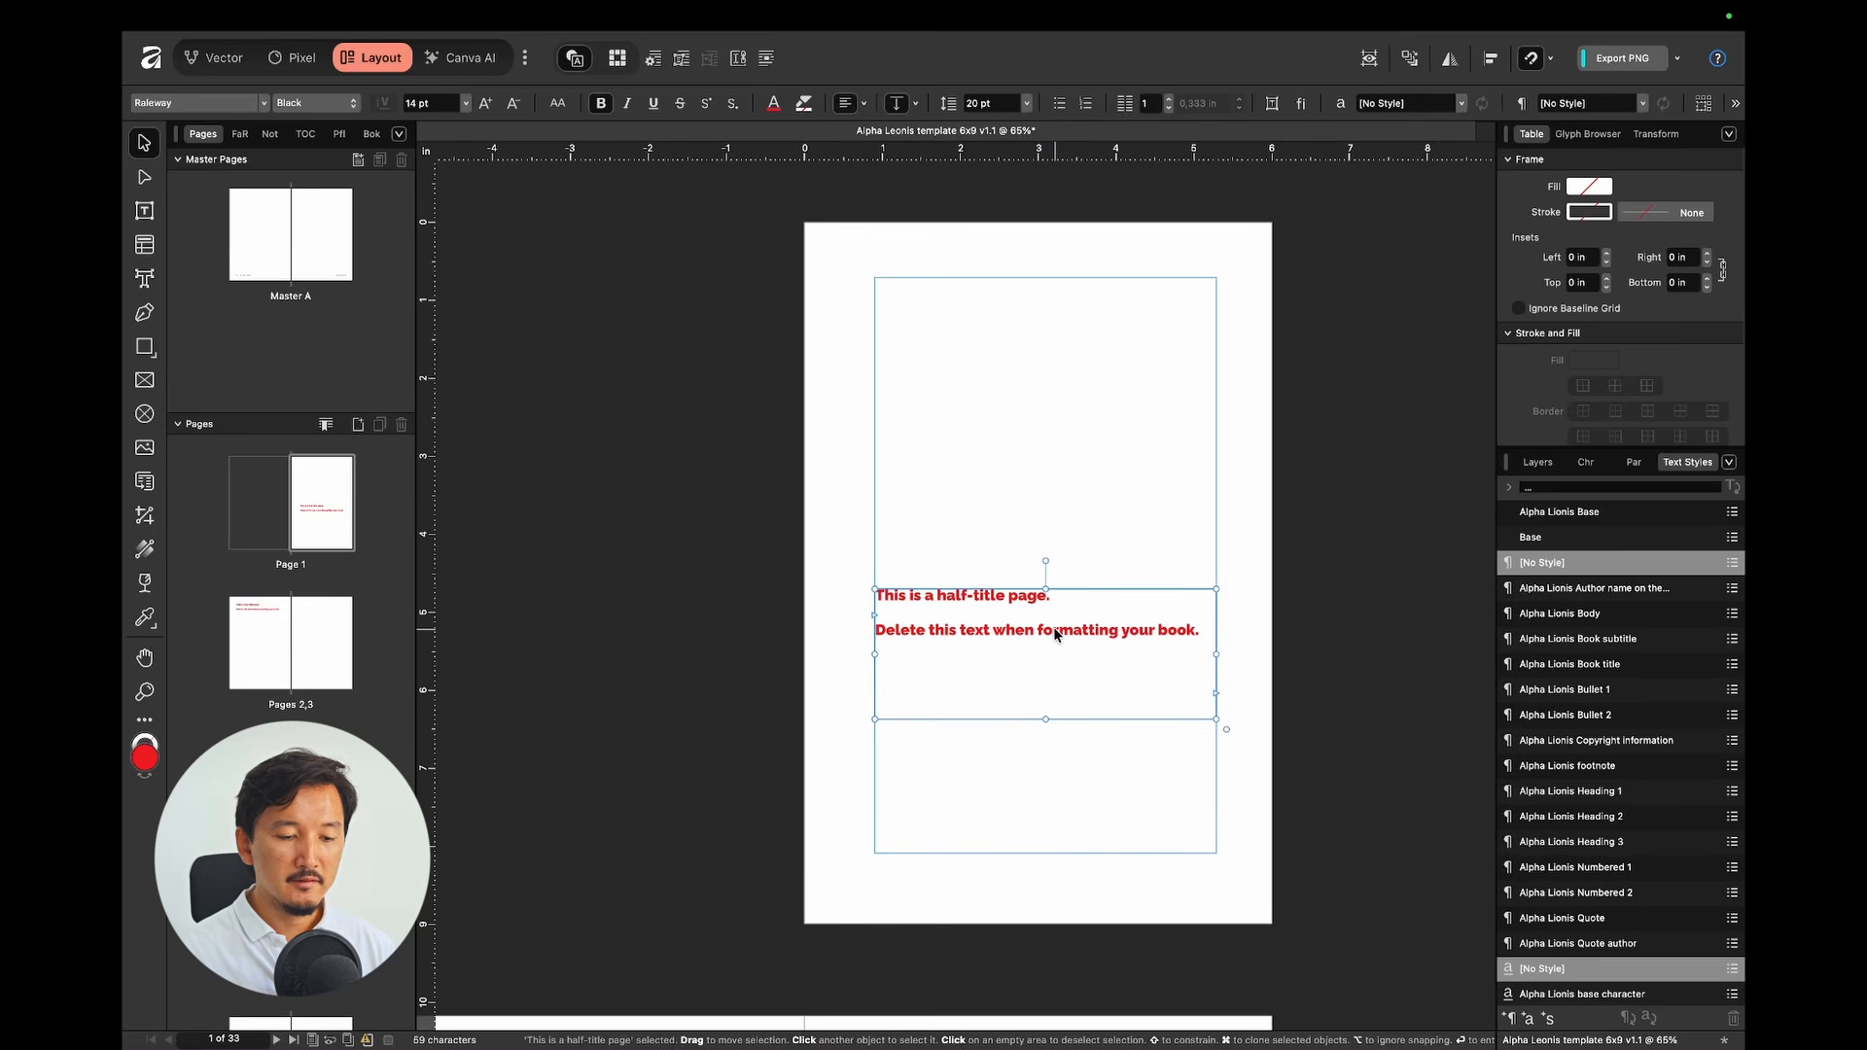
{"action": "key", "text": "BackSpace"}
{"action": "scroll", "coordinate": [1053, 626], "scroll_direction": "down", "scroll_amount": 10}
{"action": "scroll", "coordinate": [1053, 626], "scroll_direction": "down", "scroll_amount": 3}
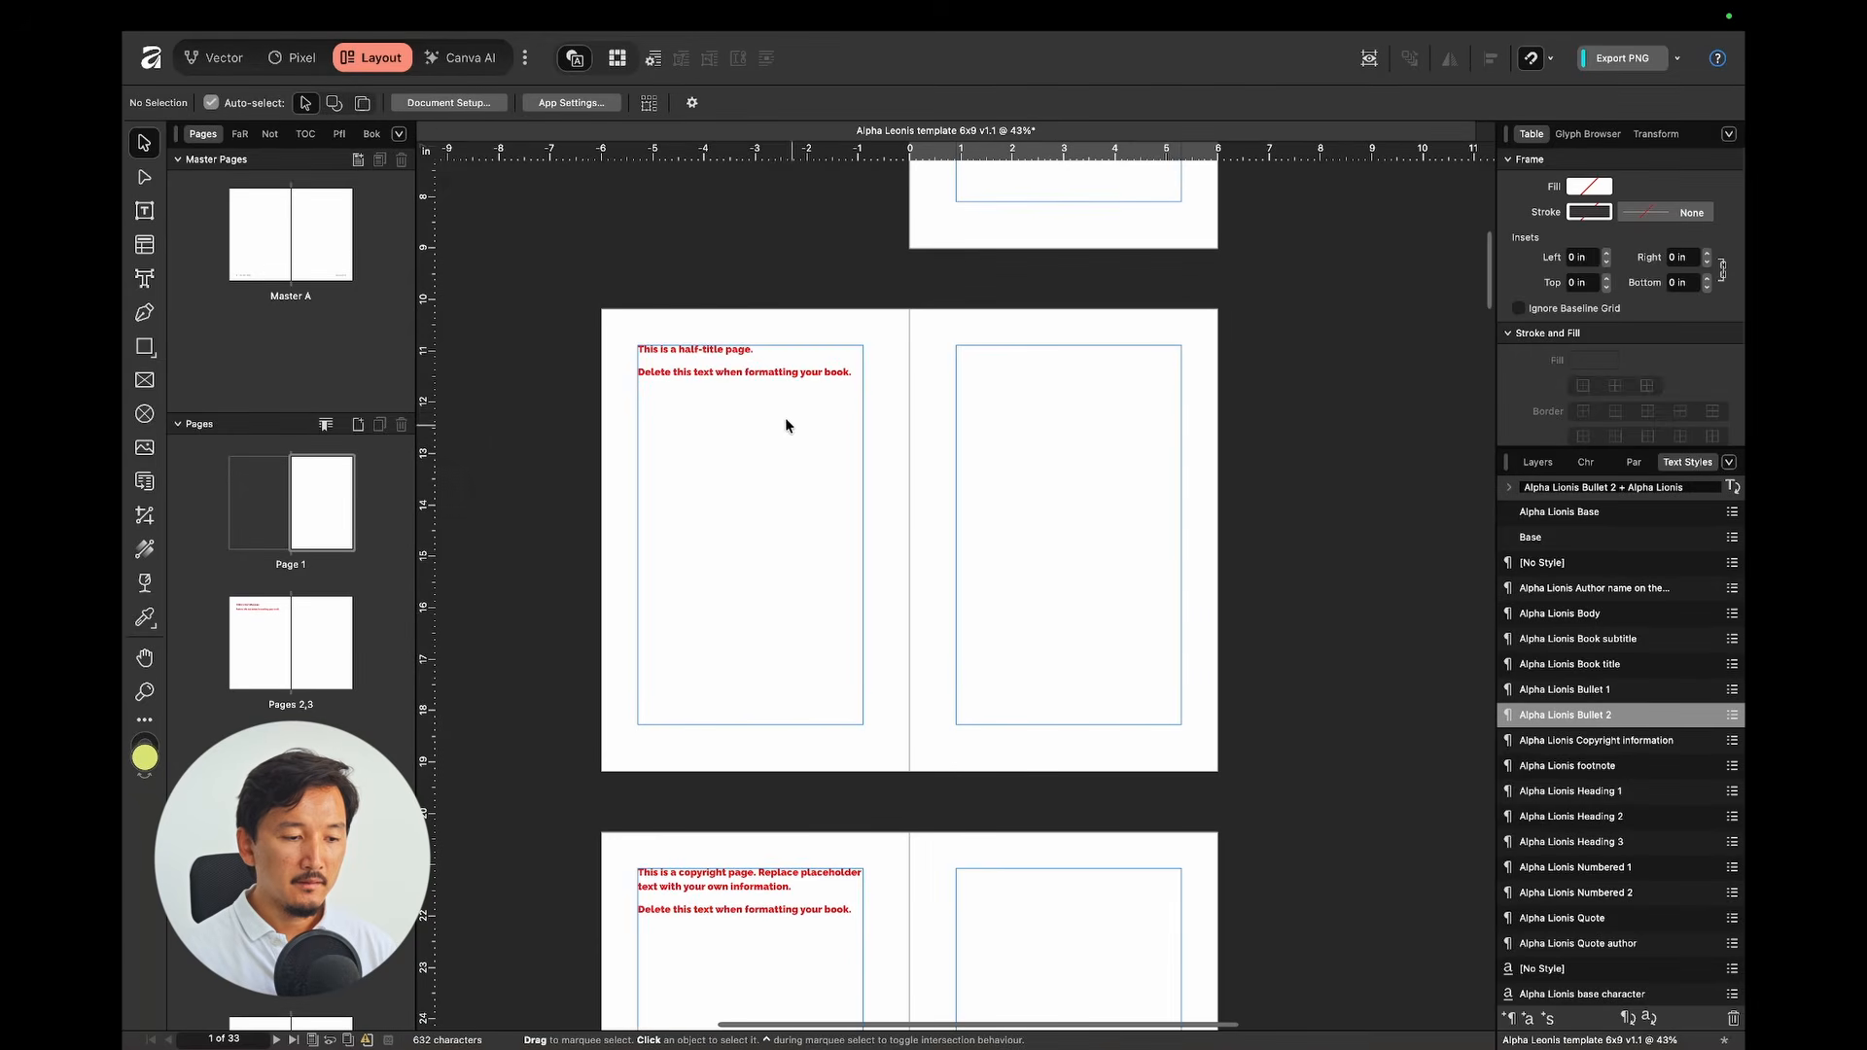
{"action": "left_click", "coordinate": [746, 359]}
{"action": "key", "text": "BackSpace"}
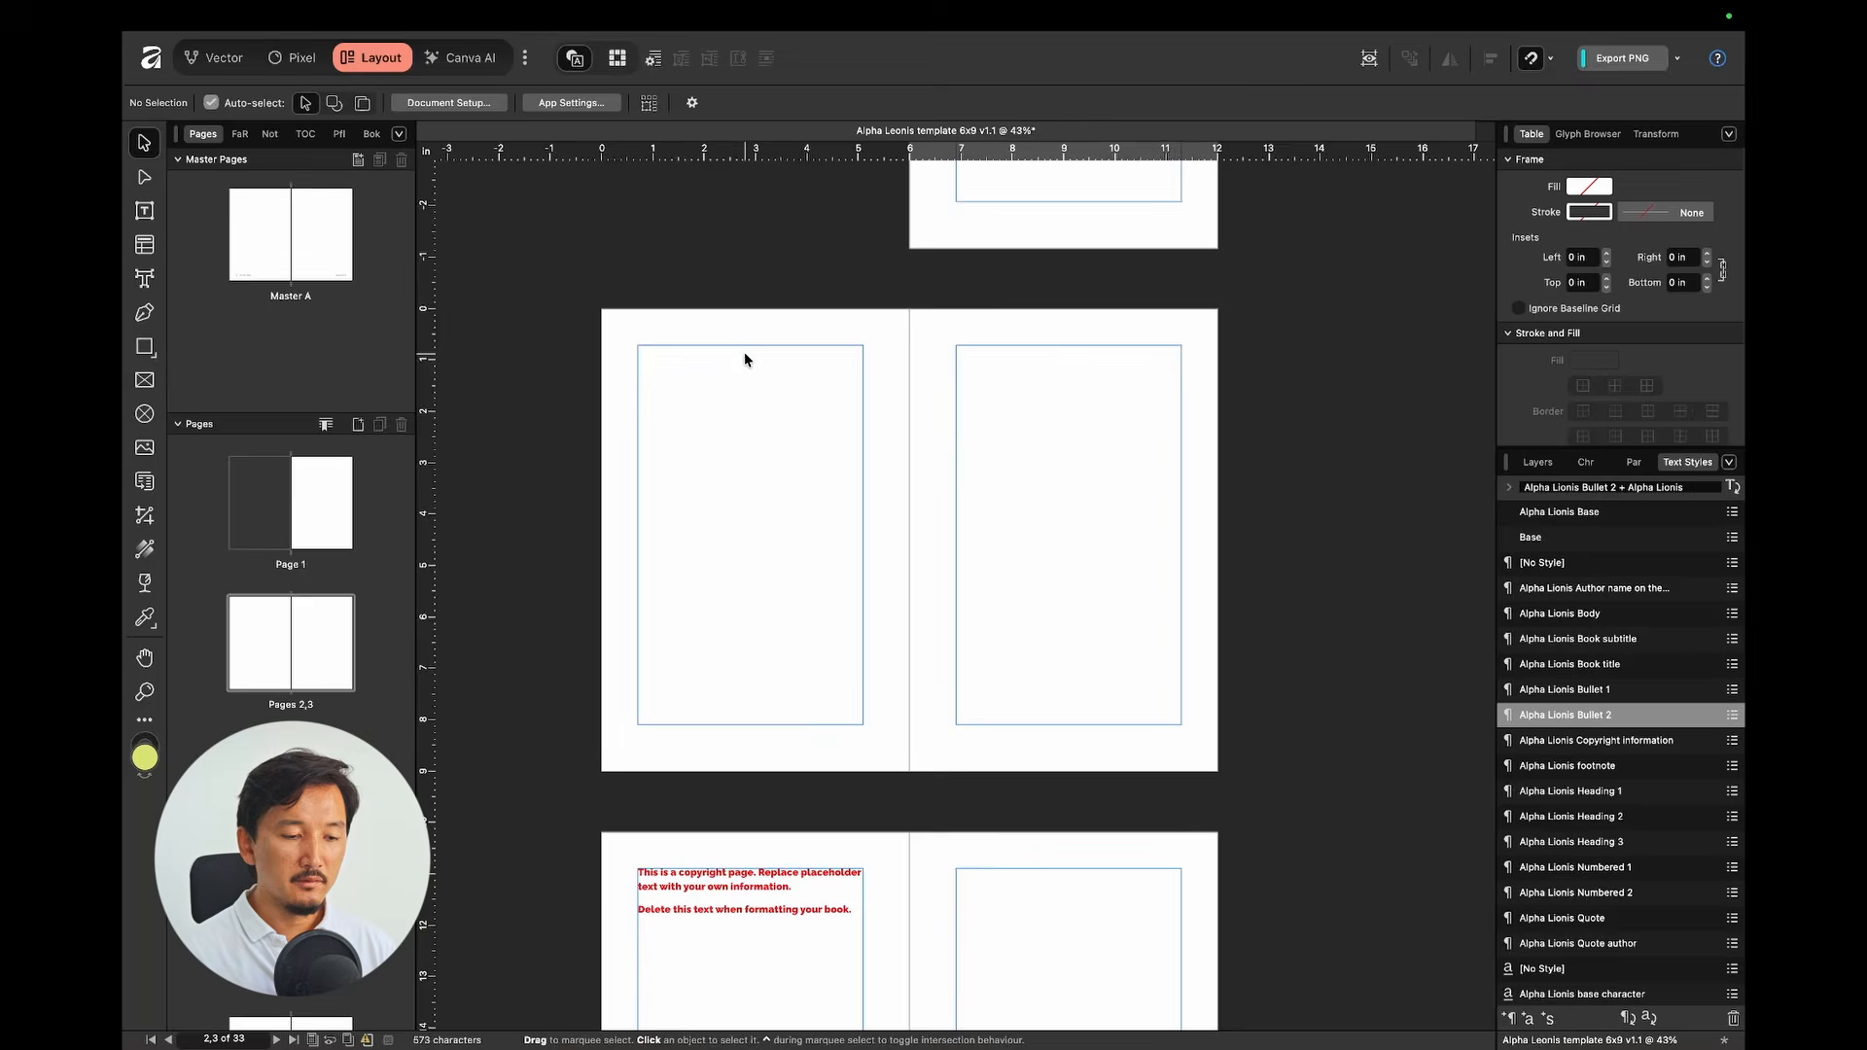
{"action": "scroll", "coordinate": [747, 360], "scroll_direction": "down", "scroll_amount": 5}
{"action": "left_click", "coordinate": [767, 418]}
{"action": "key", "text": "BackSpace"}
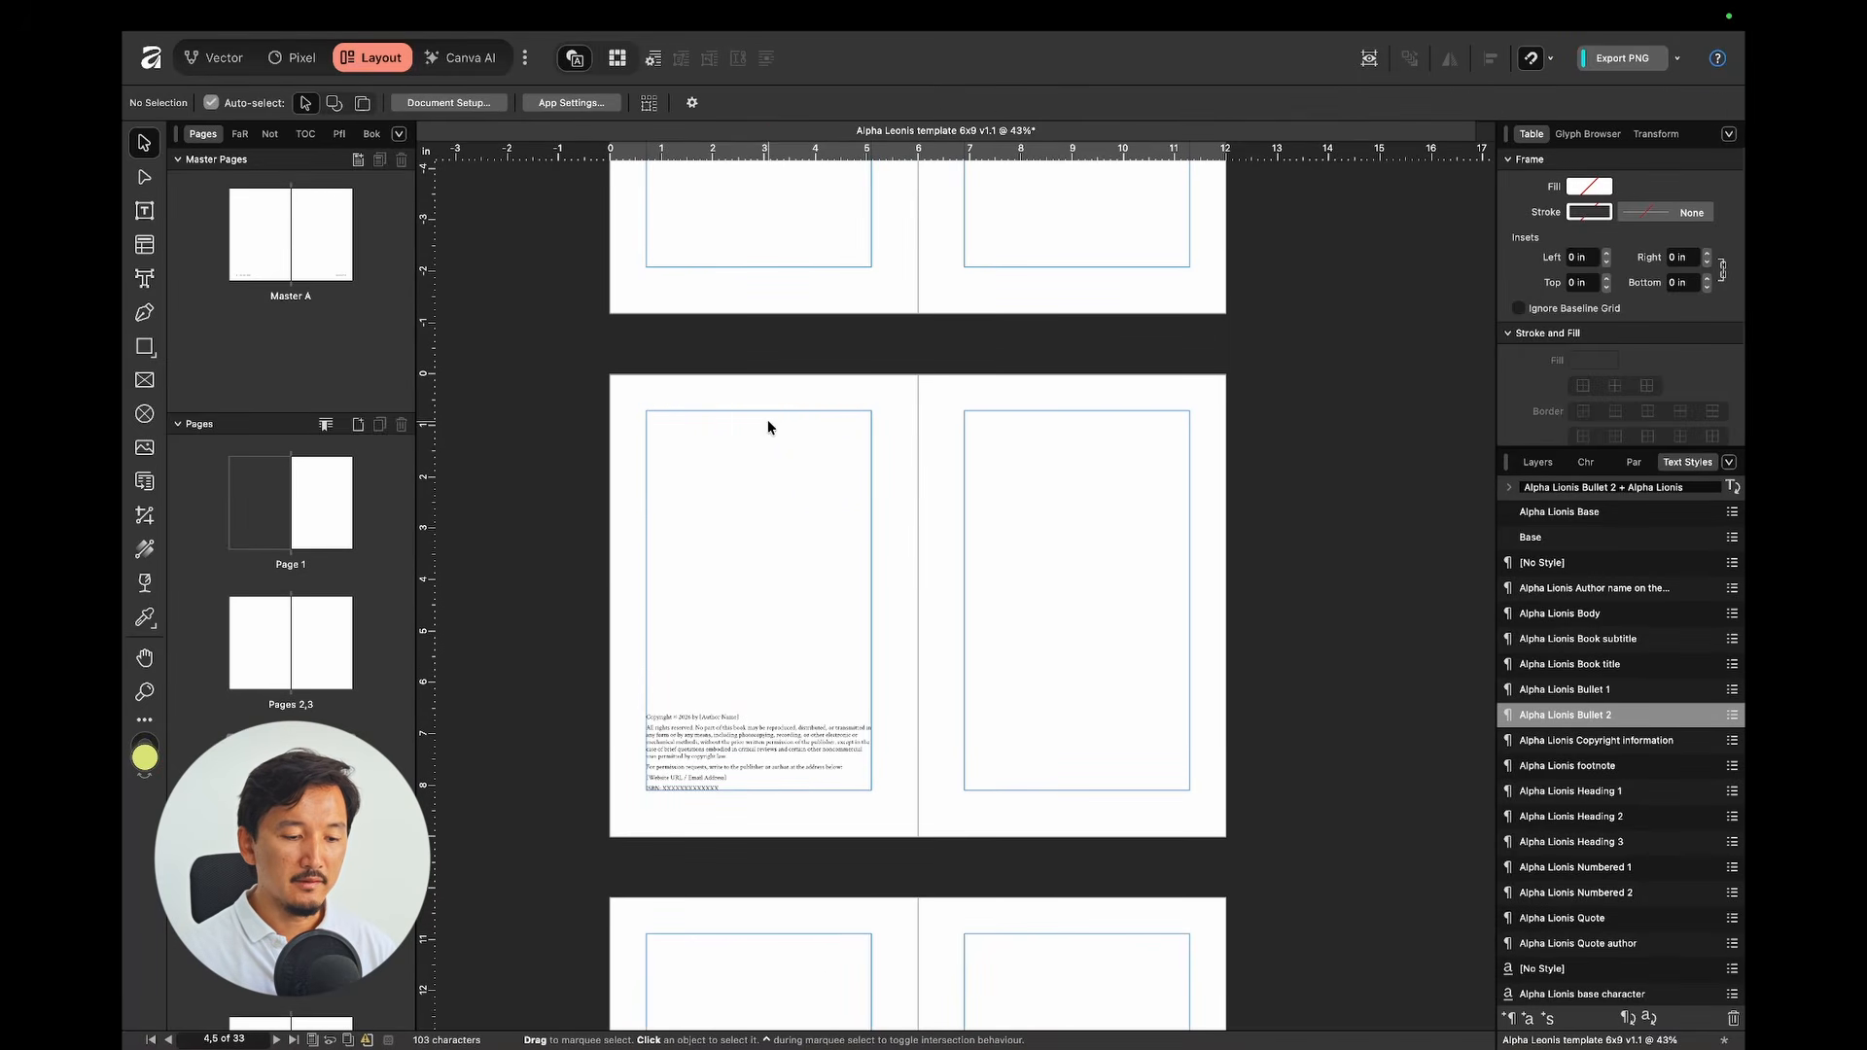
{"action": "key", "text": "super+Tab"}
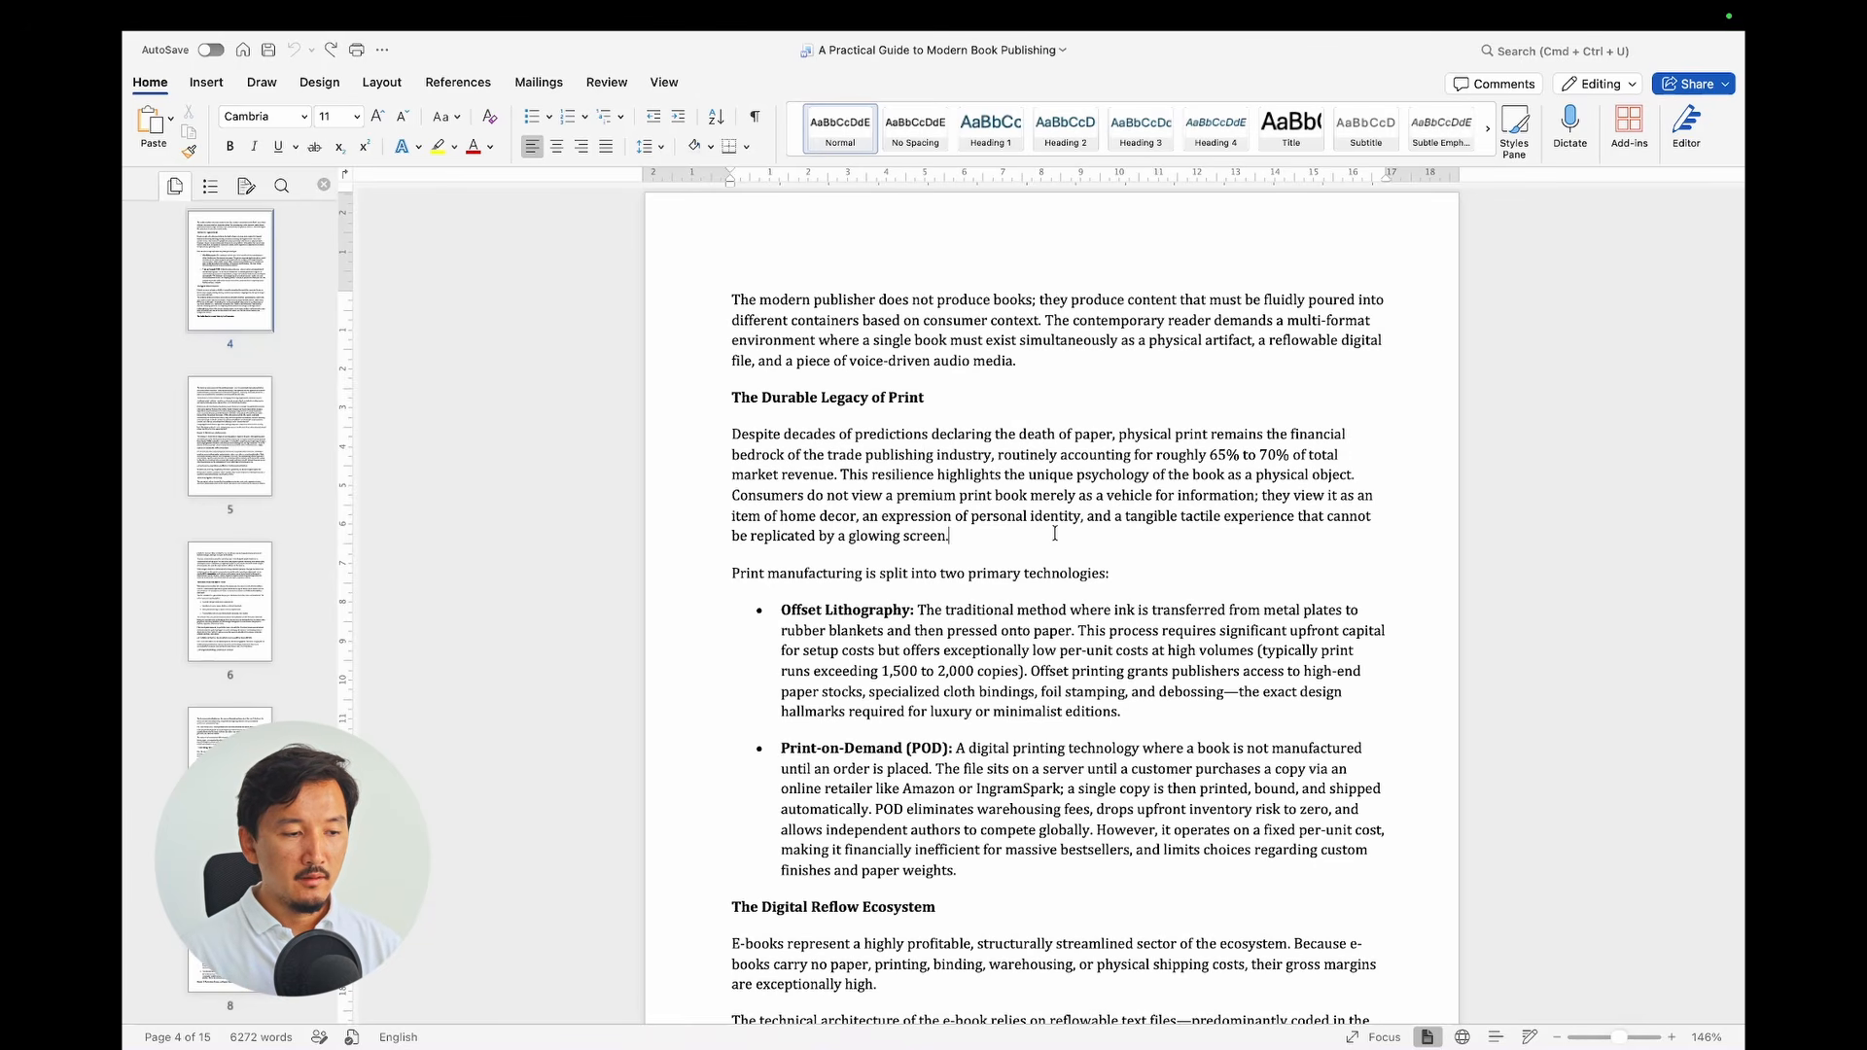
Step: Set the entire manuscript in Crimson Text, then select all and copy it
{"action": "key", "text": "super+a"}
{"action": "left_click", "coordinate": [259, 116]}
{"action": "type", "text": "Crimson Text"}
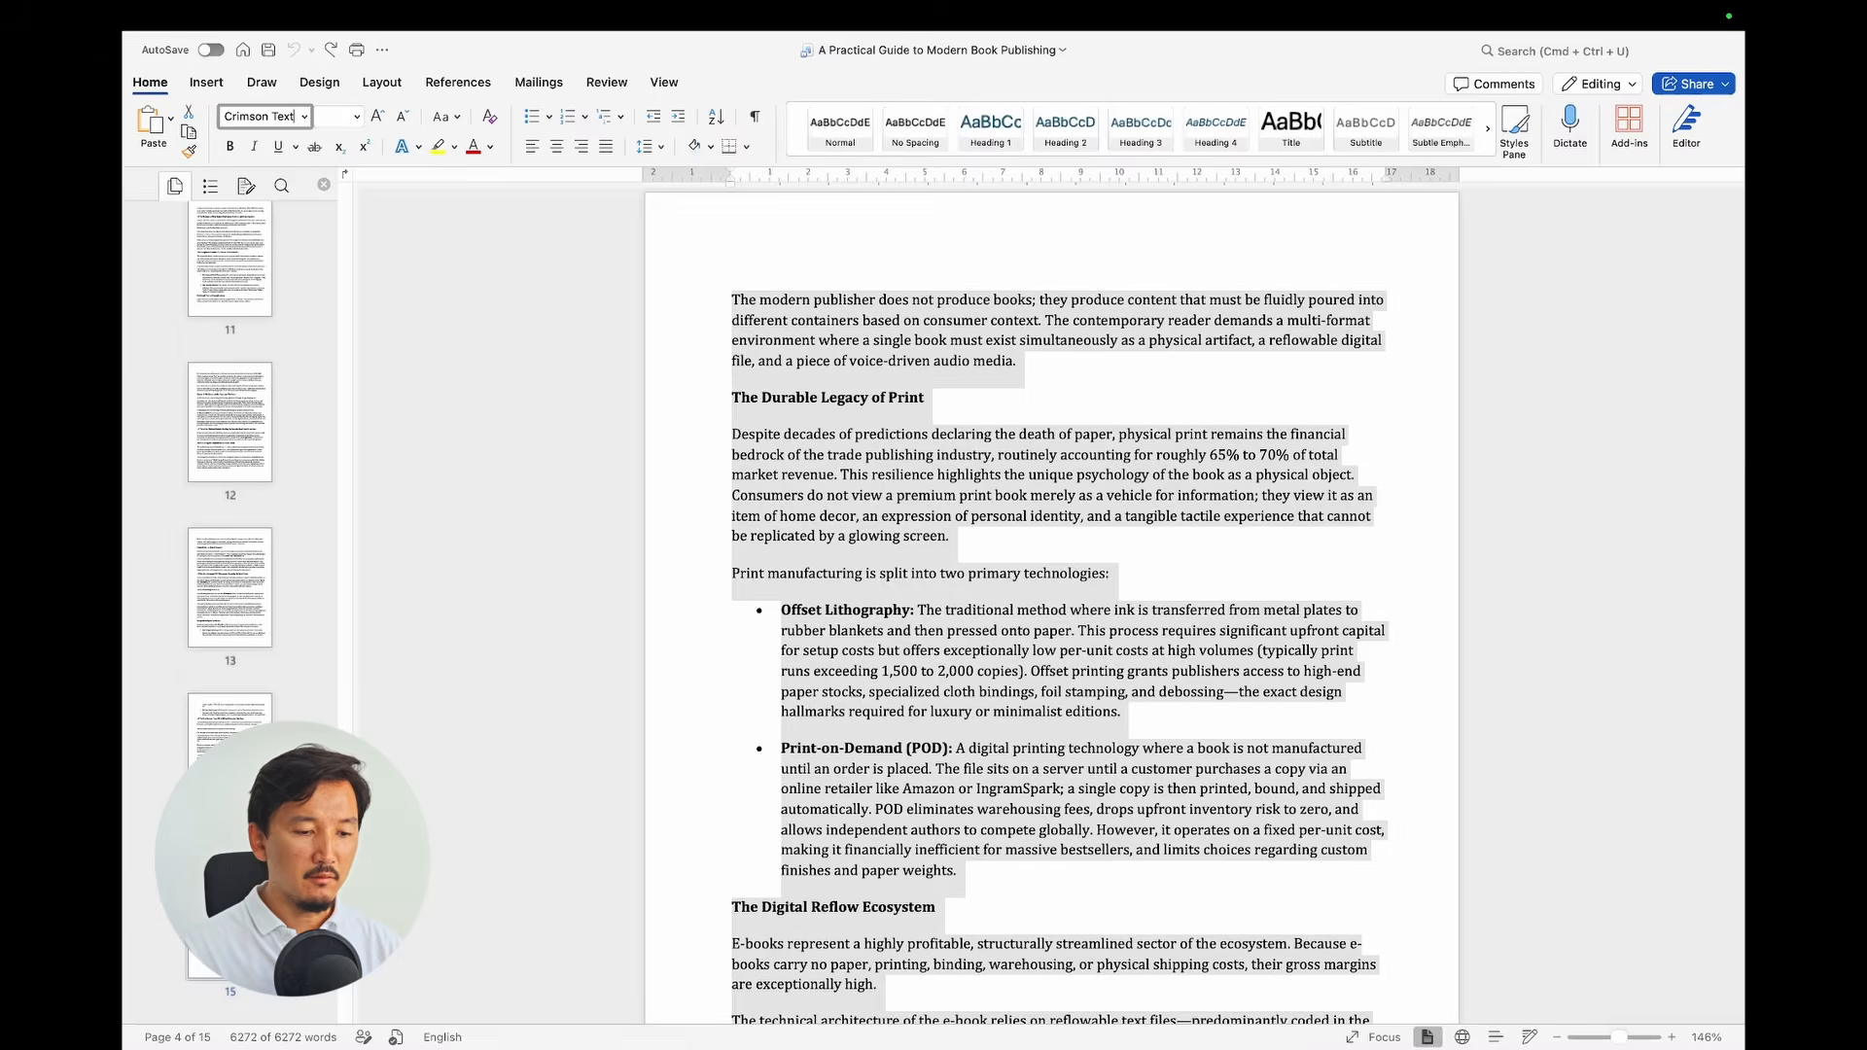
{"action": "key", "text": "Return"}
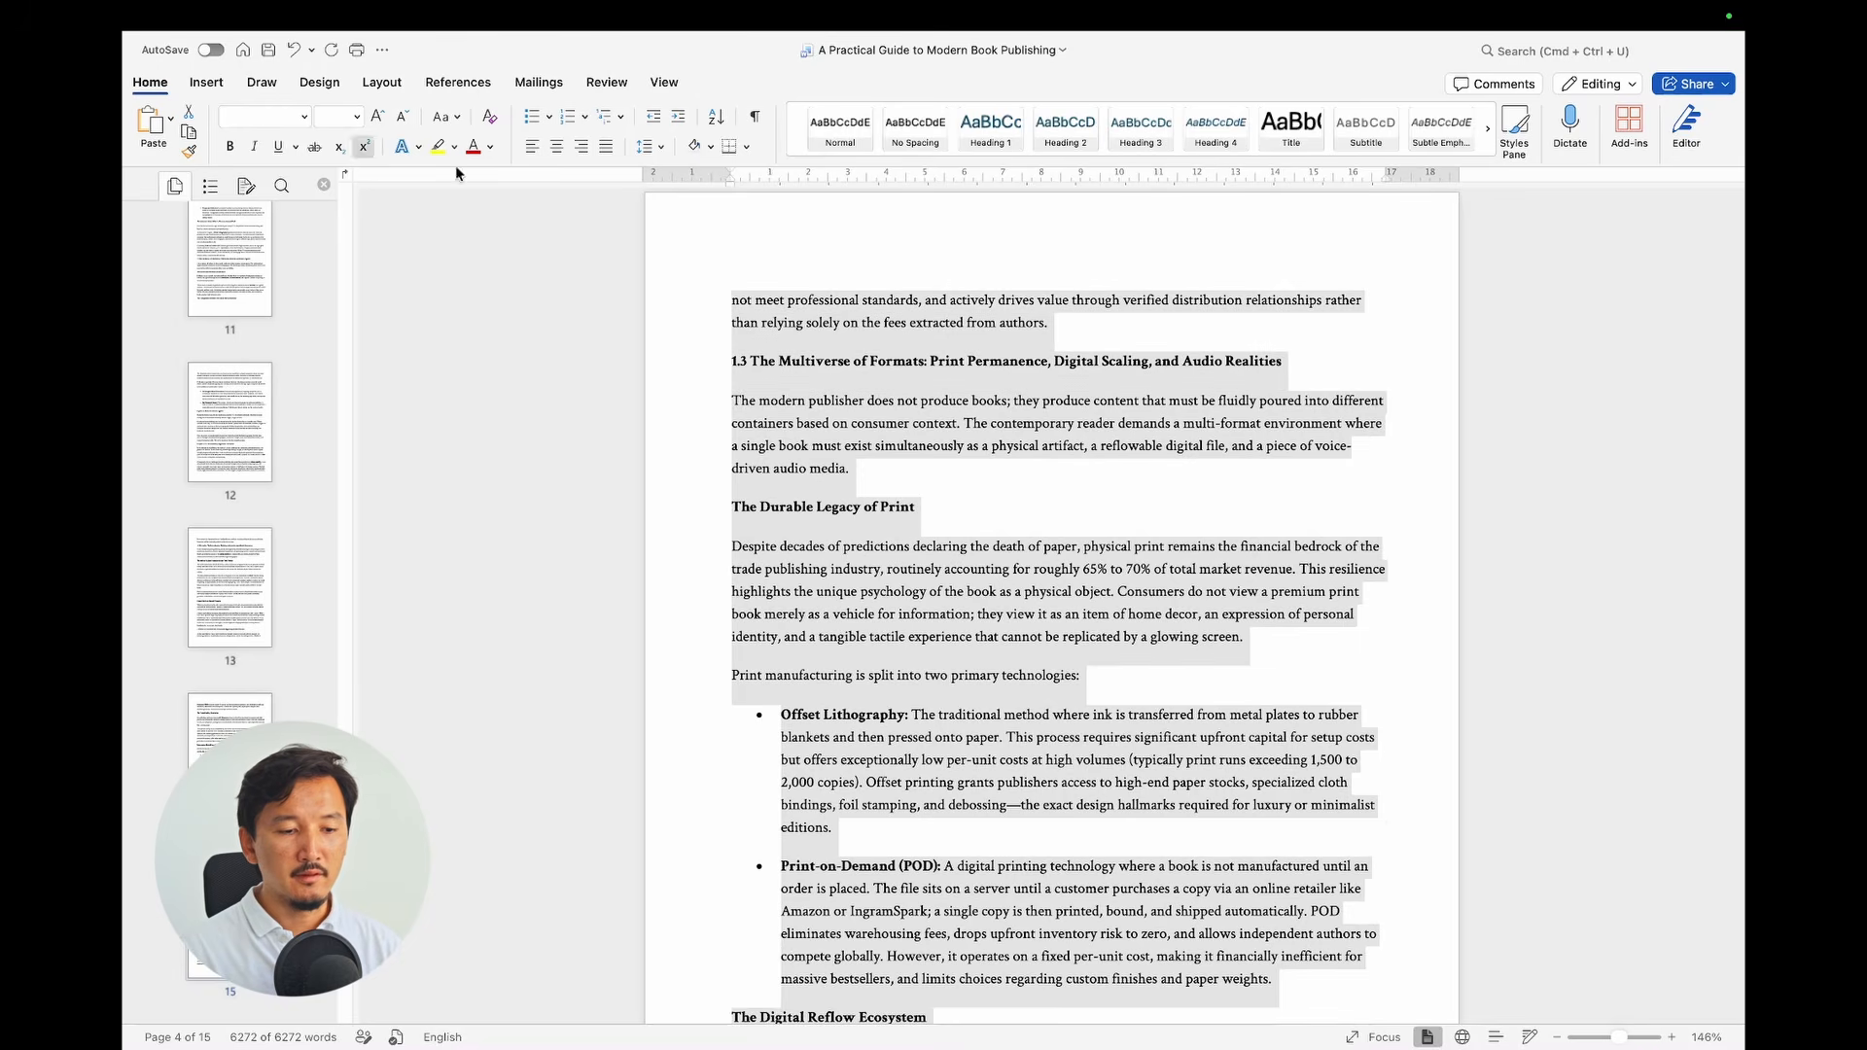
{"action": "left_click", "coordinate": [986, 426]}
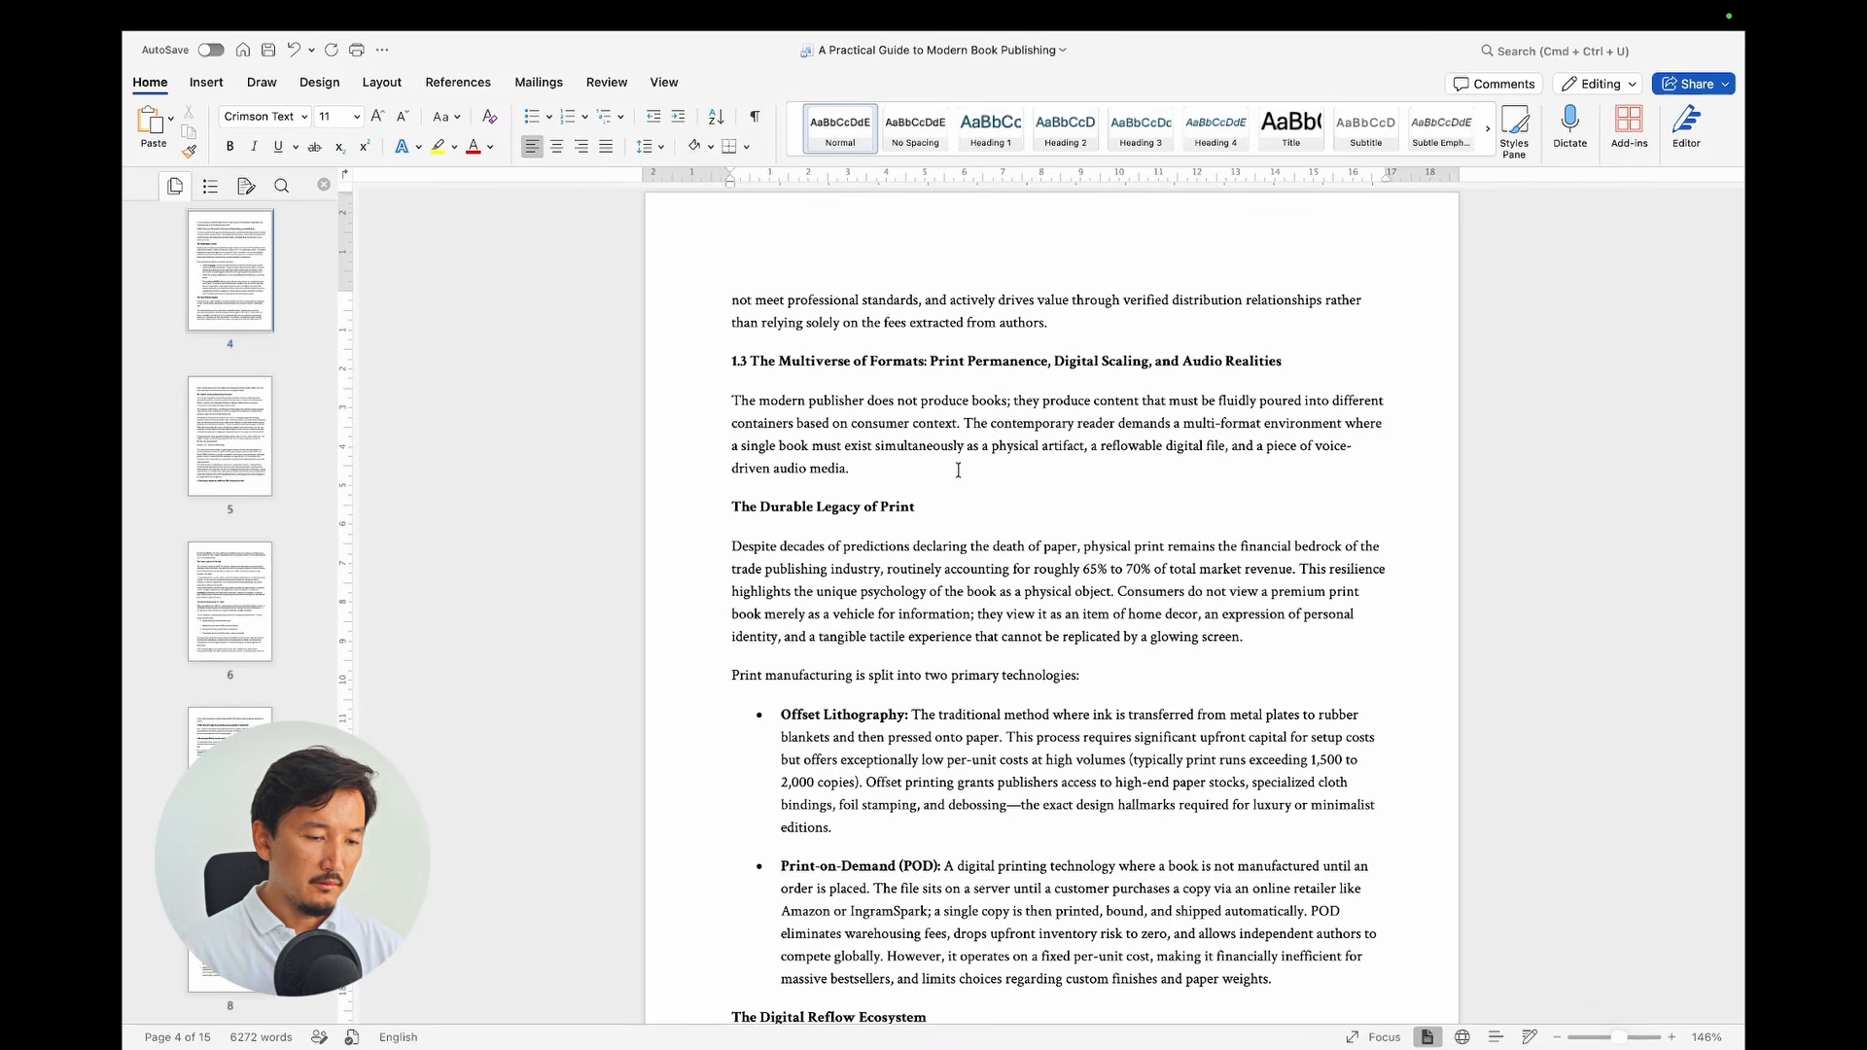
{"action": "key", "text": "ctrl+a"}
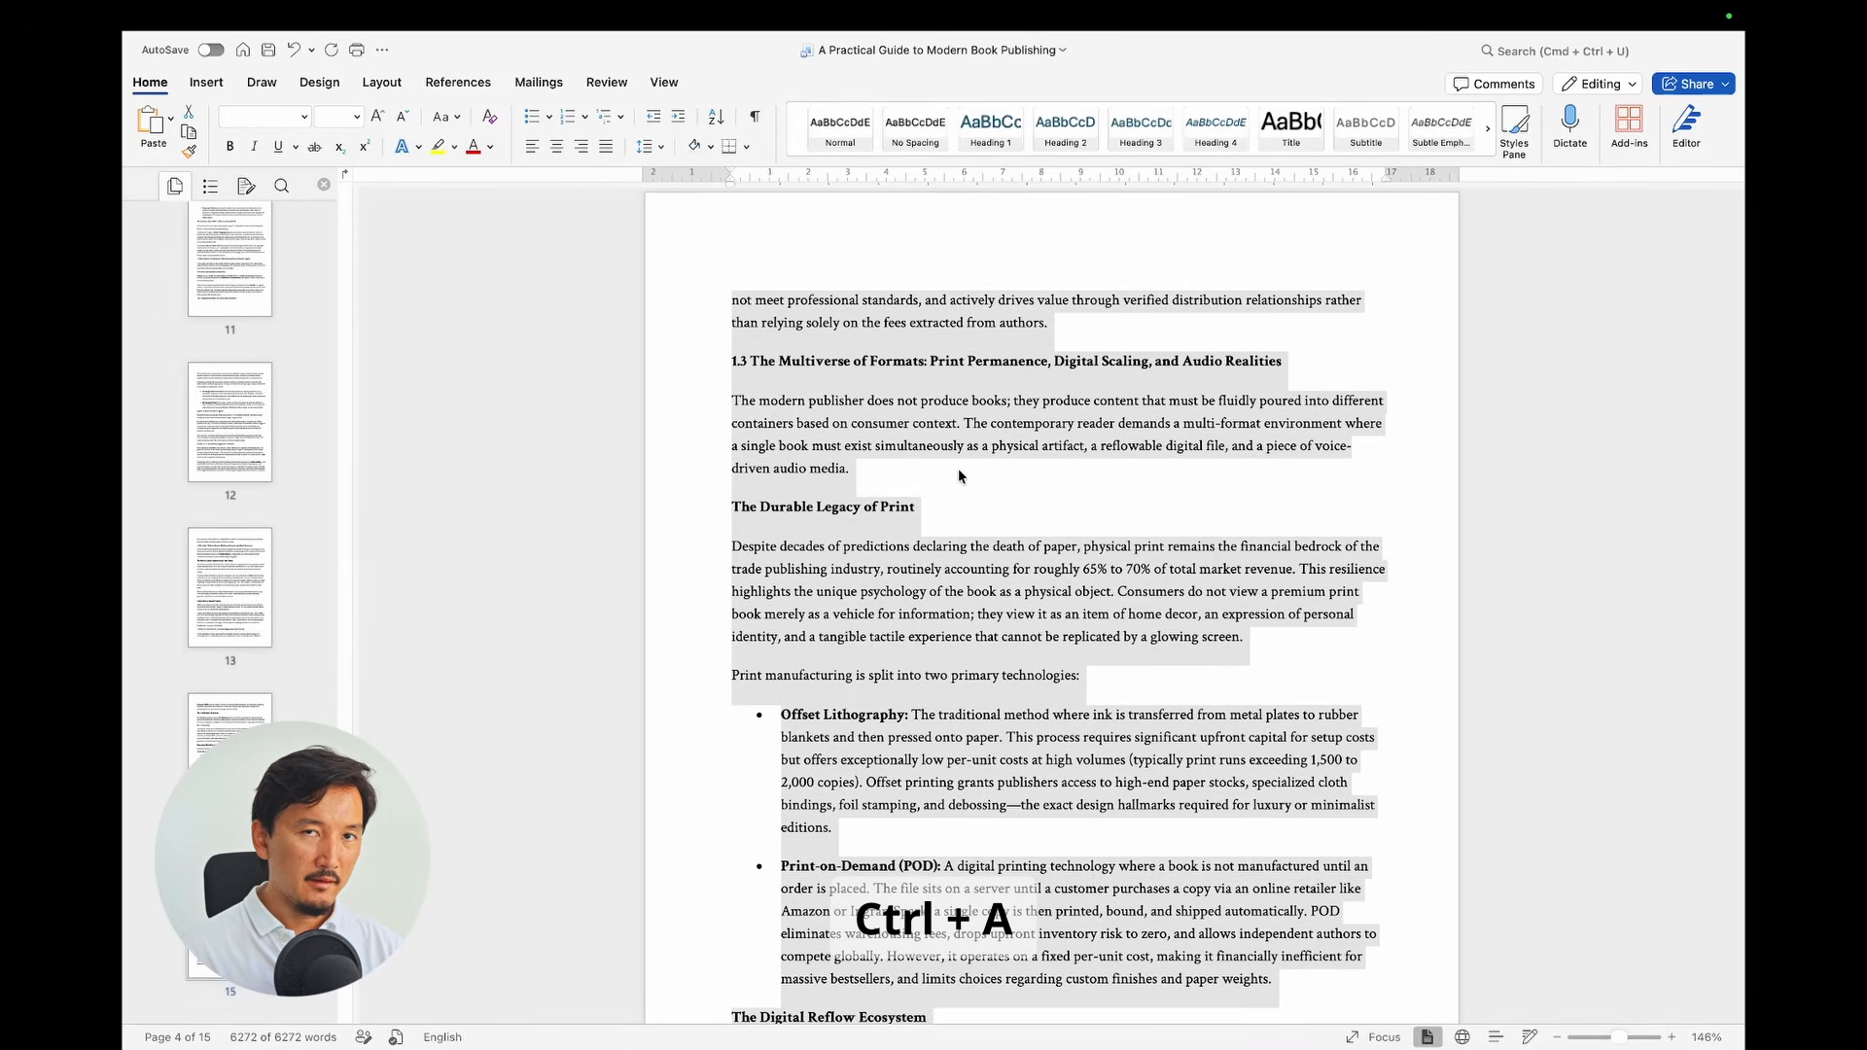
{"action": "key", "text": "ctrl+c"}
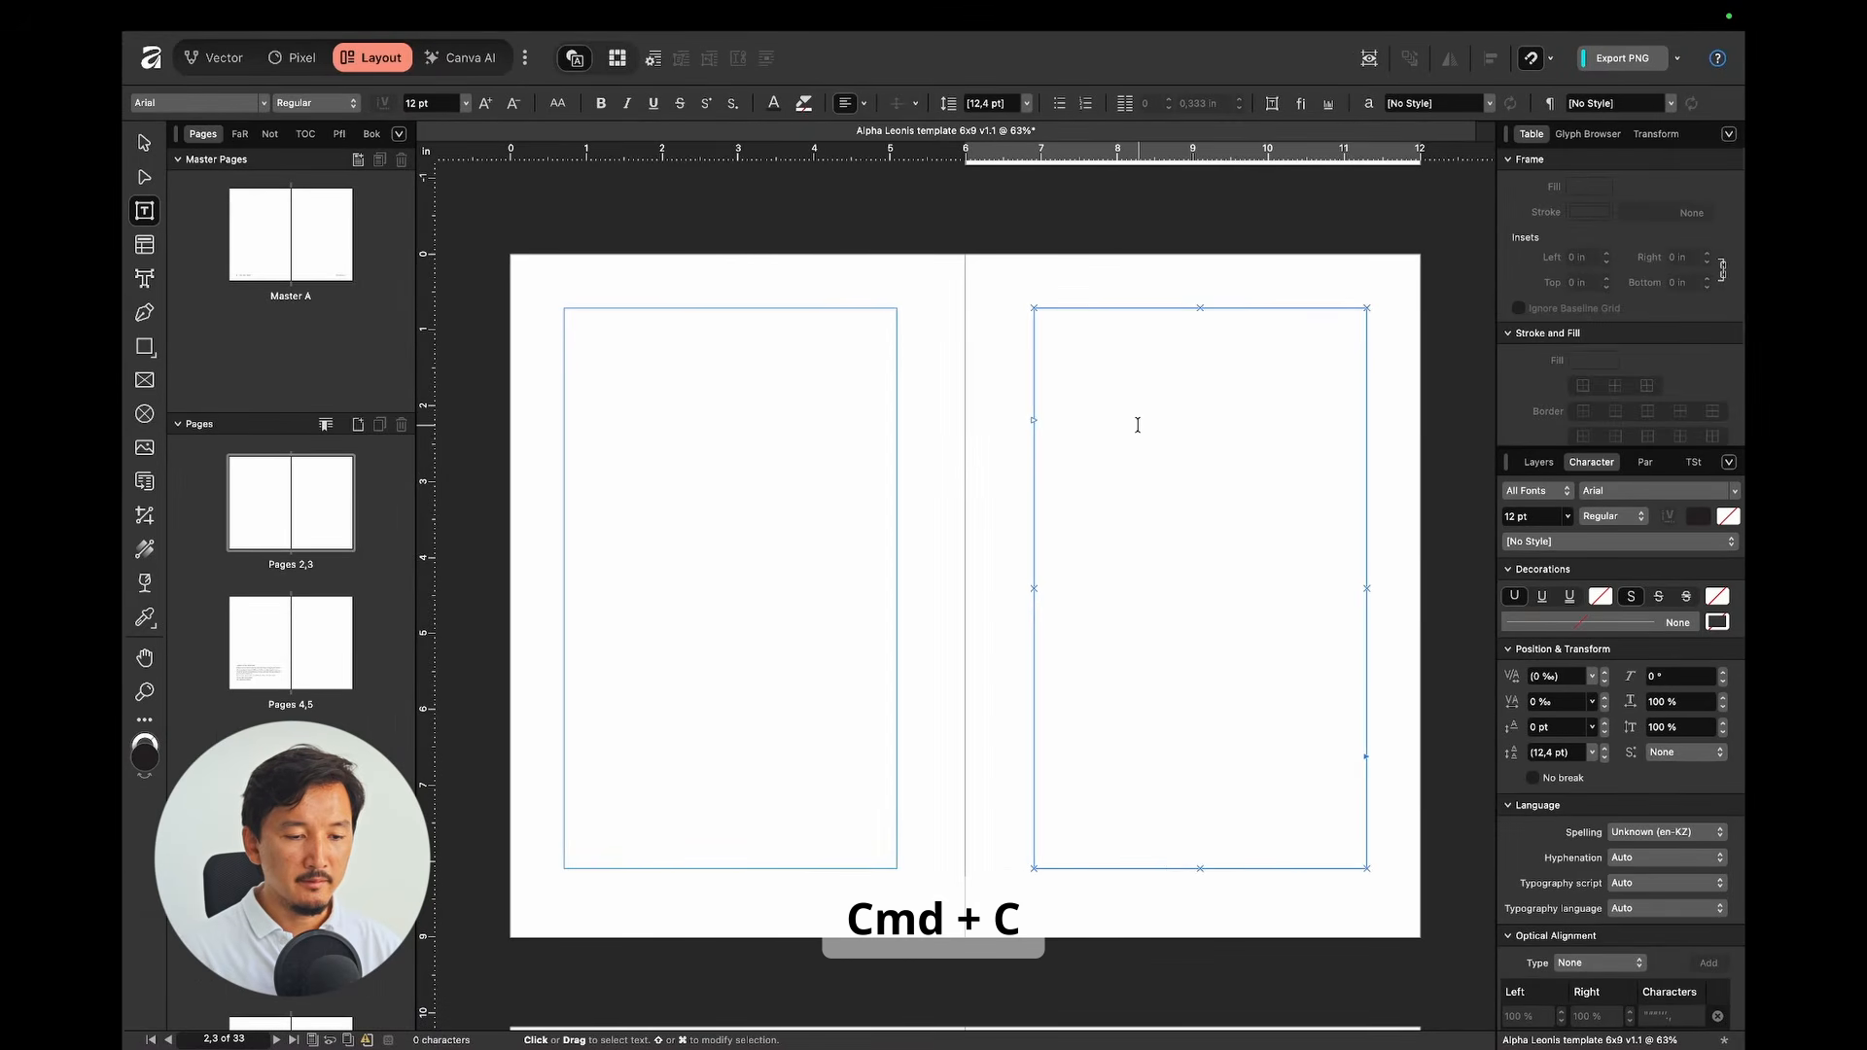
Step: Paste the copied manuscript into the empty right-page frame of the pages 2–3 spread
{"action": "scroll", "coordinate": [1138, 425], "scroll_direction": "down", "scroll_amount": 5}
{"action": "scroll", "coordinate": [1138, 425], "scroll_direction": "up", "scroll_amount": 5}
{"action": "scroll", "coordinate": [1137, 428], "scroll_direction": "down", "scroll_amount": 3}
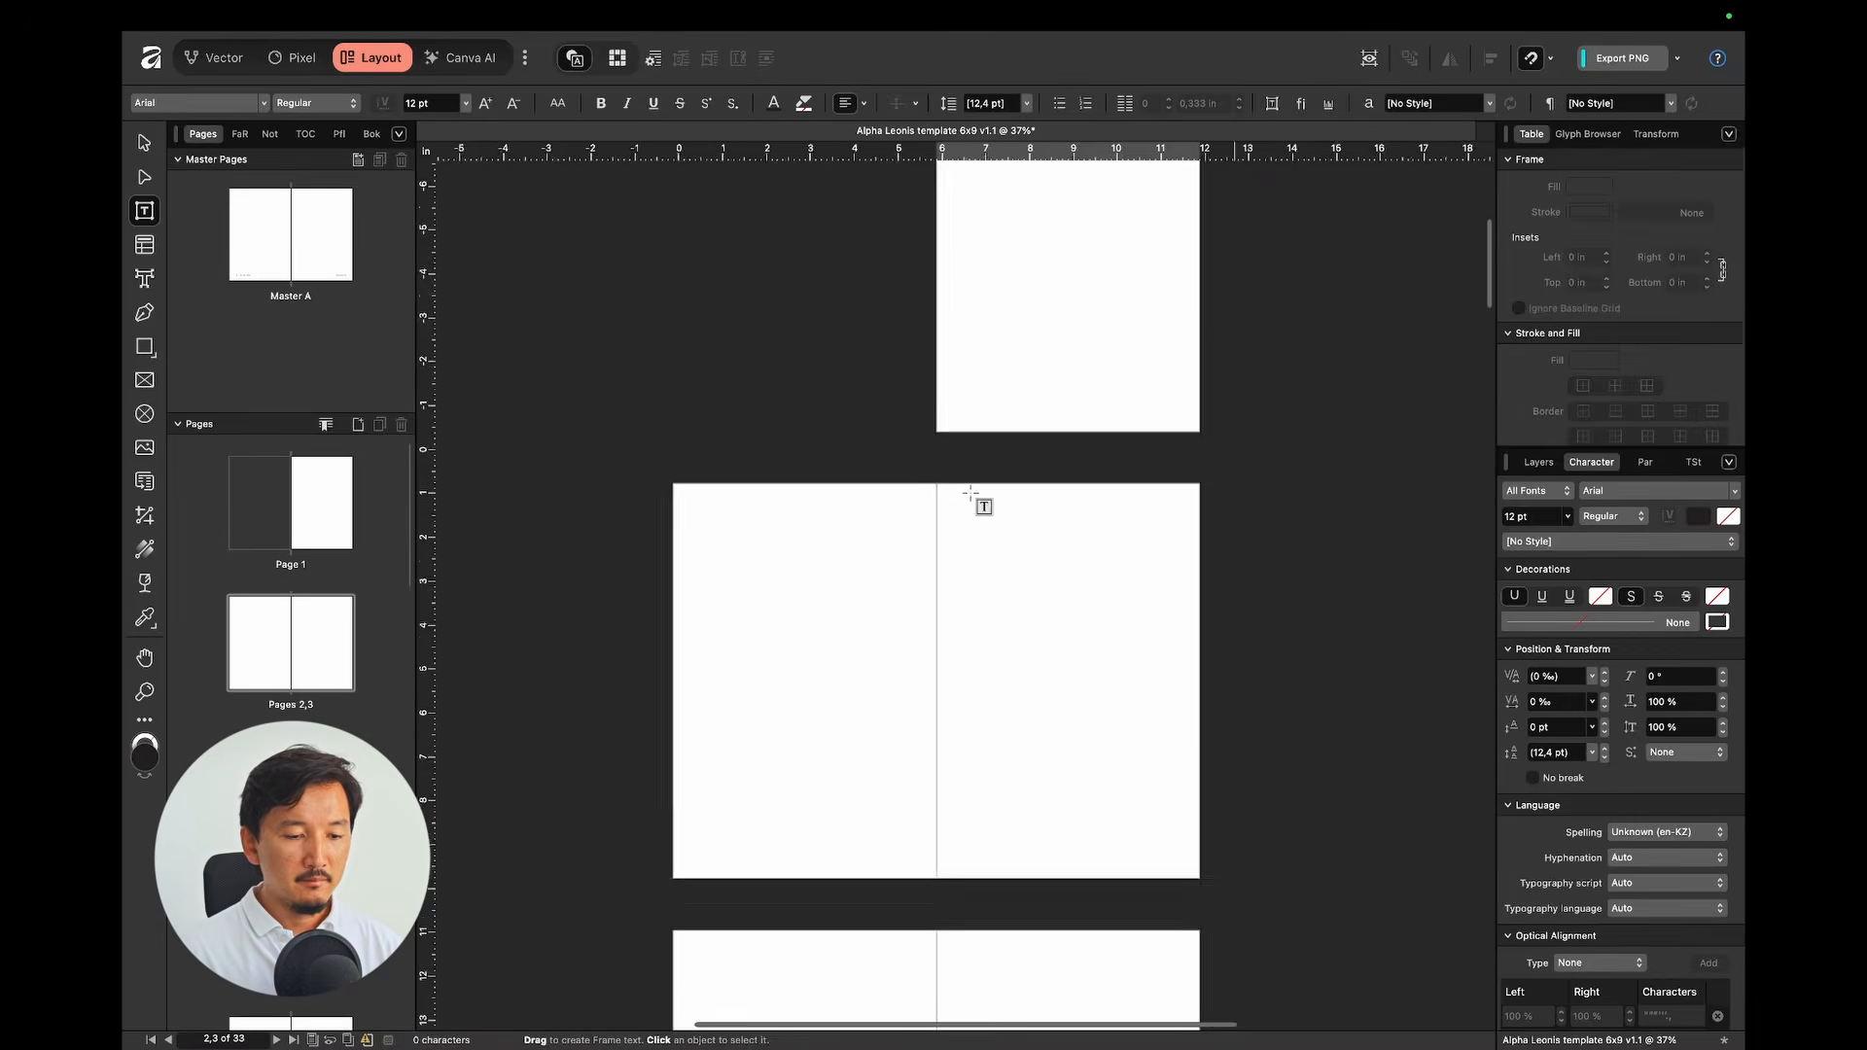
{"action": "scroll", "coordinate": [973, 491], "scroll_direction": "up", "scroll_amount": 3}
{"action": "left_click", "coordinate": [1049, 425]}
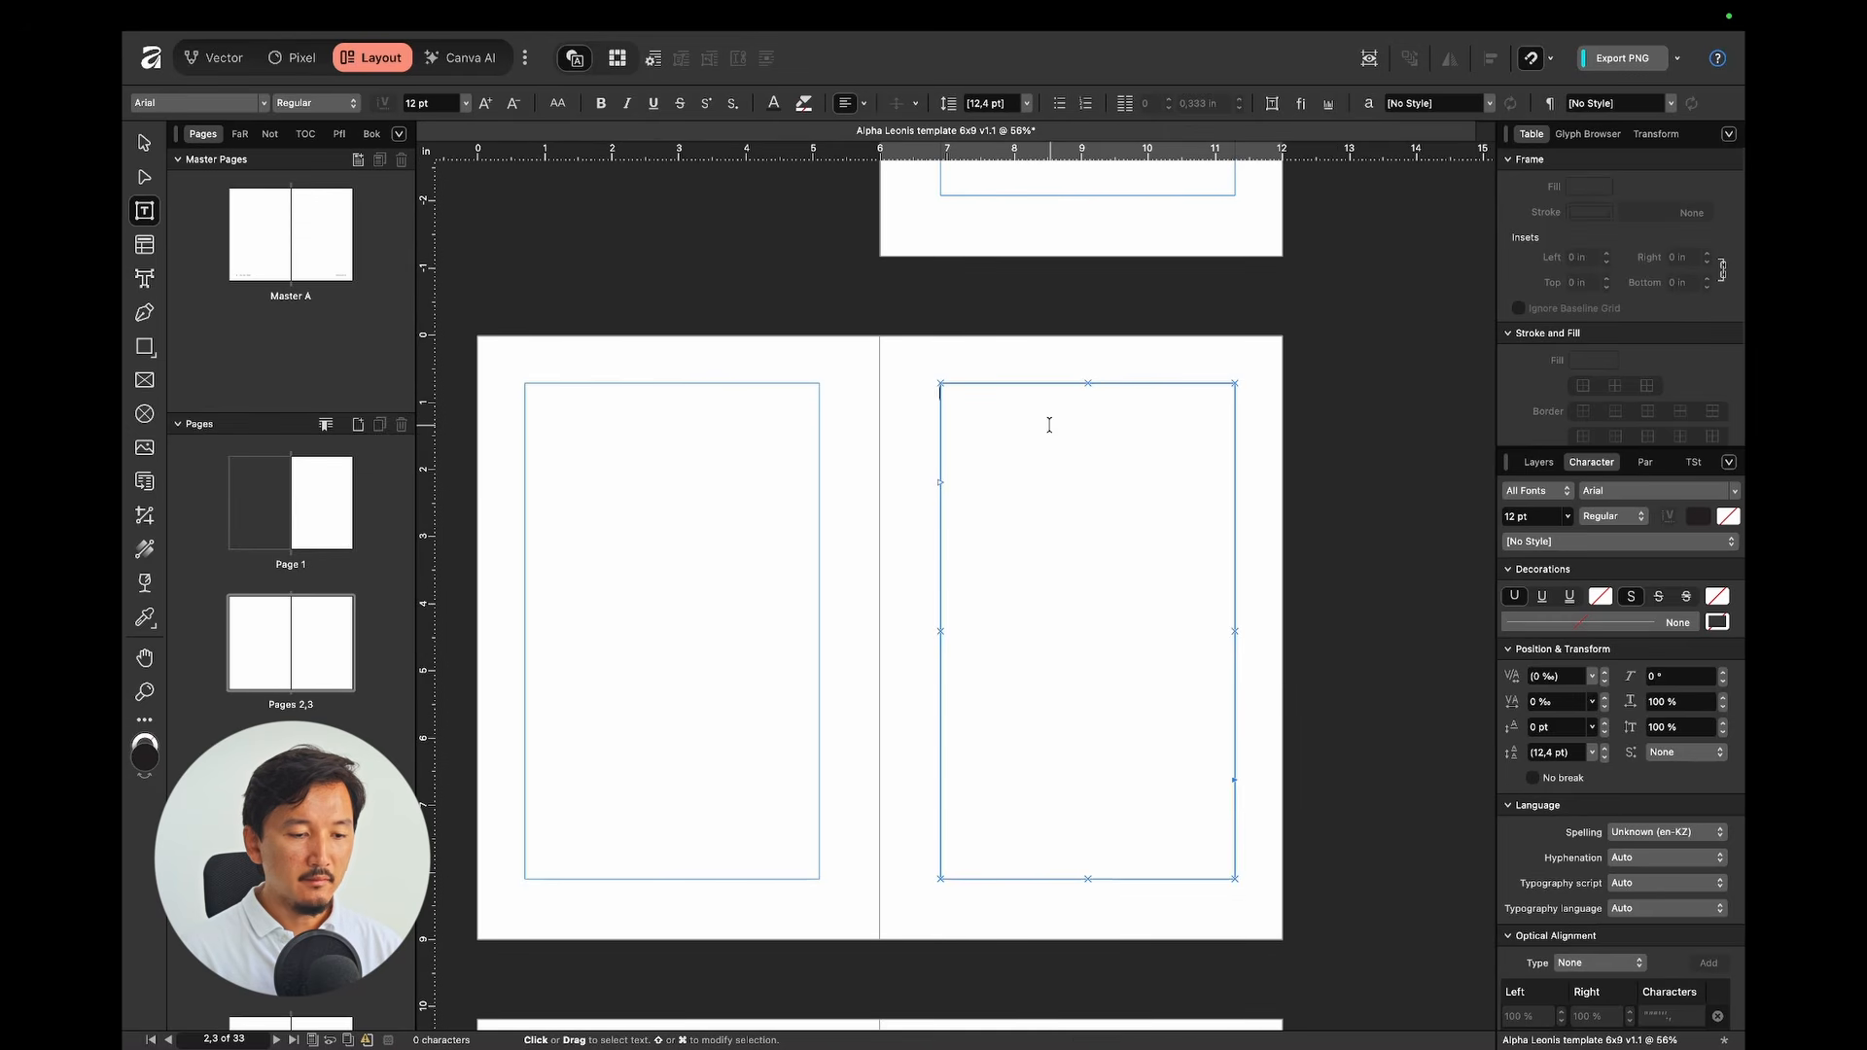
{"action": "scroll", "coordinate": [1001, 421], "scroll_direction": "down", "scroll_amount": 2}
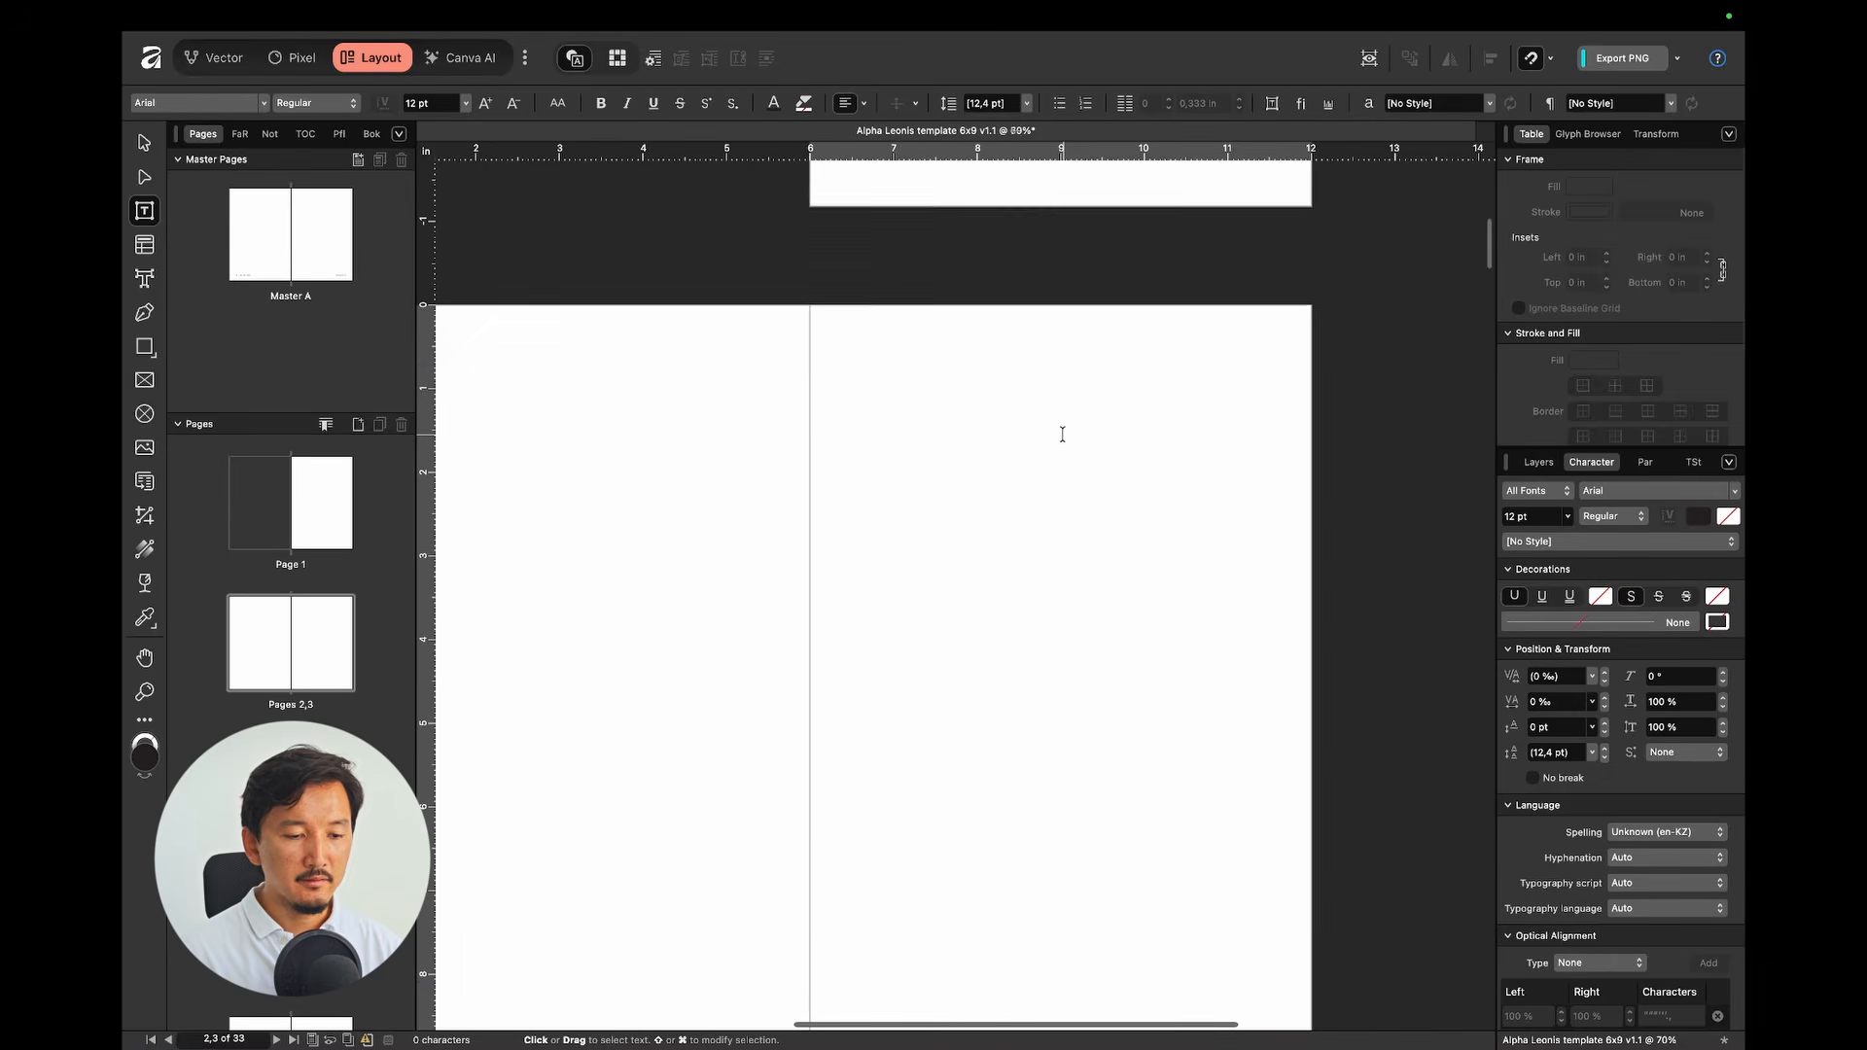
{"action": "key", "text": "super+v"}
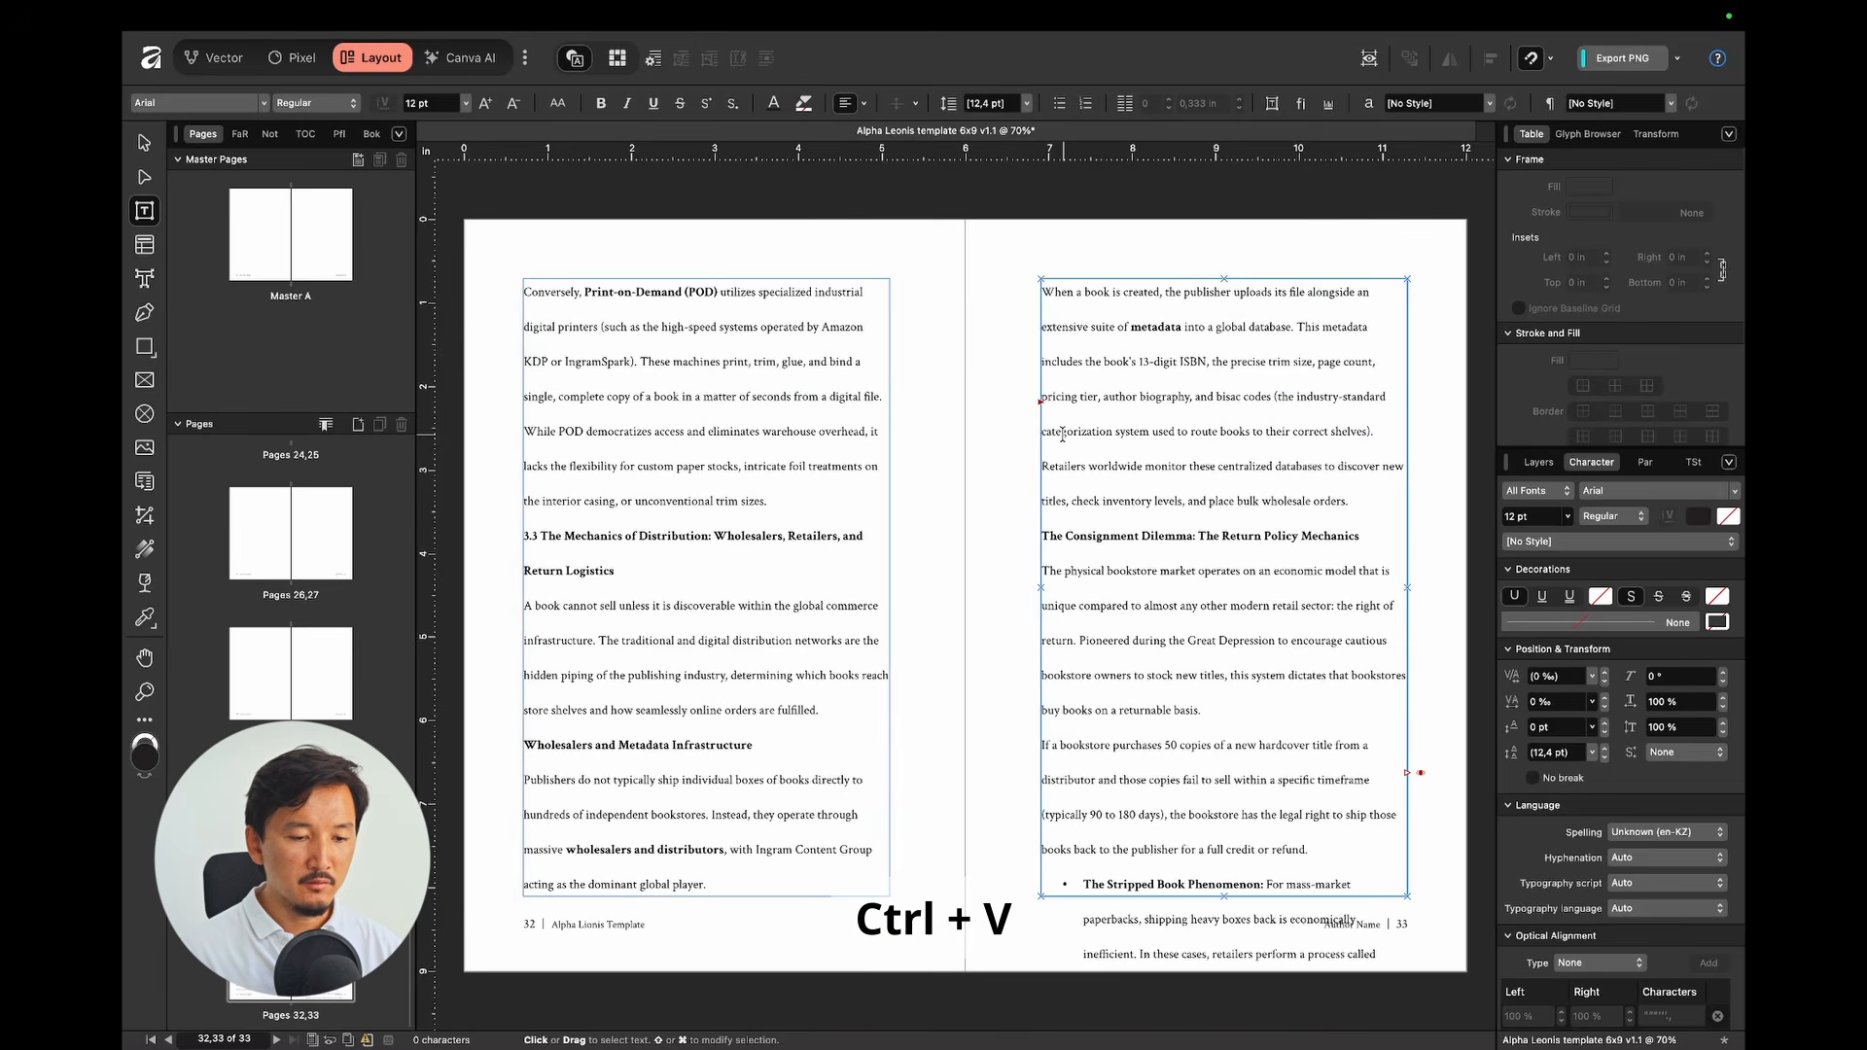
Step: Scroll back up and select all text in the pasted manuscript story
{"action": "scroll", "coordinate": [1203, 331], "scroll_direction": "up", "scroll_amount": 5}
{"action": "scroll", "coordinate": [1204, 330], "scroll_direction": "up", "scroll_amount": 10}
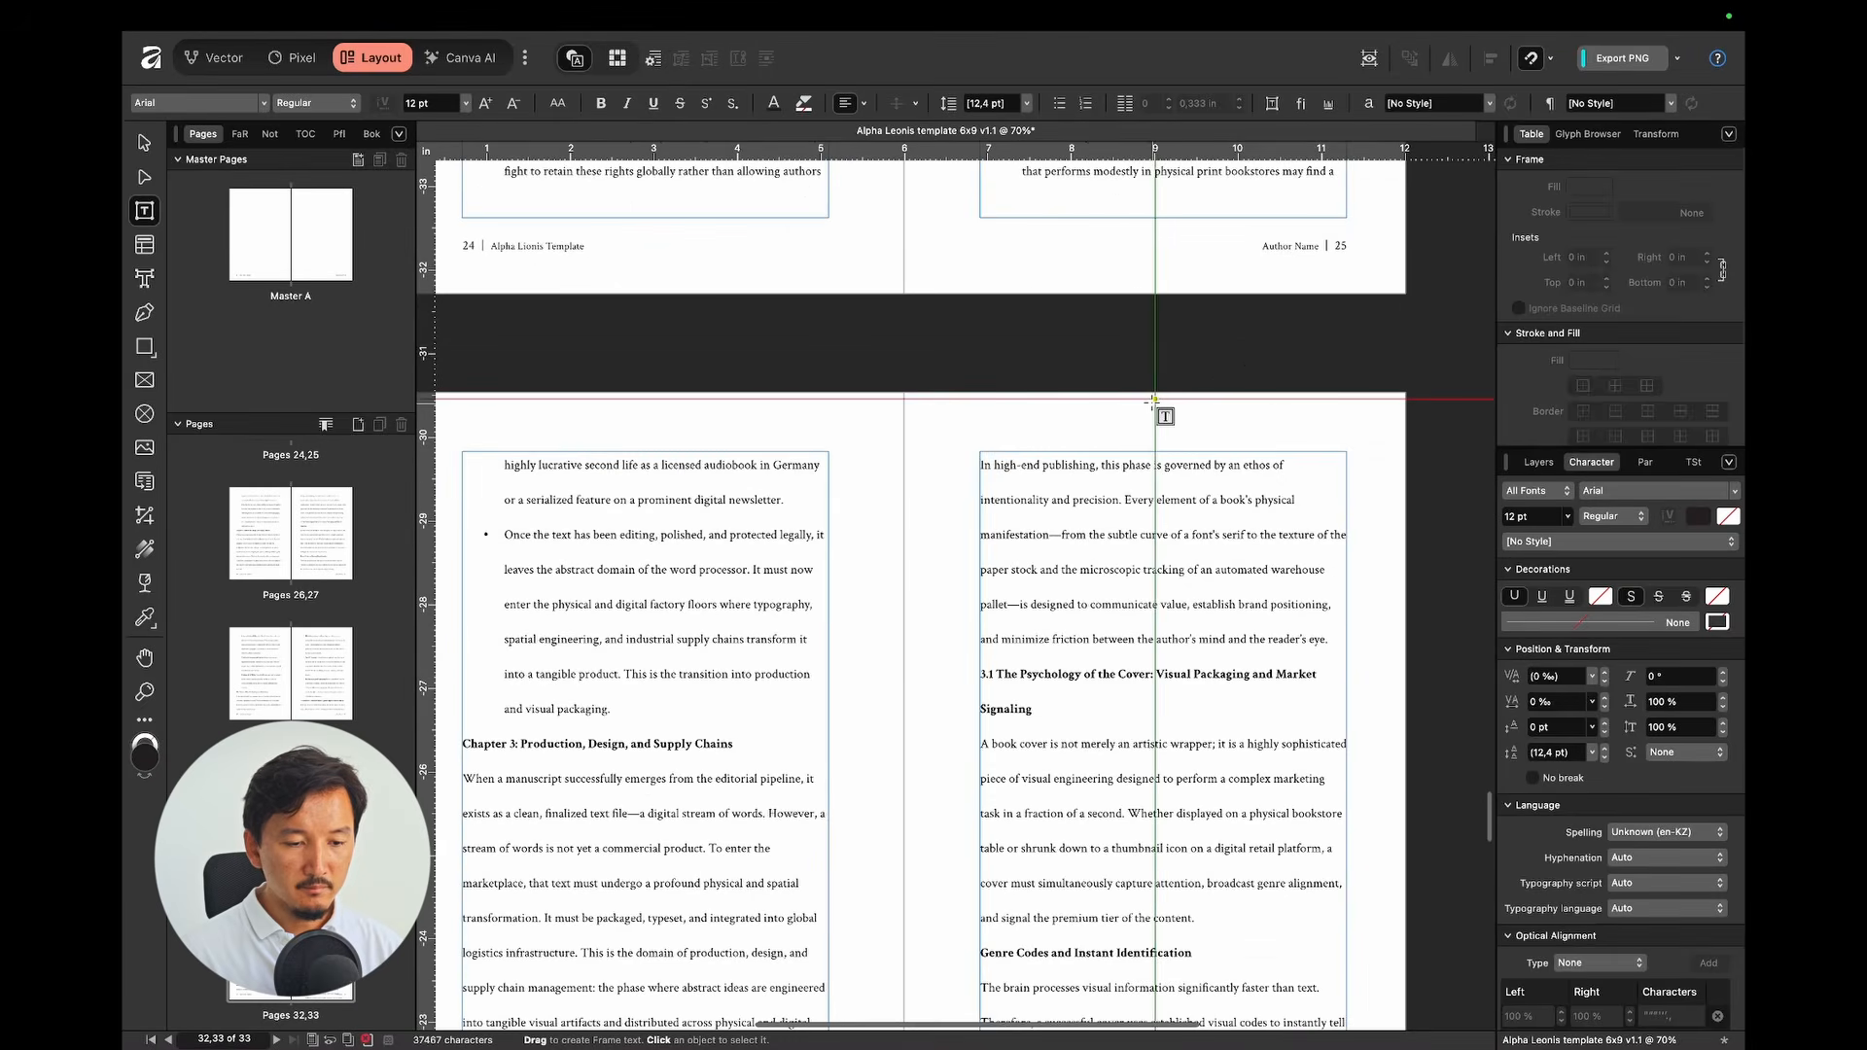
{"action": "scroll", "coordinate": [1196, 342], "scroll_direction": "up", "scroll_amount": 8}
{"action": "scroll", "coordinate": [1099, 388], "scroll_direction": "down", "scroll_amount": 5}
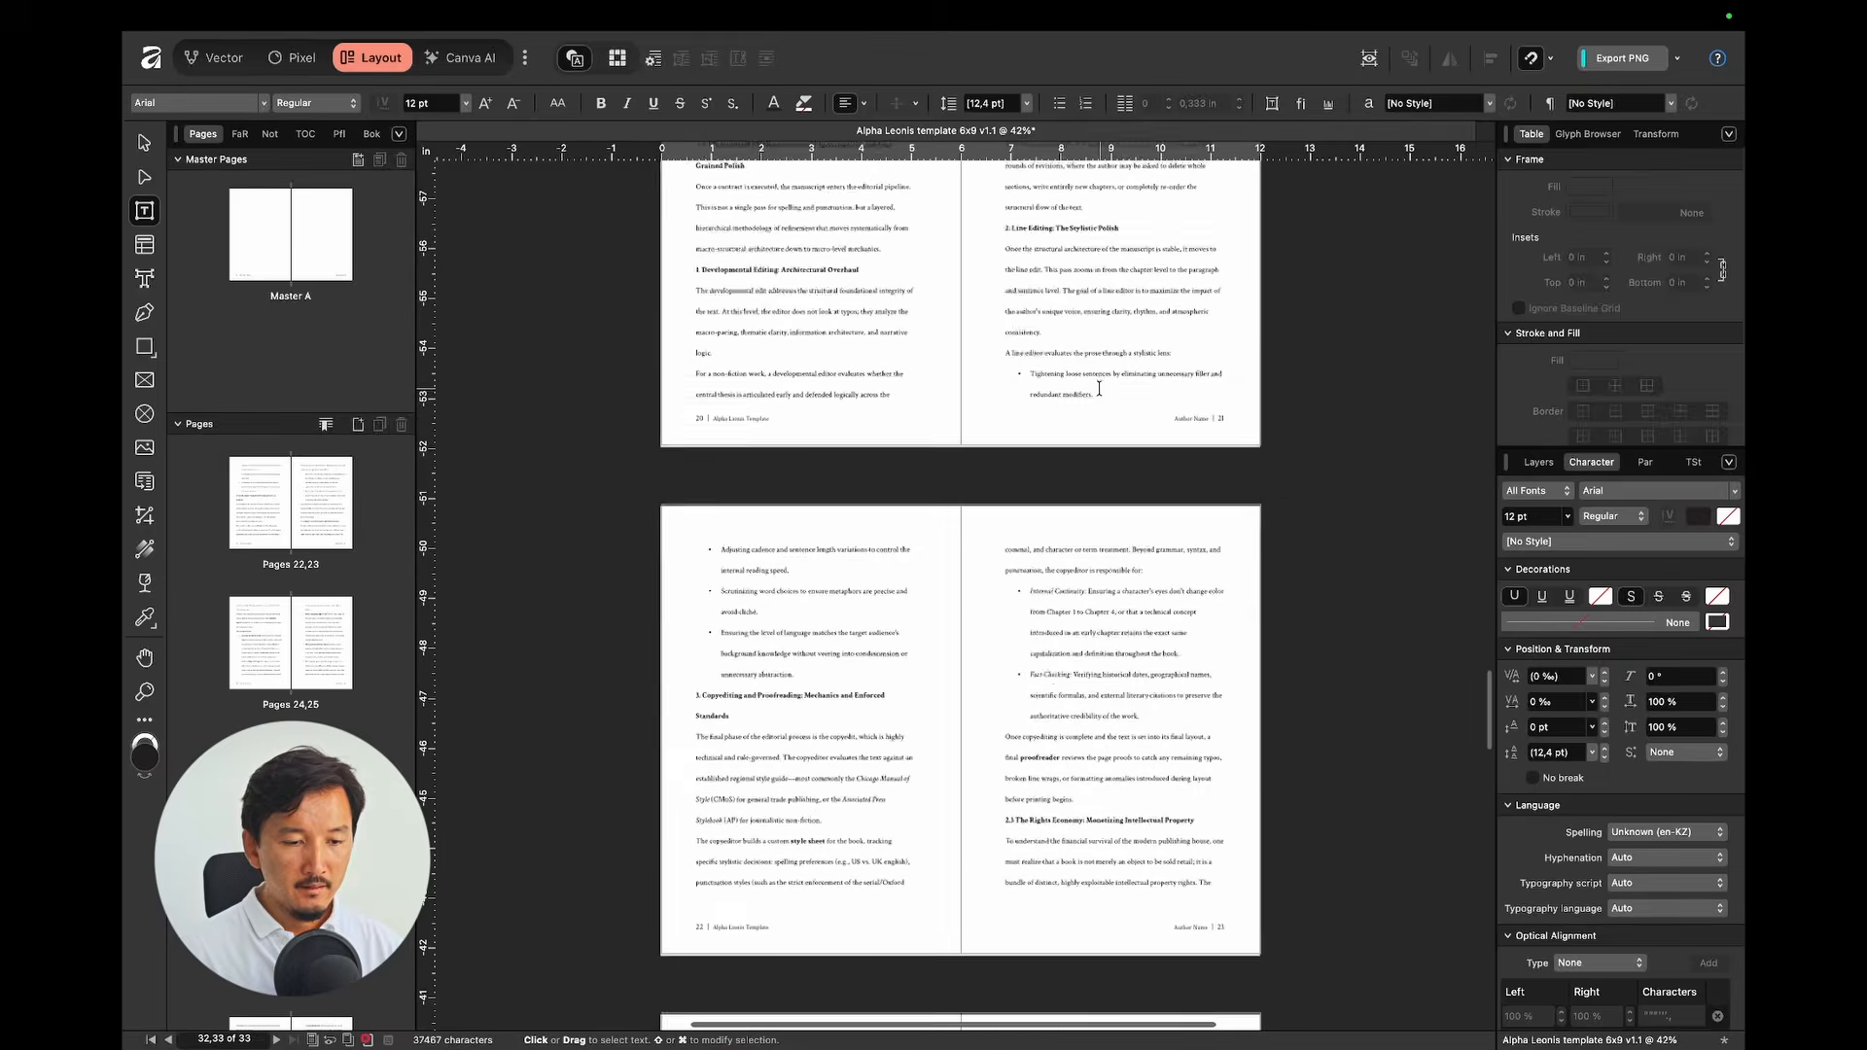
{"action": "scroll", "coordinate": [1102, 340], "scroll_direction": "up", "scroll_amount": 10}
{"action": "scroll", "coordinate": [1031, 433], "scroll_direction": "up", "scroll_amount": 20}
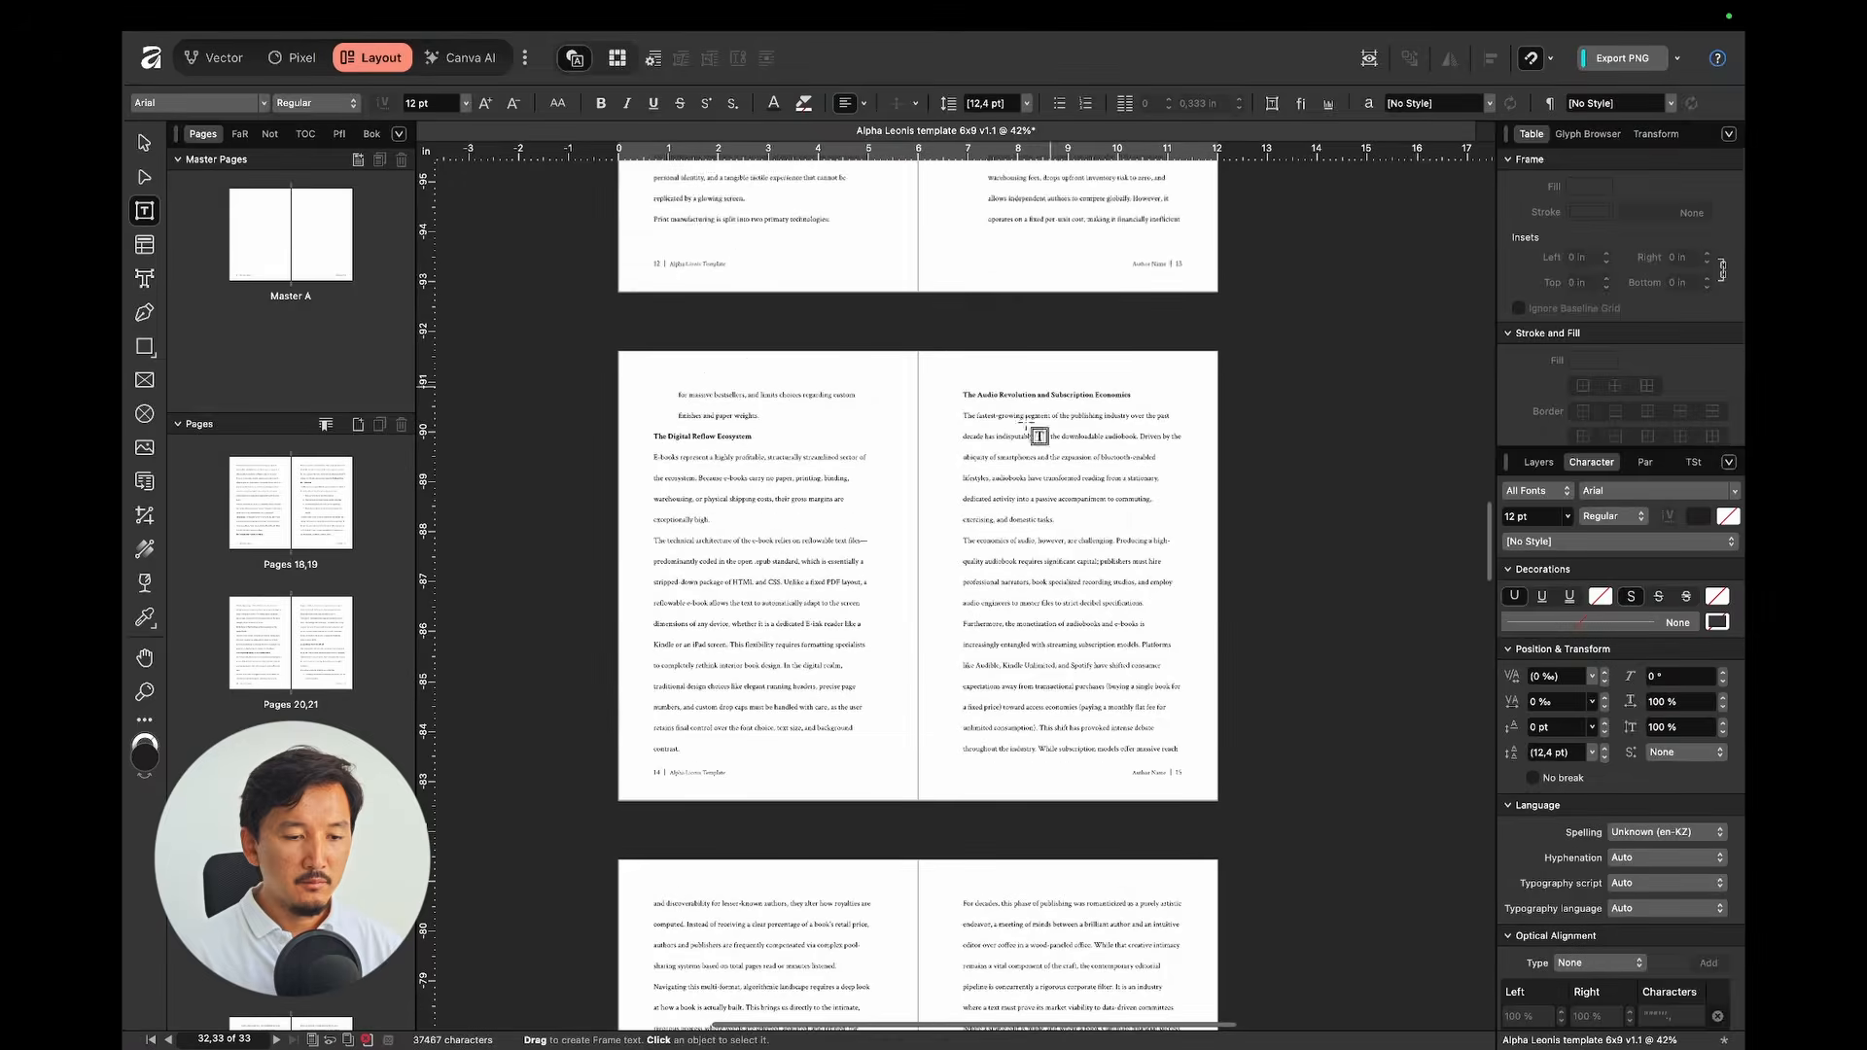
{"action": "left_click", "coordinate": [1040, 454]}
{"action": "key", "text": "super+a"}
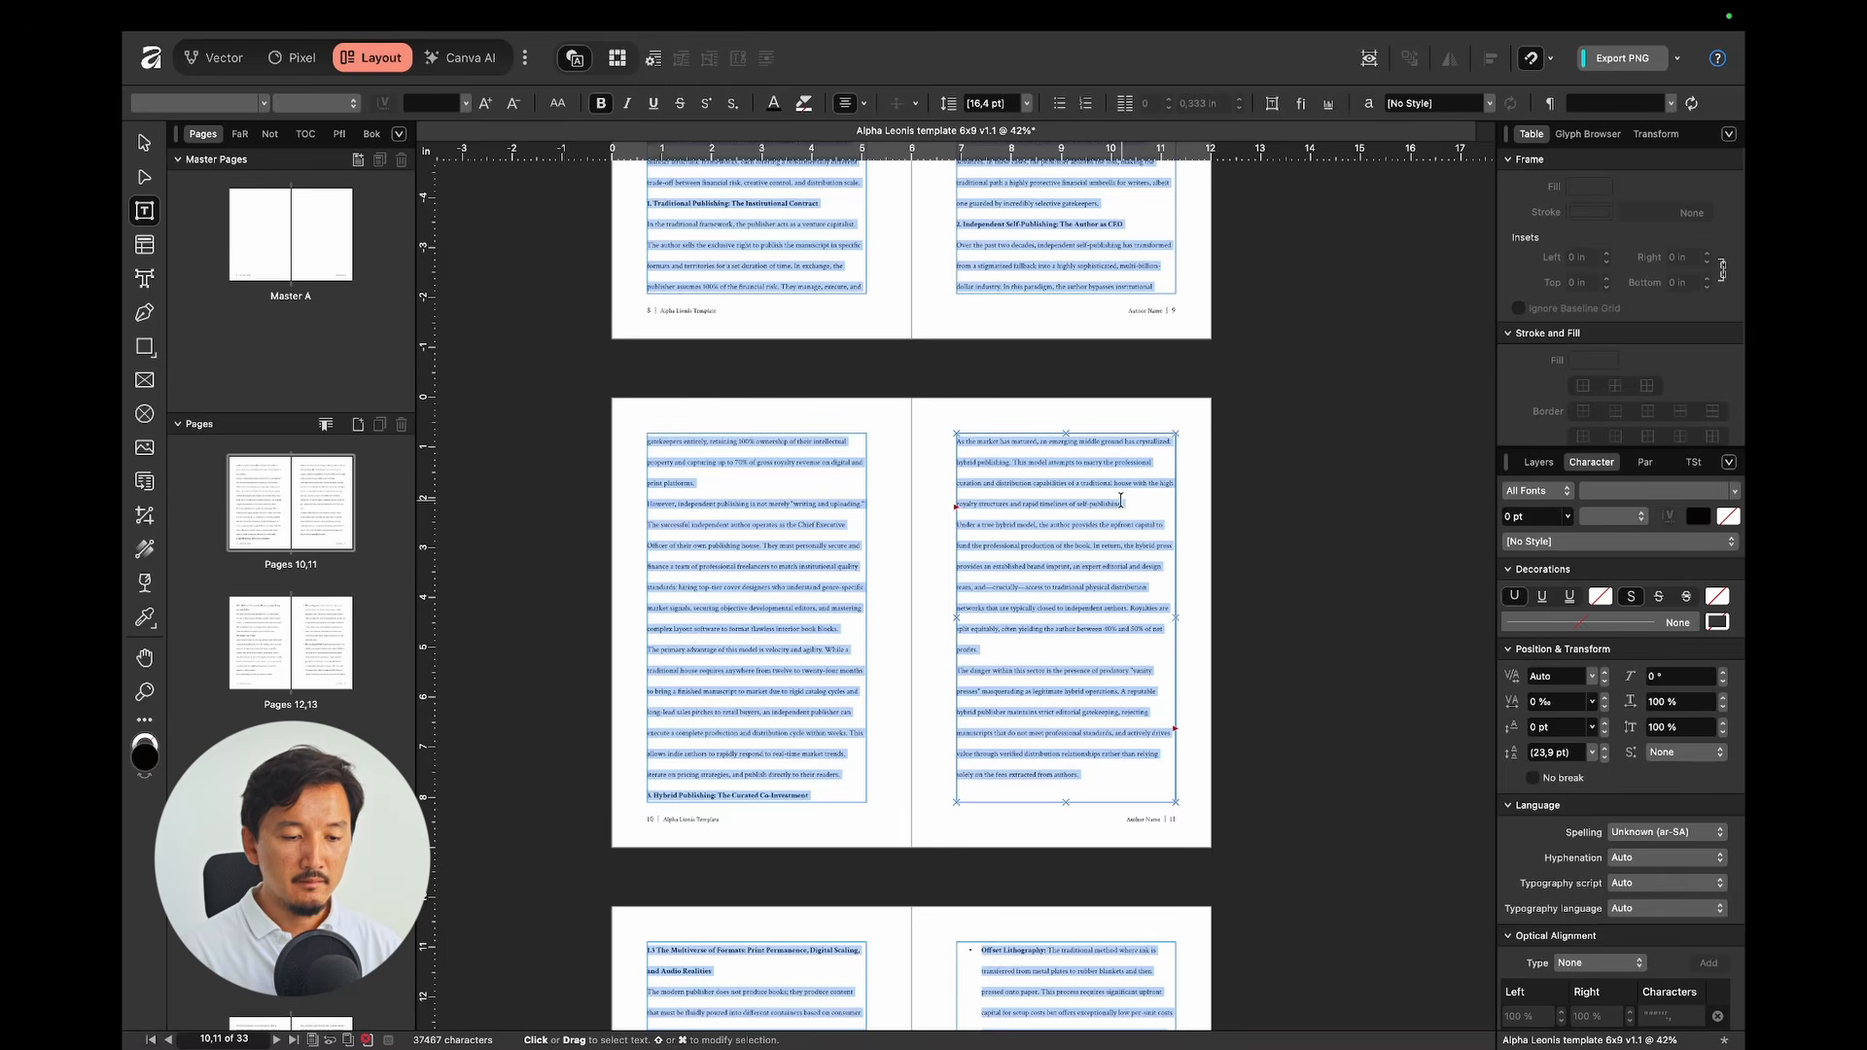
Step: Give the selected text Crimson Text at 11 pt with English as the spelling language
{"action": "left_click", "coordinate": [1610, 495]}
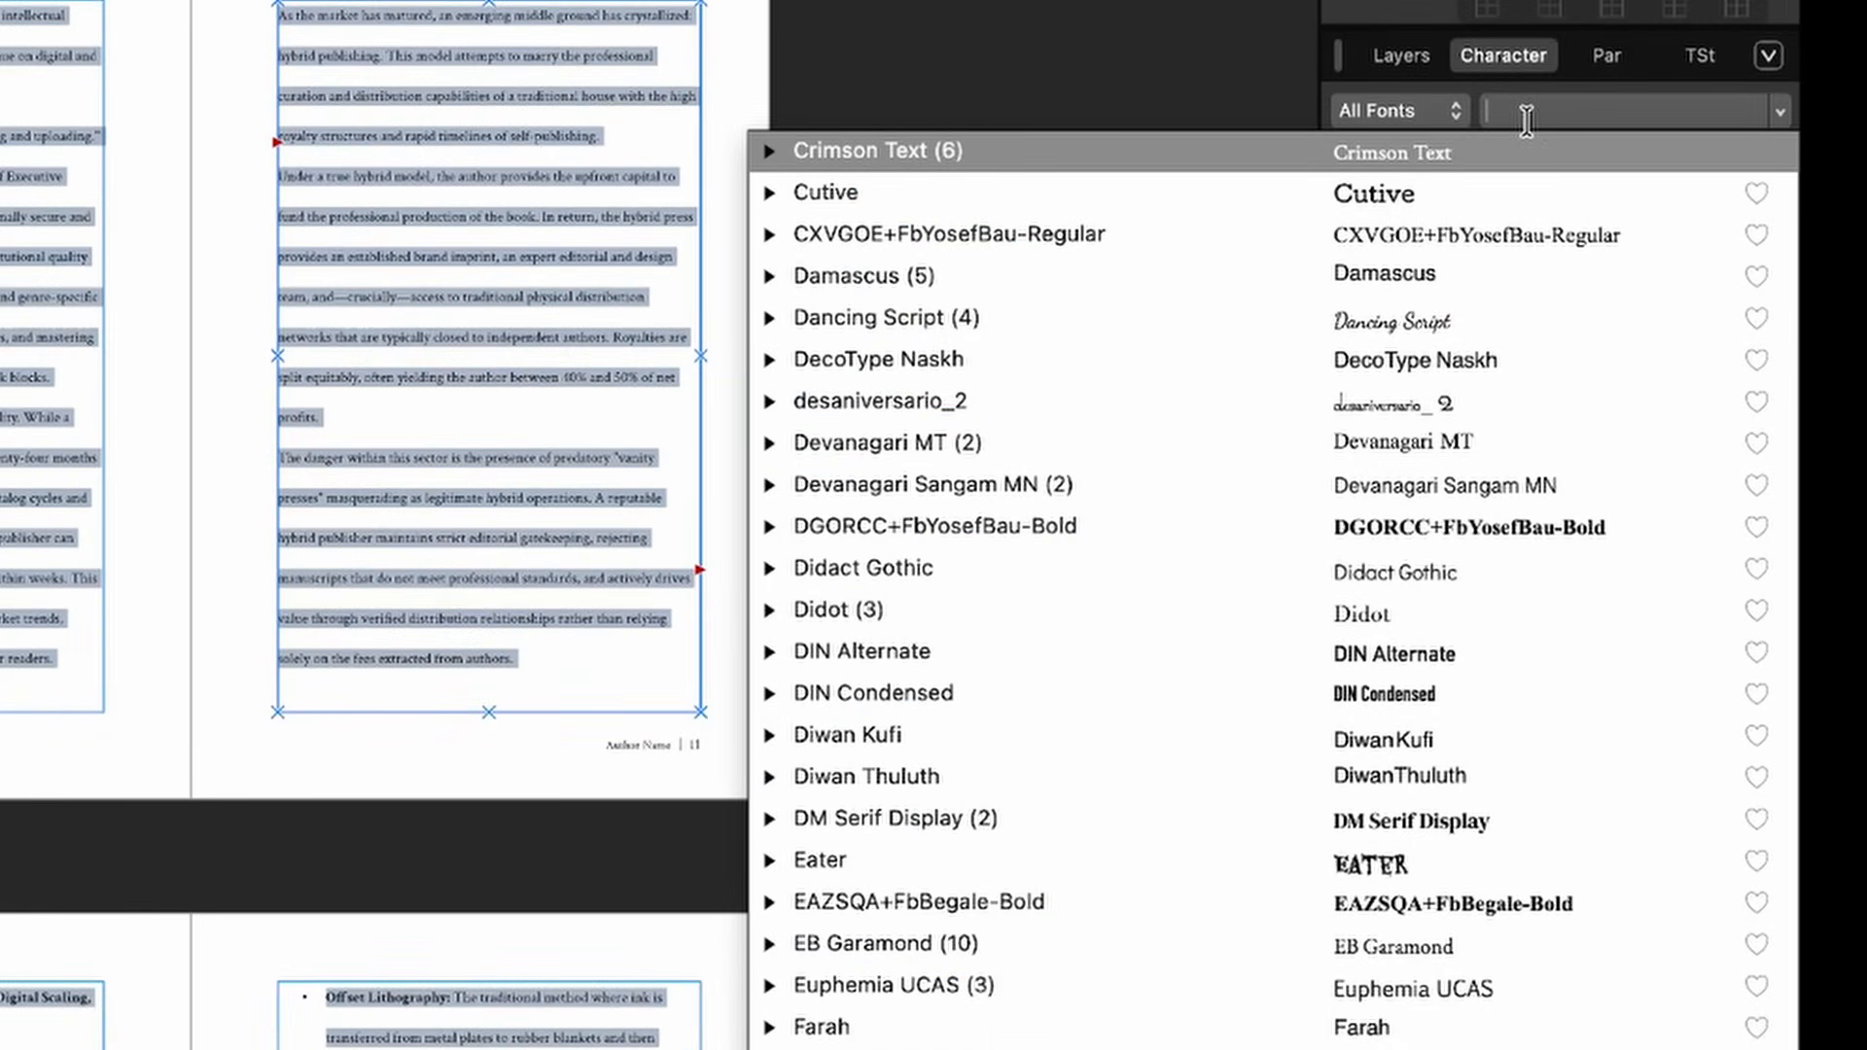
{"action": "left_click", "coordinate": [1420, 150]}
{"action": "left_click", "coordinate": [1417, 158]}
{"action": "type", "text": "11"}
{"action": "key", "text": "Return"}
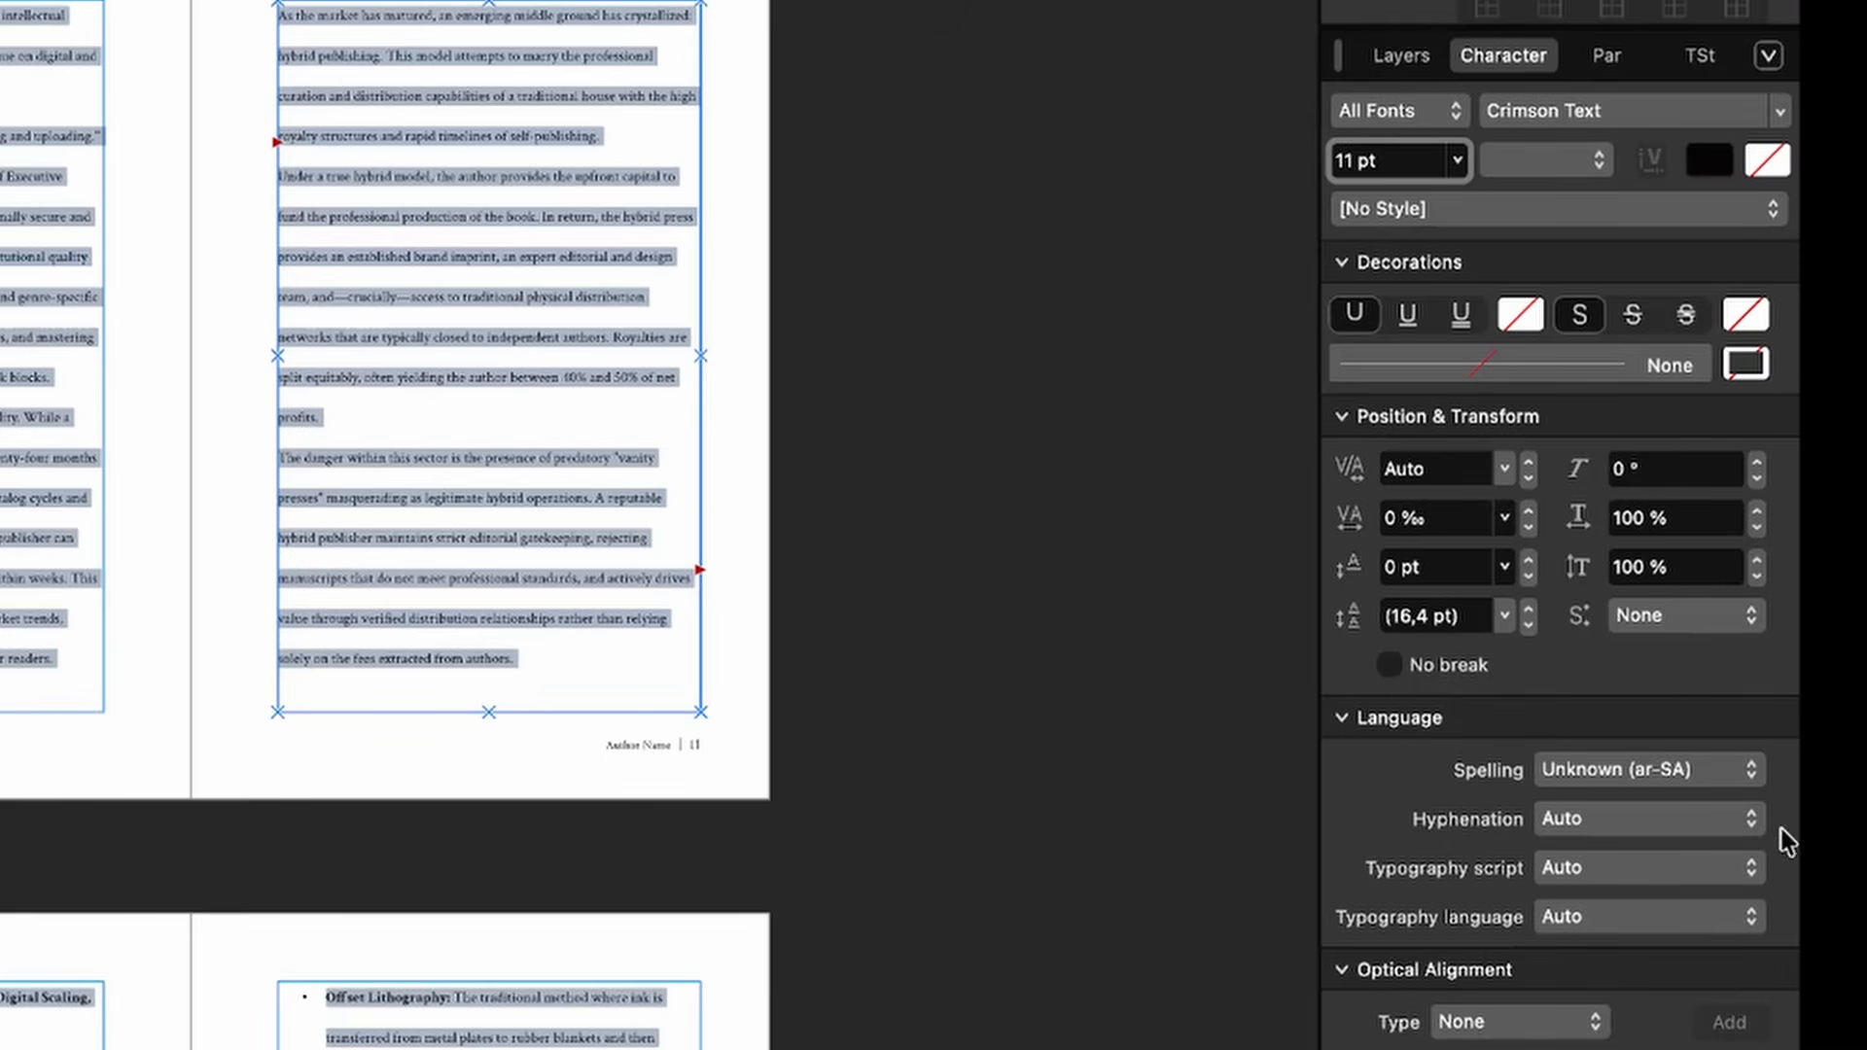
{"action": "left_click", "coordinate": [1704, 771]}
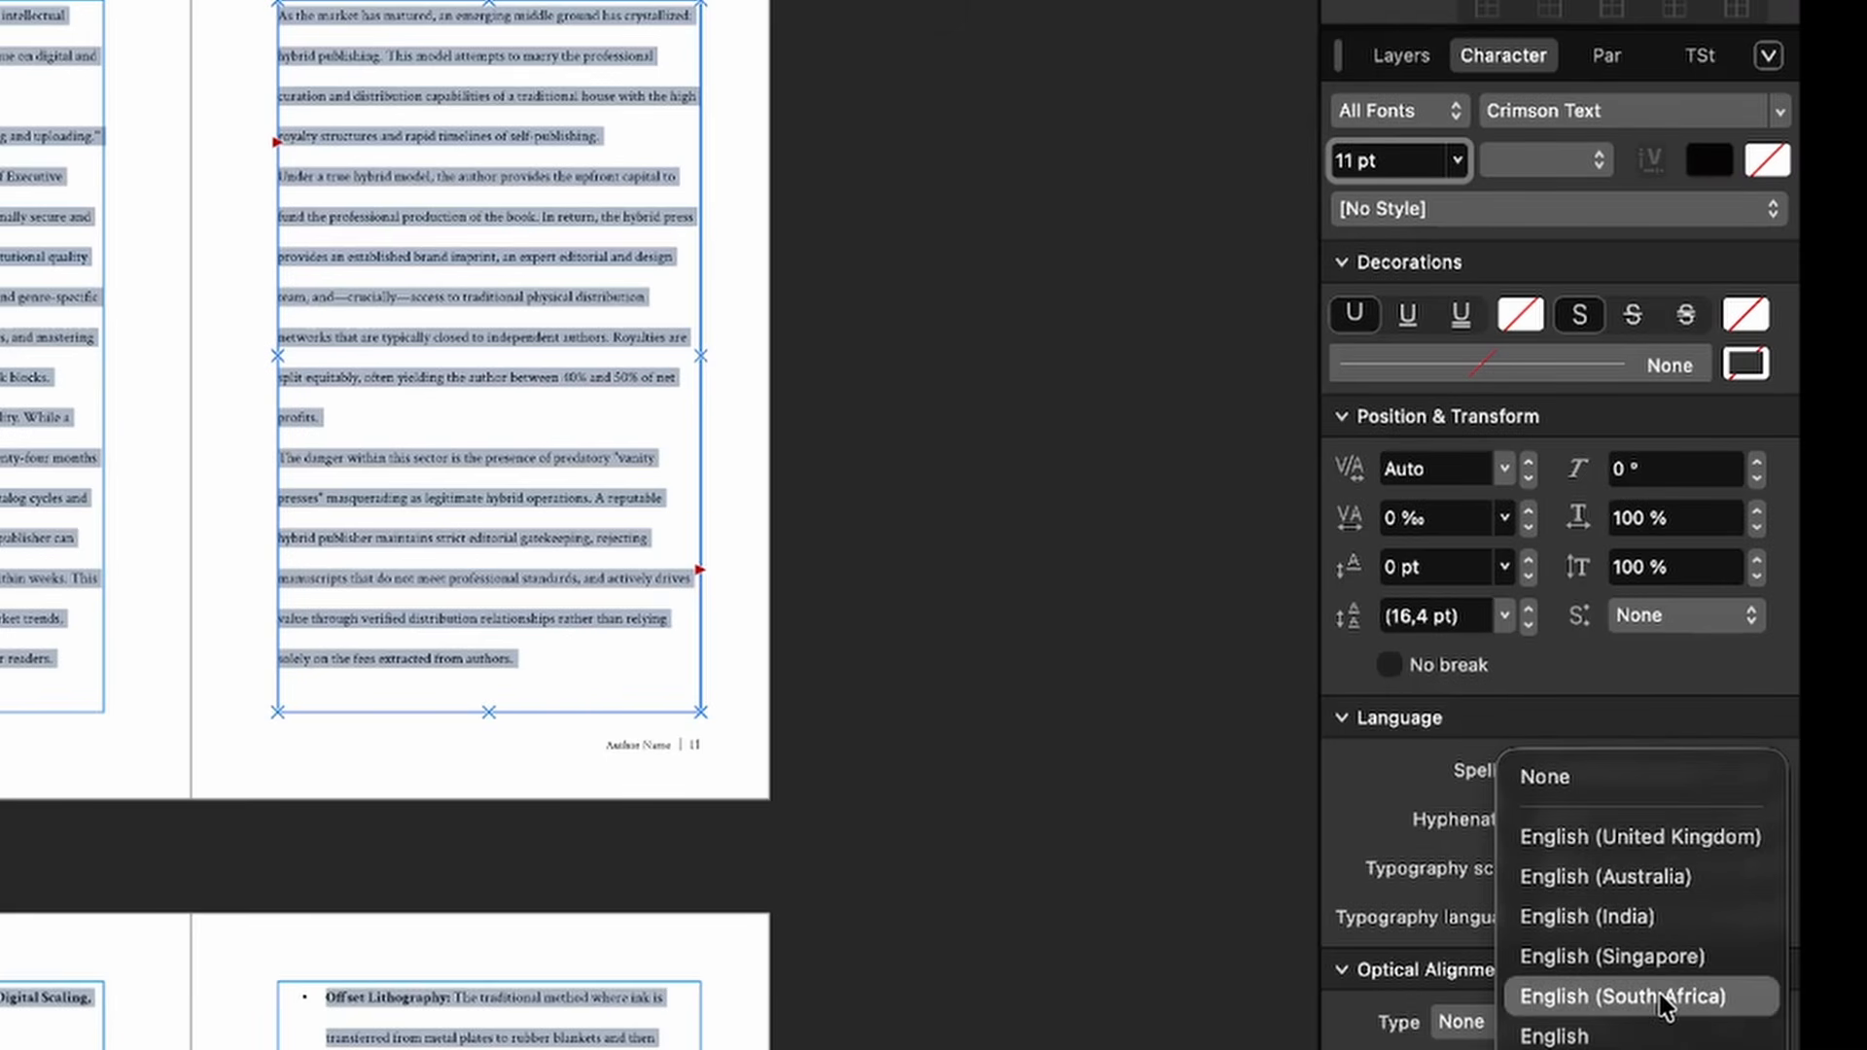
{"action": "left_click", "coordinate": [1653, 1034]}
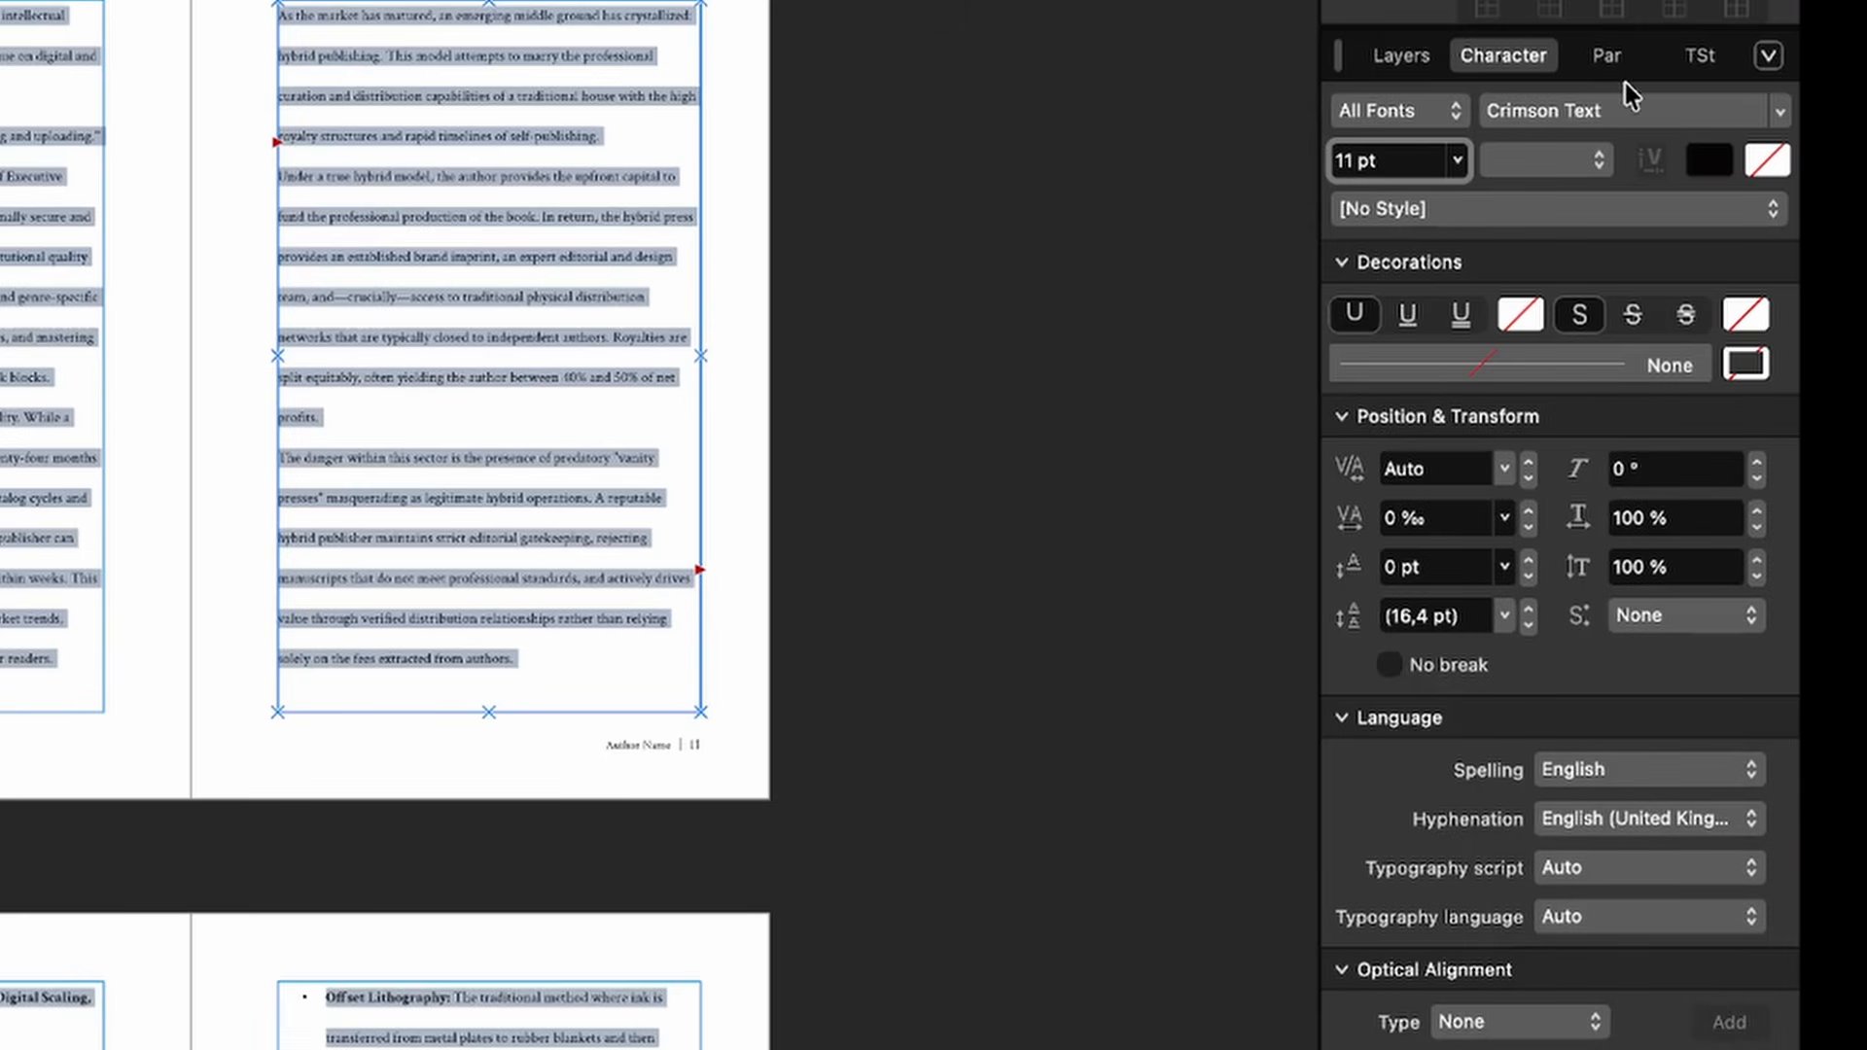
{"action": "left_click", "coordinate": [1608, 59]}
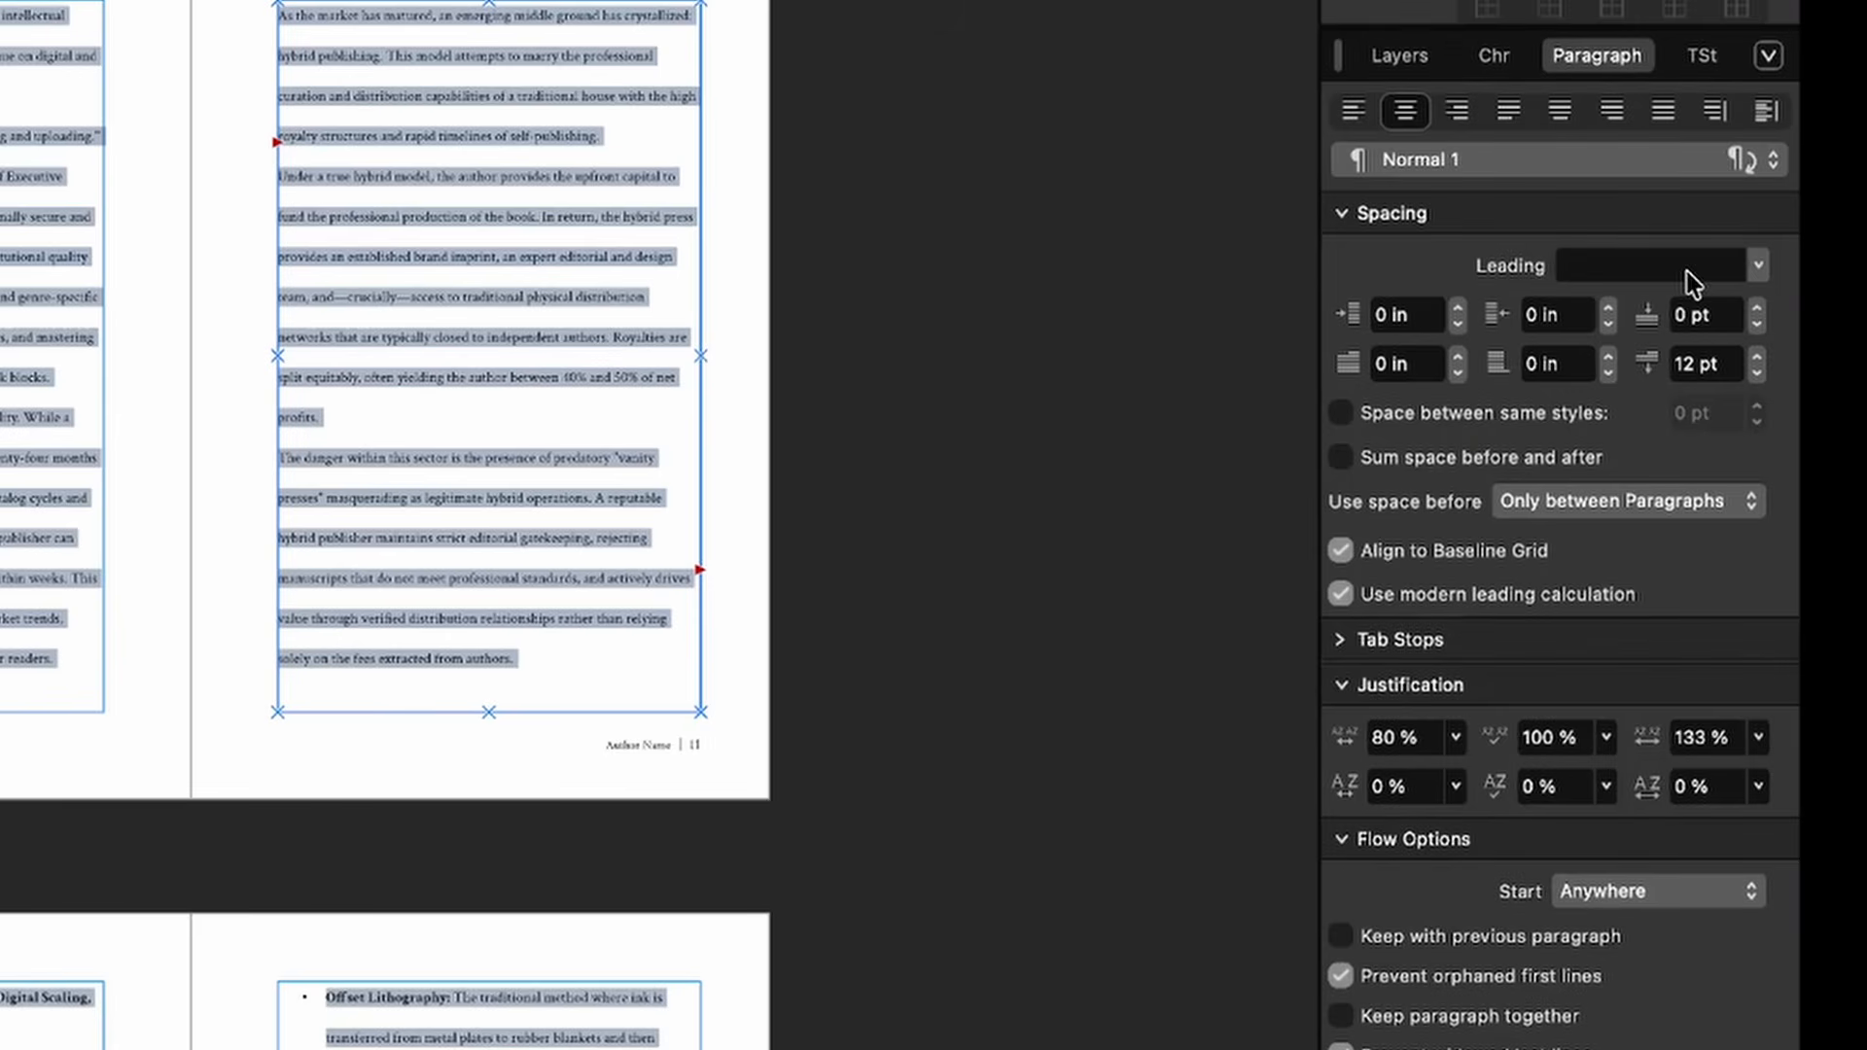
Step: Set the body text leading to Exactly 15 pt
{"action": "type", "text": "16"}
{"action": "key", "text": "Return"}
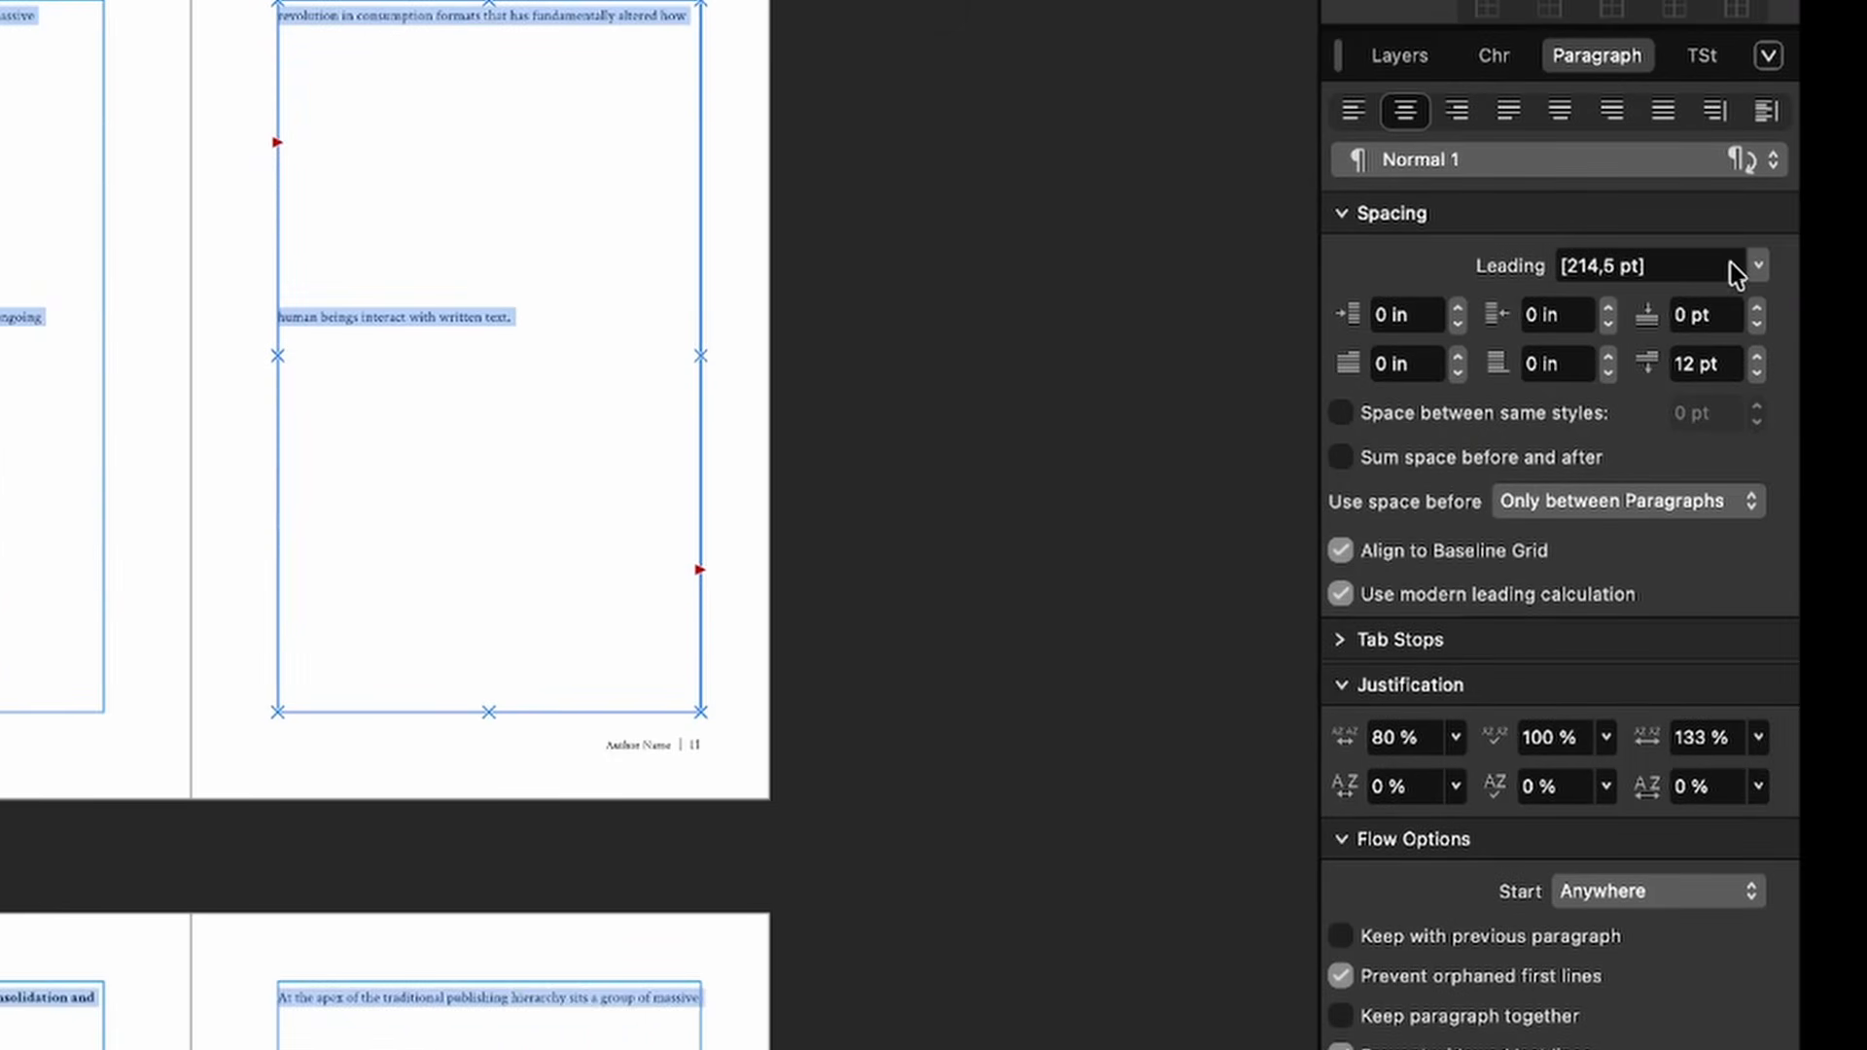
{"action": "left_click", "coordinate": [1661, 266]}
{"action": "type", "text": "15"}
{"action": "key", "text": "Return"}
{"action": "left_click", "coordinate": [1759, 268]}
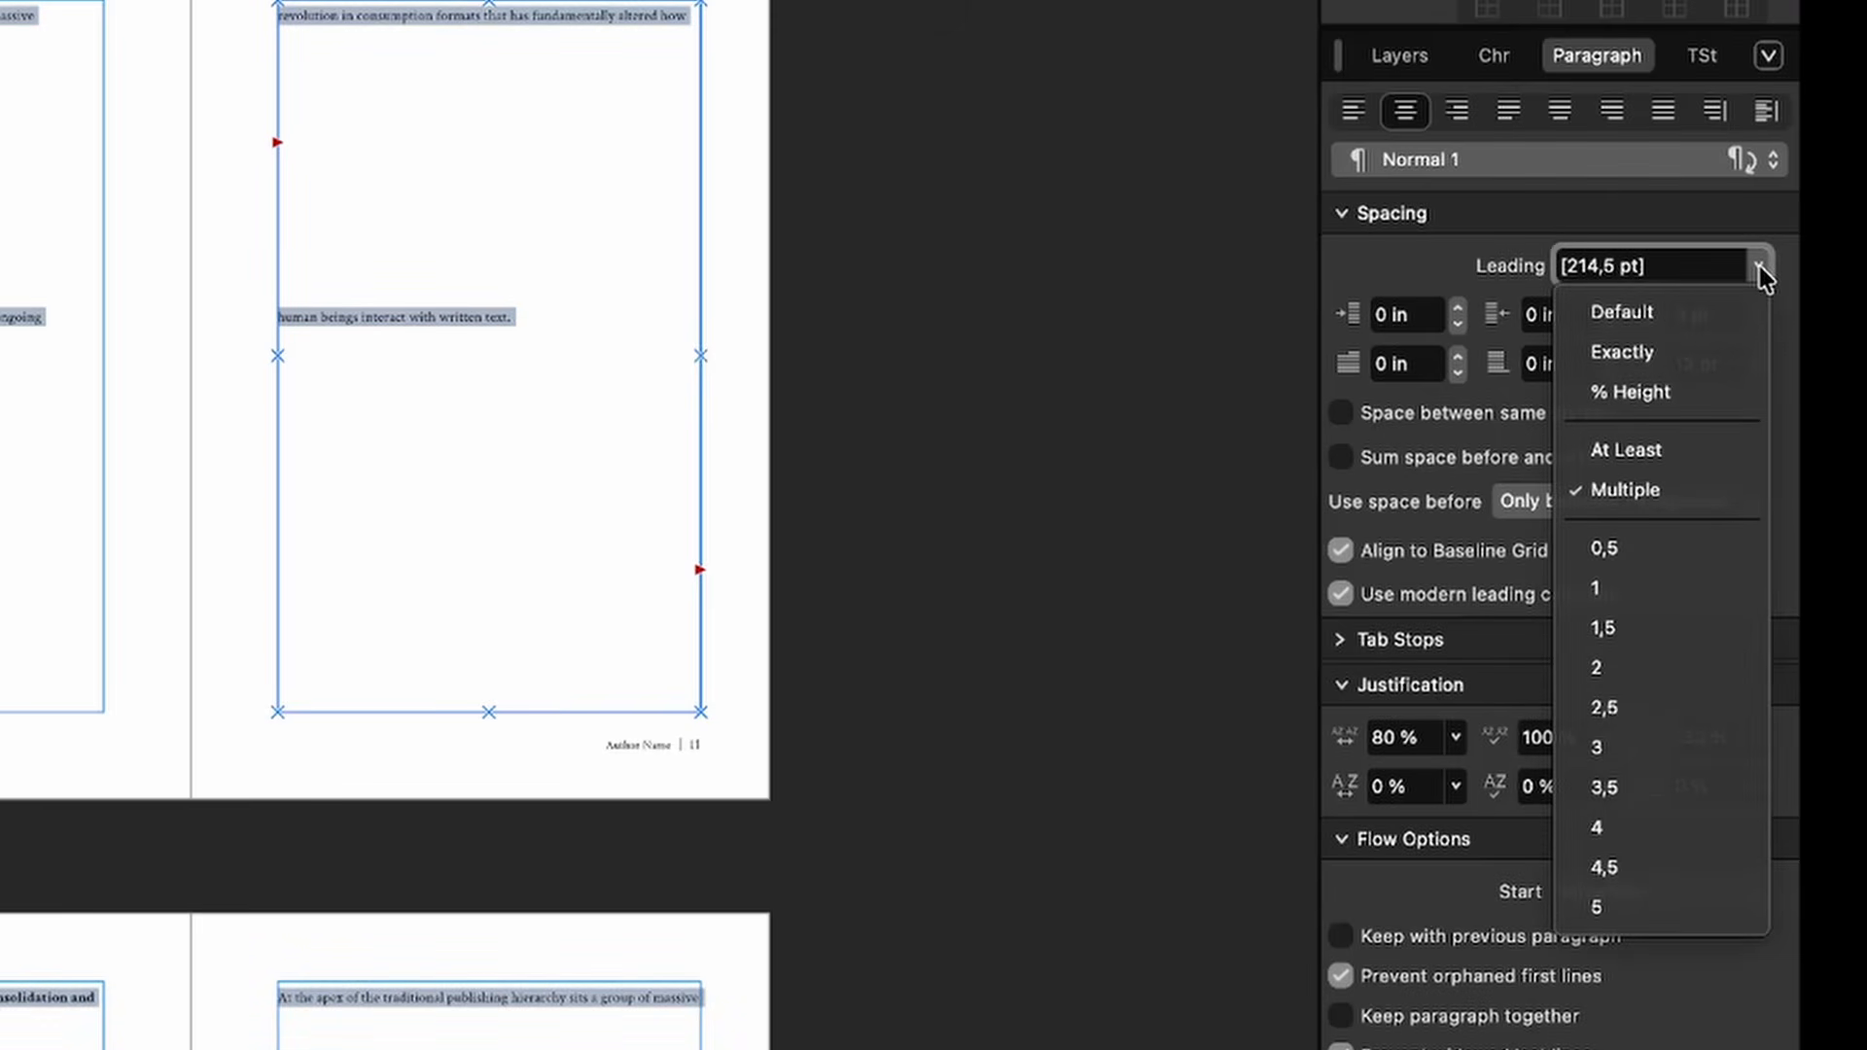
{"action": "left_click", "coordinate": [1622, 351]}
{"action": "left_click", "coordinate": [1659, 266]}
{"action": "type", "text": "15"}
{"action": "key", "text": "Return"}
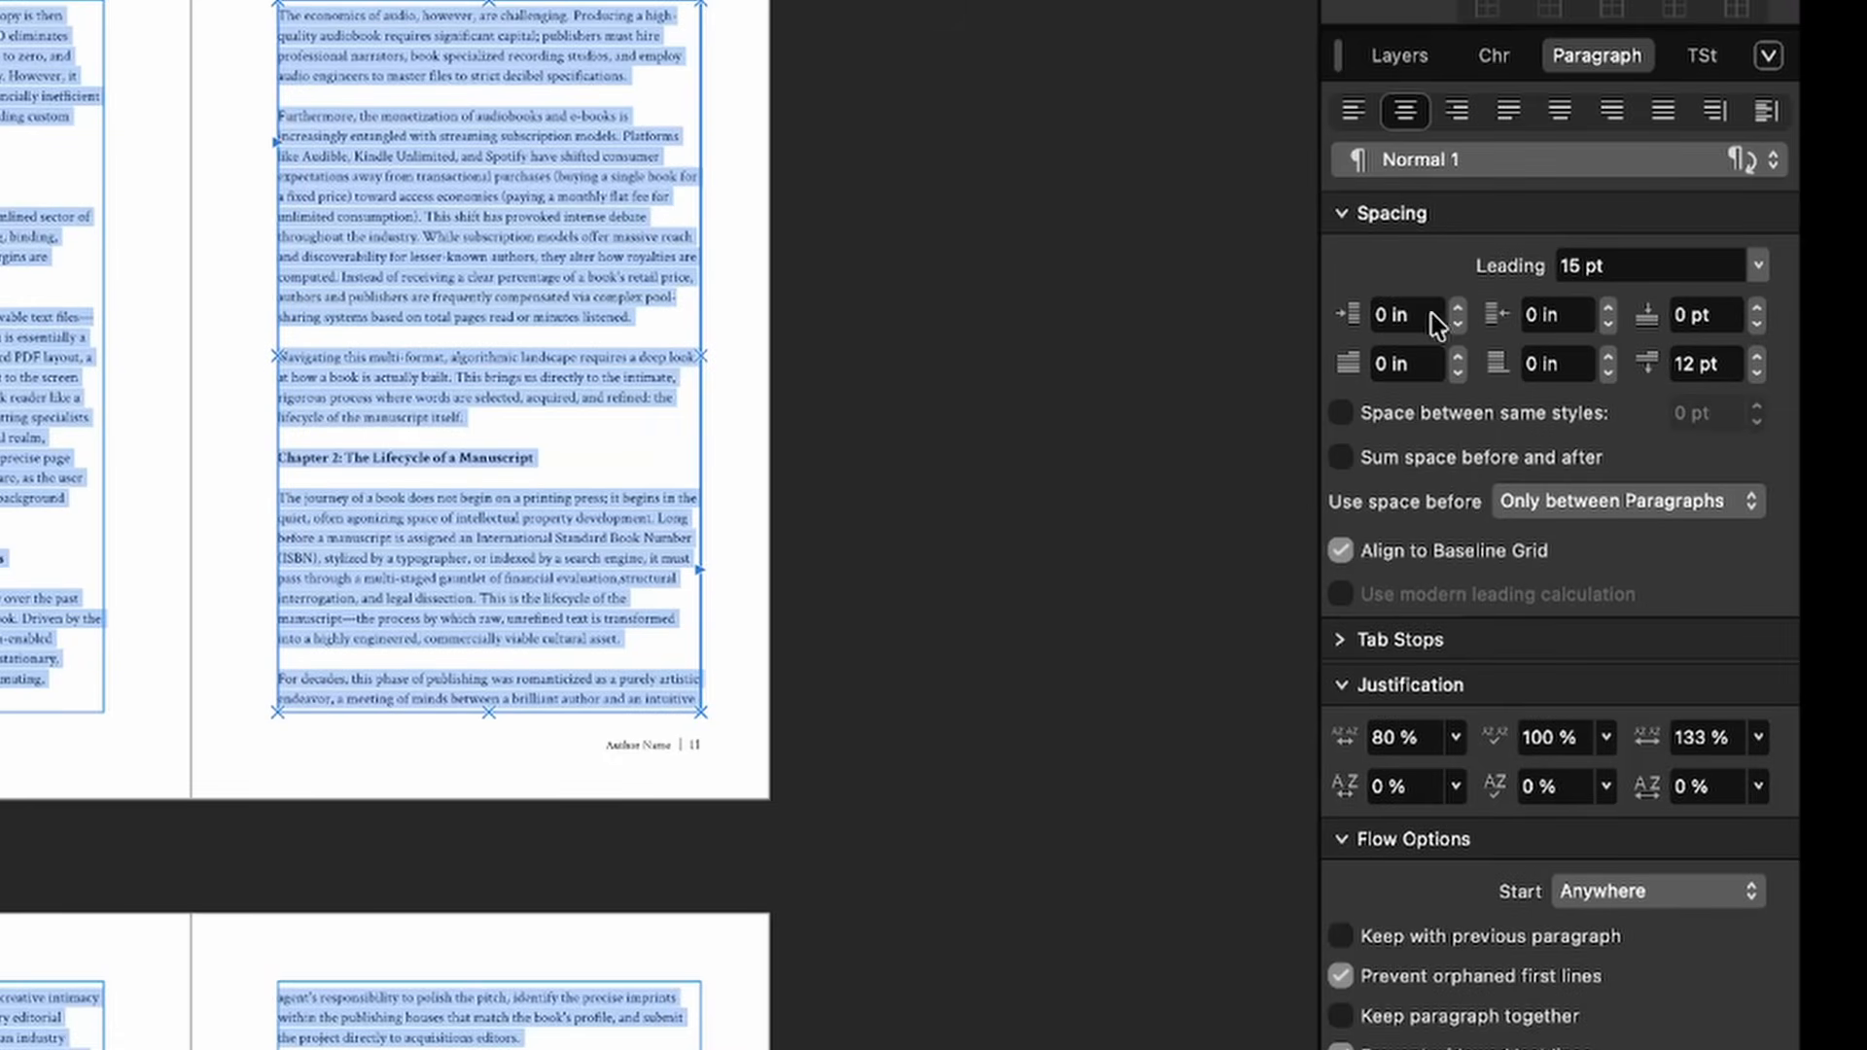
Step: Set left indent, right indent and space before to 0, with a 15 pt first-line indent
{"action": "left_click", "coordinate": [1400, 318]}
{"action": "type", "text": "0"}
{"action": "left_click", "coordinate": [1539, 319]}
{"action": "type", "text": "0"}
{"action": "key", "text": "Tab"}
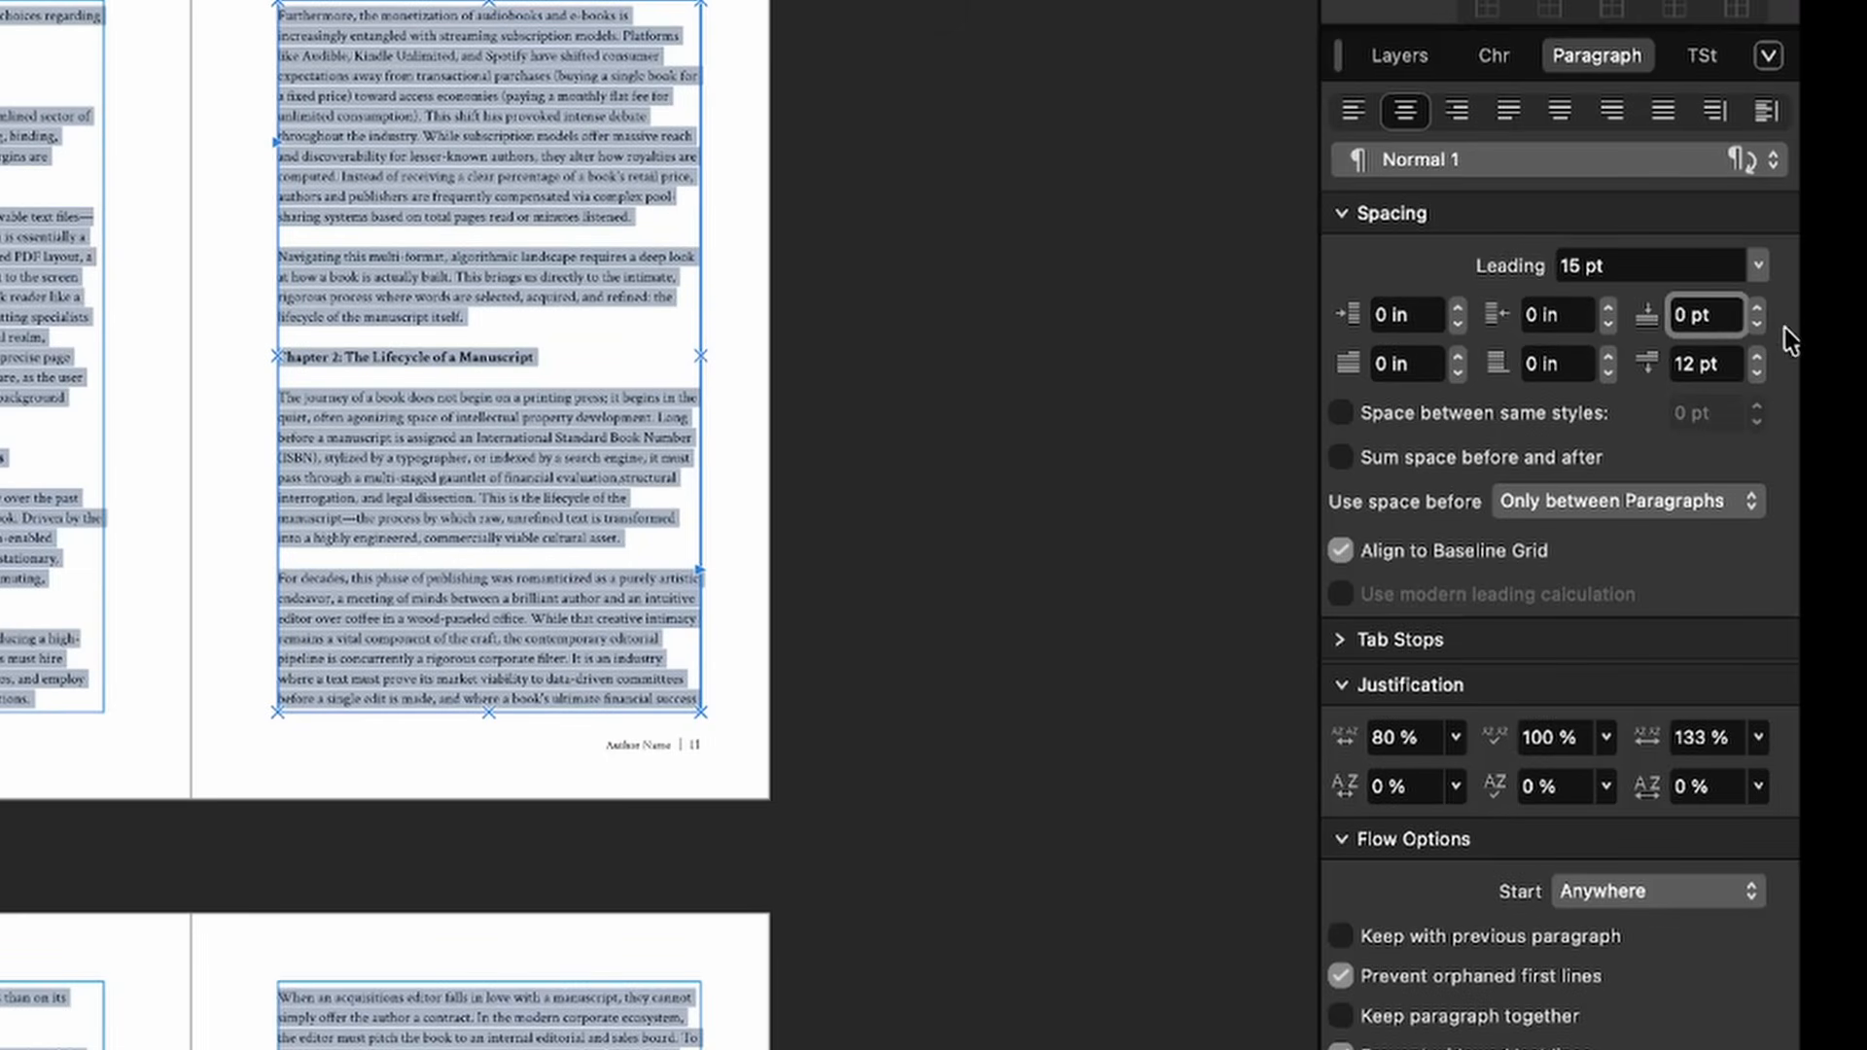
{"action": "left_click", "coordinate": [1719, 330]}
{"action": "type", "text": "0"}
{"action": "key", "text": "Return"}
{"action": "left_click", "coordinate": [1401, 364]}
{"action": "type", "text": "15"}
{"action": "key", "text": "Return"}
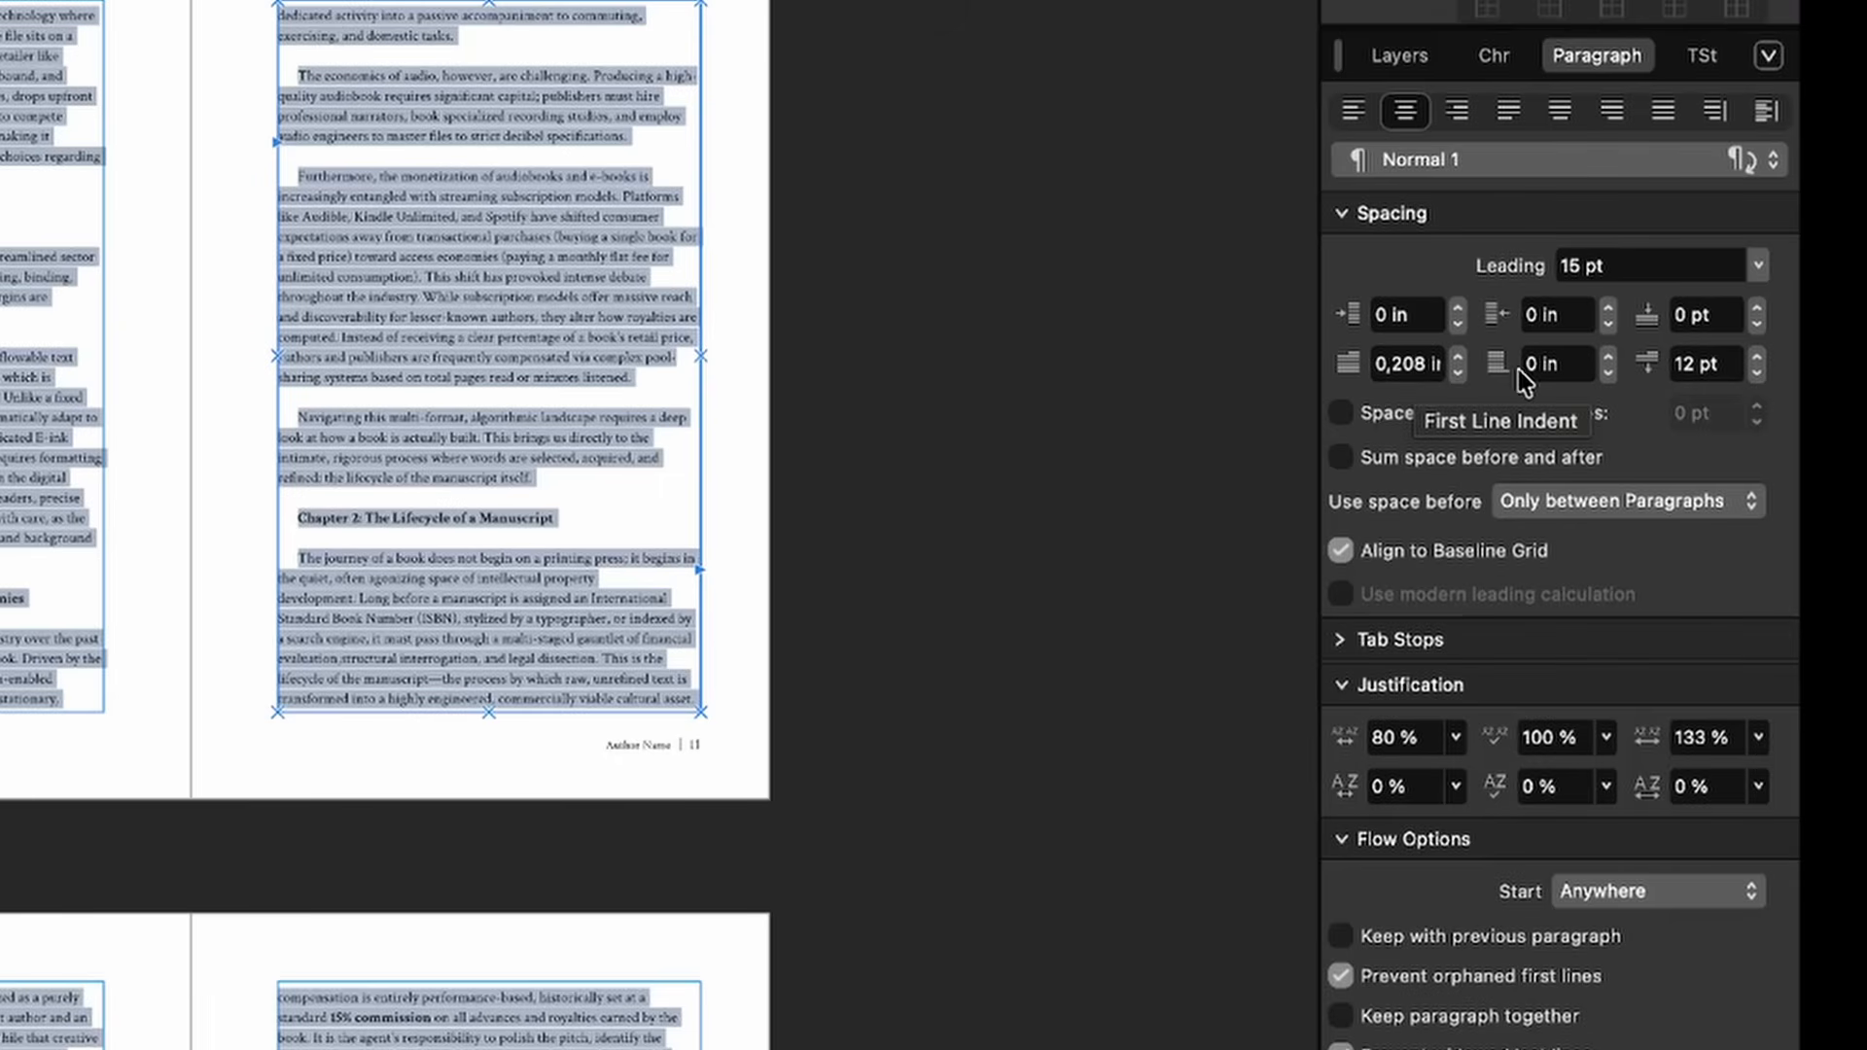
Step: Set space after paragraphs to 0 and turn off baseline grid alignment
{"action": "left_click", "coordinate": [1563, 375]}
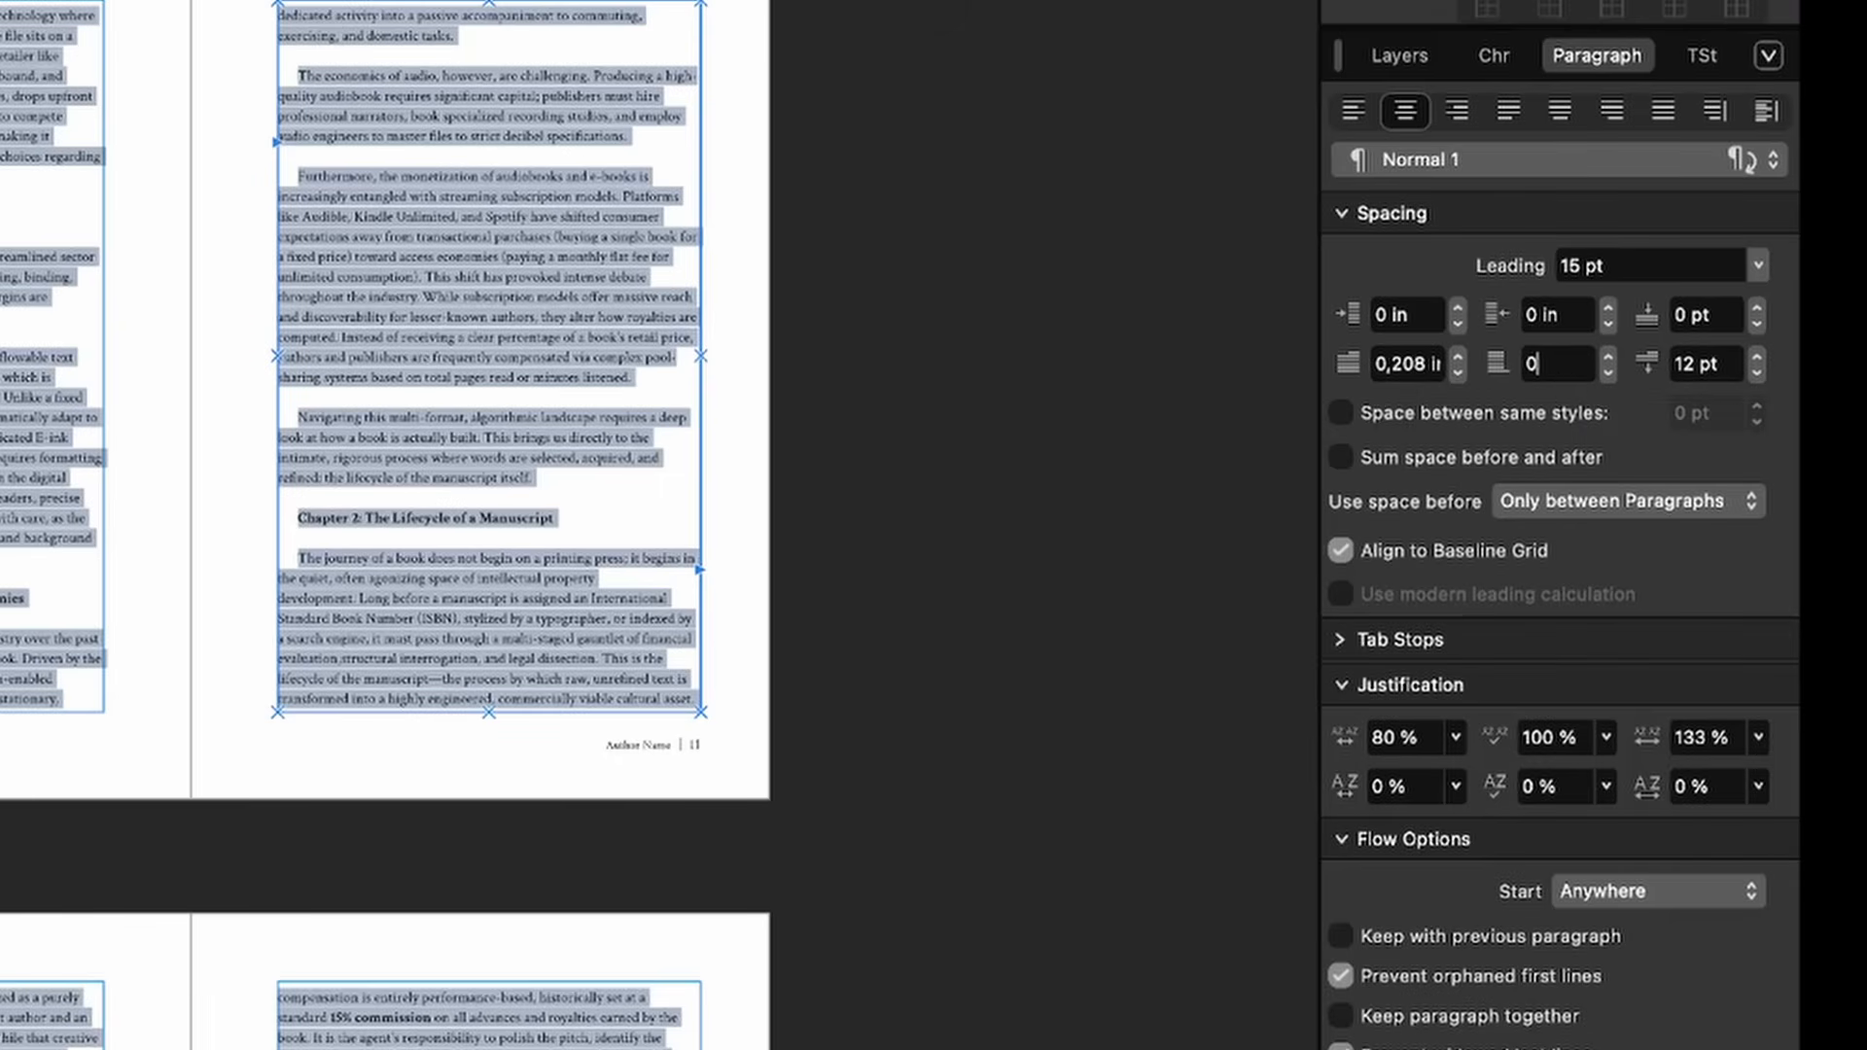
{"action": "left_click", "coordinate": [1704, 373]}
{"action": "left_click", "coordinate": [1705, 373]}
{"action": "type", "text": "0"}
{"action": "key", "text": "Return"}
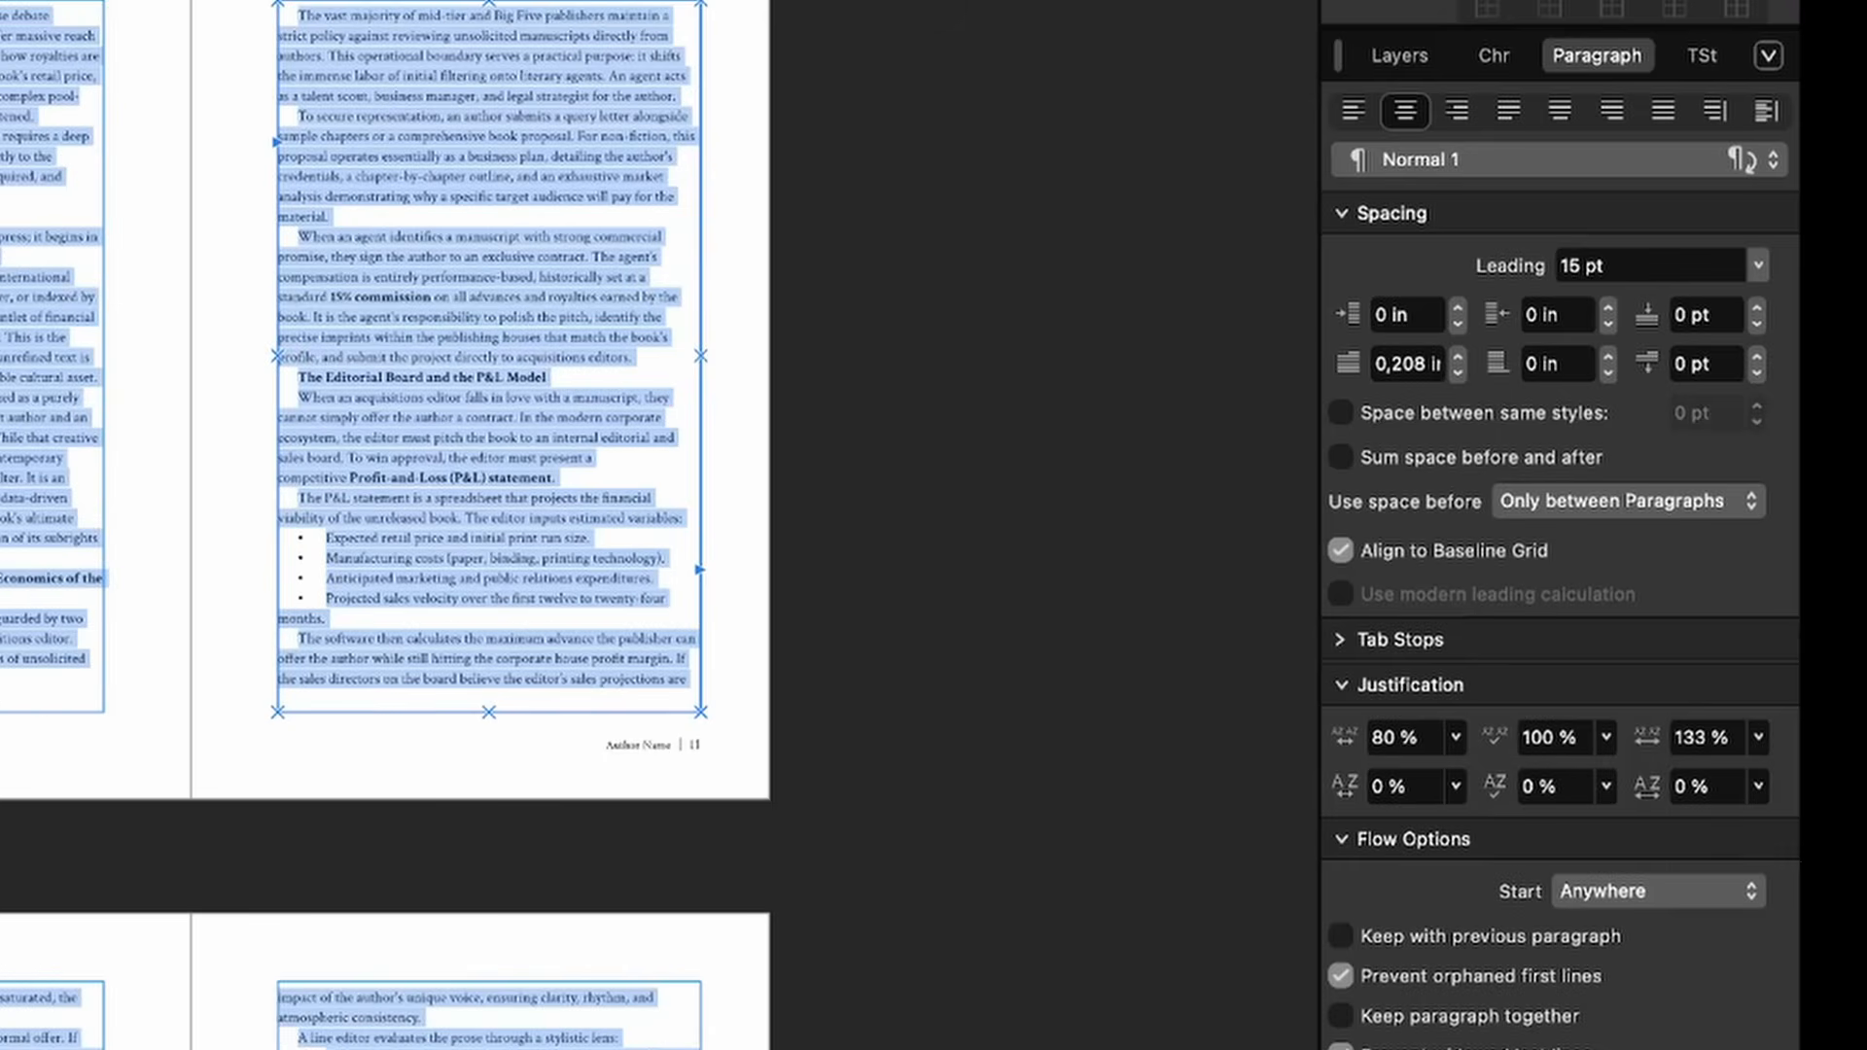
{"action": "left_click", "coordinate": [1409, 557]}
Step: Review the baseline grid, orphan and widow options, leaving orphan and widow prevention on
{"action": "left_click", "coordinate": [1409, 558]}
{"action": "scroll", "coordinate": [1501, 556], "scroll_direction": "down", "scroll_amount": 2}
{"action": "left_click", "coordinate": [1352, 453]}
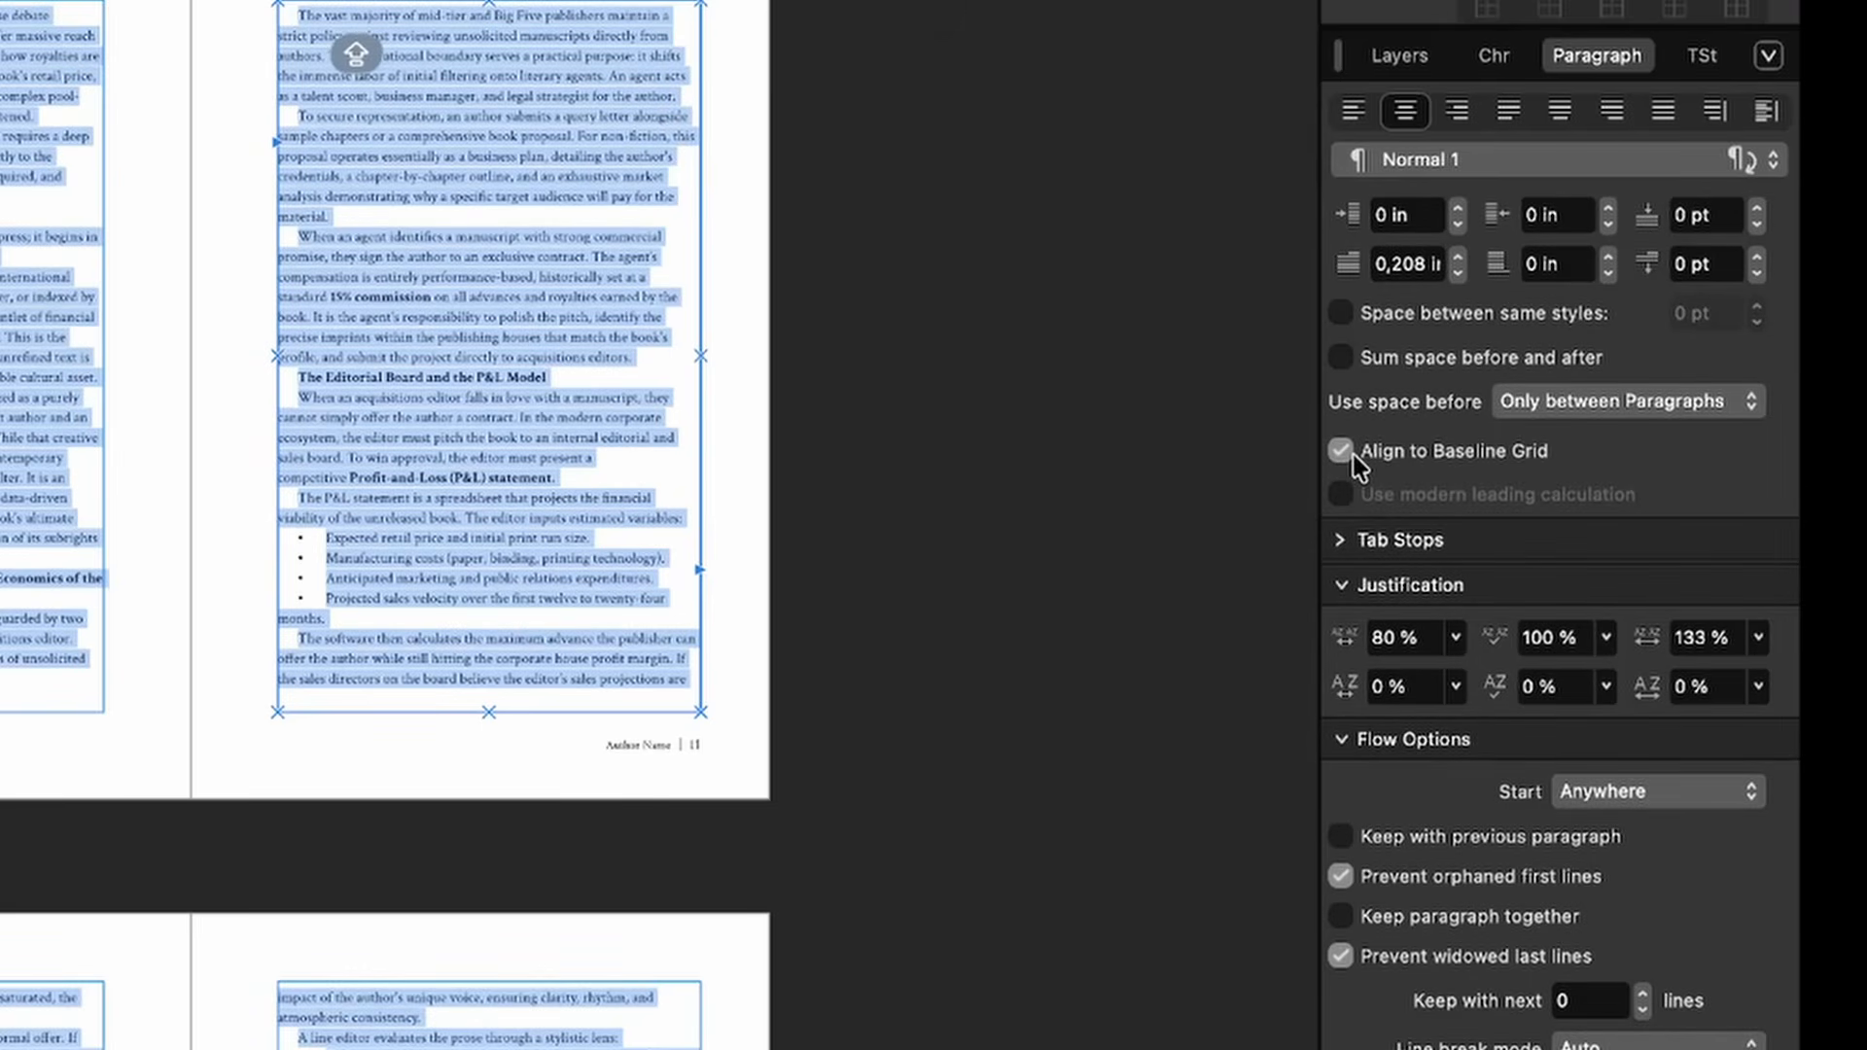
{"action": "scroll", "coordinate": [1351, 453], "scroll_direction": "down", "scroll_amount": 6}
{"action": "left_click", "coordinate": [1528, 535]}
{"action": "left_click", "coordinate": [1587, 539]}
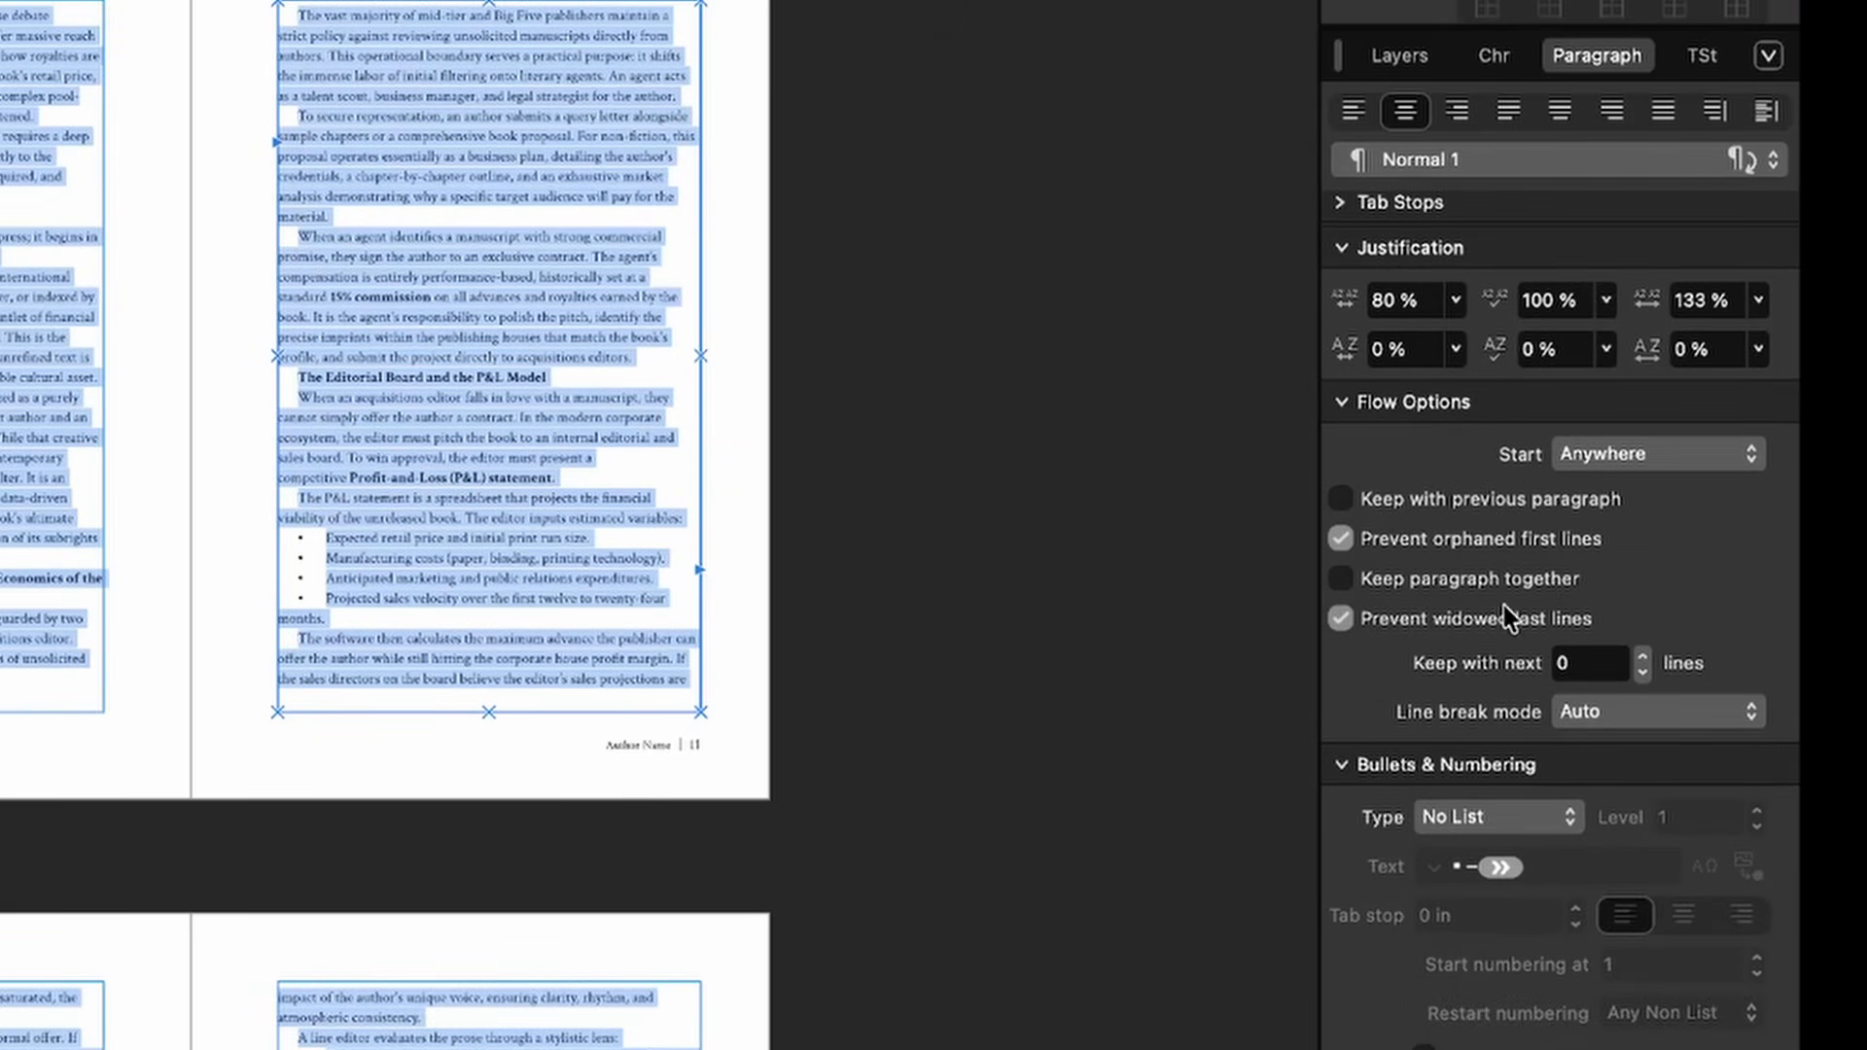
{"action": "left_click", "coordinate": [1486, 620]}
{"action": "left_click", "coordinate": [1485, 620]}
{"action": "scroll", "coordinate": [1488, 627], "scroll_direction": "down", "scroll_amount": 10}
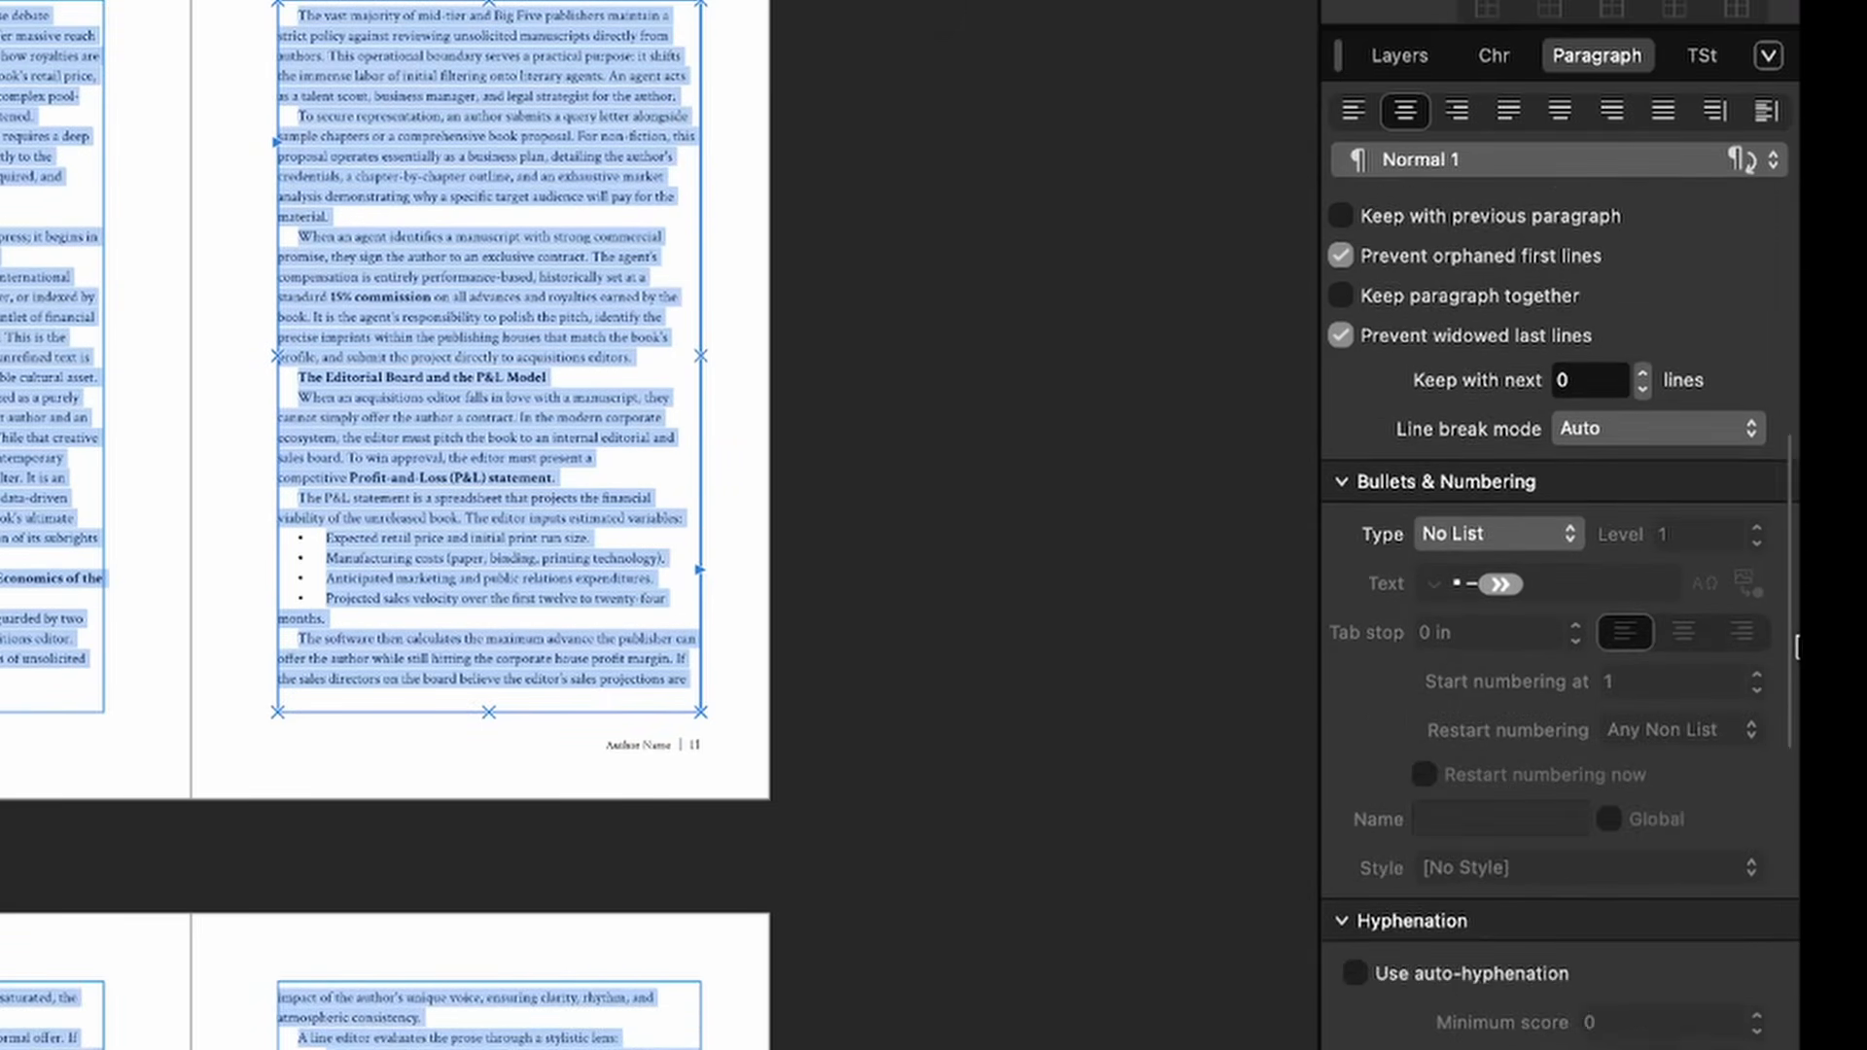
Step: Enable auto-hyphenation (word 6, prefix 3, suffix 3, max 3 hyphens) and justify left
{"action": "left_click", "coordinate": [1492, 627]}
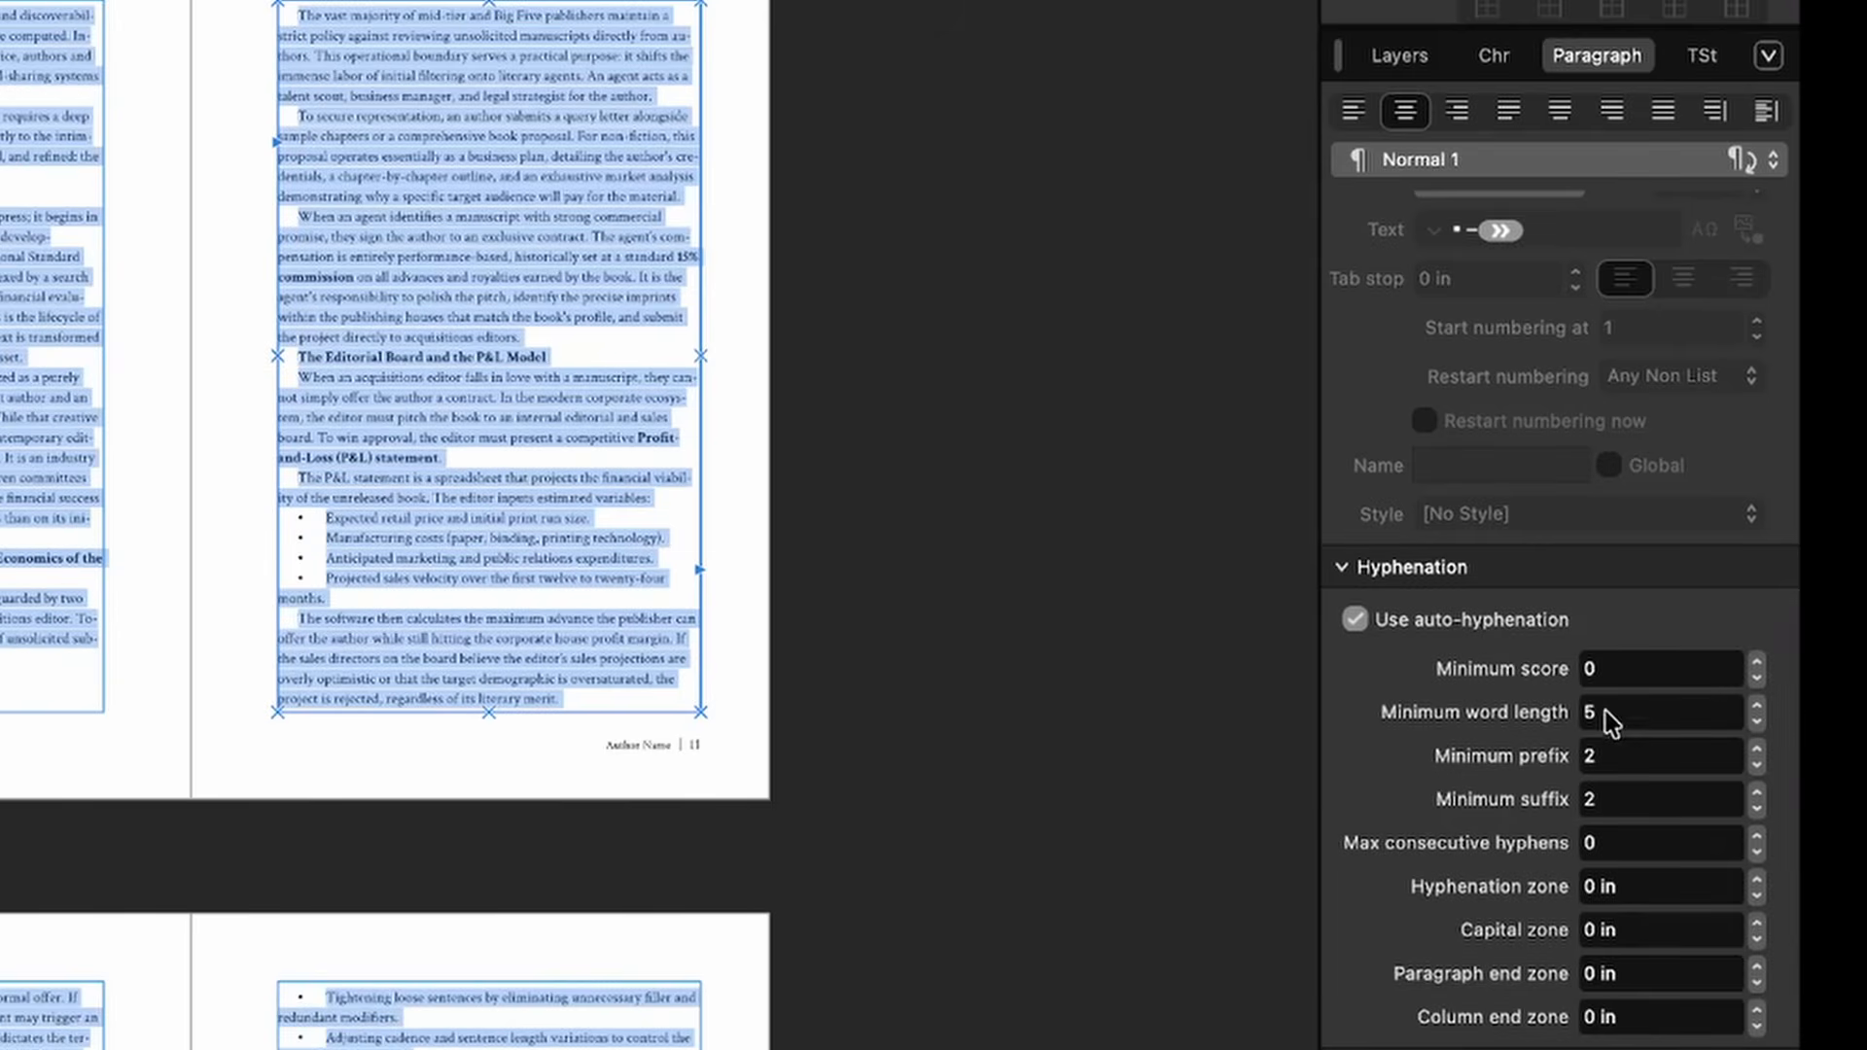
{"action": "left_click", "coordinate": [1636, 713]}
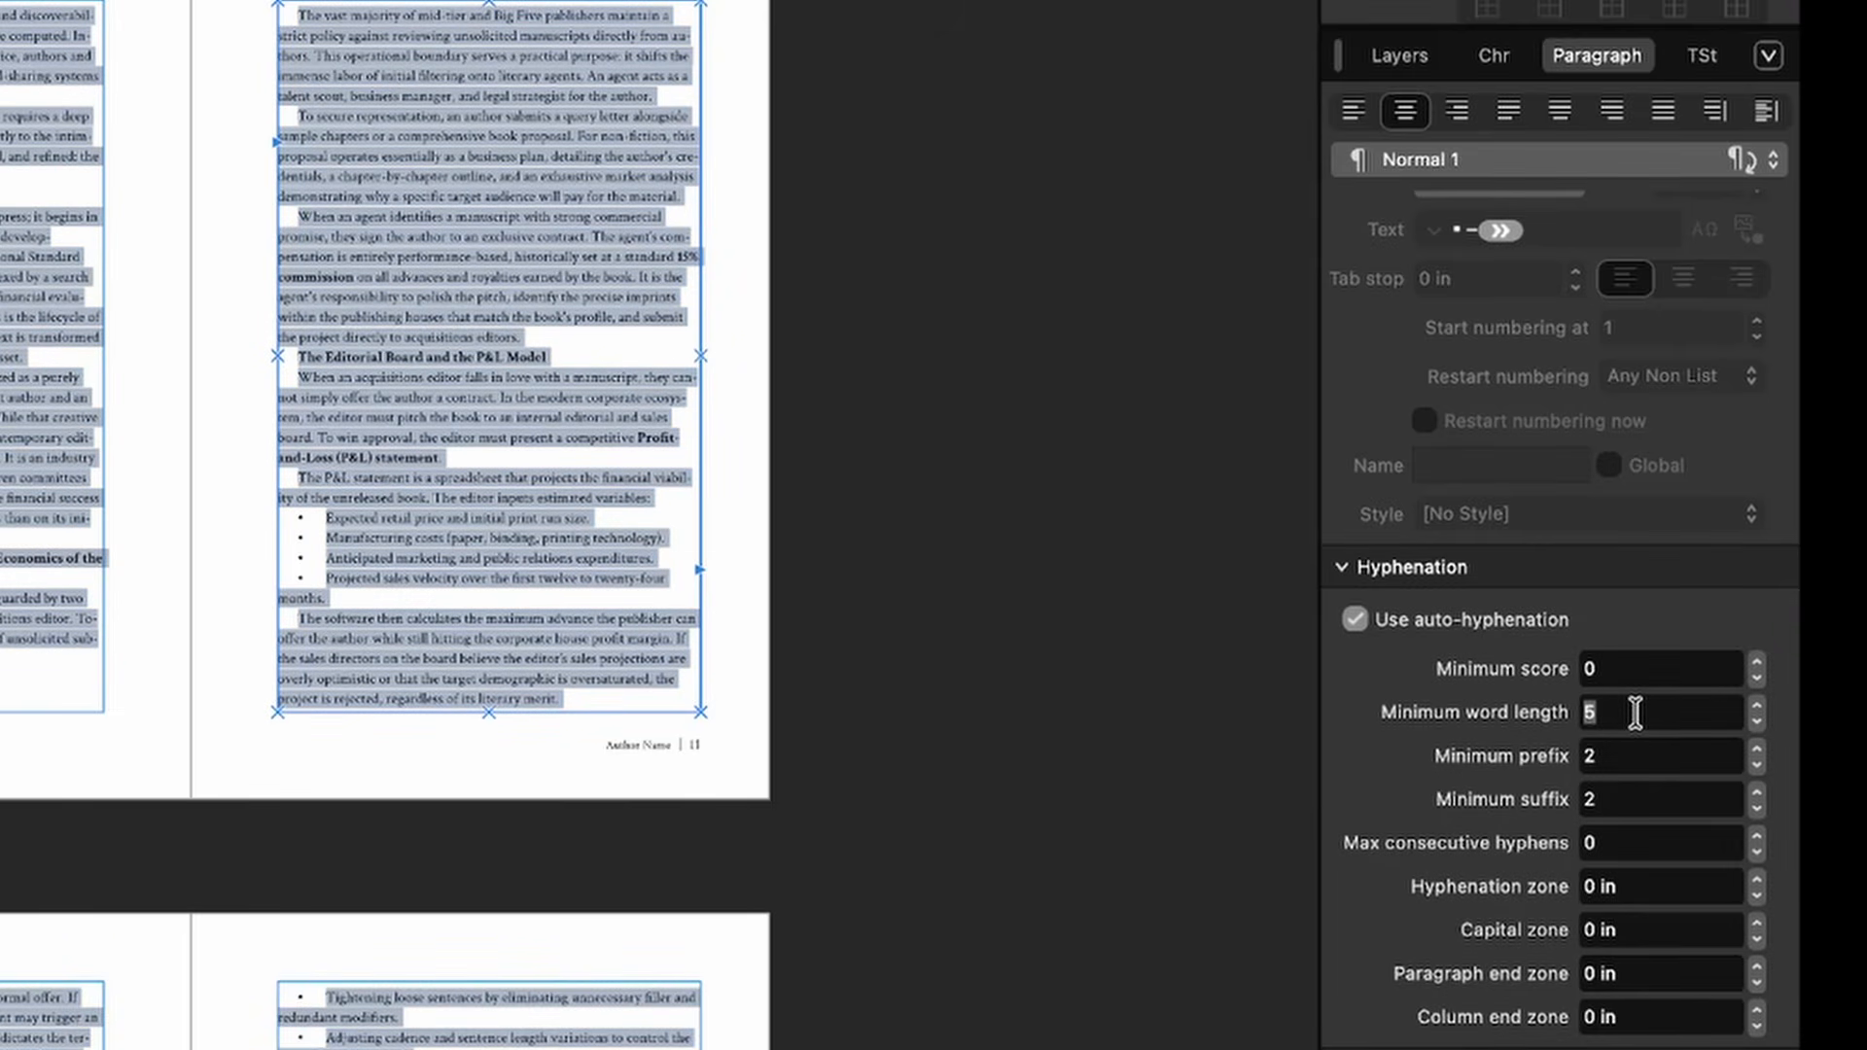
{"action": "type", "text": "6"}
{"action": "left_click", "coordinate": [1618, 756]}
{"action": "type", "text": "3"}
{"action": "left_click", "coordinate": [1637, 813]}
{"action": "type", "text": "3"}
{"action": "key", "text": "Tab"}
{"action": "left_click", "coordinate": [1645, 849]}
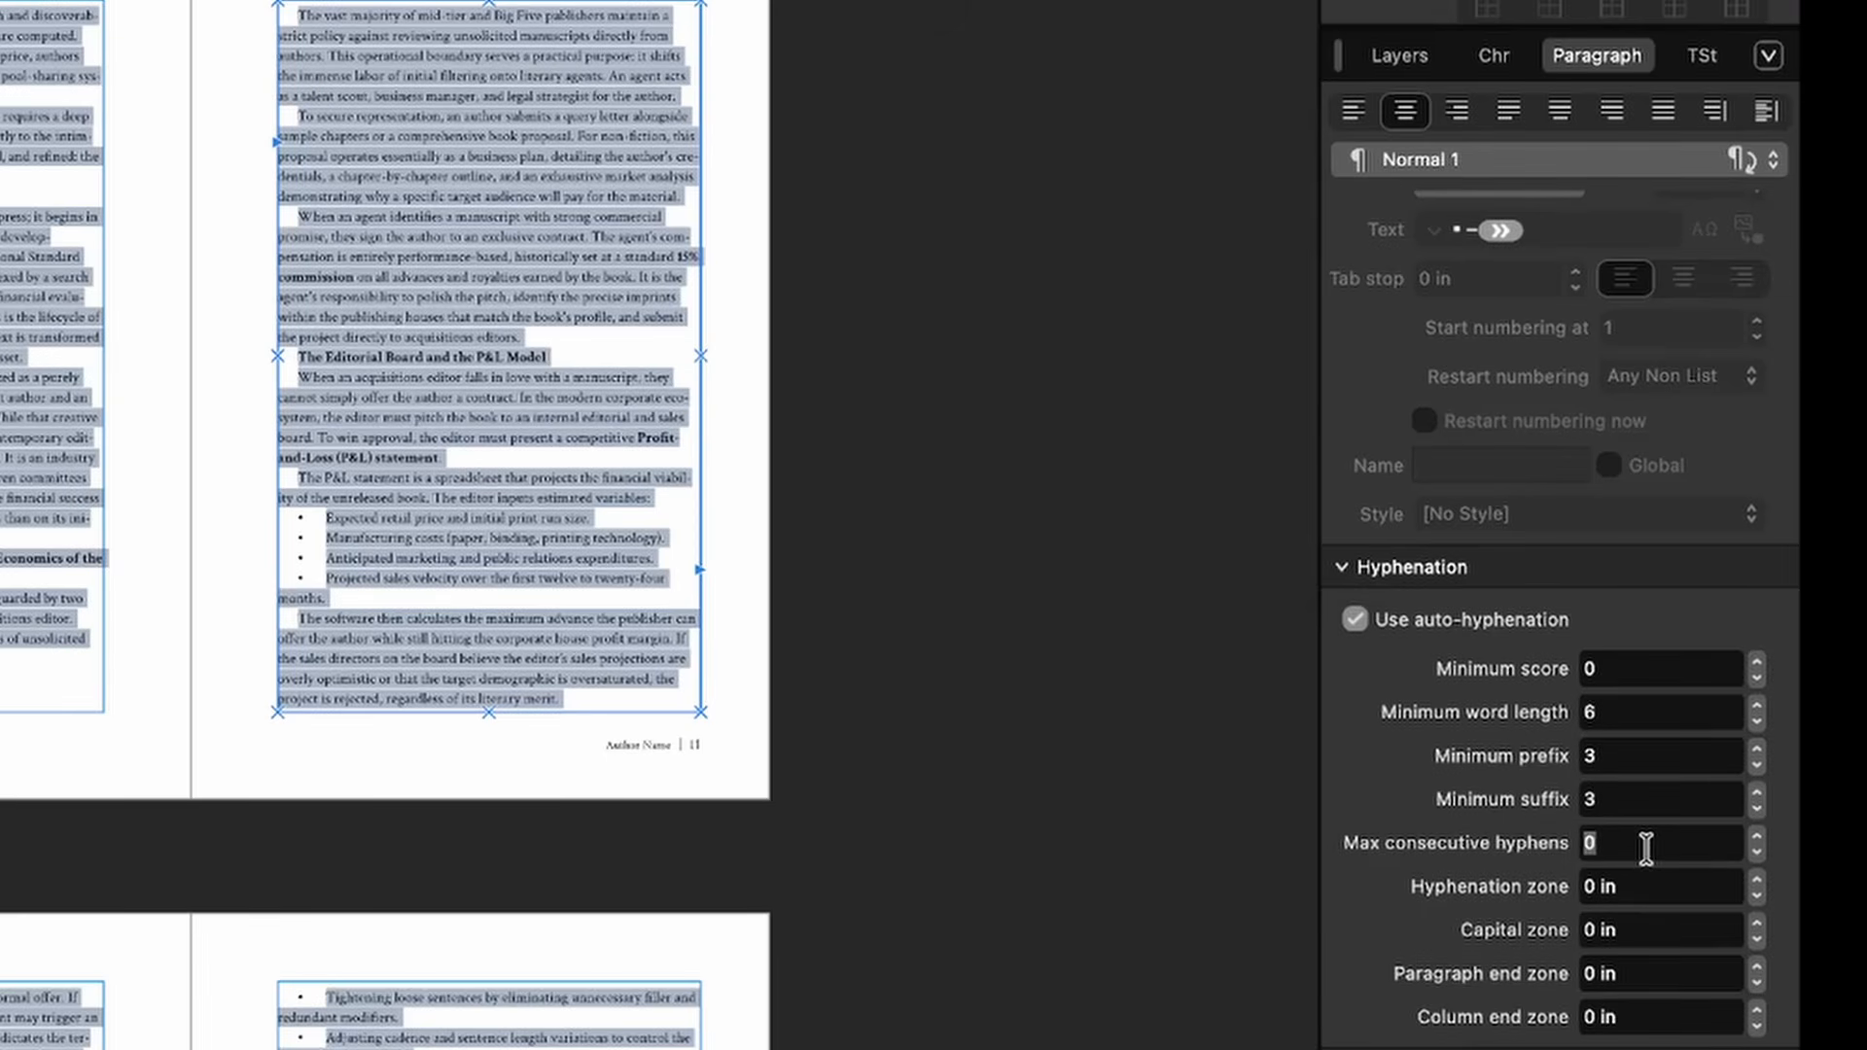
{"action": "type", "text": "3"}
{"action": "left_click", "coordinate": [1503, 127]}
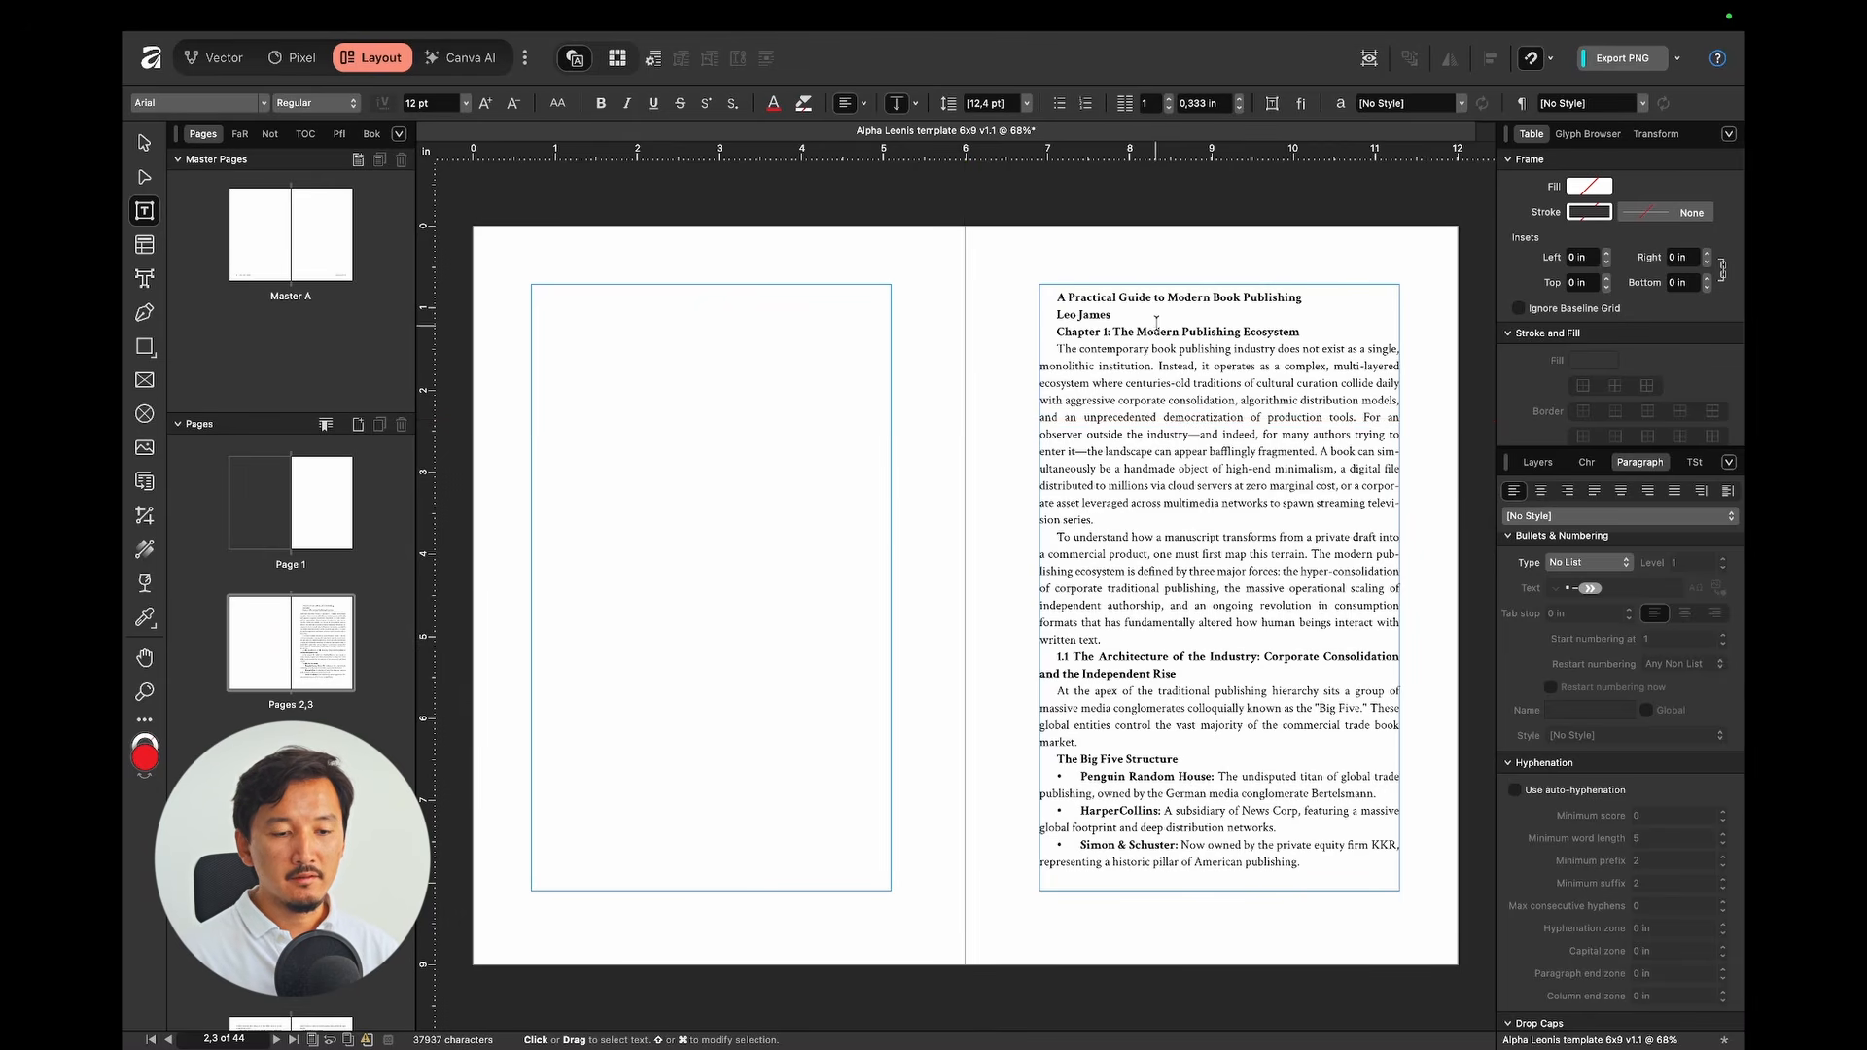
Step: Apply the Alpha Lionis Book title style to the book title line
{"action": "left_click", "coordinate": [1177, 413]}
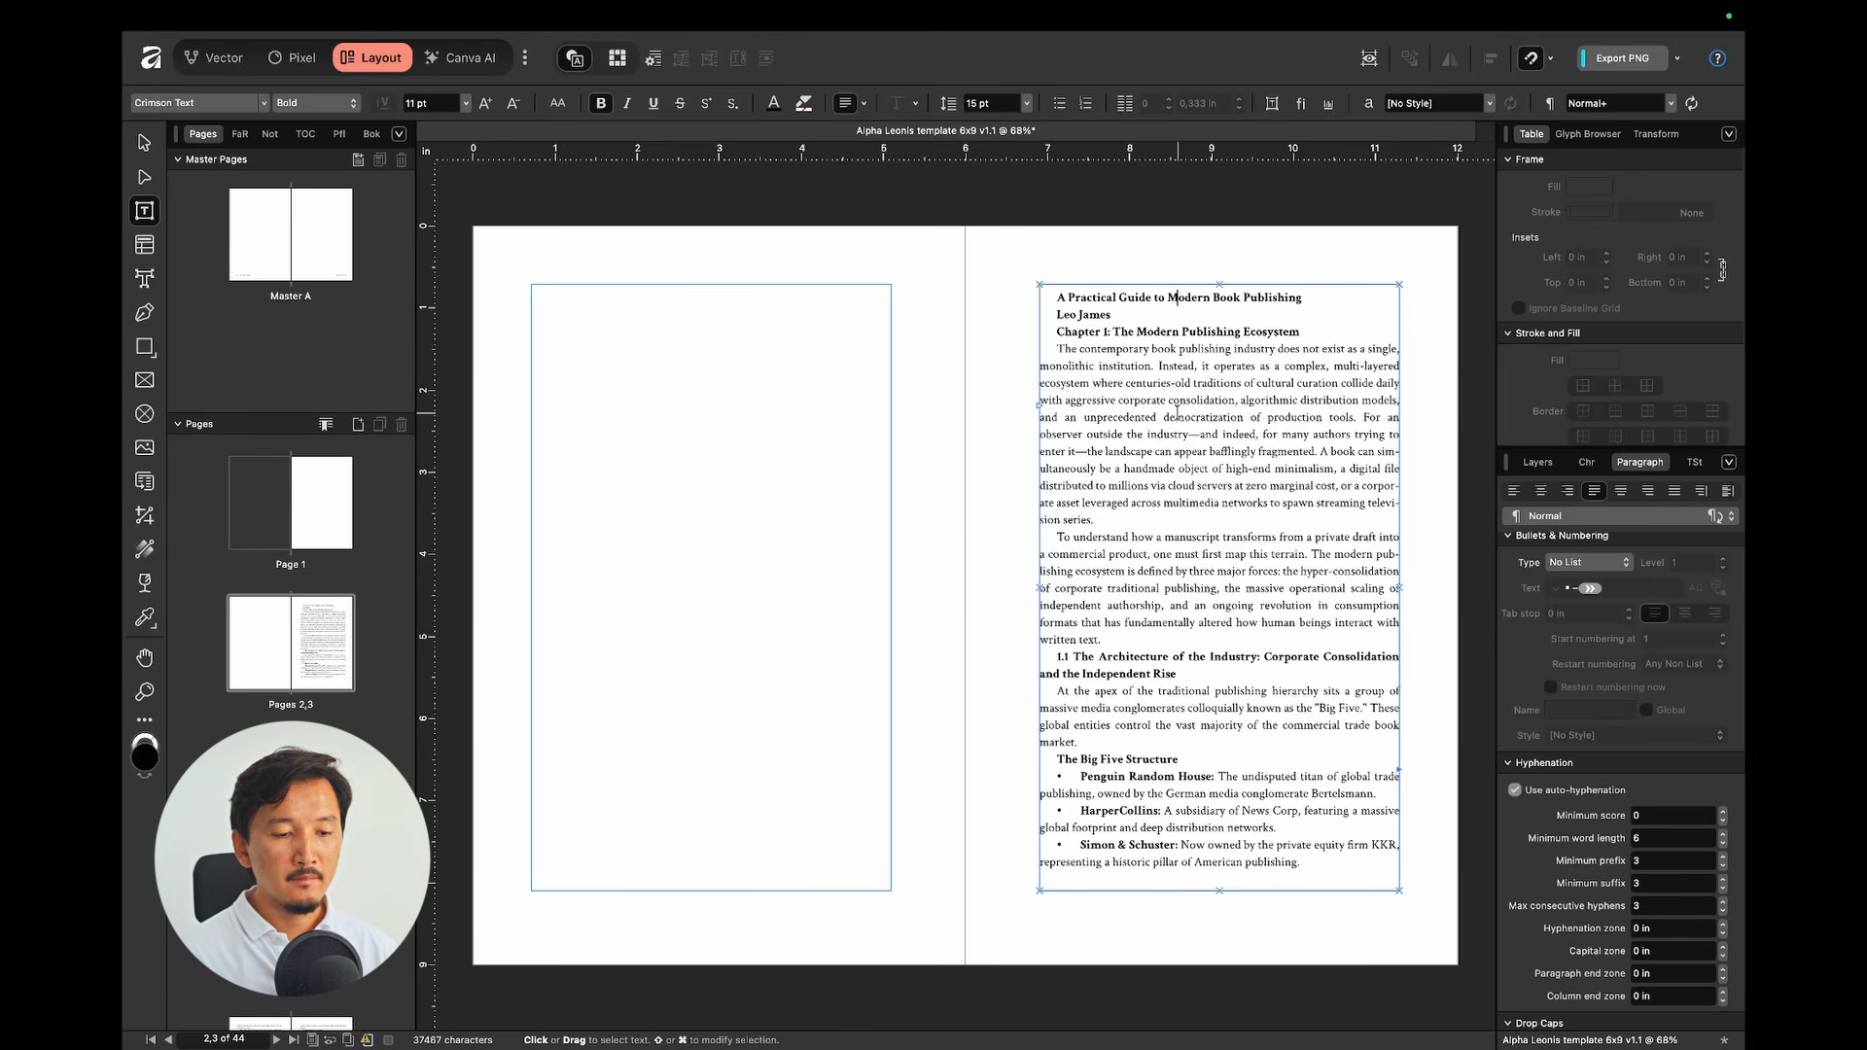
{"action": "left_click", "coordinate": [1188, 297]}
{"action": "scroll", "coordinate": [1188, 297], "scroll_direction": "up", "scroll_amount": 4}
{"action": "scroll", "coordinate": [1188, 296], "scroll_direction": "right", "scroll_amount": 2}
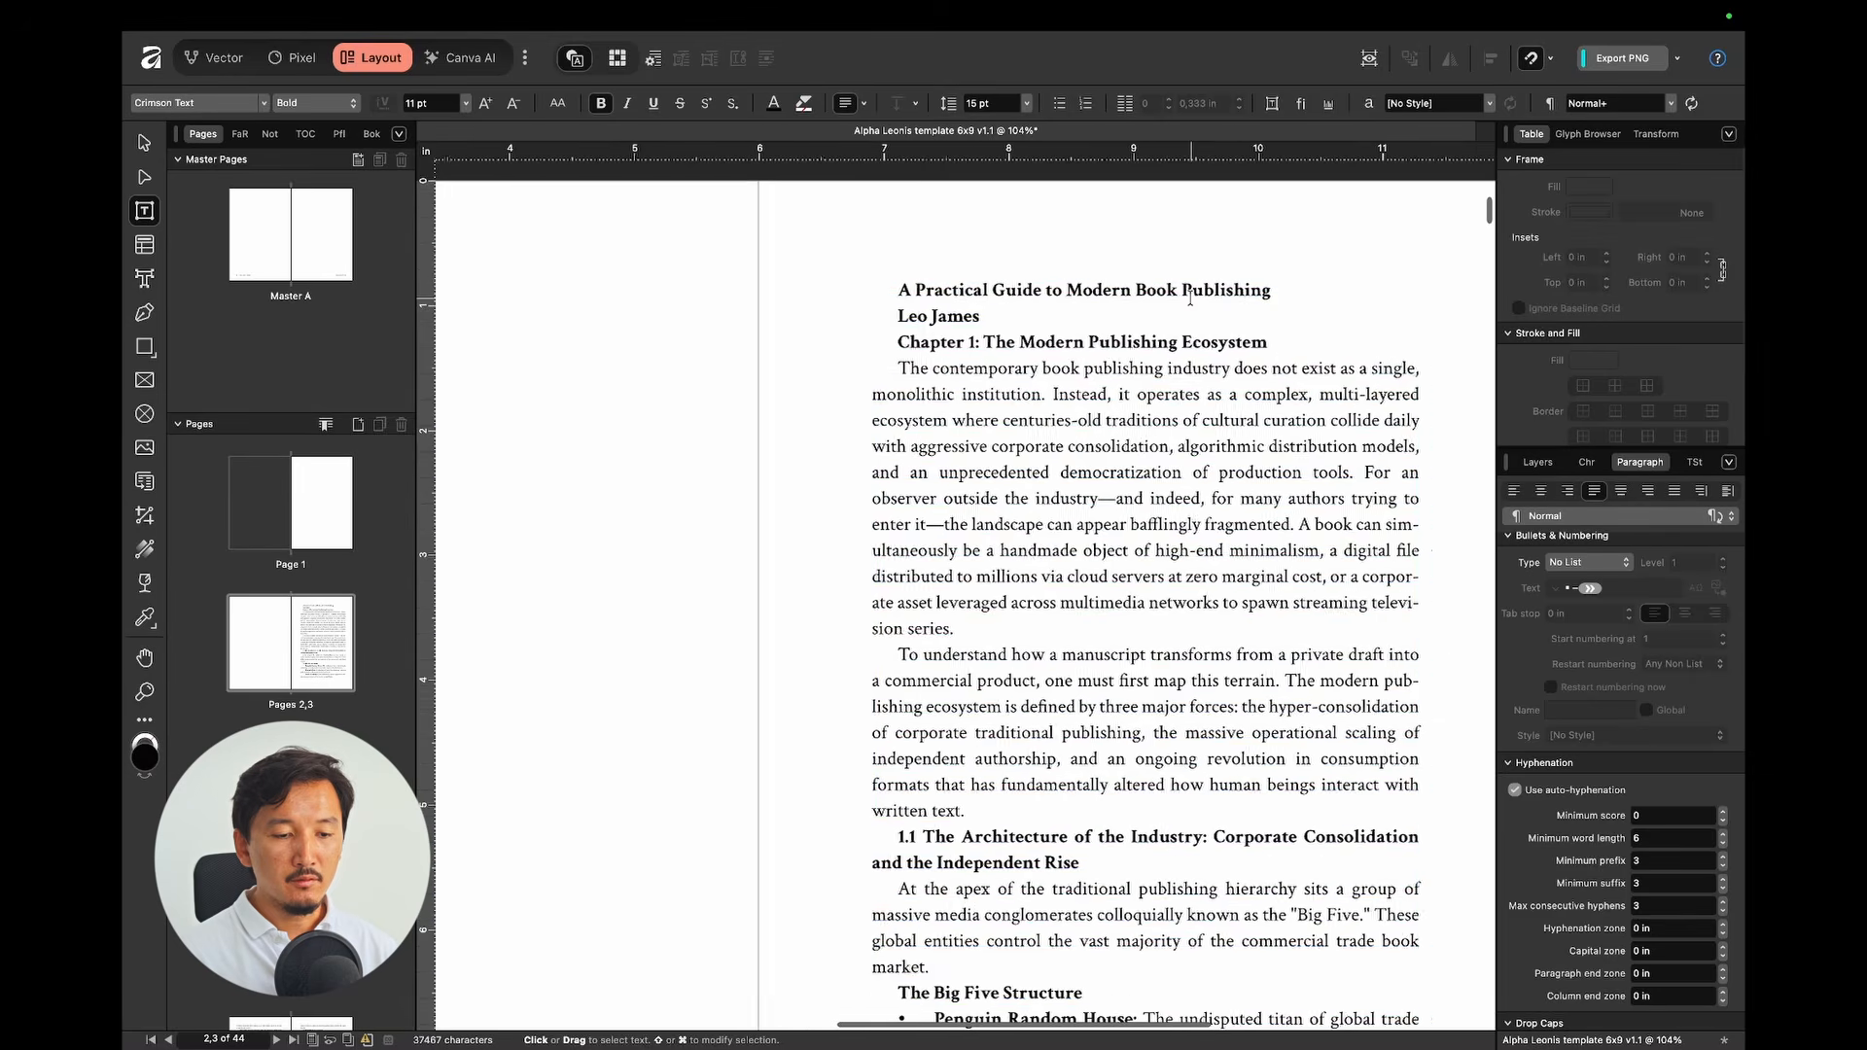
{"action": "left_click", "coordinate": [1185, 291]}
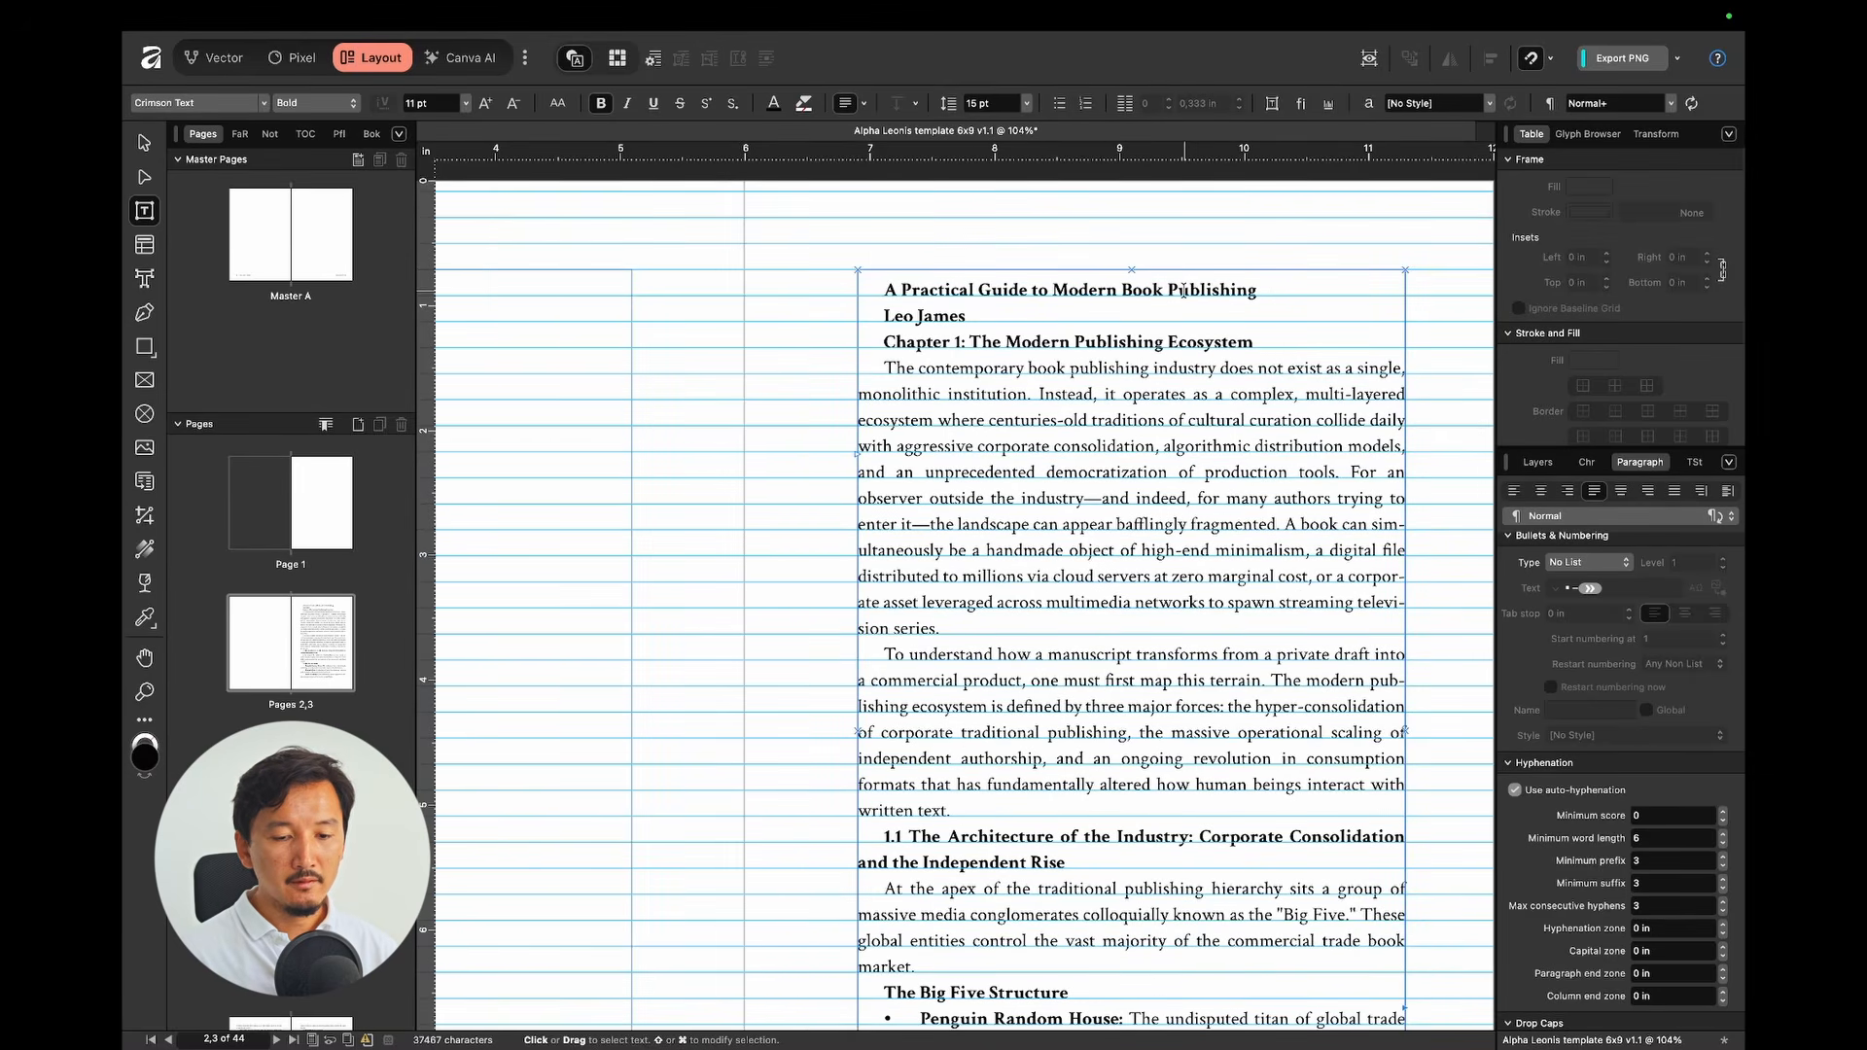
{"action": "left_click", "coordinate": [1692, 463]}
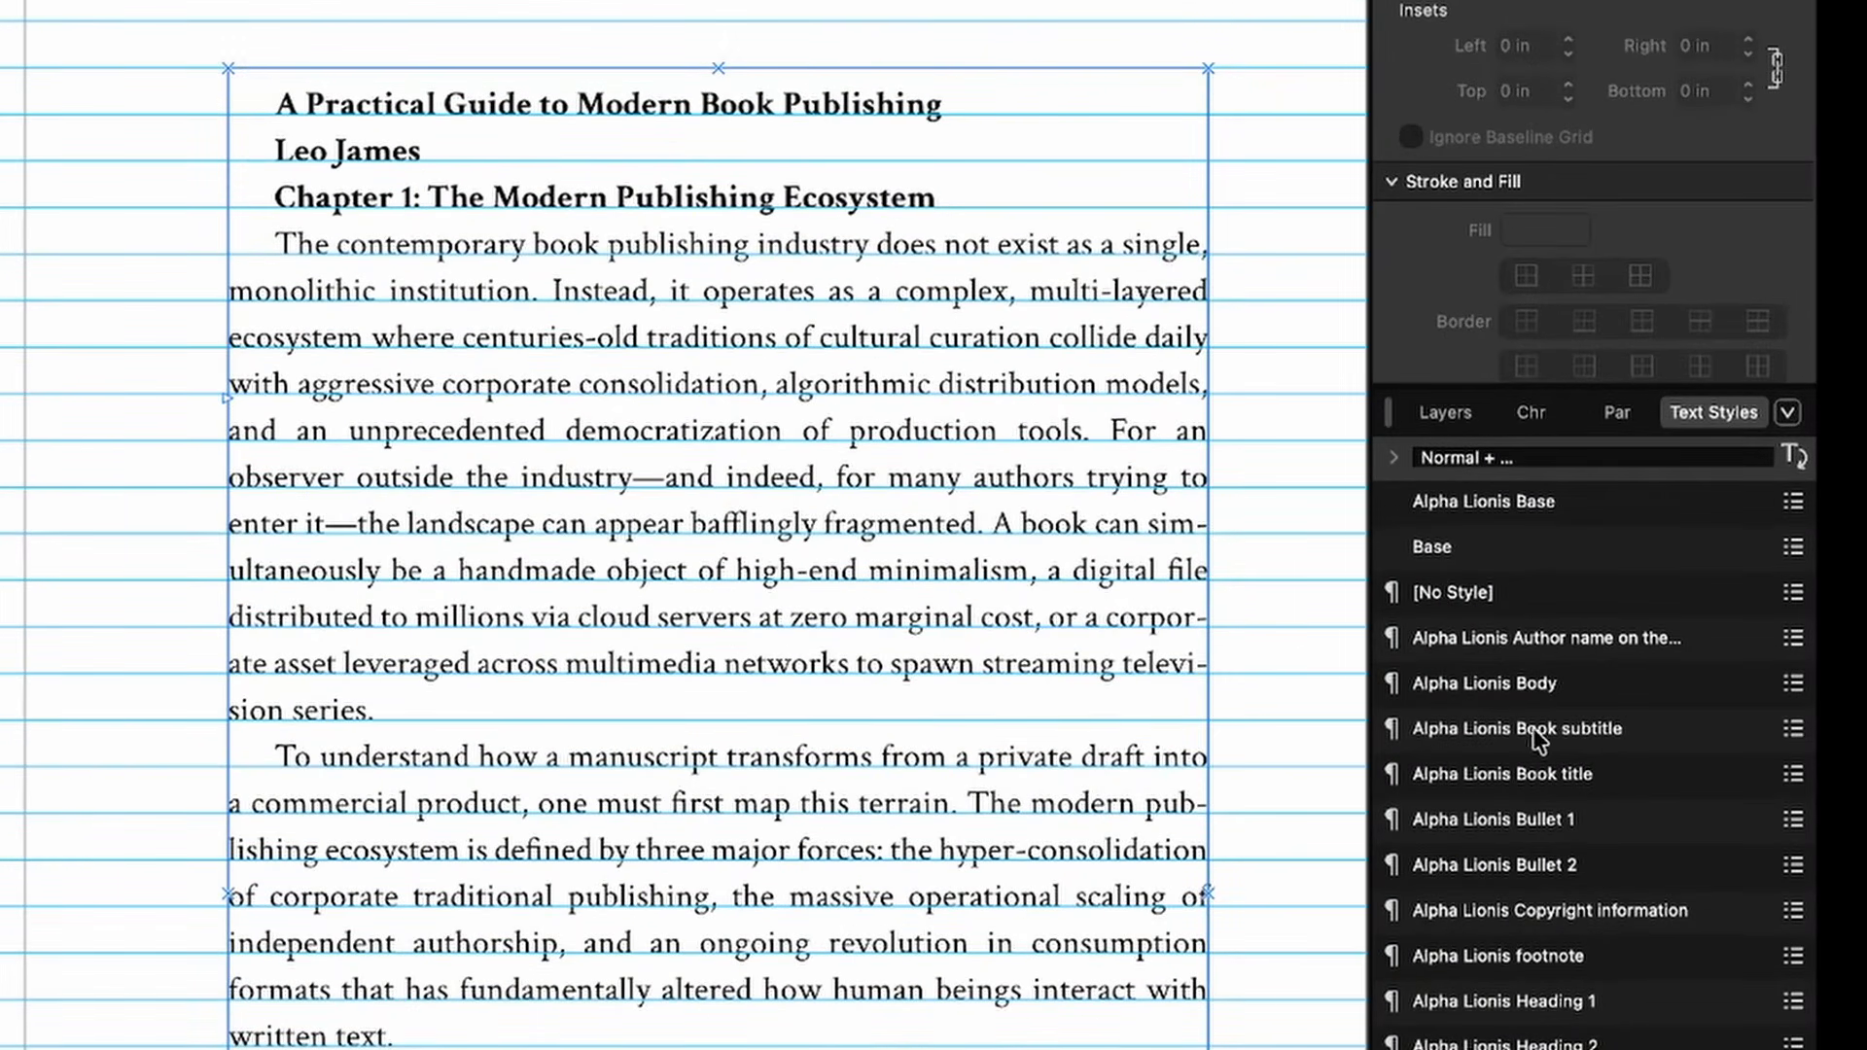
{"action": "left_click", "coordinate": [1564, 782]}
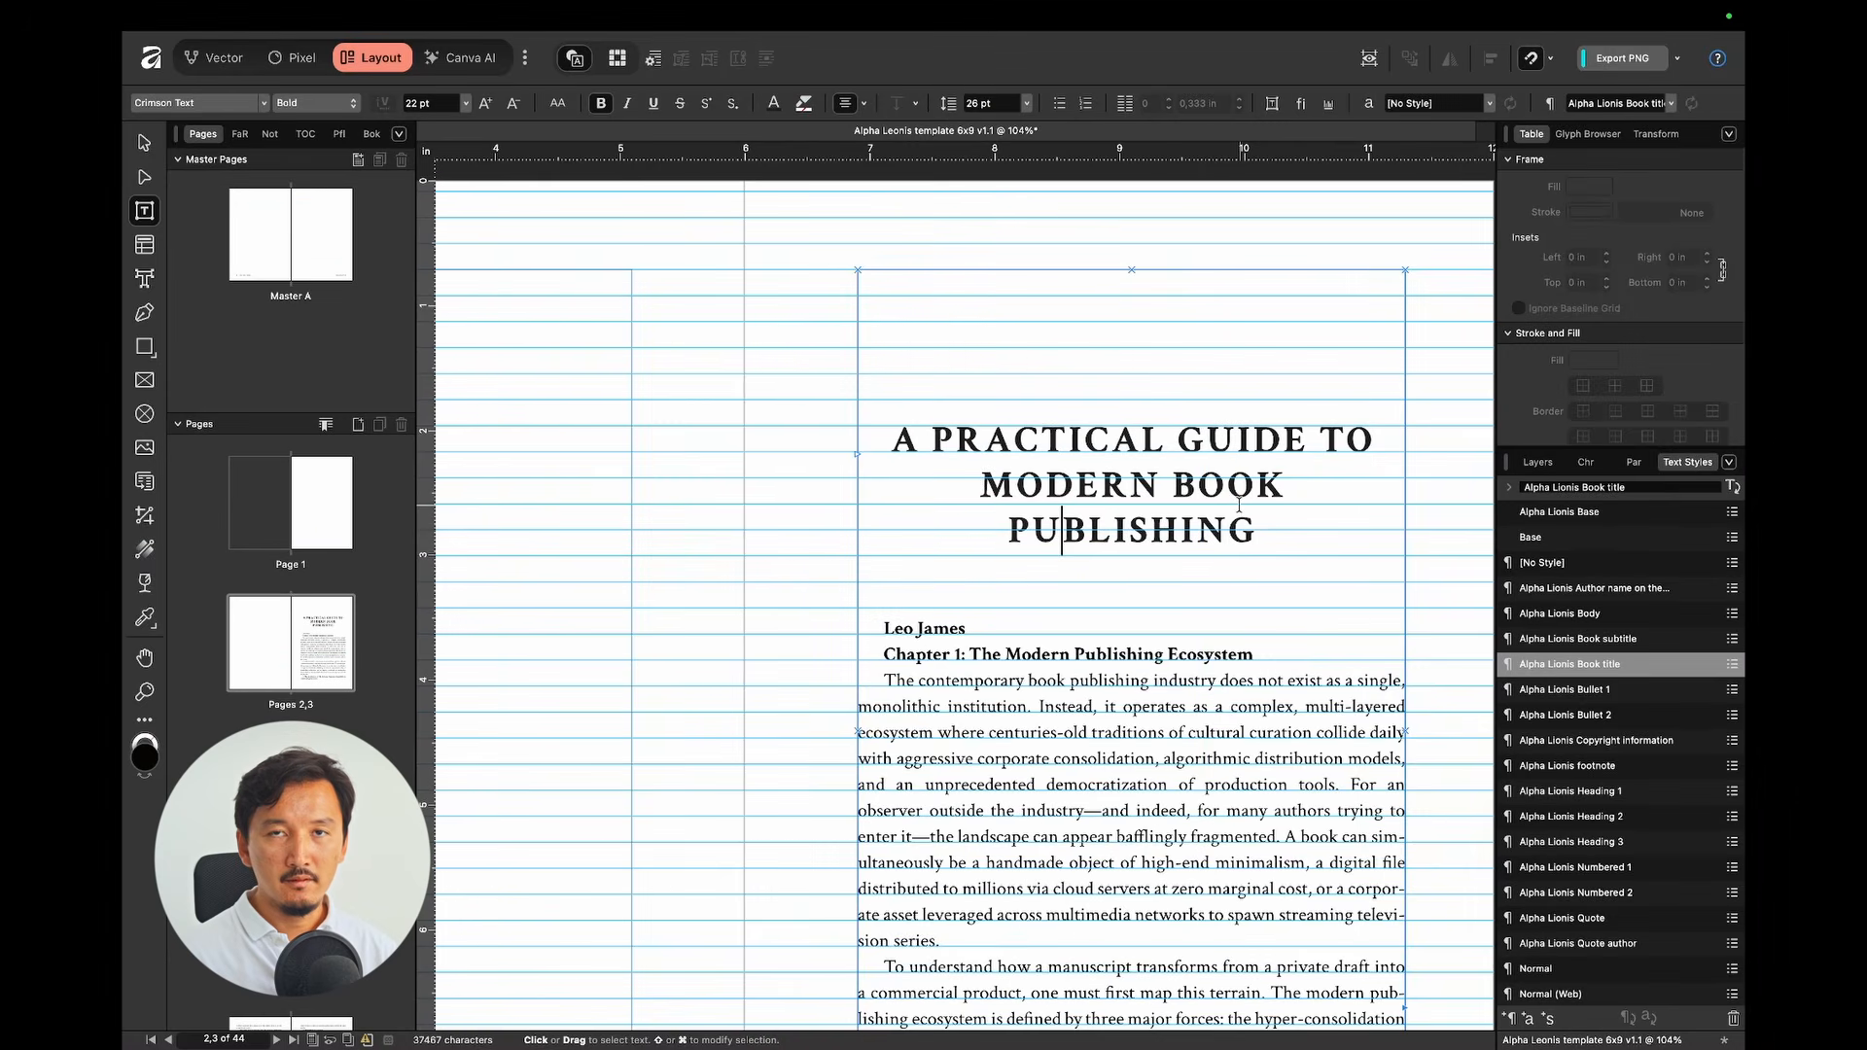
Step: Apply the author-name style to the author line and preview the pages without guides
{"action": "scroll", "coordinate": [1238, 505], "scroll_direction": "down", "scroll_amount": 2}
{"action": "scroll", "coordinate": [1238, 504], "scroll_direction": "down", "scroll_amount": 3}
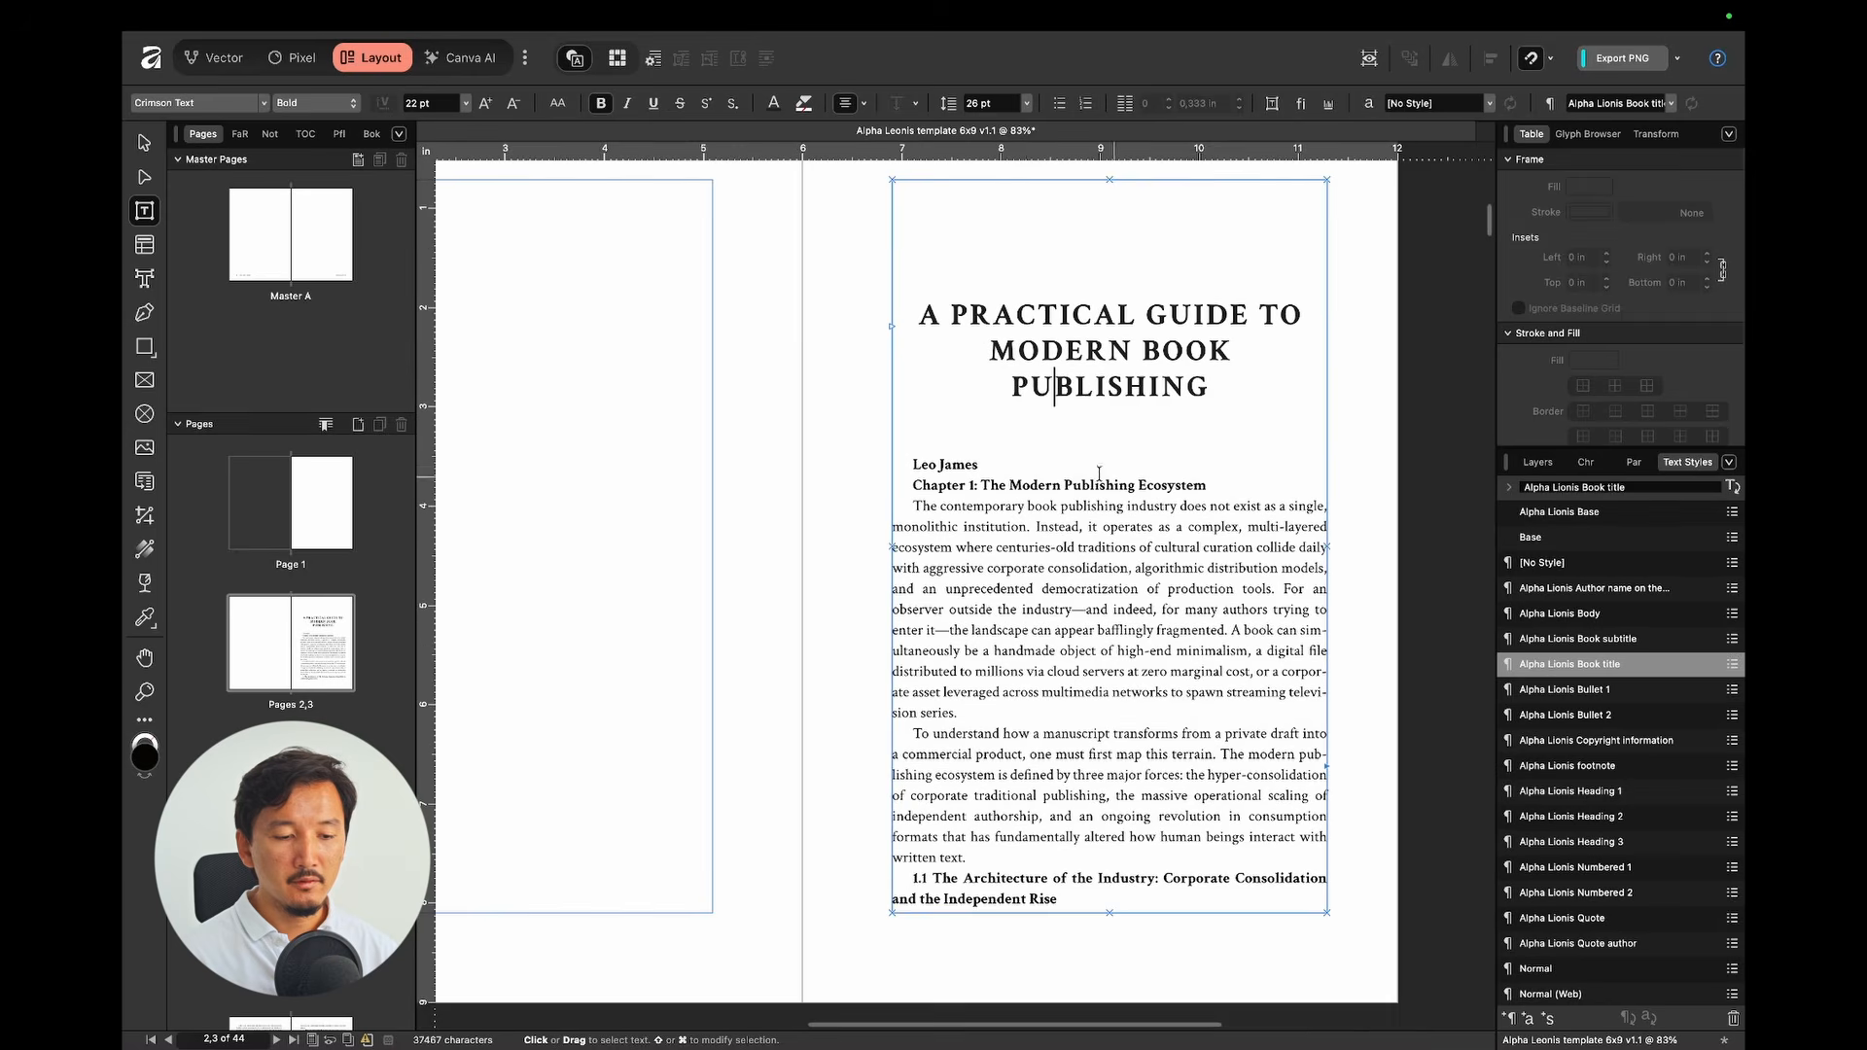
{"action": "left_click", "coordinate": [951, 464]}
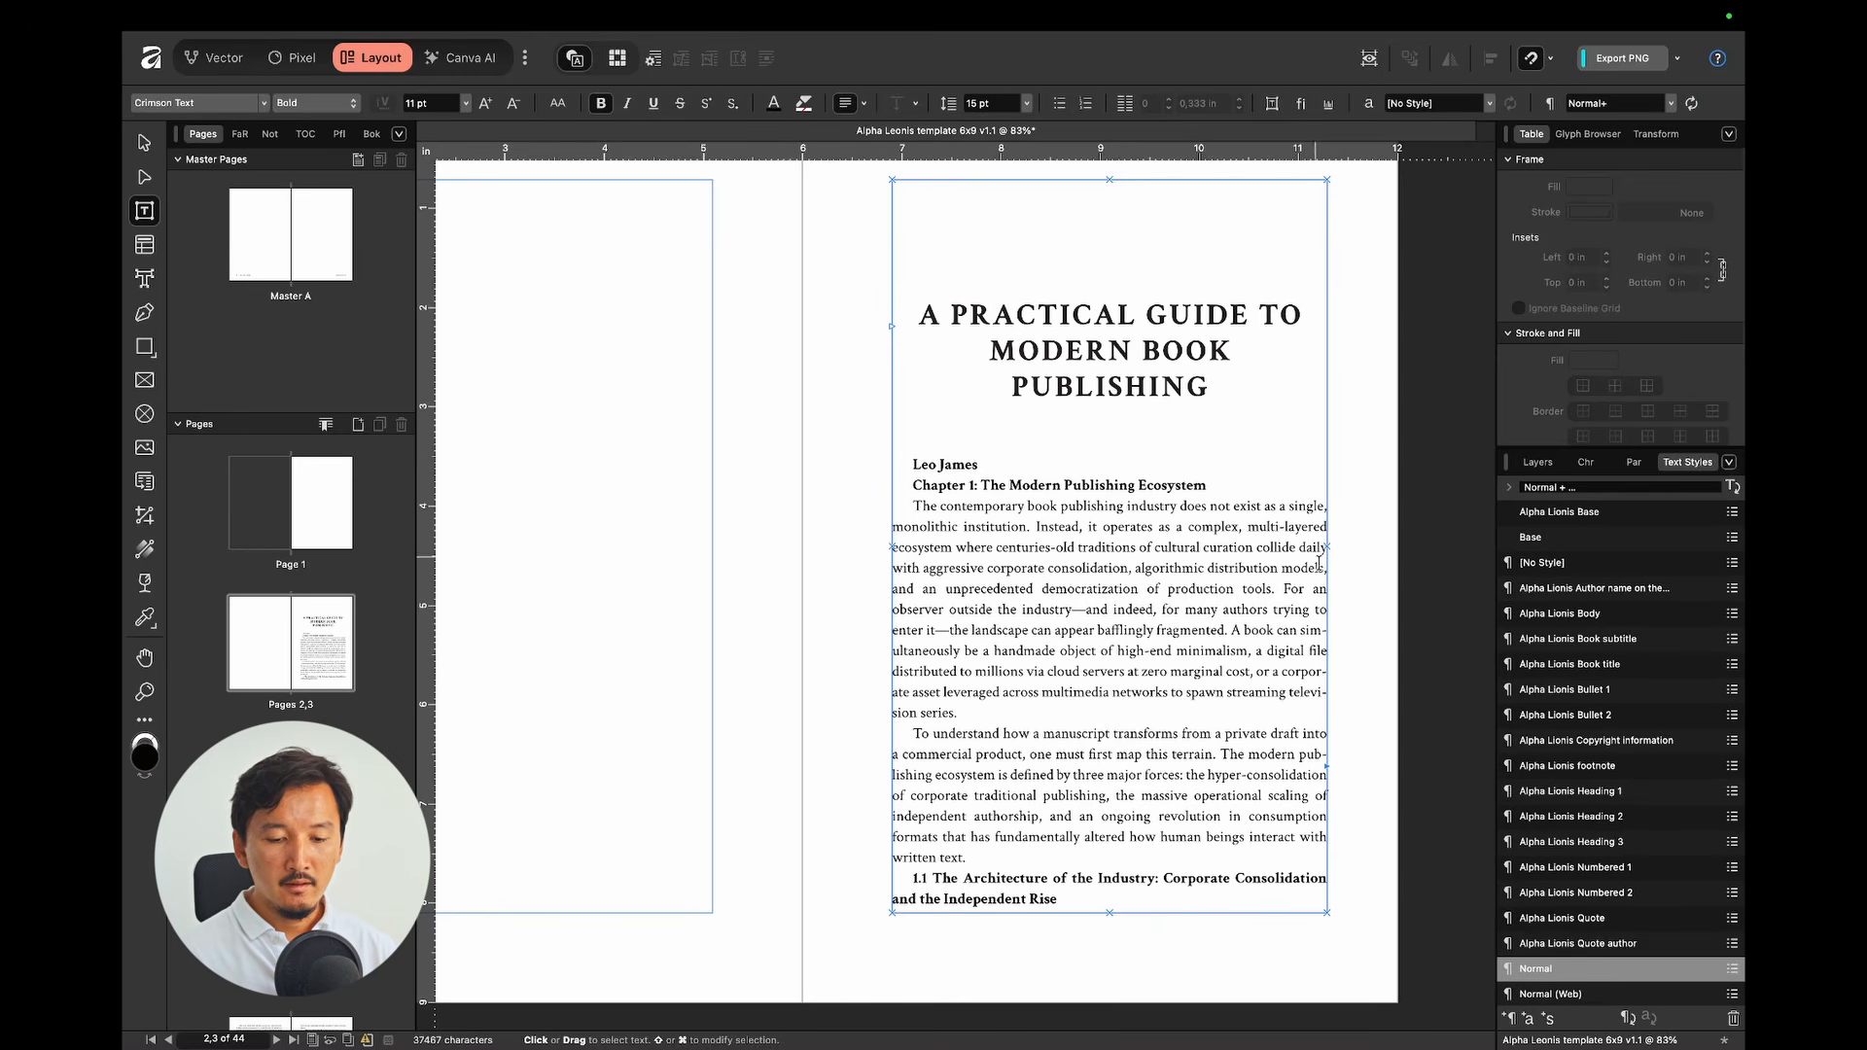
{"action": "left_click", "coordinate": [1622, 590]}
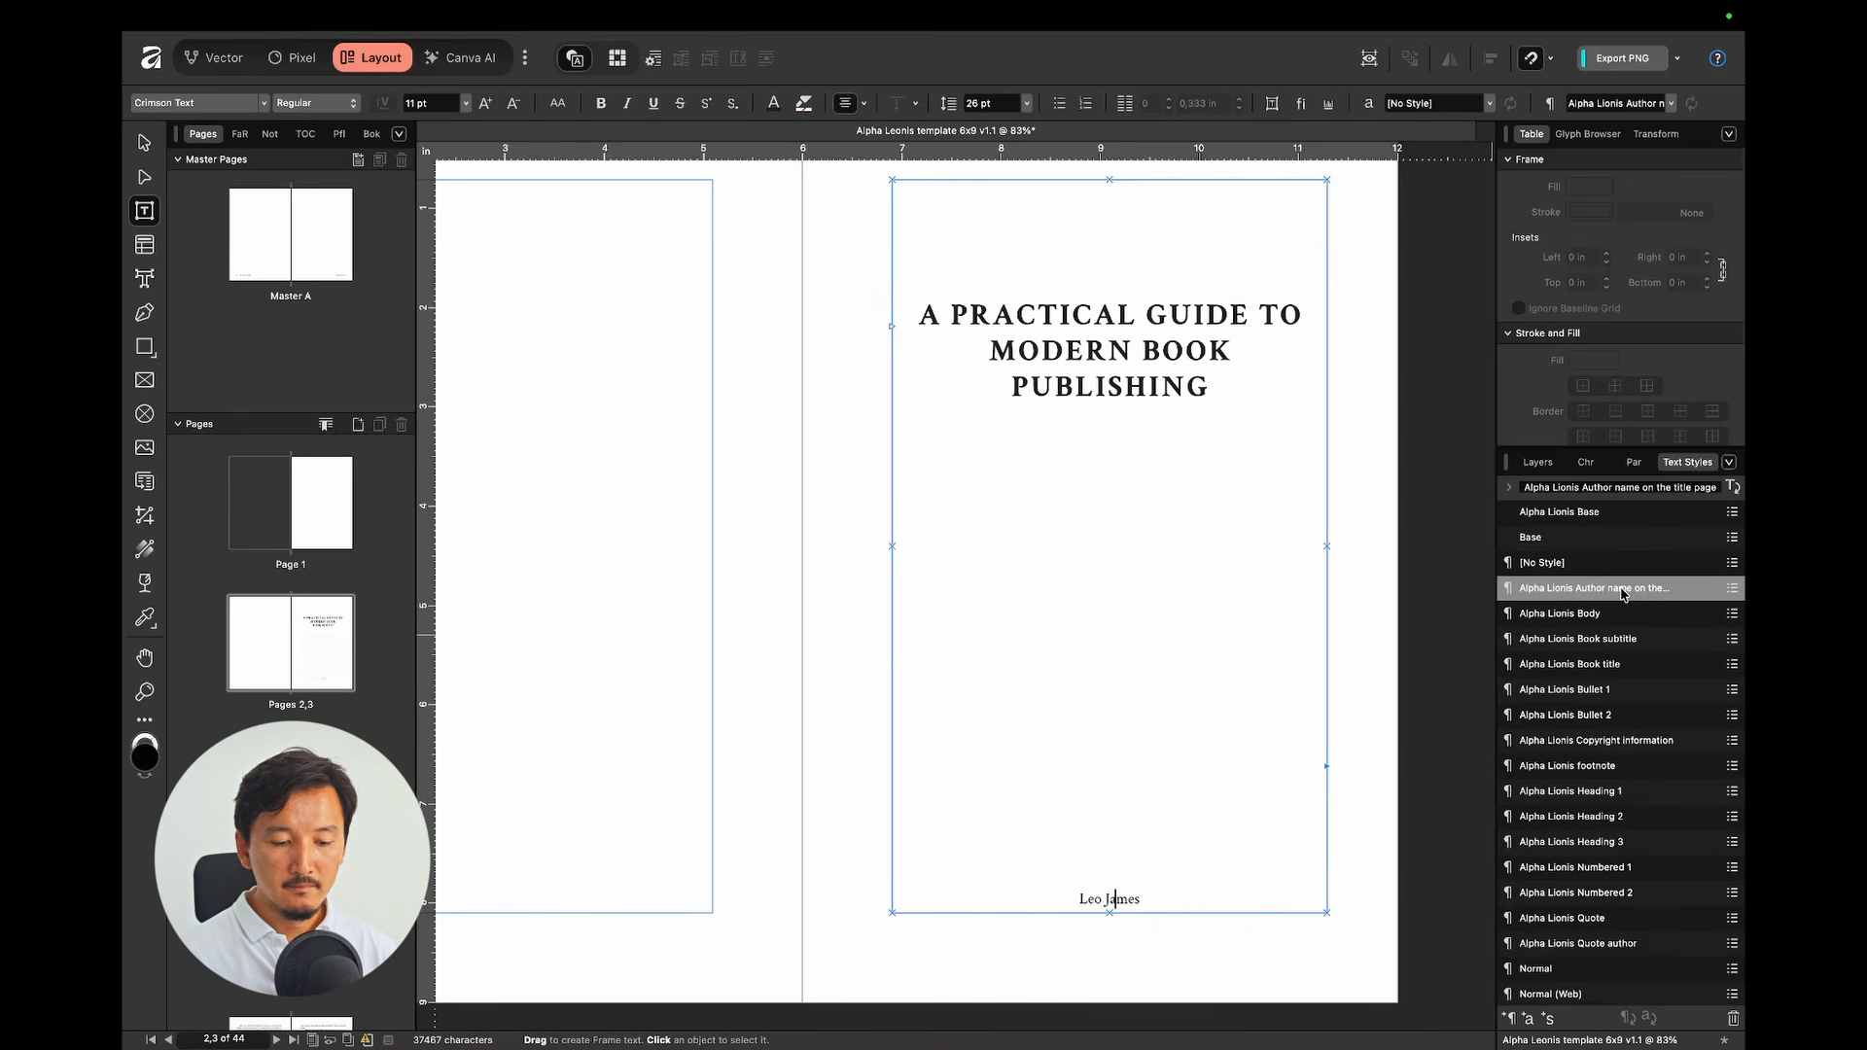
{"action": "left_click", "coordinate": [1386, 594]}
{"action": "scroll", "coordinate": [1386, 593], "scroll_direction": "down", "scroll_amount": 2}
{"action": "key", "text": "ctrl+w"}
Step: Apply Alpha Lionis Heading 1 to the Chapter 1 heading
{"action": "scroll", "coordinate": [1327, 534], "scroll_direction": "down", "scroll_amount": 2}
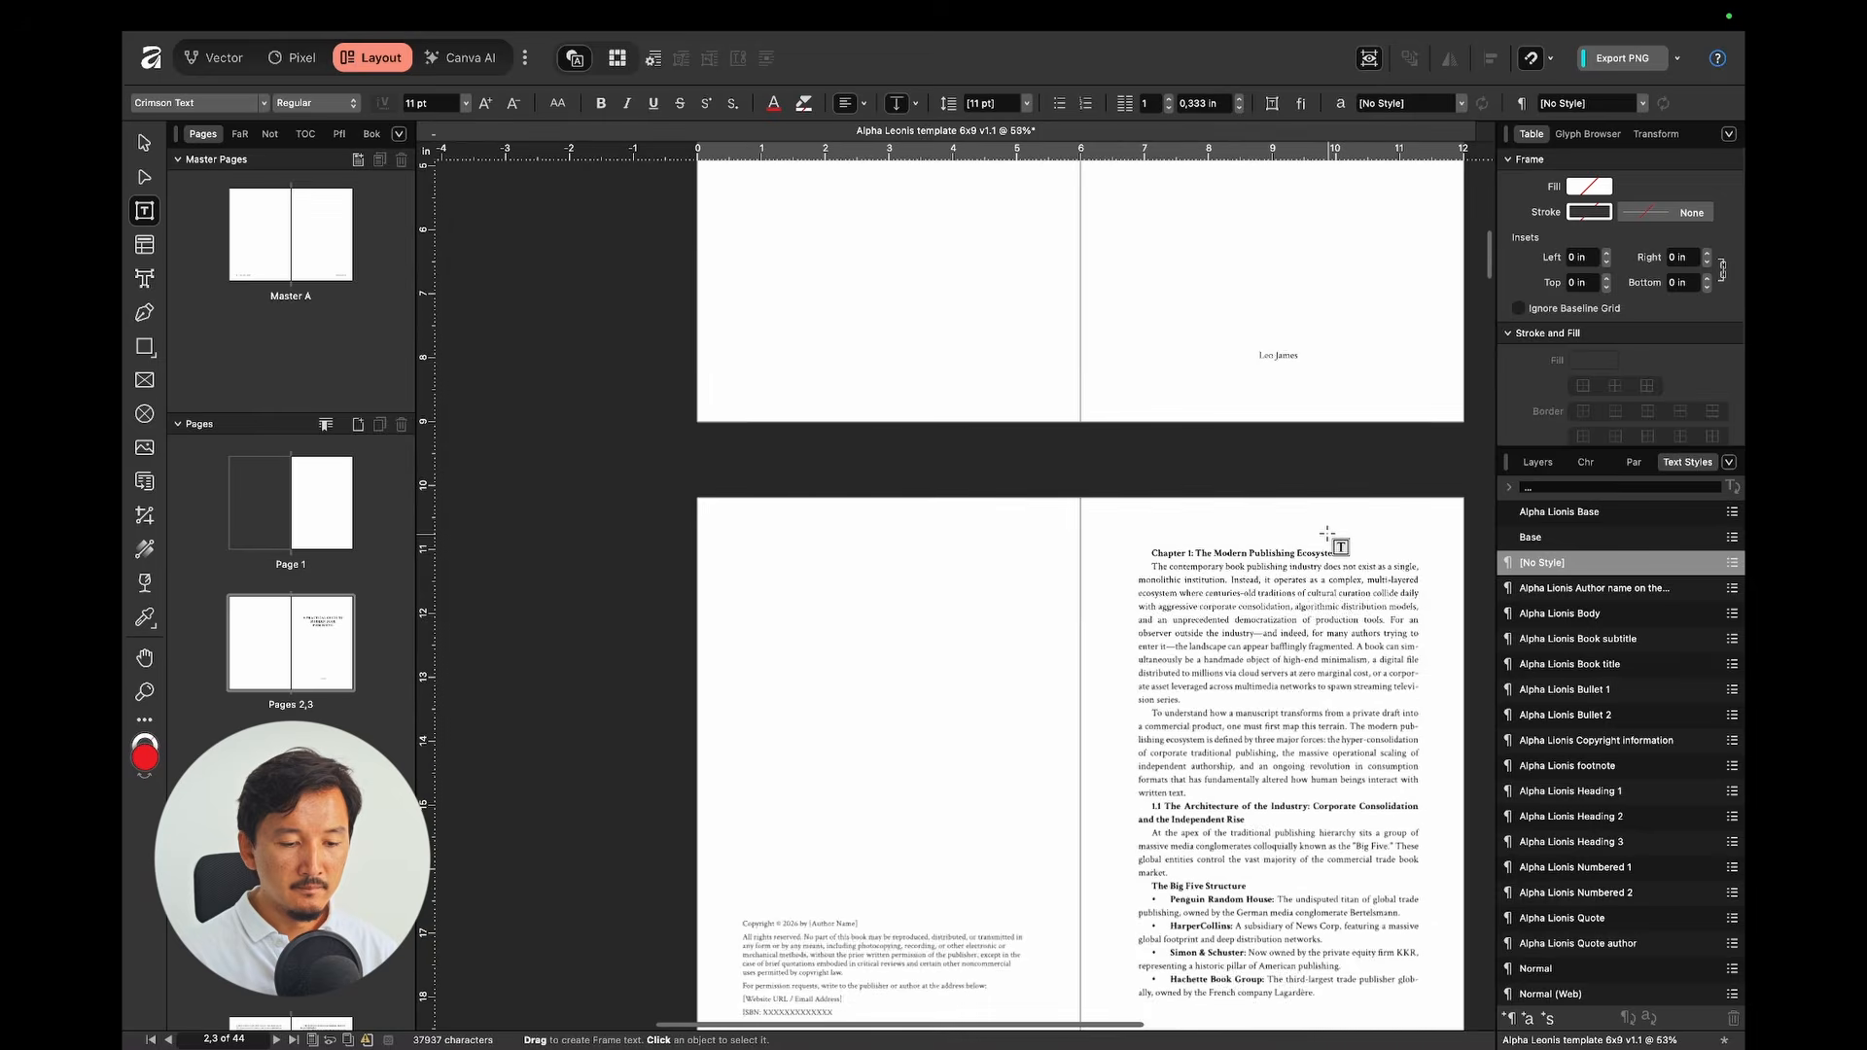
{"action": "scroll", "coordinate": [1293, 486], "scroll_direction": "down", "scroll_amount": 8}
{"action": "scroll", "coordinate": [1266, 450], "scroll_direction": "up", "scroll_amount": 3}
{"action": "left_click", "coordinate": [1265, 452]}
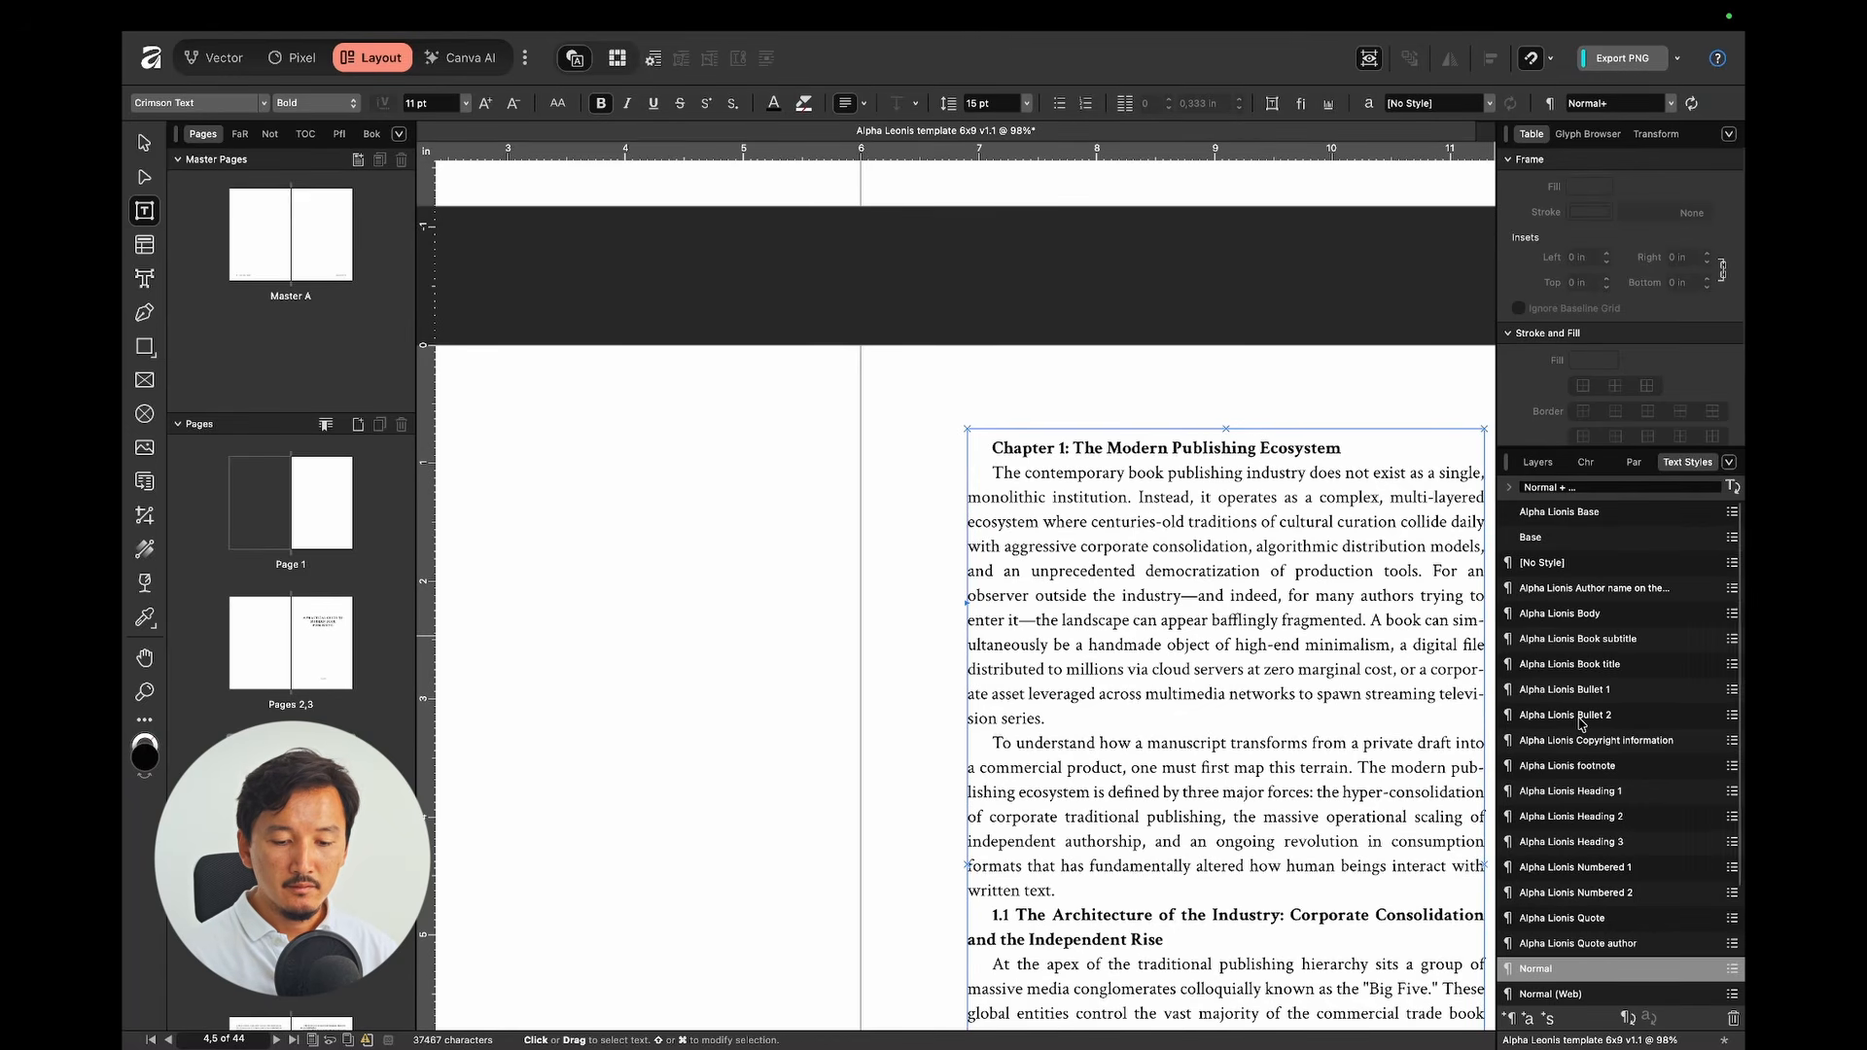
{"action": "left_click", "coordinate": [1587, 799]}
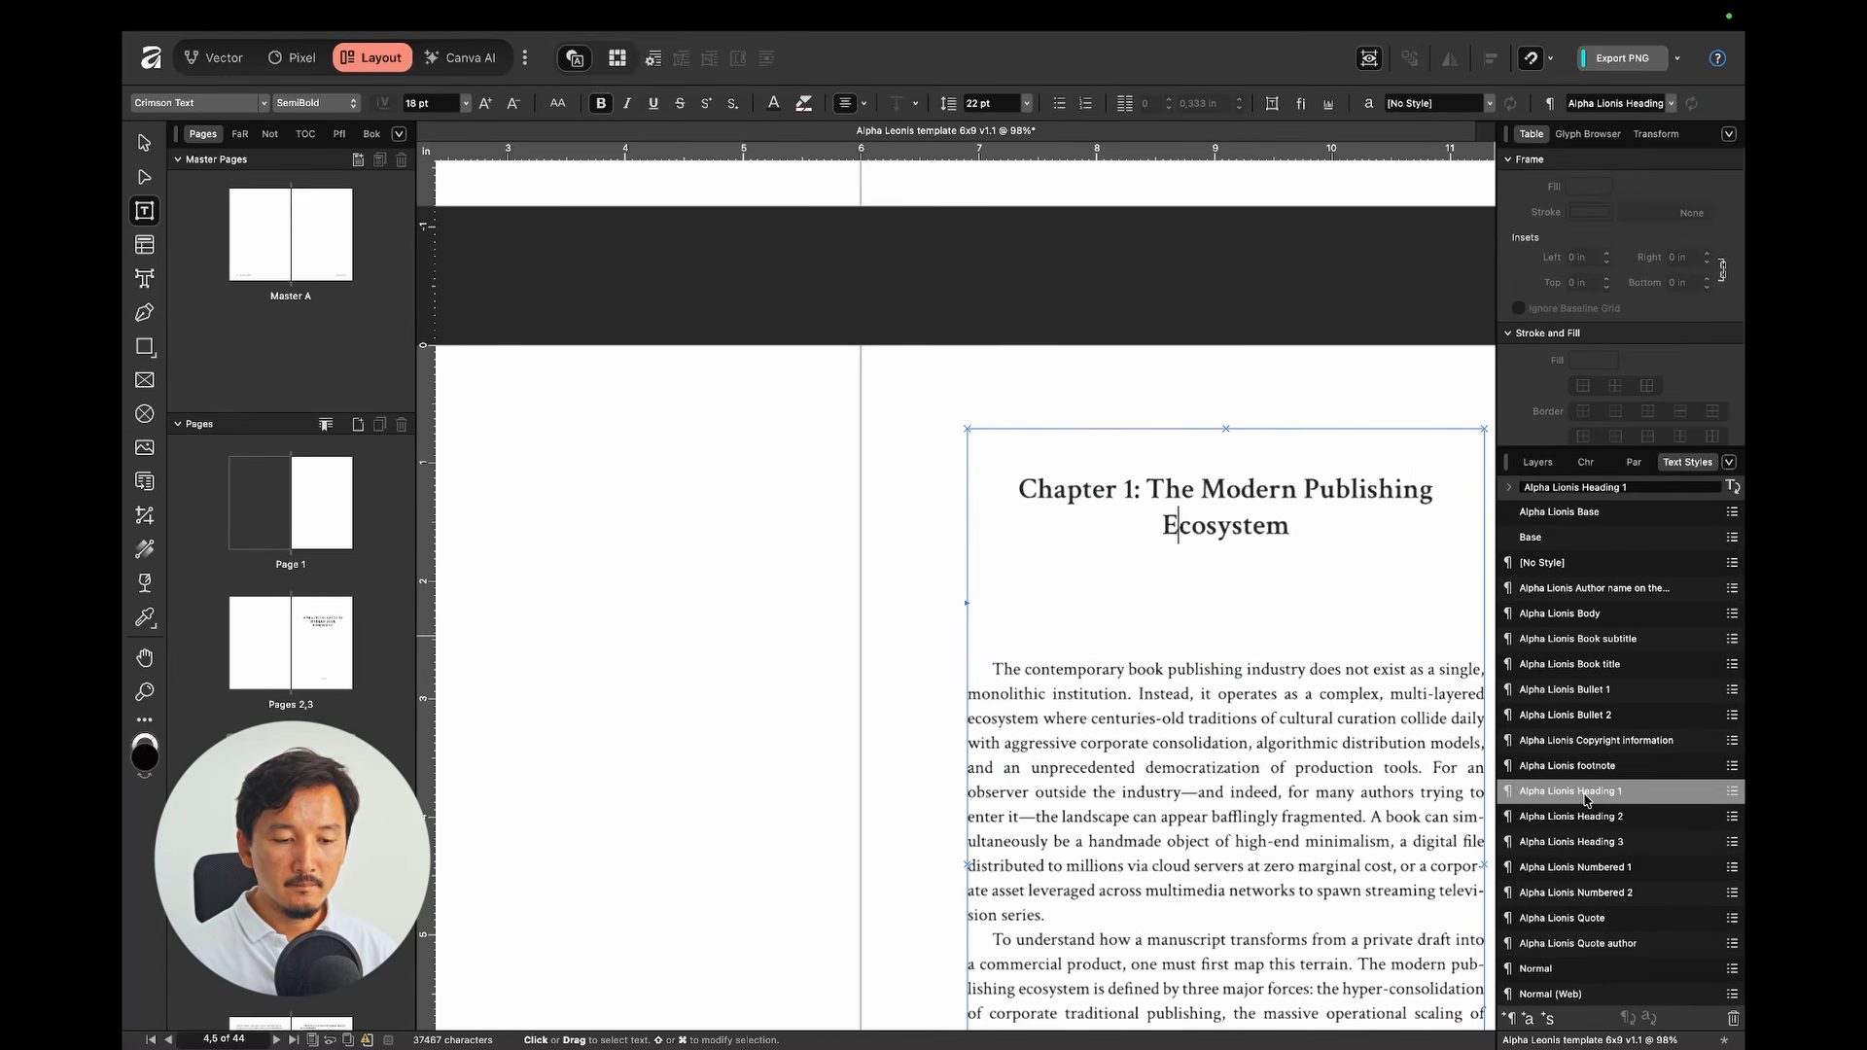
{"action": "scroll", "coordinate": [1292, 626], "scroll_direction": "right", "scroll_amount": 2}
{"action": "scroll", "coordinate": [1292, 625], "scroll_direction": "right", "scroll_amount": 2}
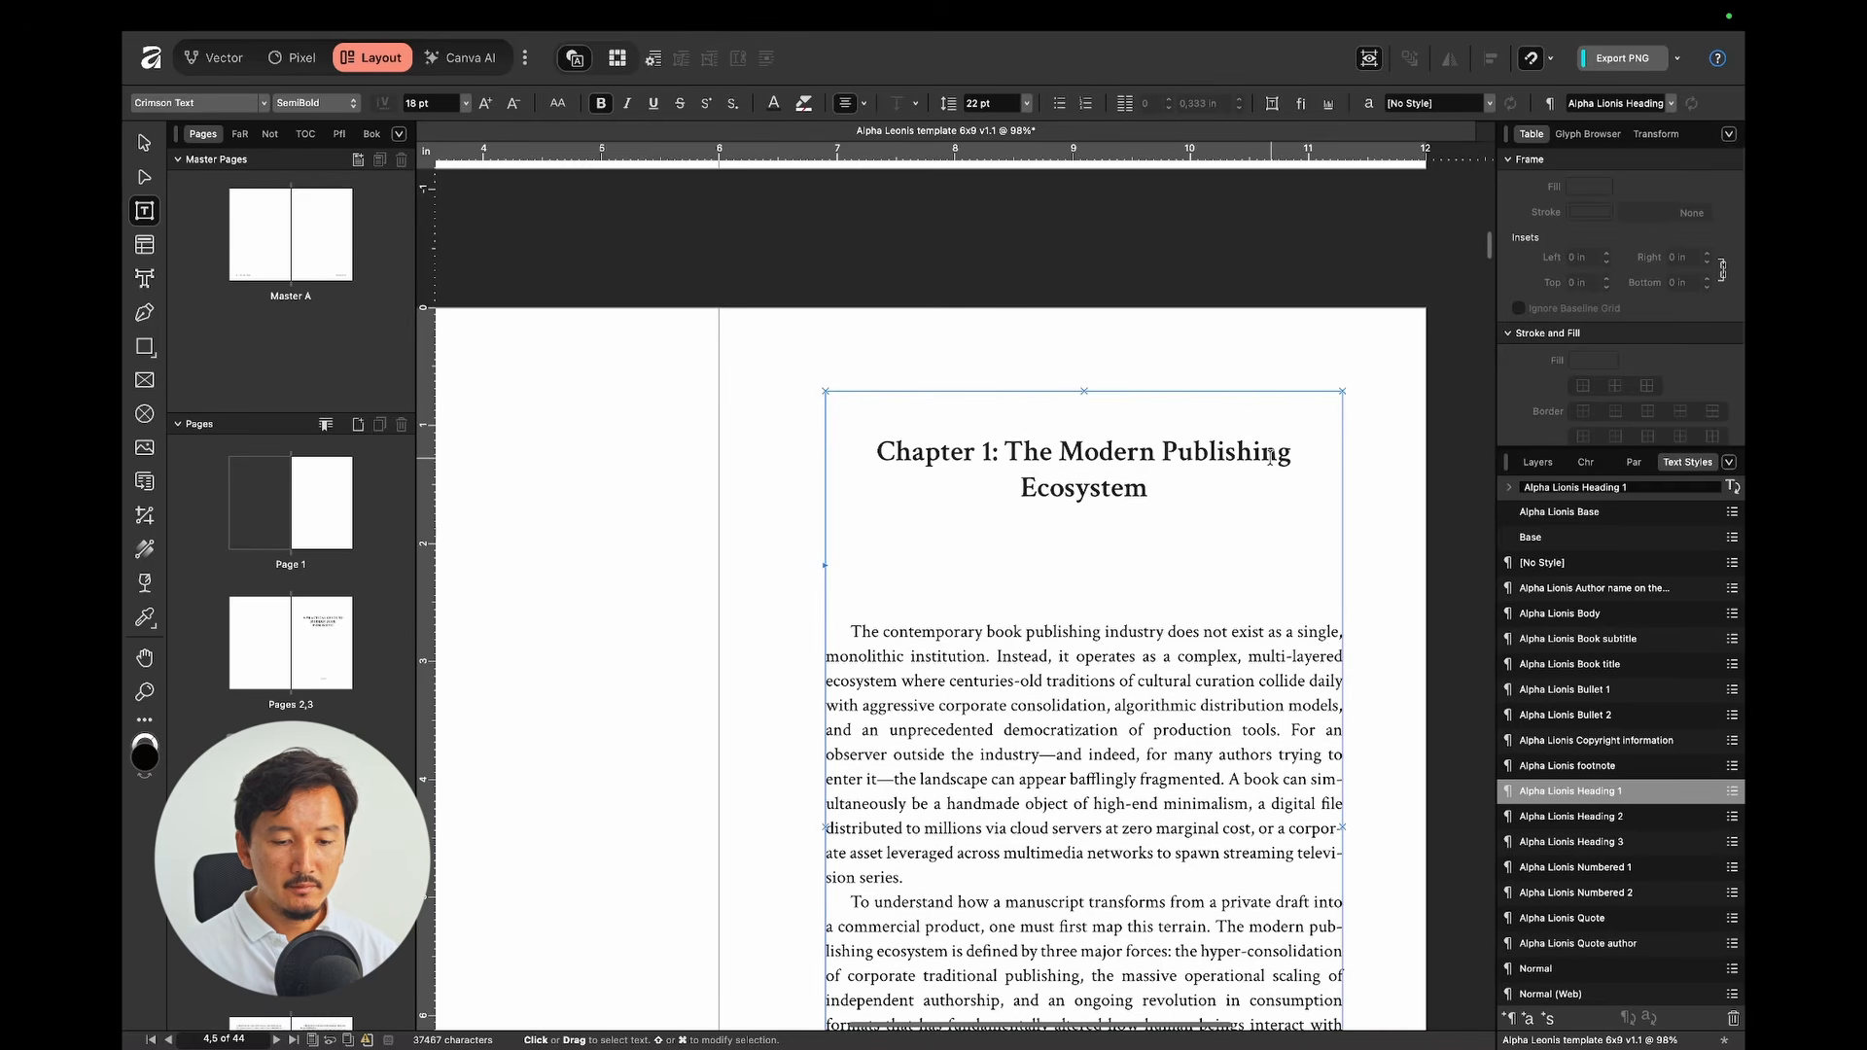
{"action": "left_click", "coordinate": [1581, 465]}
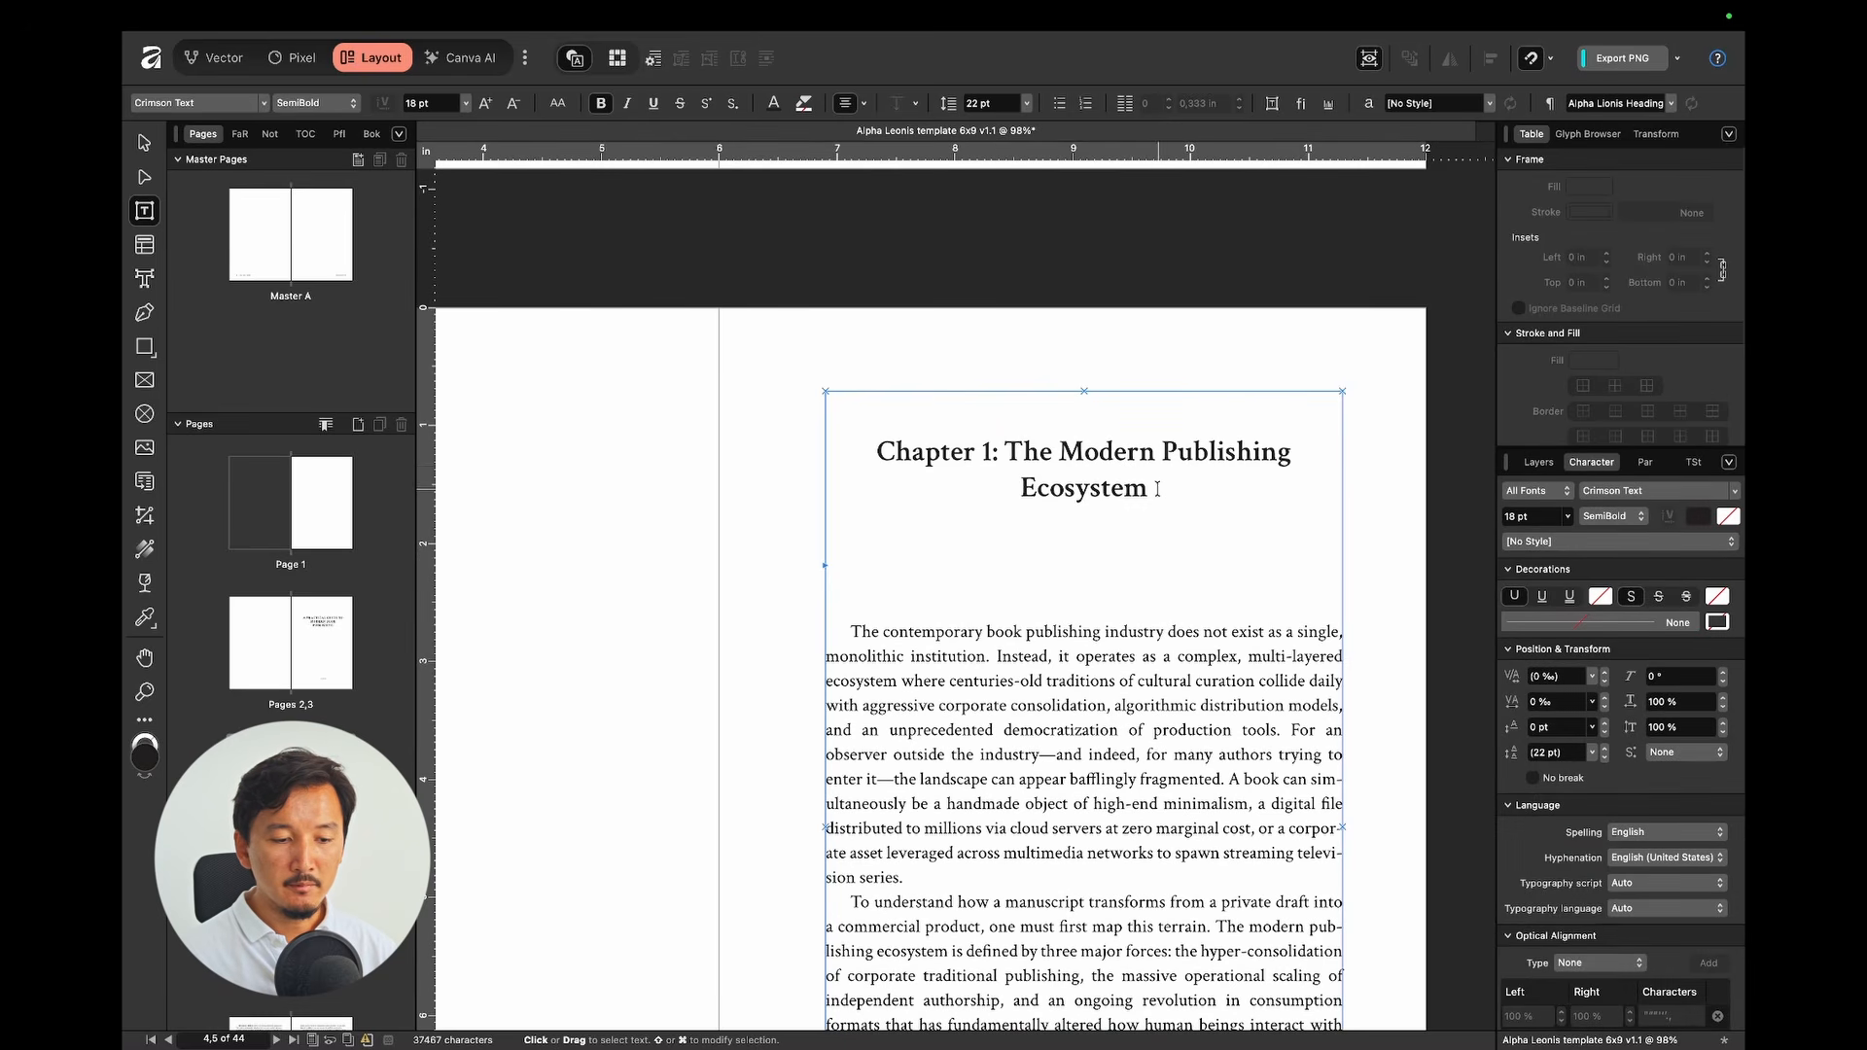
{"action": "left_click", "coordinate": [1407, 529]}
Step: Delete the colon and break the heading onto a new line after 'Chapter 1'
{"action": "scroll", "coordinate": [1408, 529], "scroll_direction": "down", "scroll_amount": 1}
{"action": "scroll", "coordinate": [1408, 529], "scroll_direction": "right", "scroll_amount": 2}
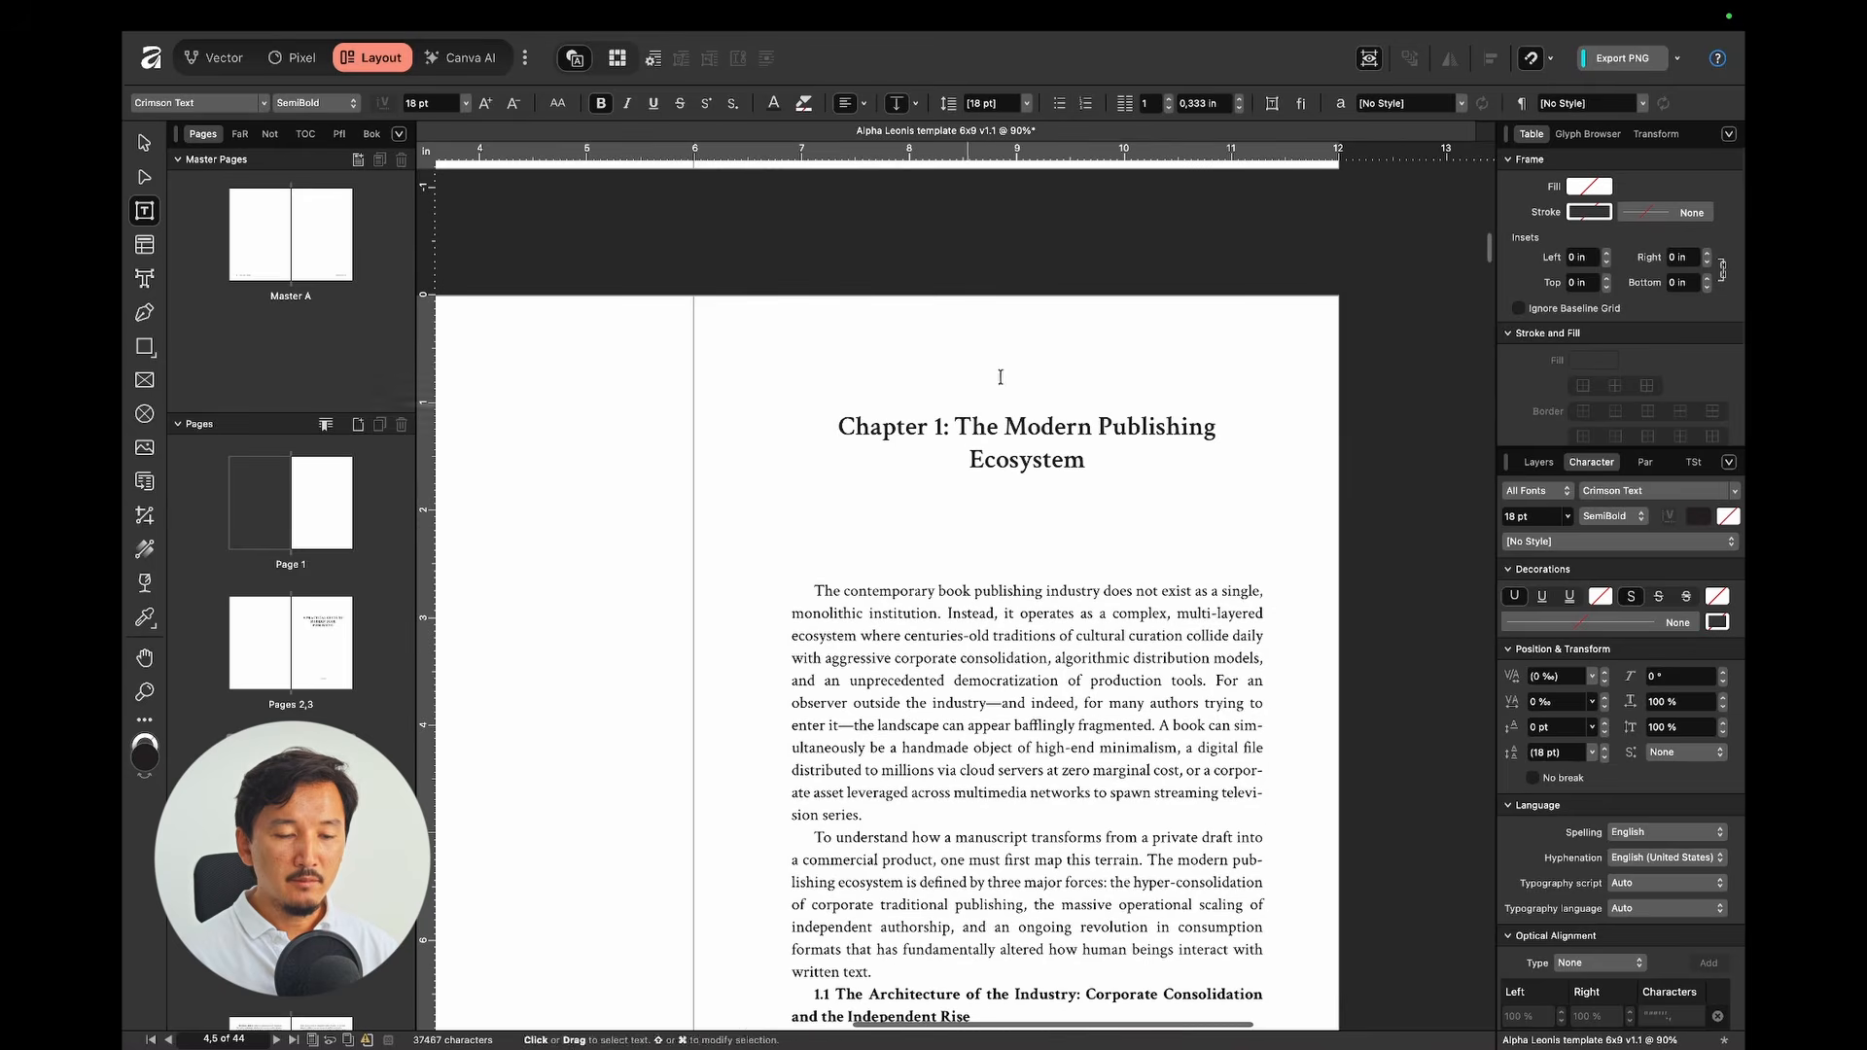
{"action": "left_click", "coordinate": [971, 426]}
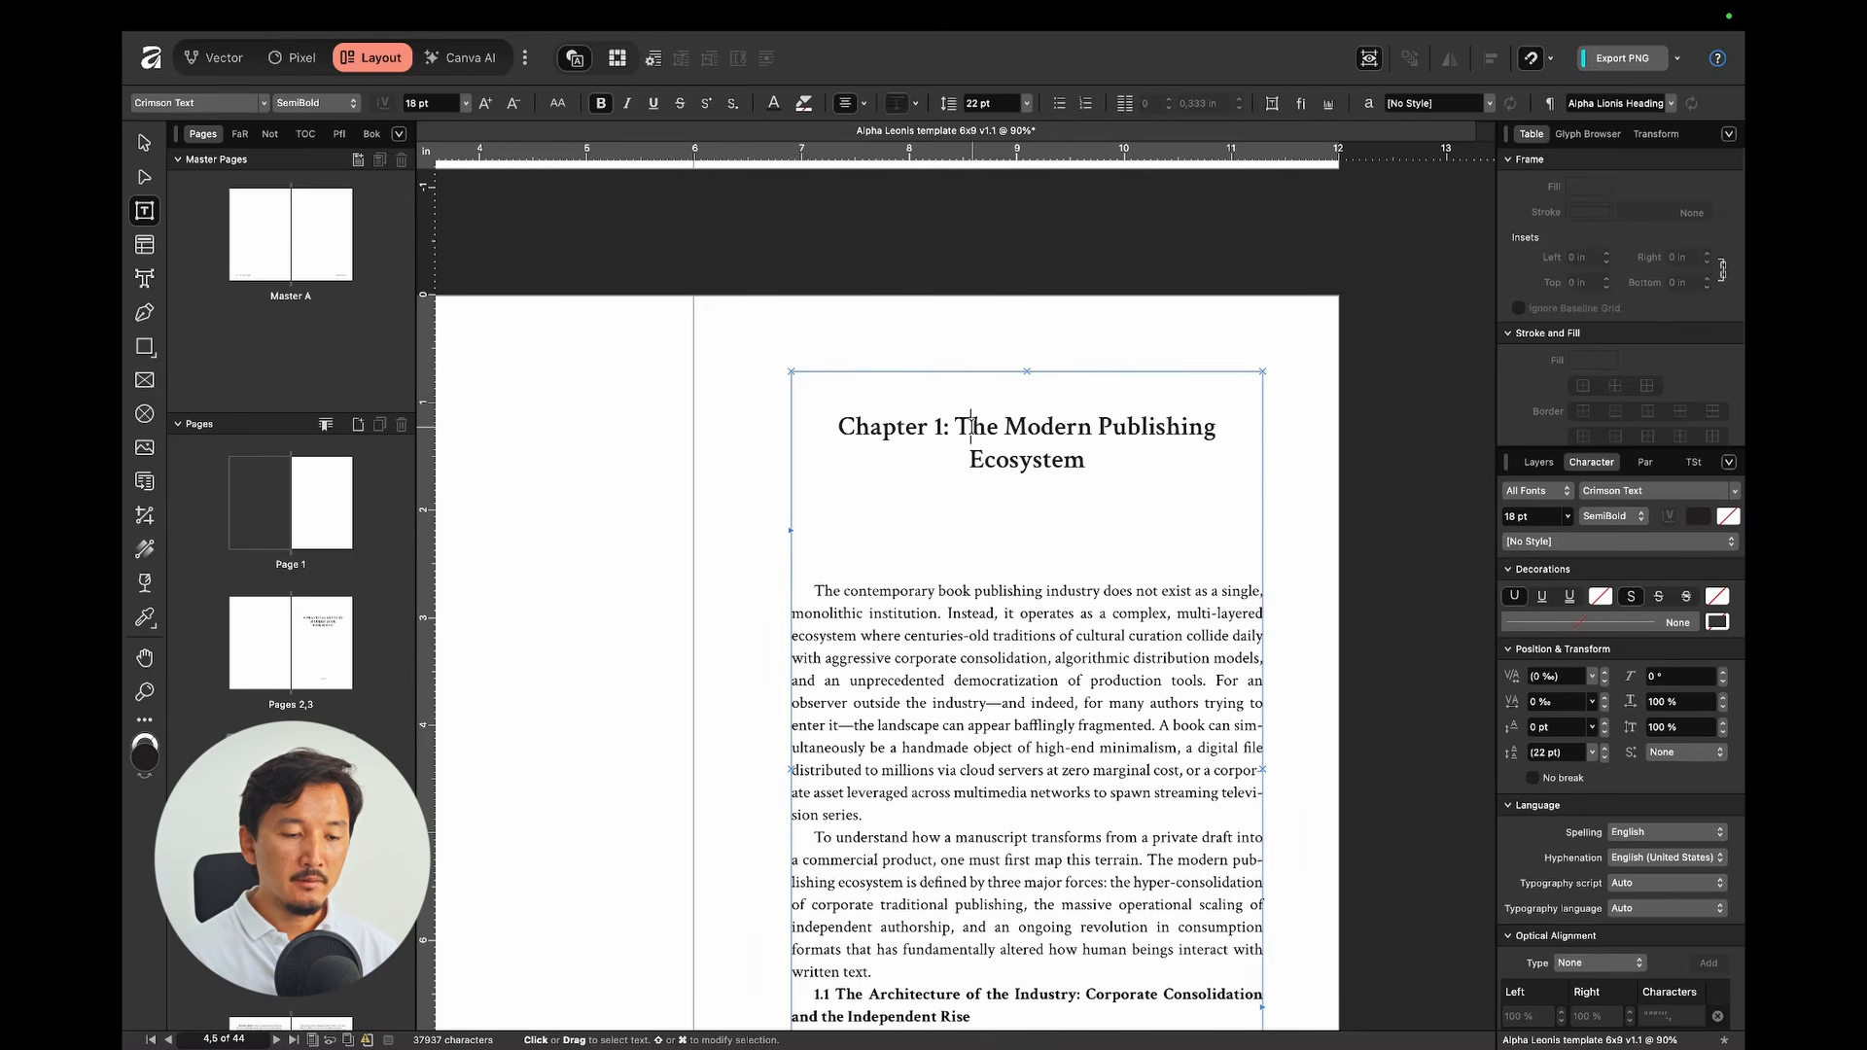
{"action": "key", "text": "BackSpace"}
{"action": "key", "text": "BackSpace"}
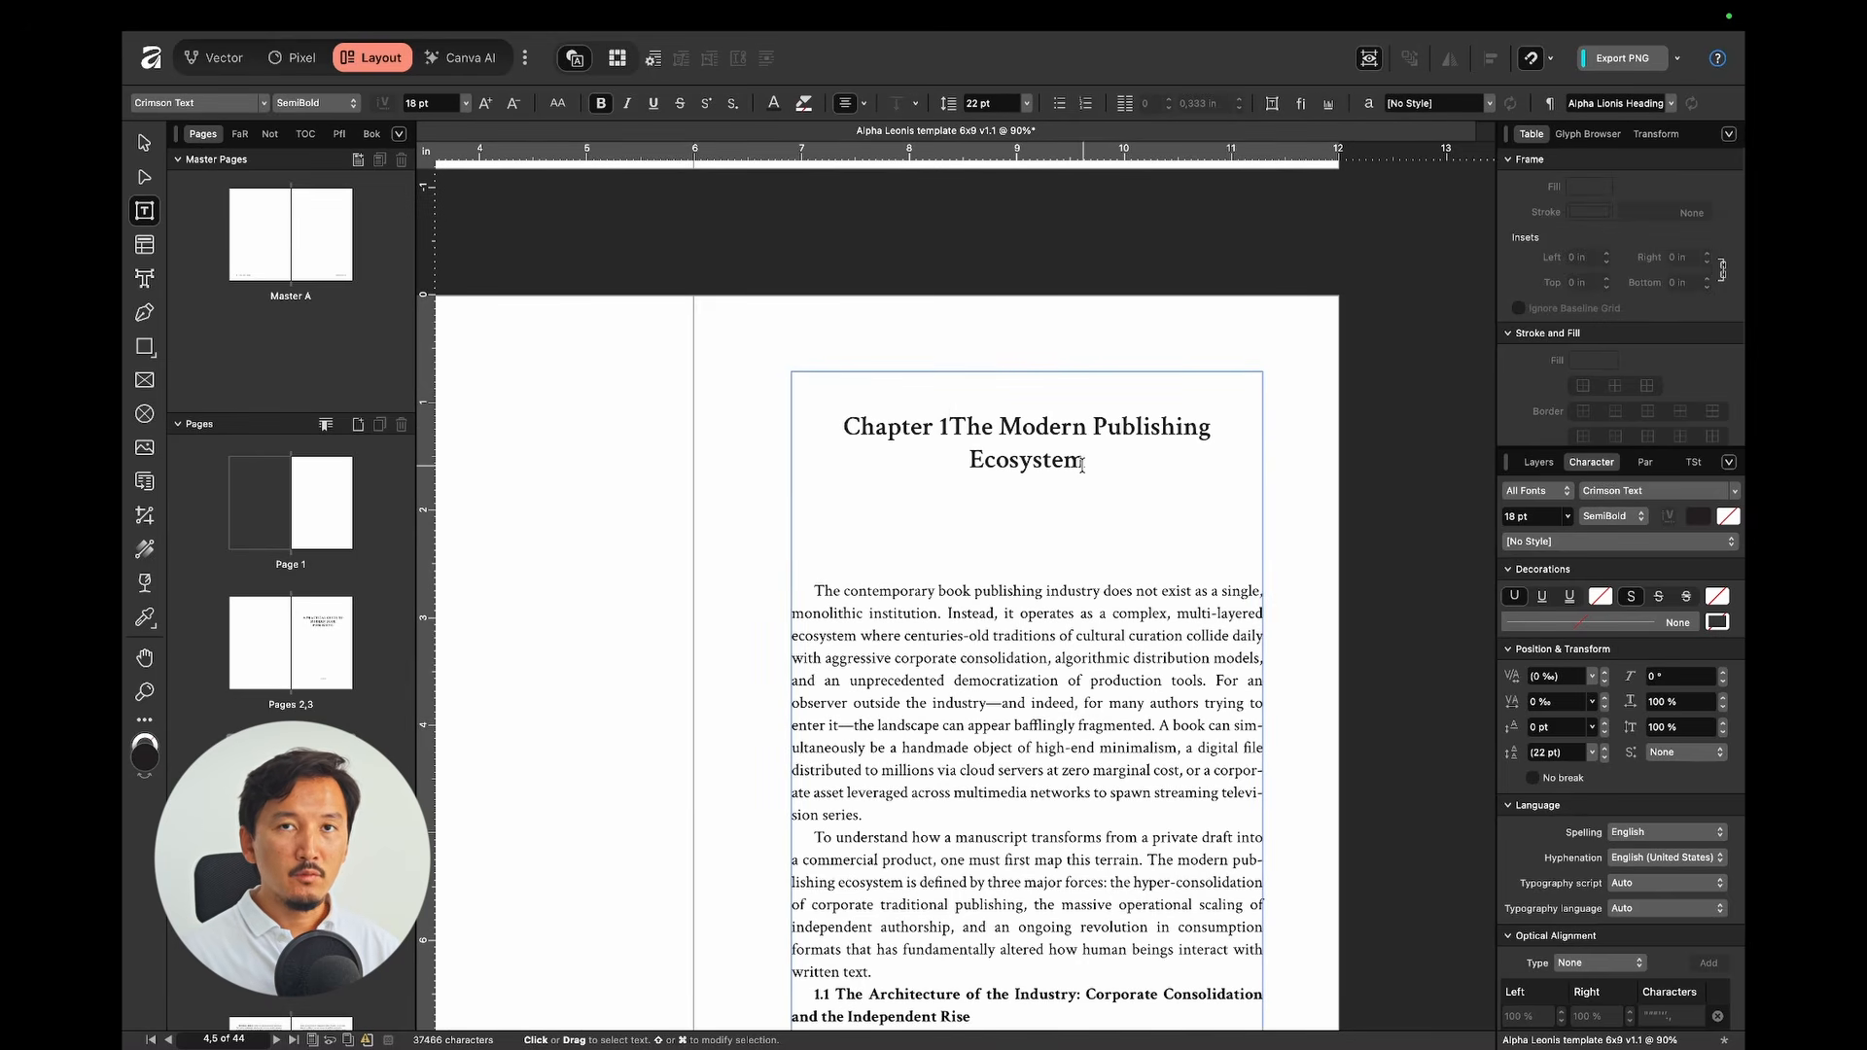
{"action": "key", "text": "shift+Return"}
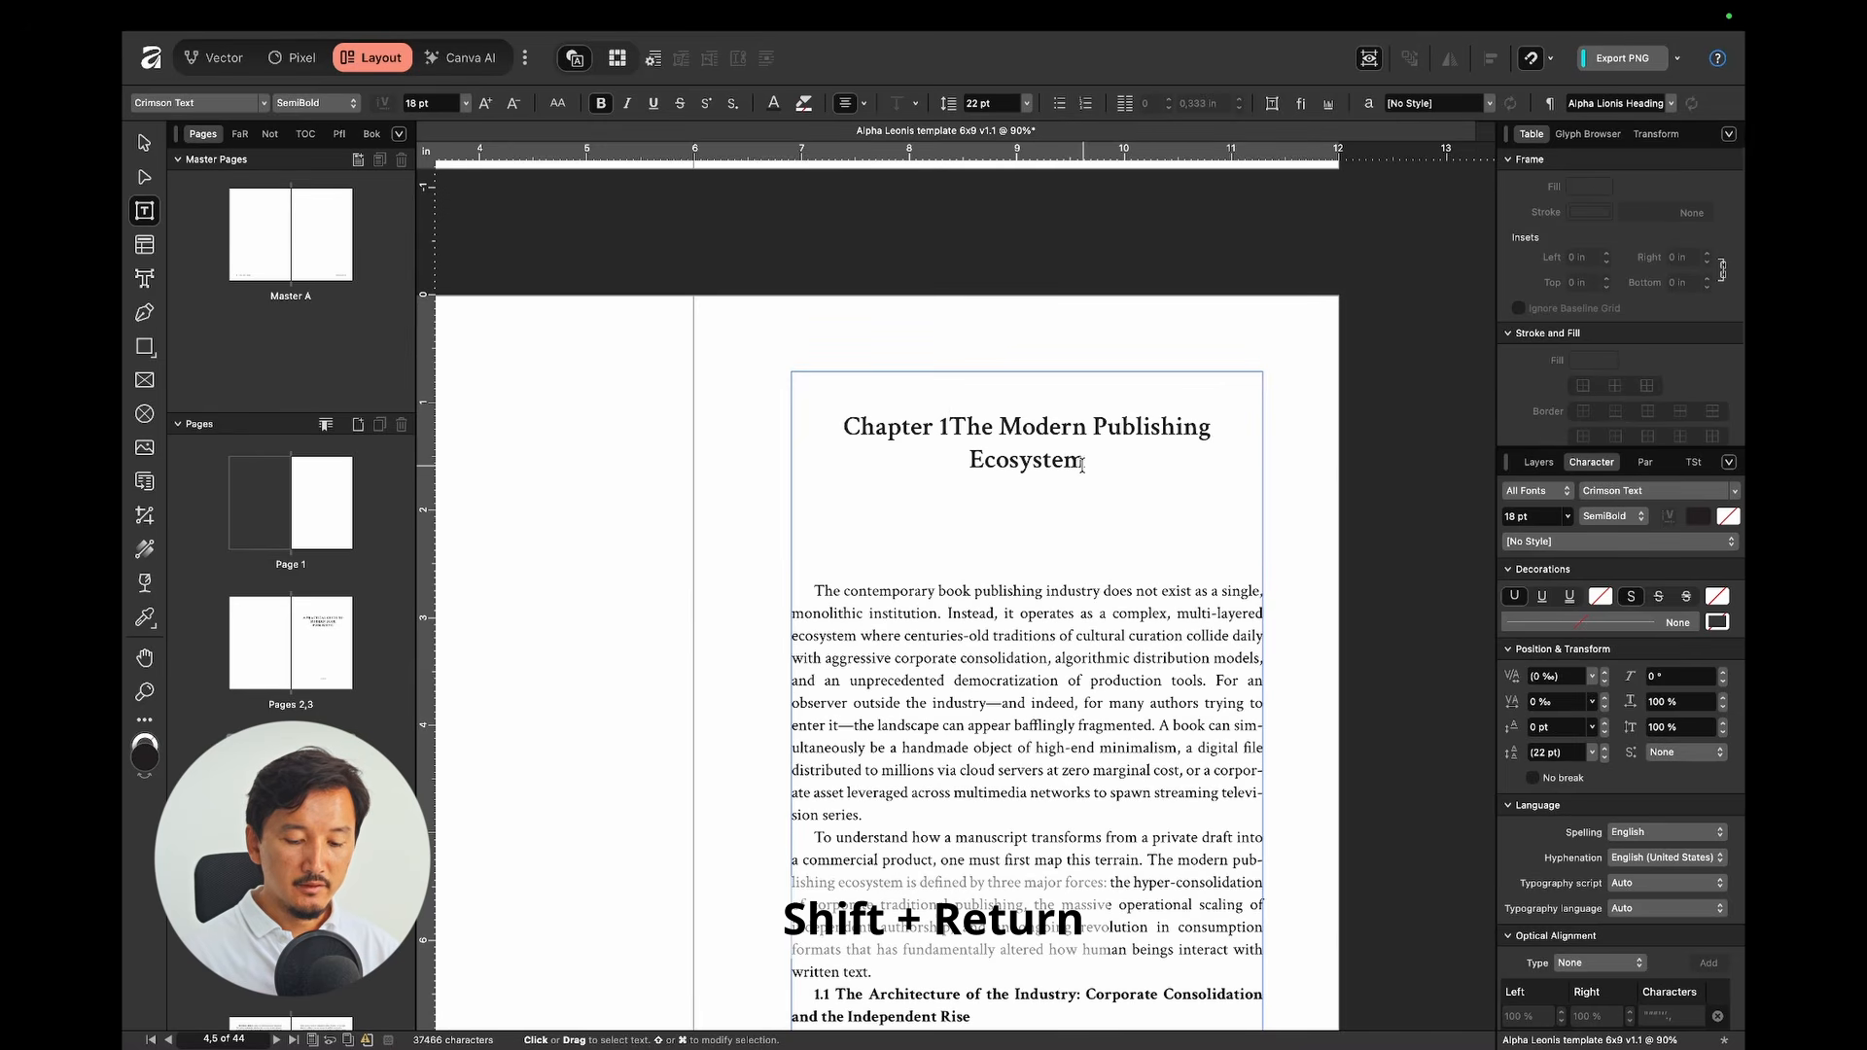
{"action": "key", "text": "shift+KP_Enter"}
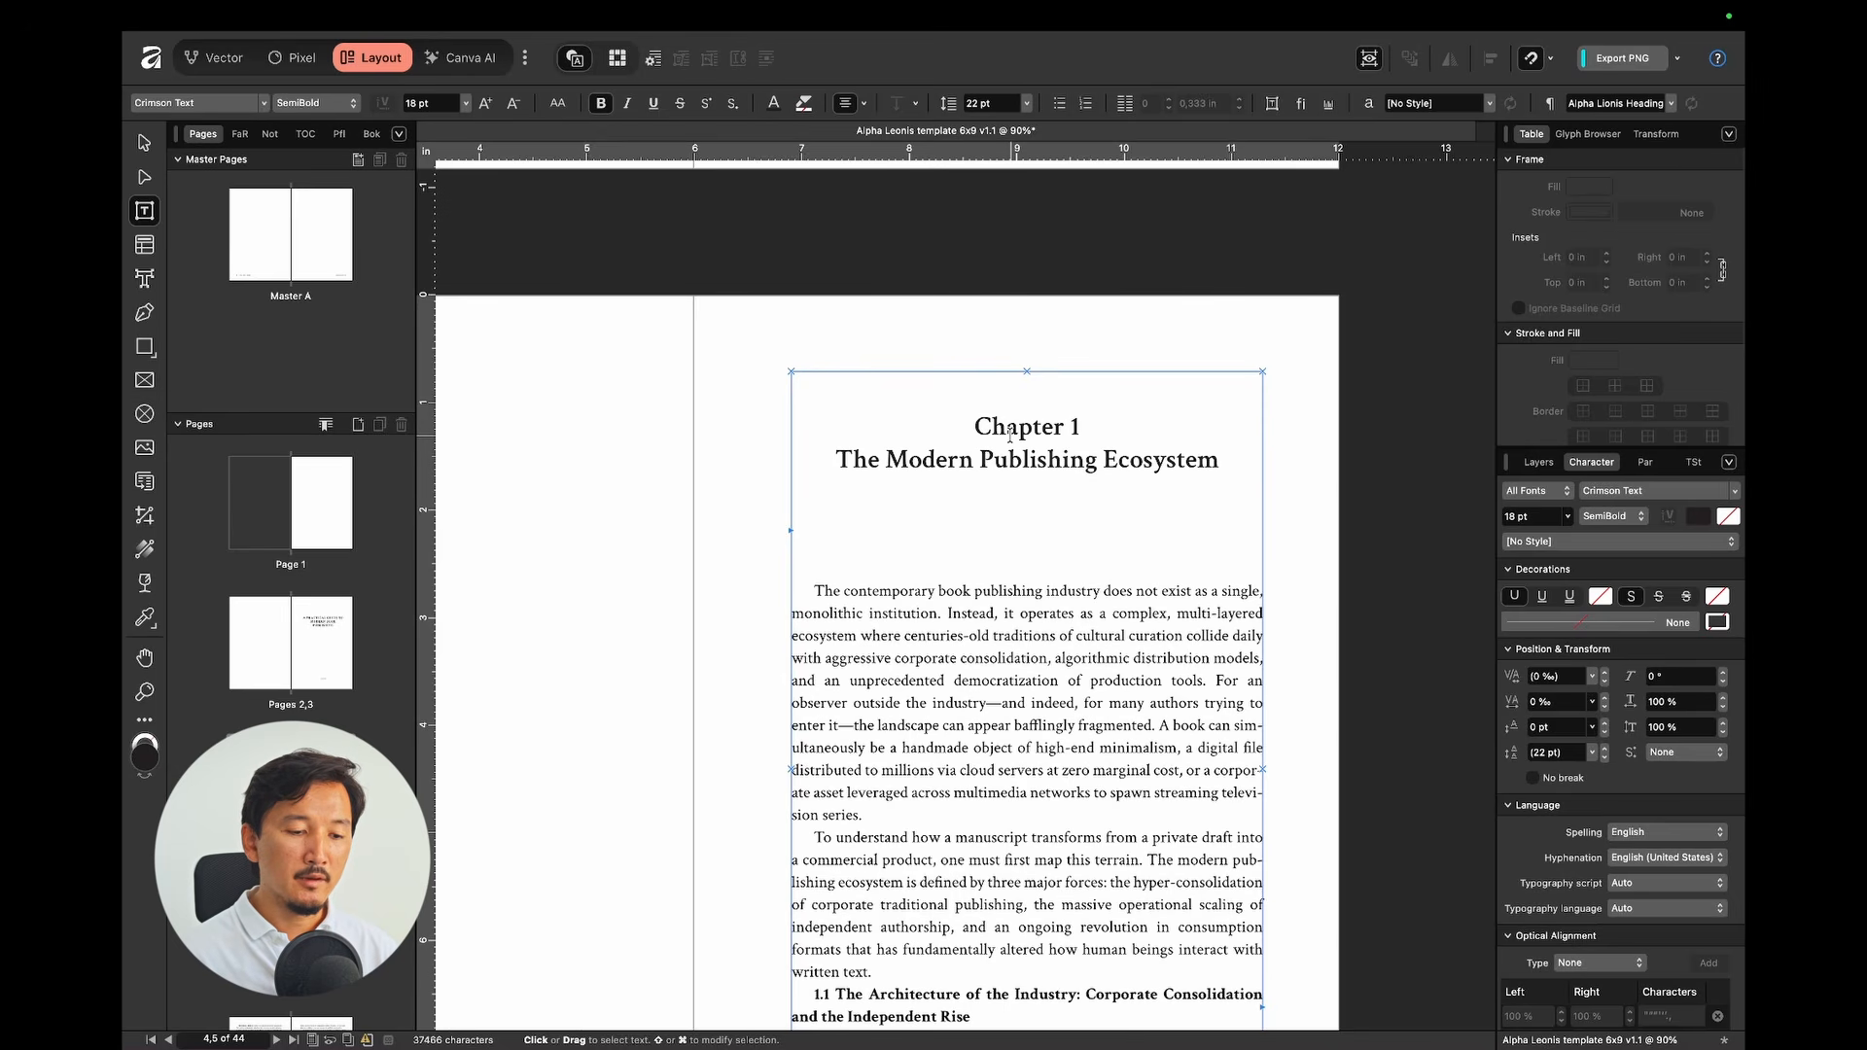
Step: Apply the Alpha Lionis heading 1 cap style to the words 'Chapter 1'
{"action": "left_click_drag", "start_coordinate": [973, 428], "coordinate": [1077, 420]}
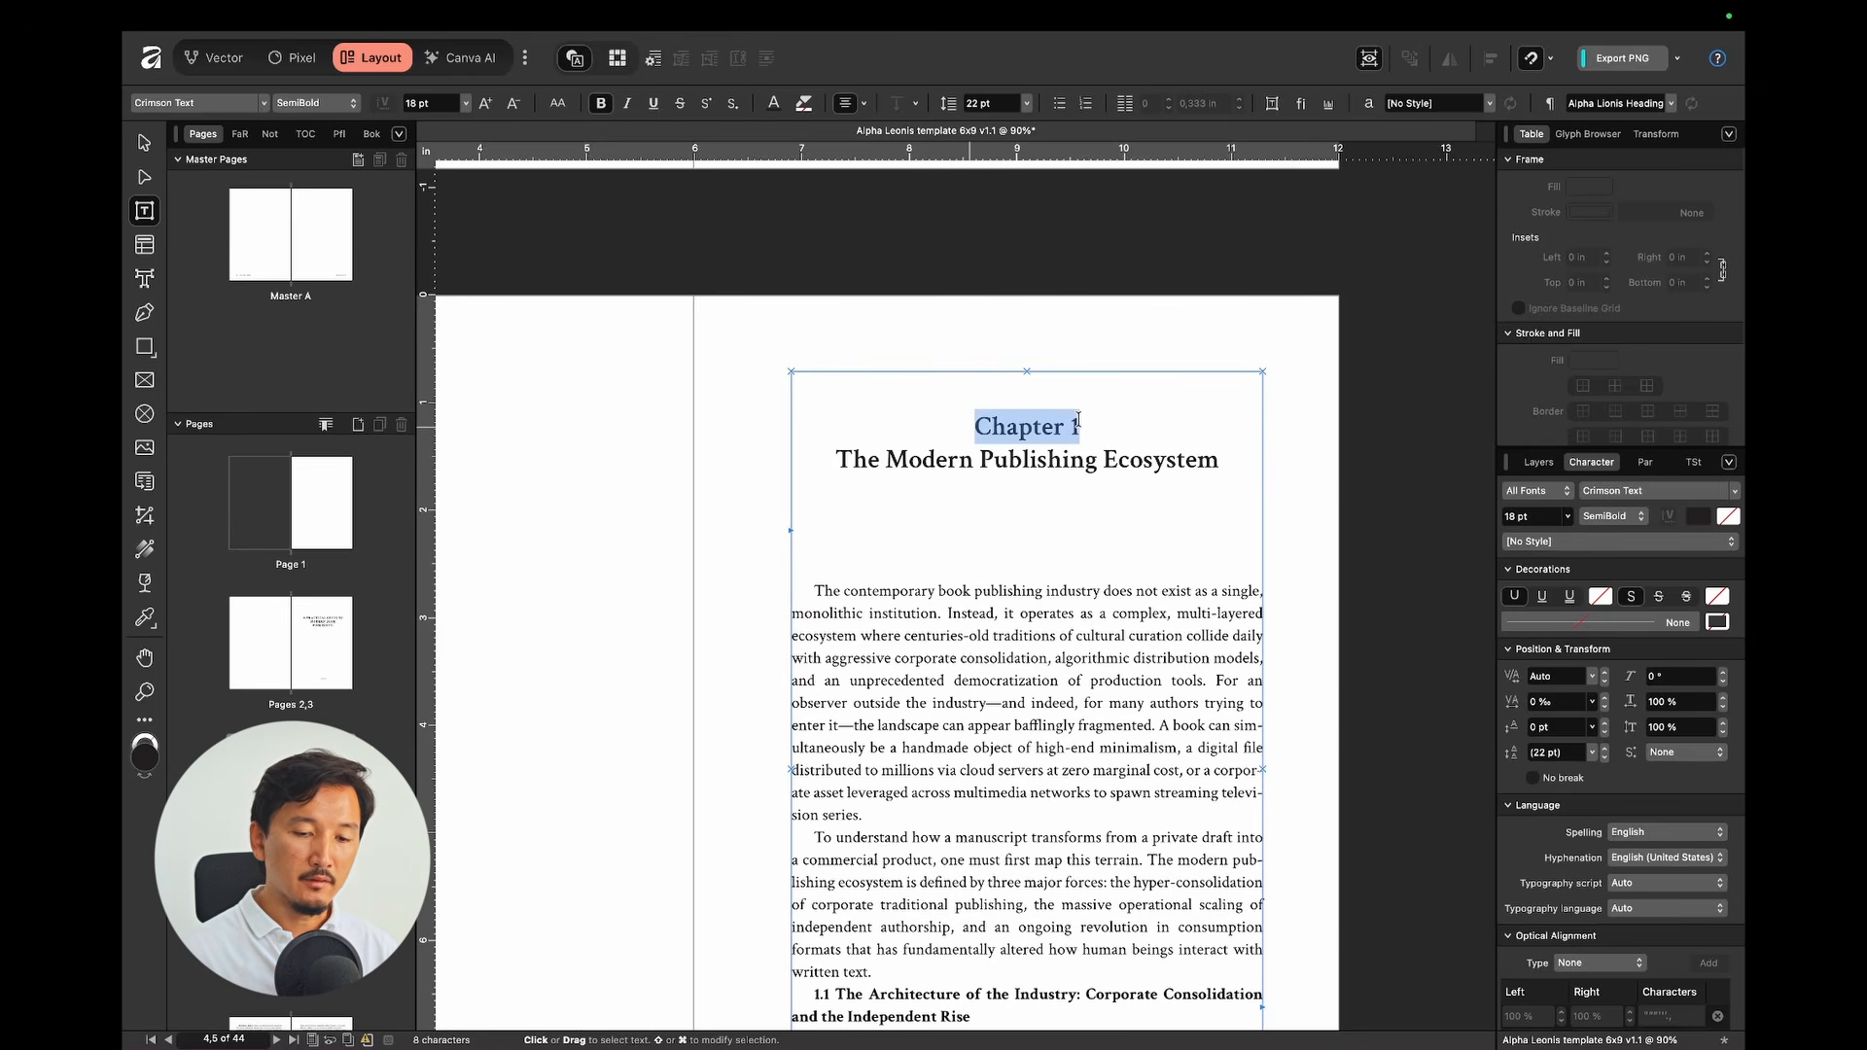
{"action": "left_click", "coordinate": [1689, 466]}
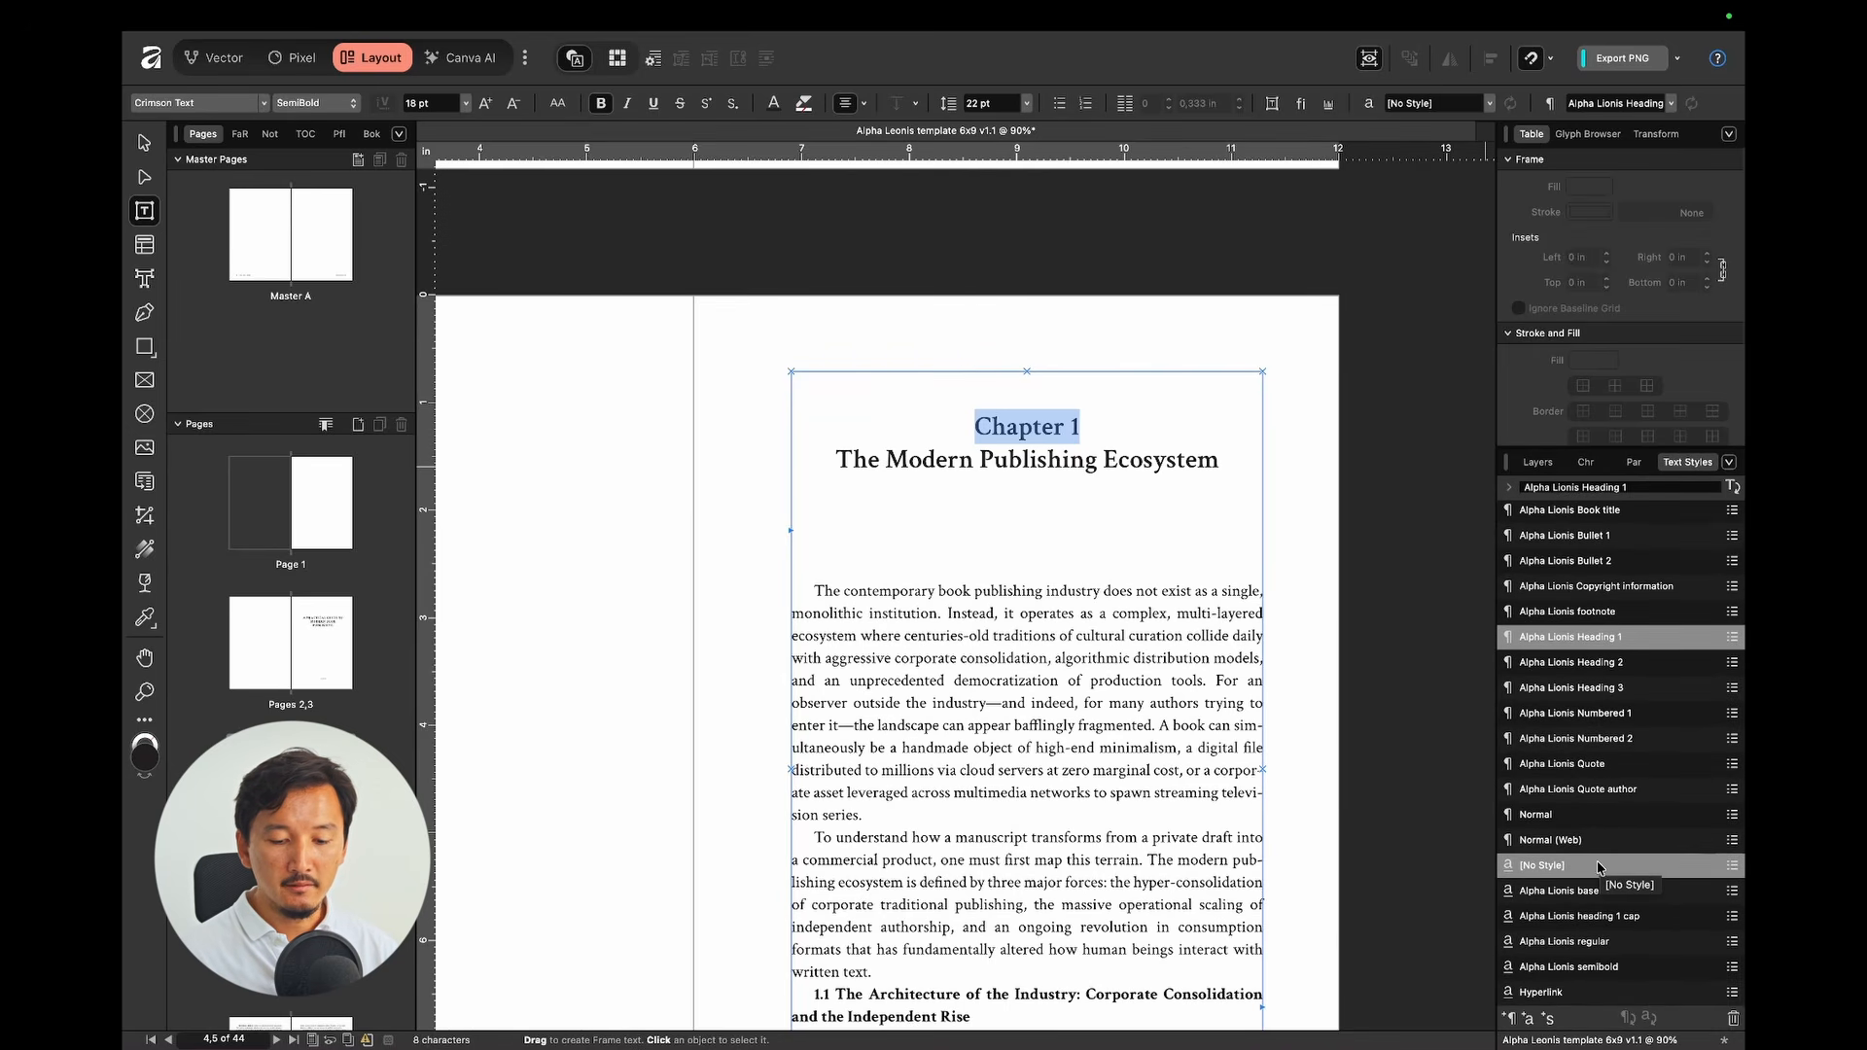
{"action": "left_click", "coordinate": [1626, 927]}
{"action": "left_click", "coordinate": [1169, 539]}
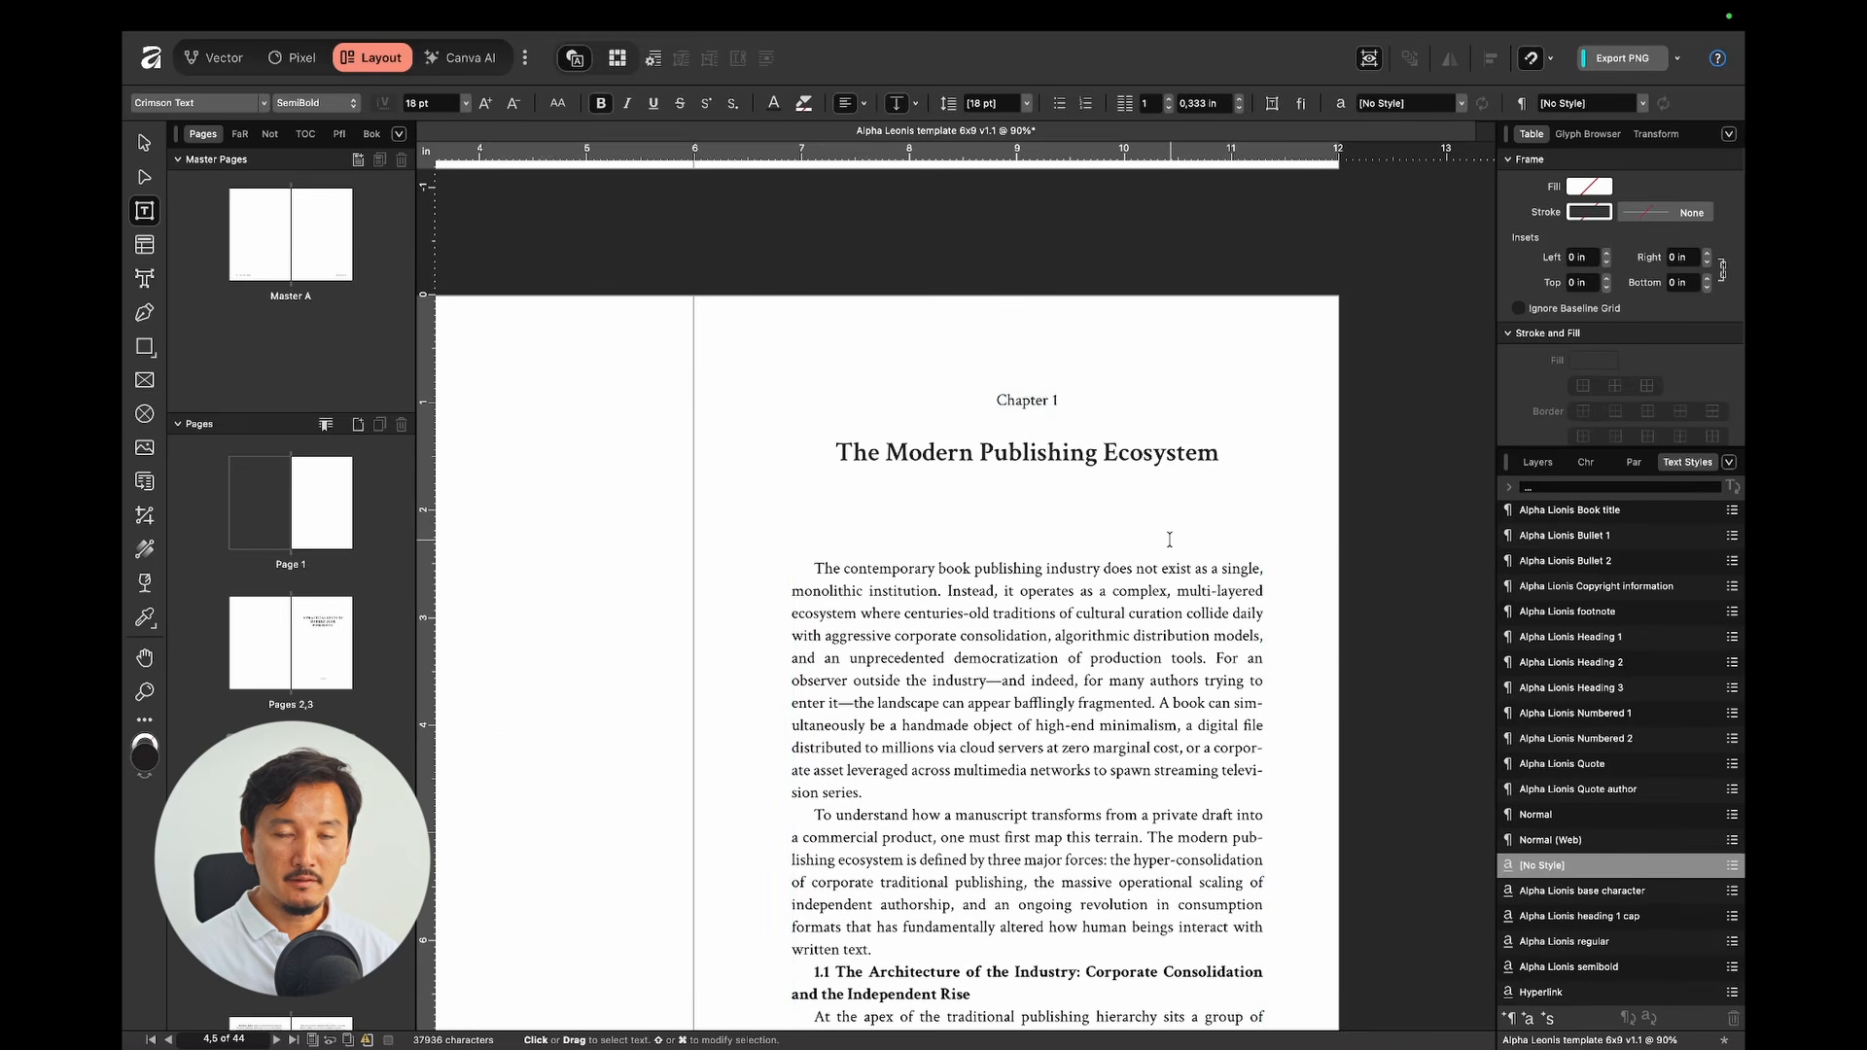
{"action": "scroll", "coordinate": [1170, 539], "scroll_direction": "down", "scroll_amount": 3}
{"action": "scroll", "coordinate": [1170, 540], "scroll_direction": "down", "scroll_amount": 4}
{"action": "scroll", "coordinate": [1169, 540], "scroll_direction": "left", "scroll_amount": 2}
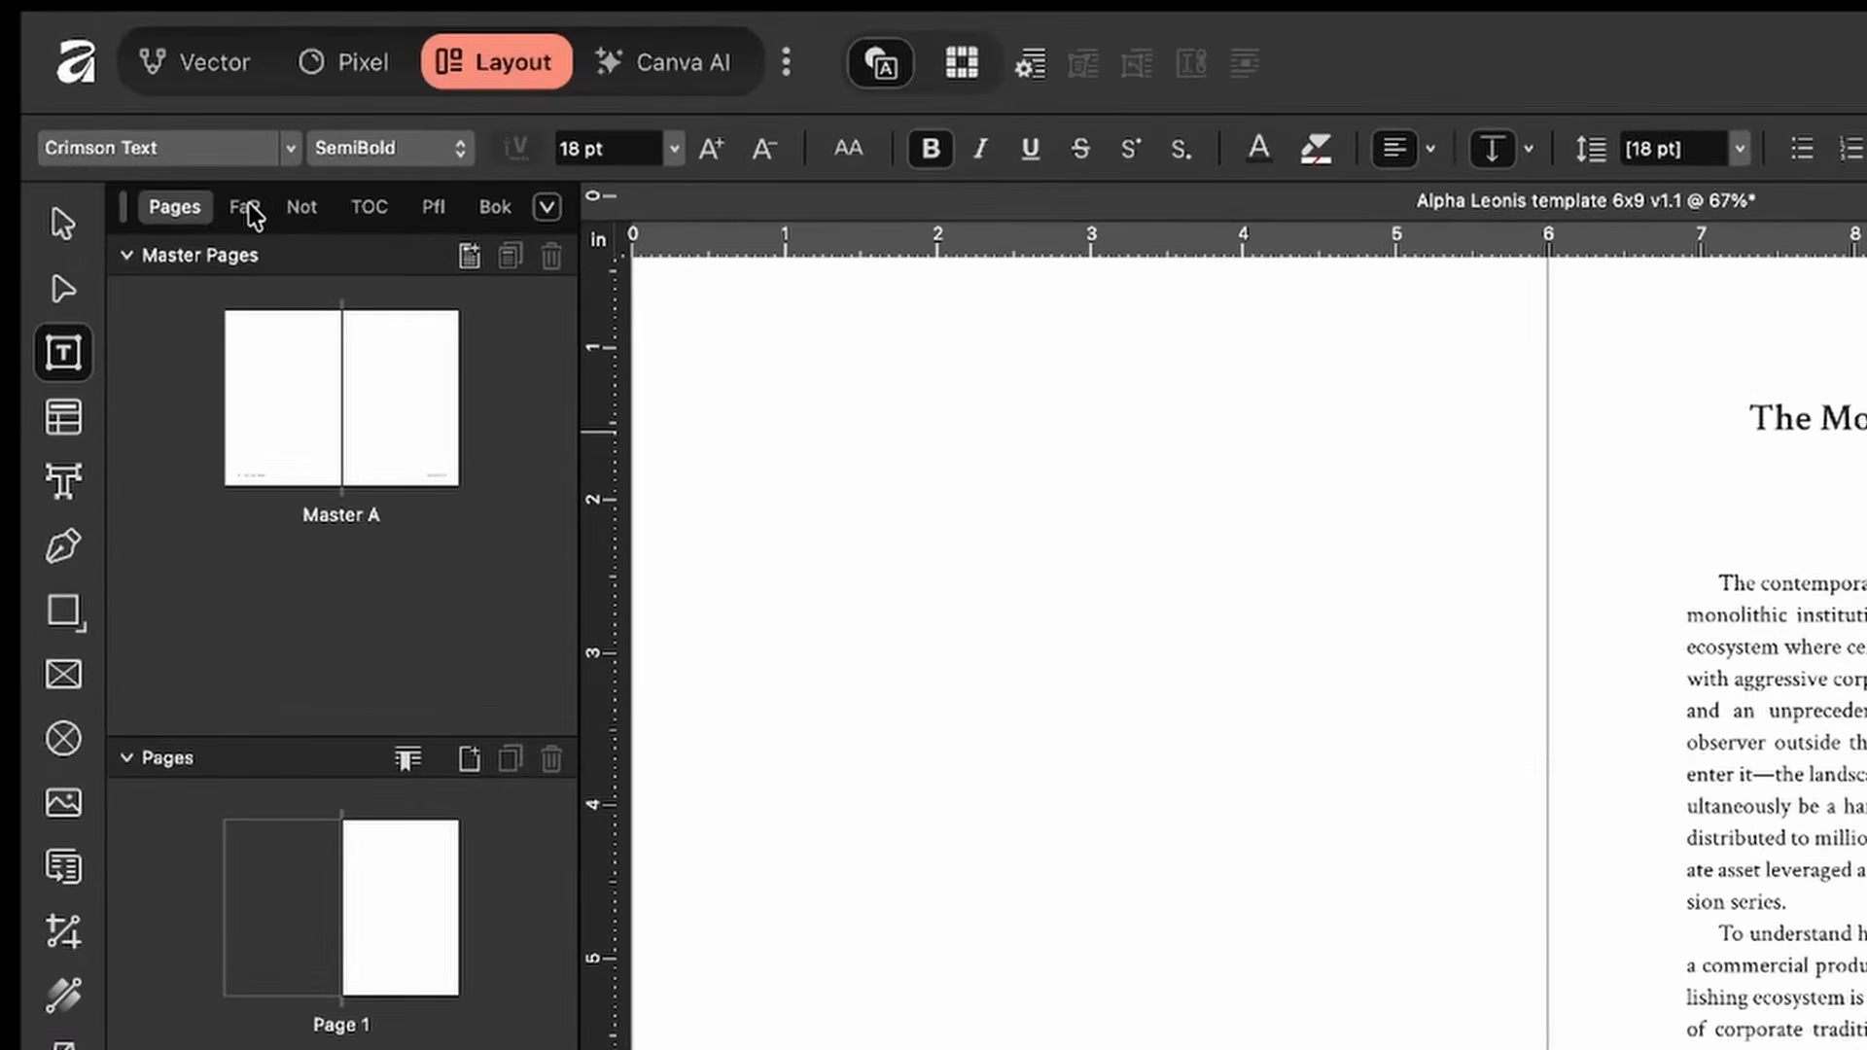
{"action": "left_click", "coordinate": [239, 133]}
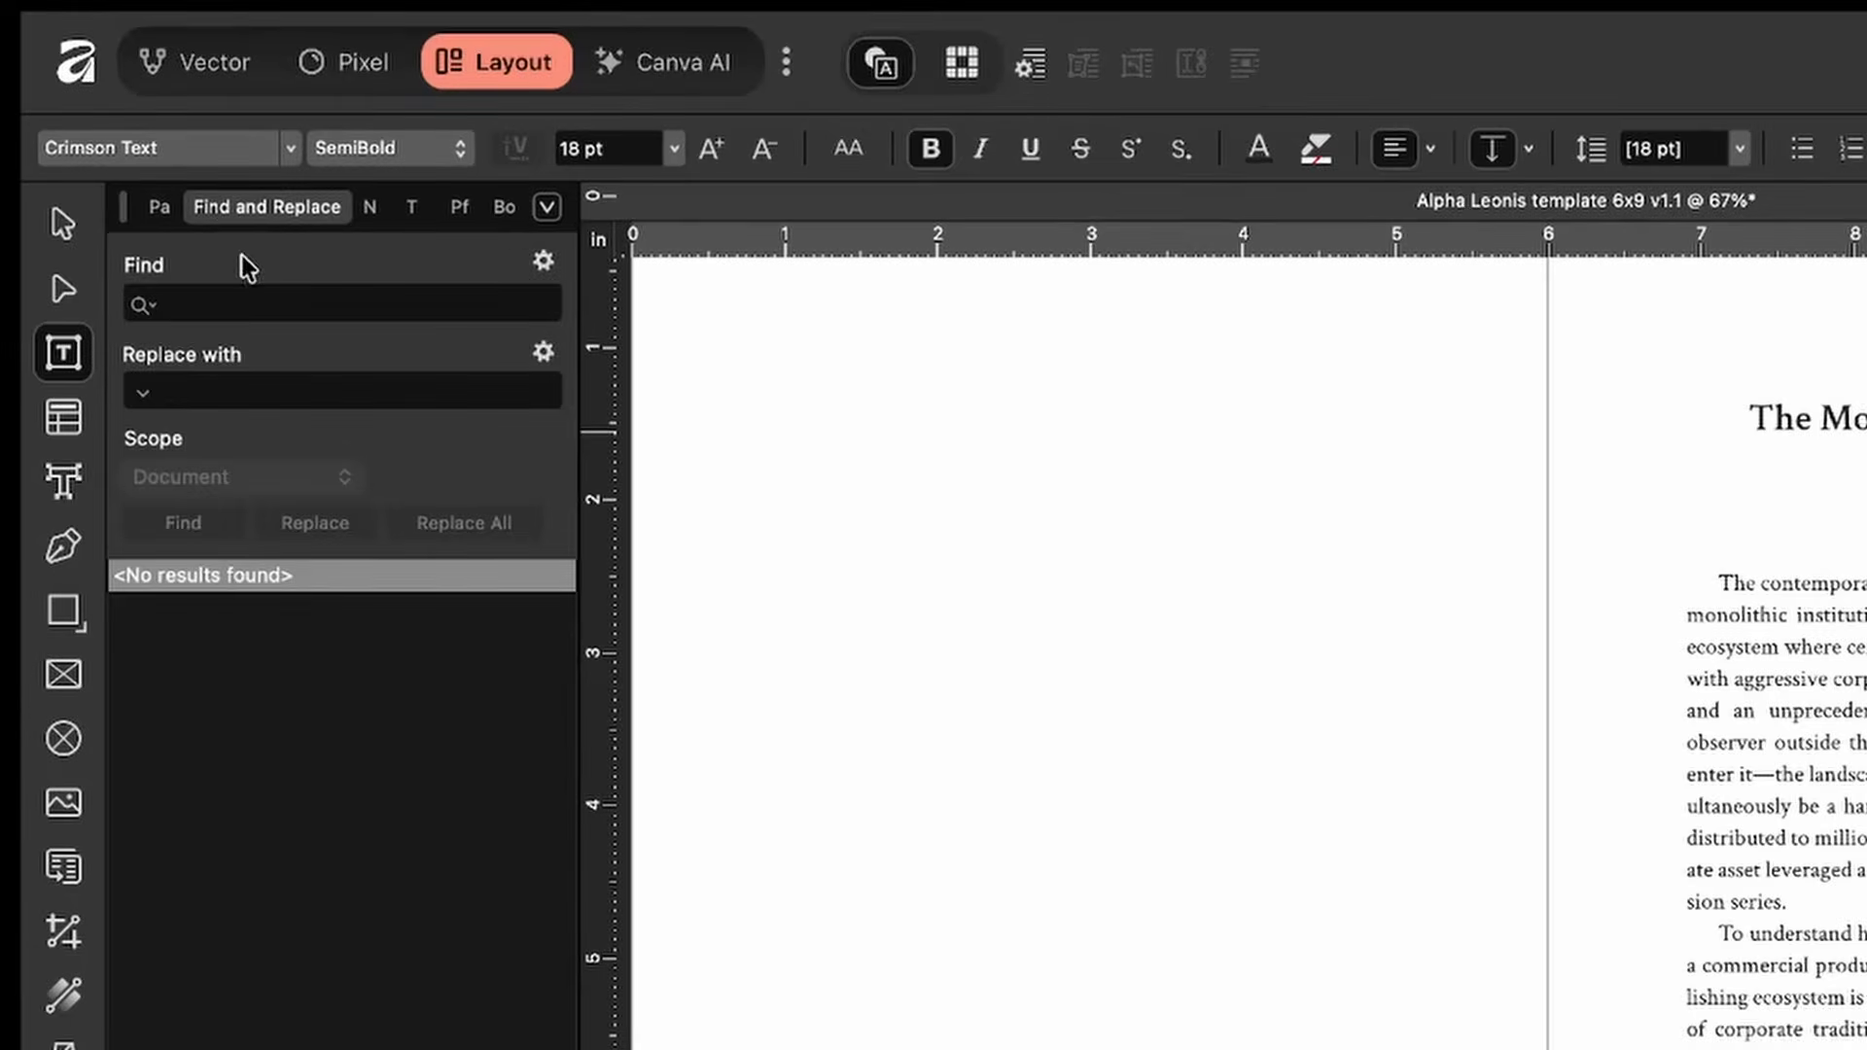
Step: Search the document for 'chapter' and go to the Chapter 2 heading
{"action": "left_click", "coordinate": [234, 303]}
{"action": "type", "text": "chapter"}
{"action": "key", "text": "Return"}
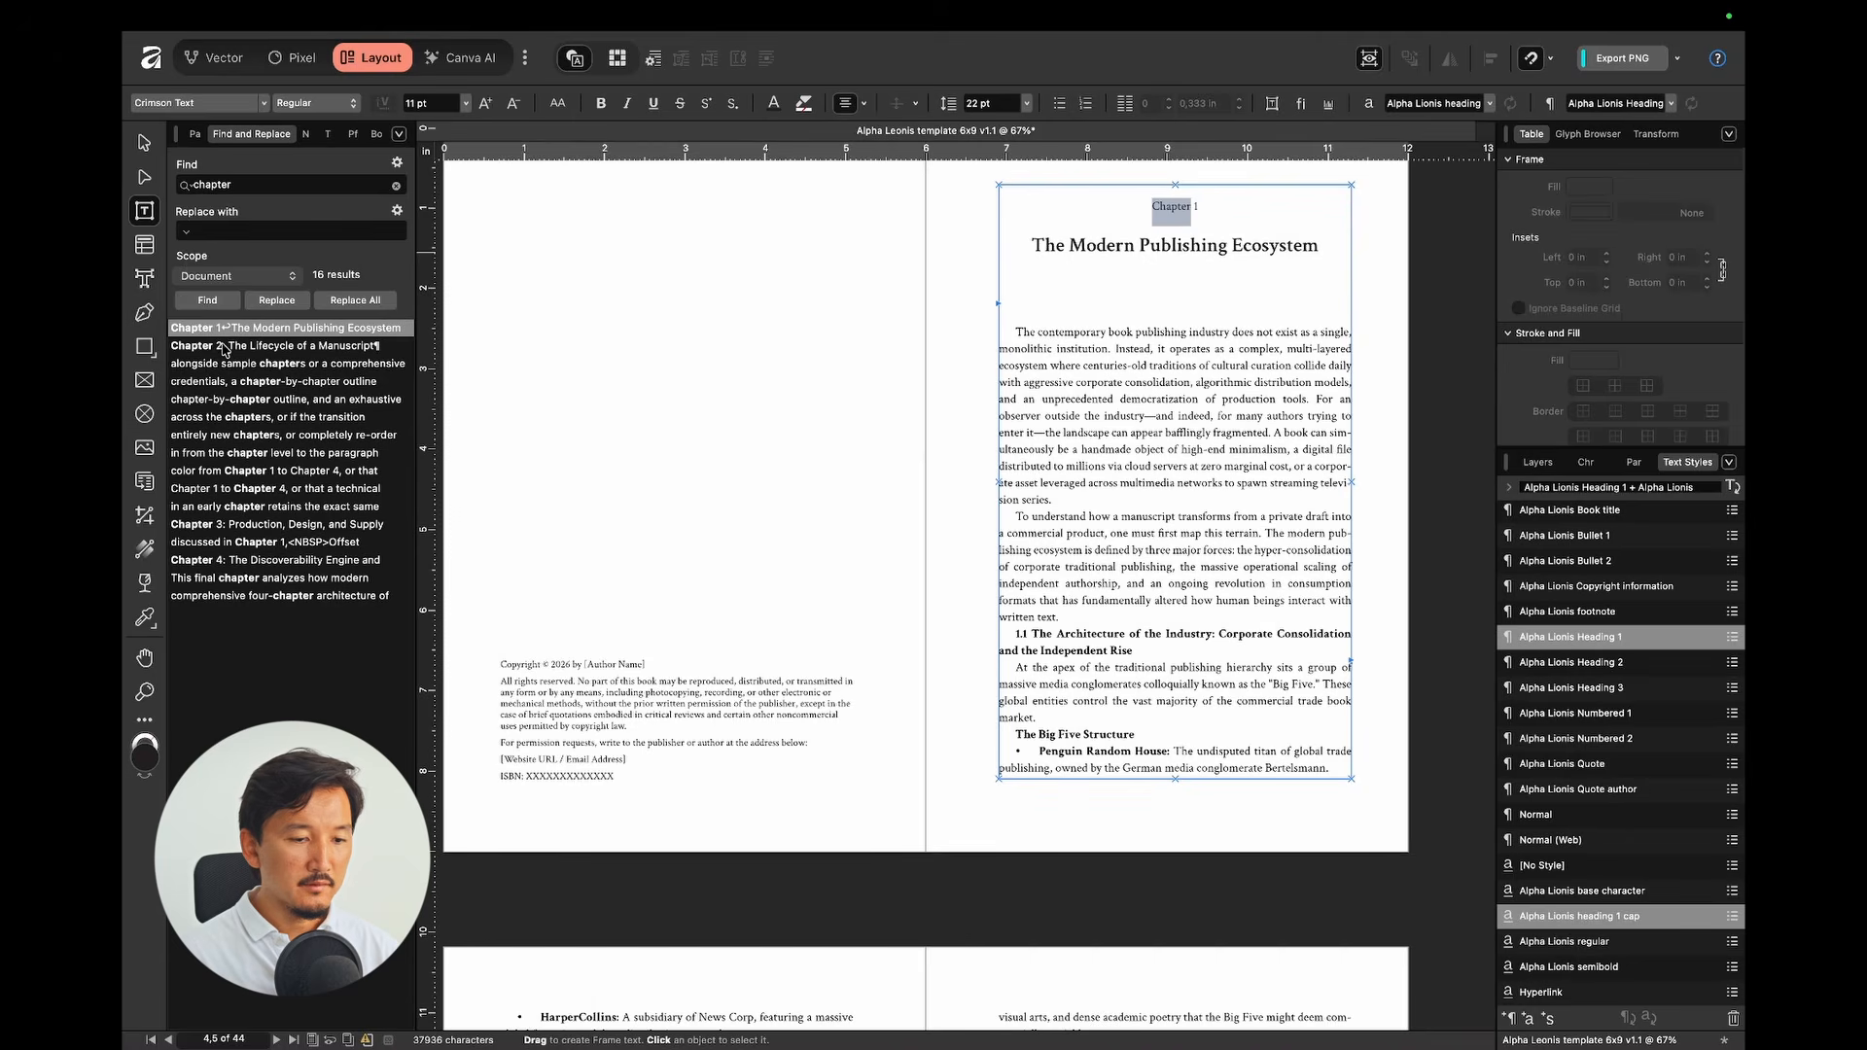
{"action": "left_click", "coordinate": [223, 346]}
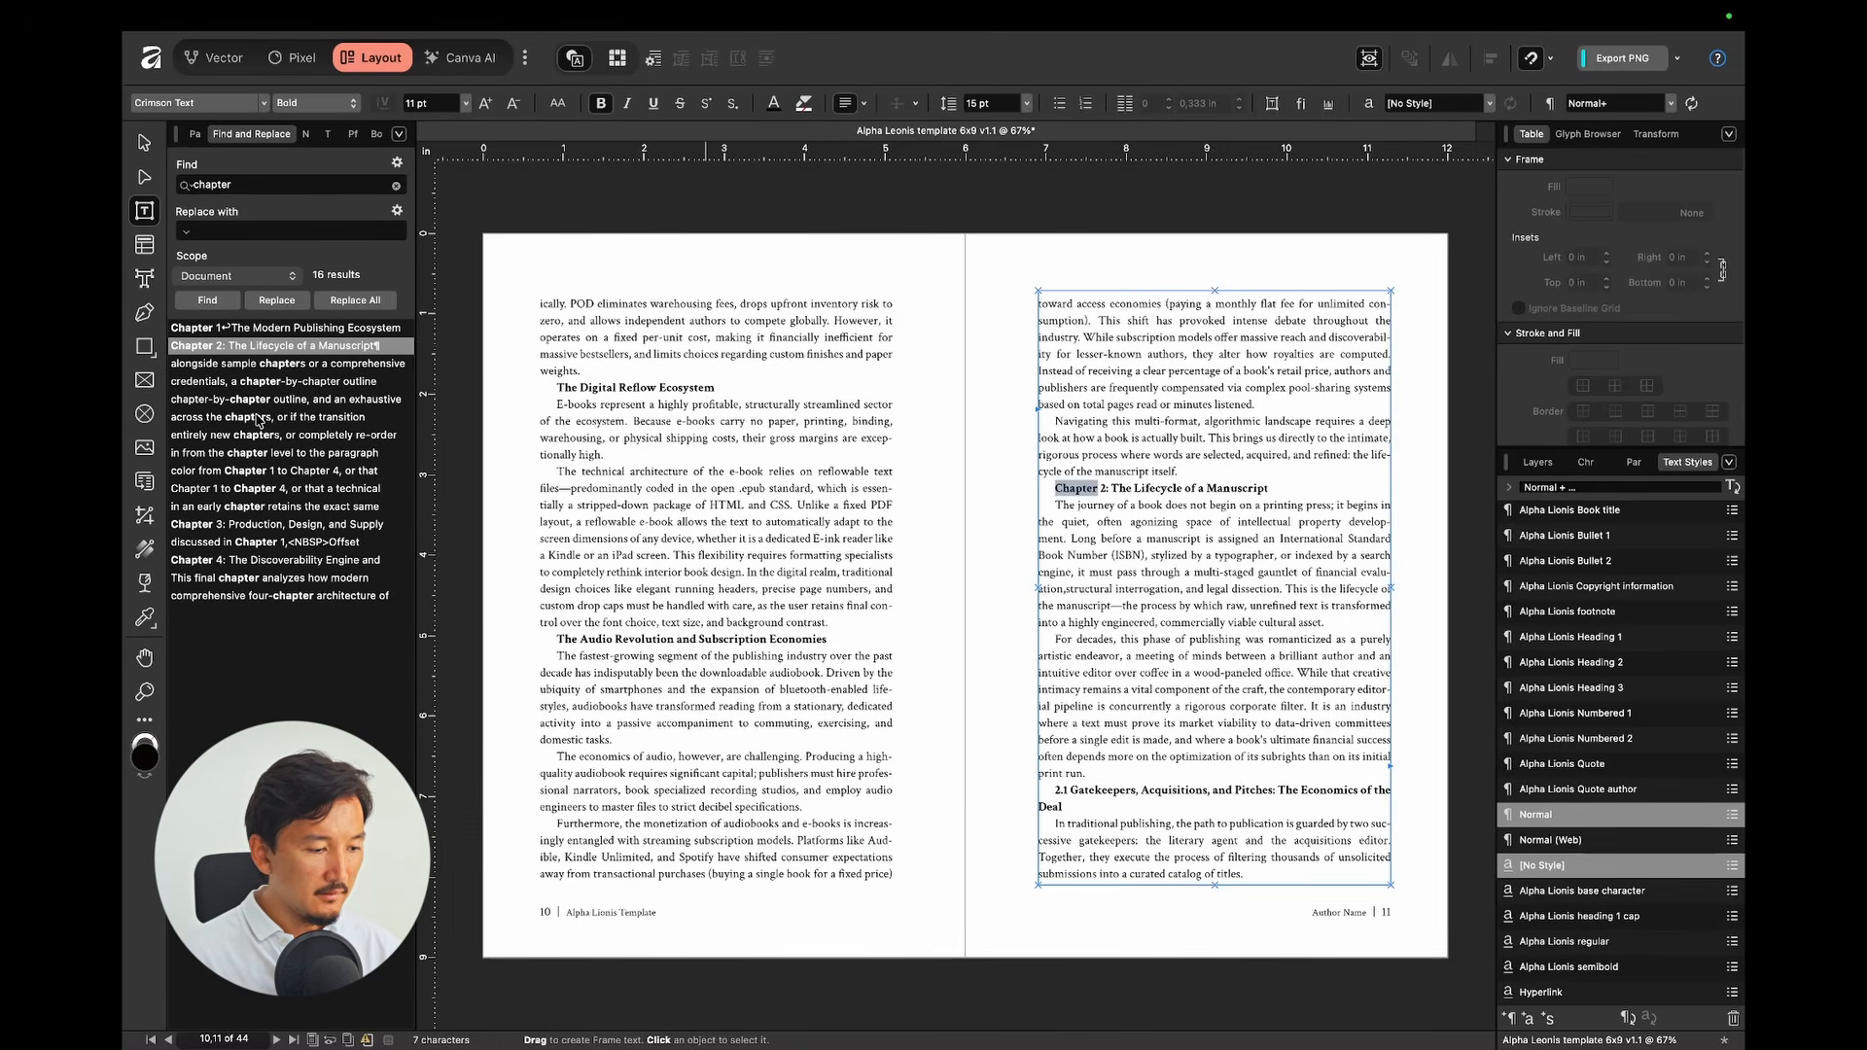
{"action": "left_click", "coordinate": [209, 562]}
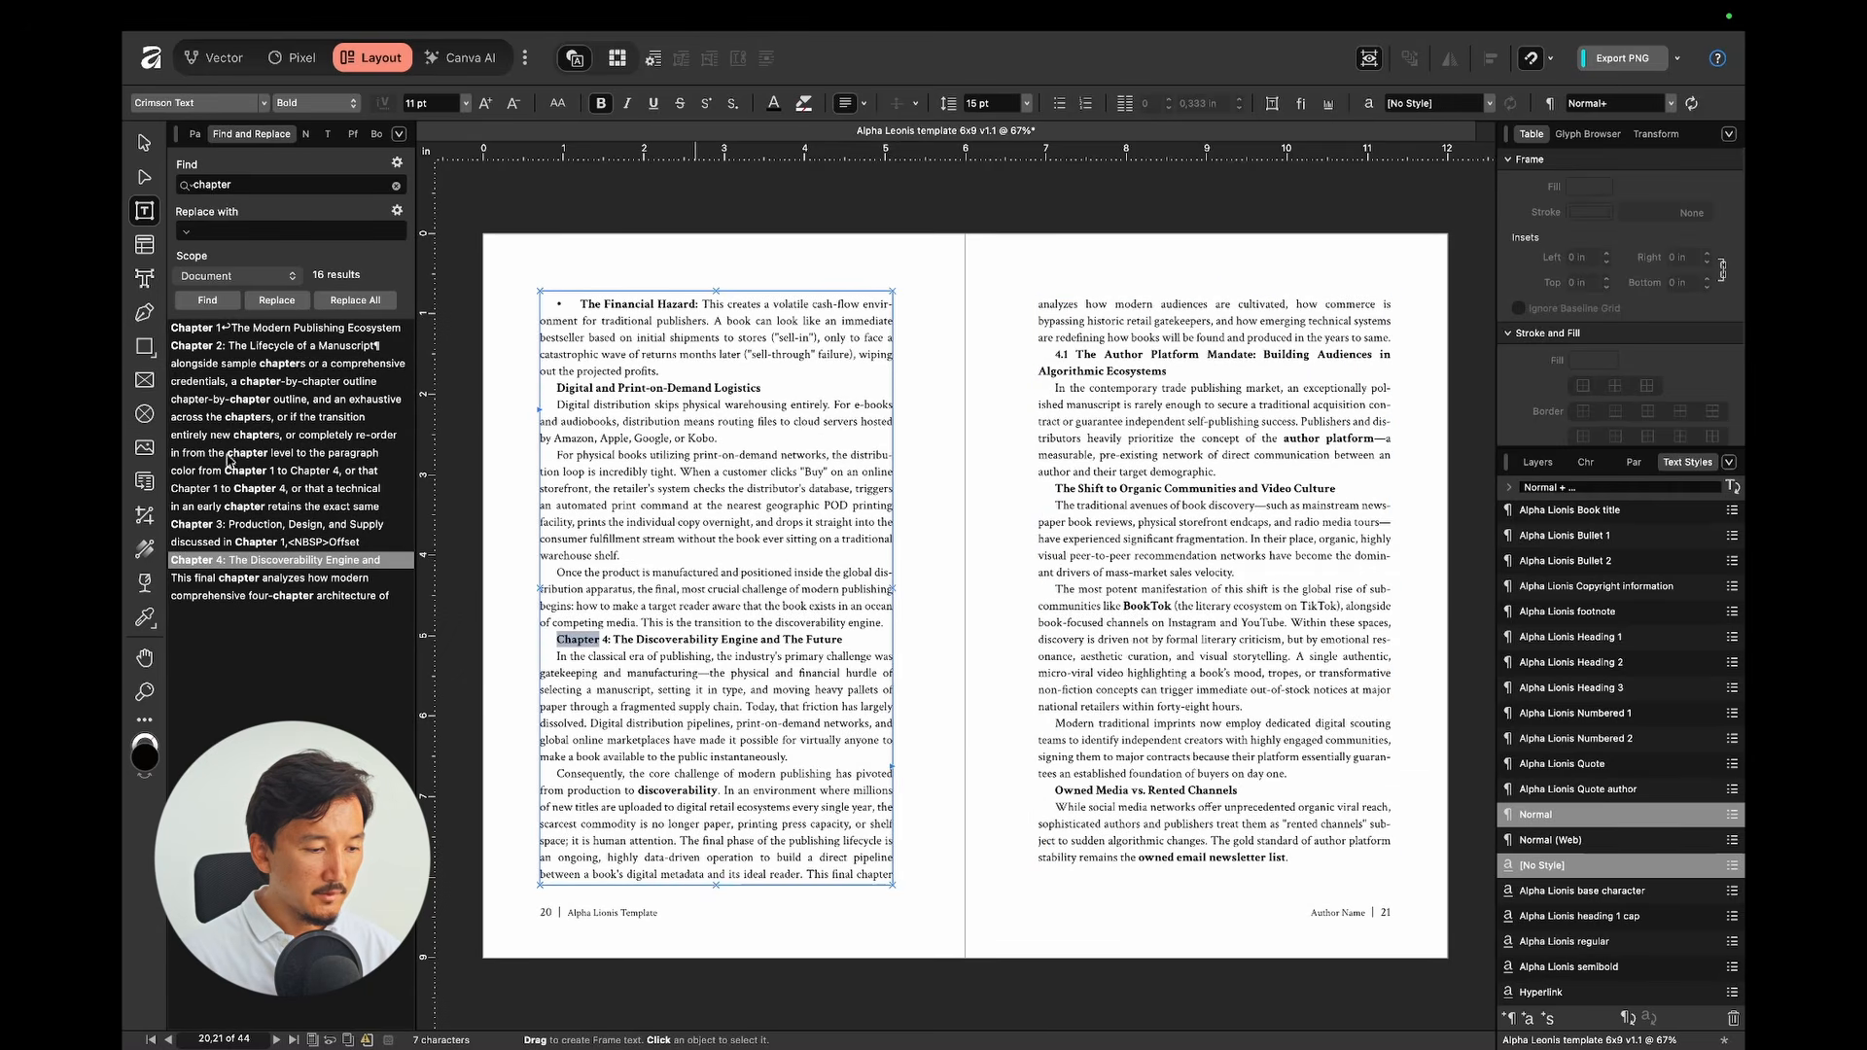
{"action": "left_click", "coordinate": [242, 525]}
{"action": "left_click", "coordinate": [259, 348]}
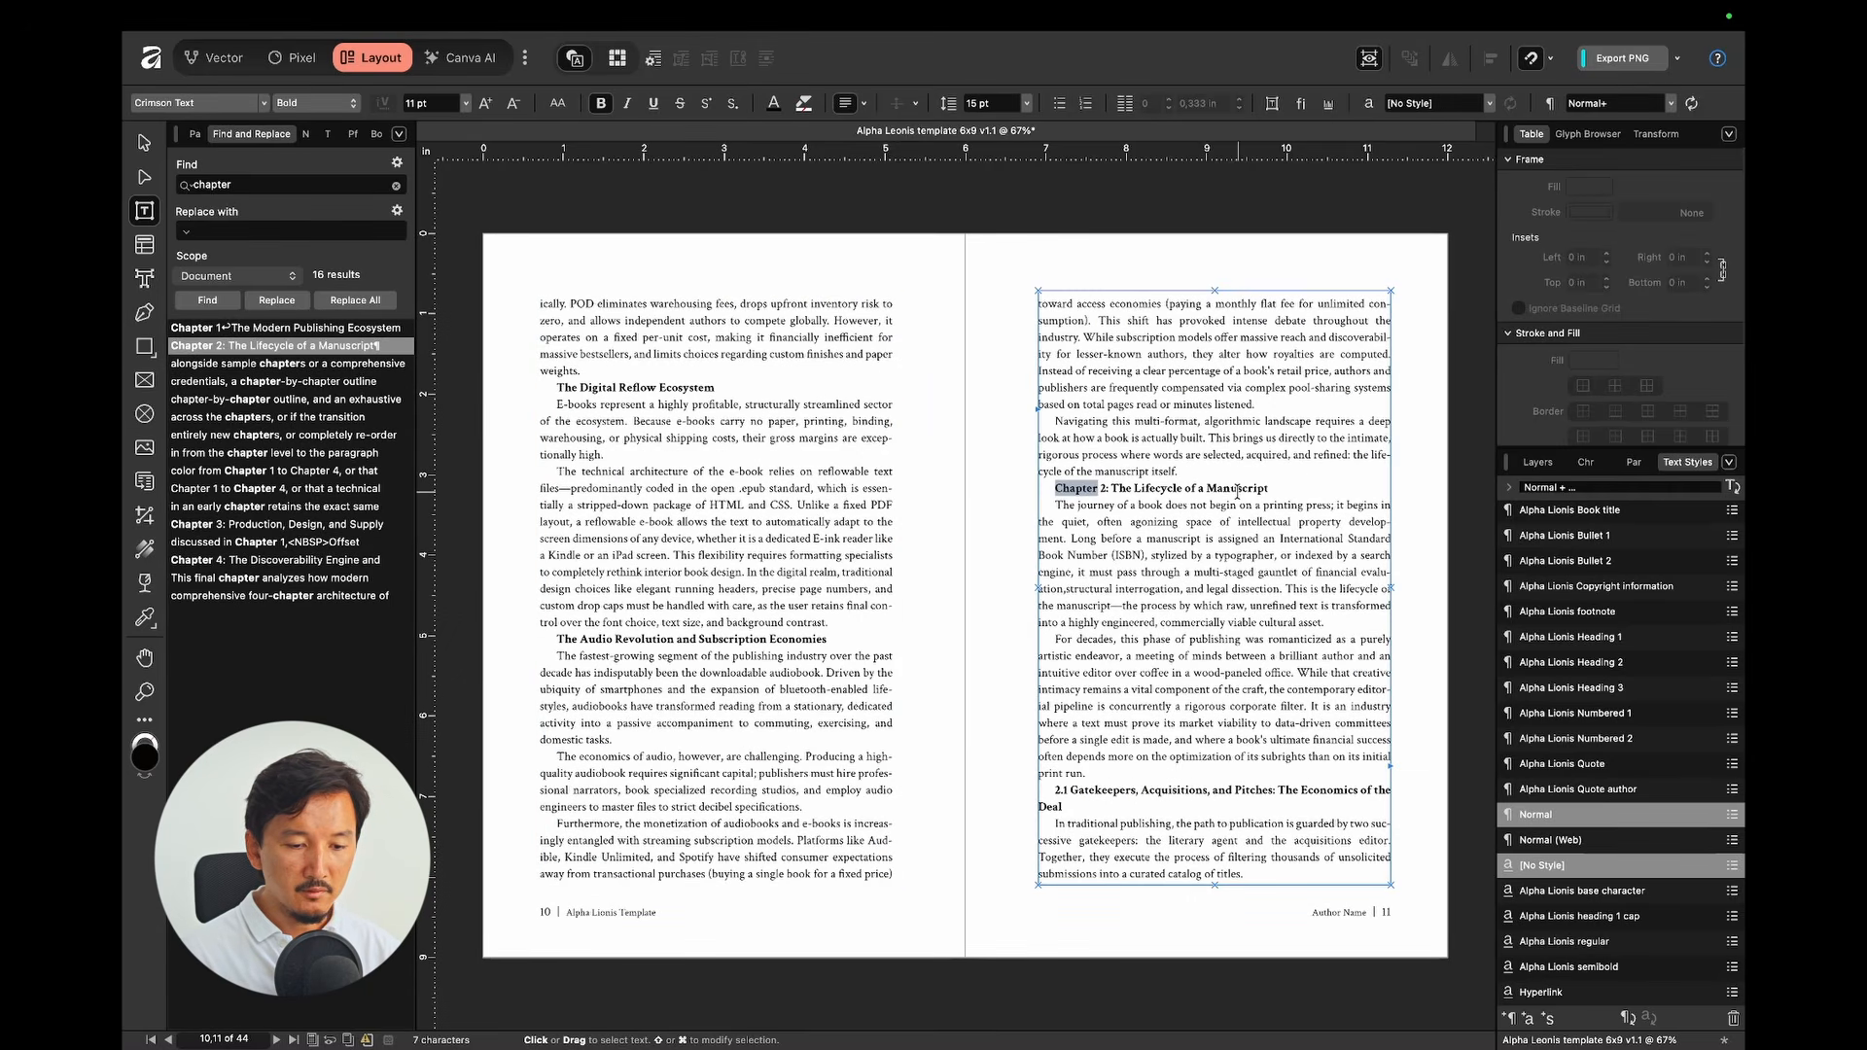
Step: Make Chapter 2 a Heading 1, split after 'Chapter 2' and apply heading 1 cap to it
{"action": "left_click", "coordinate": [1237, 493]}
{"action": "left_click", "coordinate": [1592, 640]}
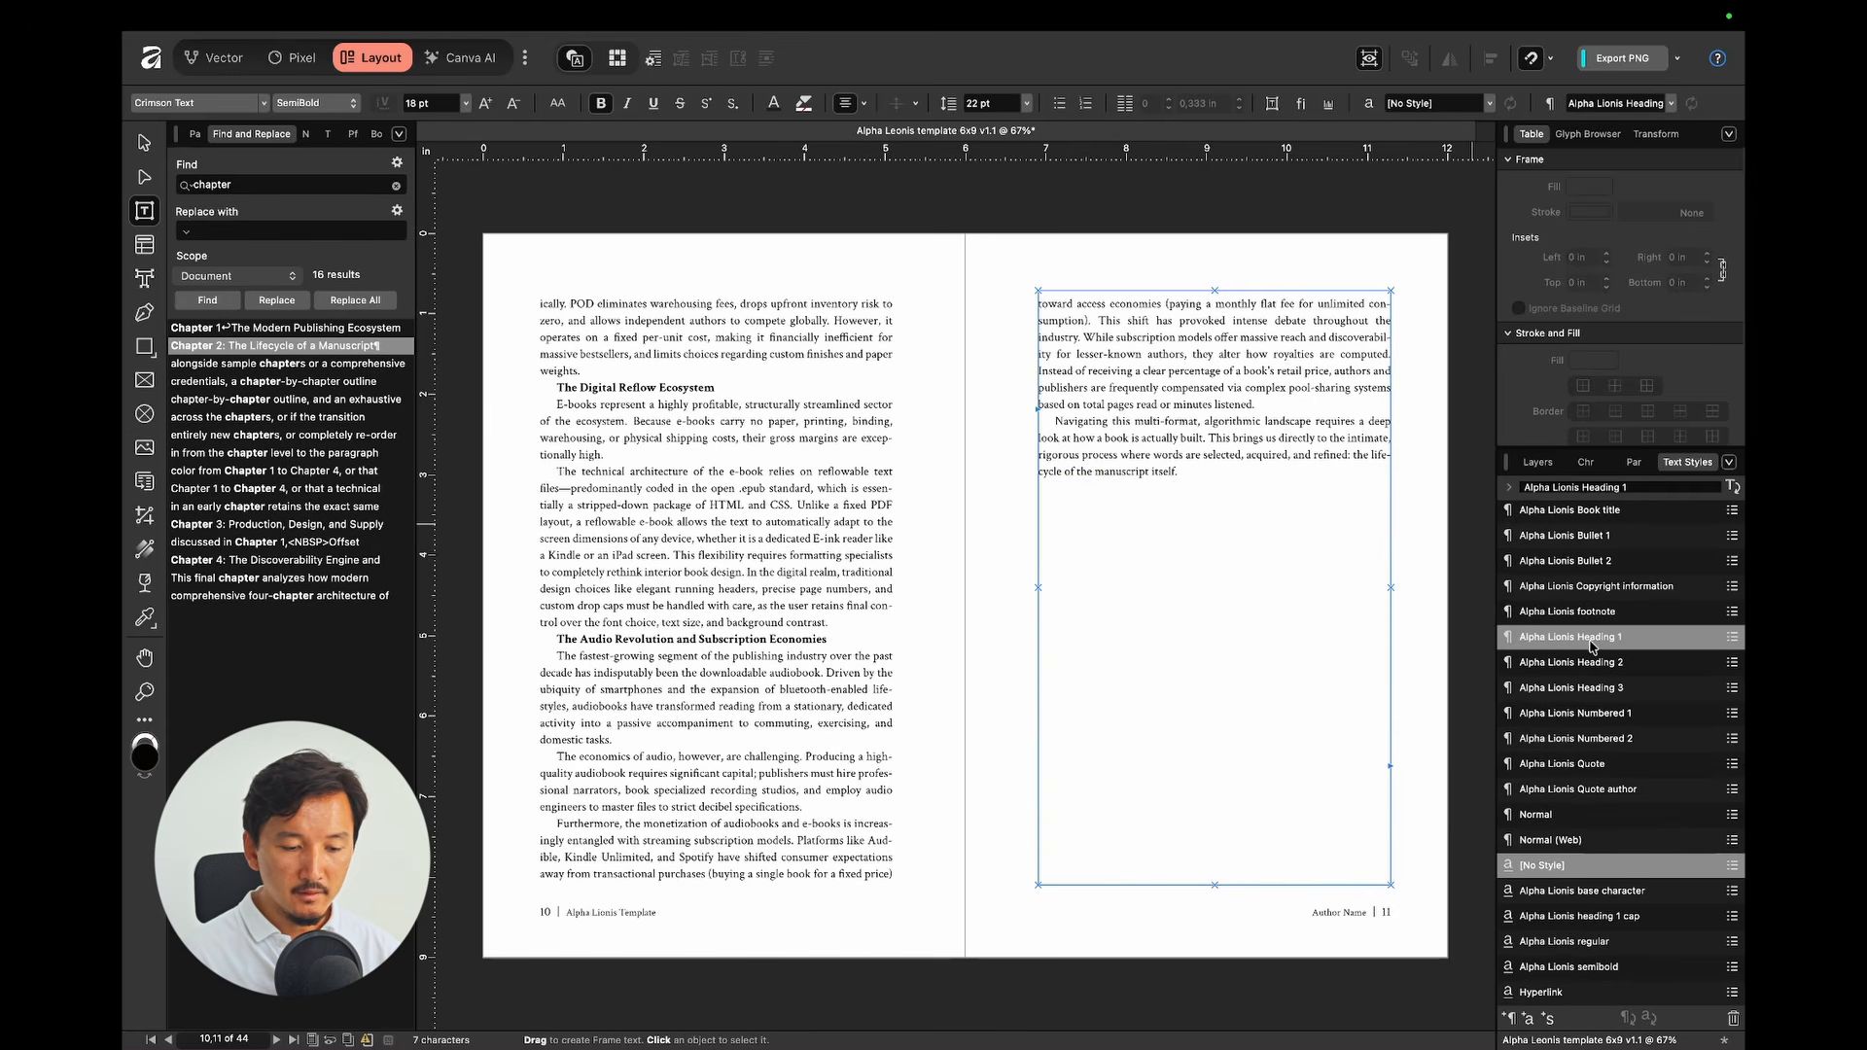
{"action": "scroll", "coordinate": [850, 532], "scroll_direction": "down", "scroll_amount": 10}
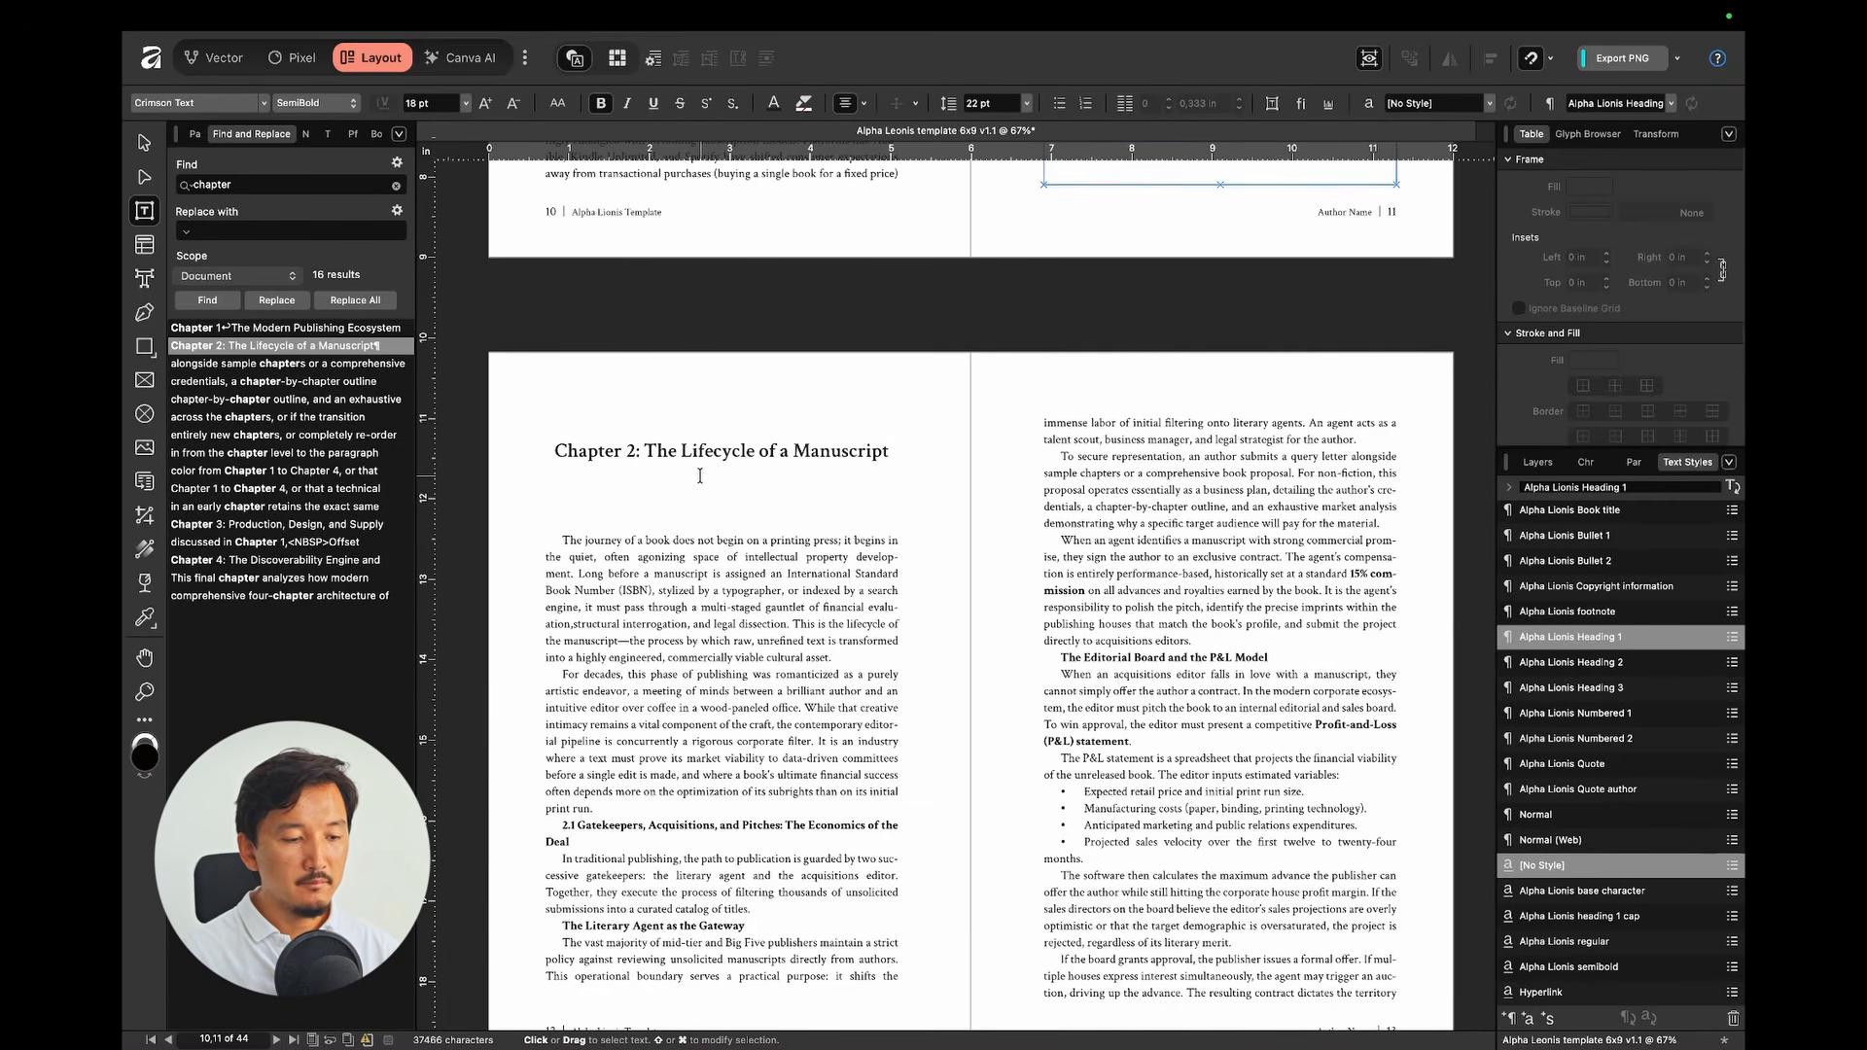
{"action": "left_click", "coordinate": [645, 448]}
{"action": "key", "text": "BackSpace"}
{"action": "key", "text": "BackSpace"}
{"action": "key", "text": "Return"}
{"action": "key", "text": "alt+shift+Left"}
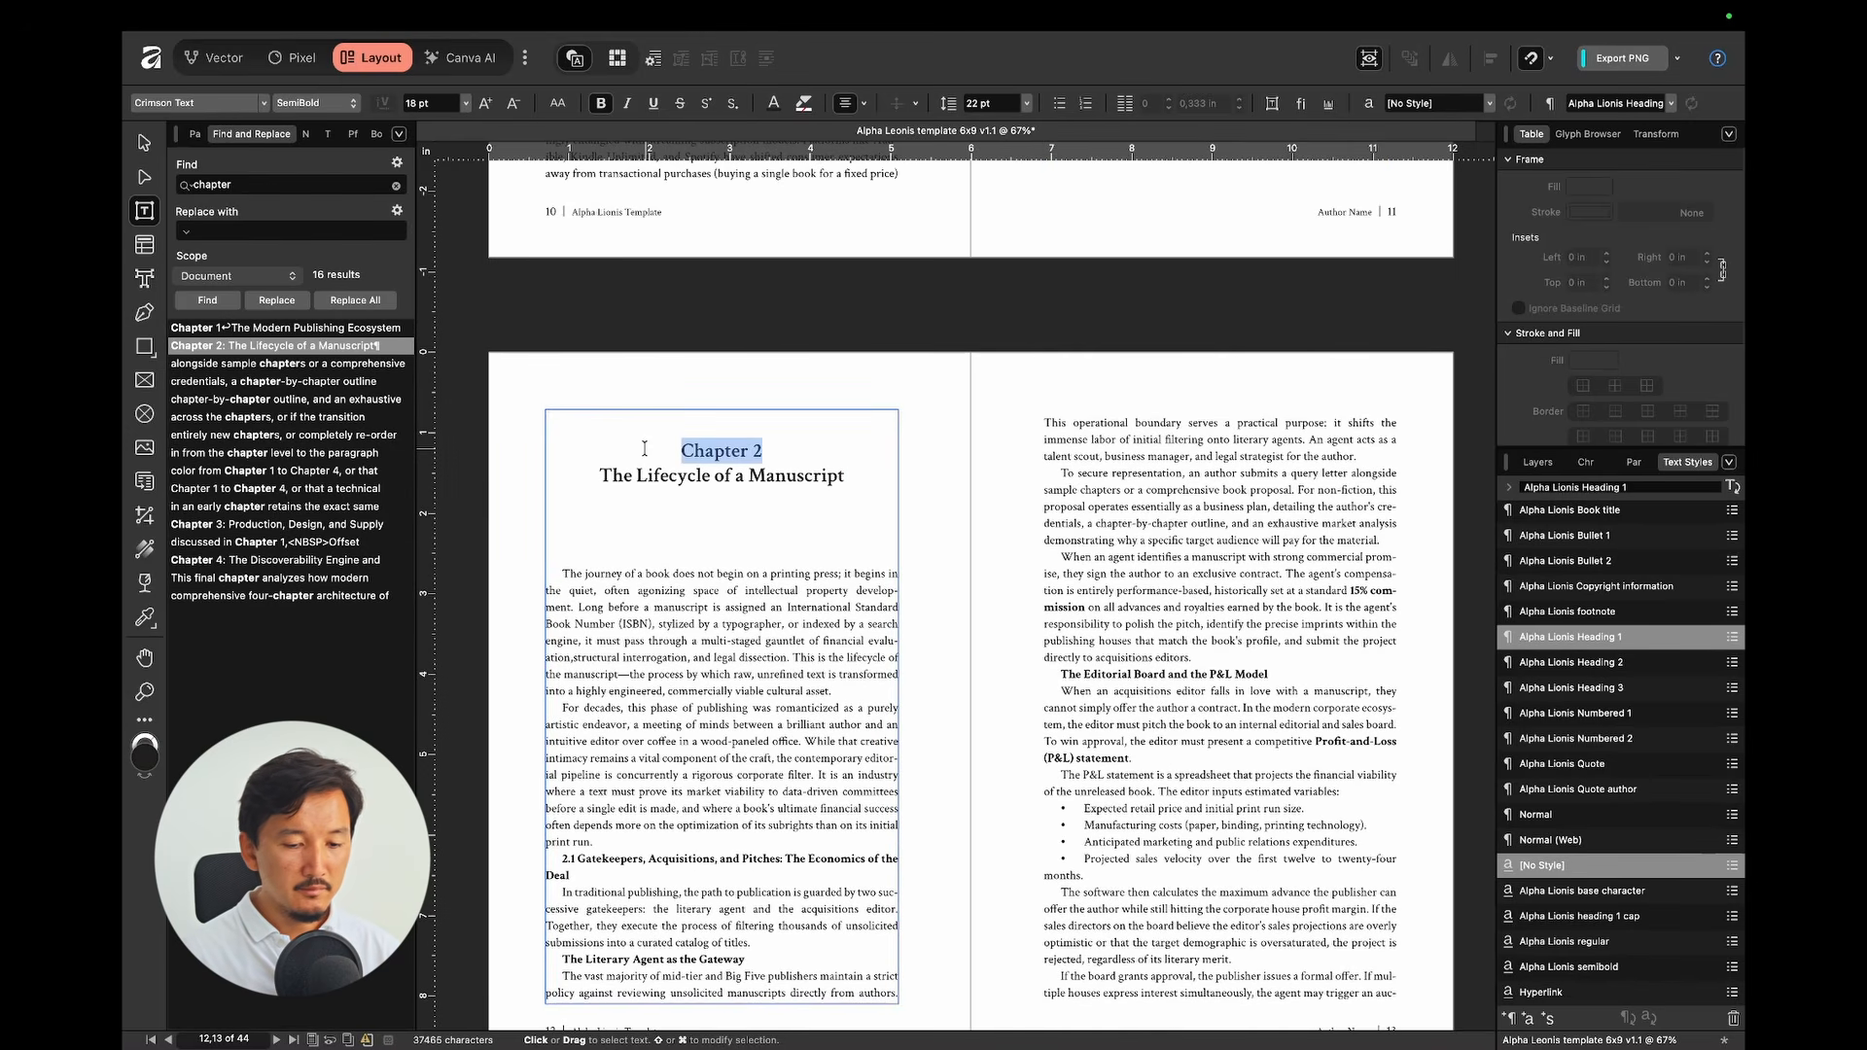
{"action": "left_click", "coordinate": [1638, 916]}
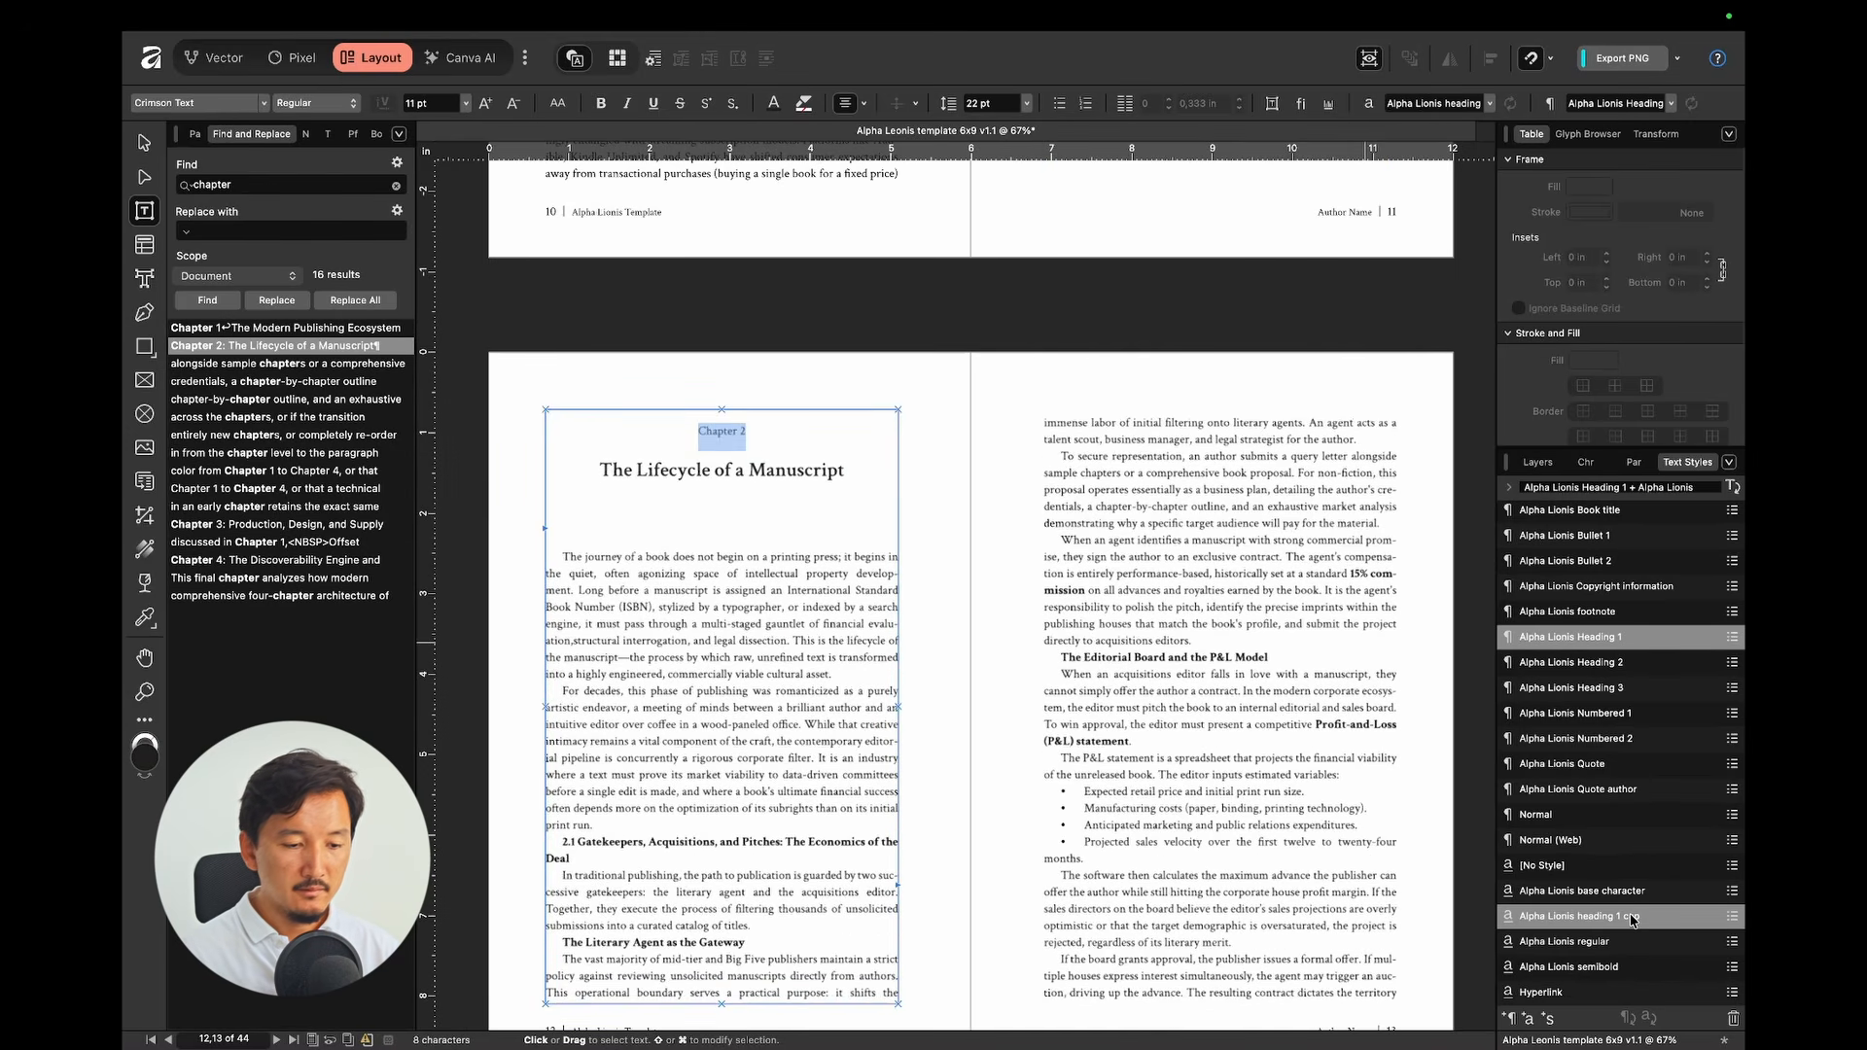
{"action": "key", "text": "Escape"}
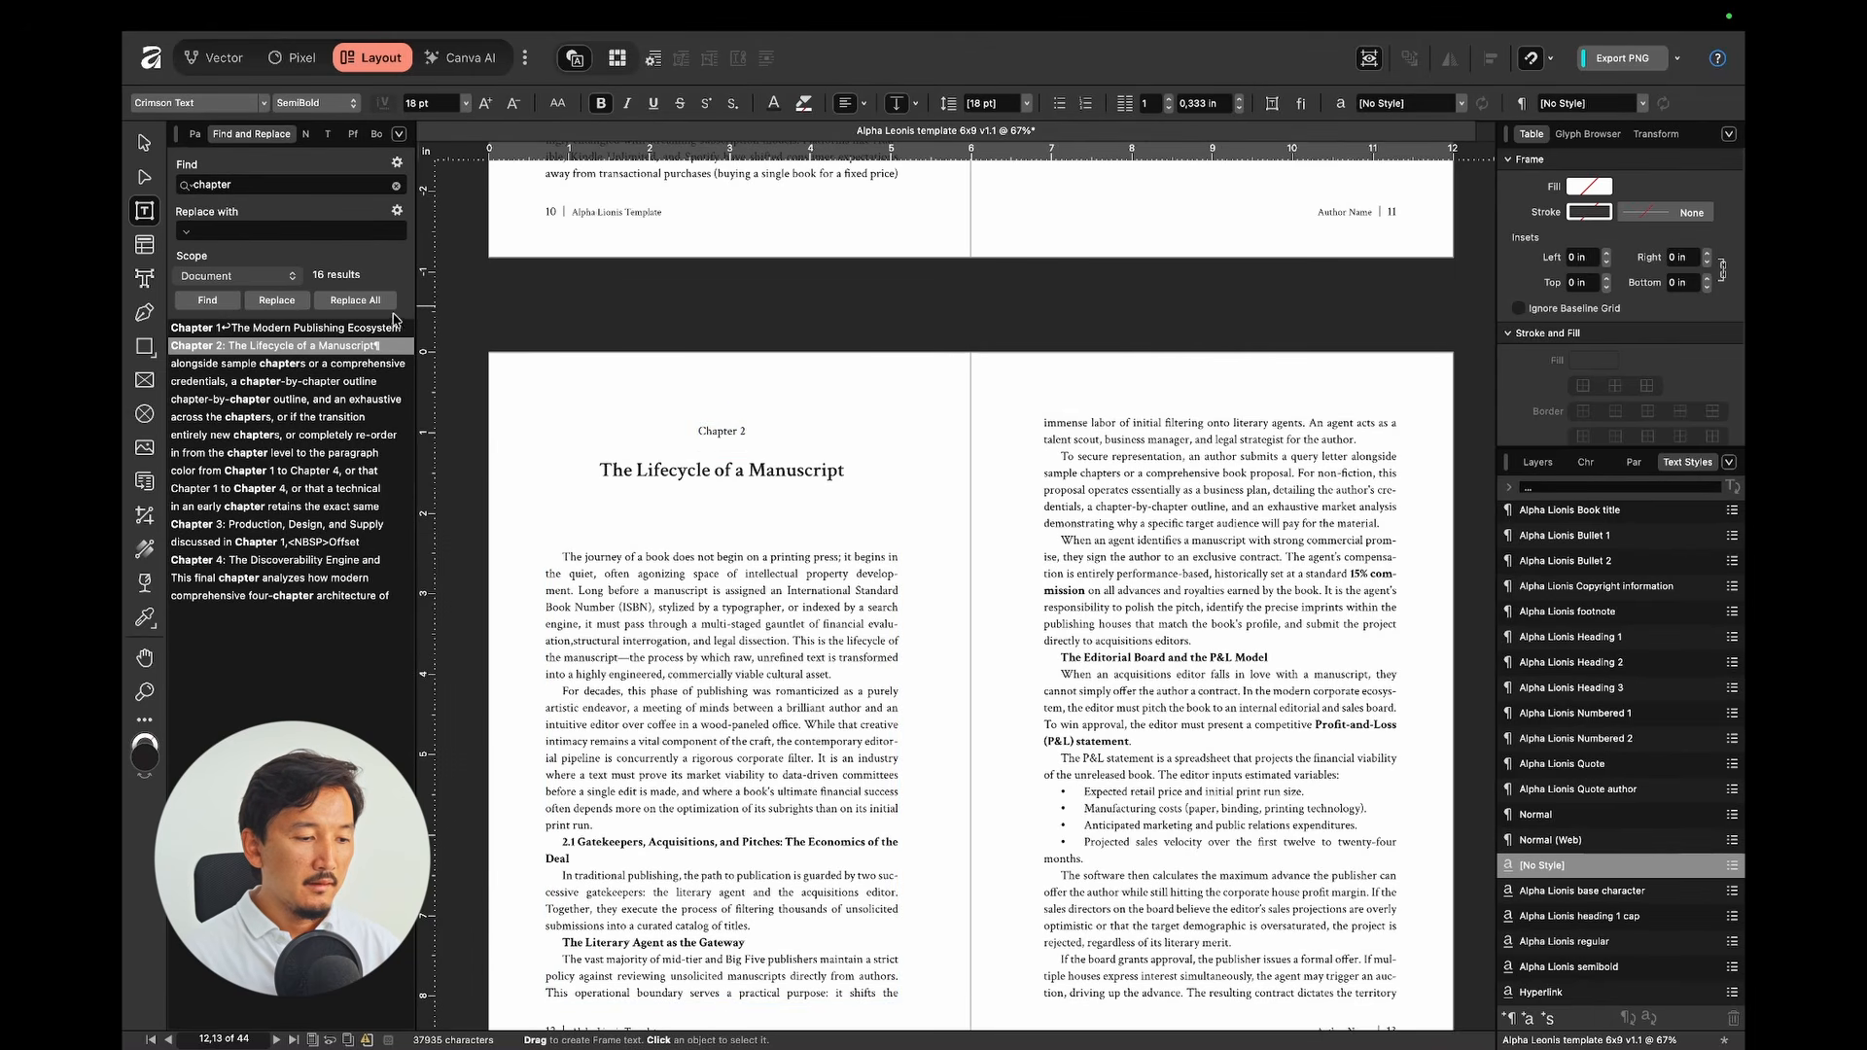
{"action": "left_click", "coordinate": [380, 330]}
Step: Apply Alpha Lionis Heading 2 to the 1.1 Architecture of the Industry heading
{"action": "scroll", "coordinate": [1167, 530], "scroll_direction": "up", "scroll_amount": 3}
{"action": "scroll", "coordinate": [1167, 530], "scroll_direction": "down", "scroll_amount": 3}
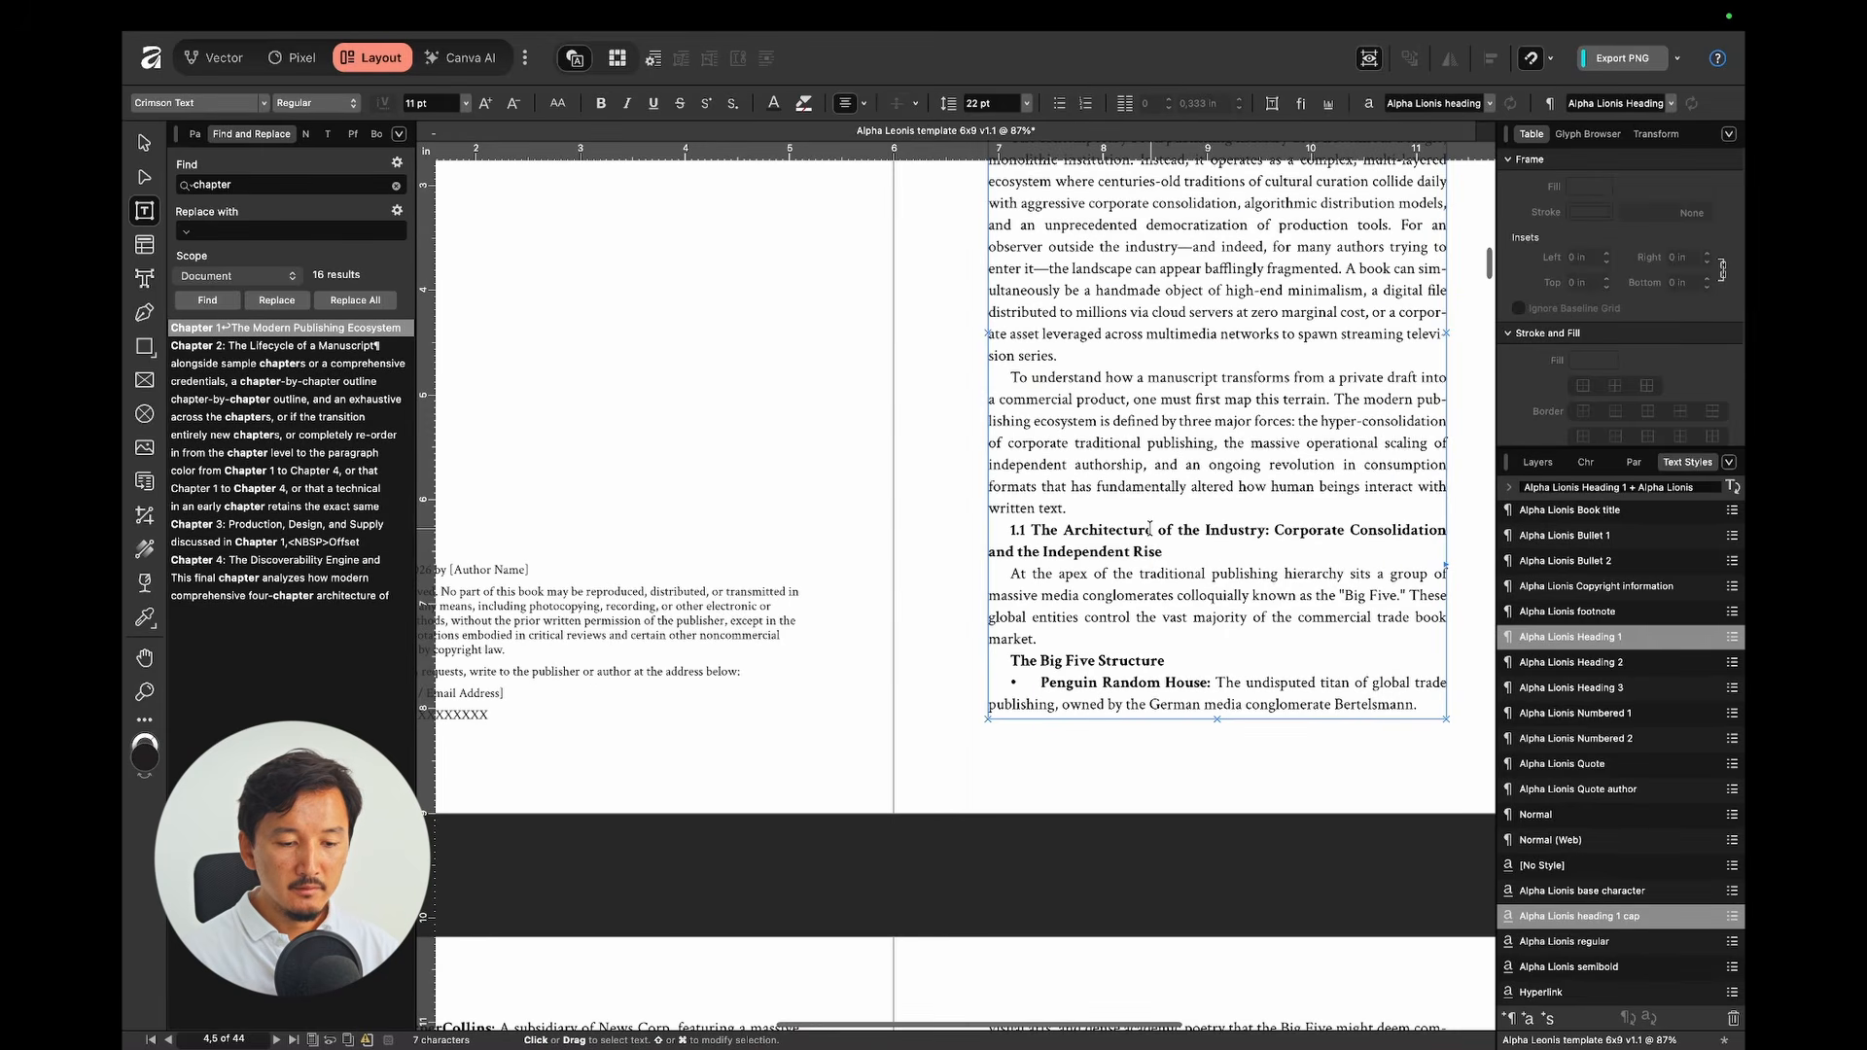
{"action": "left_click", "coordinate": [1150, 529]}
{"action": "scroll", "coordinate": [1151, 529], "scroll_direction": "right", "scroll_amount": 2}
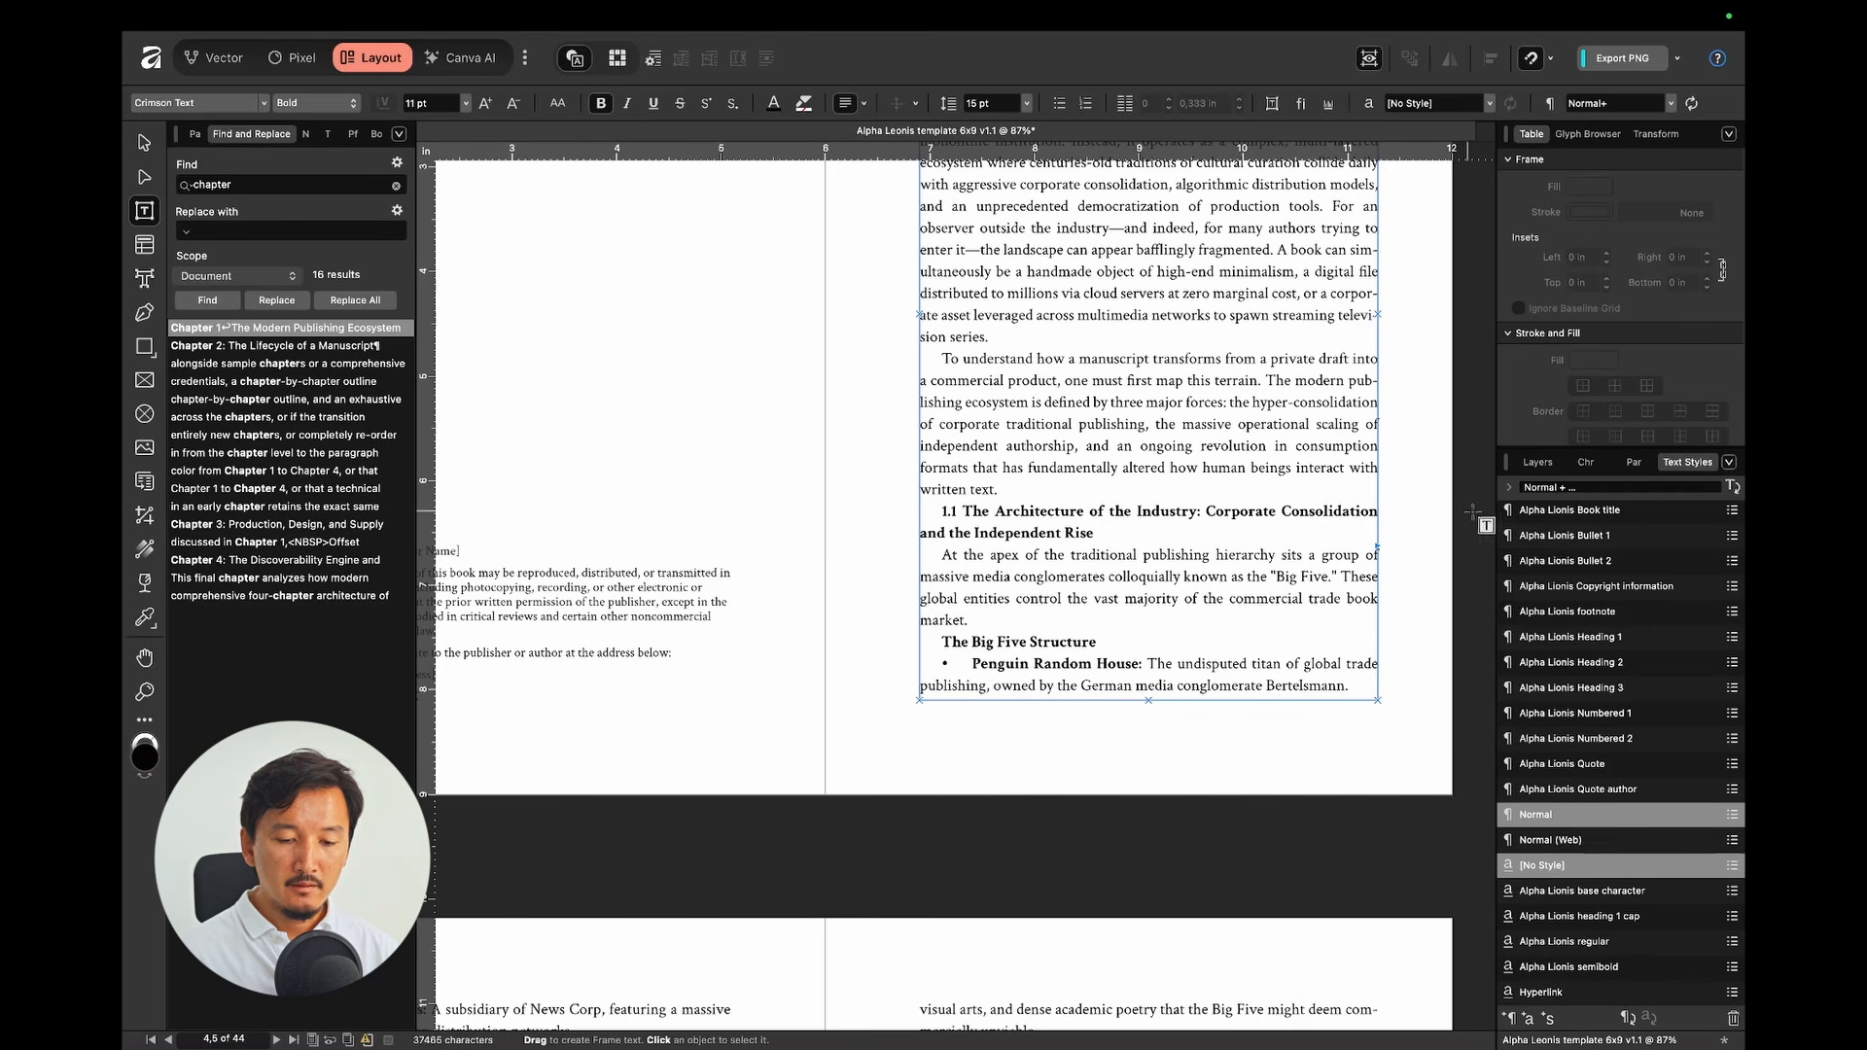
{"action": "left_click", "coordinate": [1587, 665]}
Step: Apply Alpha Lionis Heading 3 to 'The Big Five Structure'
{"action": "scroll", "coordinate": [1251, 606], "scroll_direction": "down", "scroll_amount": 3}
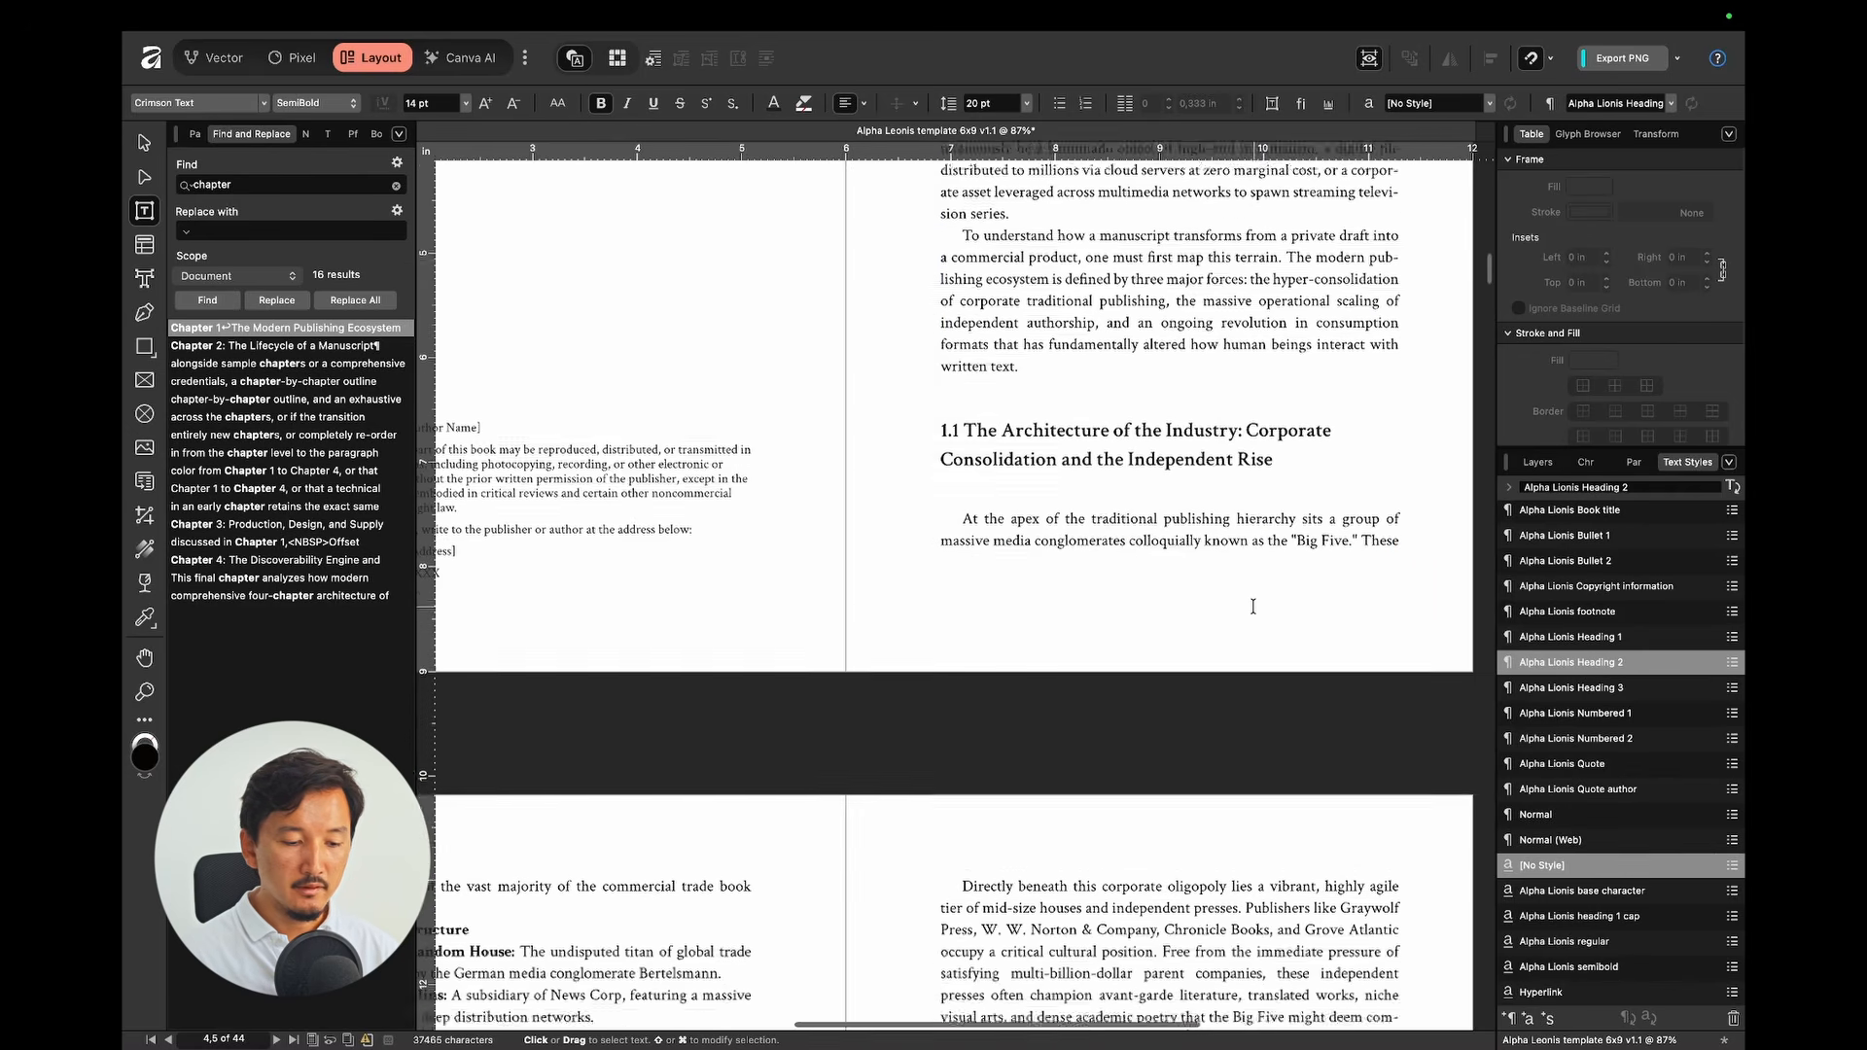
{"action": "scroll", "coordinate": [1267, 616], "scroll_direction": "down", "scroll_amount": 3}
{"action": "scroll", "coordinate": [1267, 617], "scroll_direction": "down", "scroll_amount": 5}
{"action": "scroll", "coordinate": [1267, 616], "scroll_direction": "left", "scroll_amount": 2}
{"action": "left_click", "coordinate": [662, 371]}
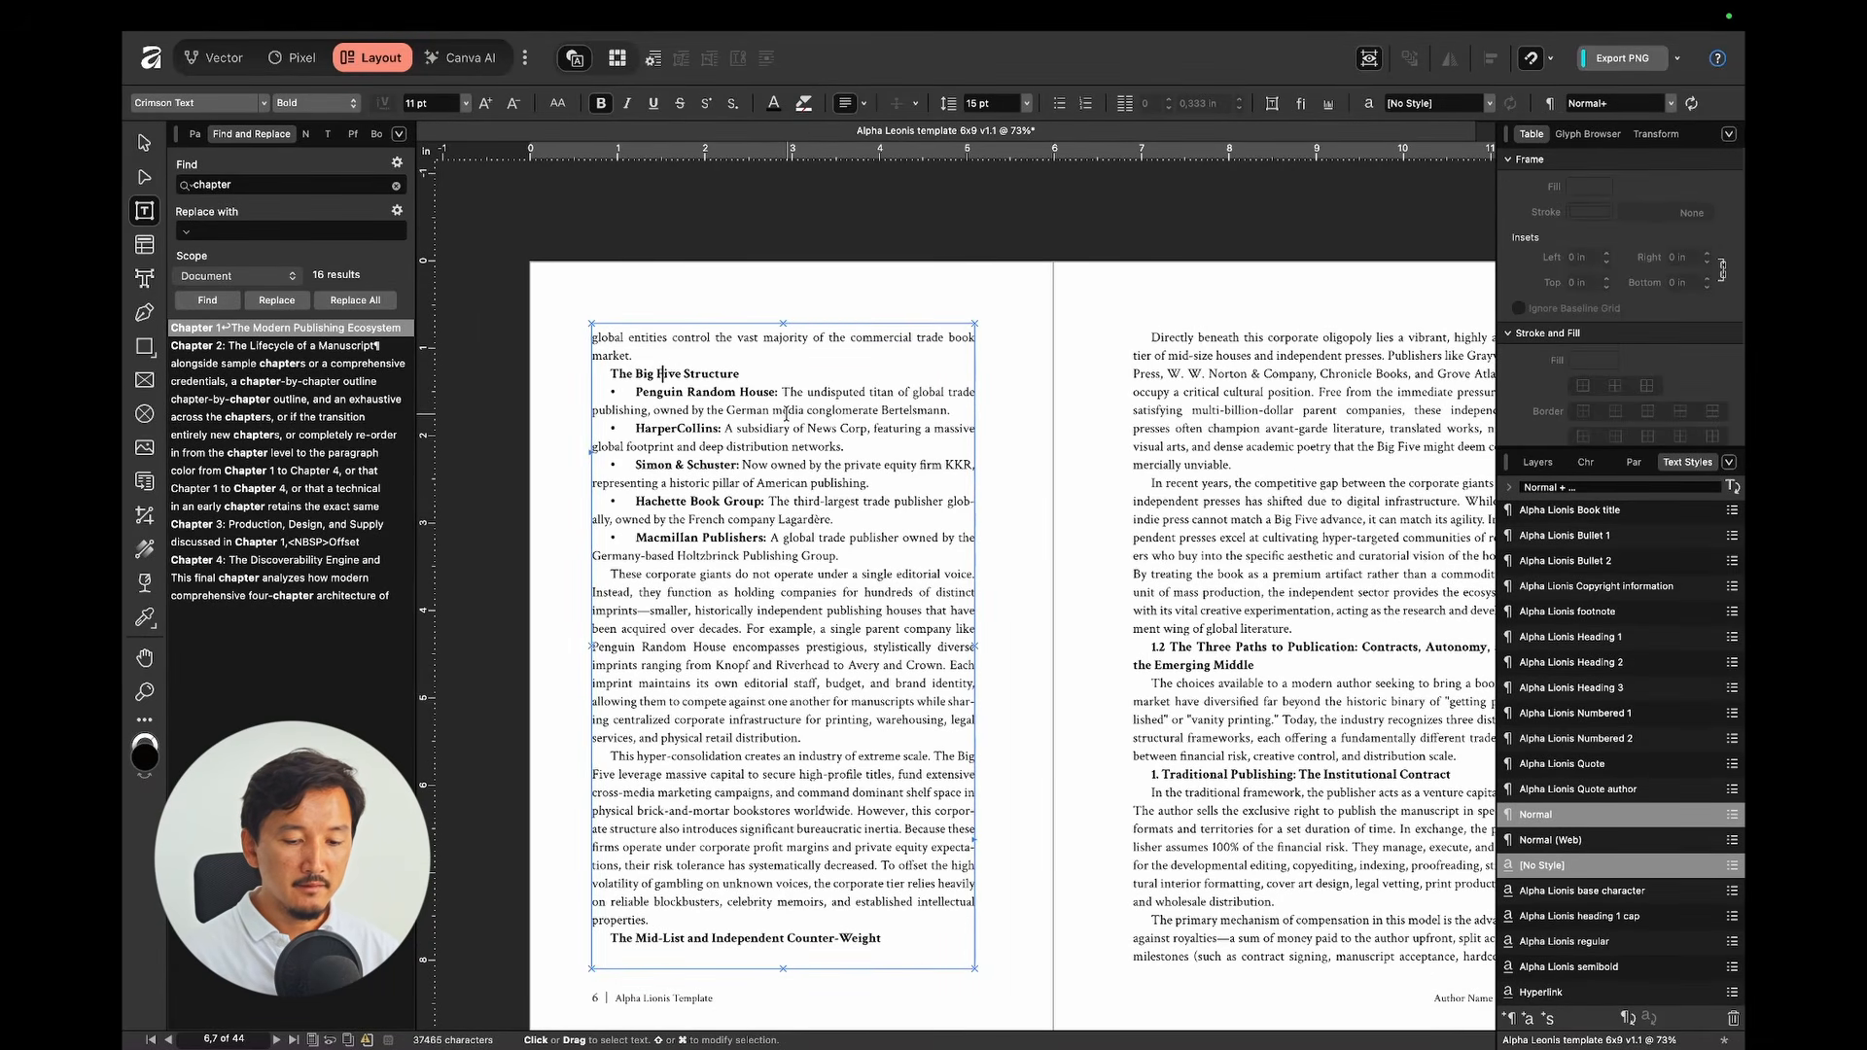
{"action": "left_click", "coordinate": [1609, 687]}
{"action": "left_click_drag", "start_coordinate": [684, 464], "coordinate": [737, 600]}
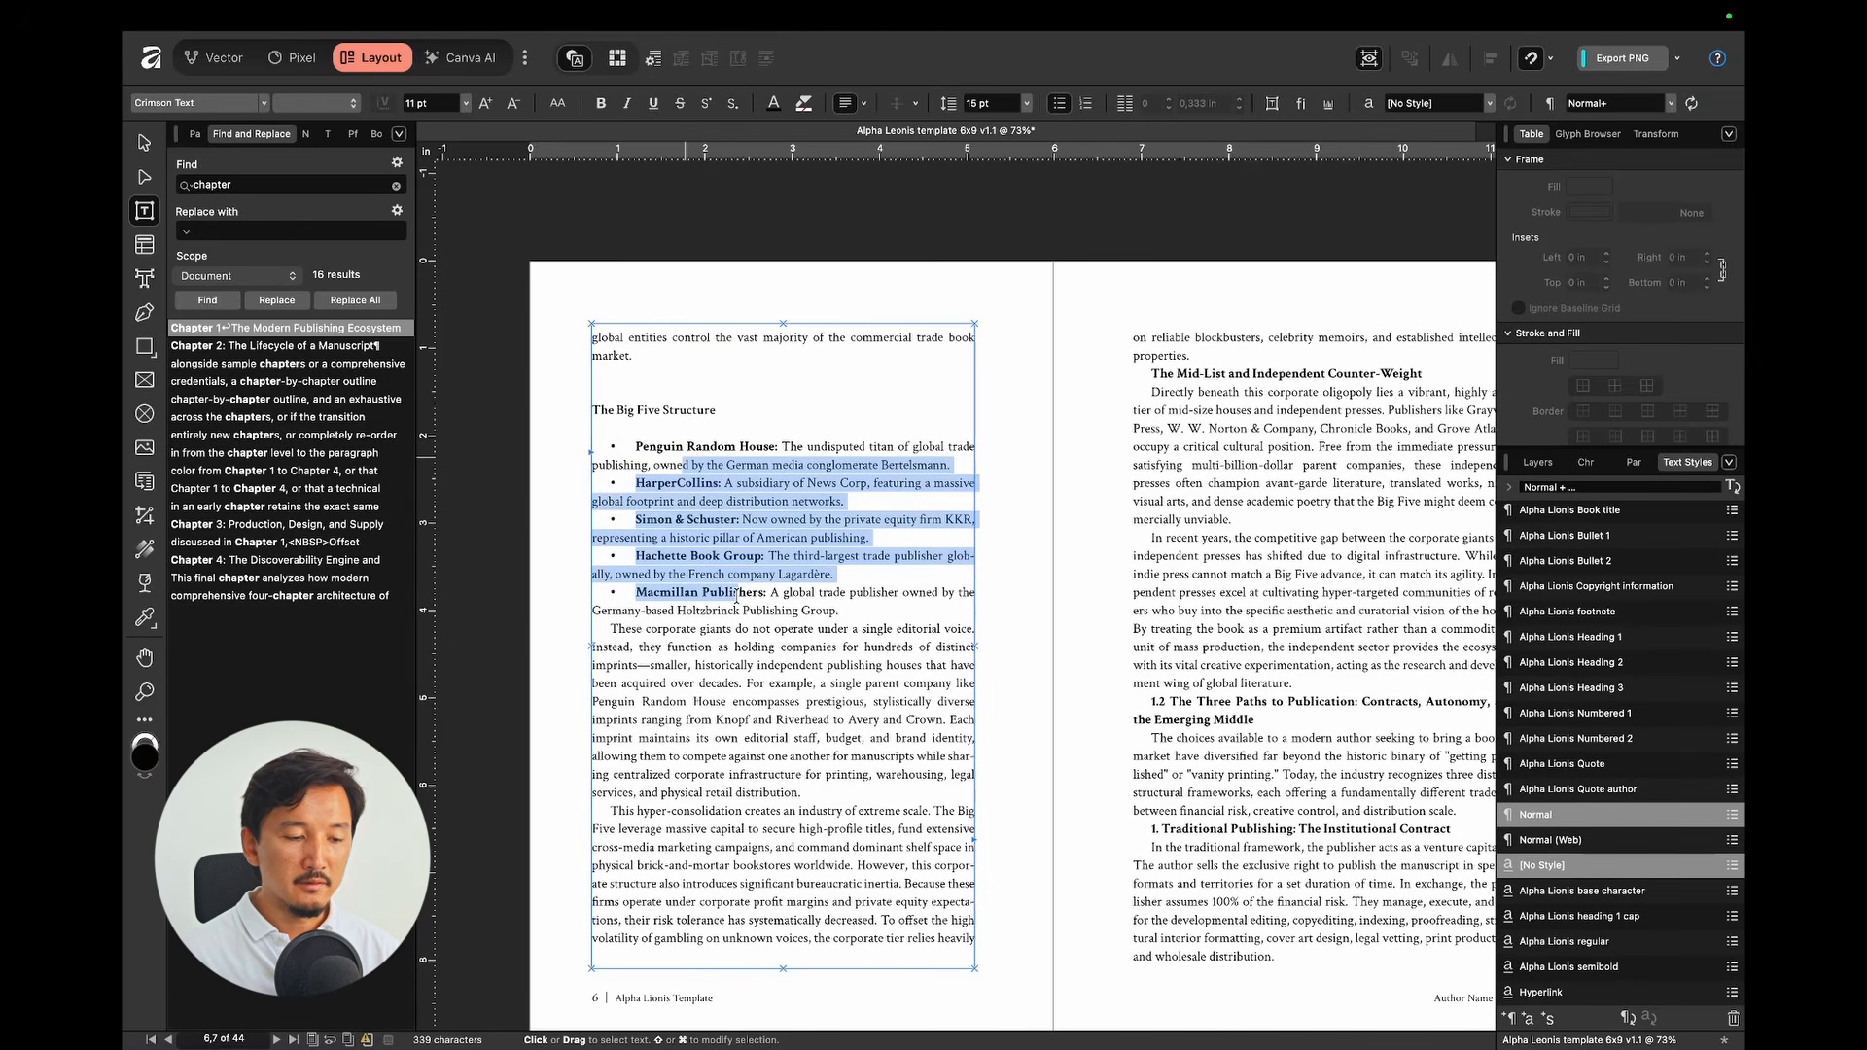
{"action": "scroll", "coordinate": [736, 597], "scroll_direction": "up", "scroll_amount": 3}
Step: Apply Alpha Lionis Bullet 1 to the five publisher paragraphs
{"action": "left_click", "coordinate": [1113, 555]}
{"action": "left_click_drag", "start_coordinate": [605, 400], "coordinate": [741, 595]}
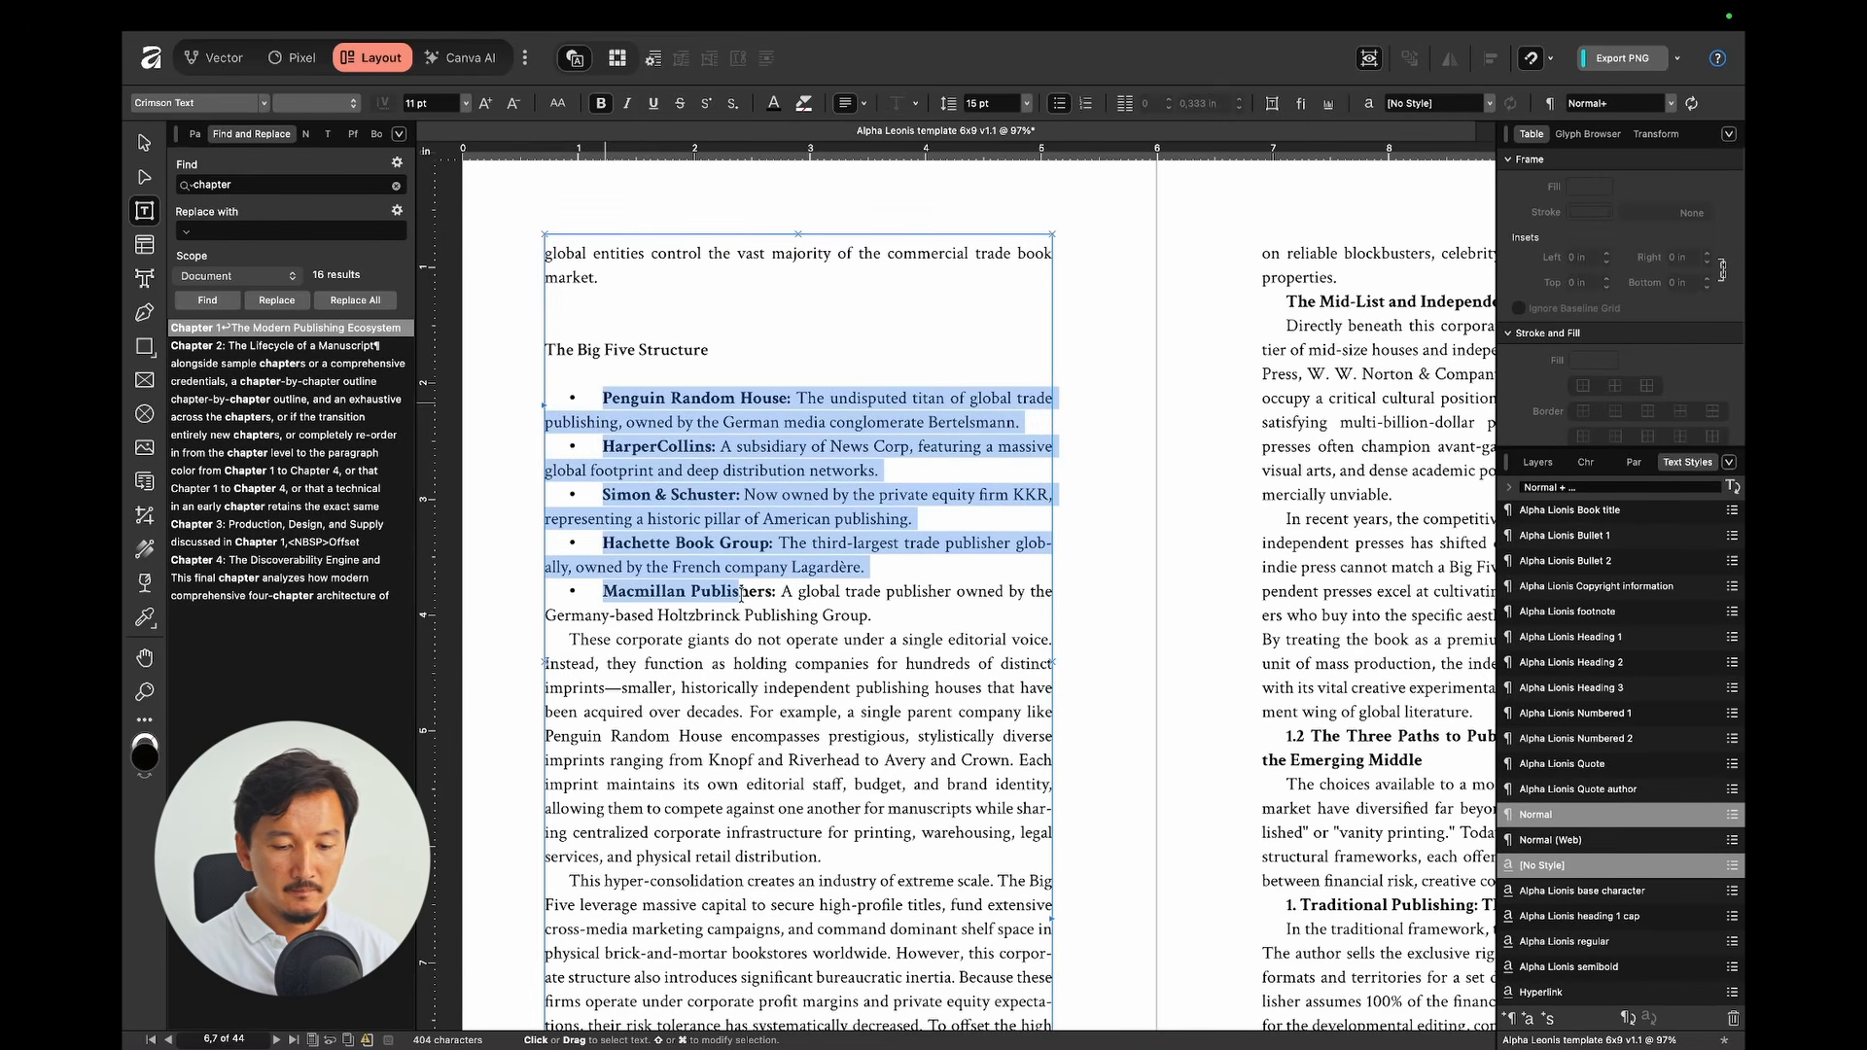
{"action": "scroll", "coordinate": [1550, 694], "scroll_direction": "up", "scroll_amount": 1}
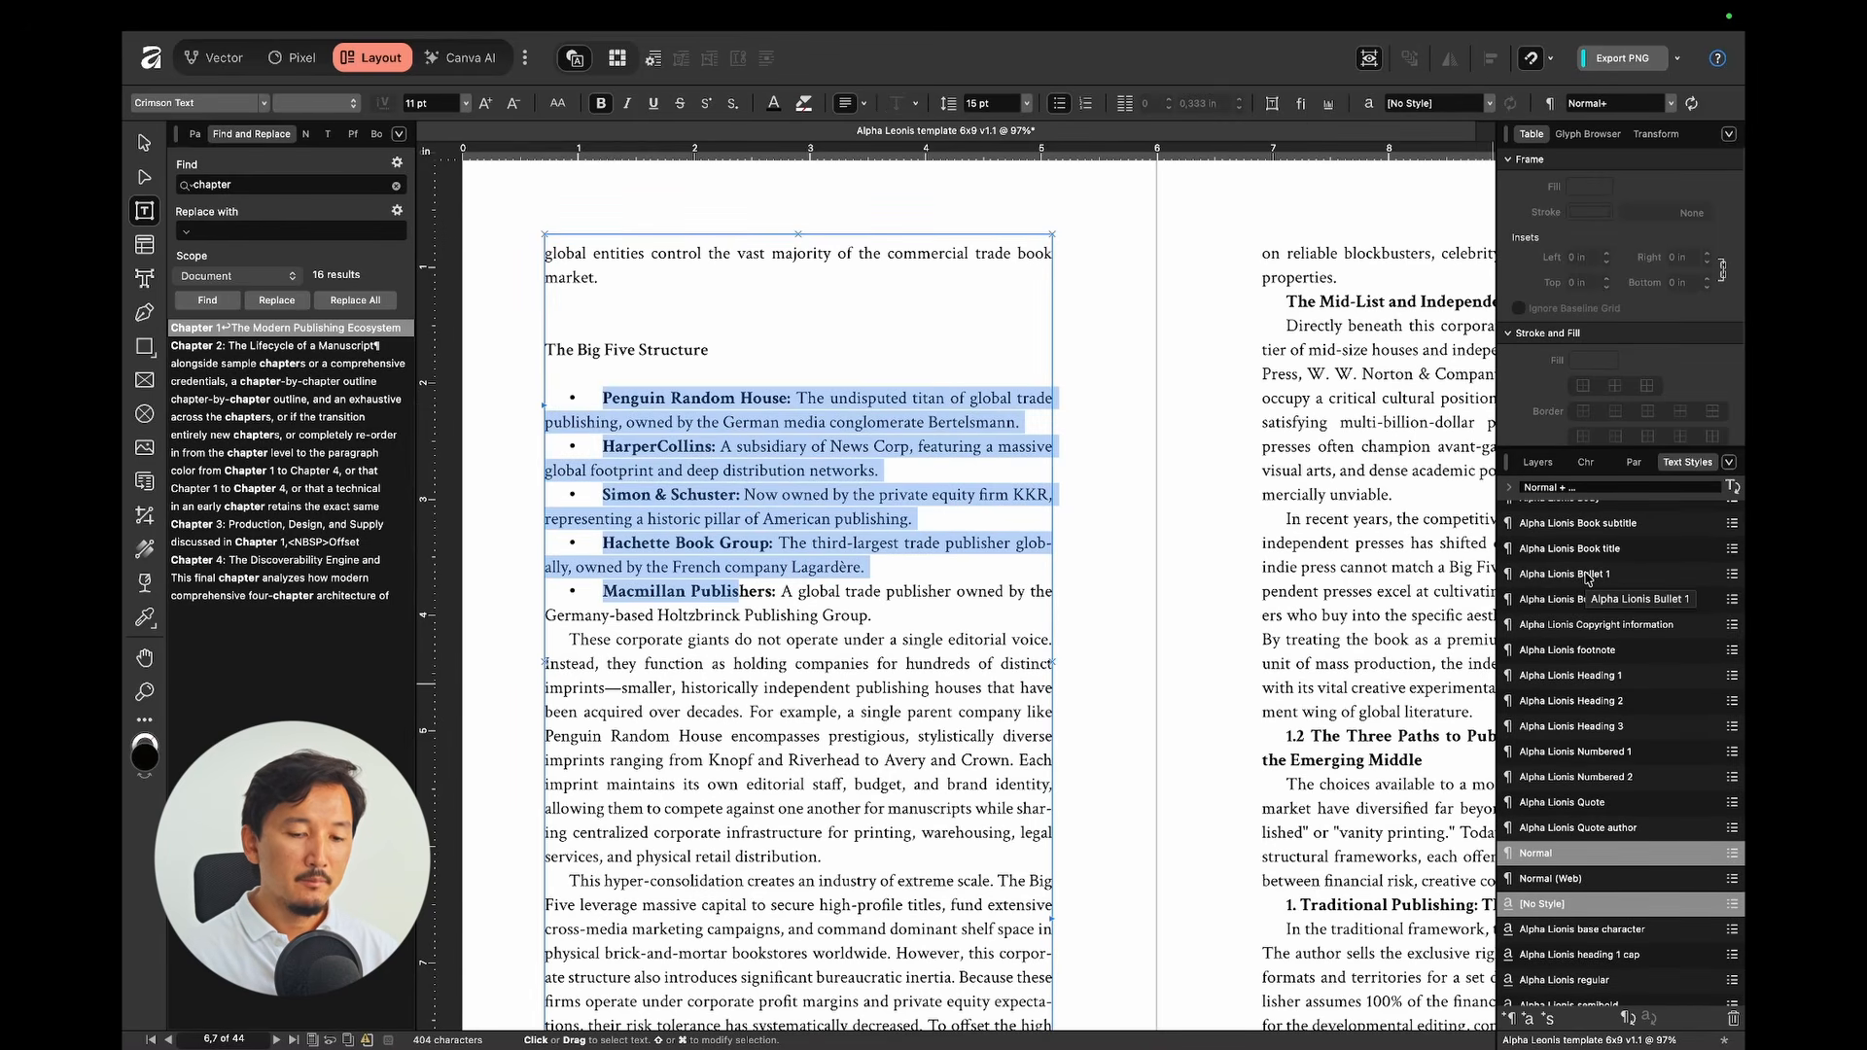
{"action": "left_click", "coordinate": [1588, 575]}
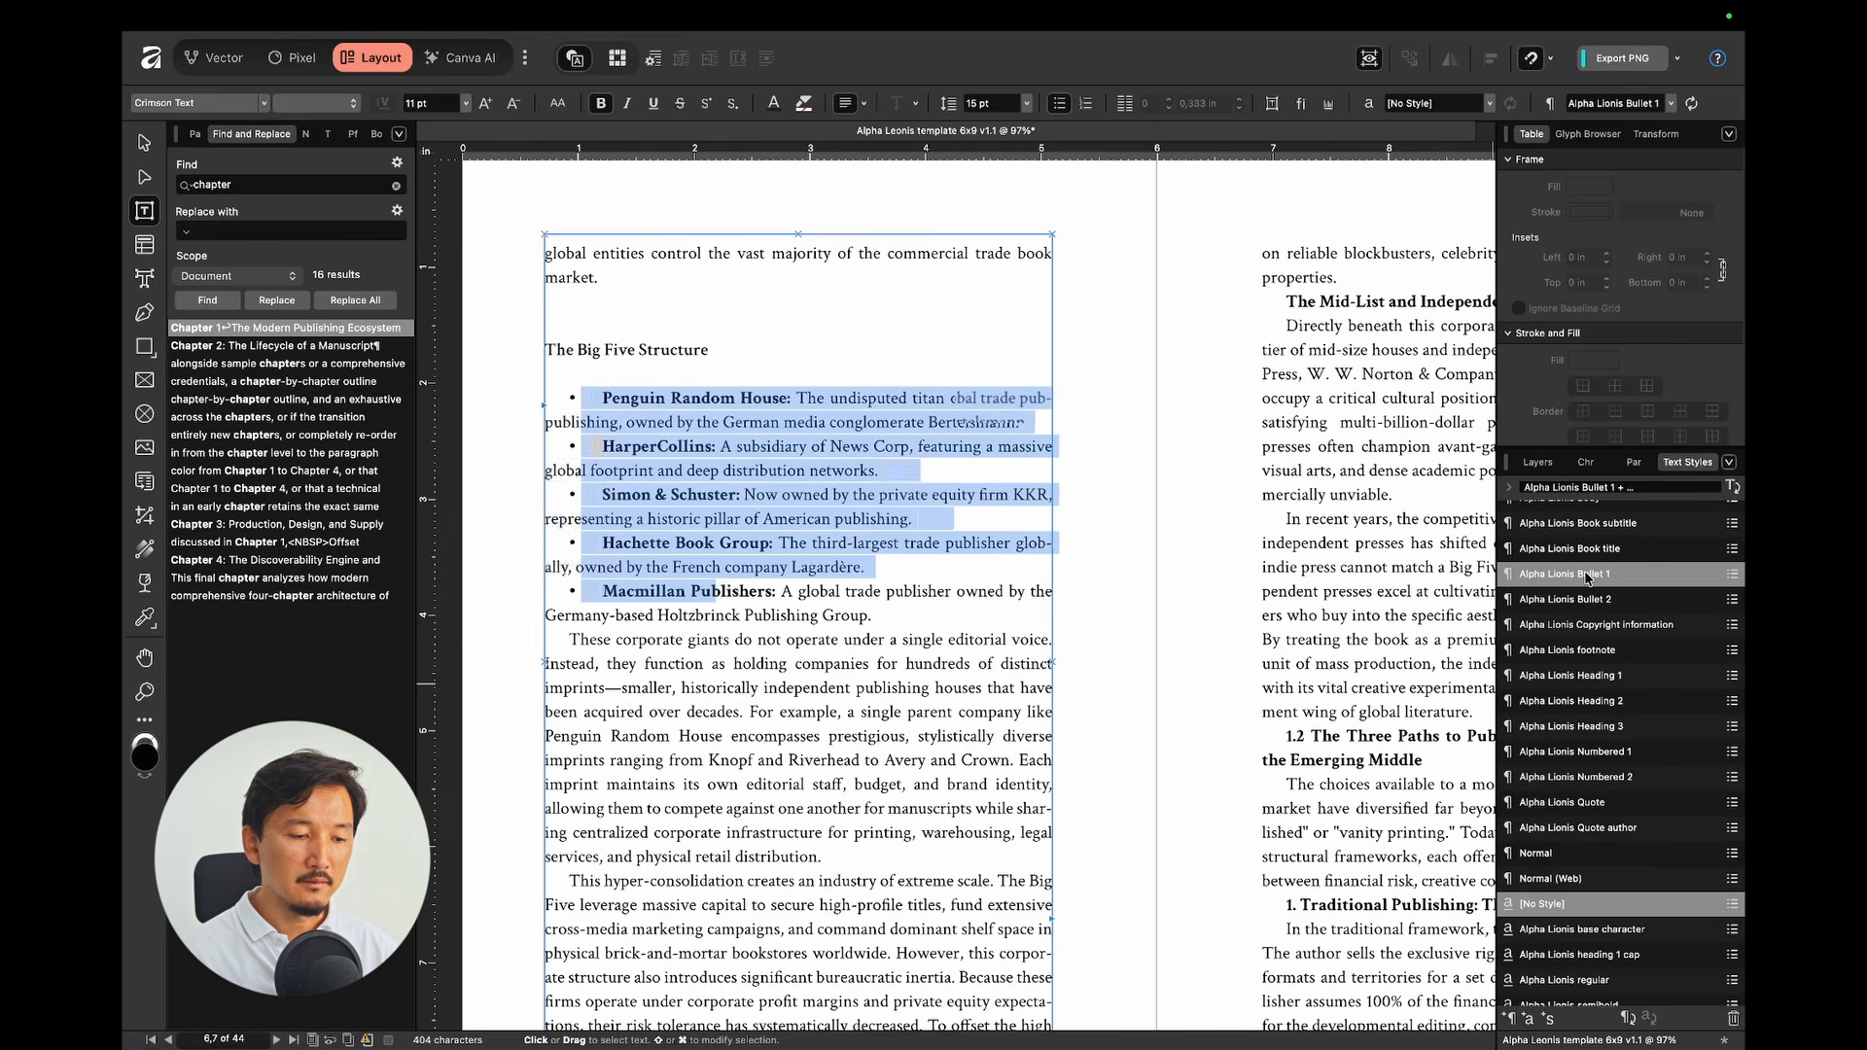
{"action": "left_click", "coordinate": [1118, 463]}
Step: Inspect the company name's character settings and reselect the list from Penguin to Macmillan
{"action": "left_click", "coordinate": [583, 400]}
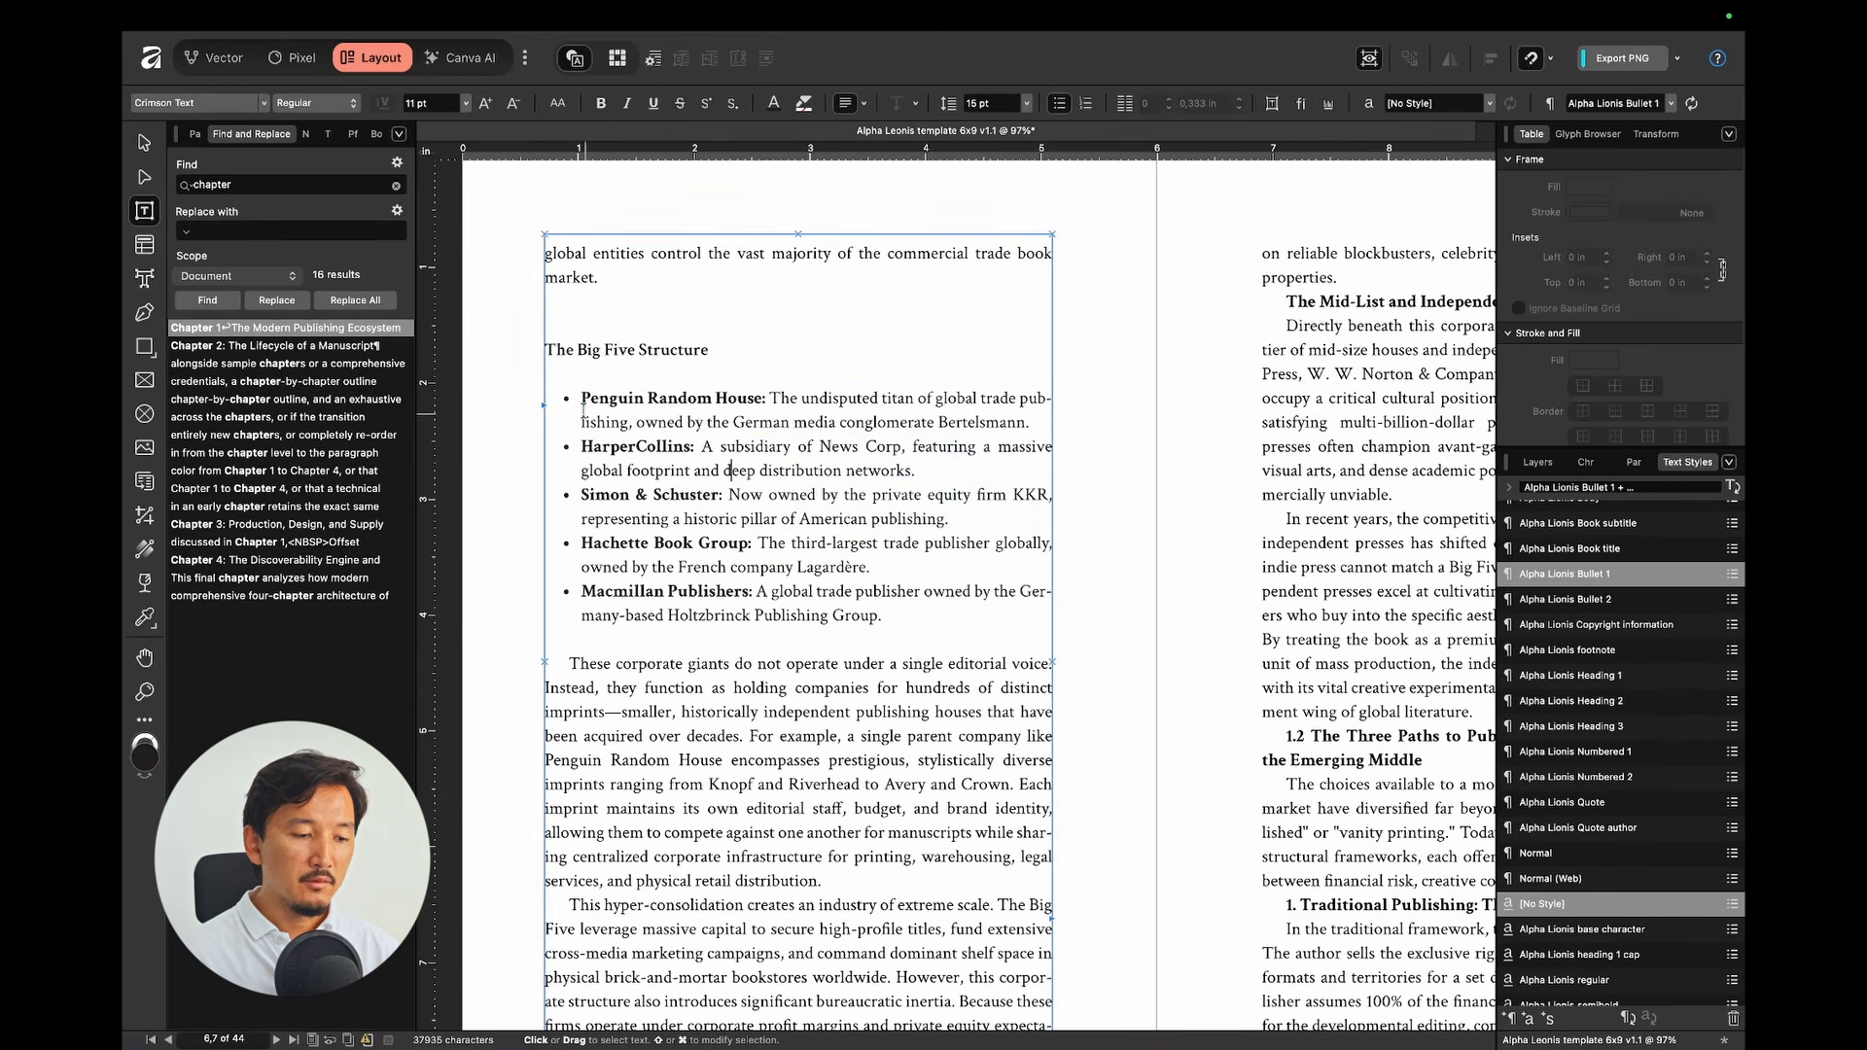
{"action": "left_click_drag", "start_coordinate": [582, 401], "coordinate": [717, 625]}
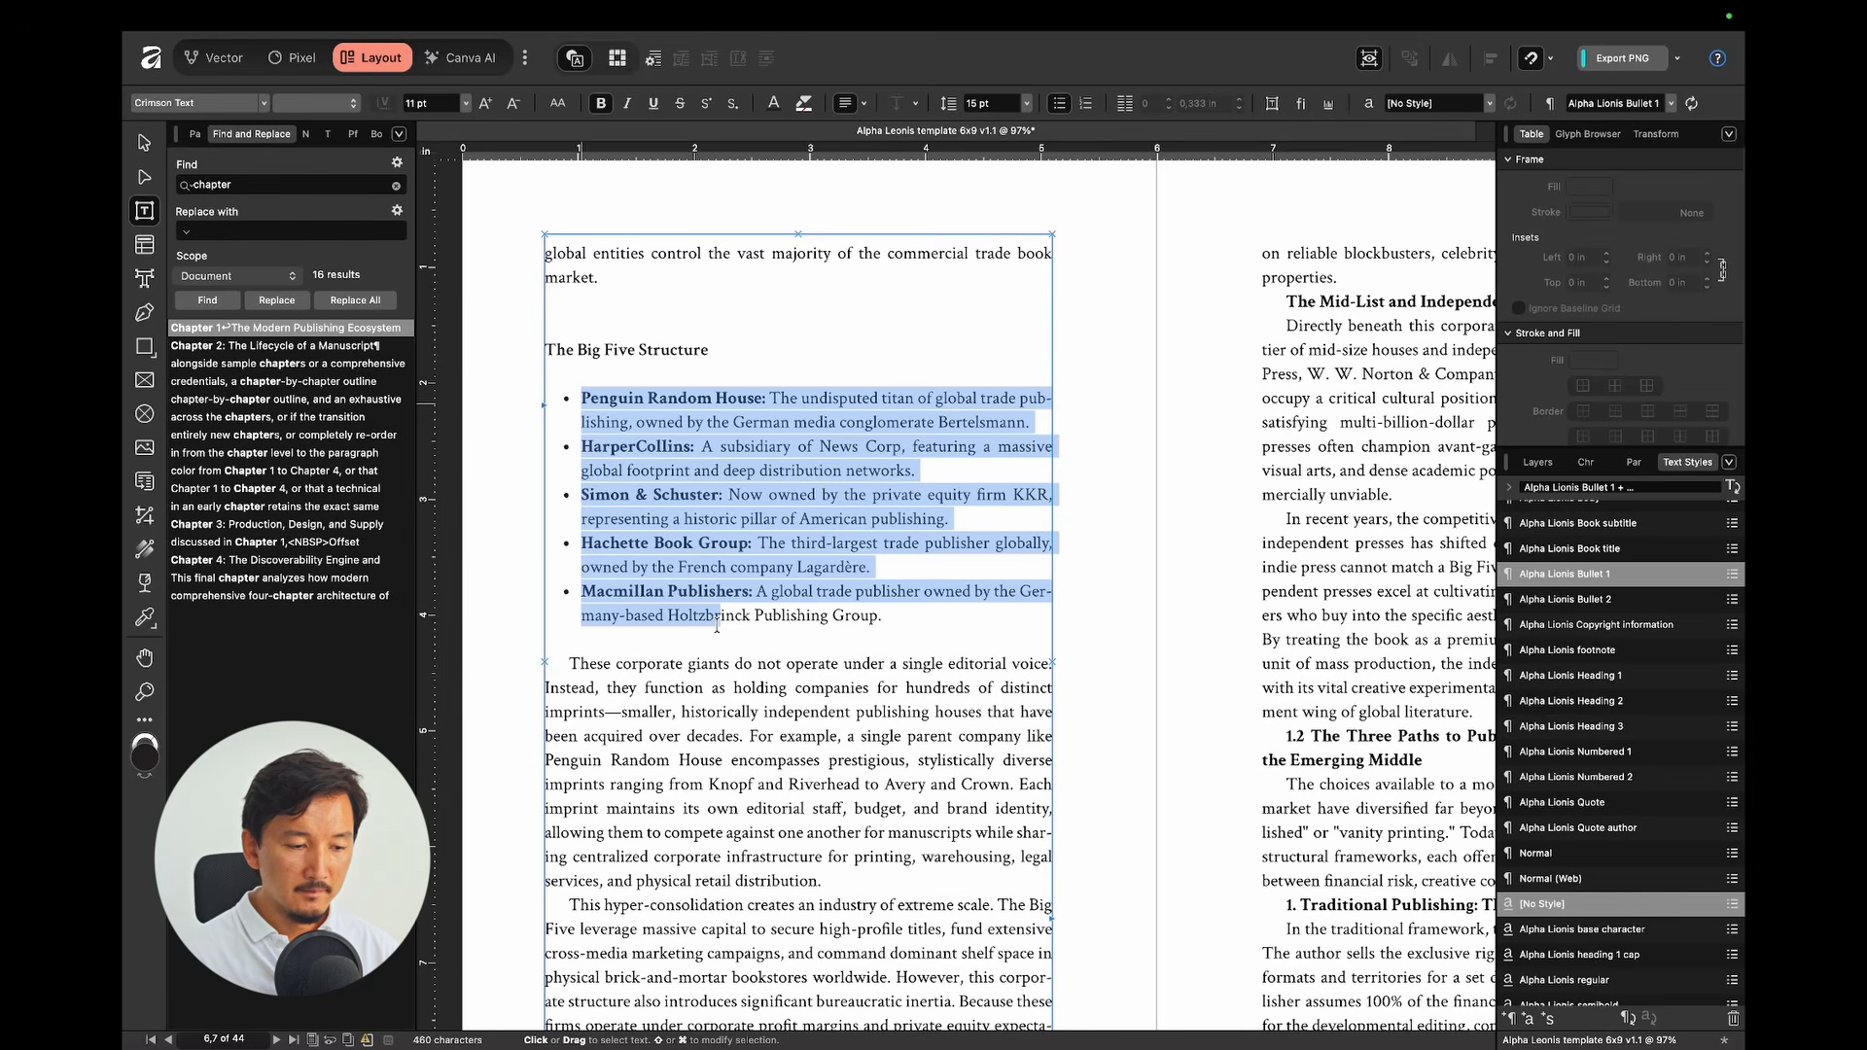
{"action": "left_click", "coordinate": [898, 464]}
{"action": "left_click_drag", "start_coordinate": [616, 397], "coordinate": [737, 397]}
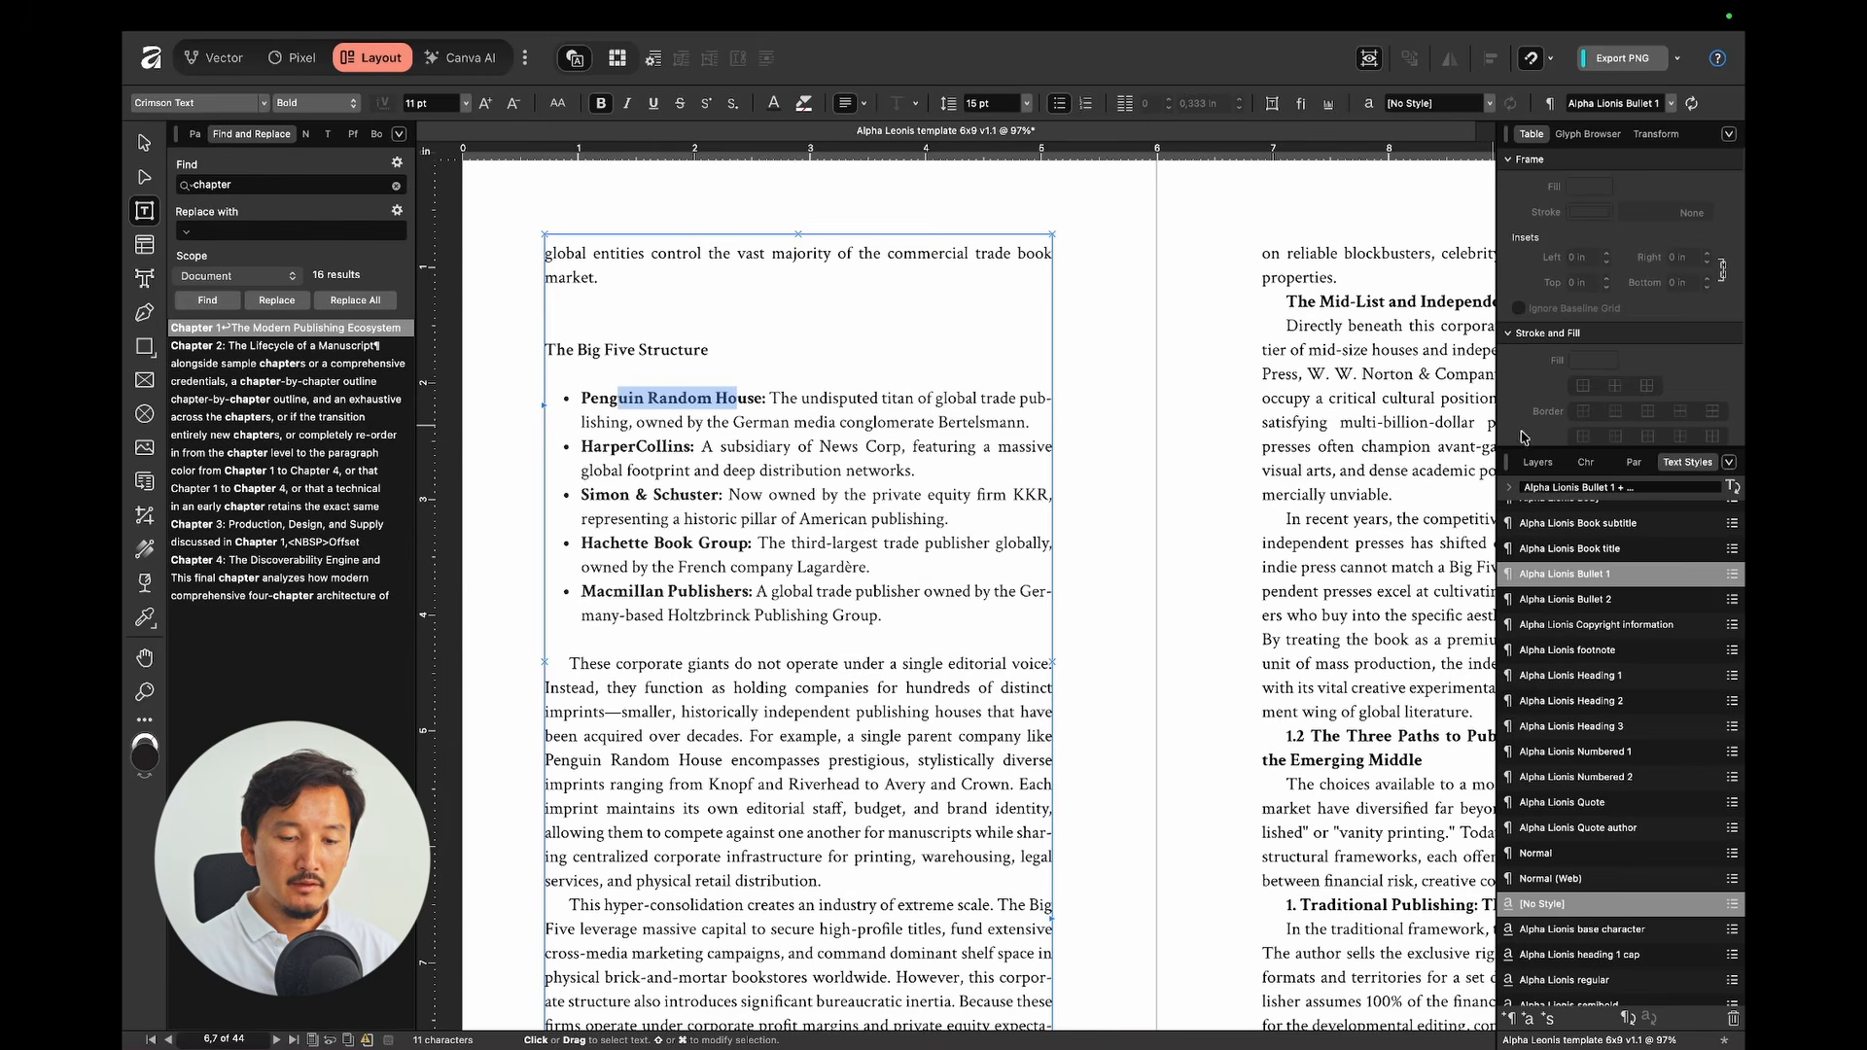
{"action": "left_click", "coordinate": [1589, 465]}
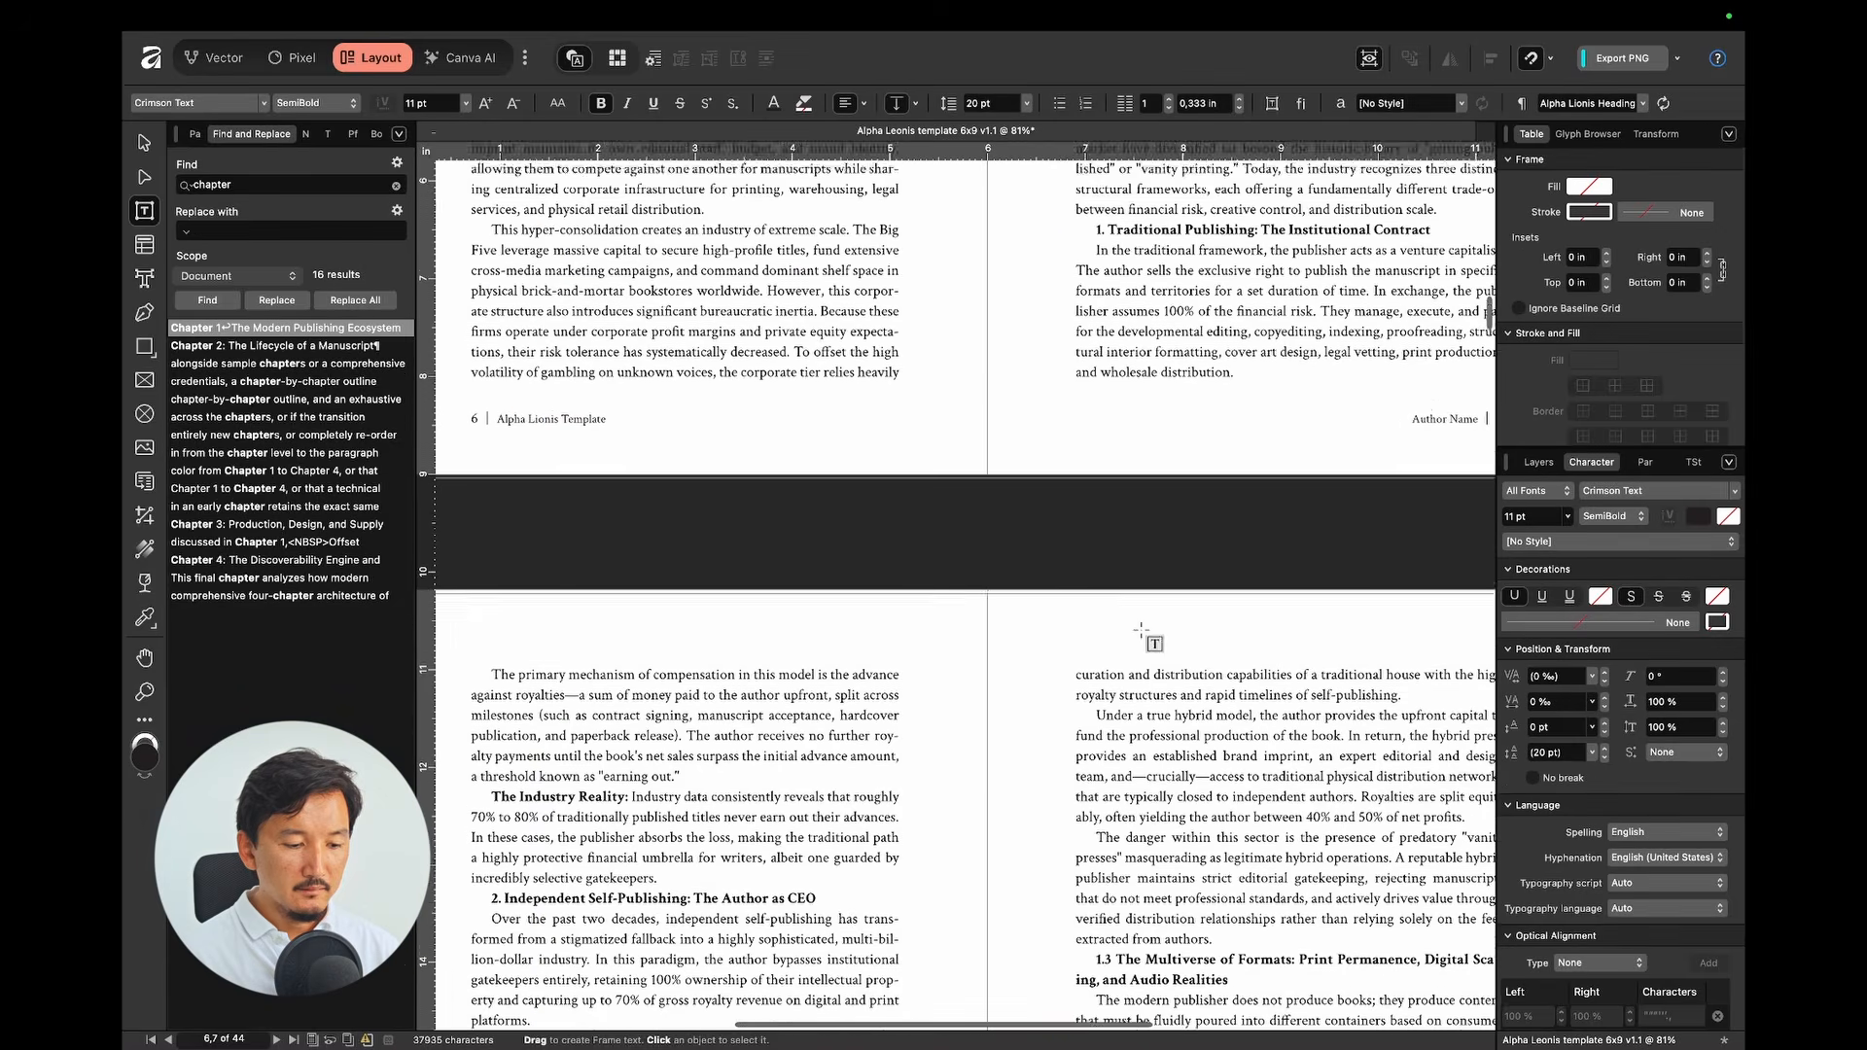
{"action": "scroll", "coordinate": [1151, 642], "scroll_direction": "down", "scroll_amount": 5}
{"action": "scroll", "coordinate": [1142, 630], "scroll_direction": "down", "scroll_amount": 10}
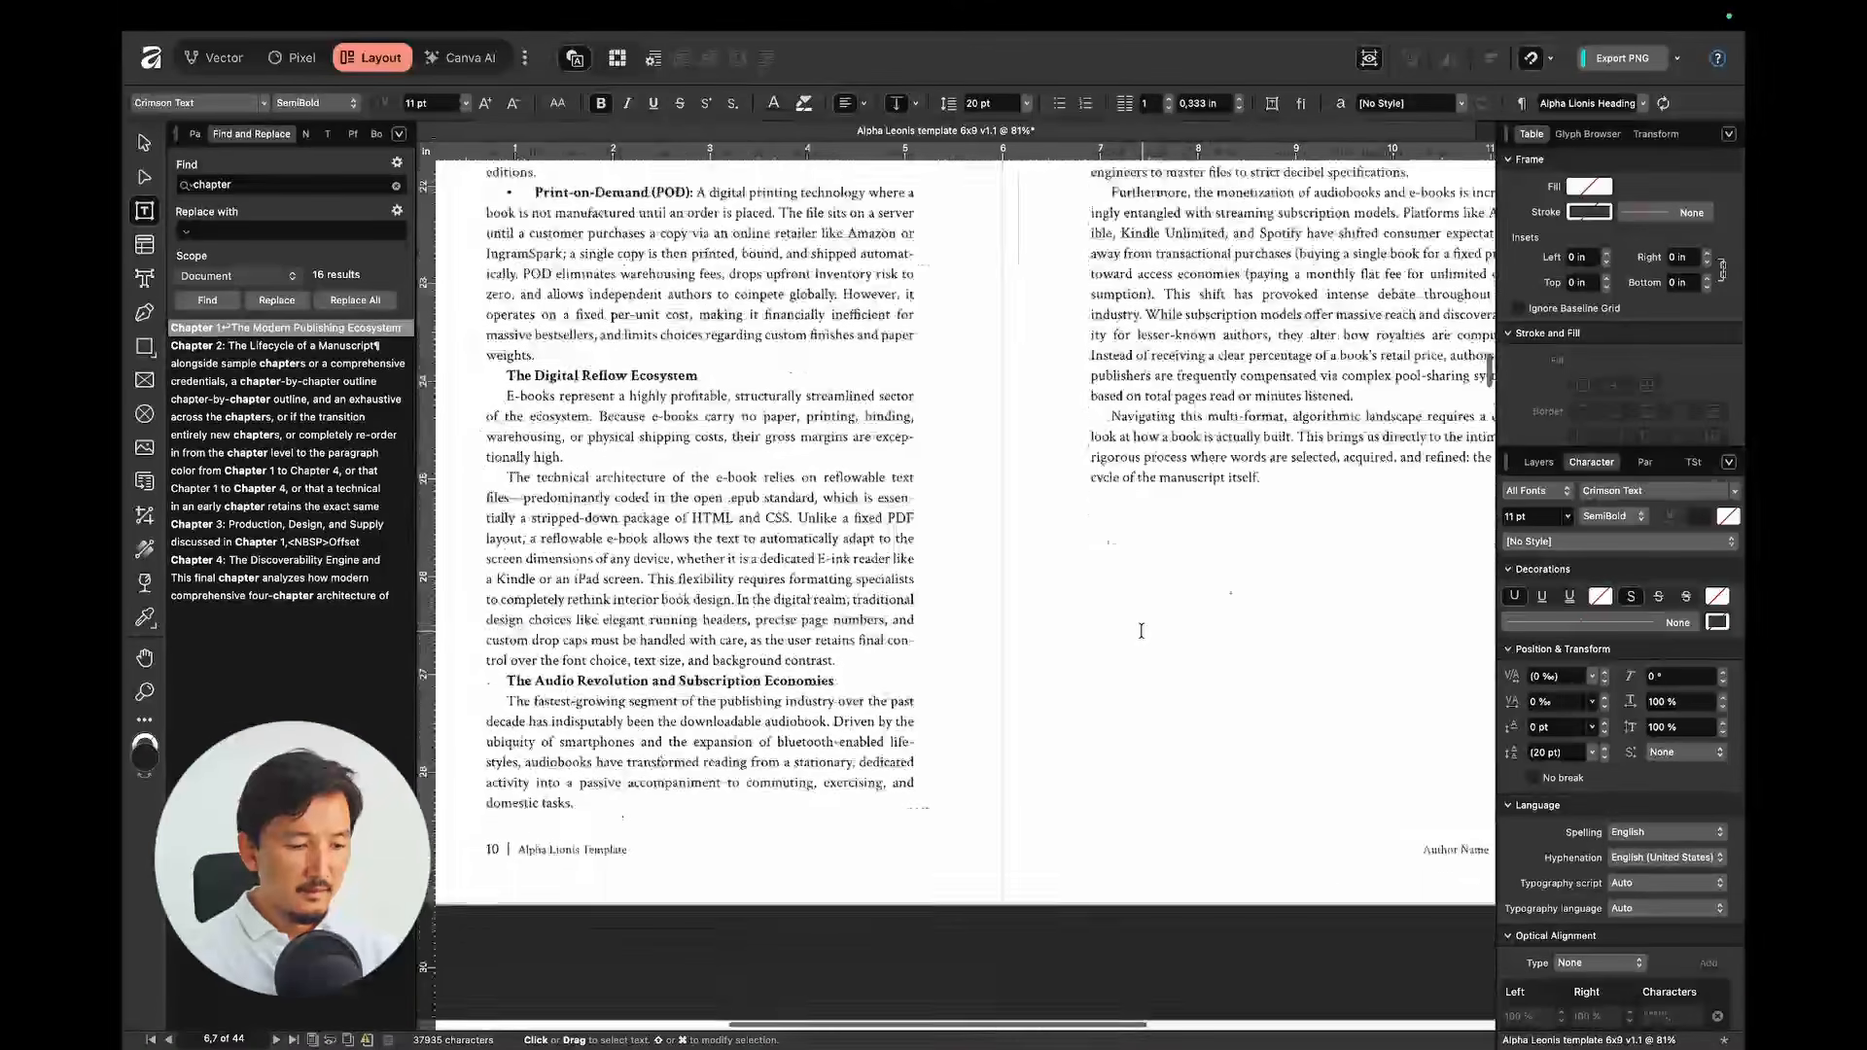
{"action": "scroll", "coordinate": [1142, 630], "scroll_direction": "up", "scroll_amount": 15}
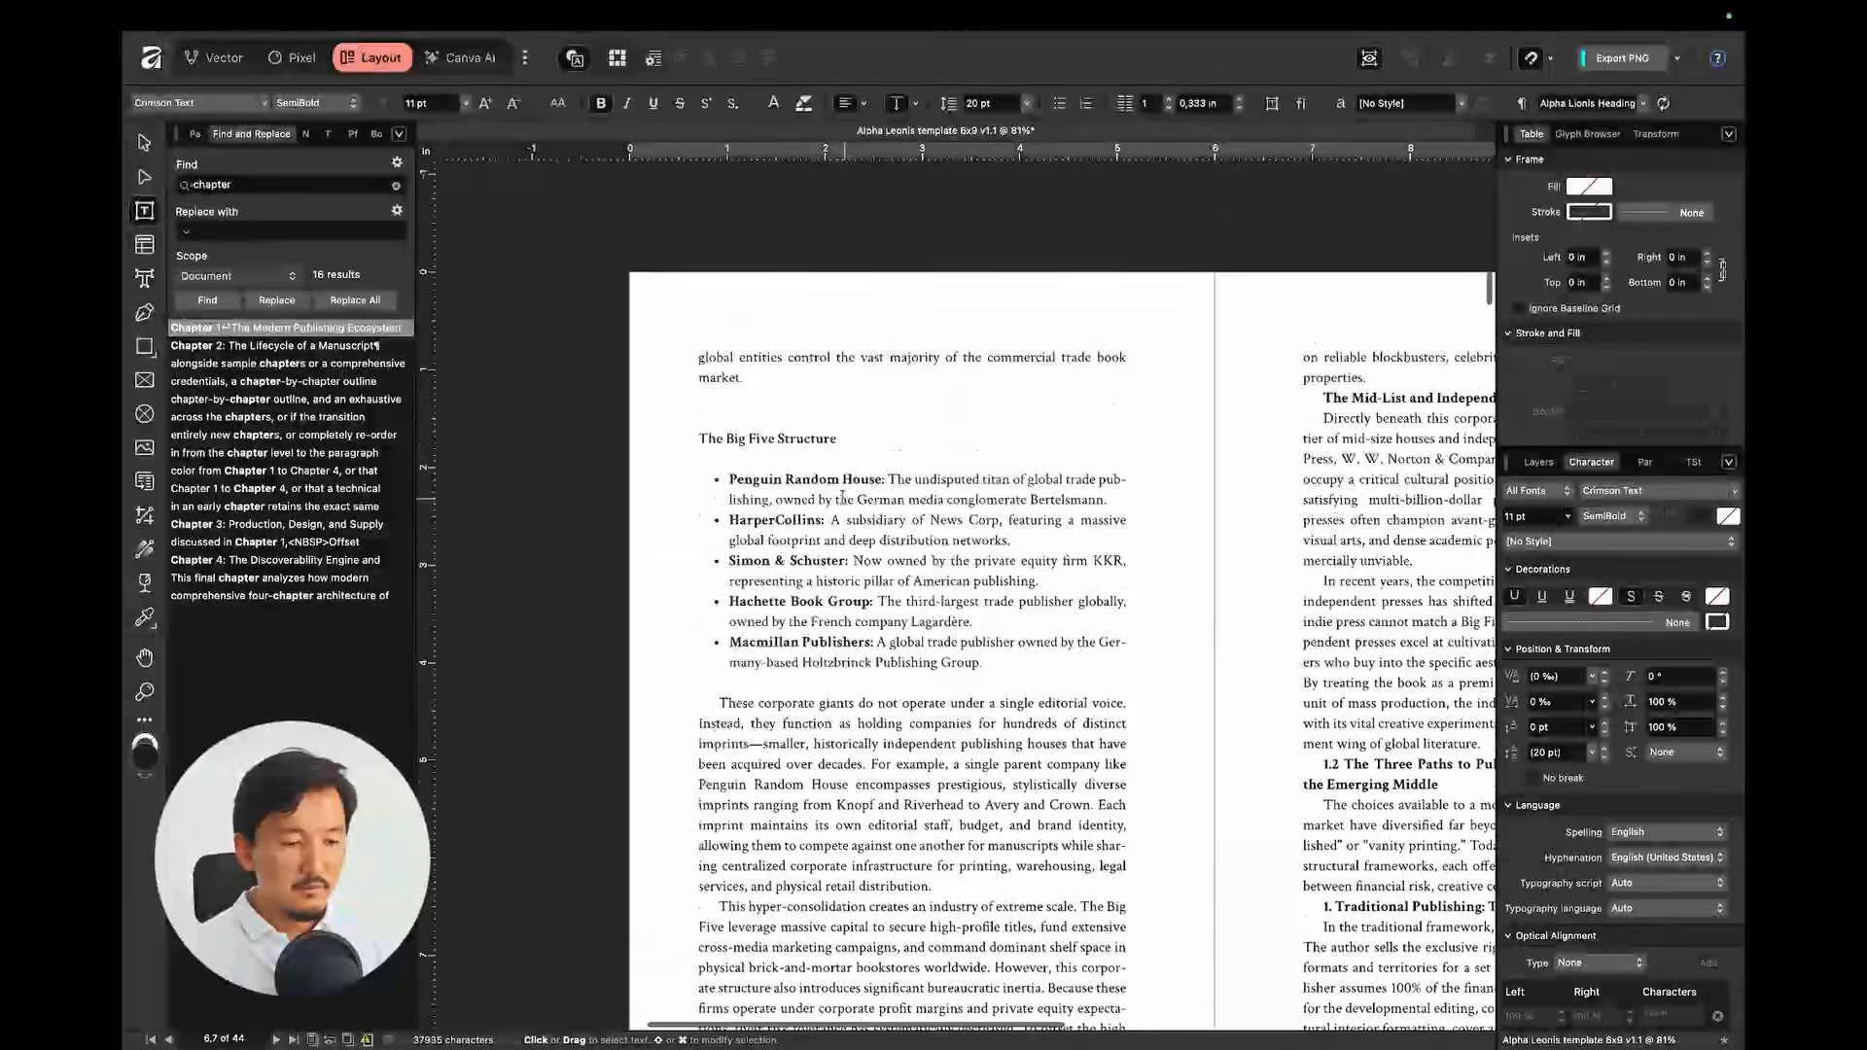
{"action": "left_click_drag", "start_coordinate": [842, 481], "coordinate": [921, 647]}
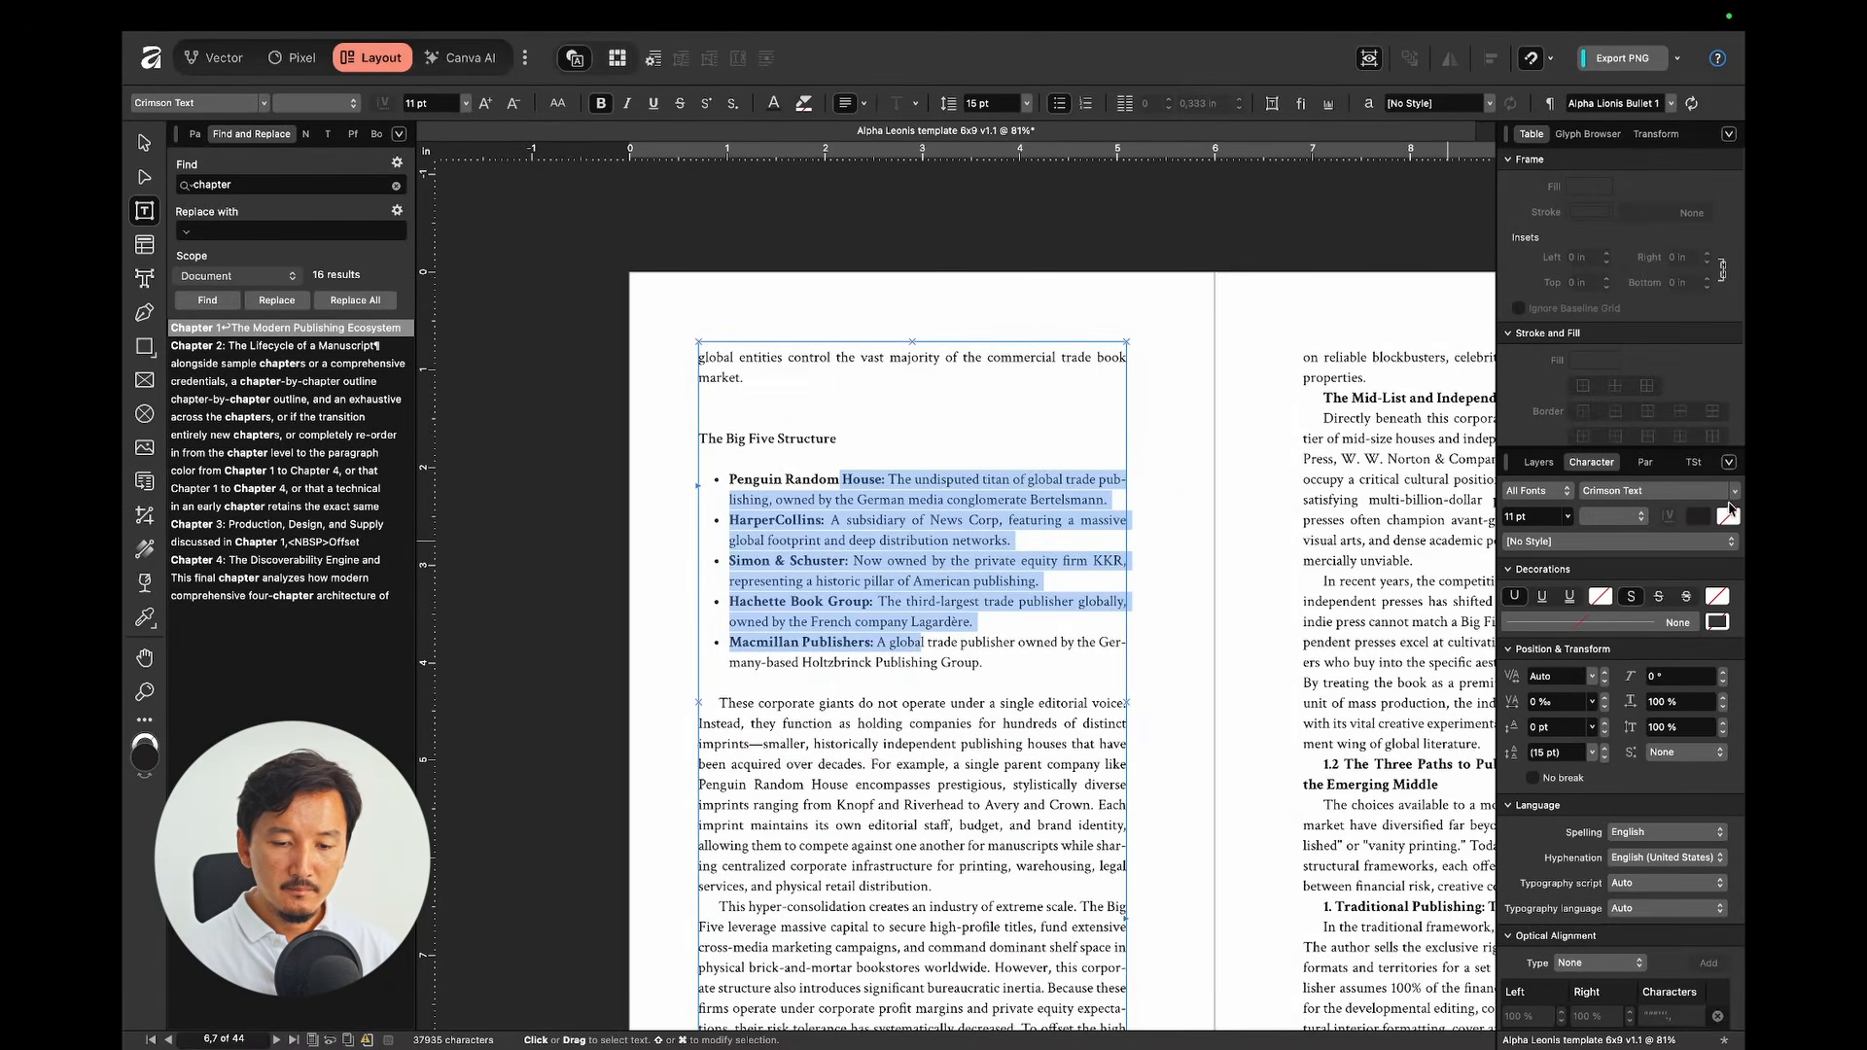
Step: Apply Alpha Lionis Numbered 1 to the selected publisher list
{"action": "left_click", "coordinate": [1696, 466]}
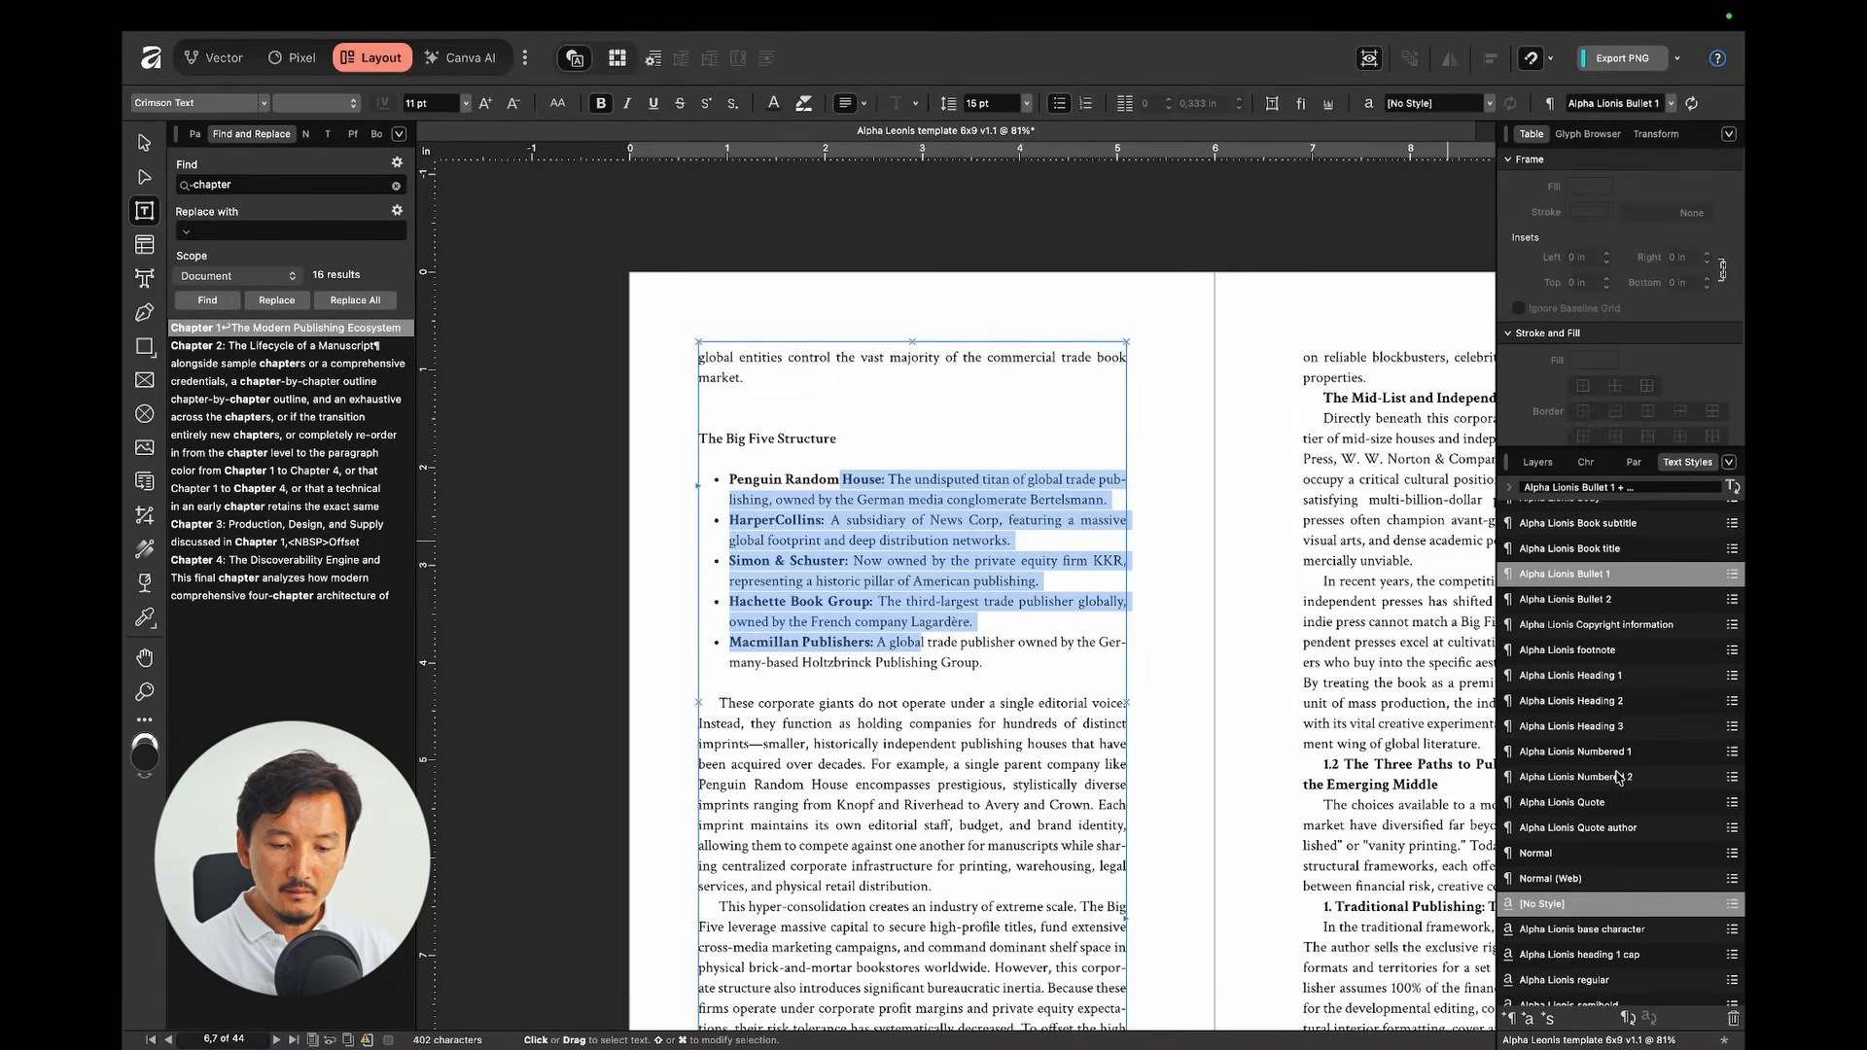
{"action": "scroll", "coordinate": [1618, 775], "scroll_direction": "down", "scroll_amount": 1}
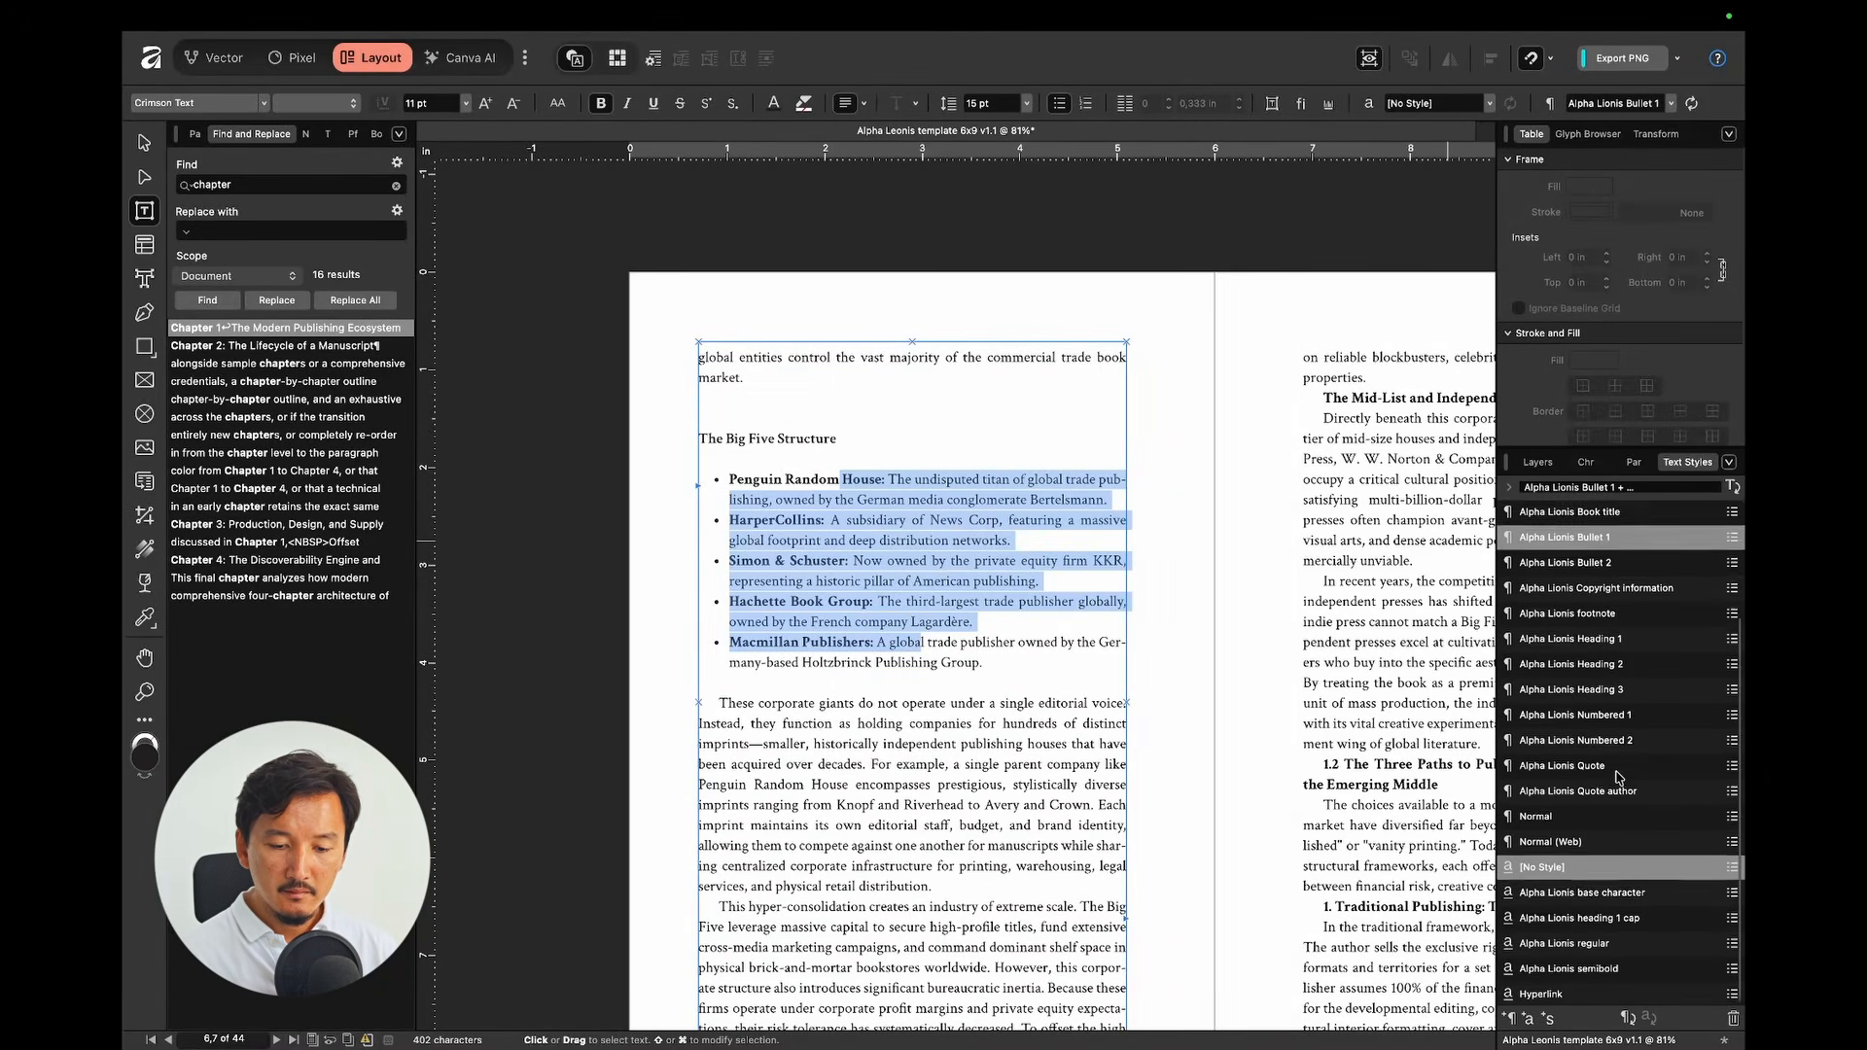
{"action": "left_click", "coordinate": [1605, 713]}
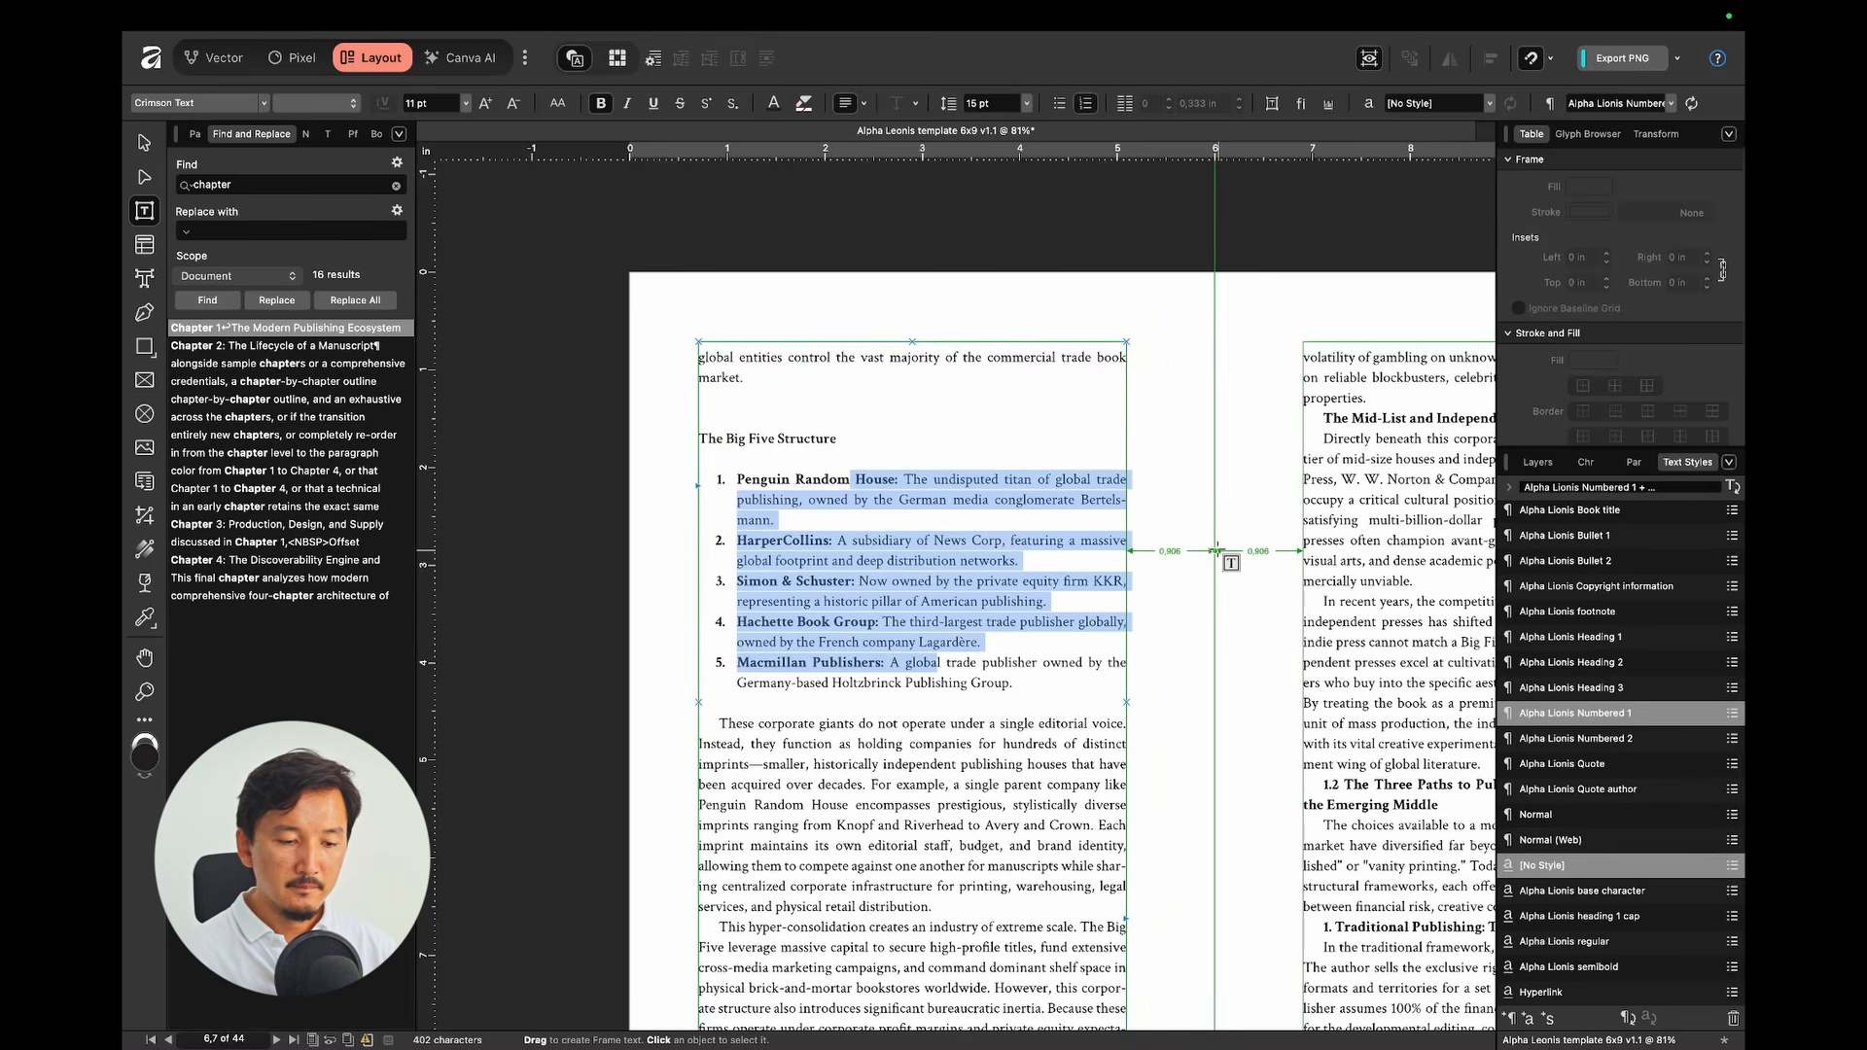
Step: Try Numbered 2 on the HarperCollins item, then return it to Numbered 1
{"action": "left_click", "coordinate": [932, 541]}
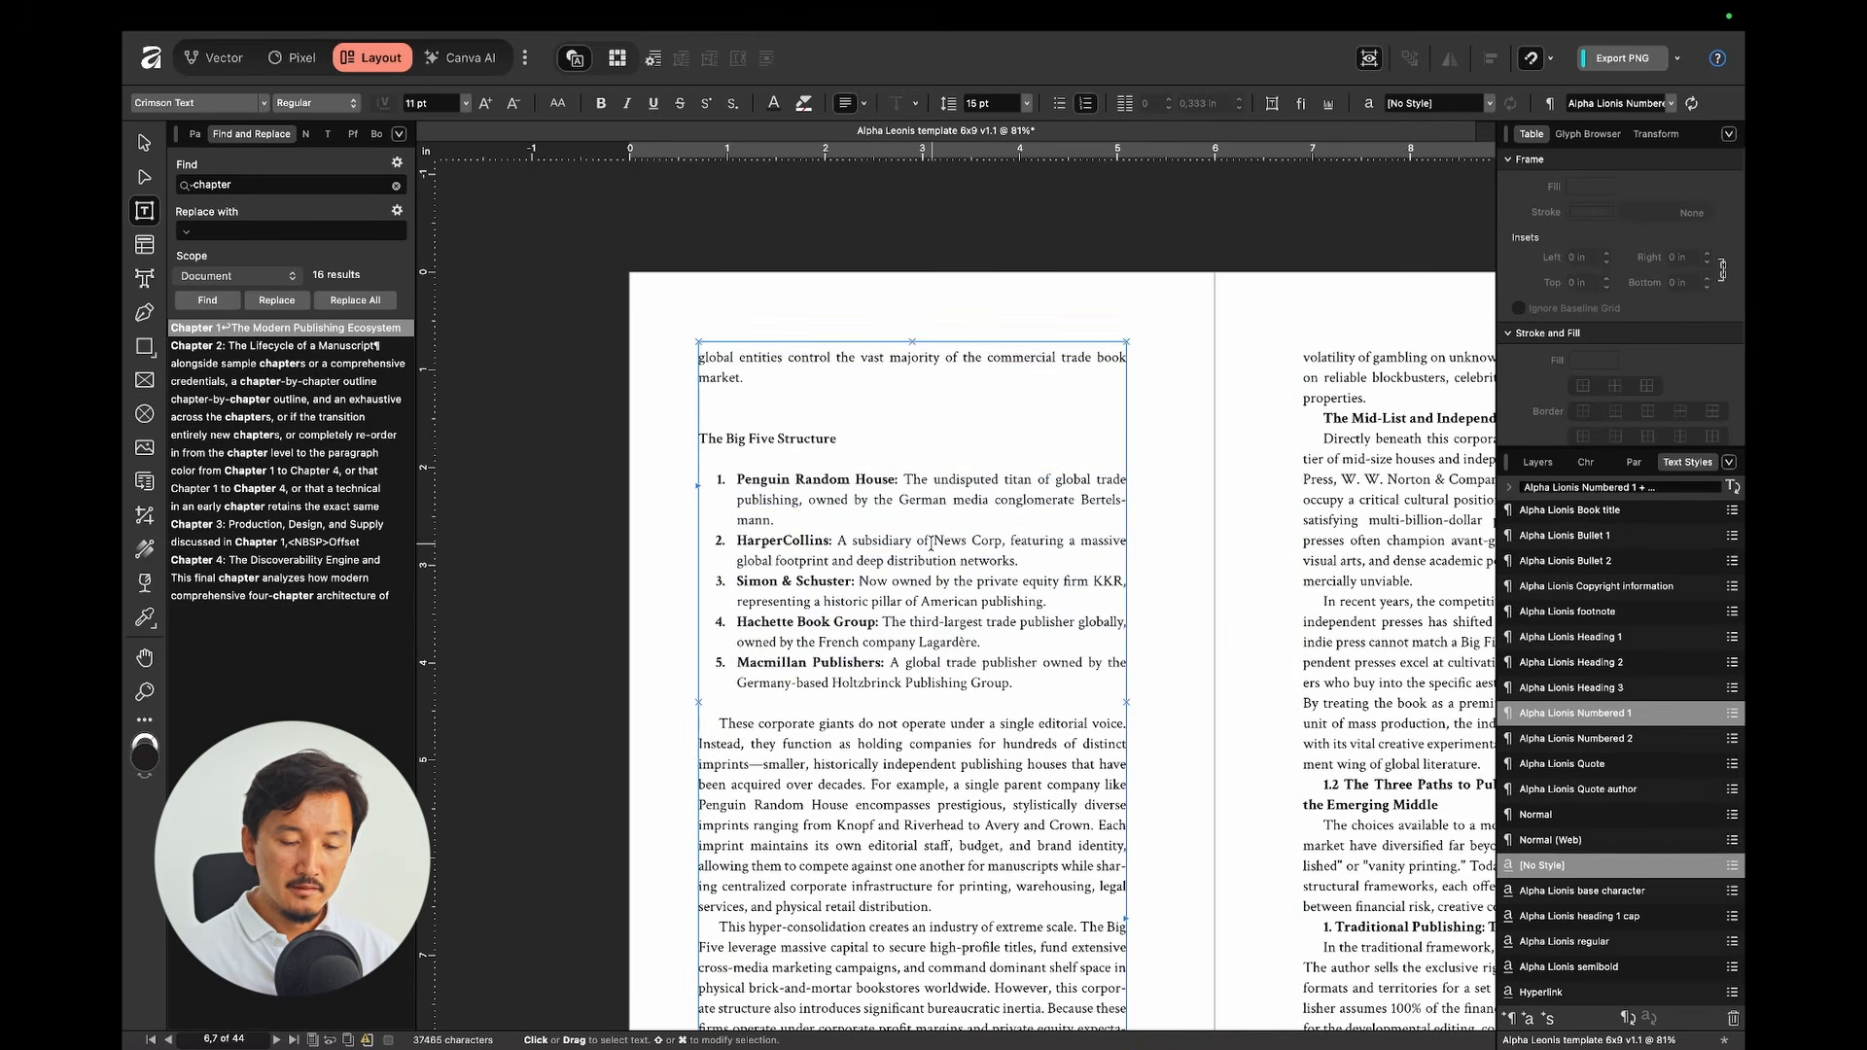
{"action": "left_click", "coordinate": [1595, 738]}
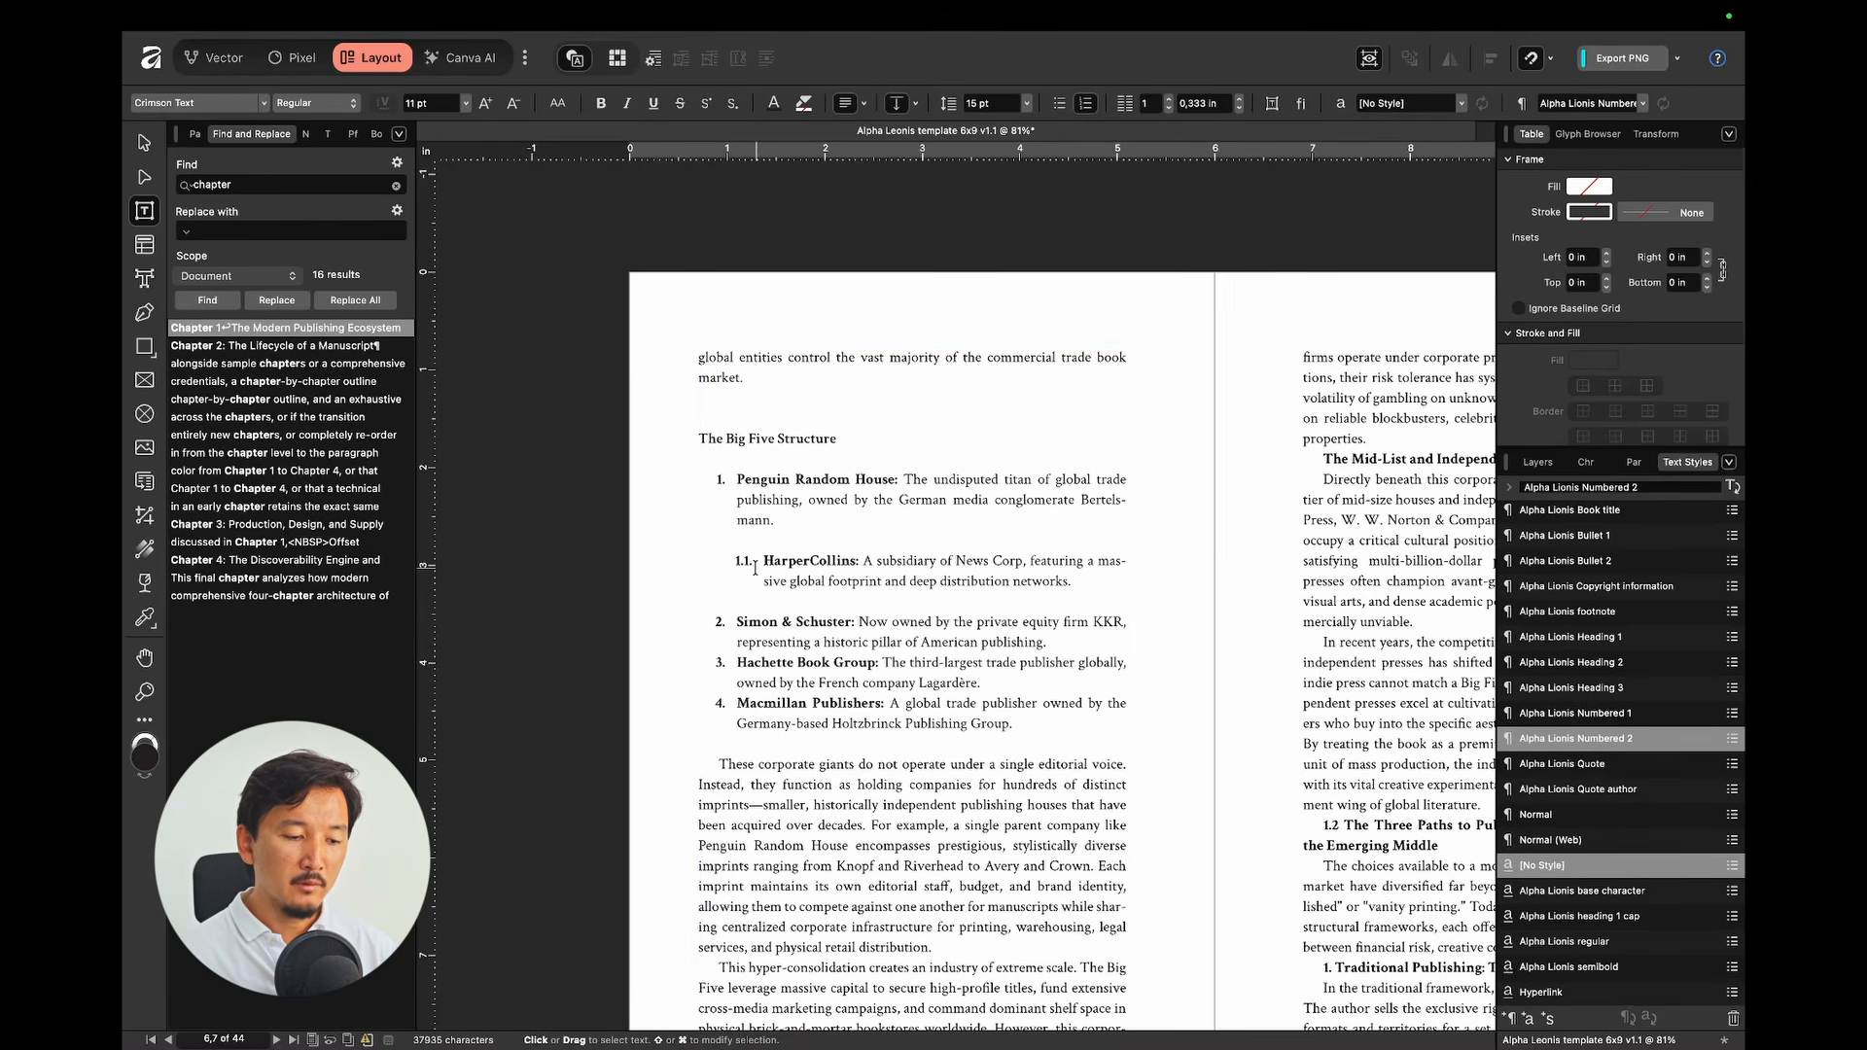
{"action": "left_click", "coordinate": [815, 561]}
{"action": "left_click", "coordinate": [1626, 717]}
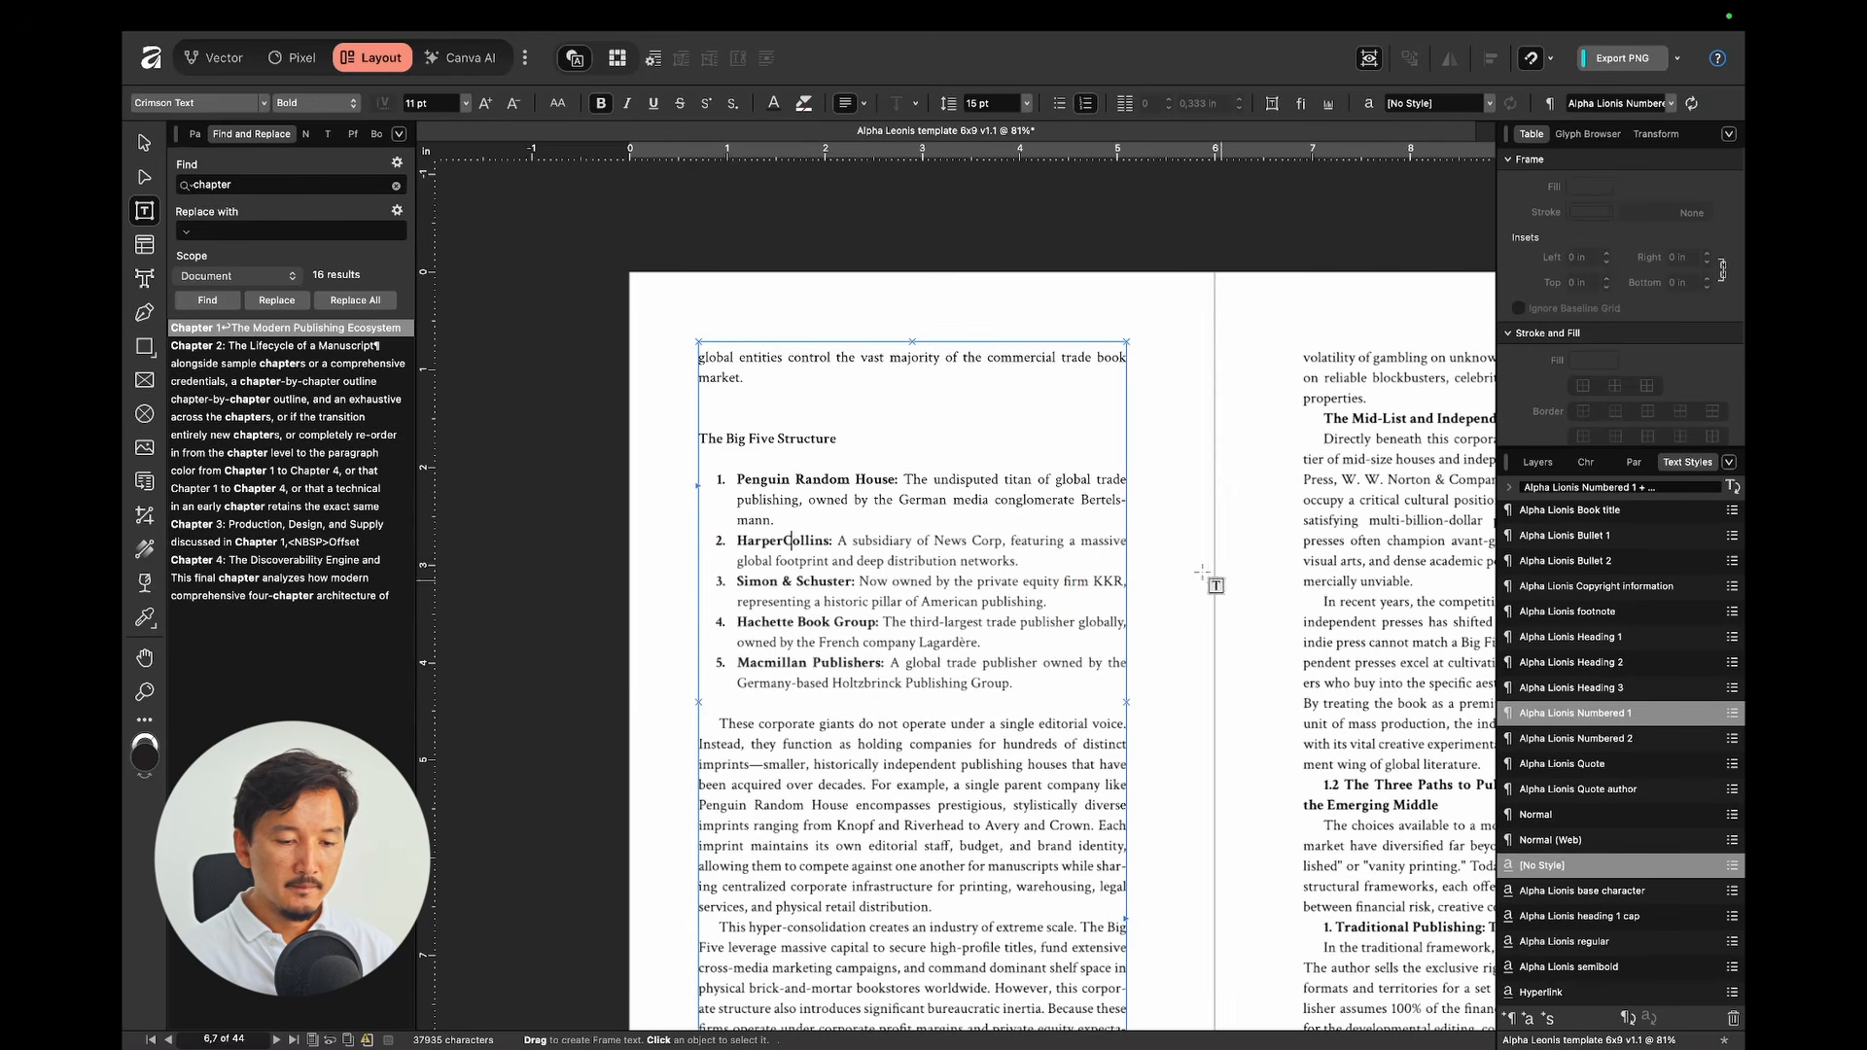
{"action": "scroll", "coordinate": [1196, 572], "scroll_direction": "down", "scroll_amount": 2}
{"action": "scroll", "coordinate": [1192, 564], "scroll_direction": "right", "scroll_amount": 2}
{"action": "scroll", "coordinate": [1192, 564], "scroll_direction": "down", "scroll_amount": 1}
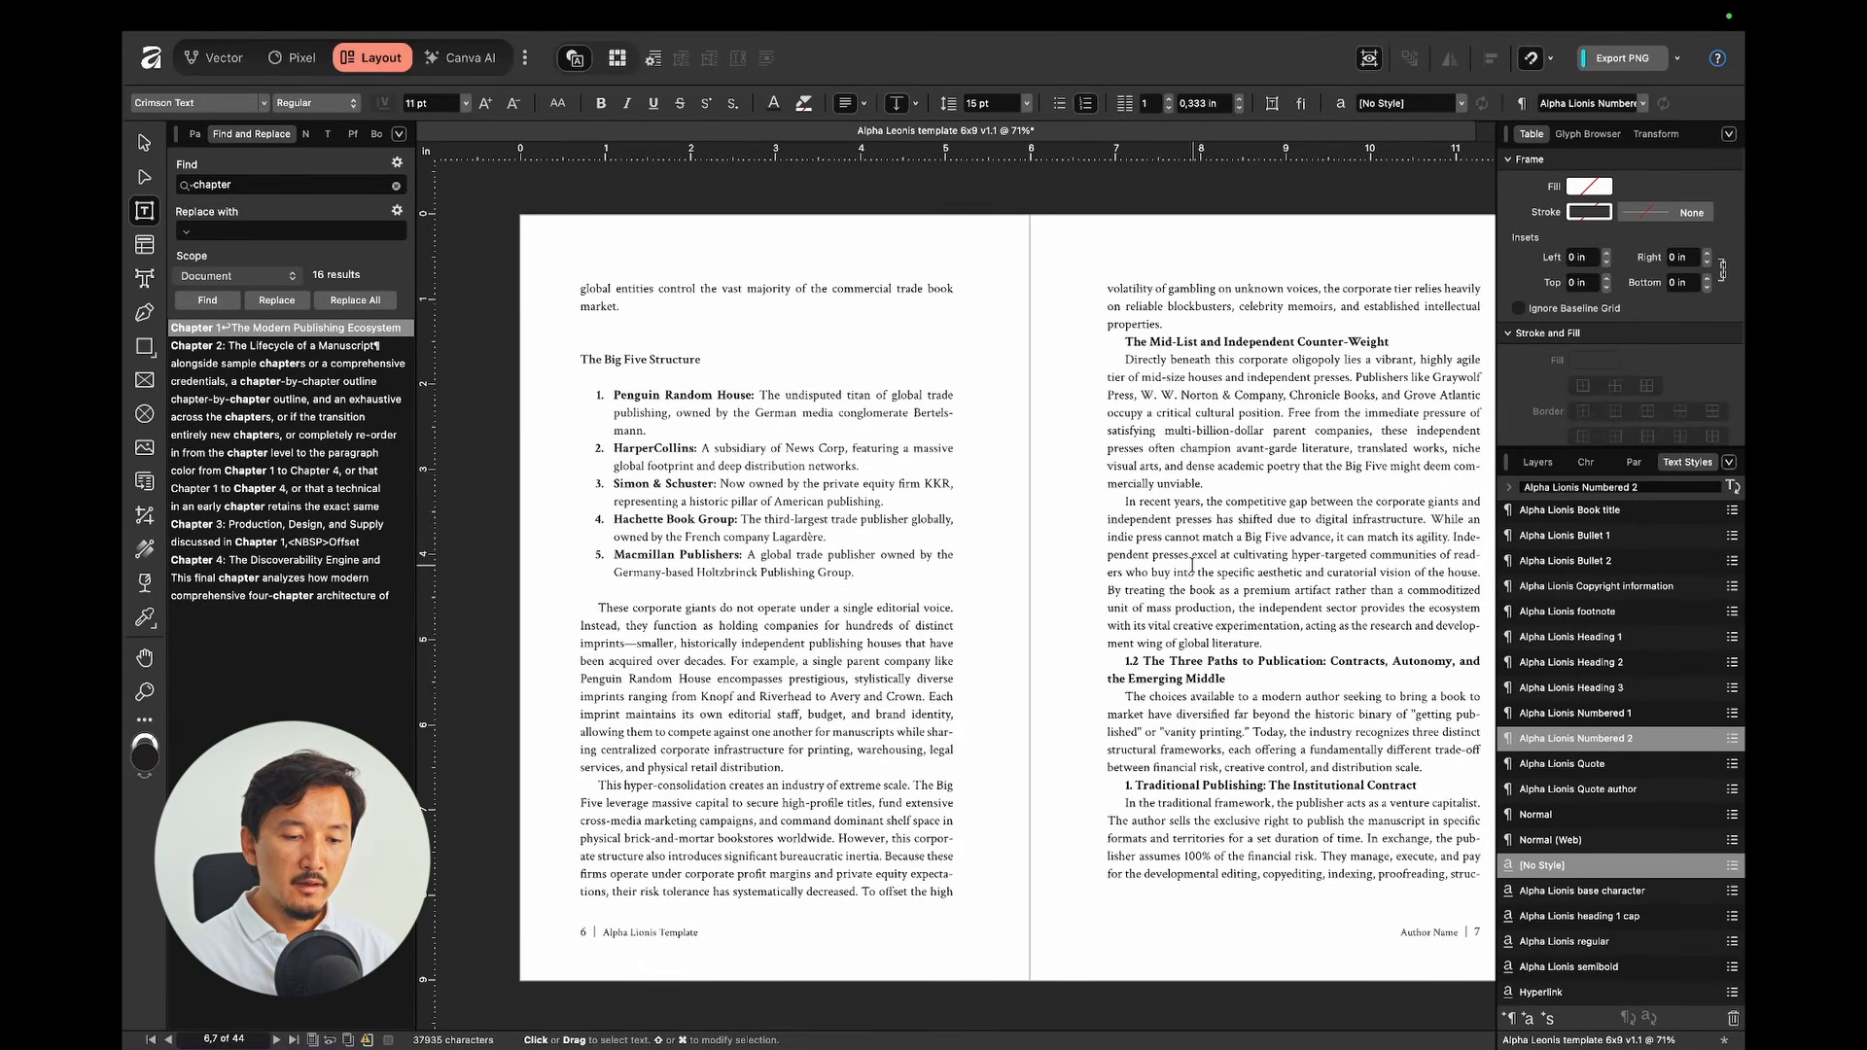
Step: Style Mid-List as Alpha Lionis Heading 3, 1.2 Three Paths as Heading 2, Traditional Publishing as Heading 3
{"action": "key", "text": "Escape"}
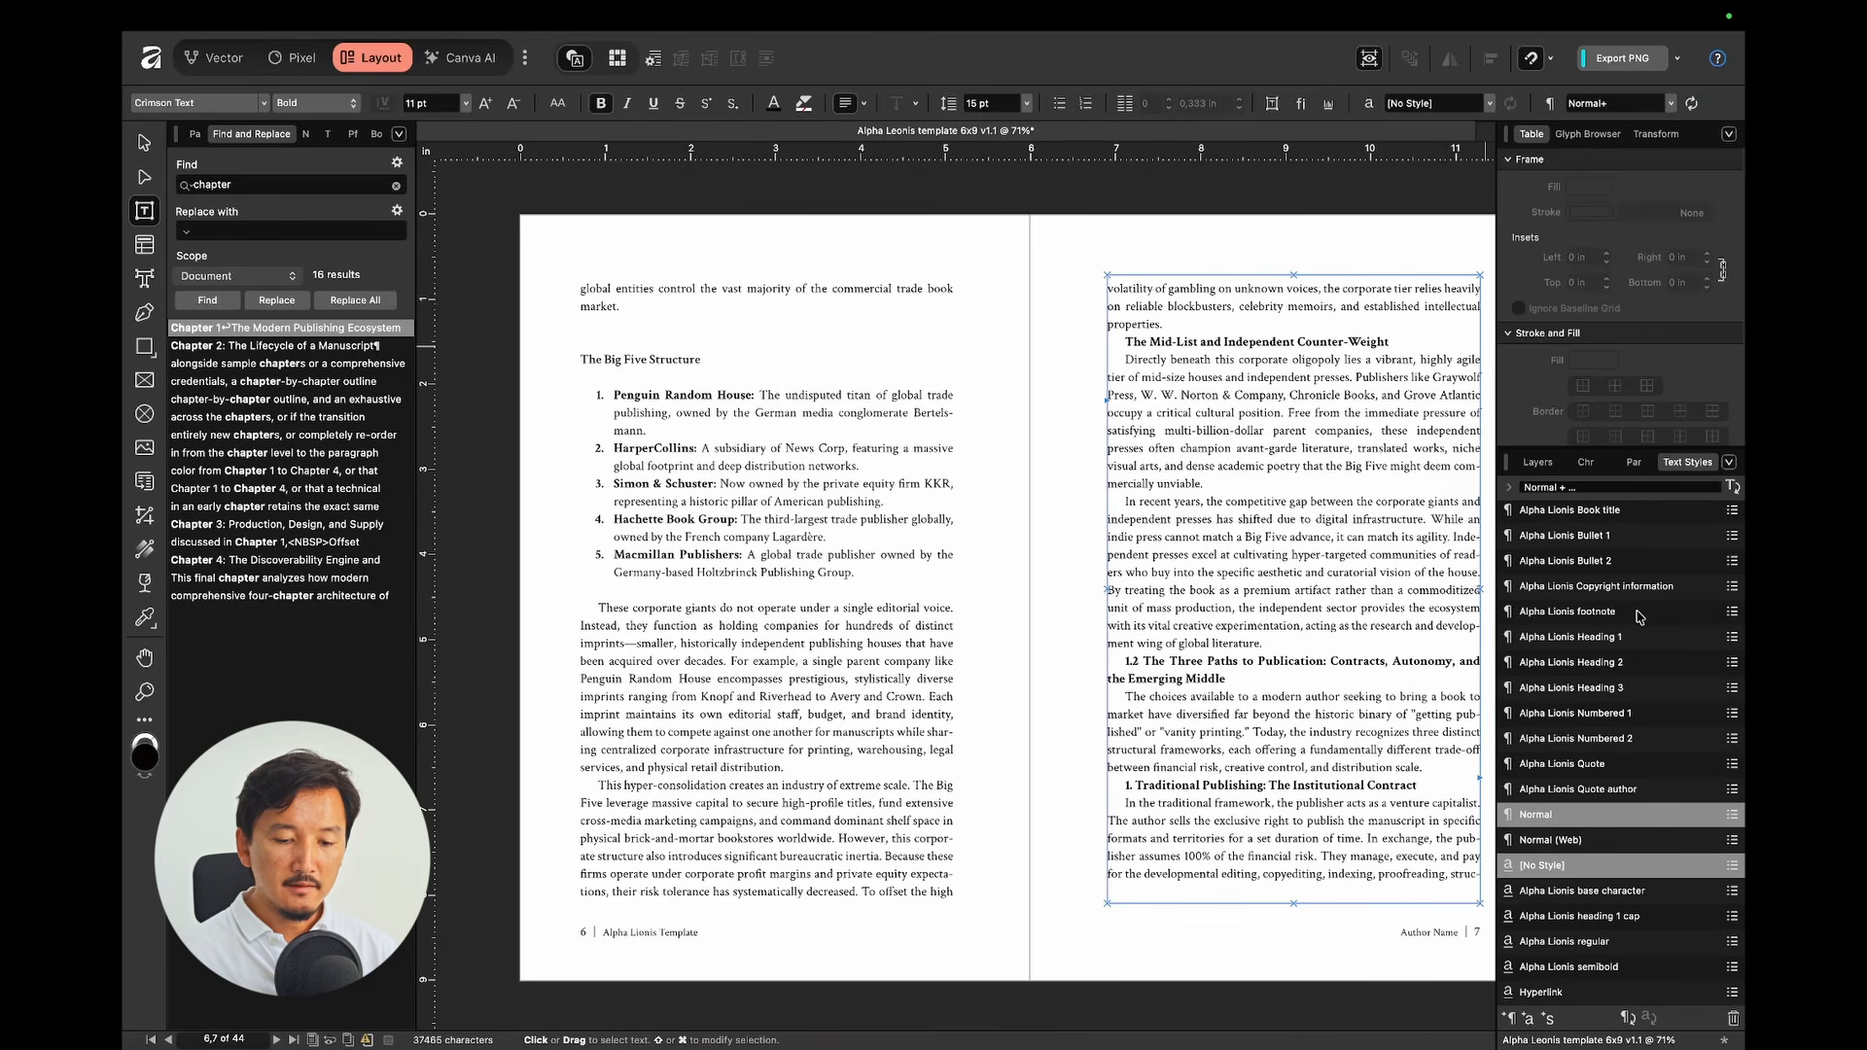
{"action": "left_click", "coordinate": [1603, 687]}
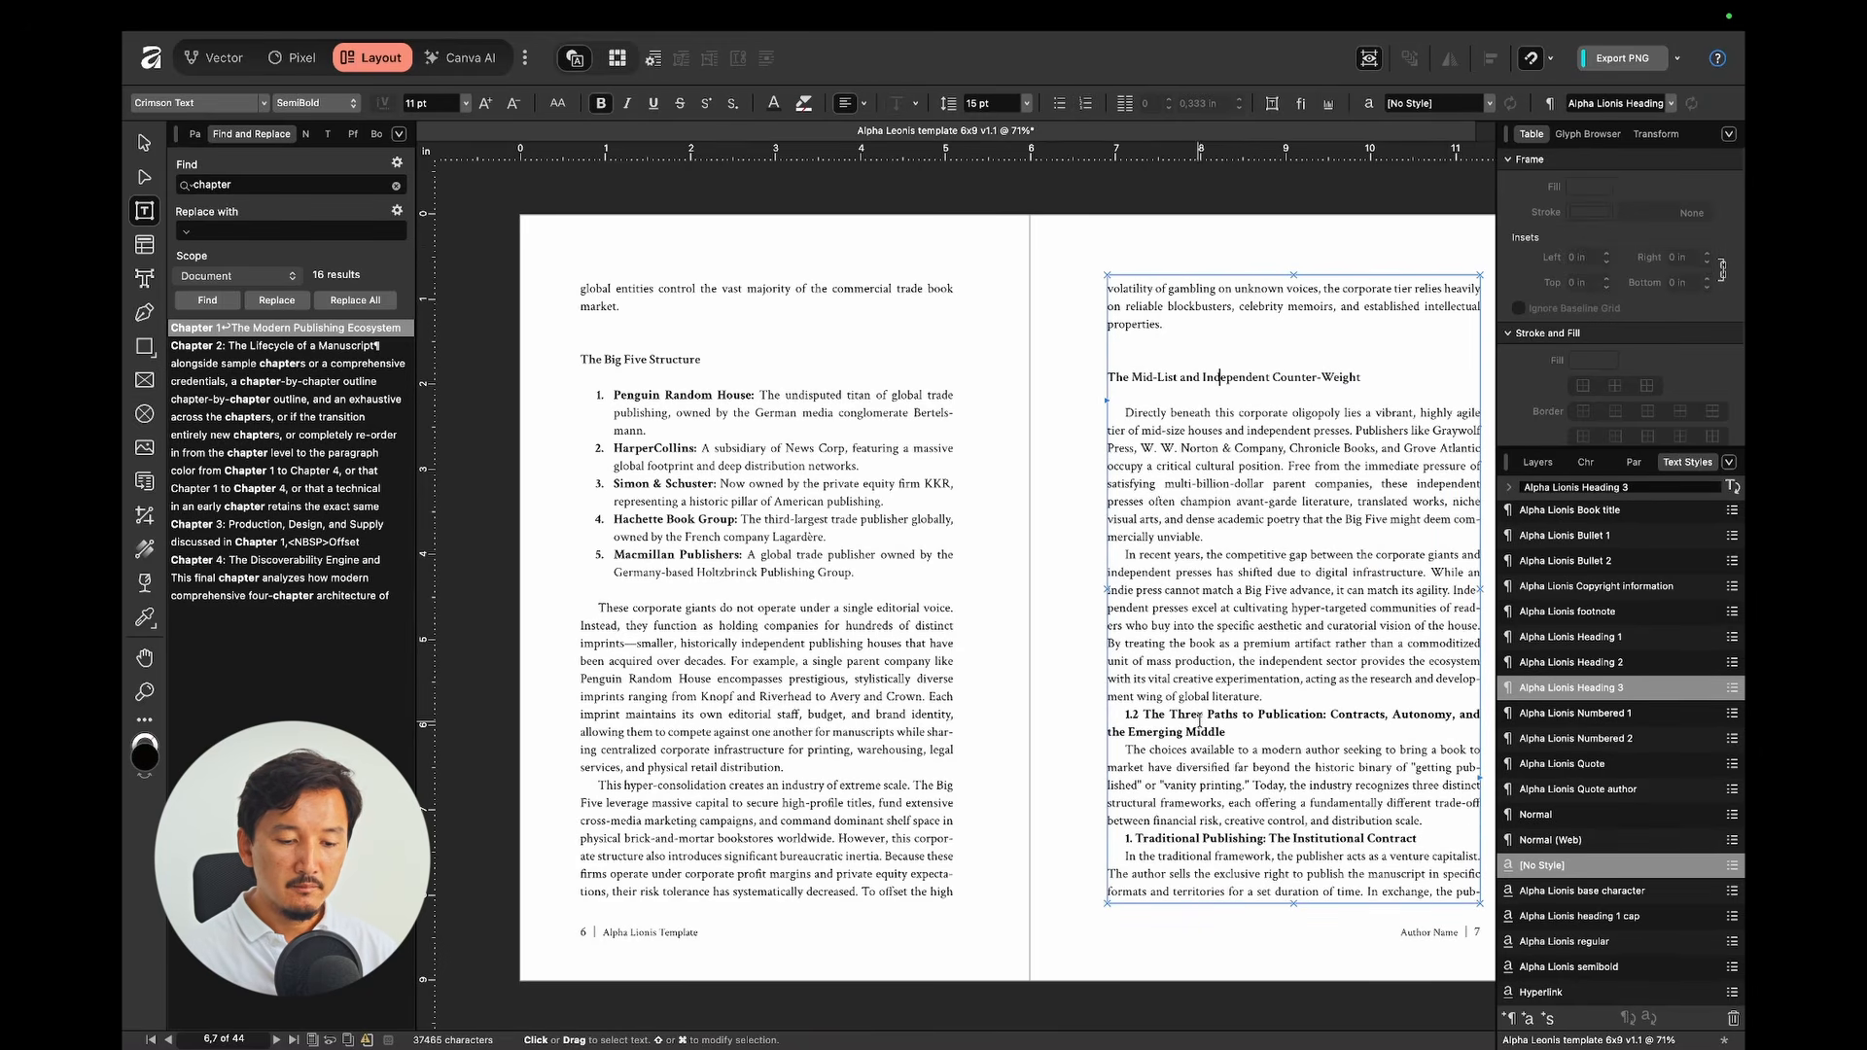
{"action": "left_click", "coordinate": [1199, 720]}
{"action": "left_click", "coordinate": [1567, 662]}
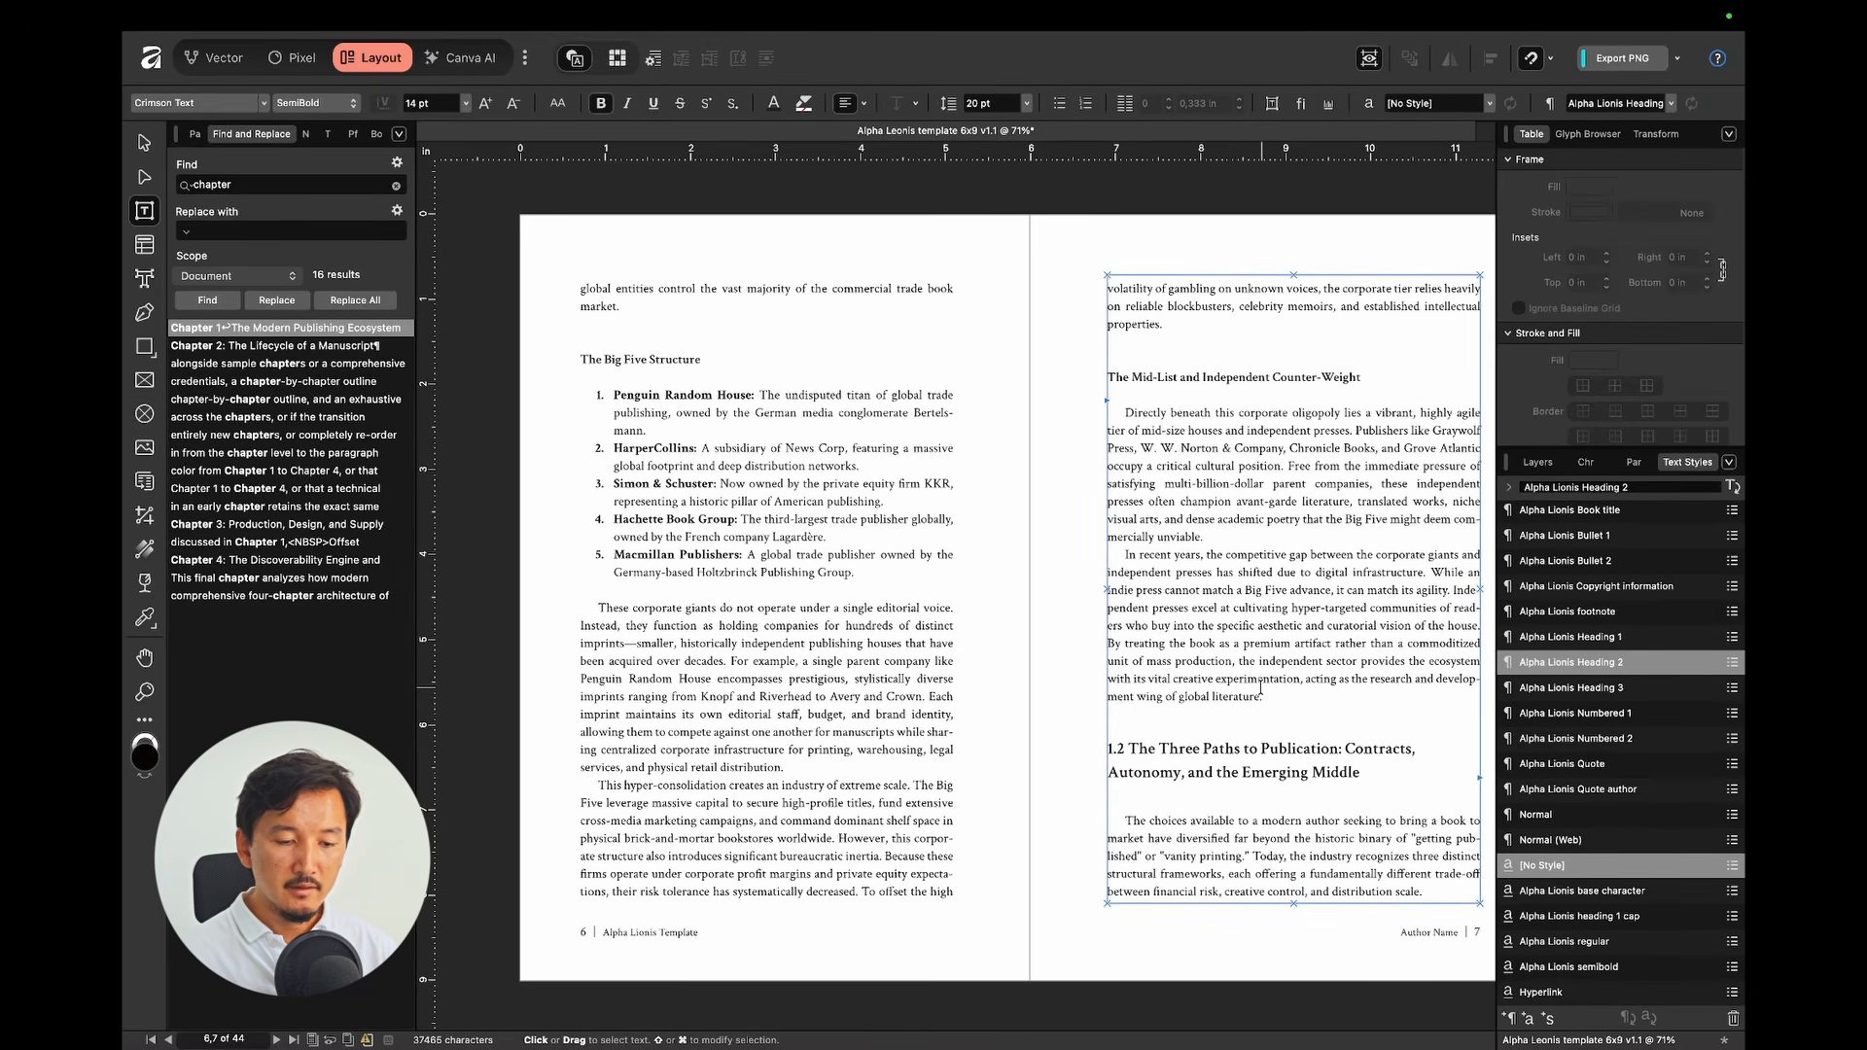
{"action": "scroll", "coordinate": [1070, 632], "scroll_direction": "down", "scroll_amount": 10}
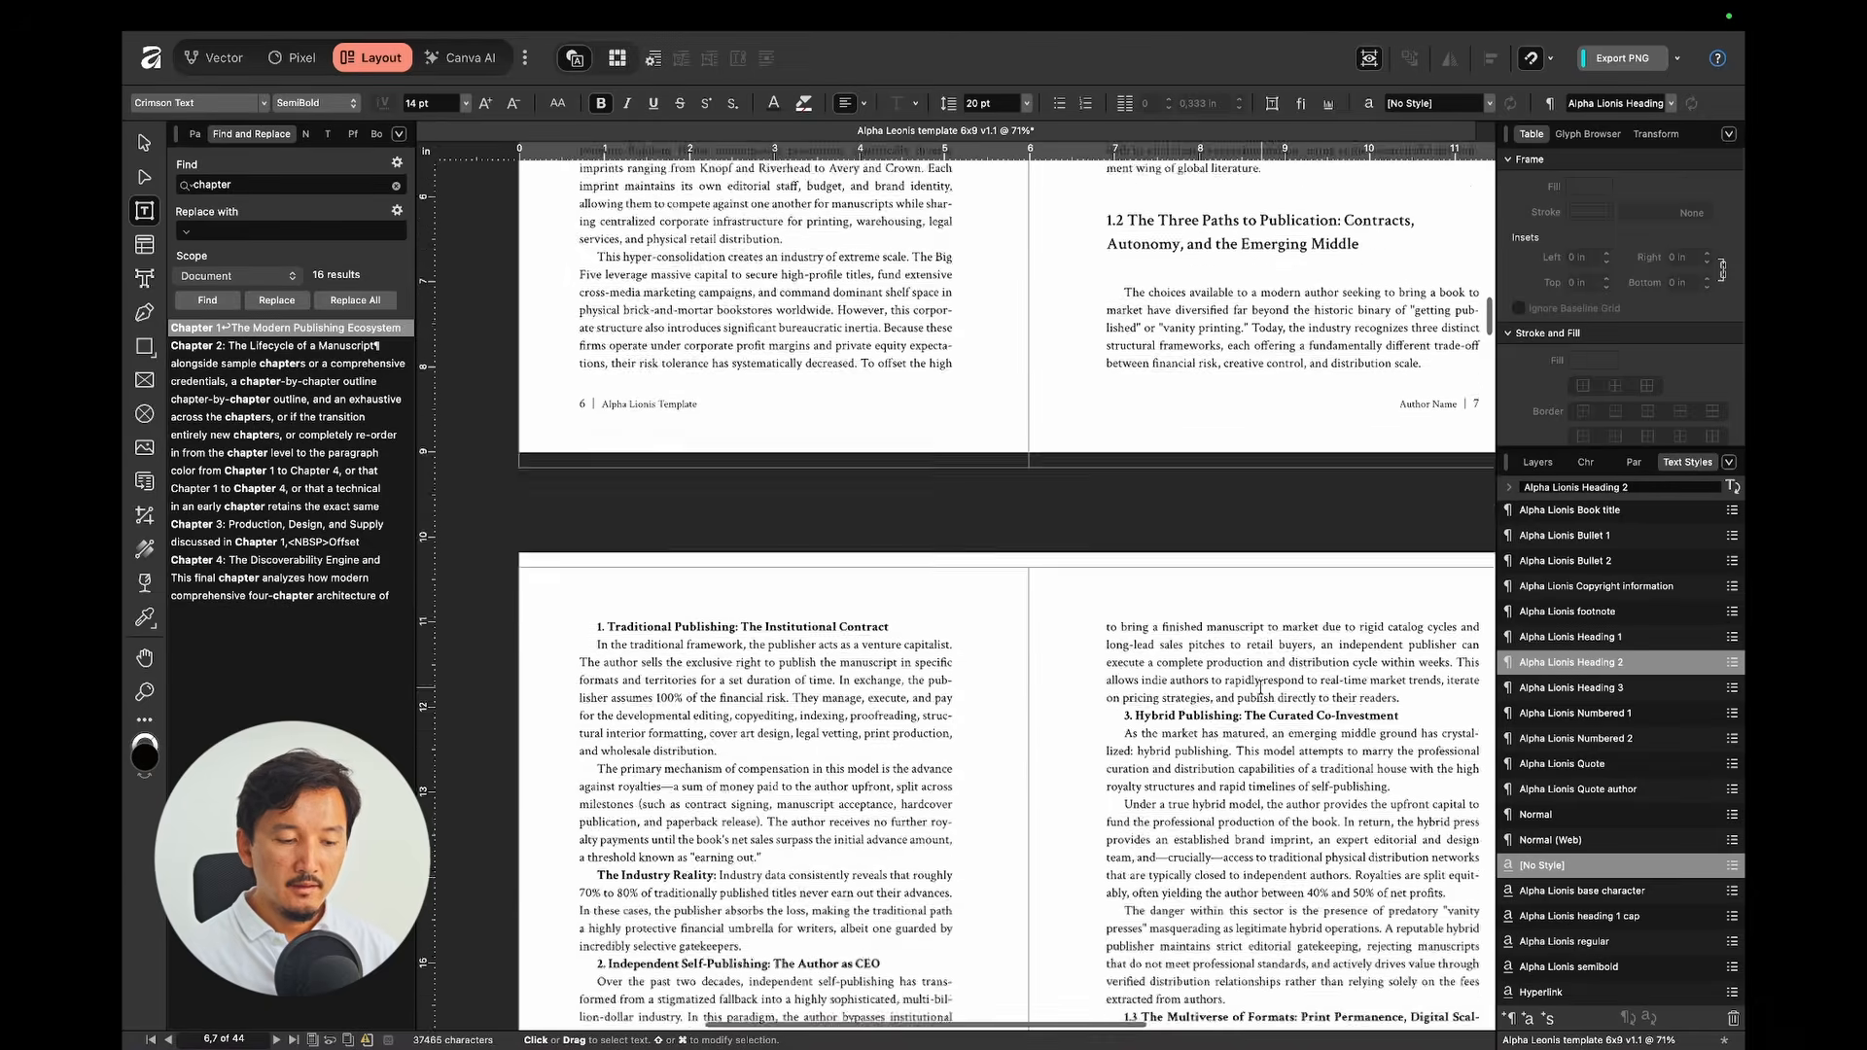
{"action": "left_click", "coordinate": [803, 498]}
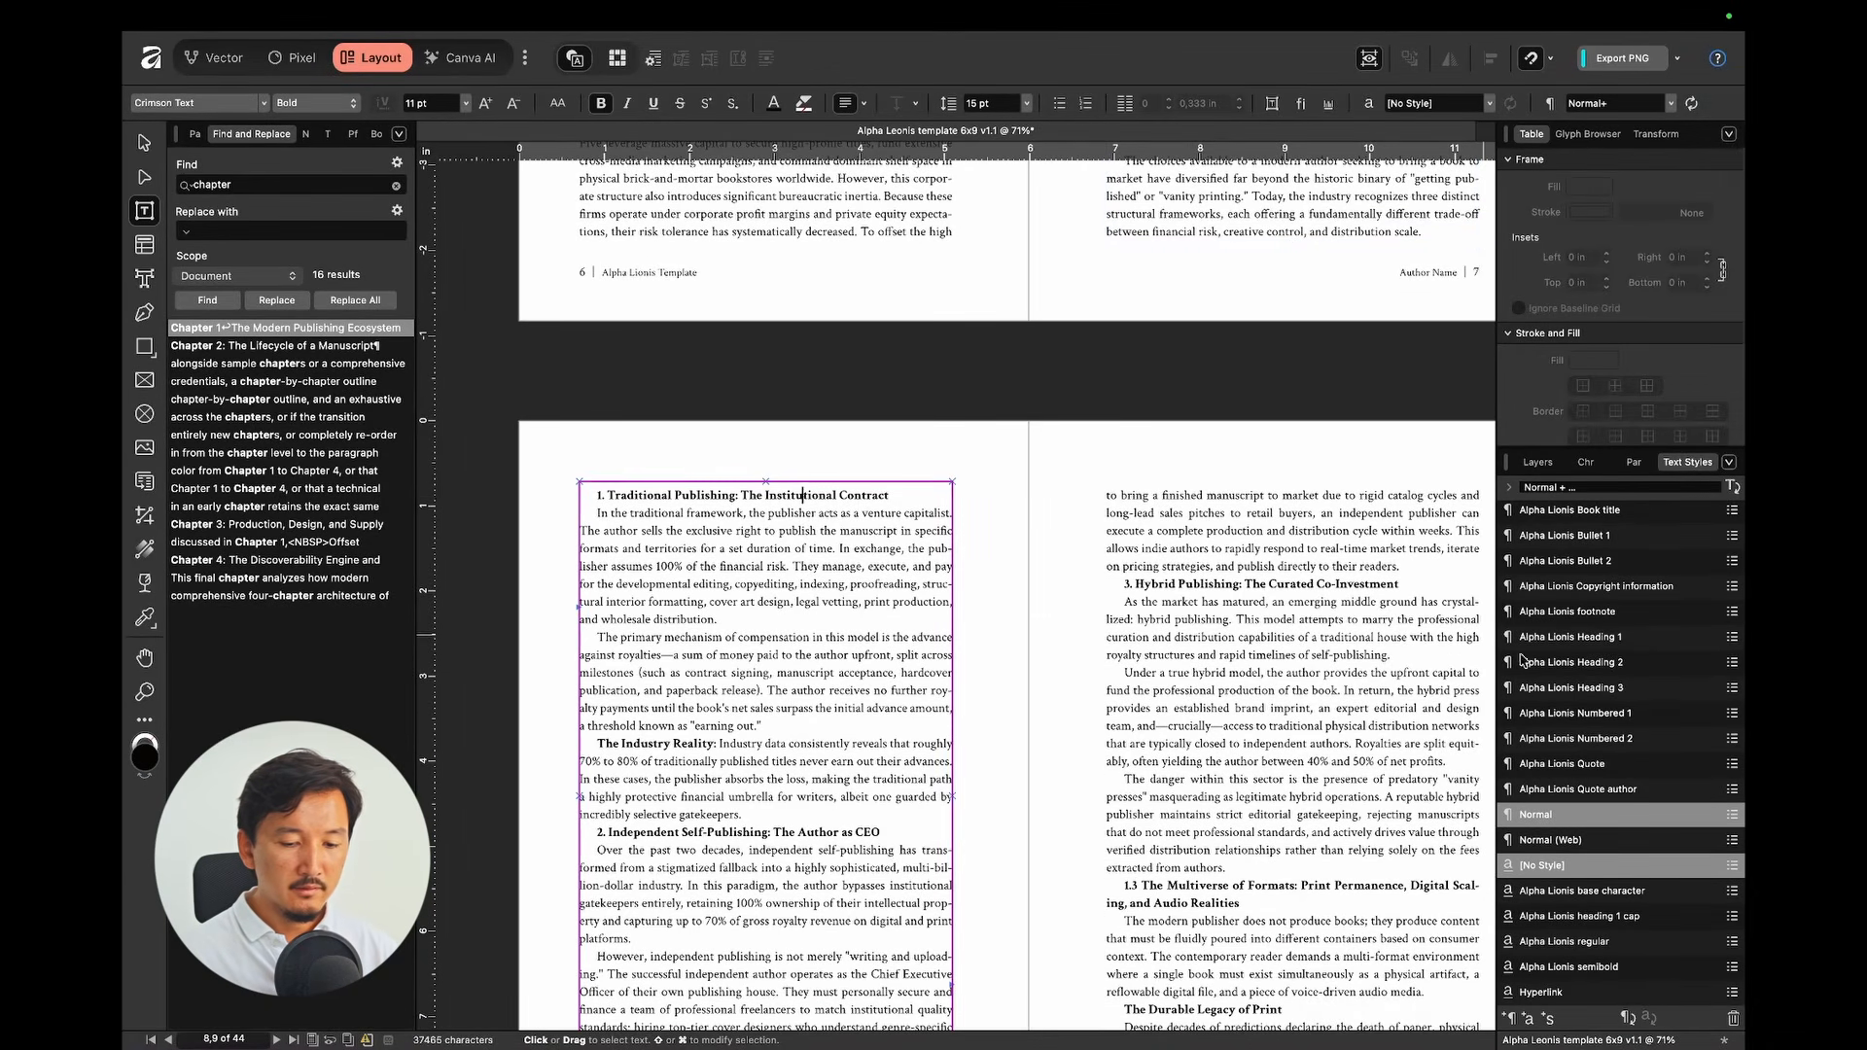
{"action": "left_click", "coordinate": [1614, 687]}
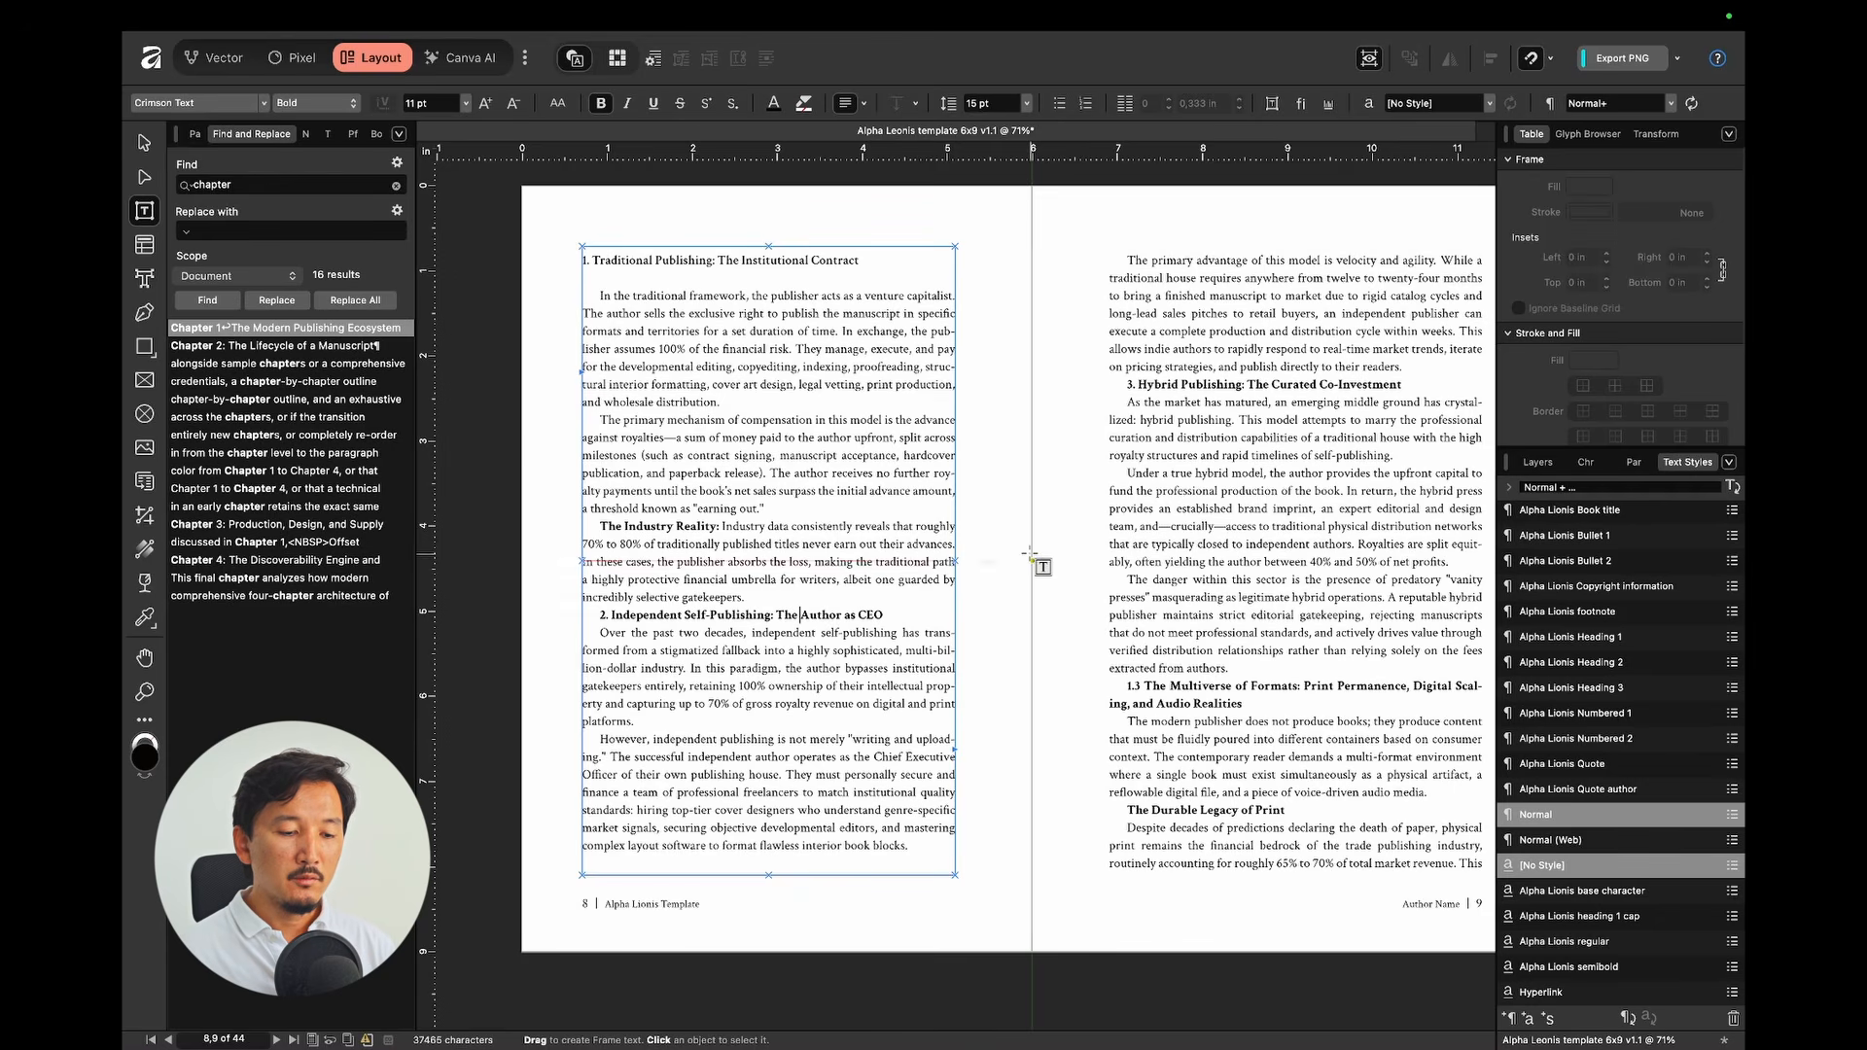
Step: Deselect the text frame and go to the Word manuscript's 1.3 Multiverse of Formats heading
{"action": "left_click", "coordinate": [1061, 668]}
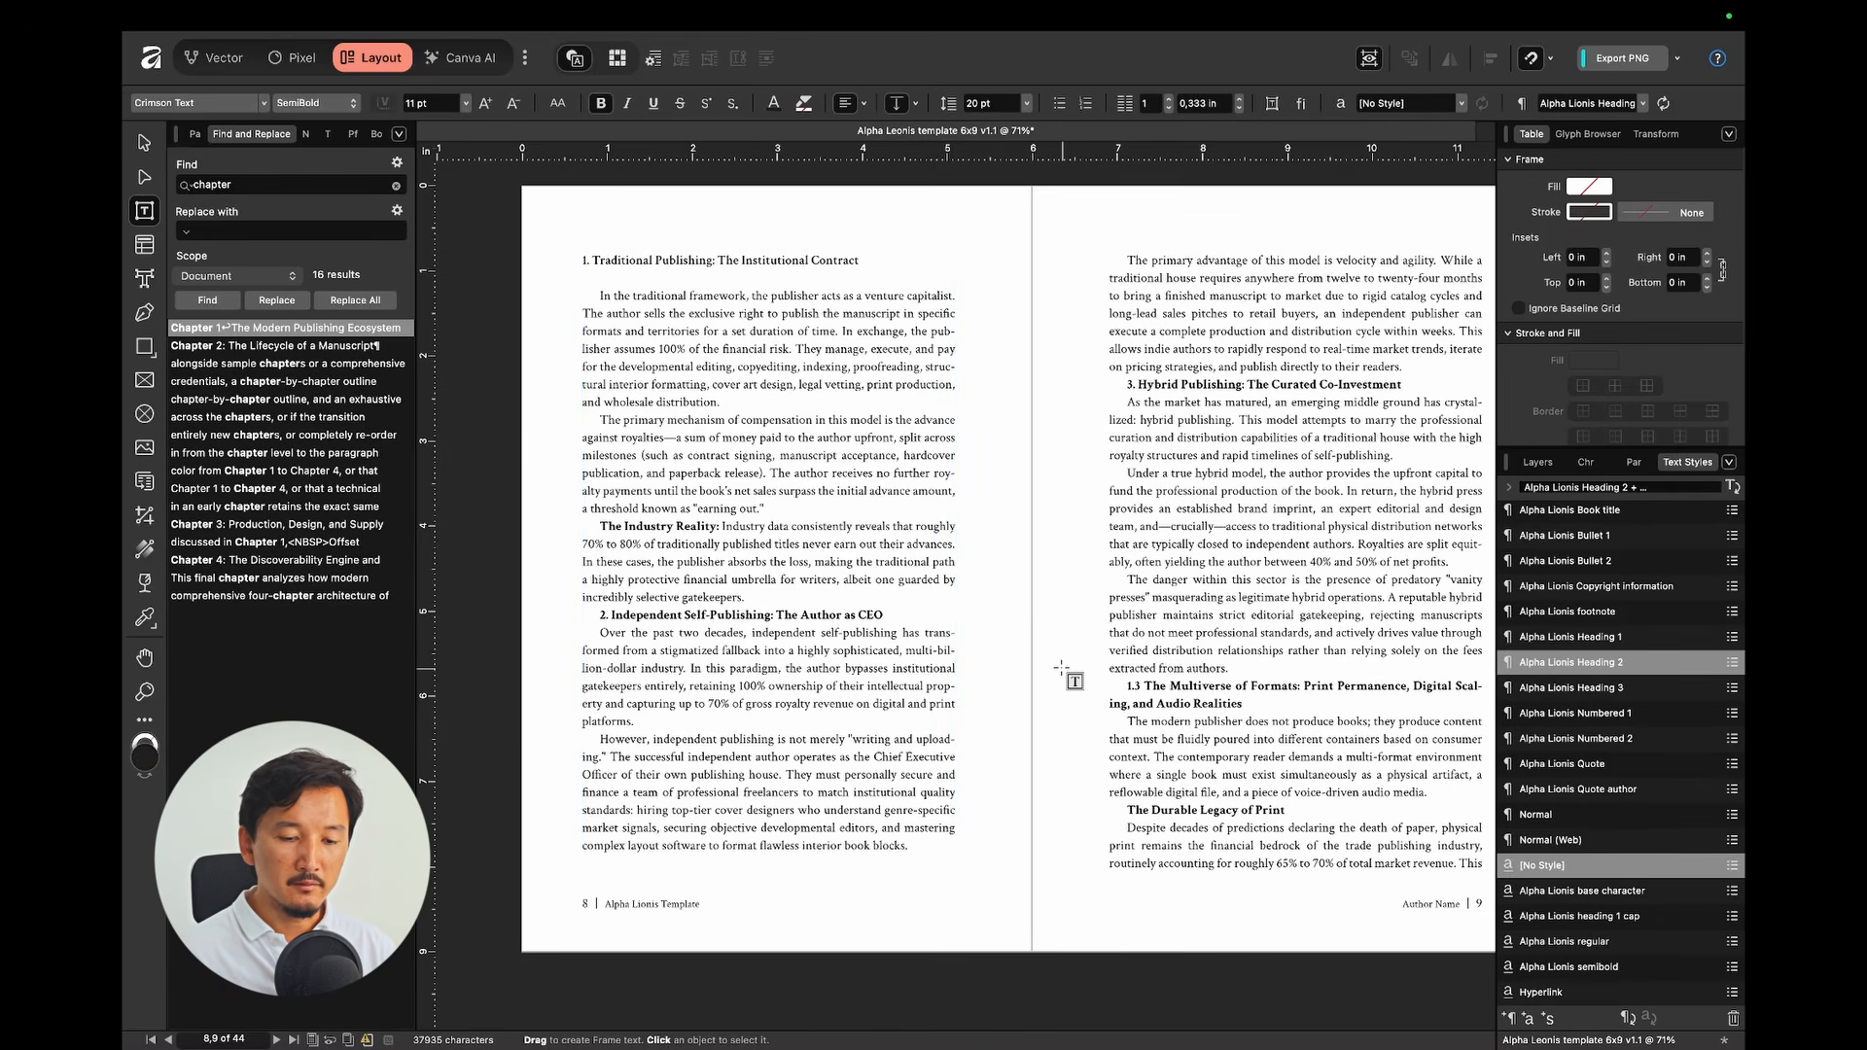
{"action": "key", "text": "ctrl+Right"}
{"action": "left_click", "coordinate": [965, 361]}
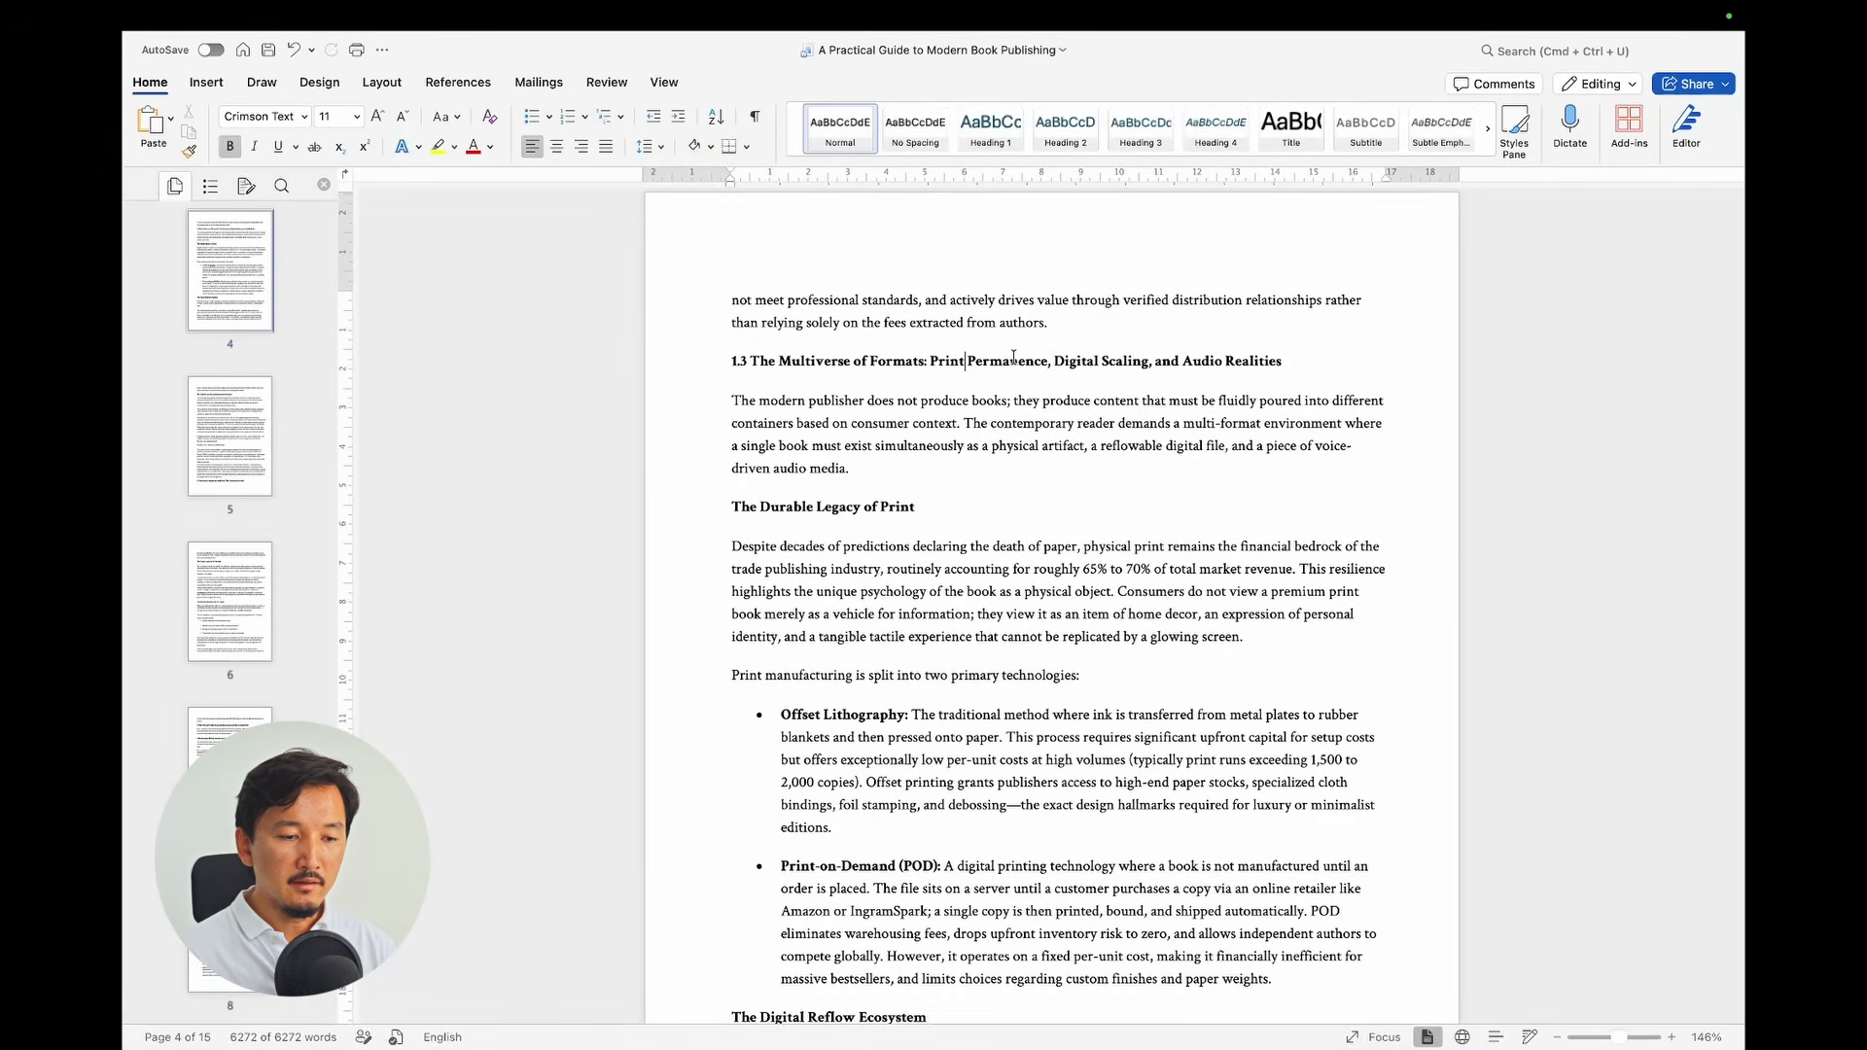
Step: In Word, select the 1.3 Multiverse of Formats heading text, then the Chapter 1 heading line
{"action": "left_click_drag", "start_coordinate": [856, 362], "coordinate": [1011, 363]}
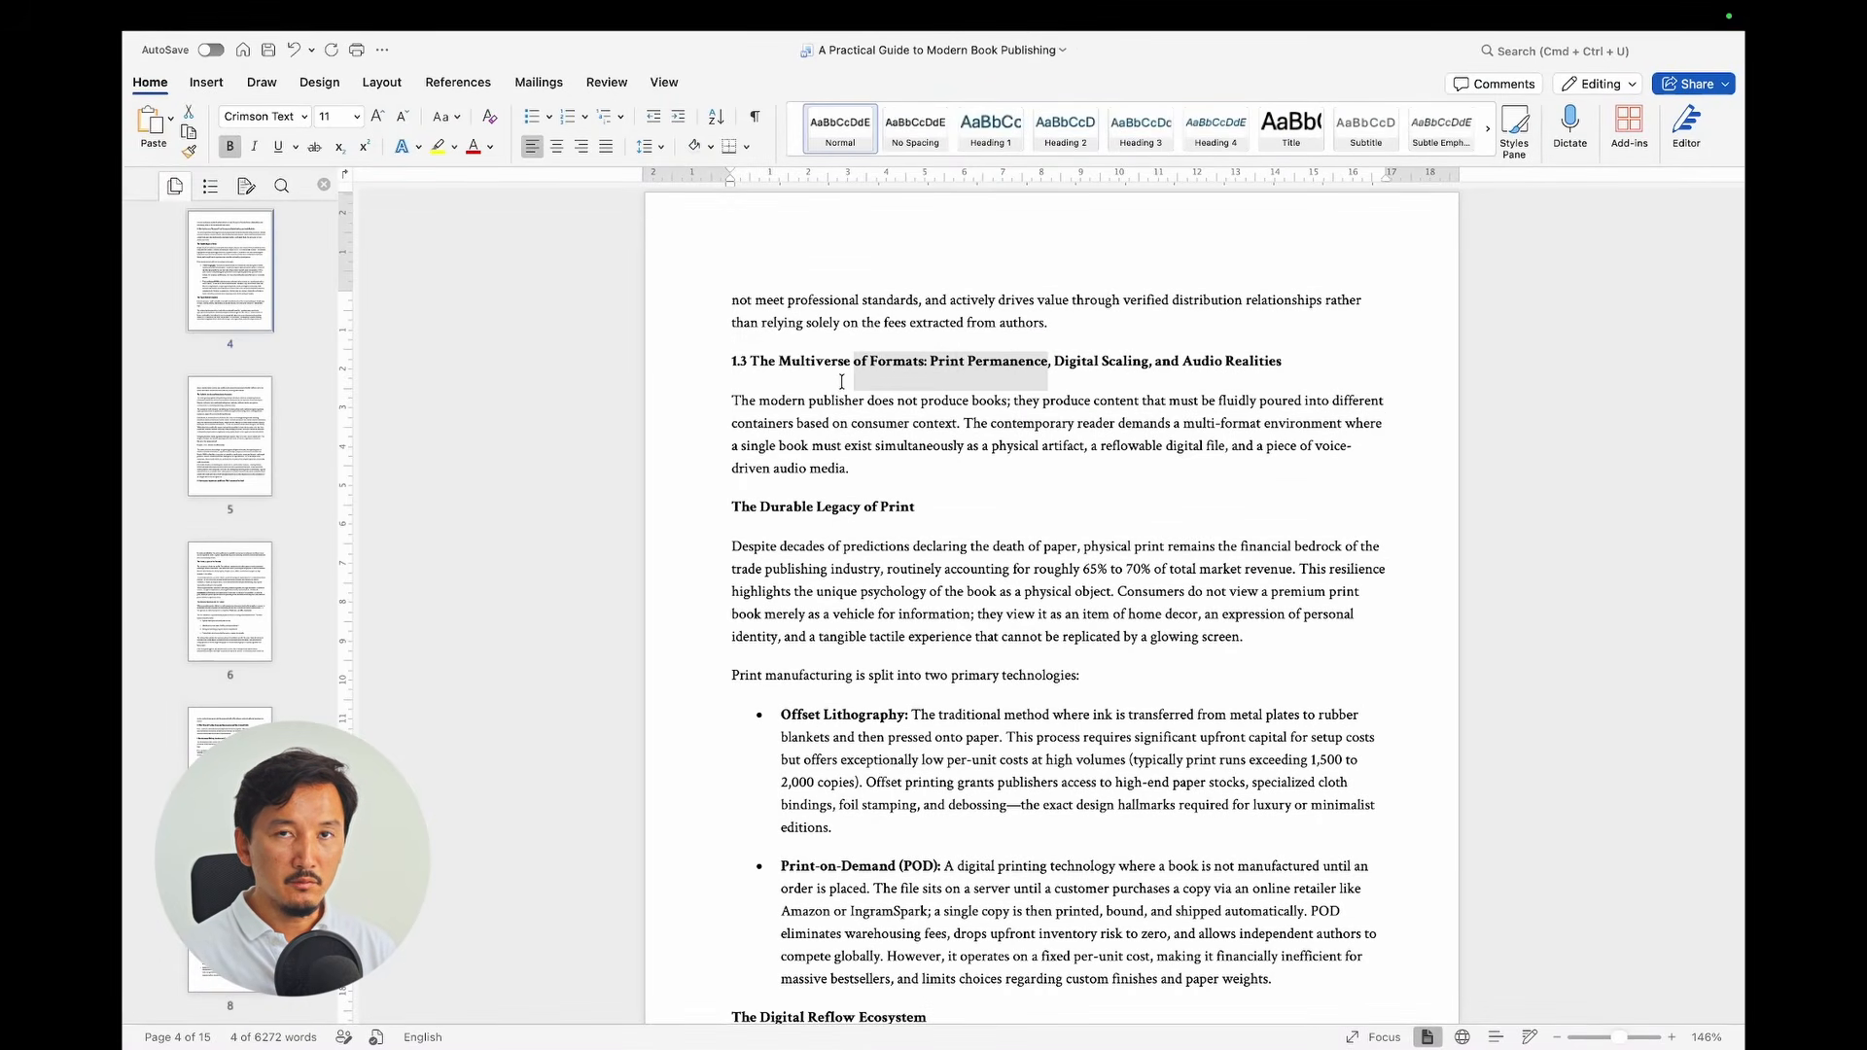
{"action": "left_click", "coordinate": [807, 371], "text": "shift"}
{"action": "left_click_drag", "start_coordinate": [794, 511], "coordinate": [915, 509]}
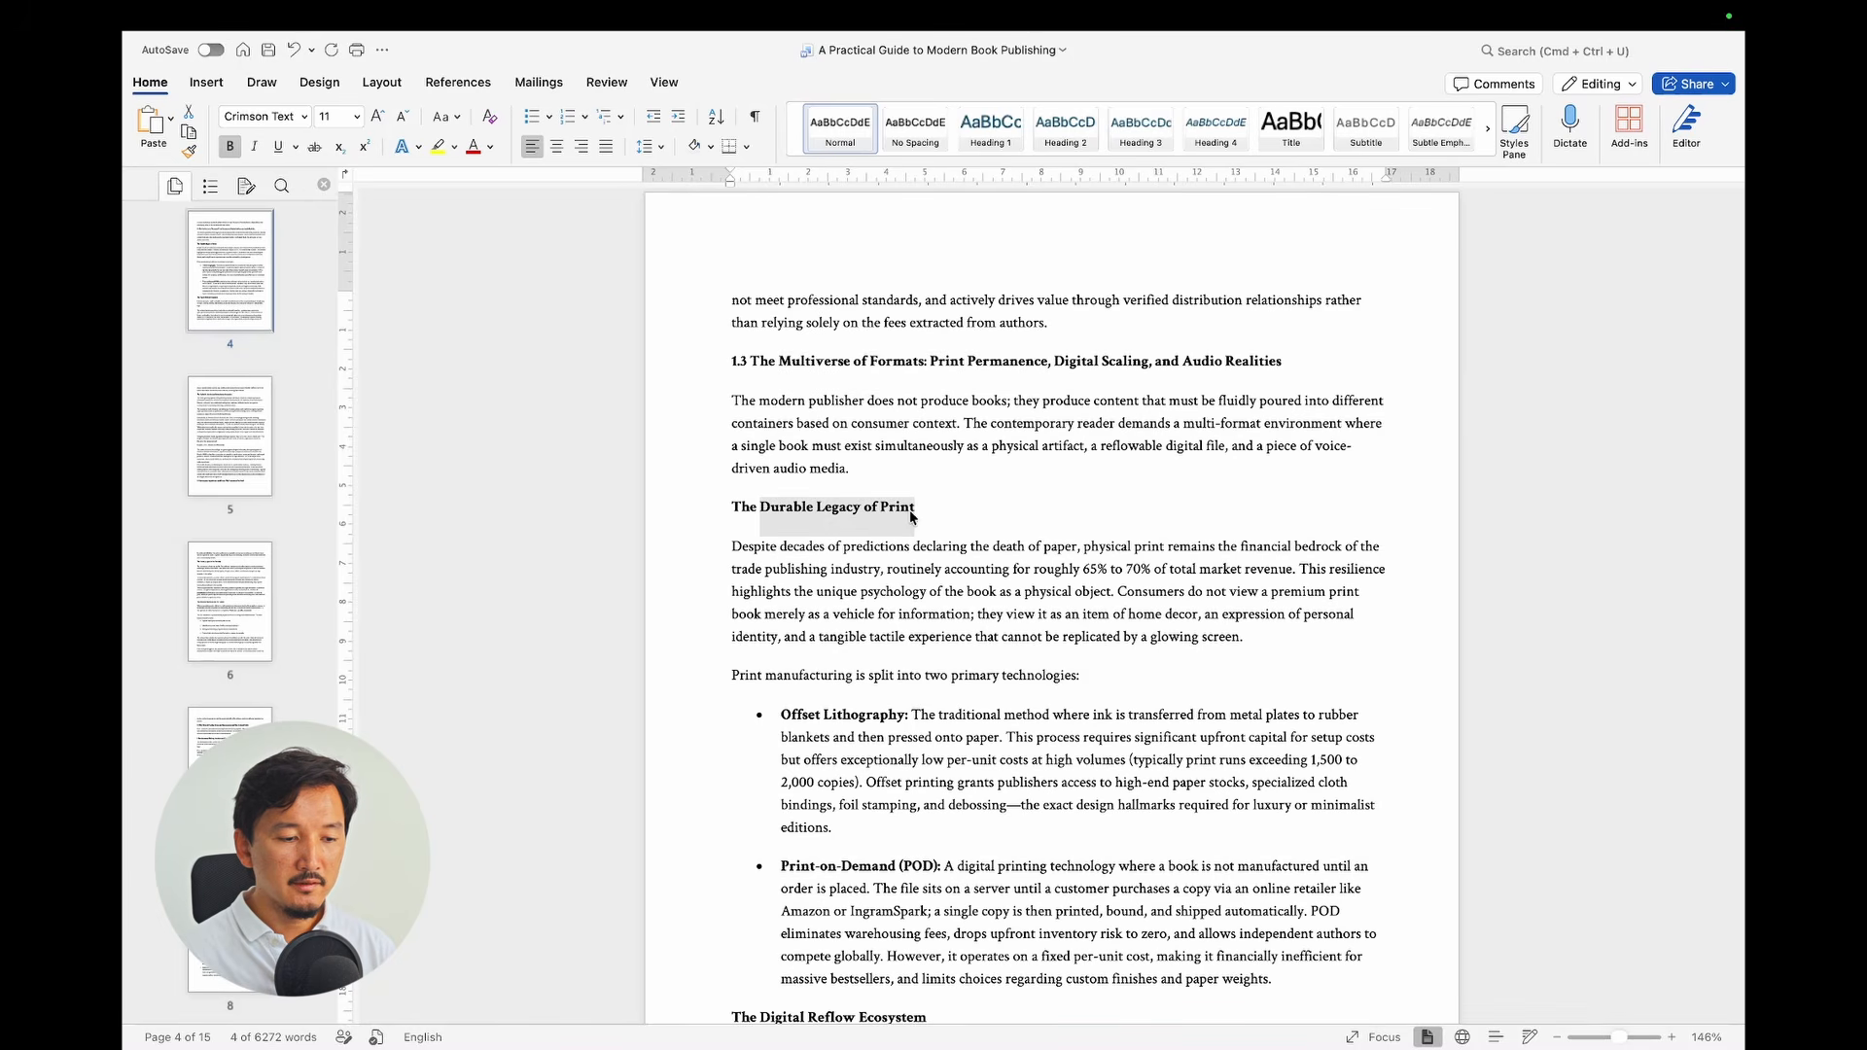
{"action": "scroll", "coordinate": [1037, 324], "scroll_direction": "up", "scroll_amount": 10}
{"action": "scroll", "coordinate": [1038, 324], "scroll_direction": "up", "scroll_amount": 20}
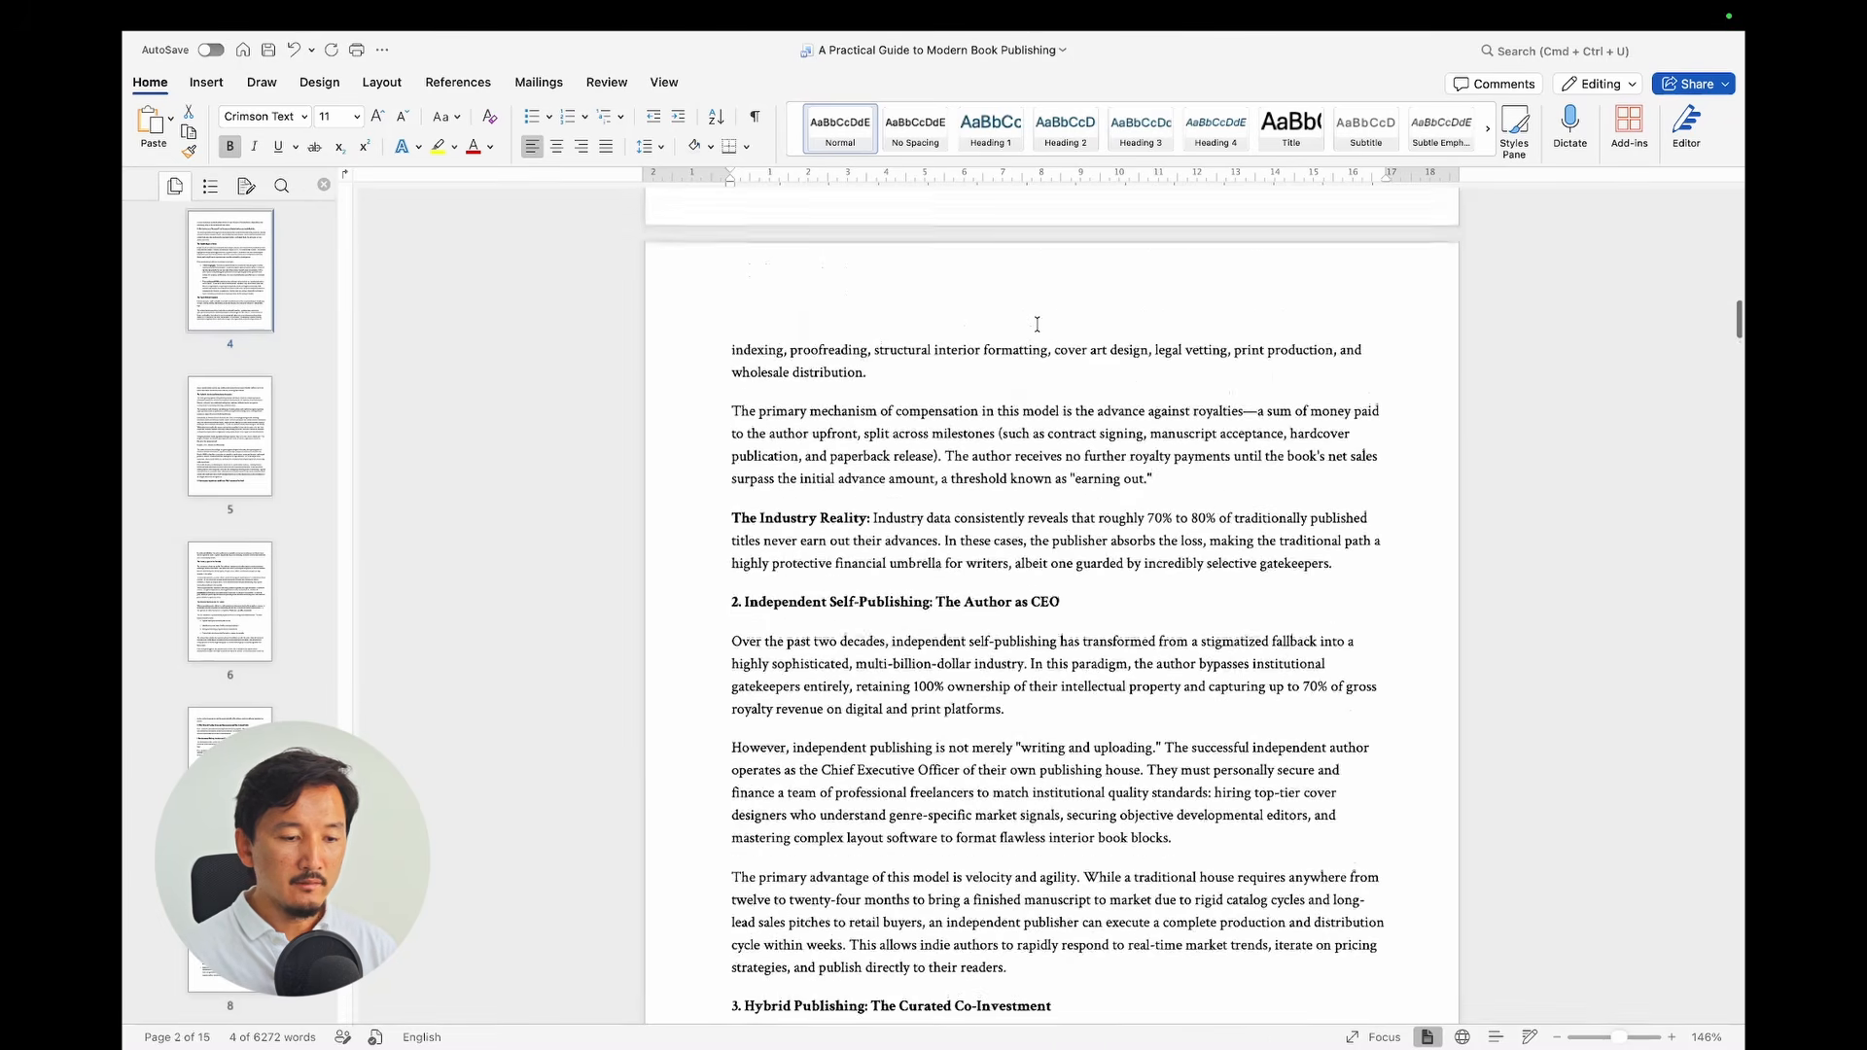
{"action": "triple_click", "coordinate": [809, 395]}
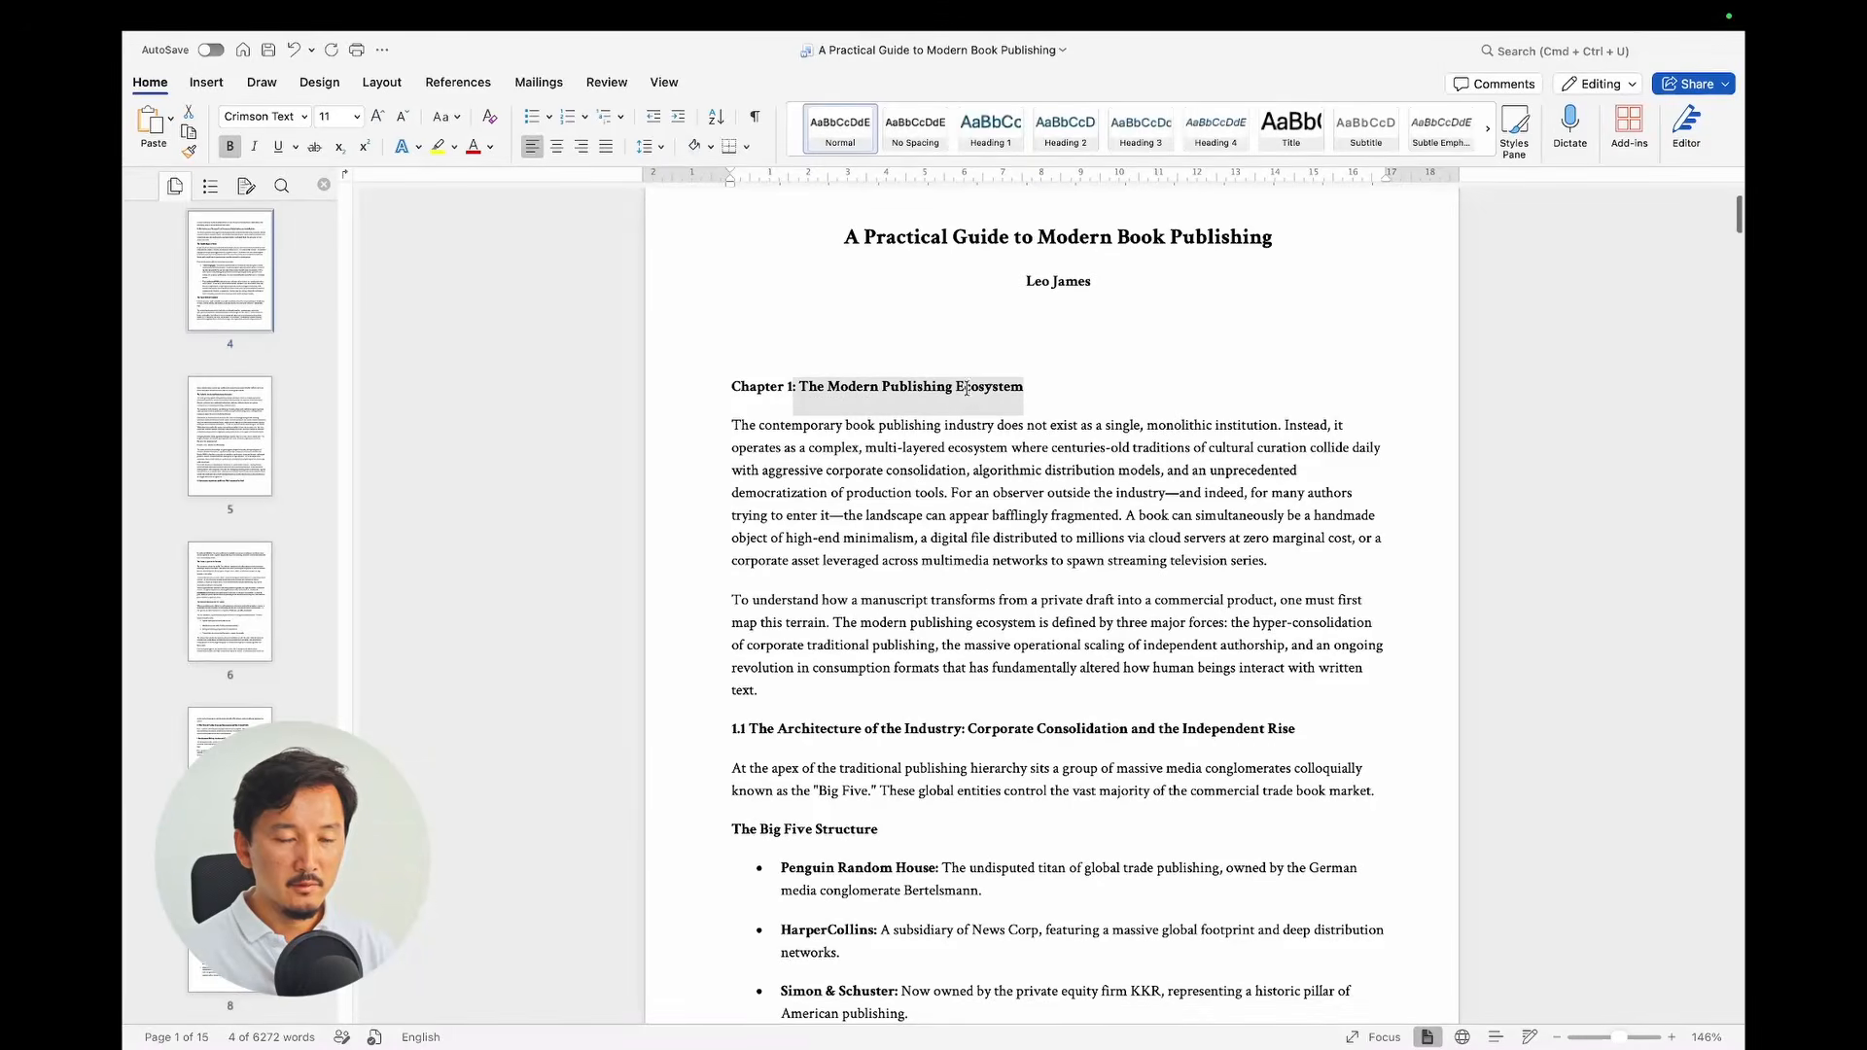
Step: Back in Affinity, clear the chapter search term and bring up the Find options' Paragraph Style list
{"action": "key", "text": "super+Tab"}
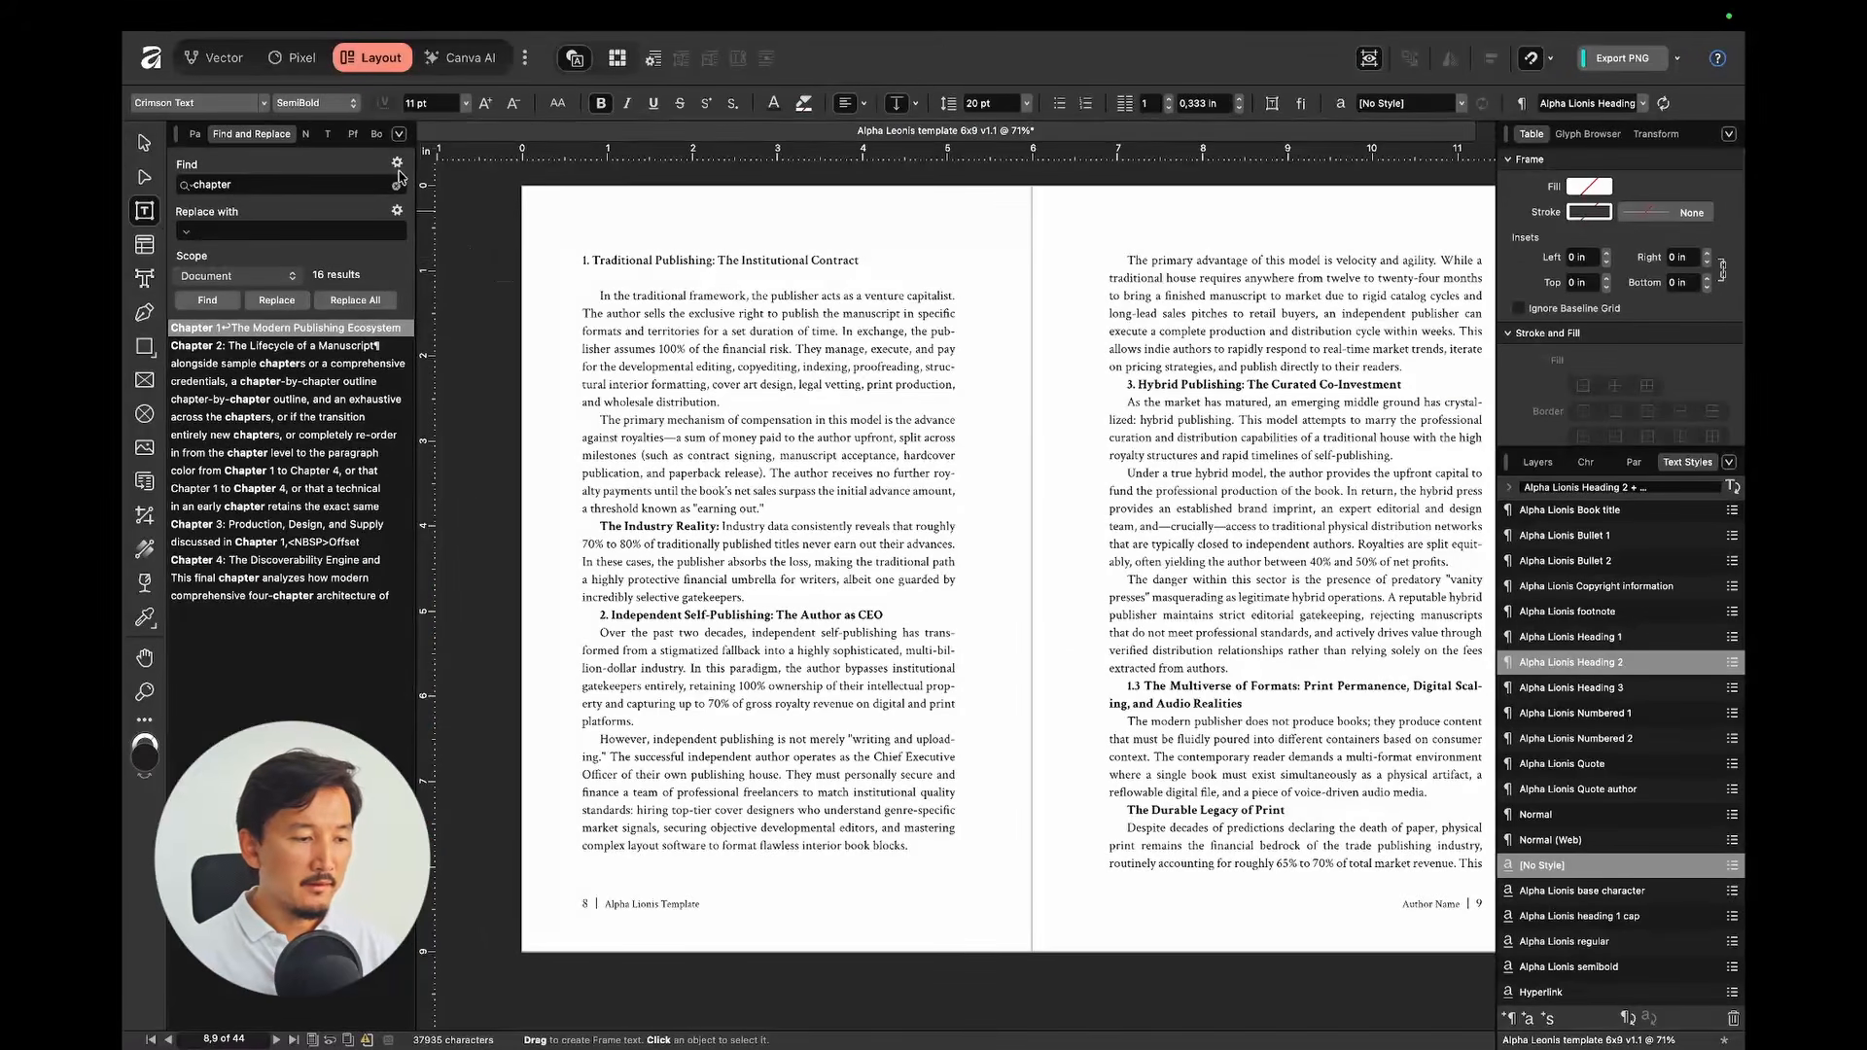
{"action": "left_click", "coordinate": [395, 187]}
{"action": "left_click", "coordinate": [396, 163]}
{"action": "mouse_move", "coordinate": [321, 229]}
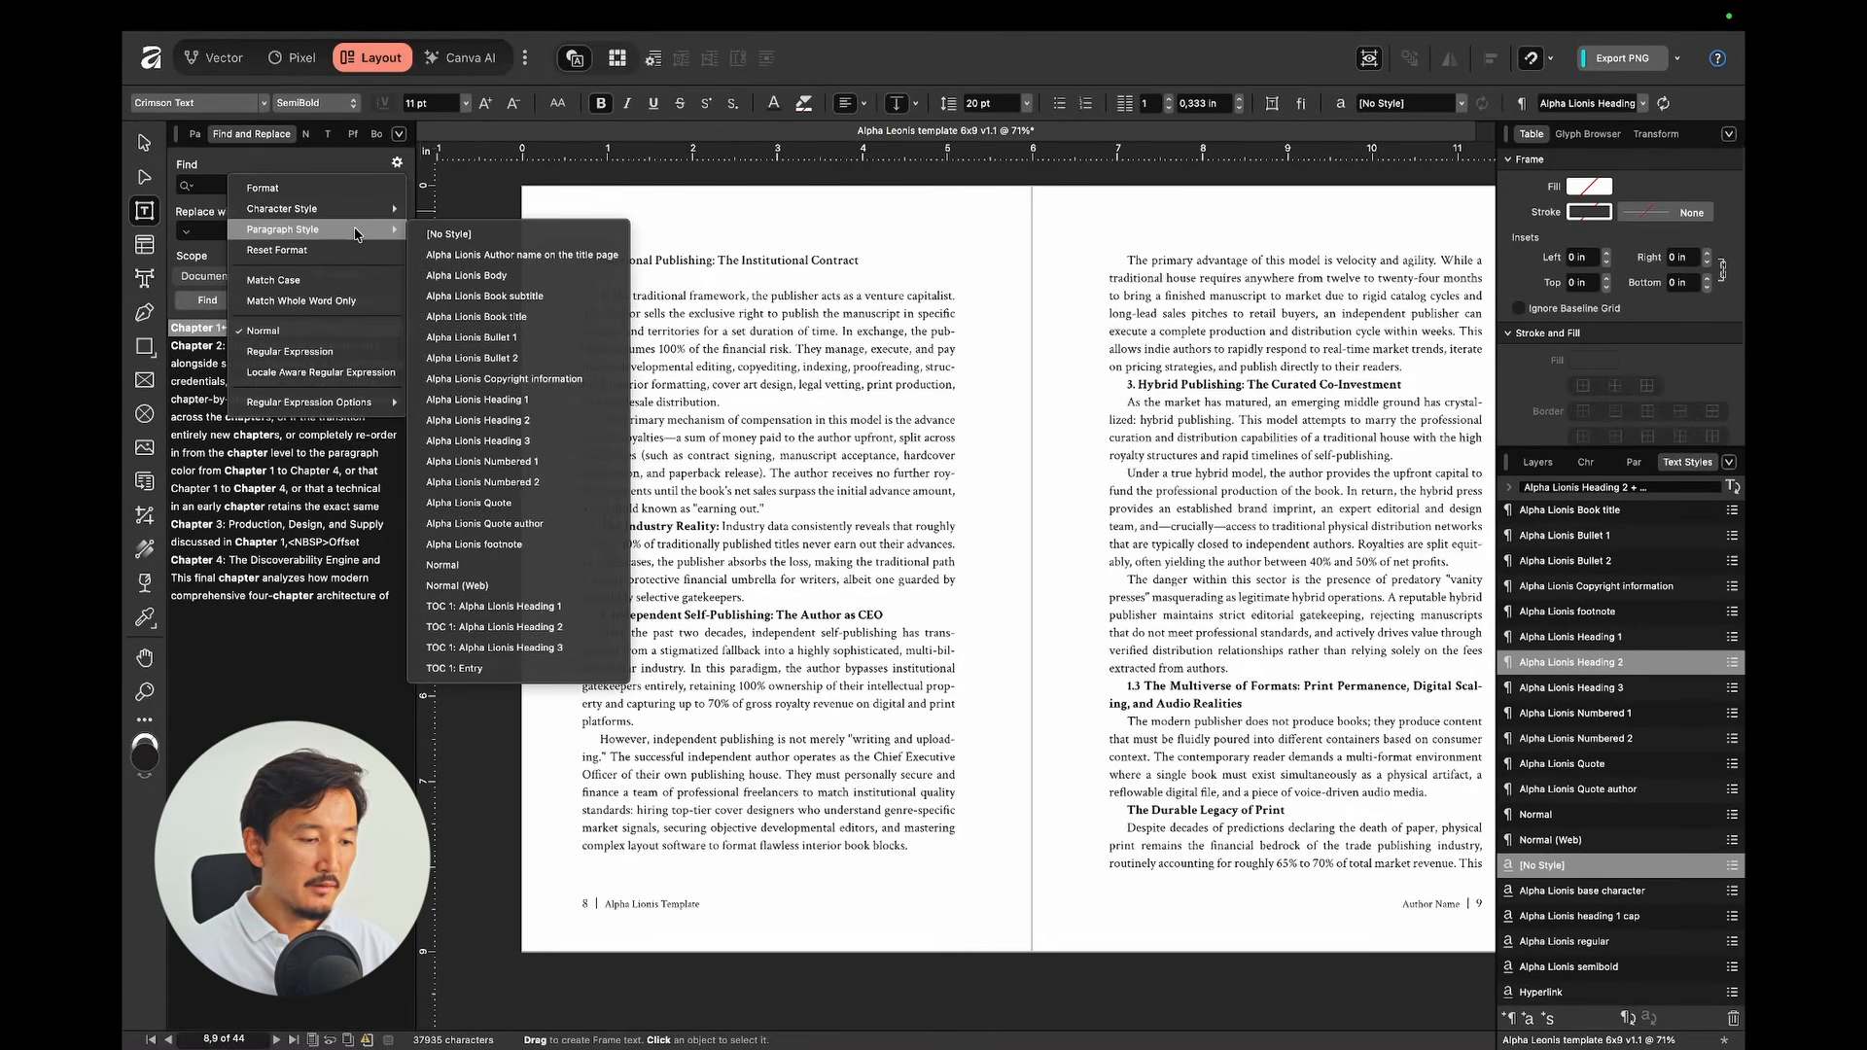
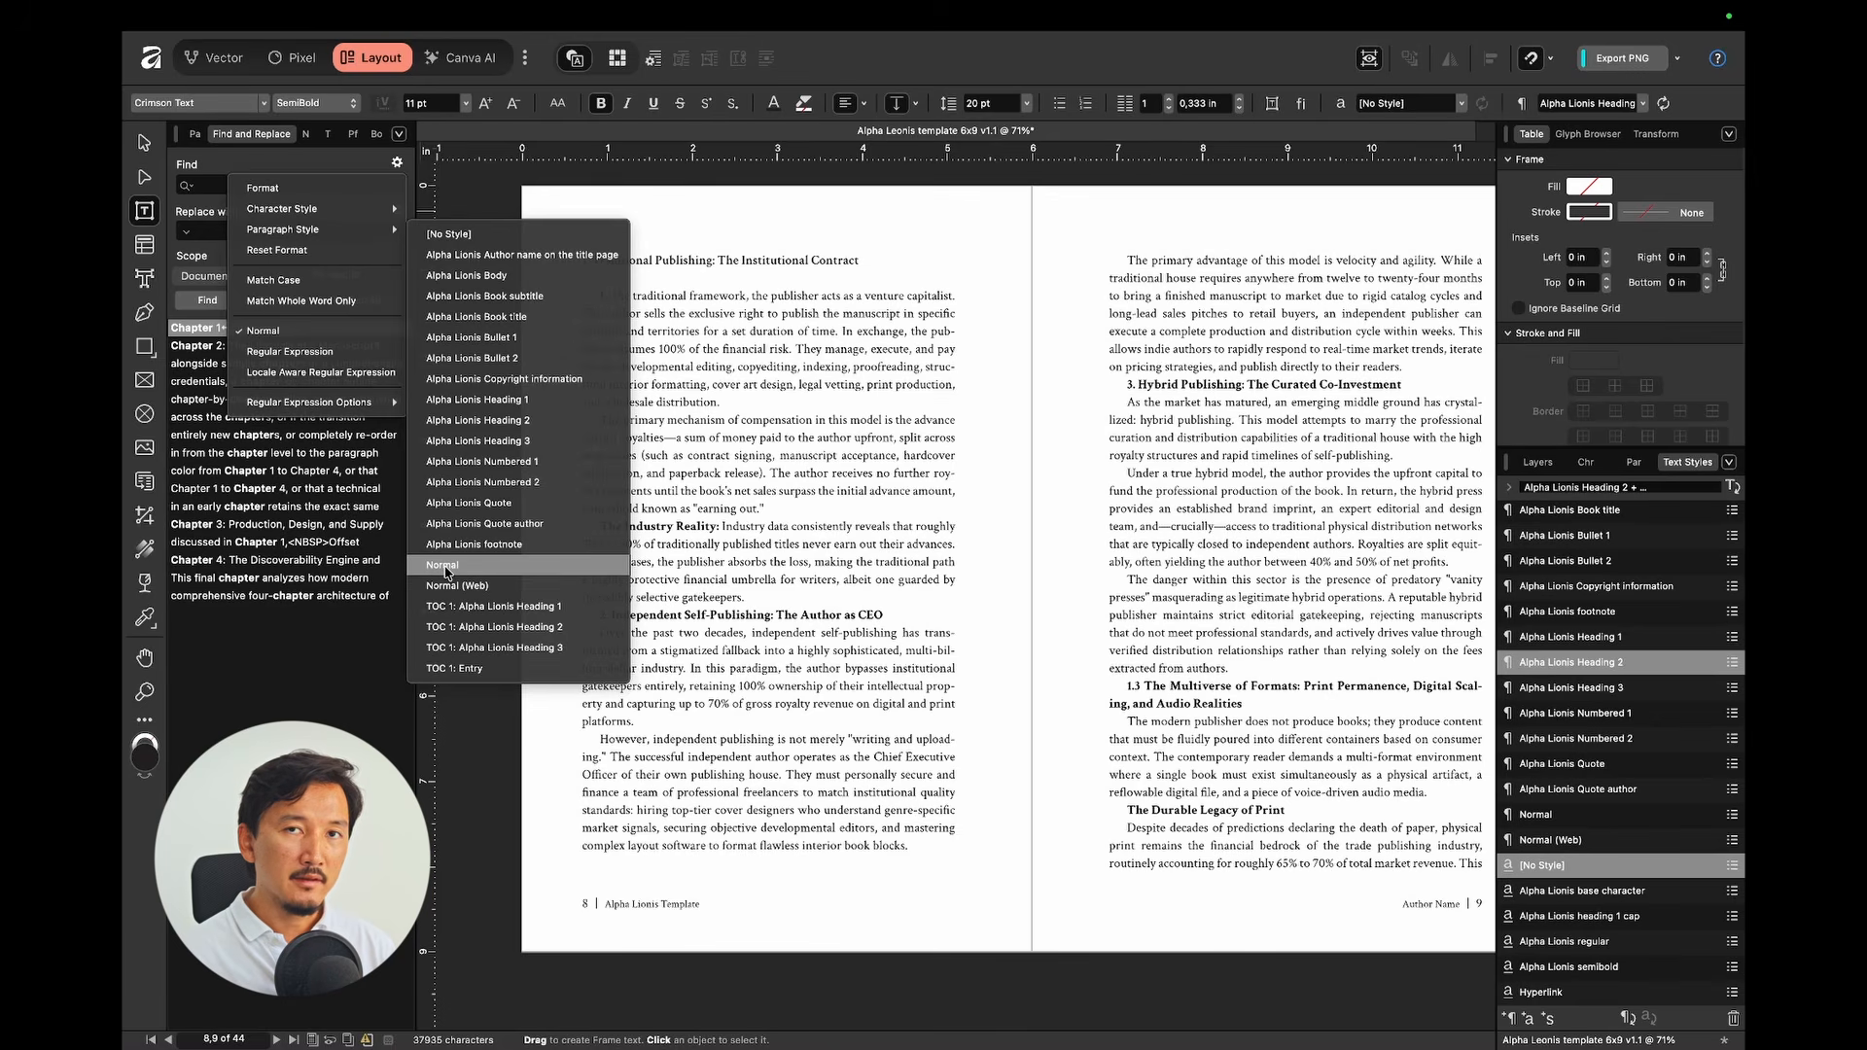
Step: Deselect the Word chapter heading, then set the Find replacement style to Alpha Lionis Heading 1
{"action": "key", "text": "ctrl+Right"}
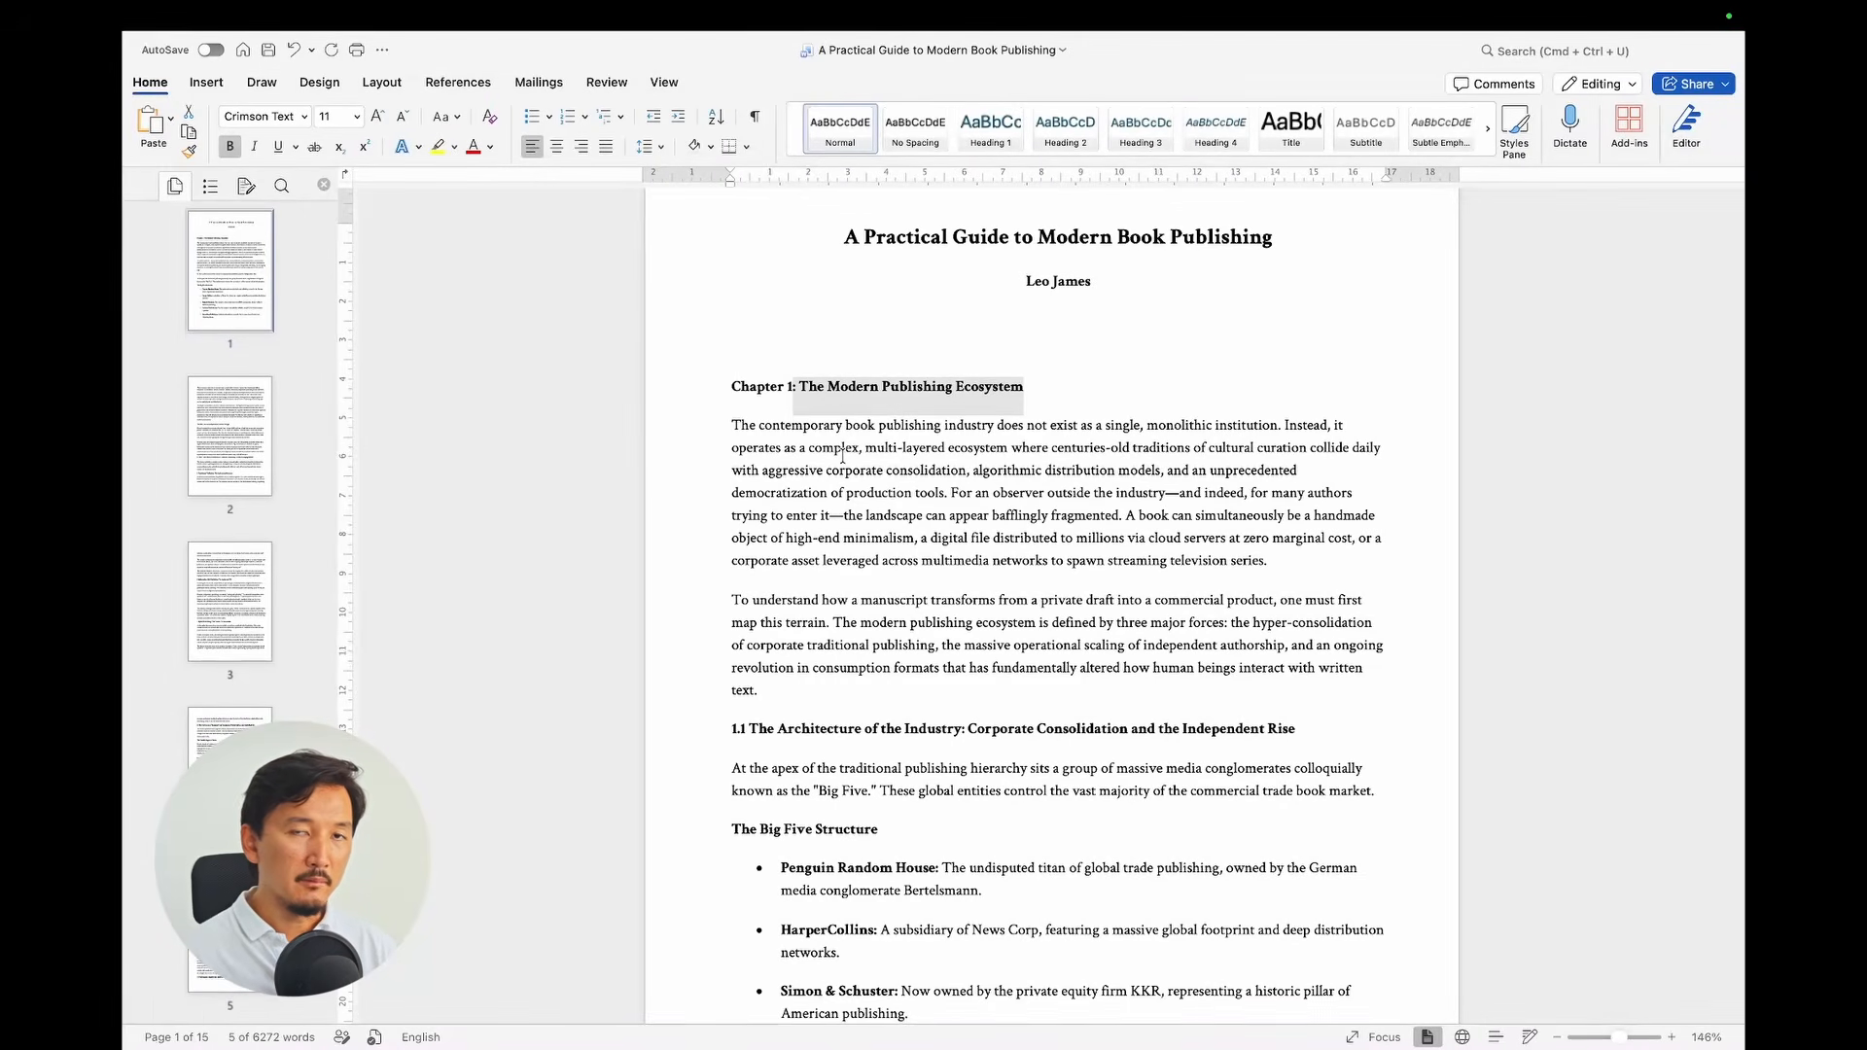
{"action": "left_click", "coordinate": [980, 431]}
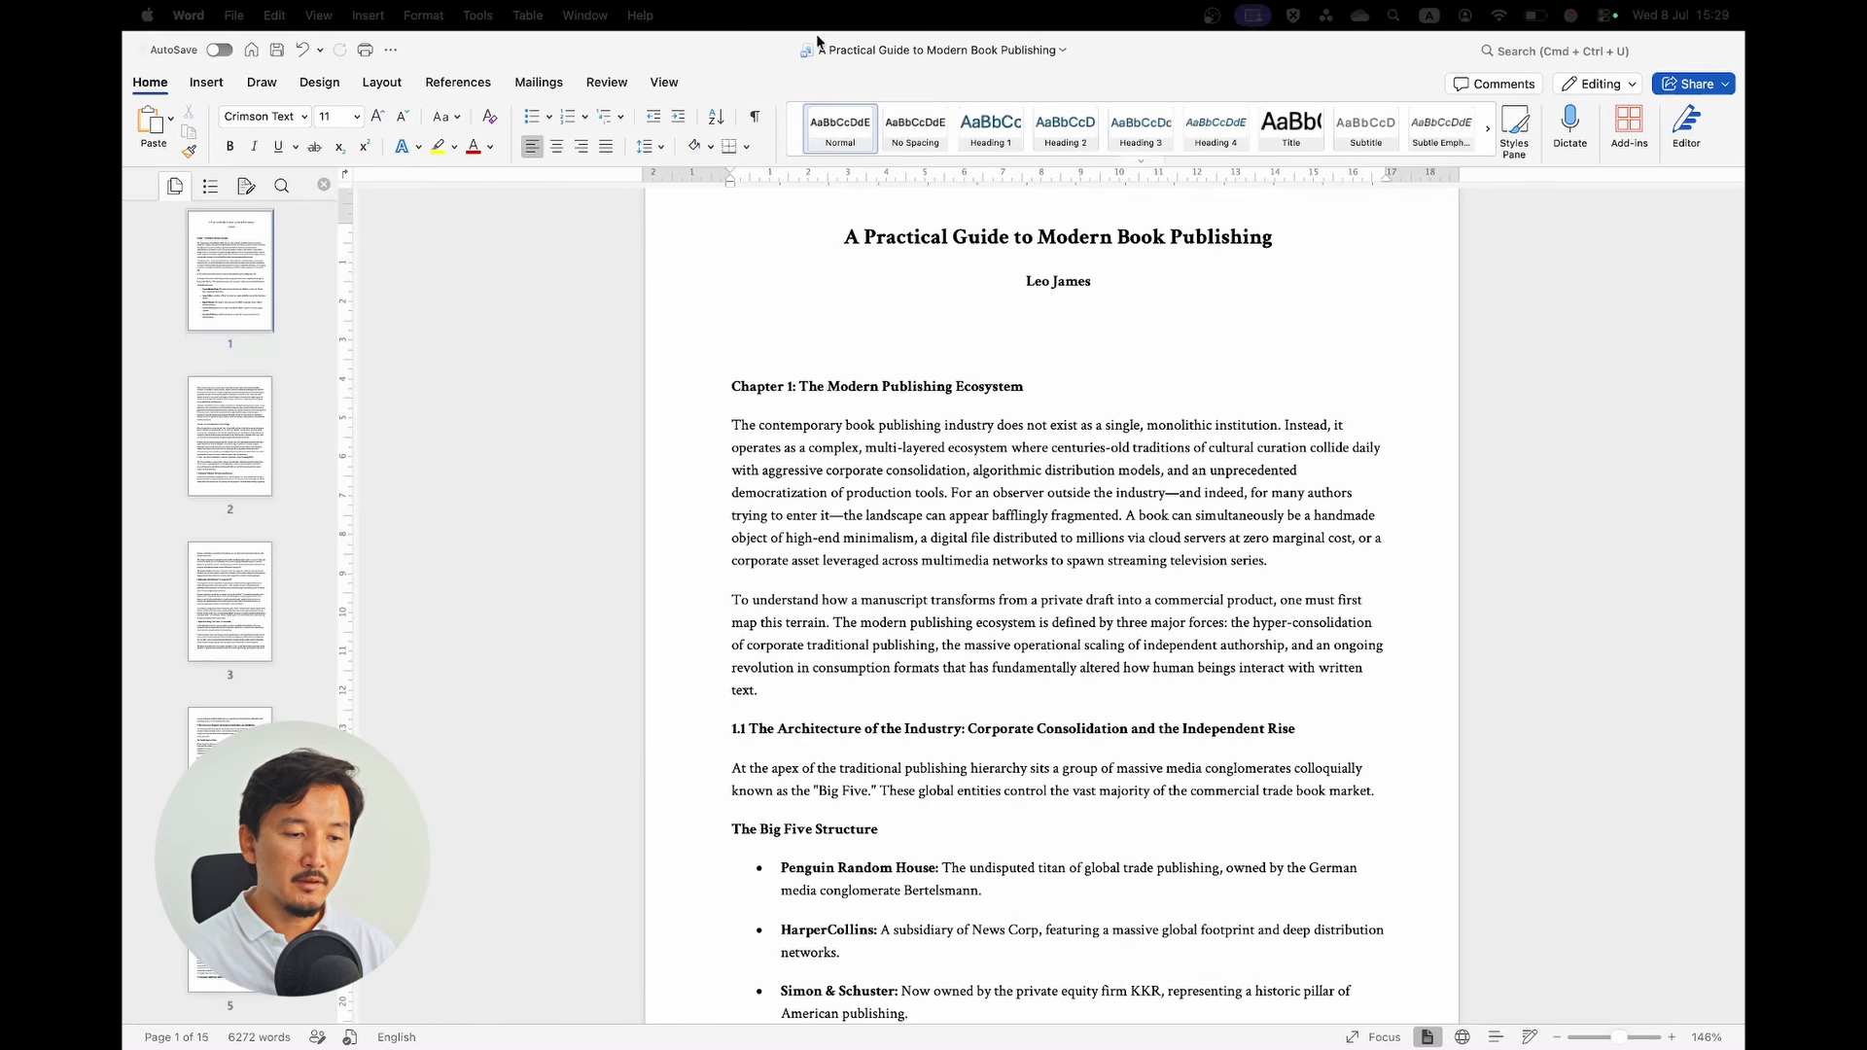
{"action": "key", "text": "ctrl+Left"}
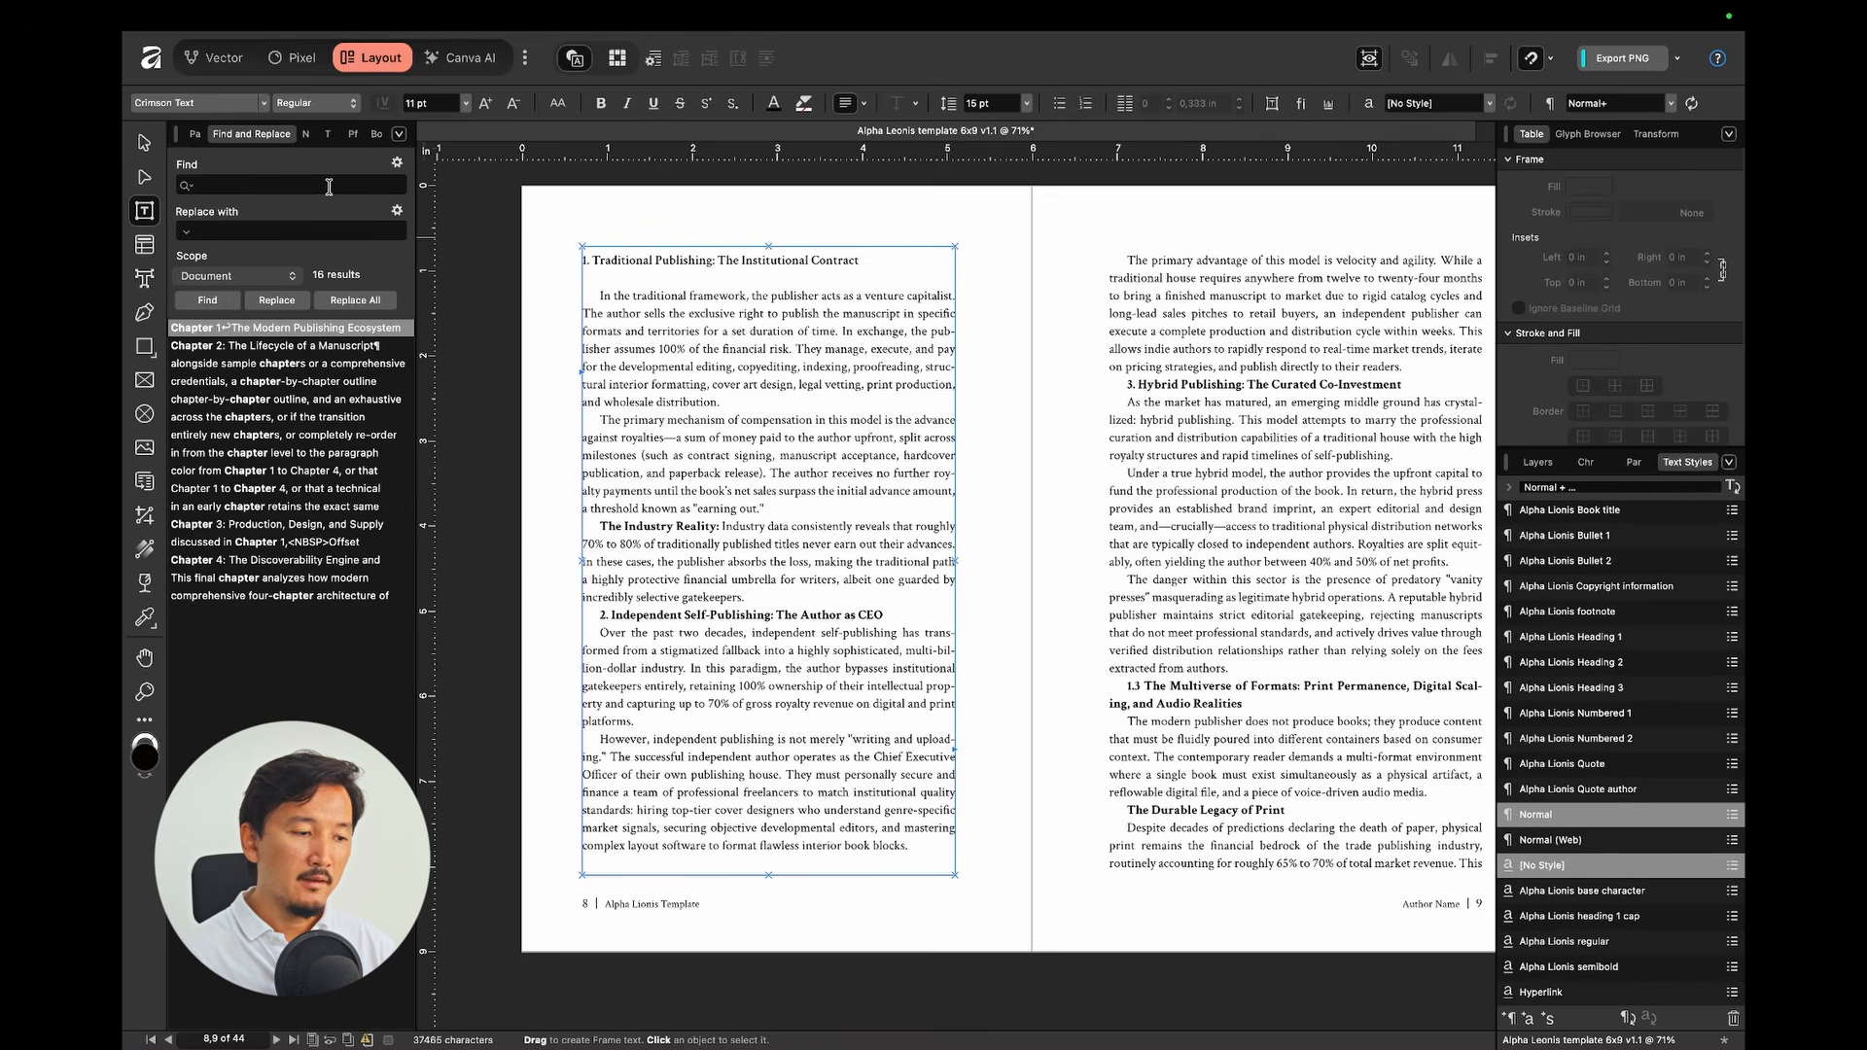
{"action": "left_click", "coordinate": [396, 212]}
{"action": "mouse_move", "coordinate": [341, 277]}
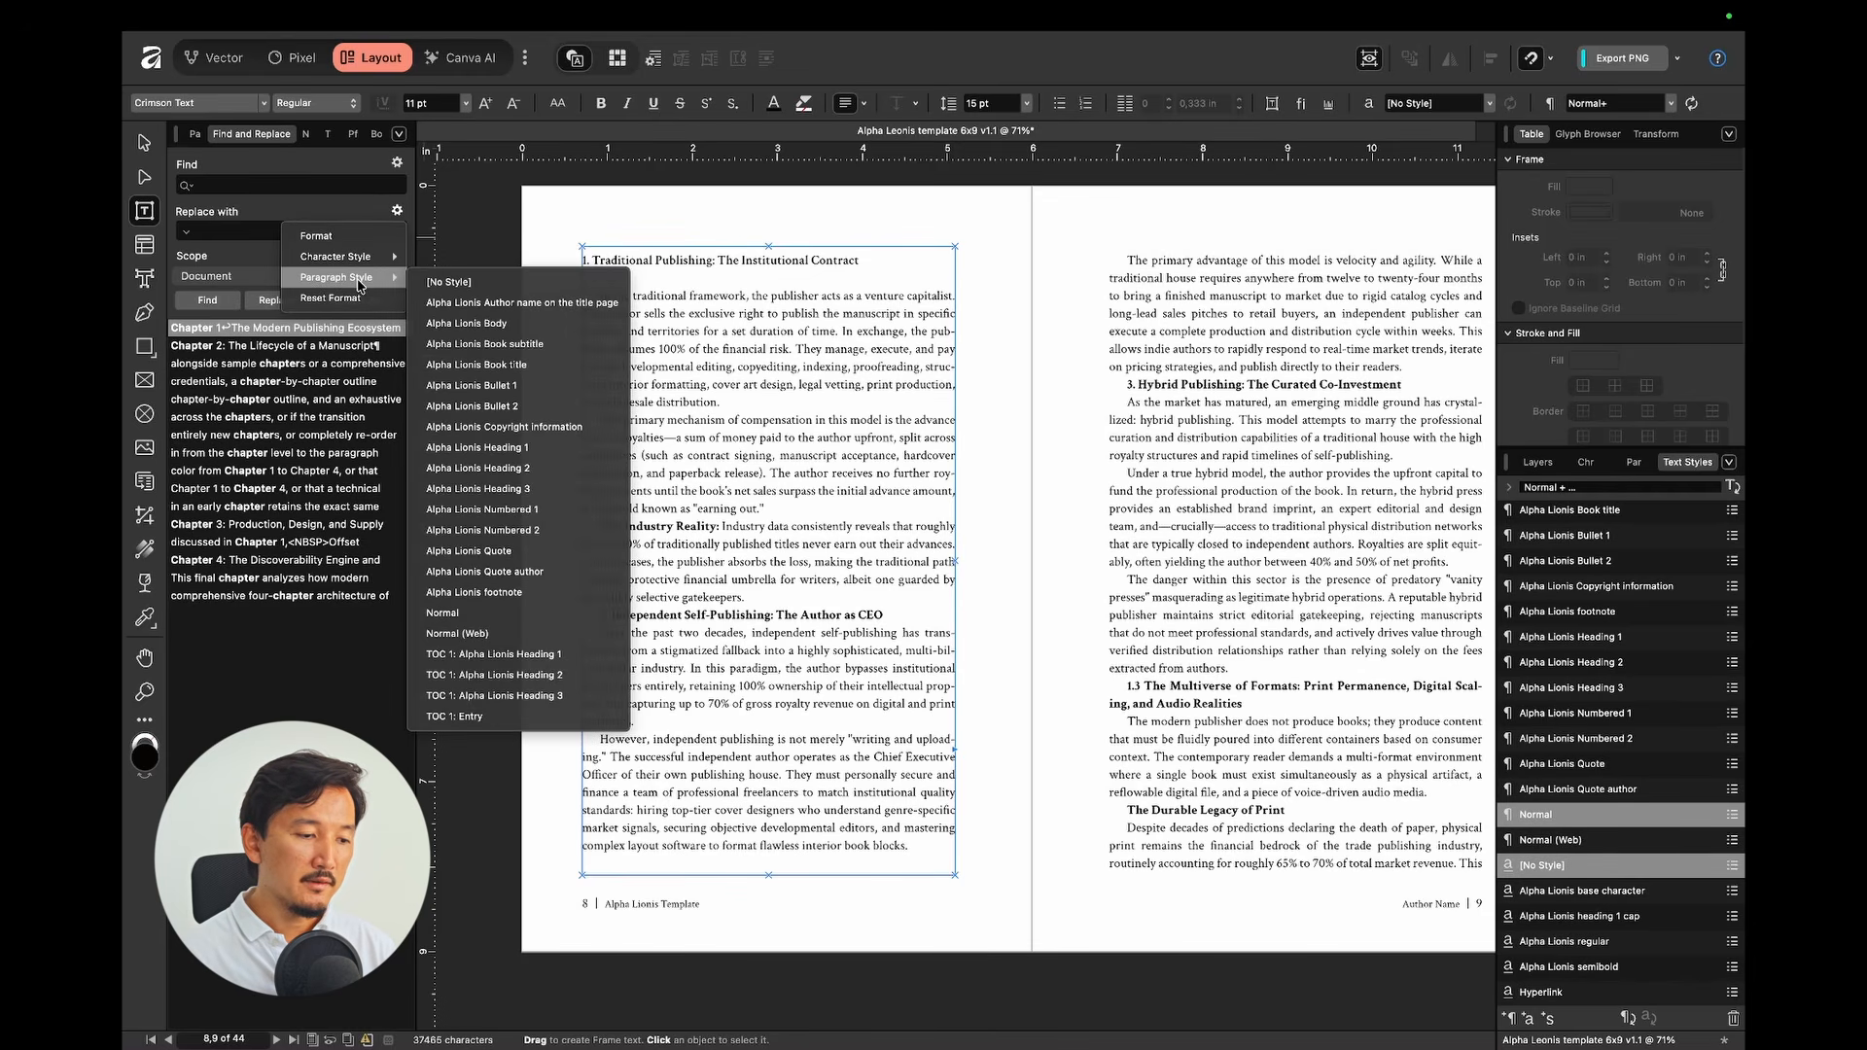
{"action": "left_click", "coordinate": [519, 449]}
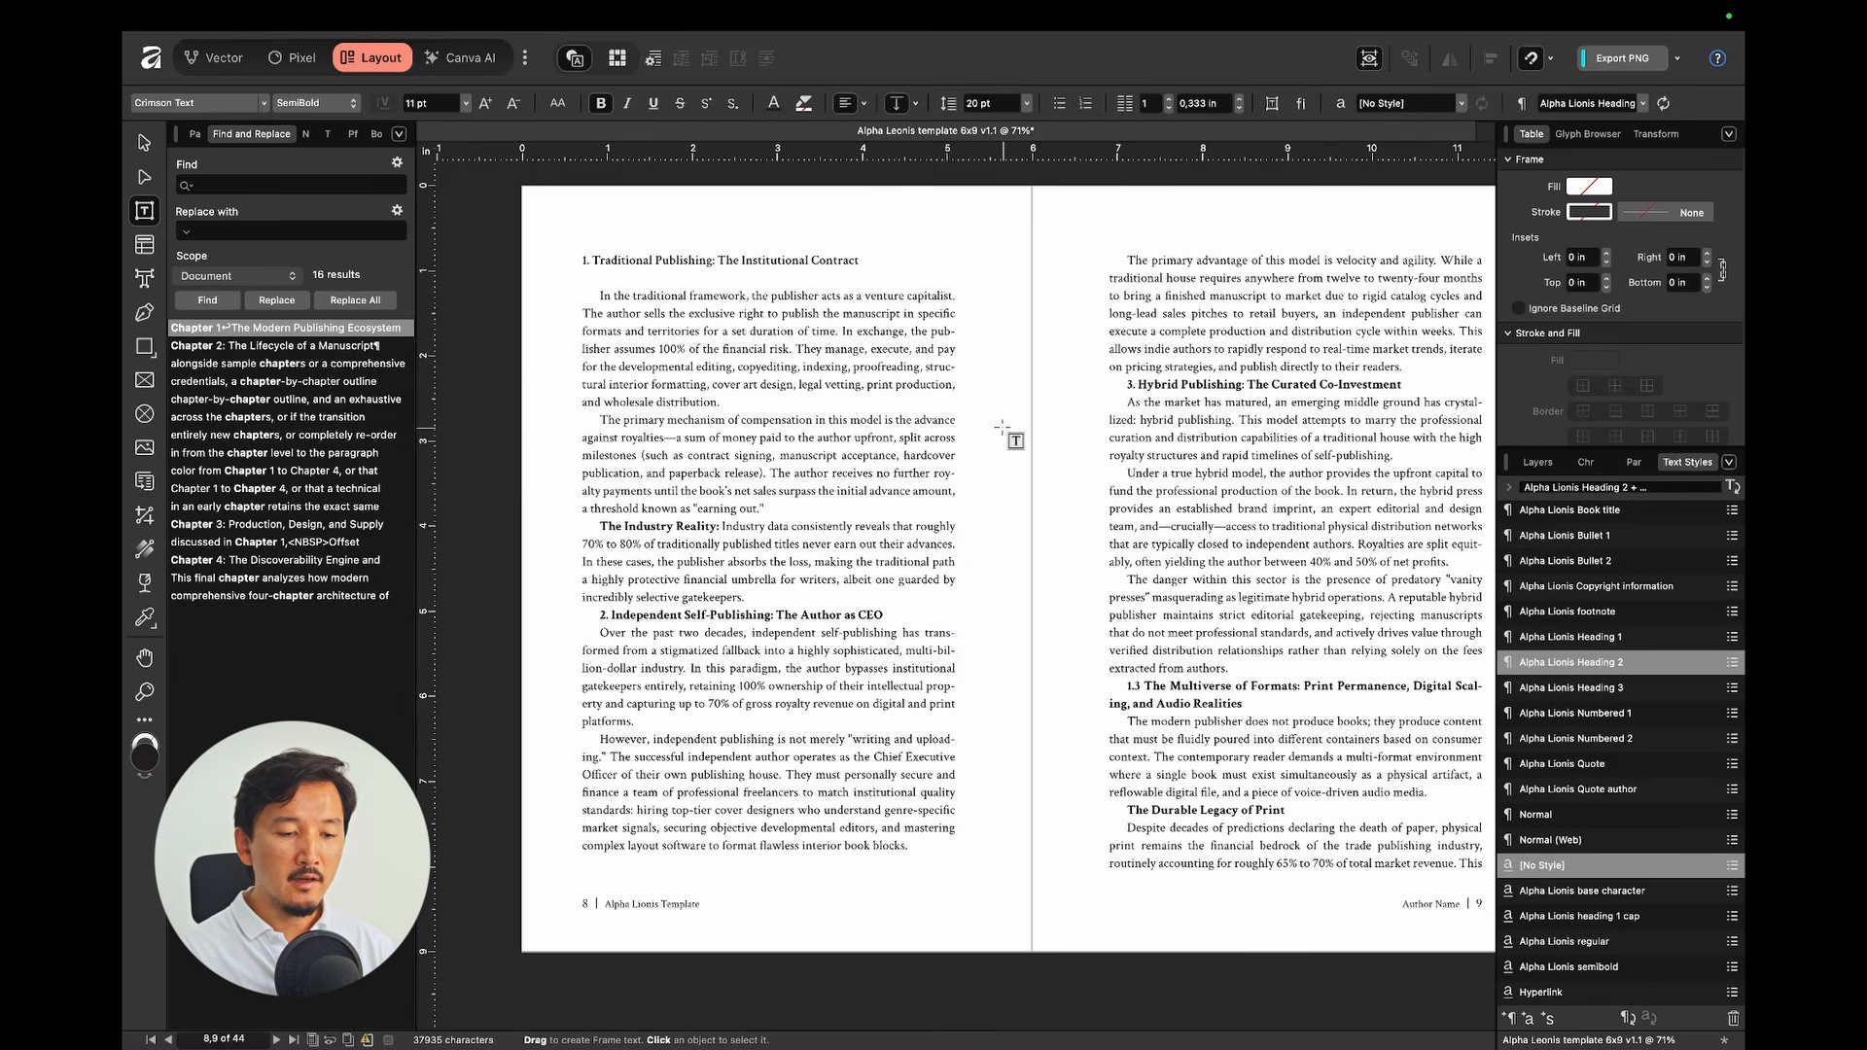
Step: Apply Heading 2 to the Hybrid Publishing and Independent Self-Publishing headings
{"action": "scroll", "coordinate": [1002, 428], "scroll_direction": "right", "scroll_amount": 2}
{"action": "scroll", "coordinate": [1001, 428], "scroll_direction": "down", "scroll_amount": 1}
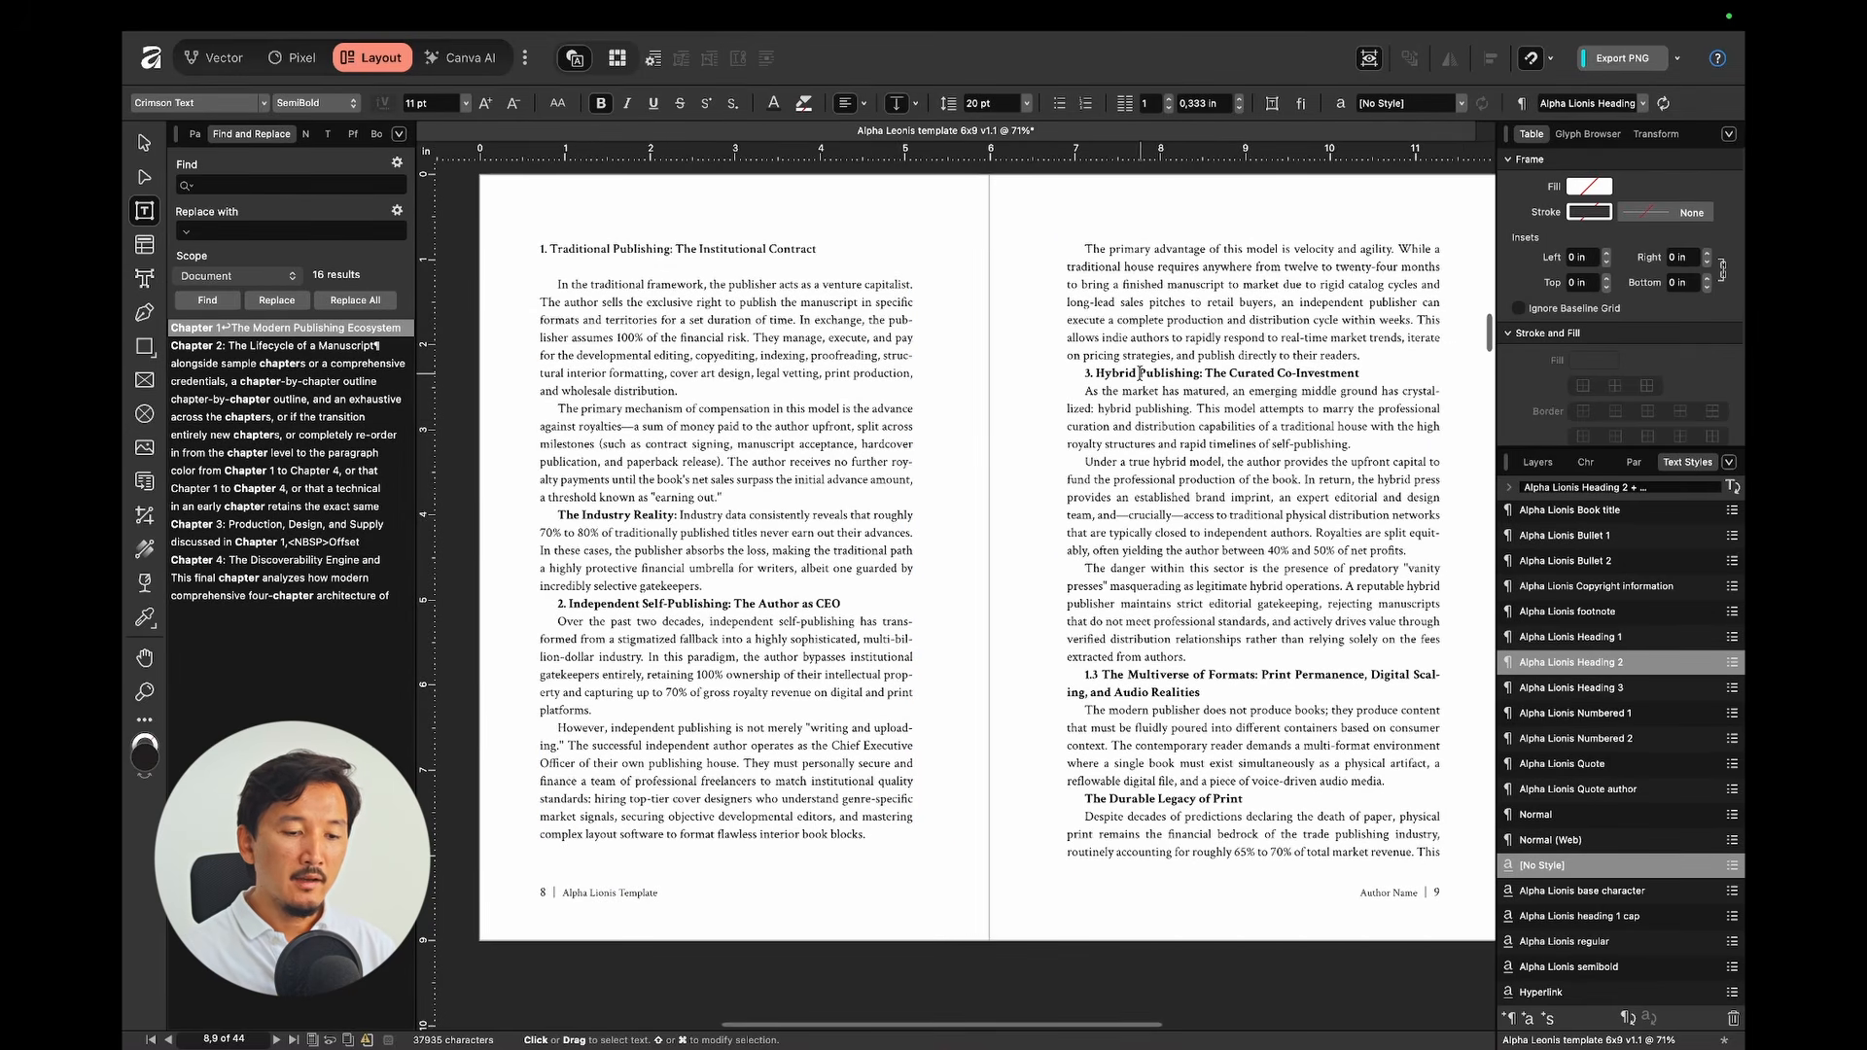
{"action": "left_click", "coordinate": [1140, 372]}
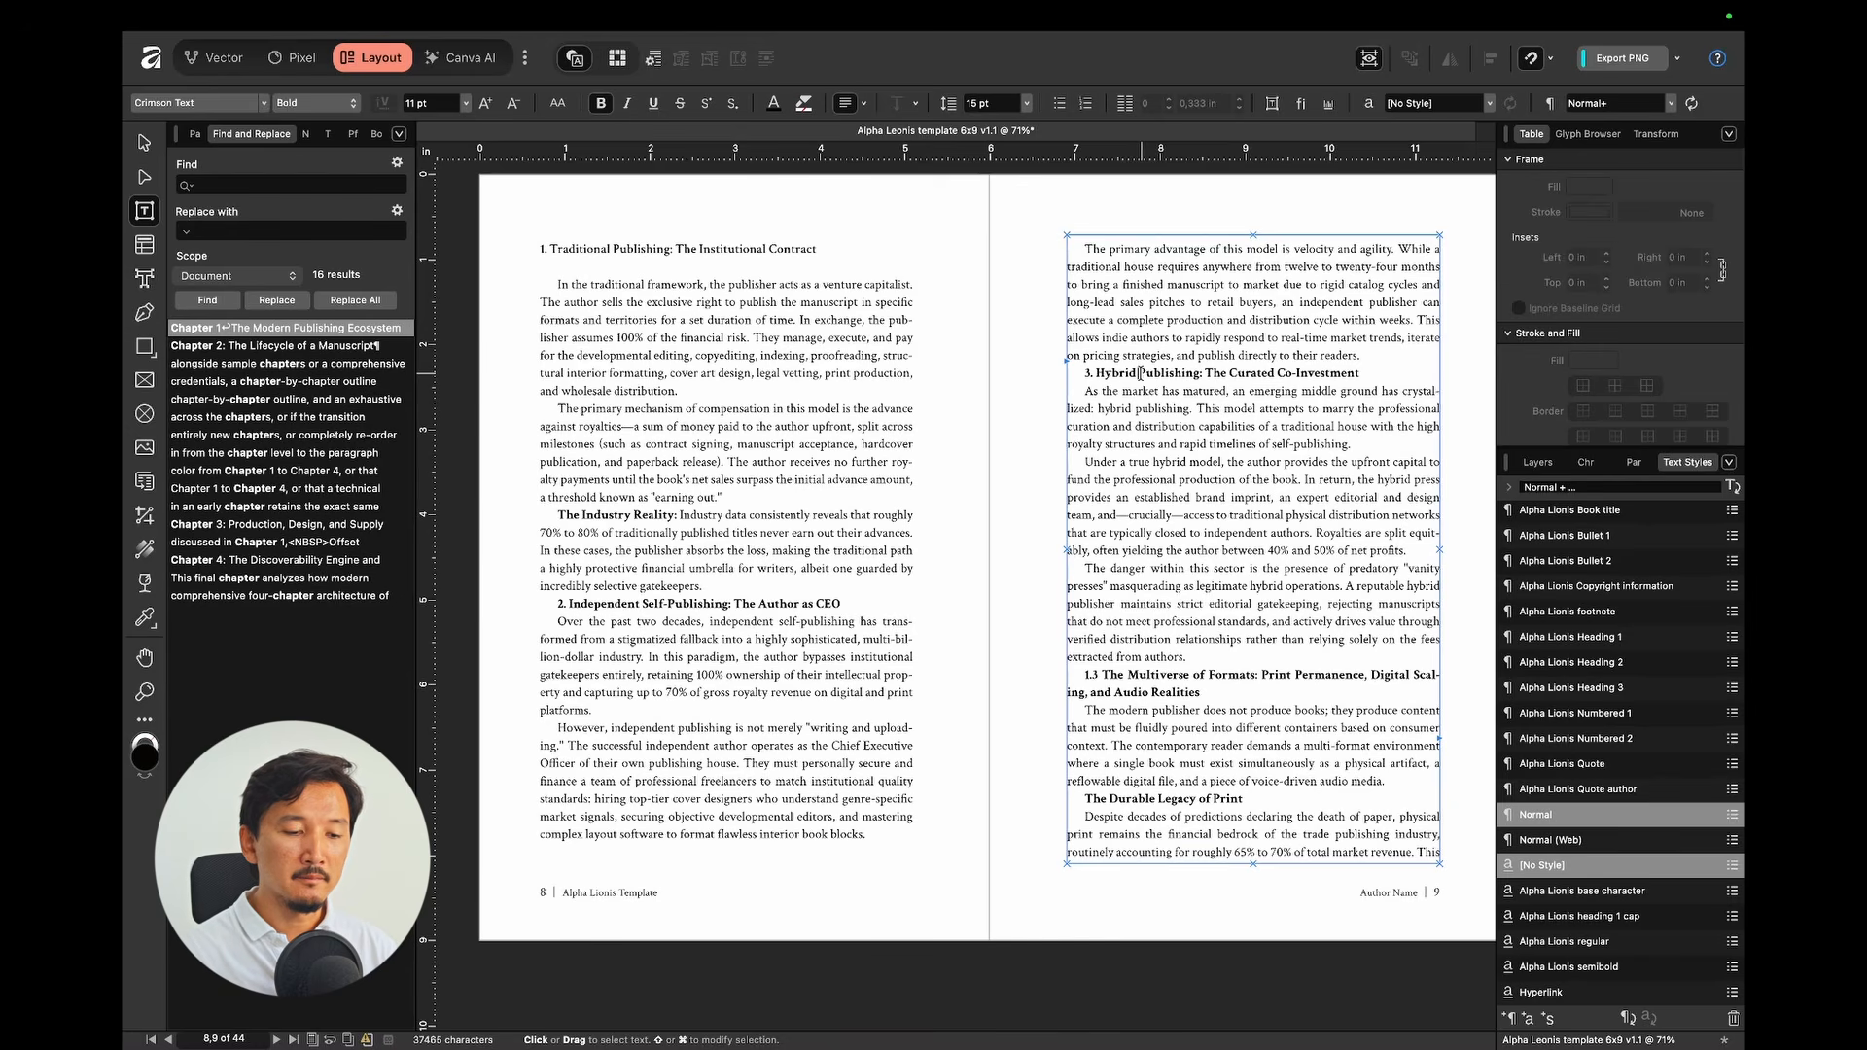
{"action": "scroll", "coordinate": [963, 458], "scroll_direction": "down", "scroll_amount": 2}
{"action": "scroll", "coordinate": [963, 458], "scroll_direction": "up", "scroll_amount": 1}
{"action": "left_click", "coordinate": [700, 560]}
{"action": "left_click", "coordinate": [1571, 662]}
{"action": "left_click", "coordinate": [1186, 364]}
Step: Style 1.3 Multiverse of Formats as Heading 2 and The Durable Legacy of Print as Heading 3
{"action": "left_click", "coordinate": [1572, 662]}
{"action": "left_click", "coordinate": [1207, 718]}
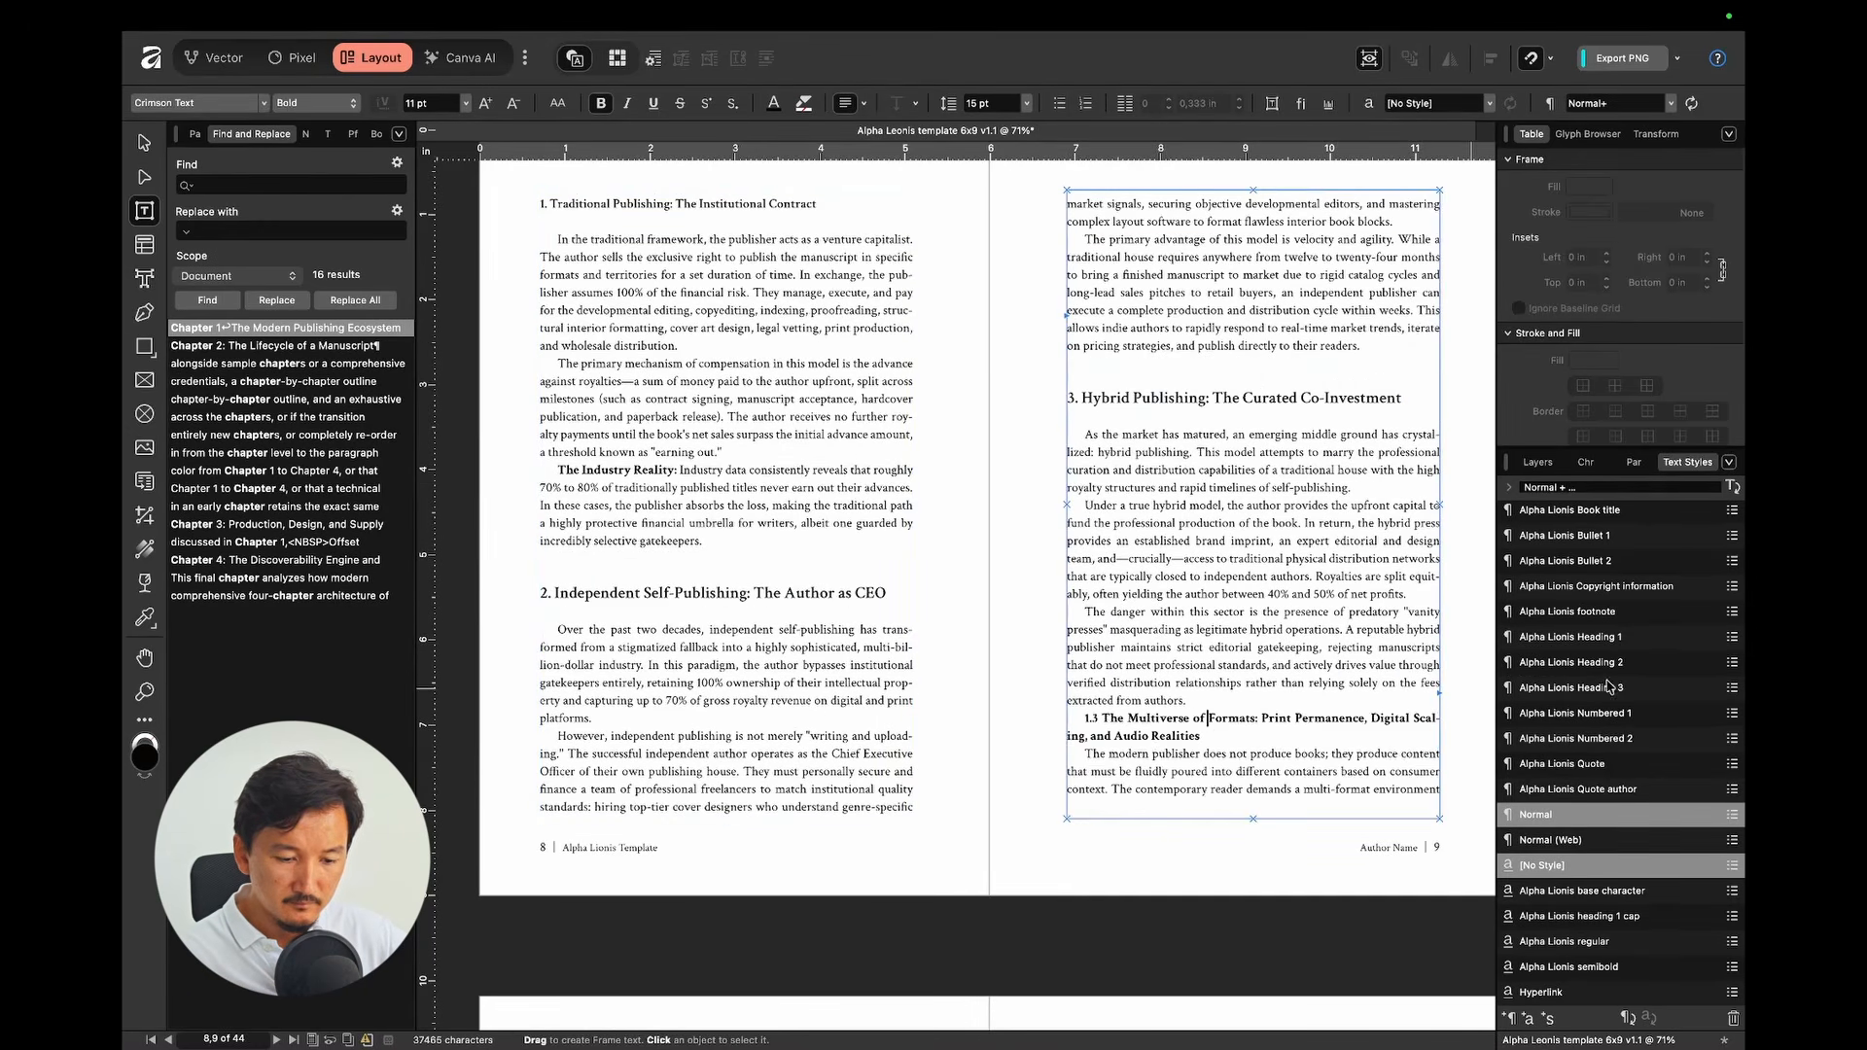
{"action": "left_click", "coordinate": [1604, 687]}
{"action": "scroll", "coordinate": [982, 544], "scroll_direction": "down", "scroll_amount": 8}
{"action": "left_click", "coordinate": [632, 429]}
{"action": "left_click", "coordinate": [1571, 688]}
{"action": "left_click", "coordinate": [778, 307]}
Step: Make the two printing paragraphs Bullet 1; set Digital Reflow Ecosystem and Audio Revolution to Heading 3
{"action": "left_click", "coordinate": [1571, 662]}
{"action": "left_click_drag", "start_coordinate": [673, 696], "coordinate": [675, 822]}
{"action": "left_click", "coordinate": [1567, 535]}
{"action": "left_click", "coordinate": [1180, 377]}
{"action": "left_click", "coordinate": [1573, 687]}
{"action": "left_click", "coordinate": [1340, 679]}
{"action": "left_click", "coordinate": [1579, 687]}
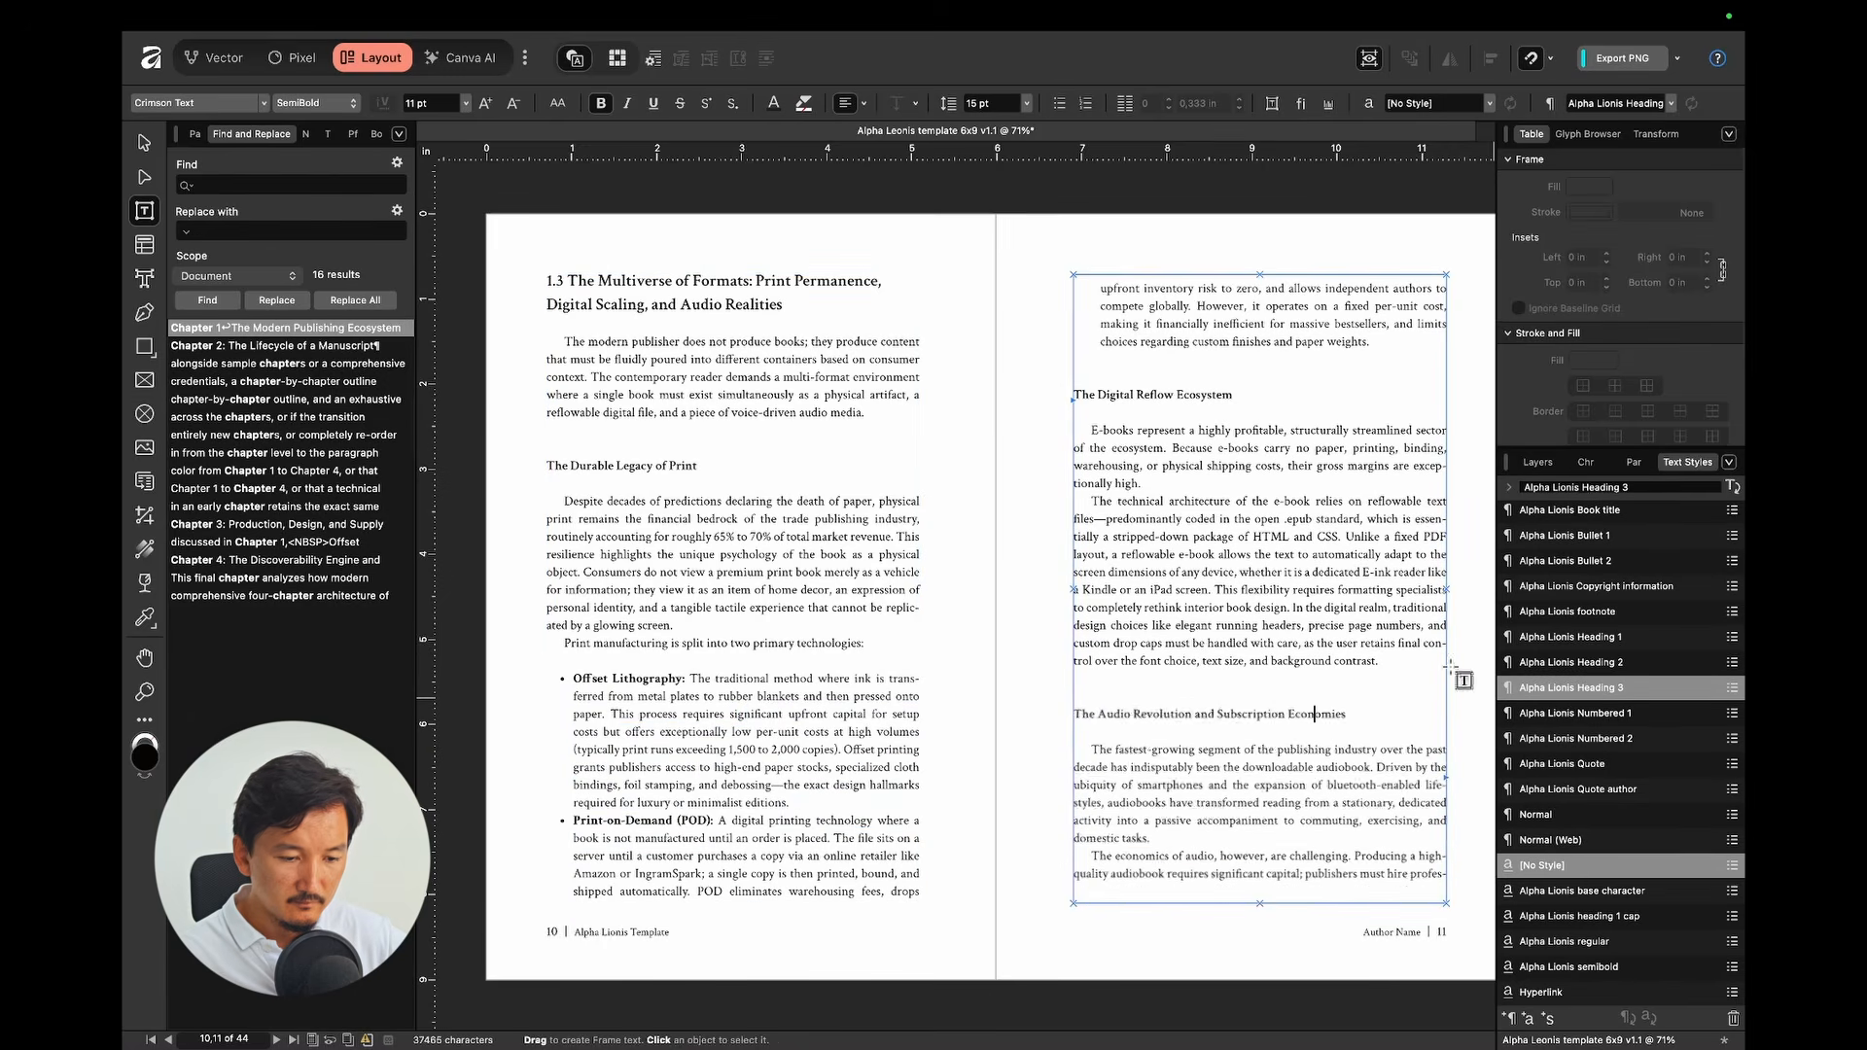
Step: Apply Heading 2 to the 2.1 Gatekeepers heading
{"action": "left_click", "coordinate": [1585, 464]}
{"action": "scroll", "coordinate": [1305, 700], "scroll_direction": "up", "scroll_amount": 4}
{"action": "scroll", "coordinate": [1305, 700], "scroll_direction": "down", "scroll_amount": 3}
{"action": "scroll", "coordinate": [1013, 733], "scroll_direction": "down", "scroll_amount": 6}
{"action": "scroll", "coordinate": [1013, 734], "scroll_direction": "down", "scroll_amount": 5}
{"action": "left_click", "coordinate": [1136, 685]}
{"action": "left_click", "coordinate": [1694, 463]}
{"action": "left_click", "coordinate": [1602, 659]}
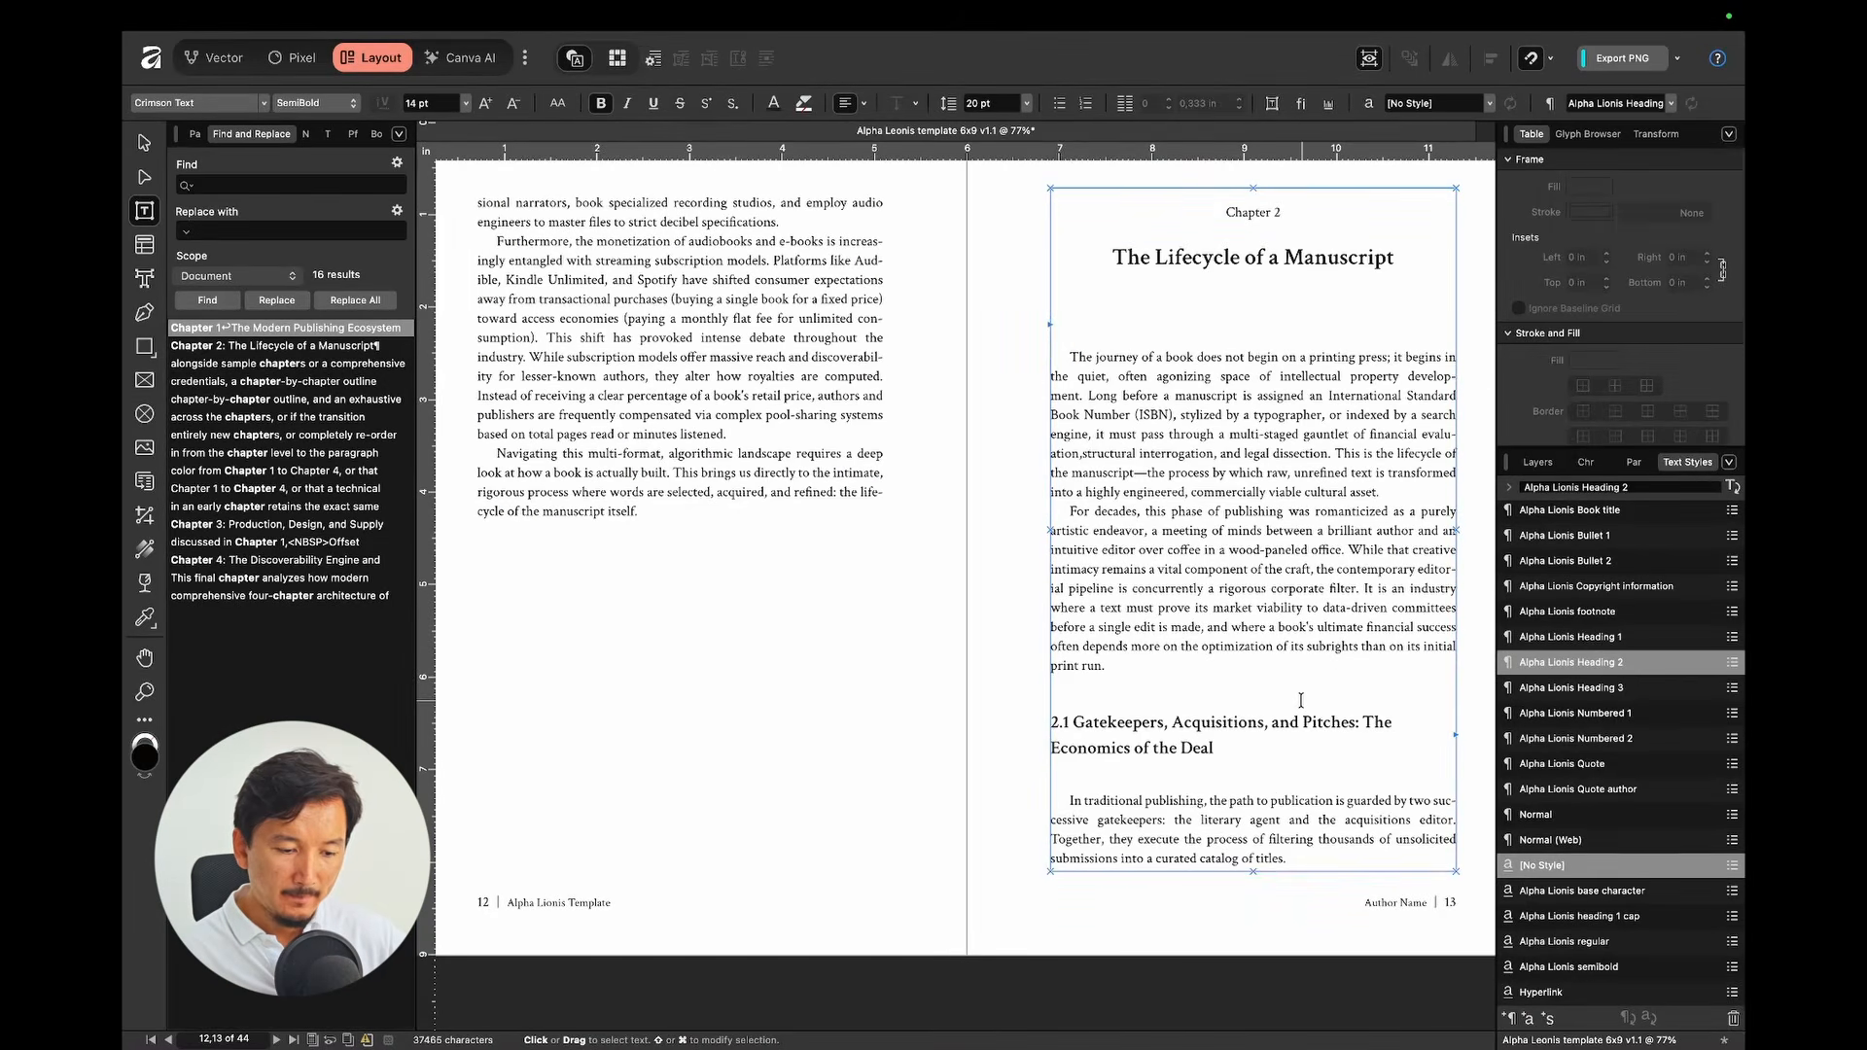
Step: Apply Heading 3 to The Literary Agent and The Editorial Board headings
{"action": "scroll", "coordinate": [1301, 700], "scroll_direction": "down", "scroll_amount": 5}
{"action": "left_click", "coordinate": [768, 619]}
{"action": "left_click", "coordinate": [1573, 688]}
{"action": "scroll", "coordinate": [836, 720], "scroll_direction": "down", "scroll_amount": 3}
{"action": "left_click", "coordinate": [763, 747]}
{"action": "left_click", "coordinate": [1567, 687]}
Step: Make the projected cost items Bullet 1, style the 2.2 heading as Heading 2, and select Developmental Editing
{"action": "scroll", "coordinate": [632, 878], "scroll_direction": "down", "scroll_amount": 1}
{"action": "left_click_drag", "start_coordinate": [631, 867], "coordinate": [636, 924]}
{"action": "left_click", "coordinate": [1567, 536]}
{"action": "left_click", "coordinate": [1255, 482]}
{"action": "left_click", "coordinate": [1572, 662]}
{"action": "left_click", "coordinate": [1238, 671]}
{"action": "left_click", "coordinate": [1572, 688]}
Step: Apply Heading 3 to Developmental Editing and Line Editing, and Bullet 1 to the stylistic lens items
{"action": "scroll", "coordinate": [972, 681], "scroll_direction": "down", "scroll_amount": 7}
{"action": "left_click", "coordinate": [675, 623]}
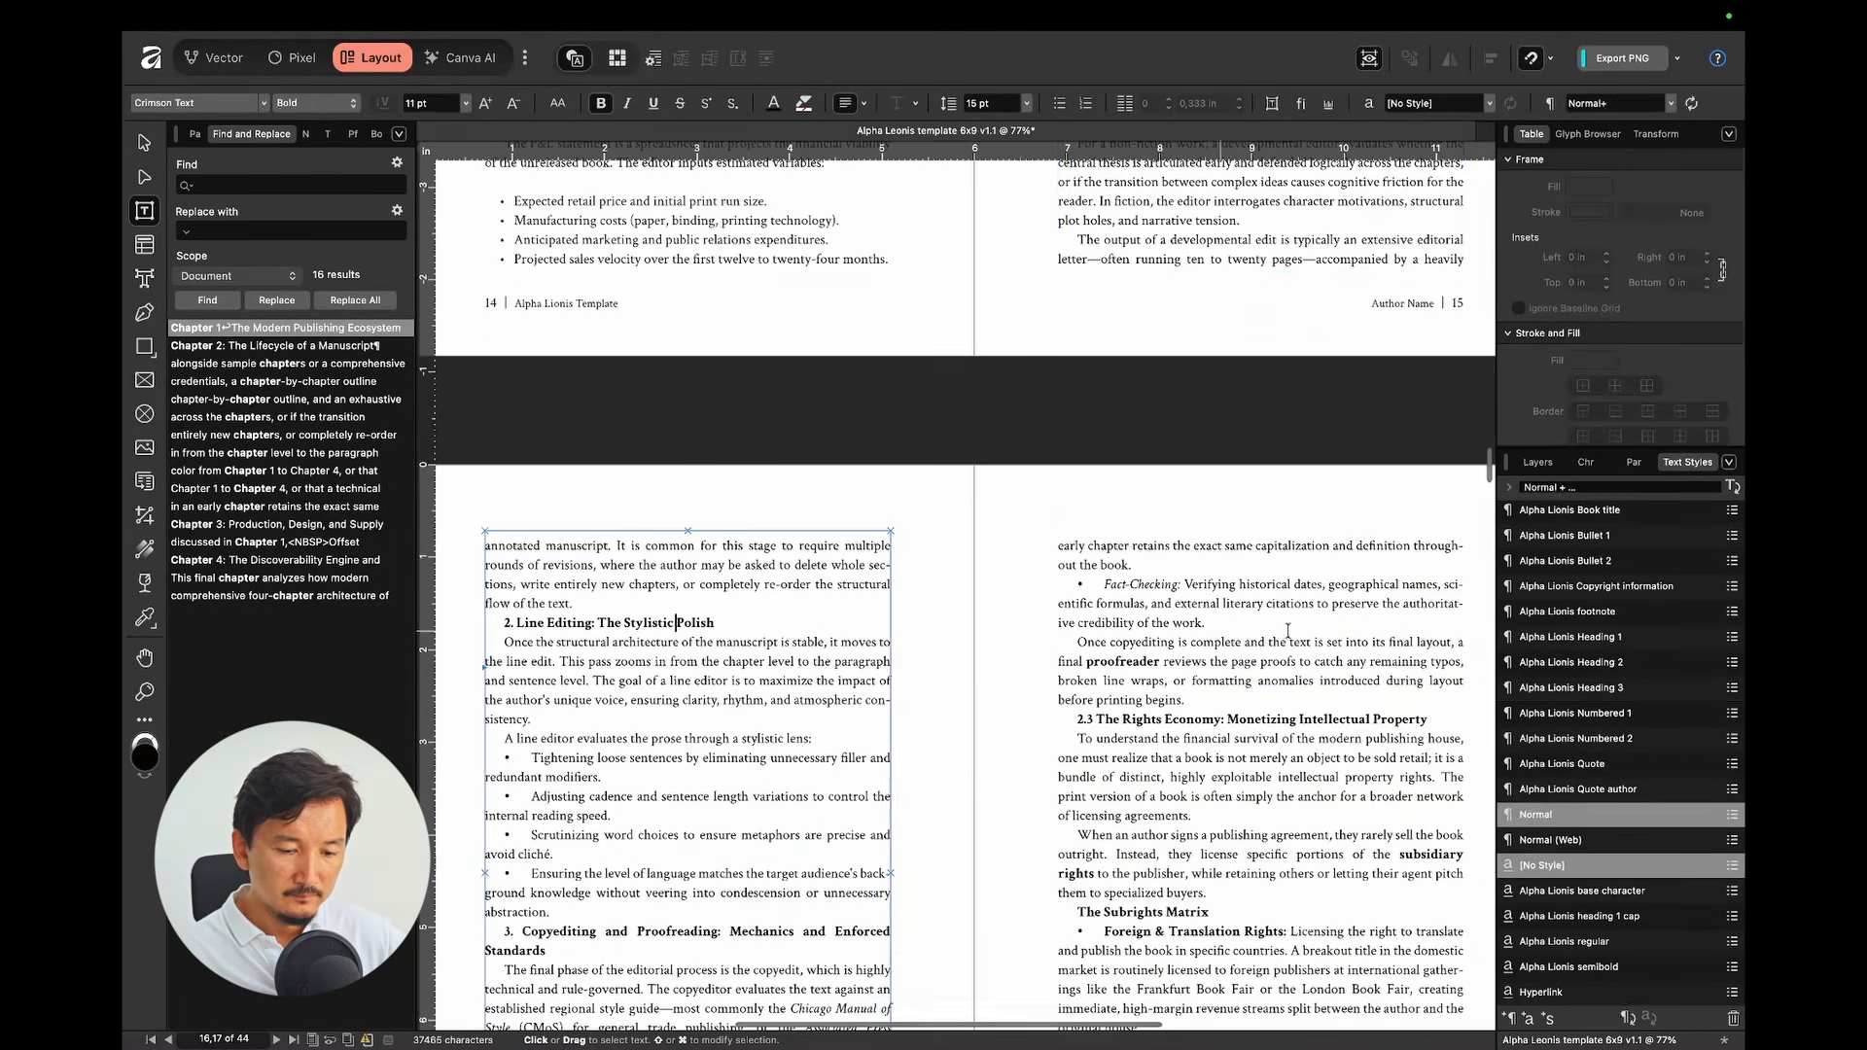
{"action": "left_click", "coordinate": [1571, 687]}
{"action": "scroll", "coordinate": [973, 681], "scroll_direction": "down", "scroll_amount": 3}
{"action": "left_click_drag", "start_coordinate": [574, 700], "coordinate": [583, 796]}
{"action": "left_click", "coordinate": [1614, 538]}
{"action": "scroll", "coordinate": [972, 681], "scroll_direction": "down", "scroll_amount": 3}
Step: Apply Heading 3 to Copyediting and Proofreading, Heading 2 to 2.3 Rights Economy, and Bullet 1 to page 17's bullets
{"action": "left_click", "coordinate": [689, 757]}
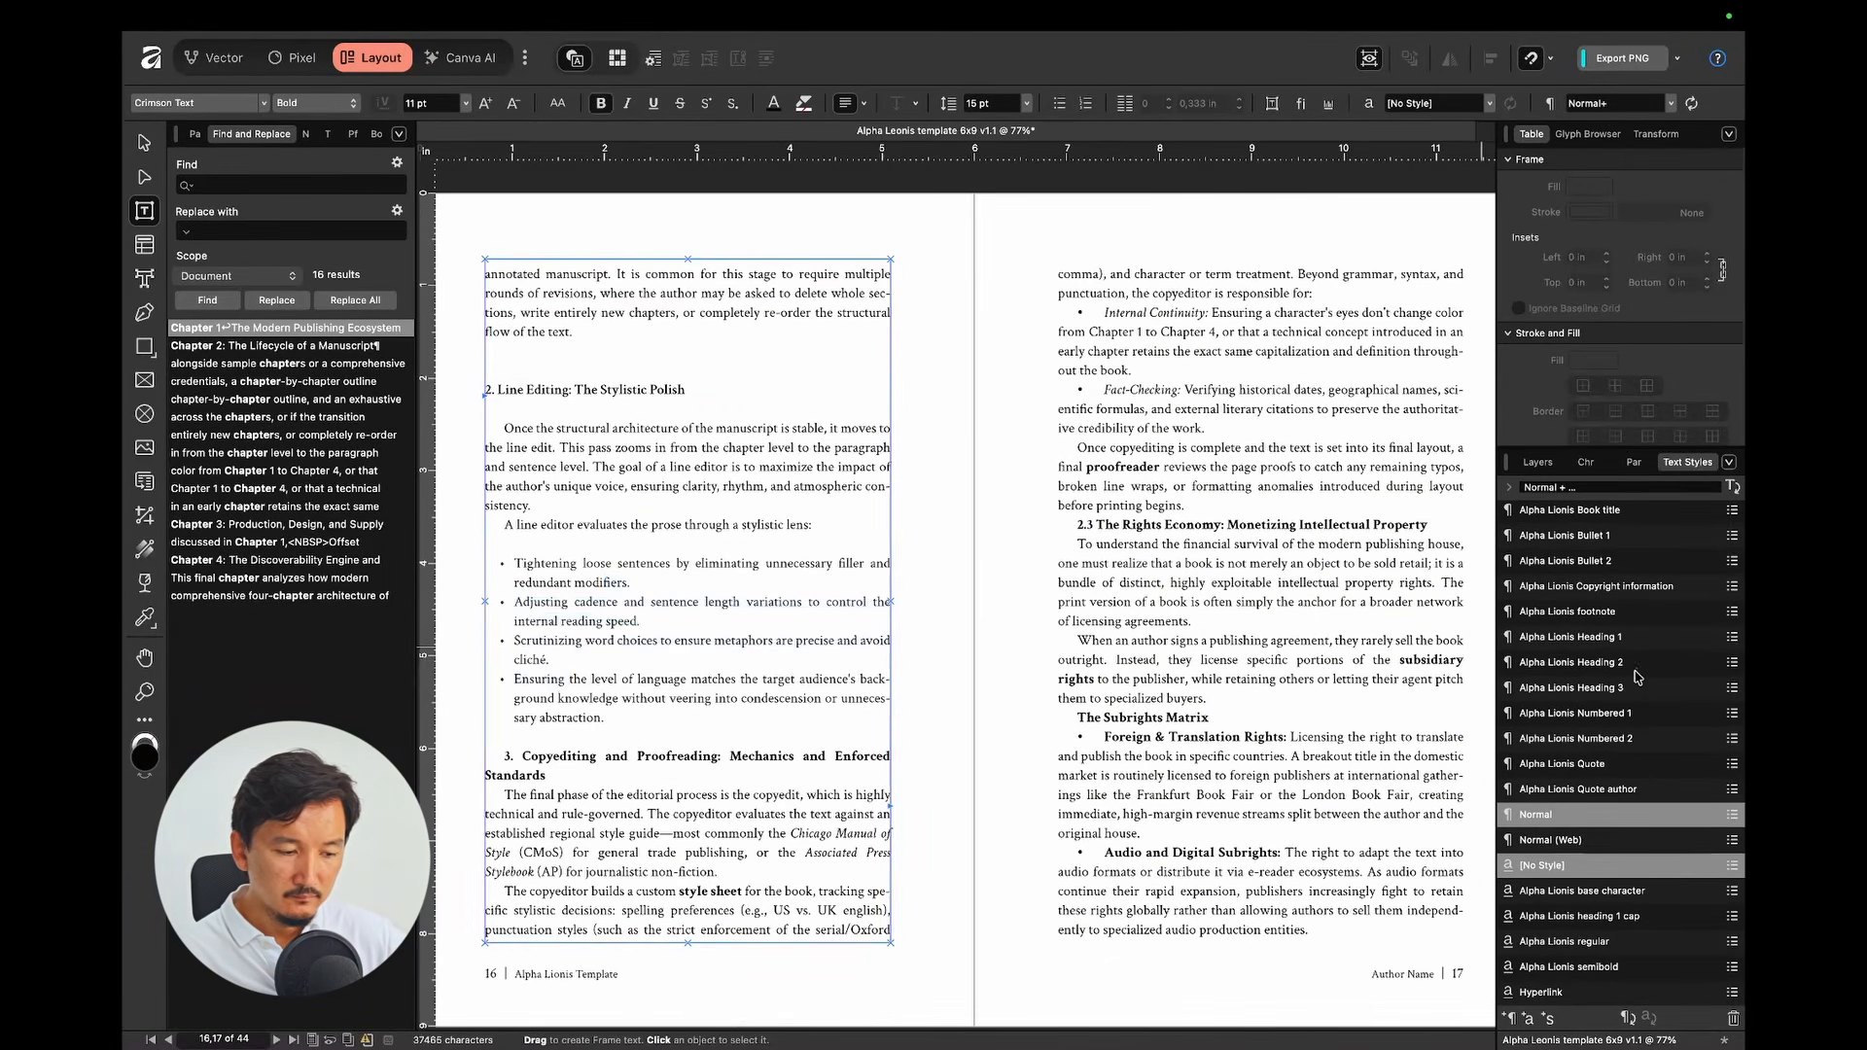
{"action": "left_click", "coordinate": [1614, 687]}
{"action": "left_click", "coordinate": [1254, 525]}
{"action": "left_click", "coordinate": [1572, 662]}
{"action": "left_click_drag", "start_coordinate": [1139, 351], "coordinate": [1169, 447]}
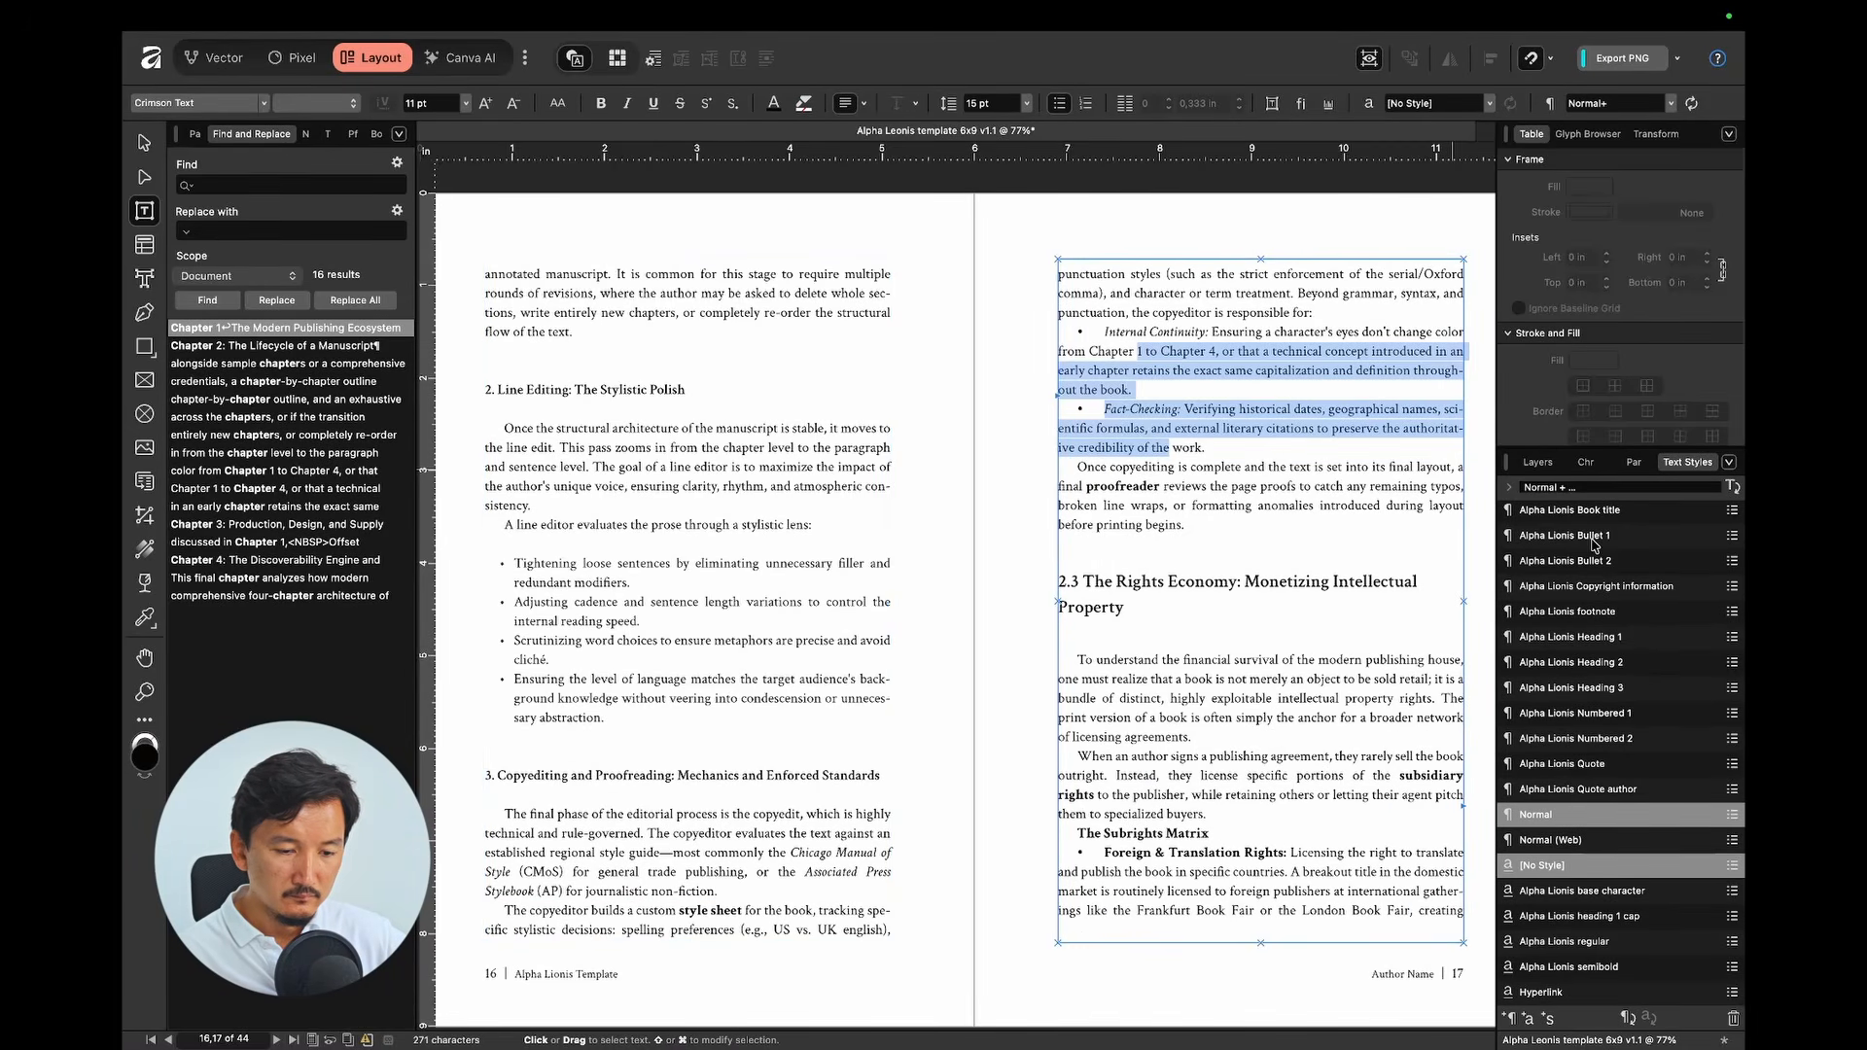
{"action": "left_click", "coordinate": [1592, 539]}
{"action": "scroll", "coordinate": [1206, 637], "scroll_direction": "down", "scroll_amount": 3}
Step: Style The Subrights Matrix as Heading 3 and its page 18 subrights paragraphs as Bullet 1
{"action": "left_click", "coordinate": [1157, 708]}
{"action": "left_click", "coordinate": [1589, 688]}
{"action": "scroll", "coordinate": [972, 632], "scroll_direction": "down", "scroll_amount": 8}
{"action": "left_click_drag", "start_coordinate": [595, 360], "coordinate": [650, 862]}
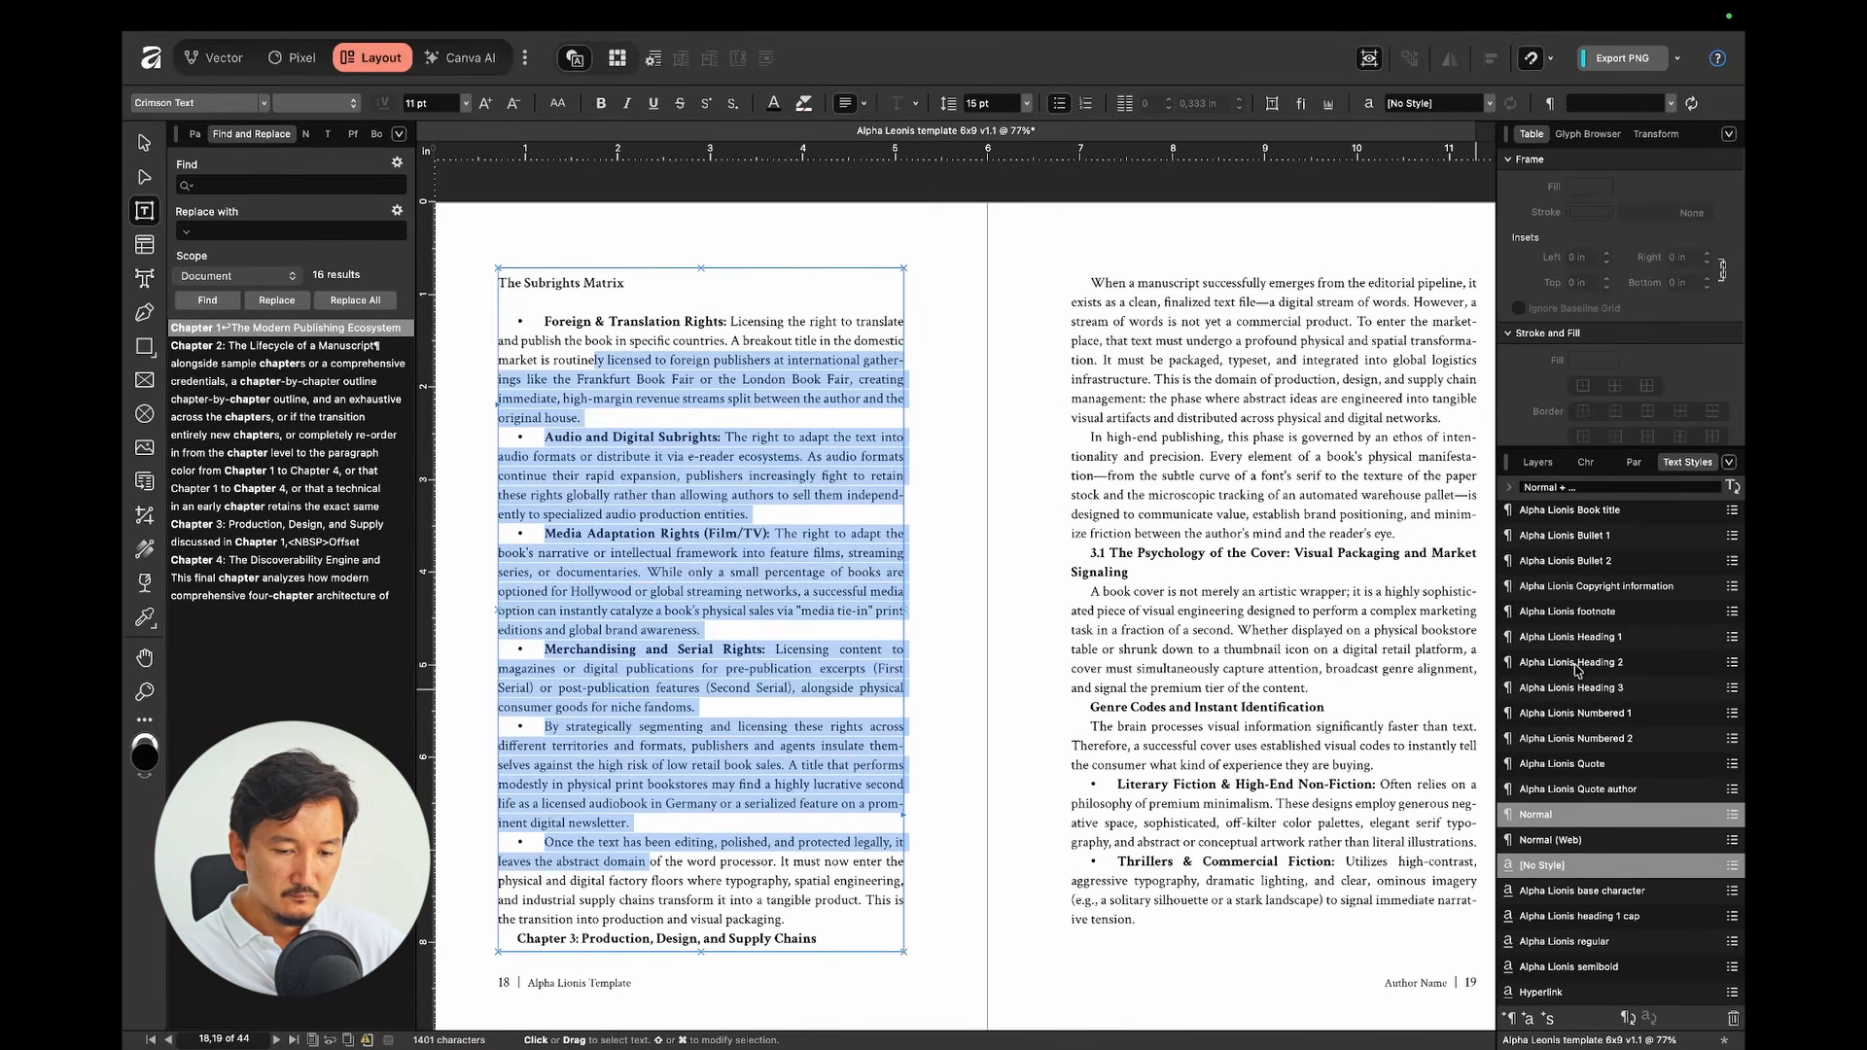
{"action": "left_click", "coordinate": [1575, 537]}
Step: Make the Chapter 3 title Heading 1, replace its colon with a line break, and restyle the label smaller
{"action": "left_click", "coordinate": [1196, 284]}
{"action": "left_click", "coordinate": [1595, 638]}
{"action": "left_click", "coordinate": [1179, 317]}
{"action": "key", "text": "BackSpace"}
{"action": "key", "text": "BackSpace"}
{"action": "key", "text": "shift+Return"}
{"action": "left_click_drag", "start_coordinate": [1226, 320], "coordinate": [1340, 320]}
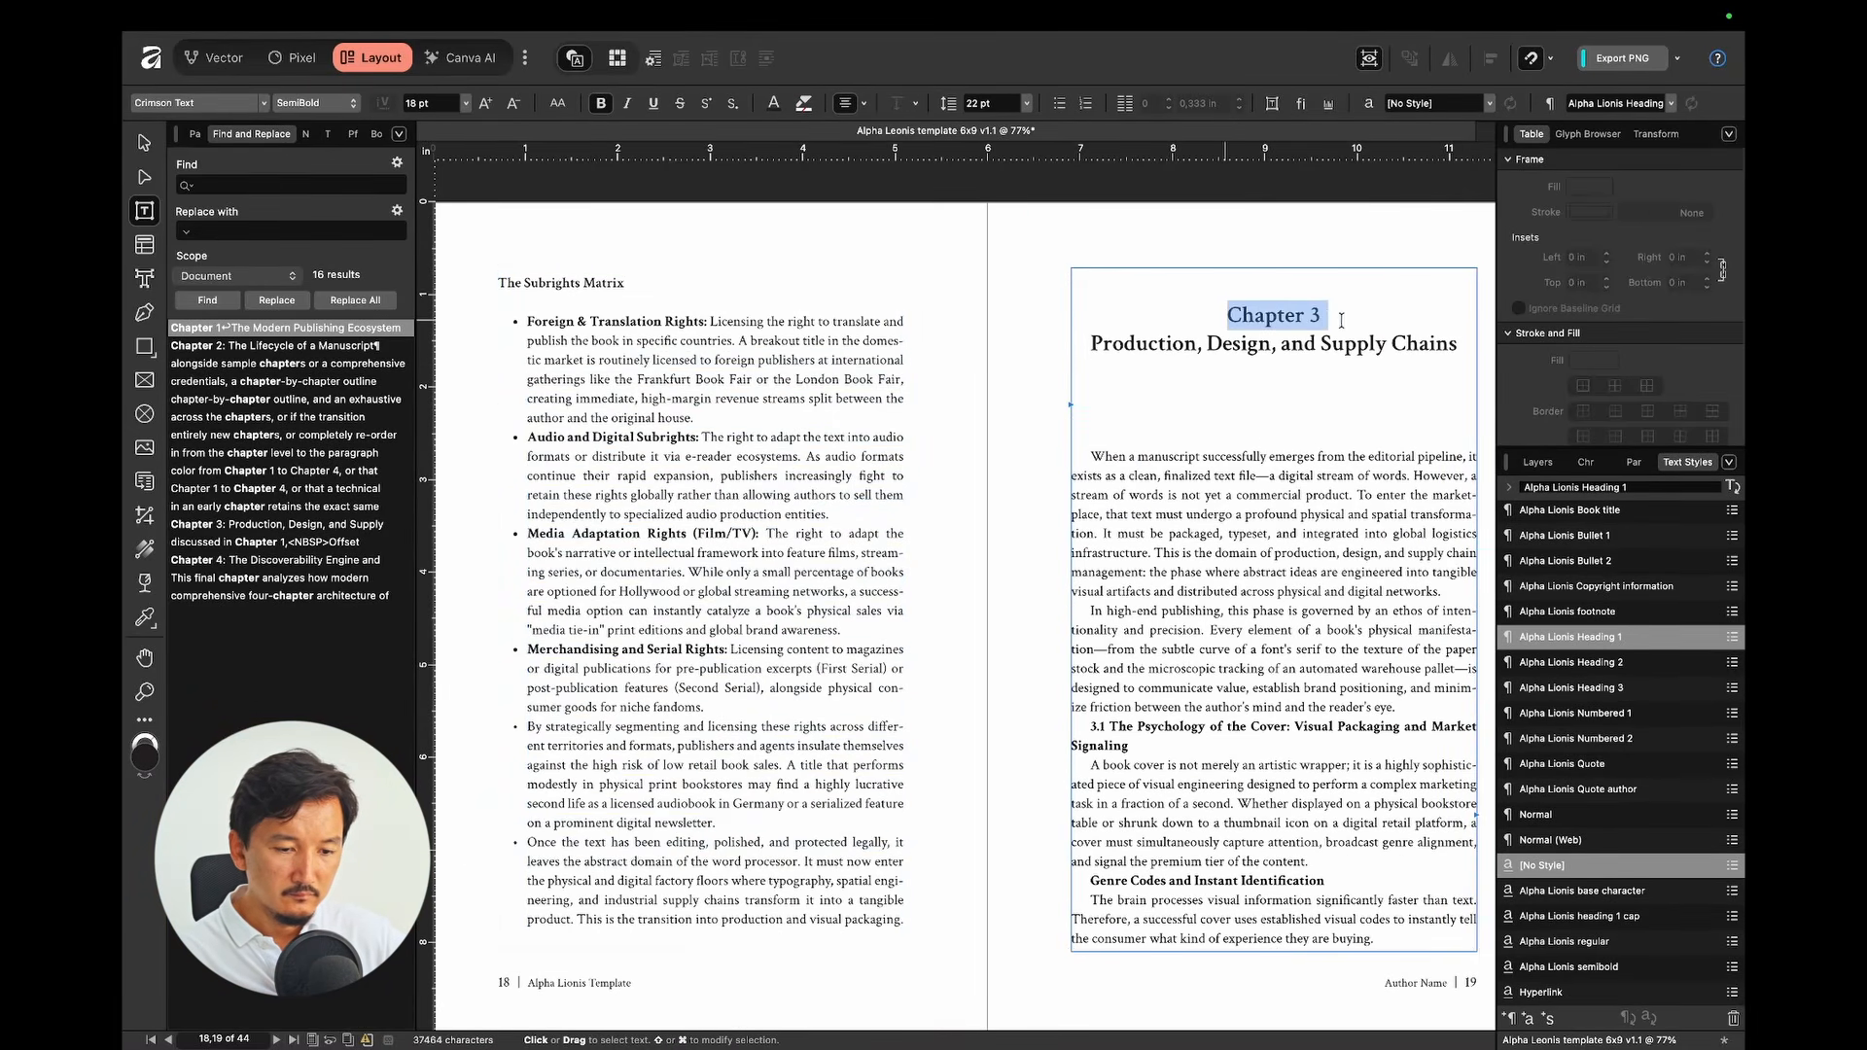
{"action": "left_click", "coordinate": [1555, 814]}
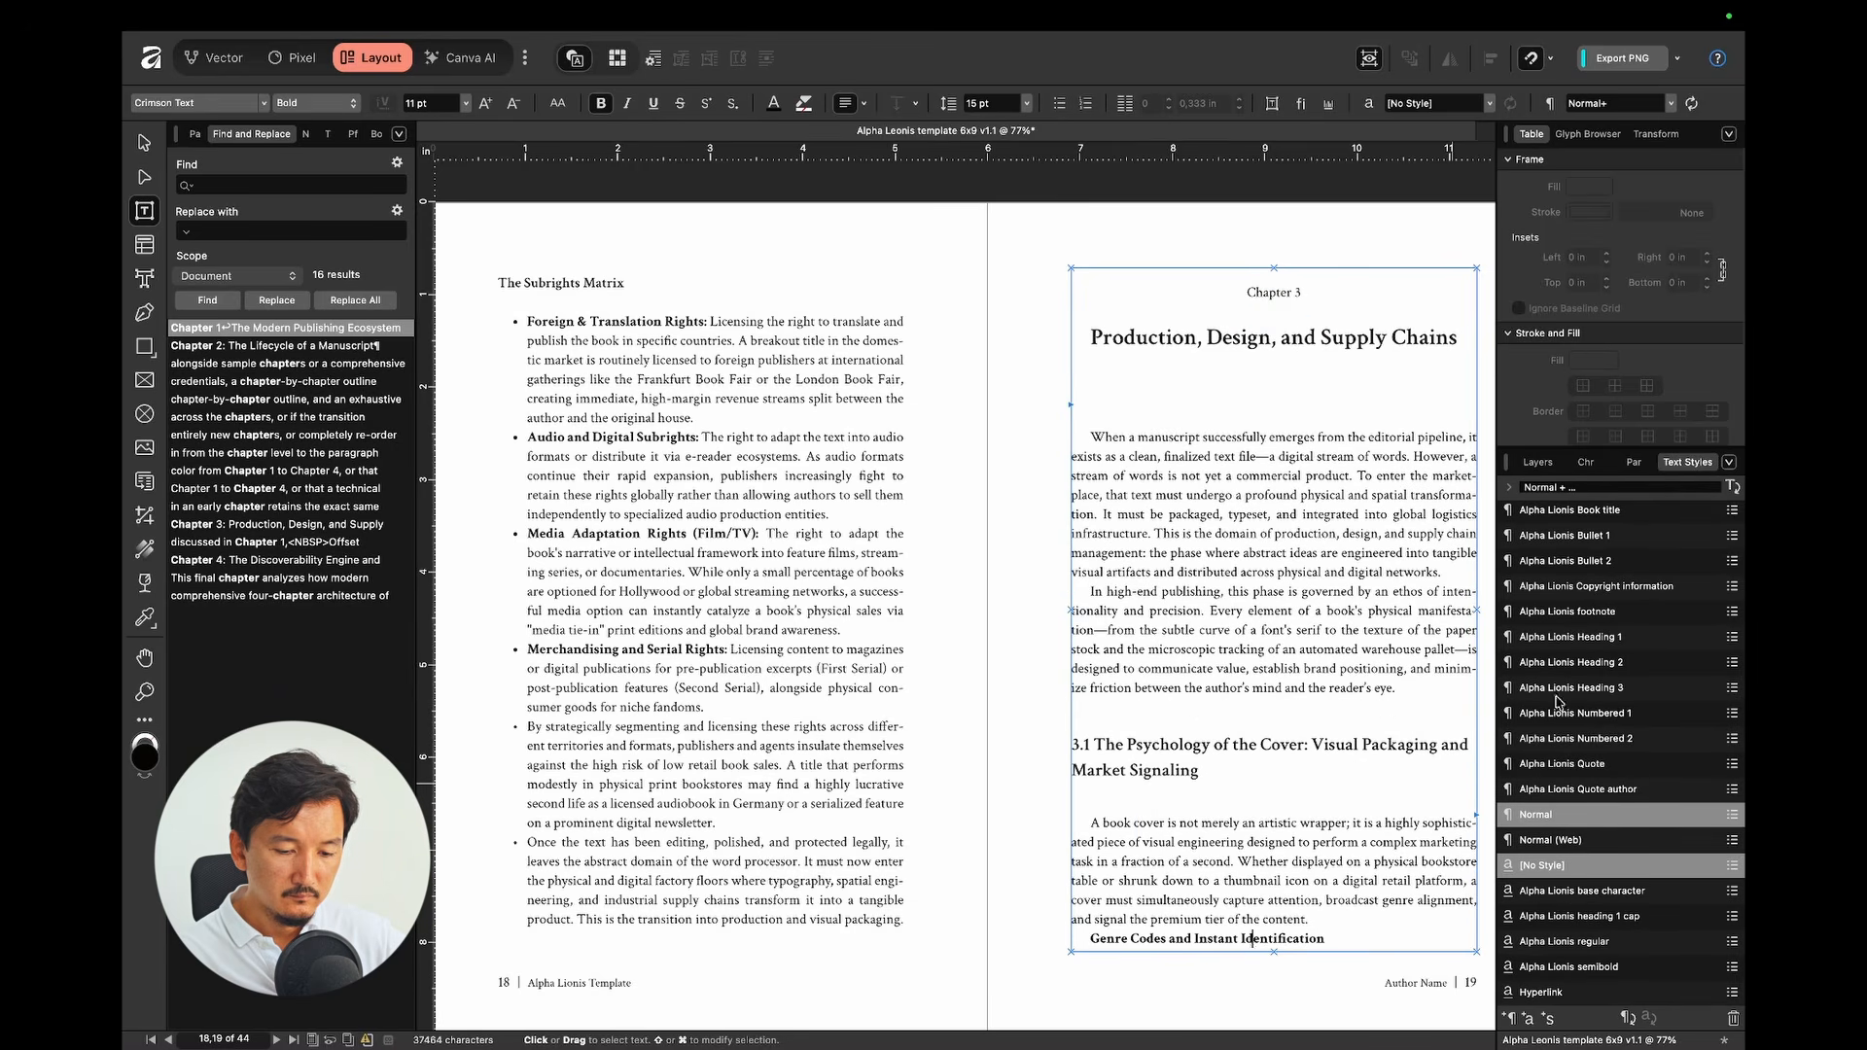
Step: Apply Heading 3 to Genre Codes and The Physics of Touch, and Bullet 1 to the genre and finishes lists
{"action": "left_click", "coordinate": [1585, 687]}
{"action": "scroll", "coordinate": [972, 632], "scroll_direction": "down", "scroll_amount": 8}
{"action": "left_click_drag", "start_coordinate": [644, 450], "coordinate": [671, 585]}
{"action": "left_click", "coordinate": [1575, 537]}
{"action": "left_click", "coordinate": [681, 682]}
{"action": "left_click", "coordinate": [1585, 688]}
{"action": "left_click_drag", "start_coordinate": [736, 836], "coordinate": [1359, 354]}
{"action": "left_click", "coordinate": [1575, 535]}
Step: Apply Heading 2 to 3.2 From File, Heading 3 to The Geometry of the Page, and Bullet 1 to its items
{"action": "left_click", "coordinate": [1205, 431]}
{"action": "left_click", "coordinate": [1575, 662]}
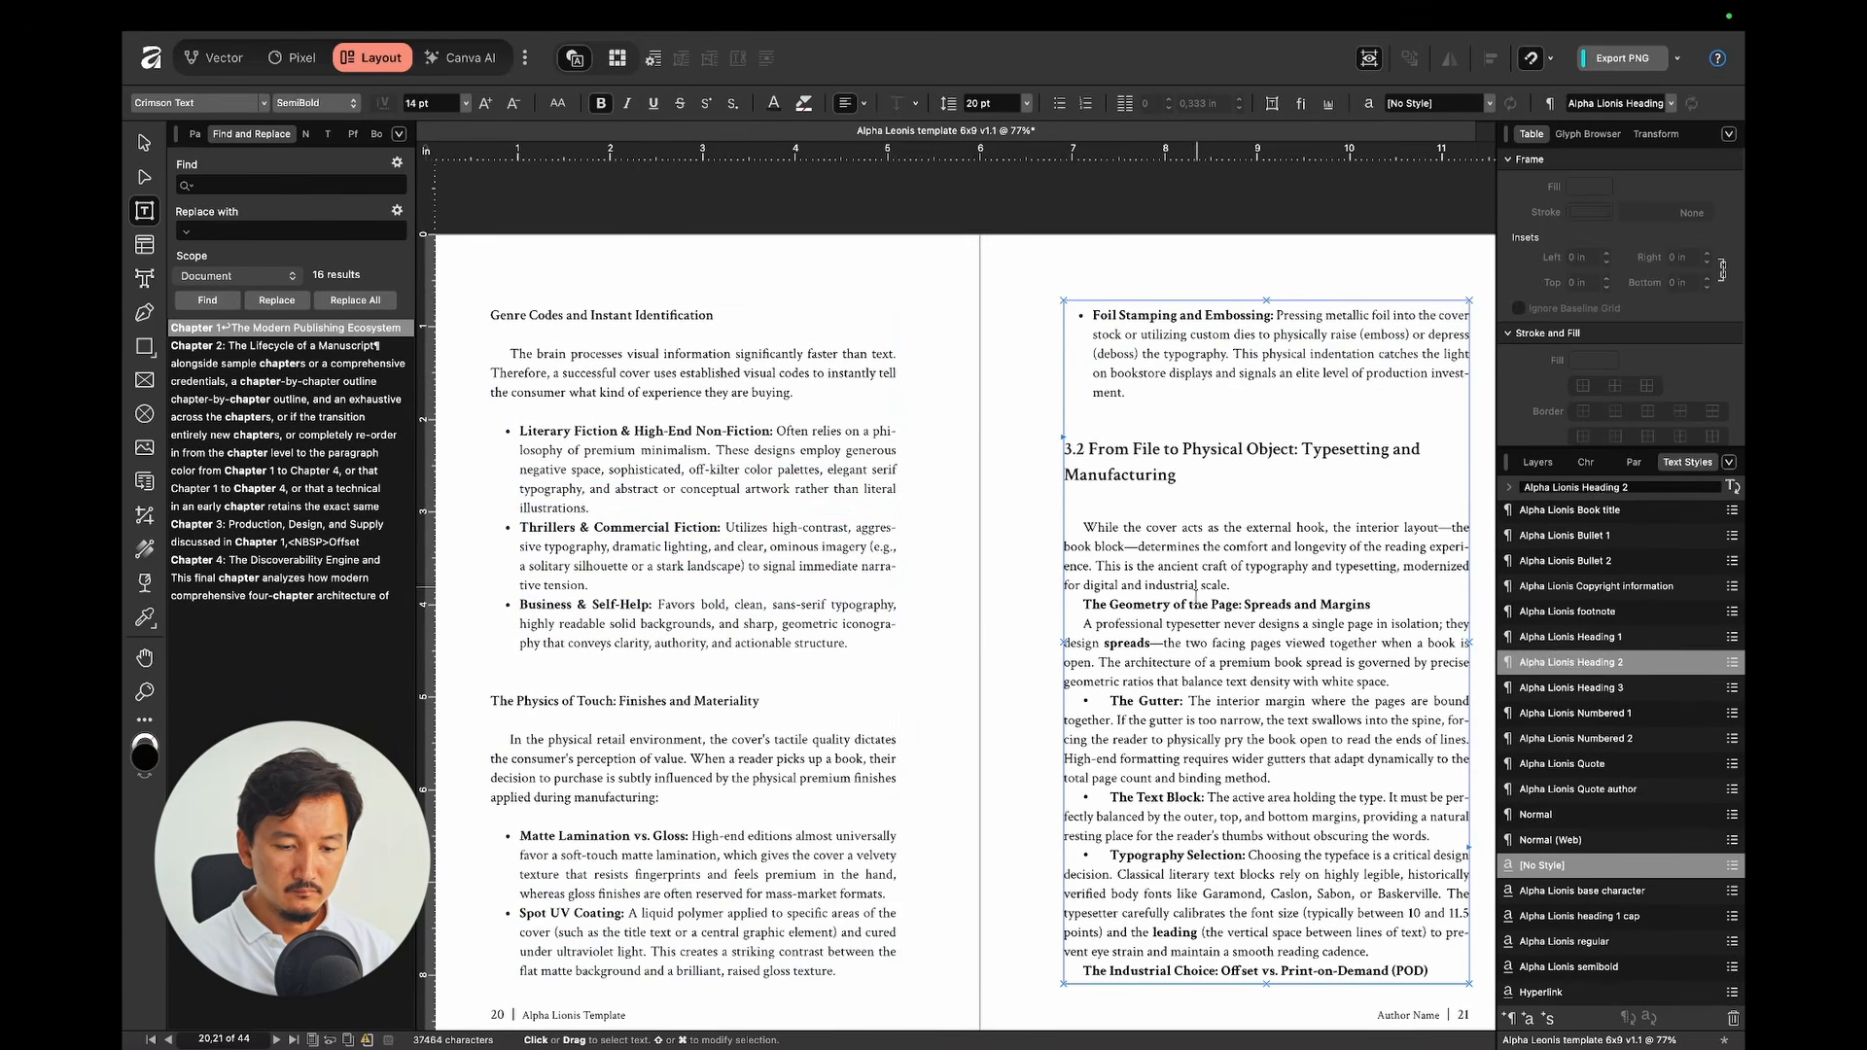
{"action": "left_click", "coordinate": [1196, 602]}
{"action": "left_click", "coordinate": [1585, 688]}
{"action": "scroll", "coordinate": [1206, 486], "scroll_direction": "down", "scroll_amount": 6}
{"action": "left_click_drag", "start_coordinate": [1169, 202], "coordinate": [1186, 351]}
{"action": "left_click", "coordinate": [1577, 536]}
Step: Apply Heading 3 to The Industrial Choice and Heading 2 to 3.3 Mechanics of Distribution
{"action": "scroll", "coordinate": [875, 583], "scroll_direction": "down", "scroll_amount": 3}
{"action": "left_click", "coordinate": [739, 544]}
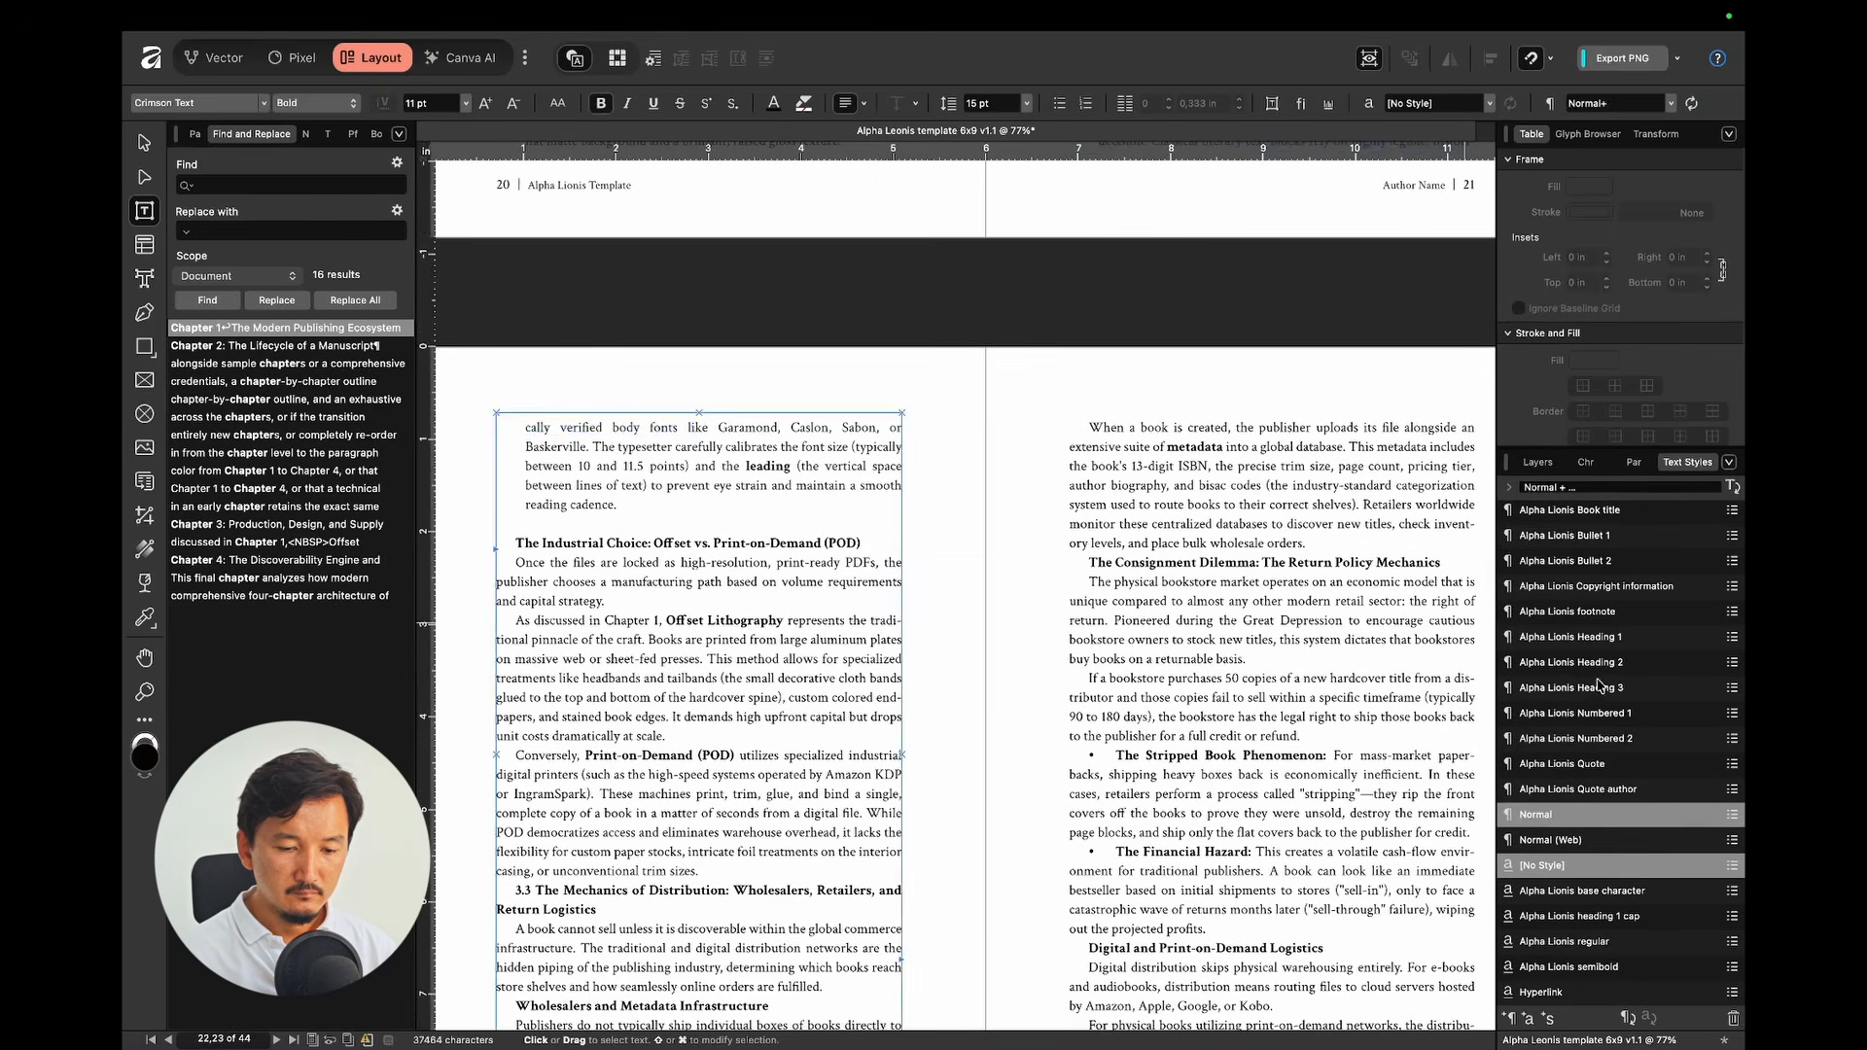
{"action": "left_click", "coordinate": [1597, 688]}
{"action": "scroll", "coordinate": [778, 778], "scroll_direction": "down", "scroll_amount": 3}
{"action": "left_click", "coordinate": [766, 813]}
{"action": "left_click", "coordinate": [1595, 662]}
Step: Apply Heading 3 to Wholesalers and Metadata and The Consignment Dilemma
{"action": "left_click", "coordinate": [1280, 351]}
{"action": "left_click", "coordinate": [1595, 687]}
{"action": "left_click", "coordinate": [1203, 659]}
{"action": "left_click", "coordinate": [1594, 688]}
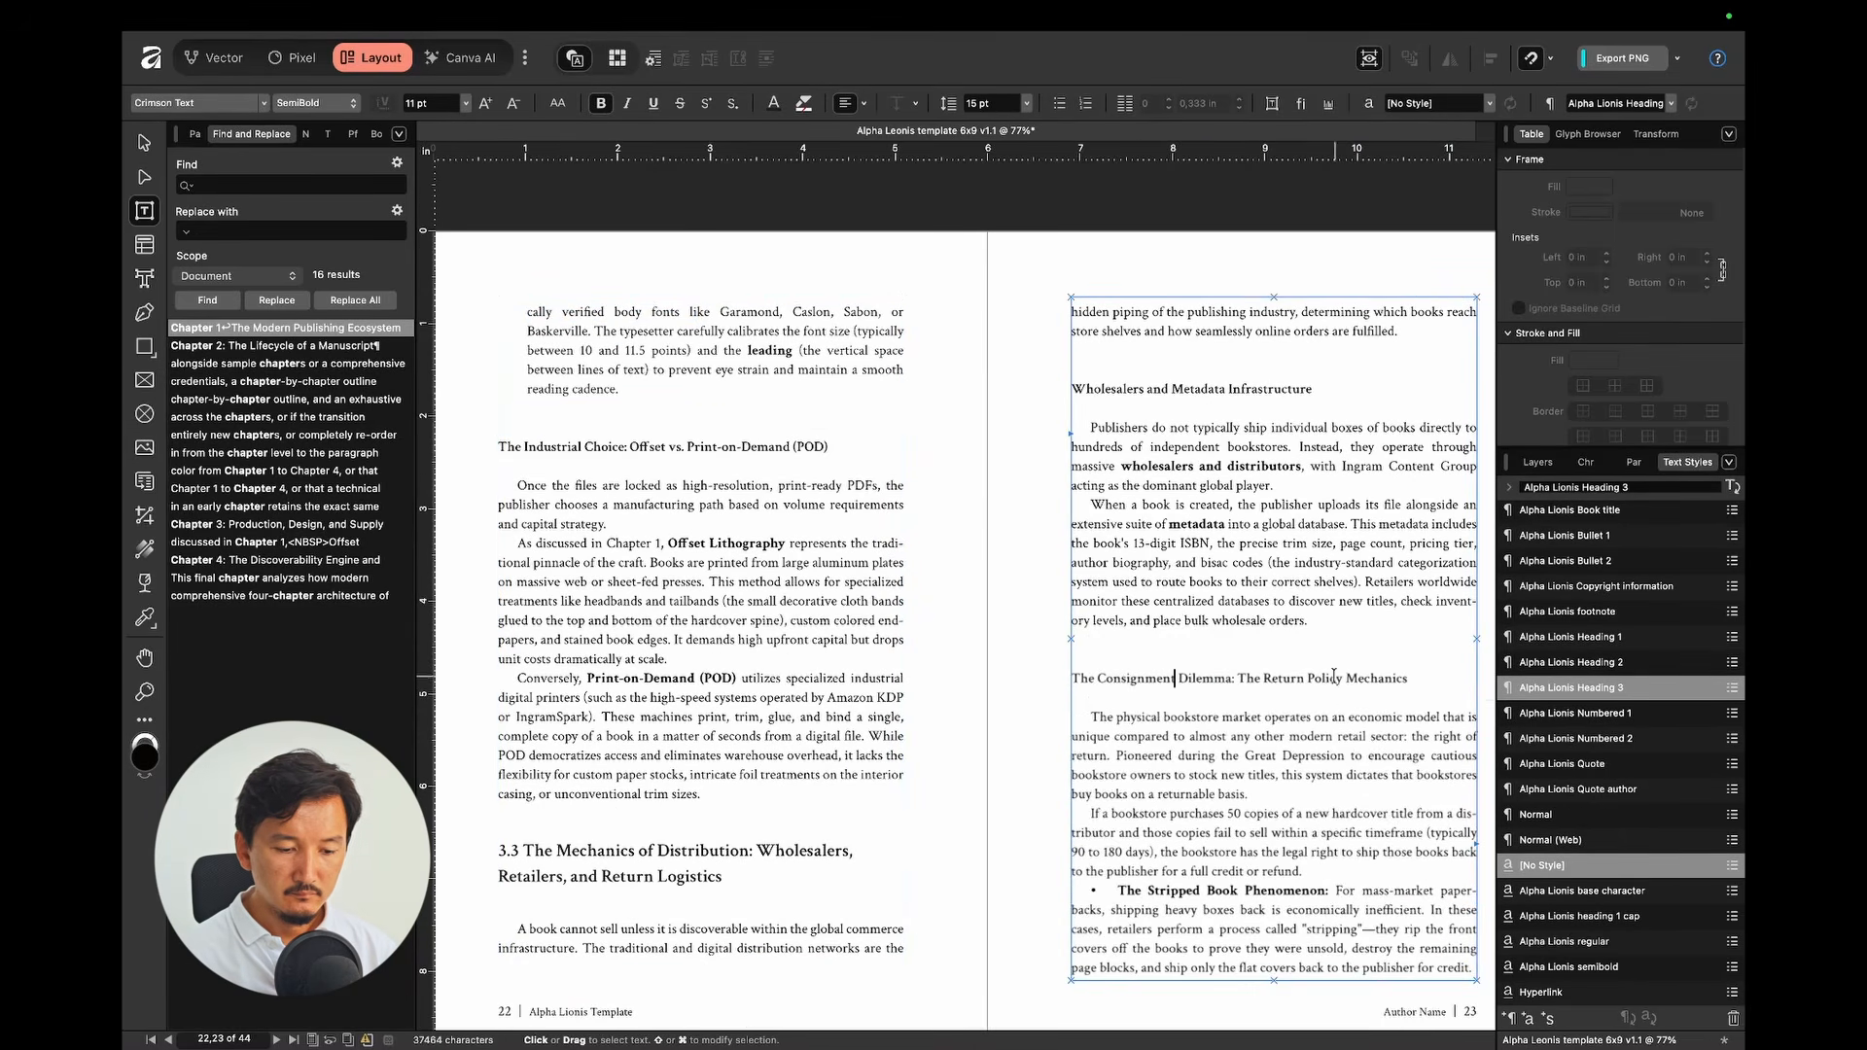
Step: Bullet the Stripped Book and Financial Hazard items and make Digital and Print-on-Demand Logistics Heading 3
{"action": "scroll", "coordinate": [1334, 677], "scroll_direction": "down", "scroll_amount": 7}
{"action": "left_click_drag", "start_coordinate": [1223, 340], "coordinate": [807, 681]}
{"action": "left_click", "coordinate": [1577, 536]}
{"action": "scroll", "coordinate": [1175, 616], "scroll_direction": "down", "scroll_amount": 3}
{"action": "left_click", "coordinate": [786, 567]}
{"action": "left_click", "coordinate": [1594, 687]}
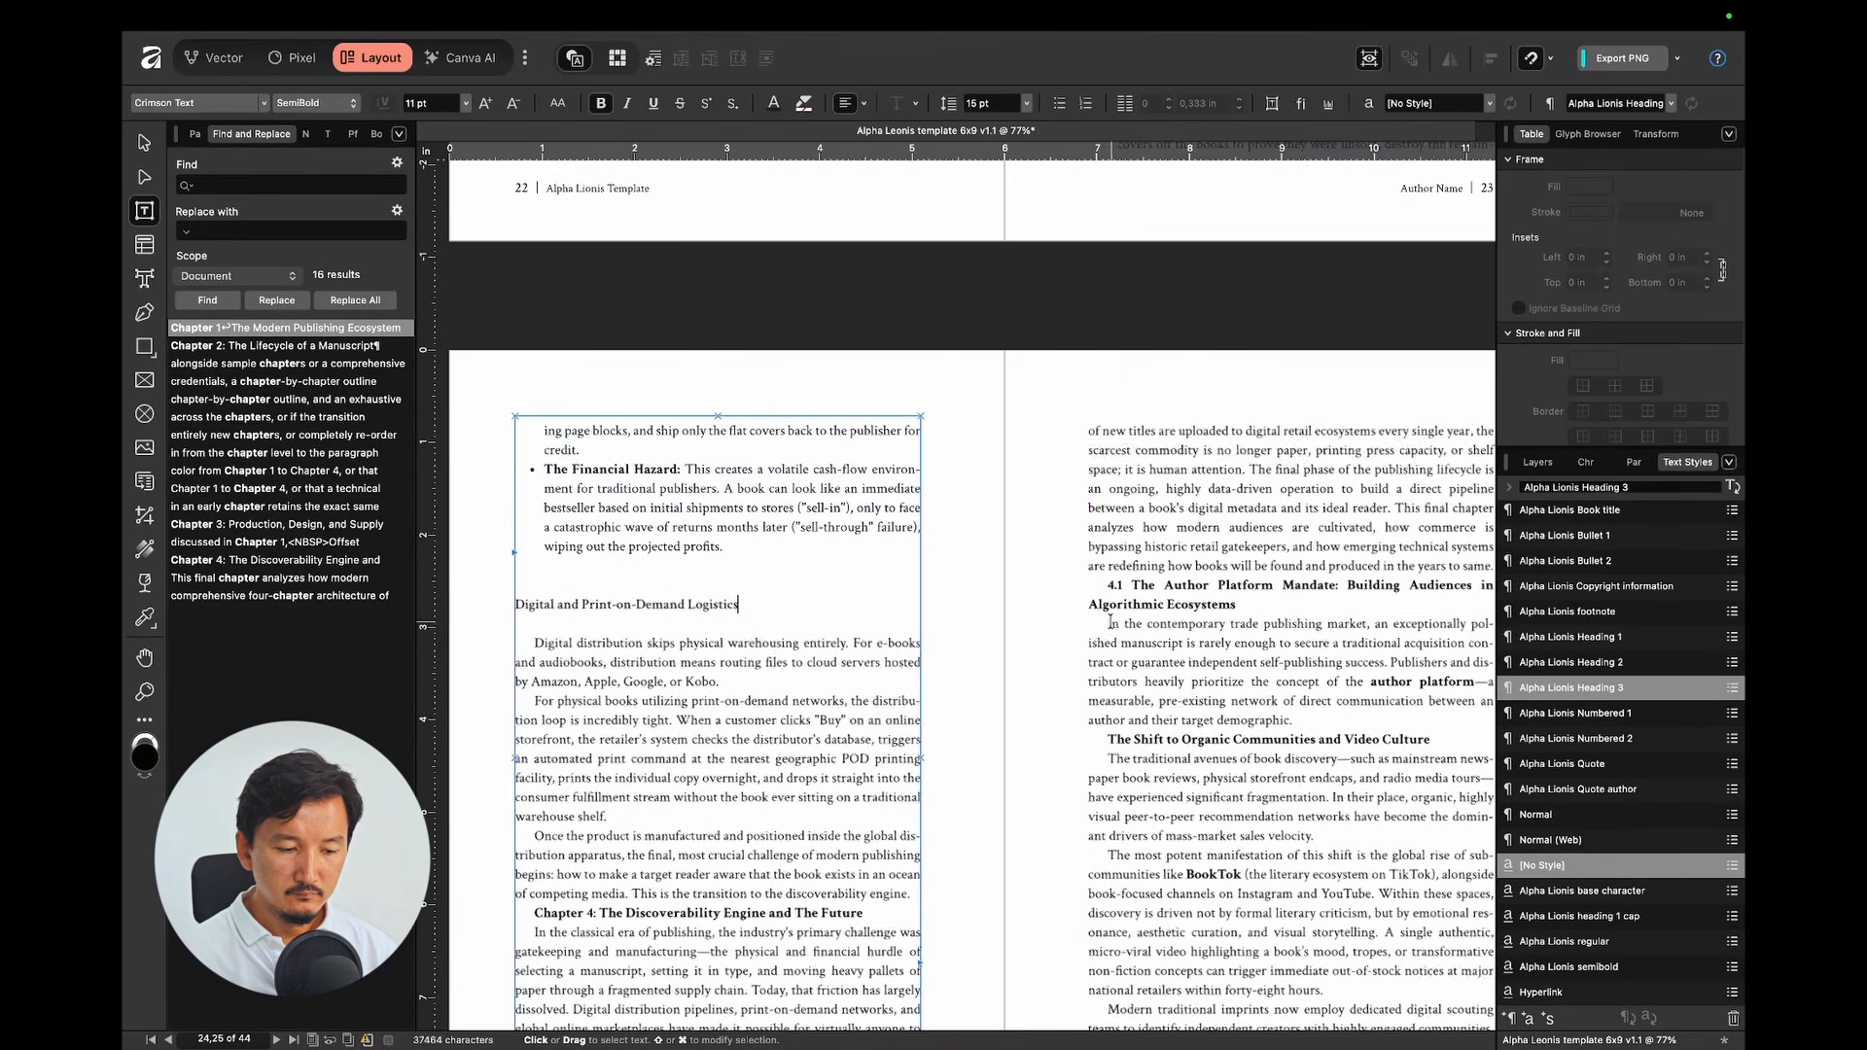
{"action": "scroll", "coordinate": [1111, 622], "scroll_direction": "down", "scroll_amount": 3}
Step: Make the Chapter 4 title Heading 1, swap its colon for a line break, and style the label
{"action": "left_click", "coordinate": [817, 757]}
{"action": "left_click", "coordinate": [1594, 636]}
{"action": "left_click", "coordinate": [1190, 308]}
{"action": "key", "text": "BackSpace"}
{"action": "key", "text": "BackSpace"}
{"action": "key", "text": "shift+Return"}
{"action": "left_click_drag", "start_coordinate": [1244, 309], "coordinate": [1338, 309]}
{"action": "scroll", "coordinate": [1634, 827], "scroll_direction": "down", "scroll_amount": 2}
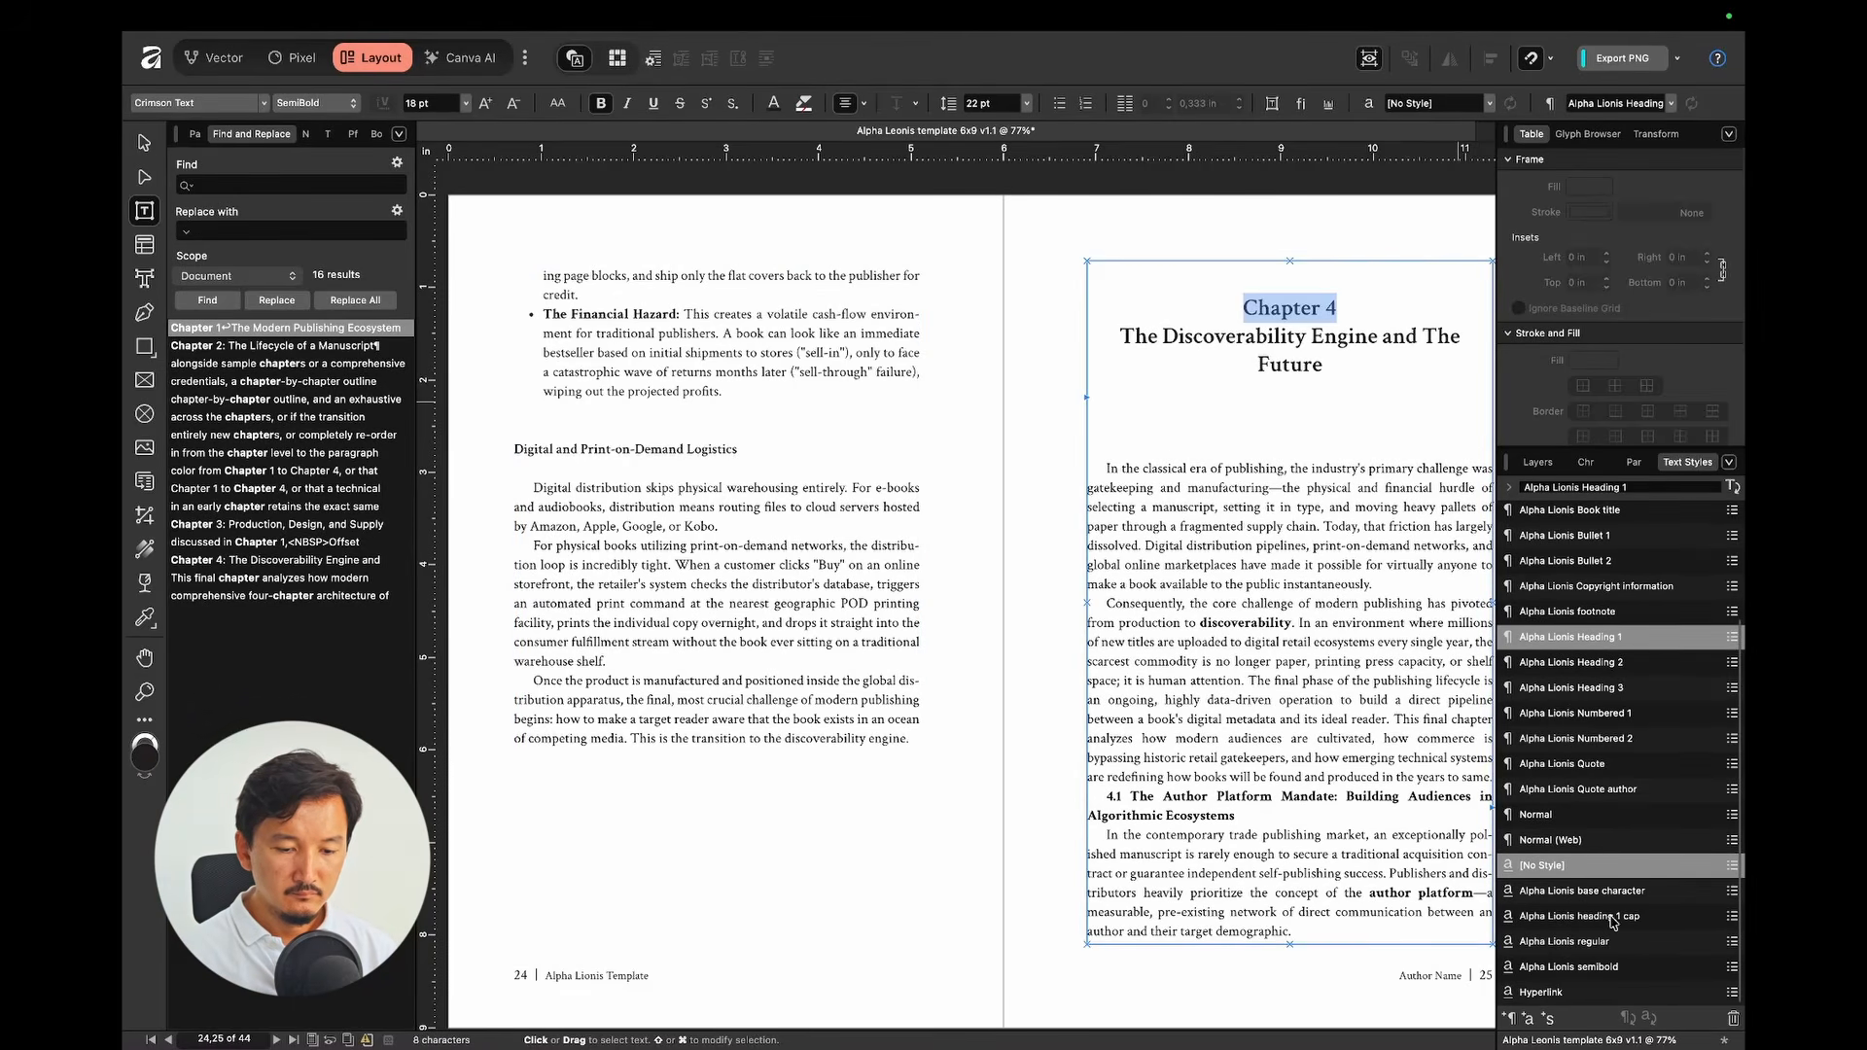
{"action": "left_click", "coordinate": [1611, 918]}
{"action": "scroll", "coordinate": [1362, 442], "scroll_direction": "right", "scroll_amount": 2}
{"action": "left_click", "coordinate": [1241, 336]}
{"action": "key", "text": "shift+Return"}
{"action": "scroll", "coordinate": [1250, 627], "scroll_direction": "down", "scroll_amount": 3}
Step: Apply Heading 2 to 4.1 and 4.2, and Heading 3 to Organic Communities and Owned Media vs. Rented Channels
{"action": "left_click", "coordinate": [1111, 671]}
{"action": "left_click", "coordinate": [1595, 662]}
{"action": "scroll", "coordinate": [1361, 654], "scroll_direction": "down", "scroll_amount": 6}
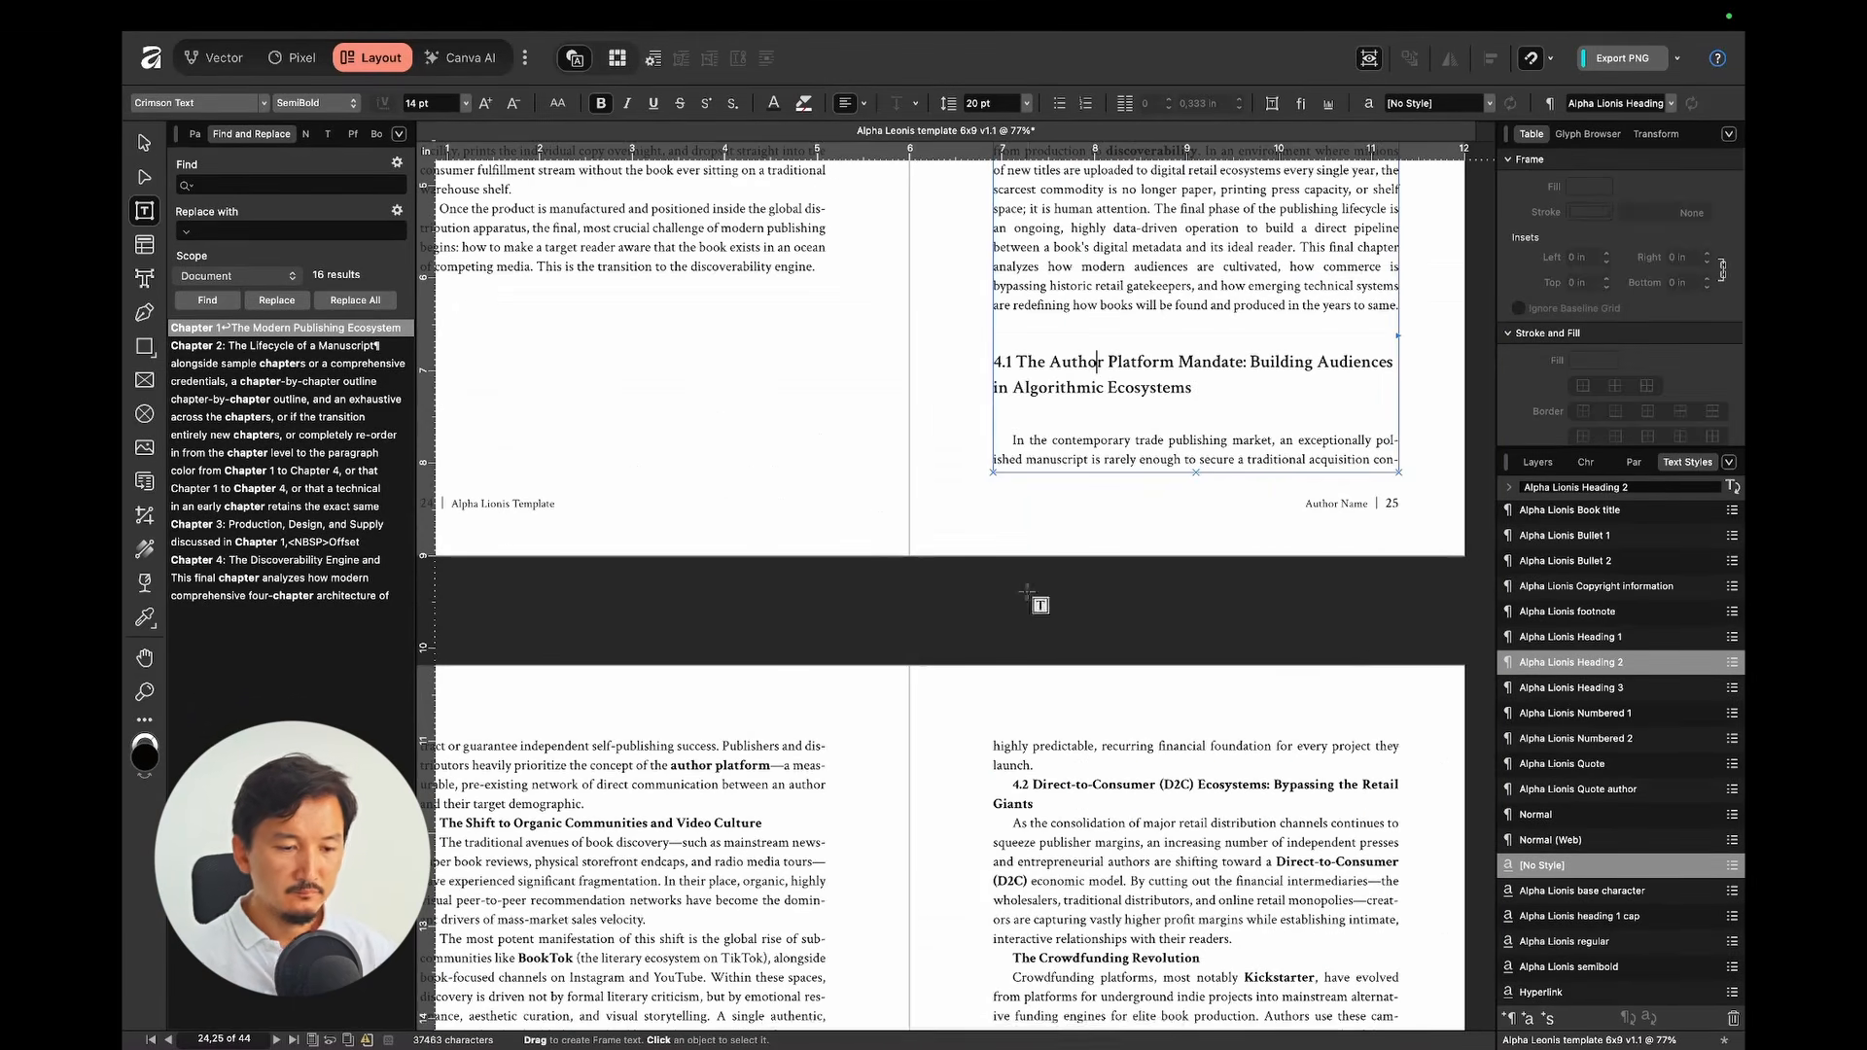
{"action": "scroll", "coordinate": [1027, 591], "scroll_direction": "down", "scroll_amount": 5}
{"action": "left_click", "coordinate": [754, 454]}
{"action": "left_click", "coordinate": [1594, 687]}
{"action": "scroll", "coordinate": [778, 603], "scroll_direction": "down", "scroll_amount": 3}
{"action": "left_click", "coordinate": [669, 675]}
{"action": "left_click", "coordinate": [1595, 687]}
{"action": "left_click", "coordinate": [1195, 329]}
{"action": "left_click", "coordinate": [1595, 662]}
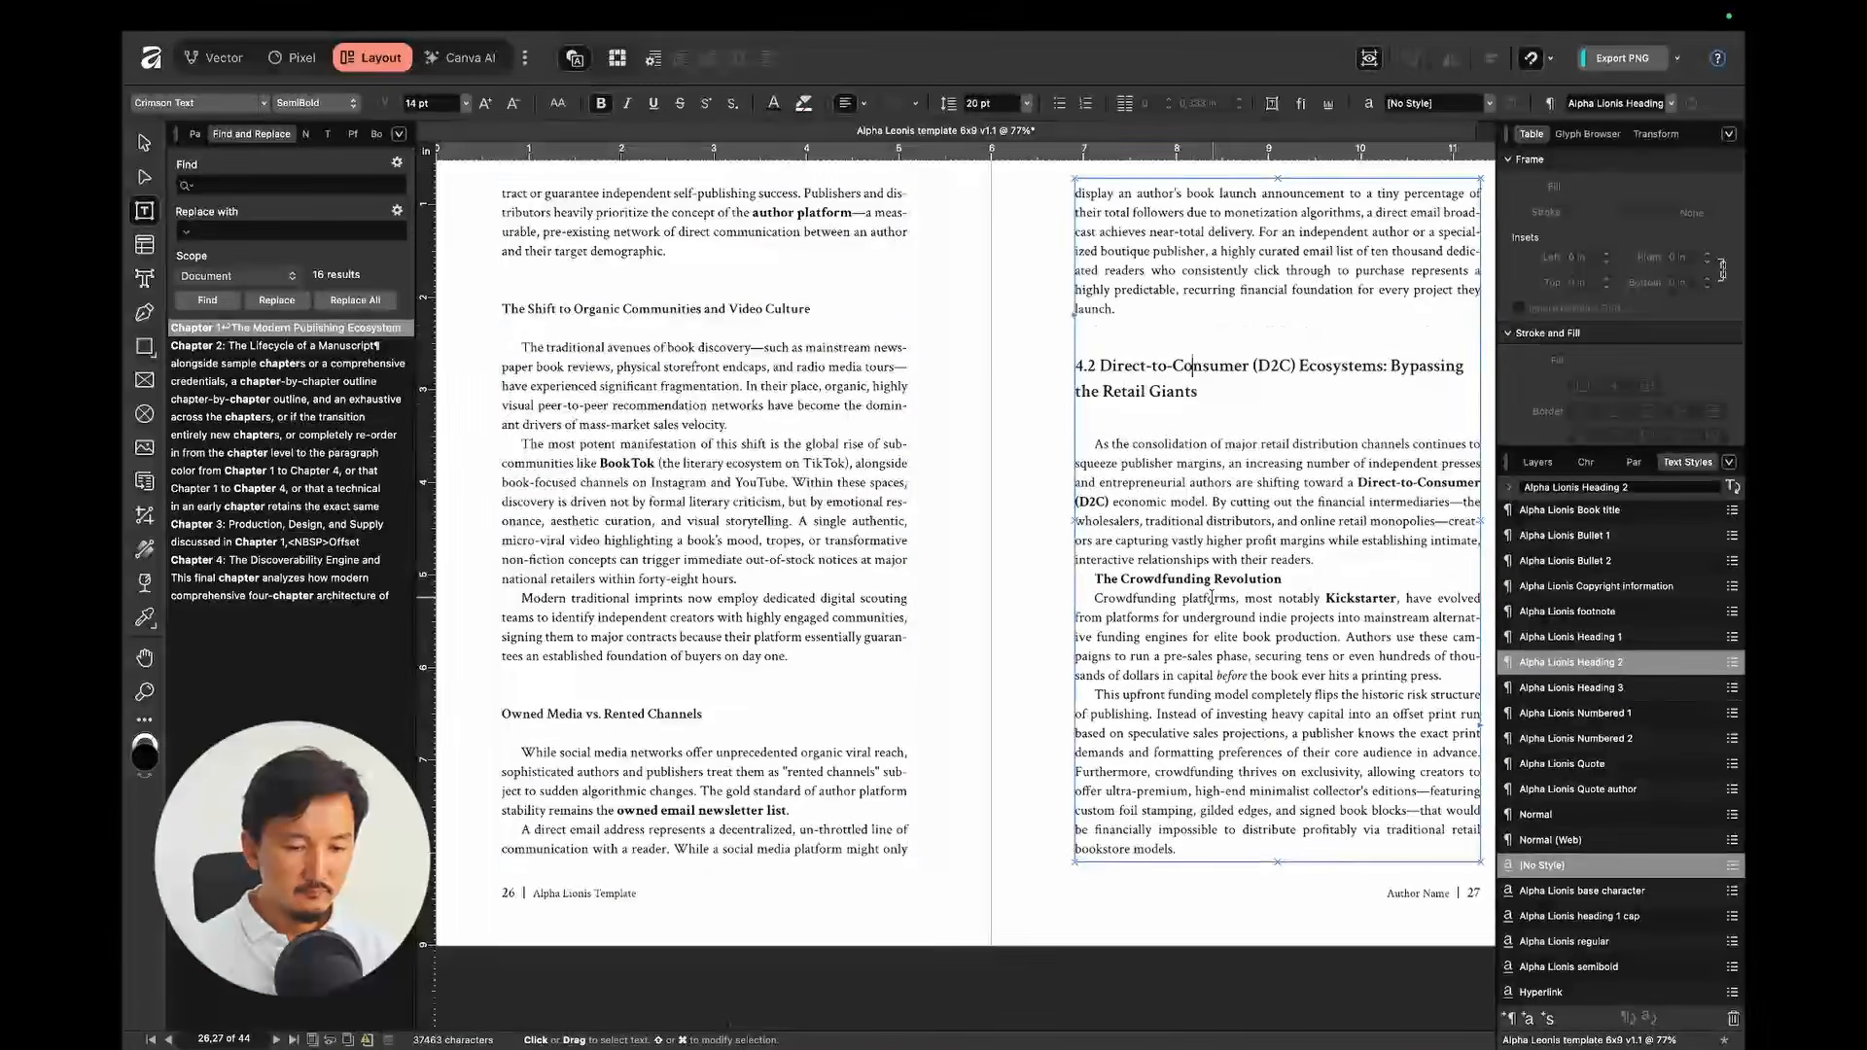
Step: Bullet the Margin and Data Advantage items, make 4.3 New Horizon Heading 2 and Transition from Search Heading 3
{"action": "scroll", "coordinate": [1211, 596], "scroll_direction": "down", "scroll_amount": 8}
{"action": "left_click_drag", "start_coordinate": [649, 430], "coordinate": [661, 526]}
{"action": "left_click", "coordinate": [1599, 540]}
{"action": "left_click", "coordinate": [744, 642]}
{"action": "left_click", "coordinate": [1595, 664]}
{"action": "left_click", "coordinate": [788, 796]}
{"action": "left_click", "coordinate": [1568, 684]}
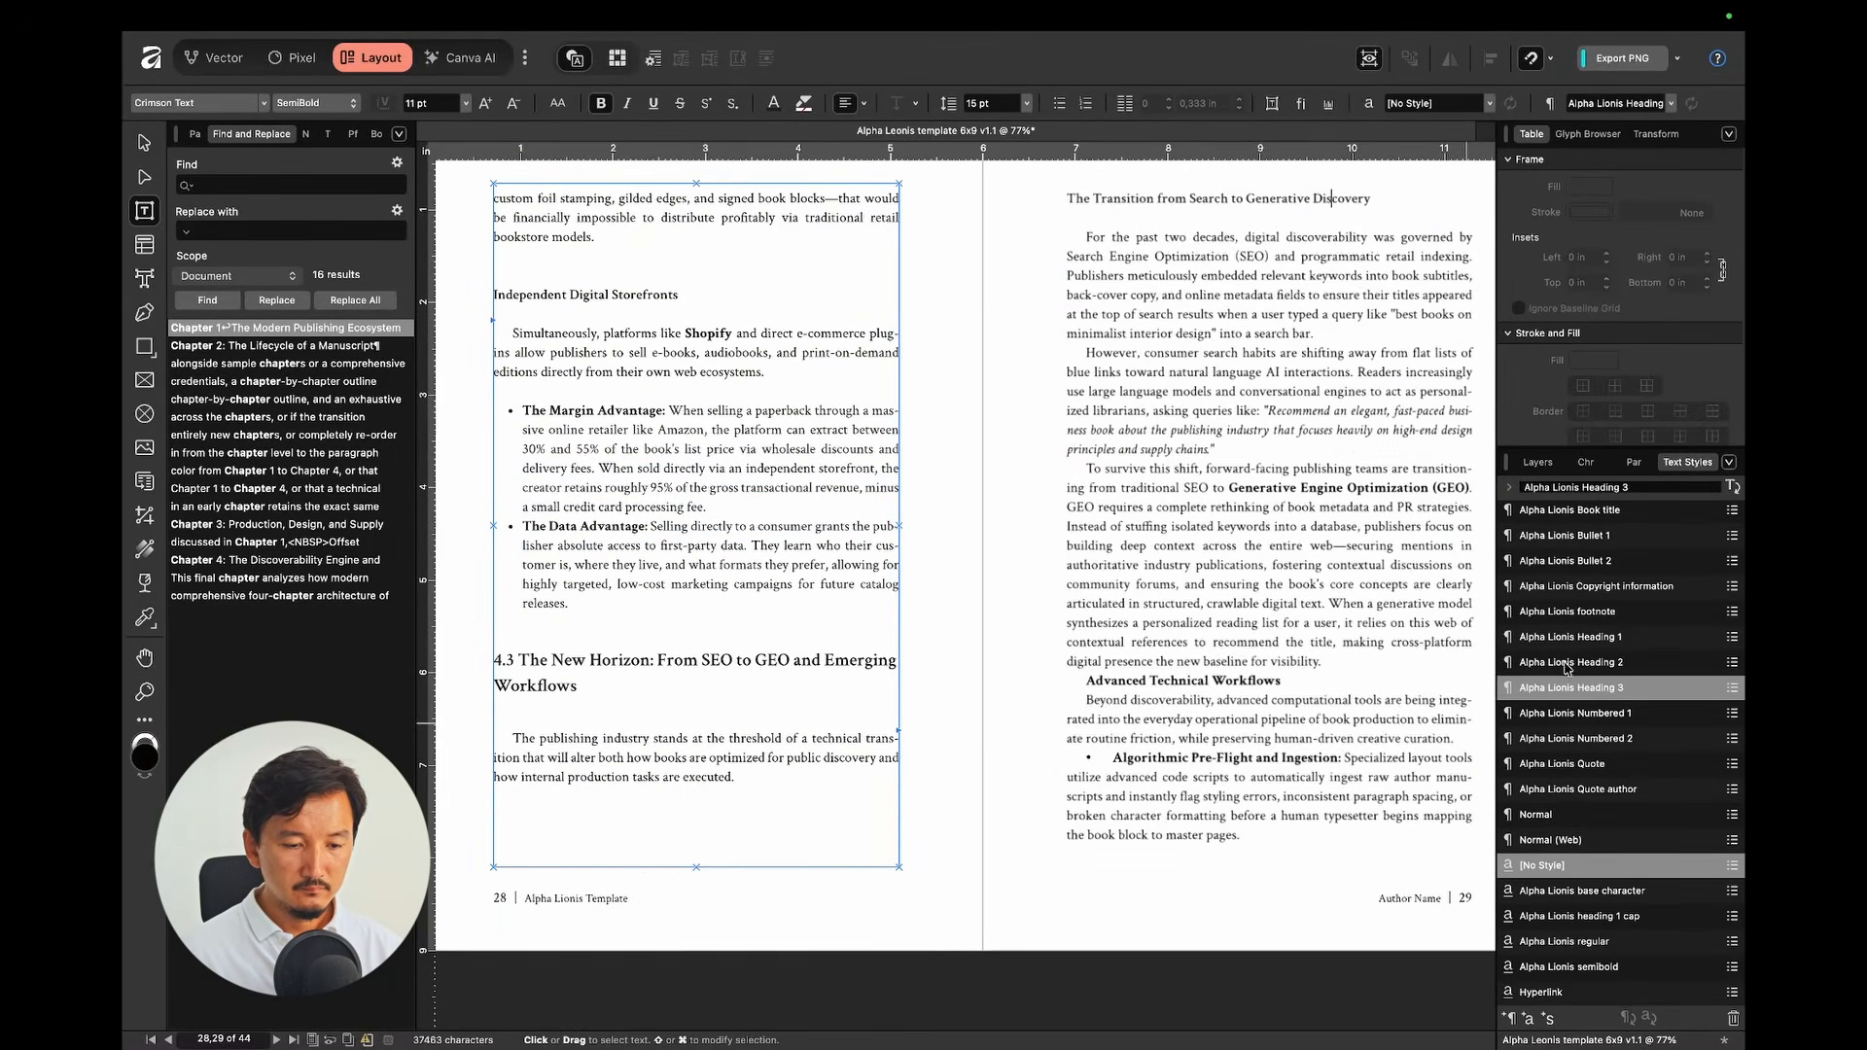
Step: Apply Heading 3 to Advanced Technical Workflows and Bullet 1 to its items through page 30
{"action": "left_click", "coordinate": [1176, 680]}
{"action": "left_click", "coordinate": [1604, 687]}
{"action": "scroll", "coordinate": [1186, 584], "scroll_direction": "down", "scroll_amount": 4}
{"action": "left_click", "coordinate": [1192, 450]}
{"action": "scroll", "coordinate": [1069, 506], "scroll_direction": "down", "scroll_amount": 2}
{"action": "left_click", "coordinate": [656, 737], "text": "shift"}
{"action": "left_click", "coordinate": [1580, 535]}
{"action": "scroll", "coordinate": [1004, 655], "scroll_direction": "down", "scroll_amount": 2}
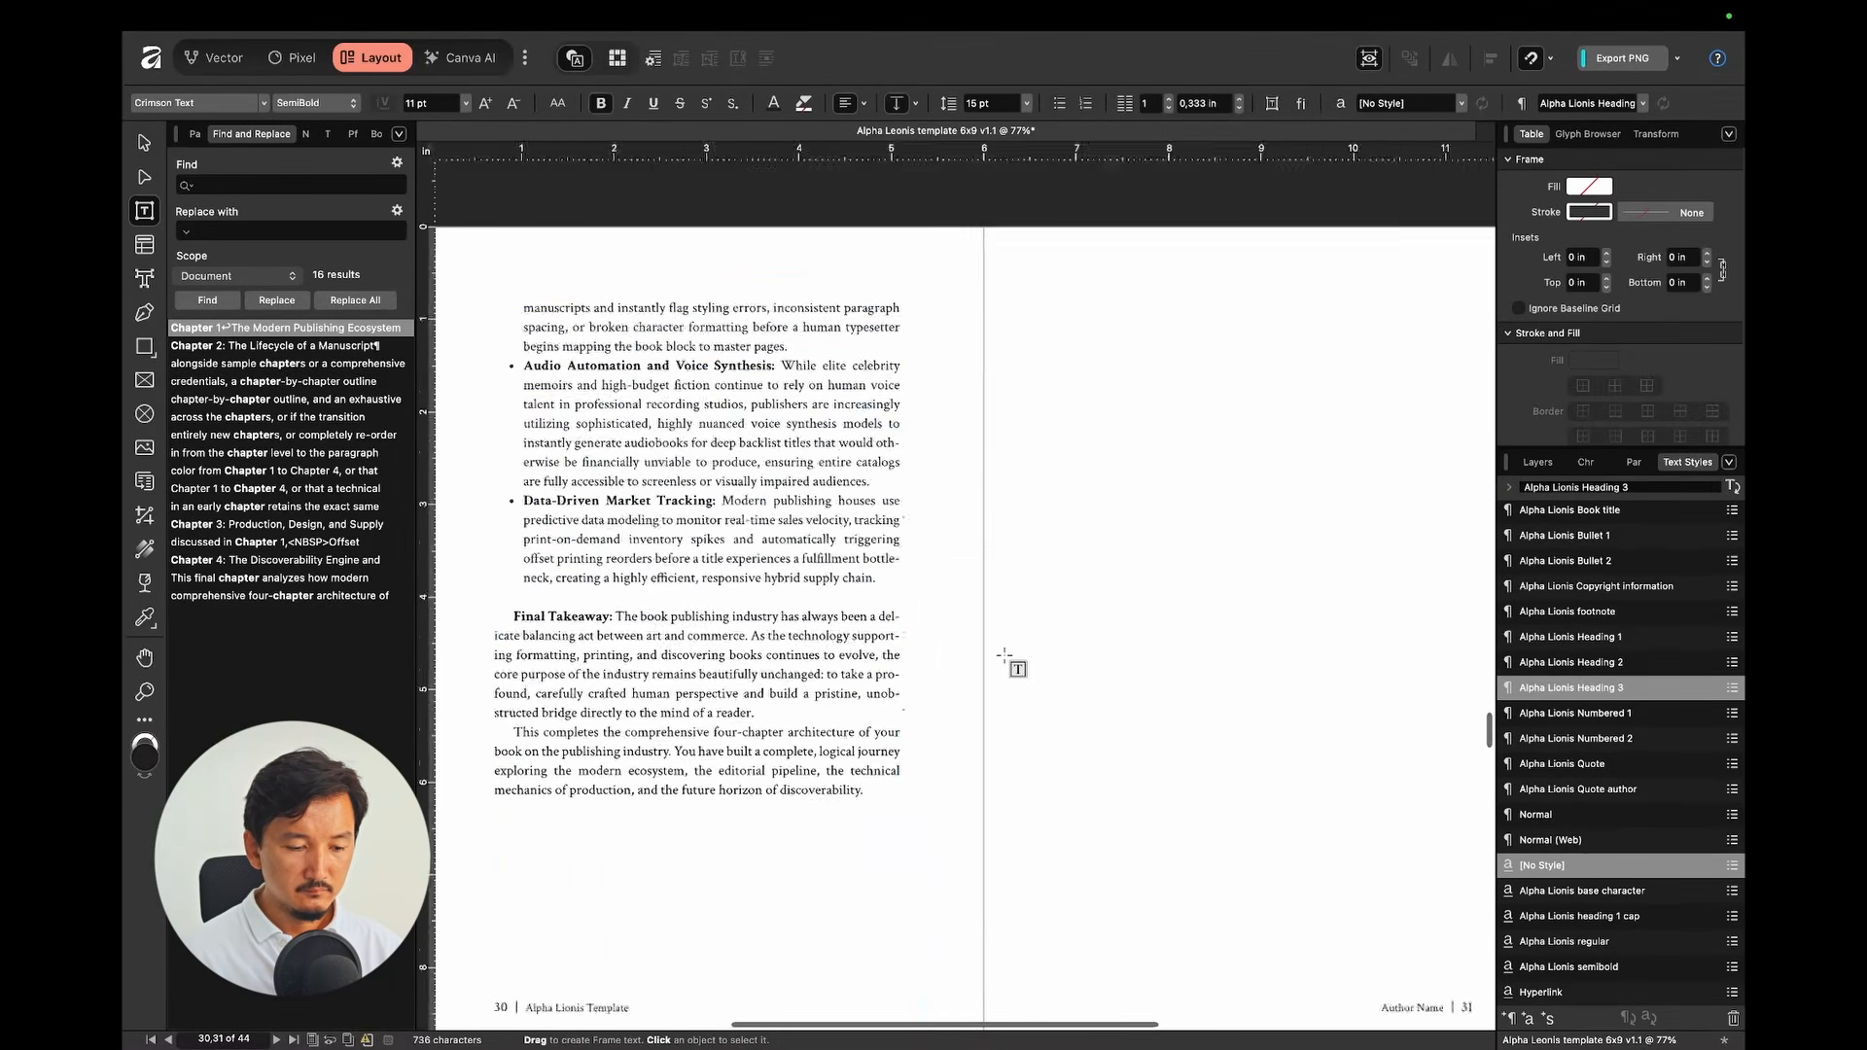
{"action": "scroll", "coordinate": [1005, 655], "scroll_direction": "down", "scroll_amount": 2}
{"action": "scroll", "coordinate": [1006, 657], "scroll_direction": "up", "scroll_amount": 20}
{"action": "scroll", "coordinate": [1037, 606], "scroll_direction": "down", "scroll_amount": 7}
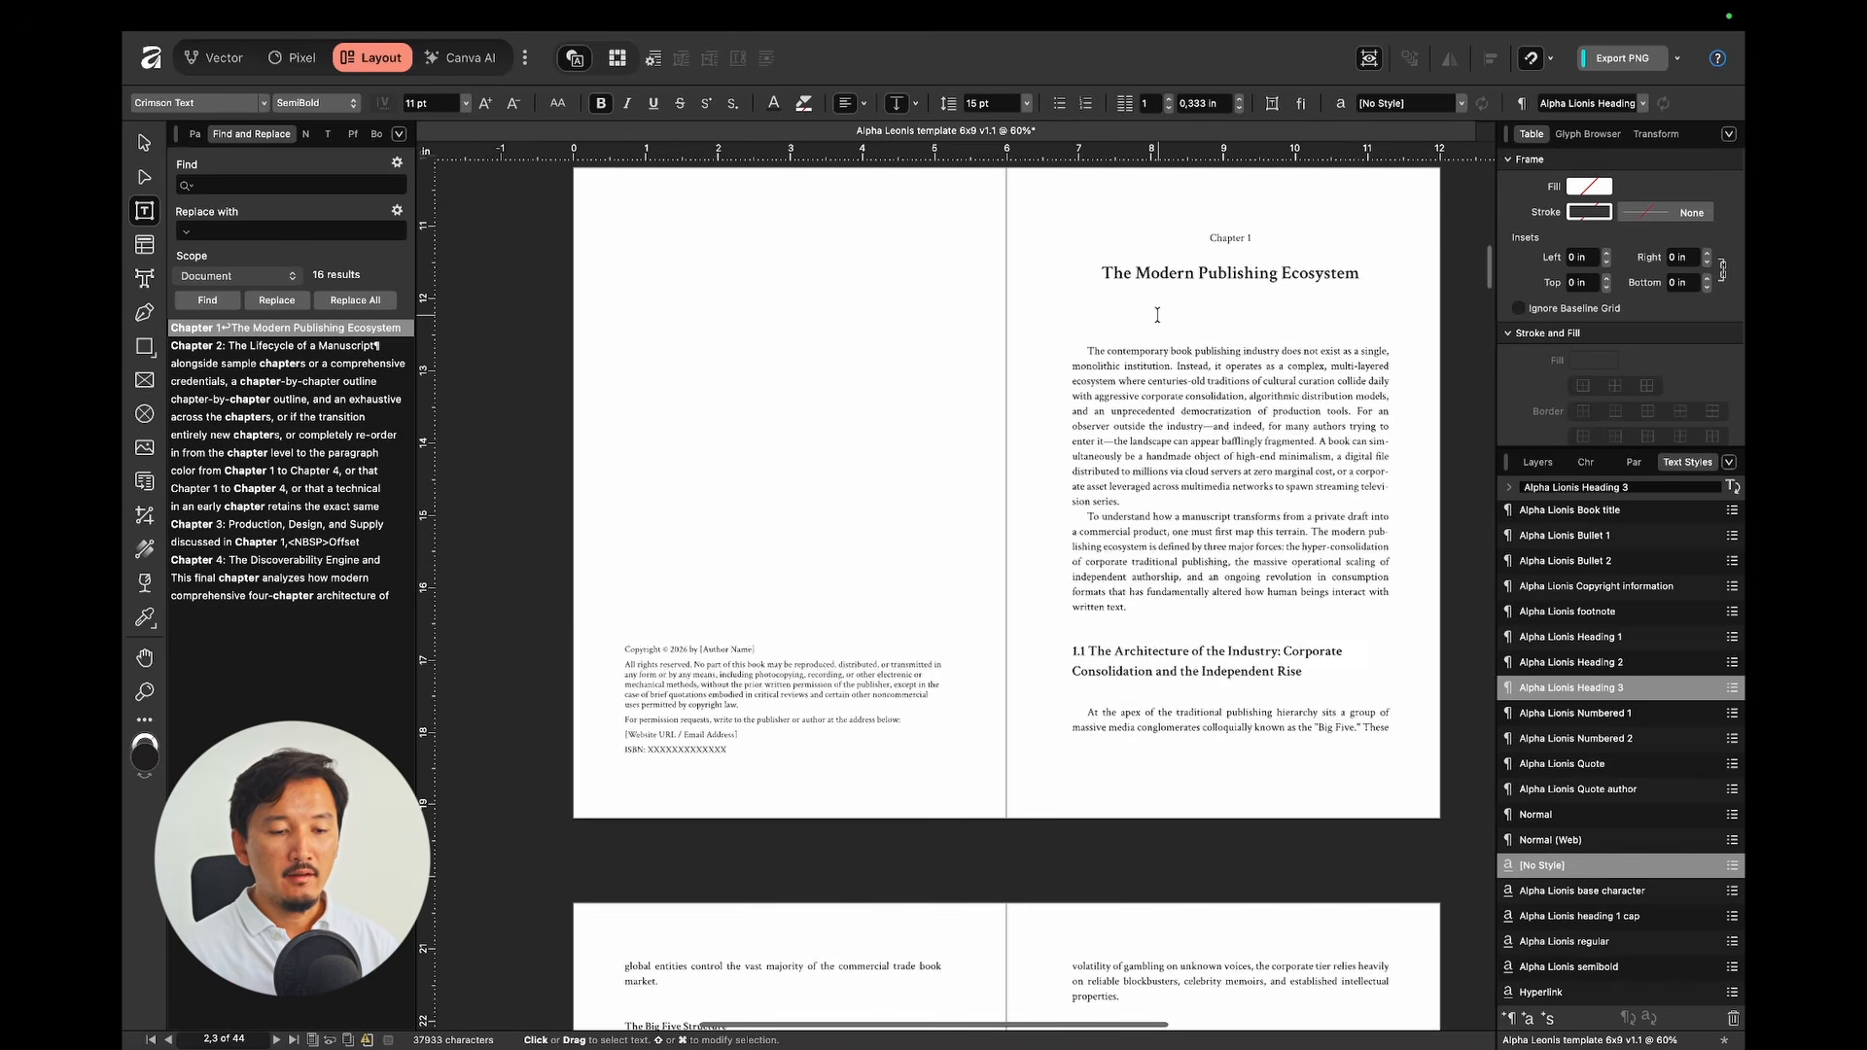
Step: Set the Chapter 1 opening paragraph's First Line Indent to 0 in the Paragraph panel
{"action": "scroll", "coordinate": [1157, 314], "scroll_direction": "up", "scroll_amount": 3}
{"action": "left_click", "coordinate": [1028, 427]}
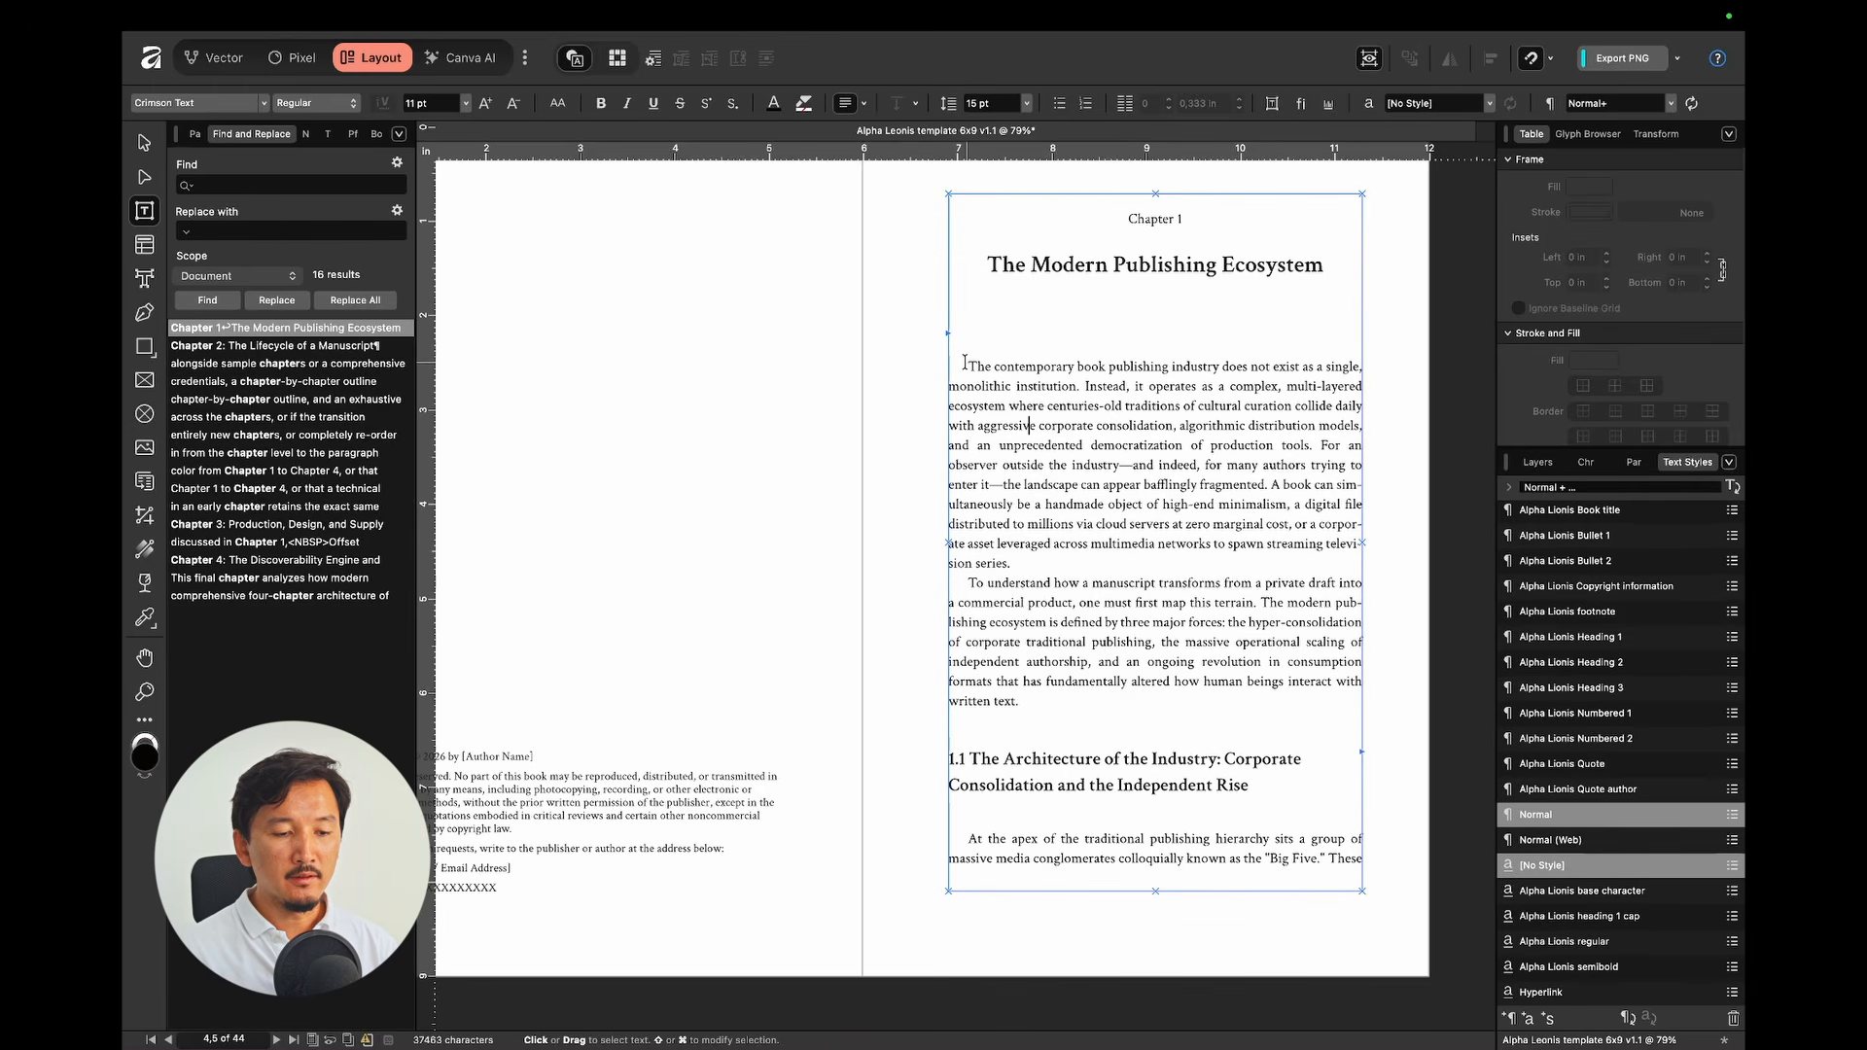
{"action": "scroll", "coordinate": [982, 381], "scroll_direction": "up", "scroll_amount": 3}
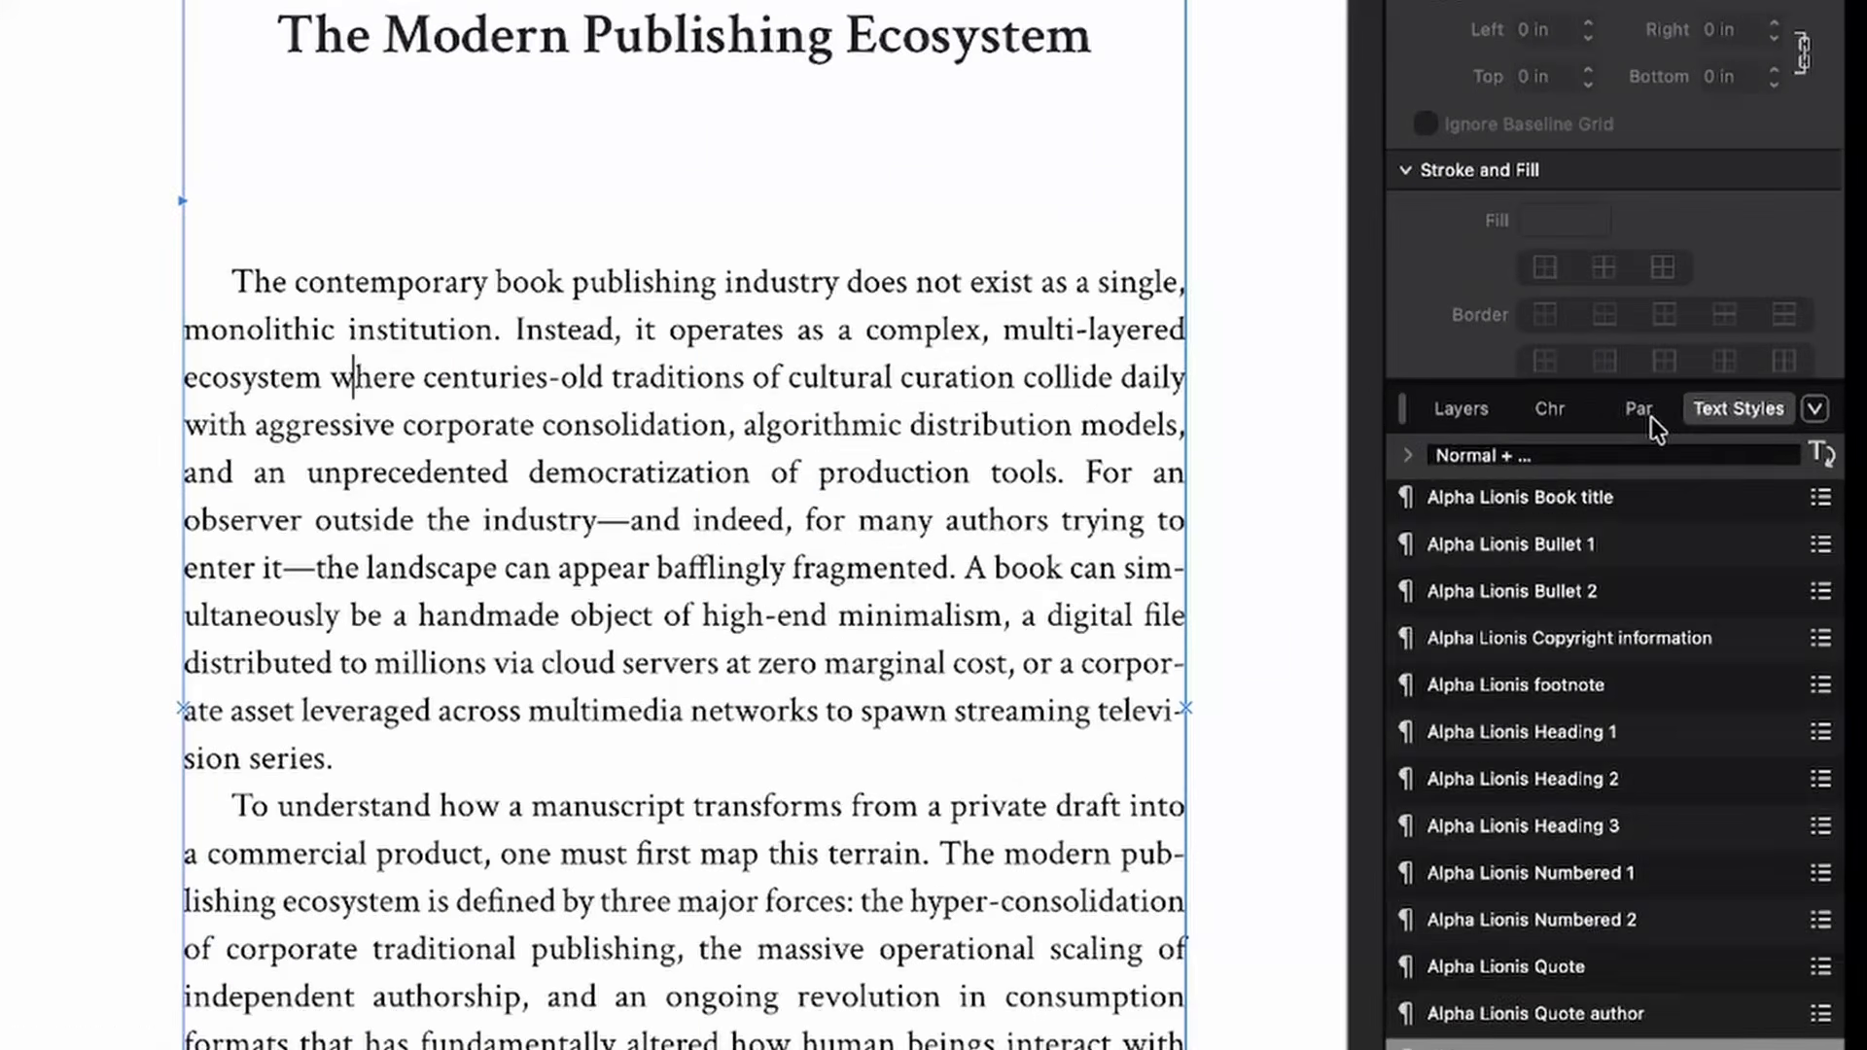
{"action": "left_click", "coordinate": [1633, 462]}
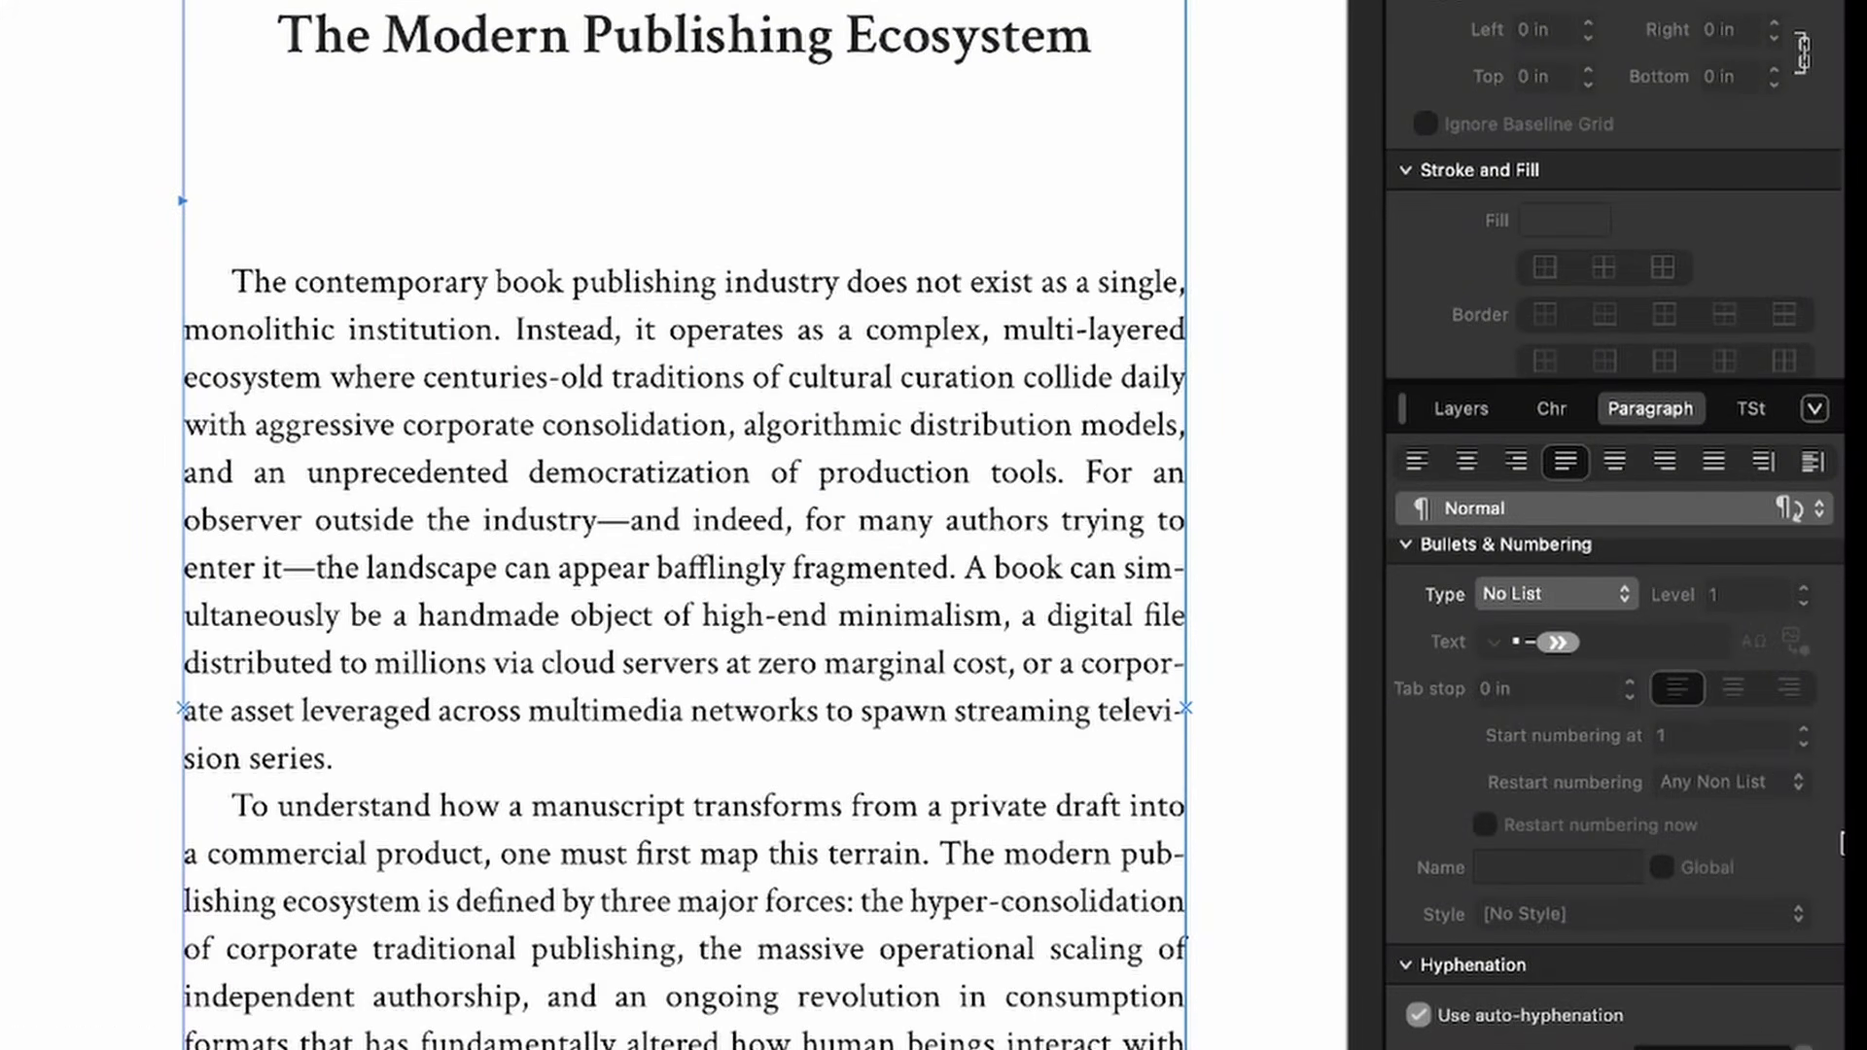
{"action": "scroll", "coordinate": [1544, 737], "scroll_direction": "up", "scroll_amount": 10}
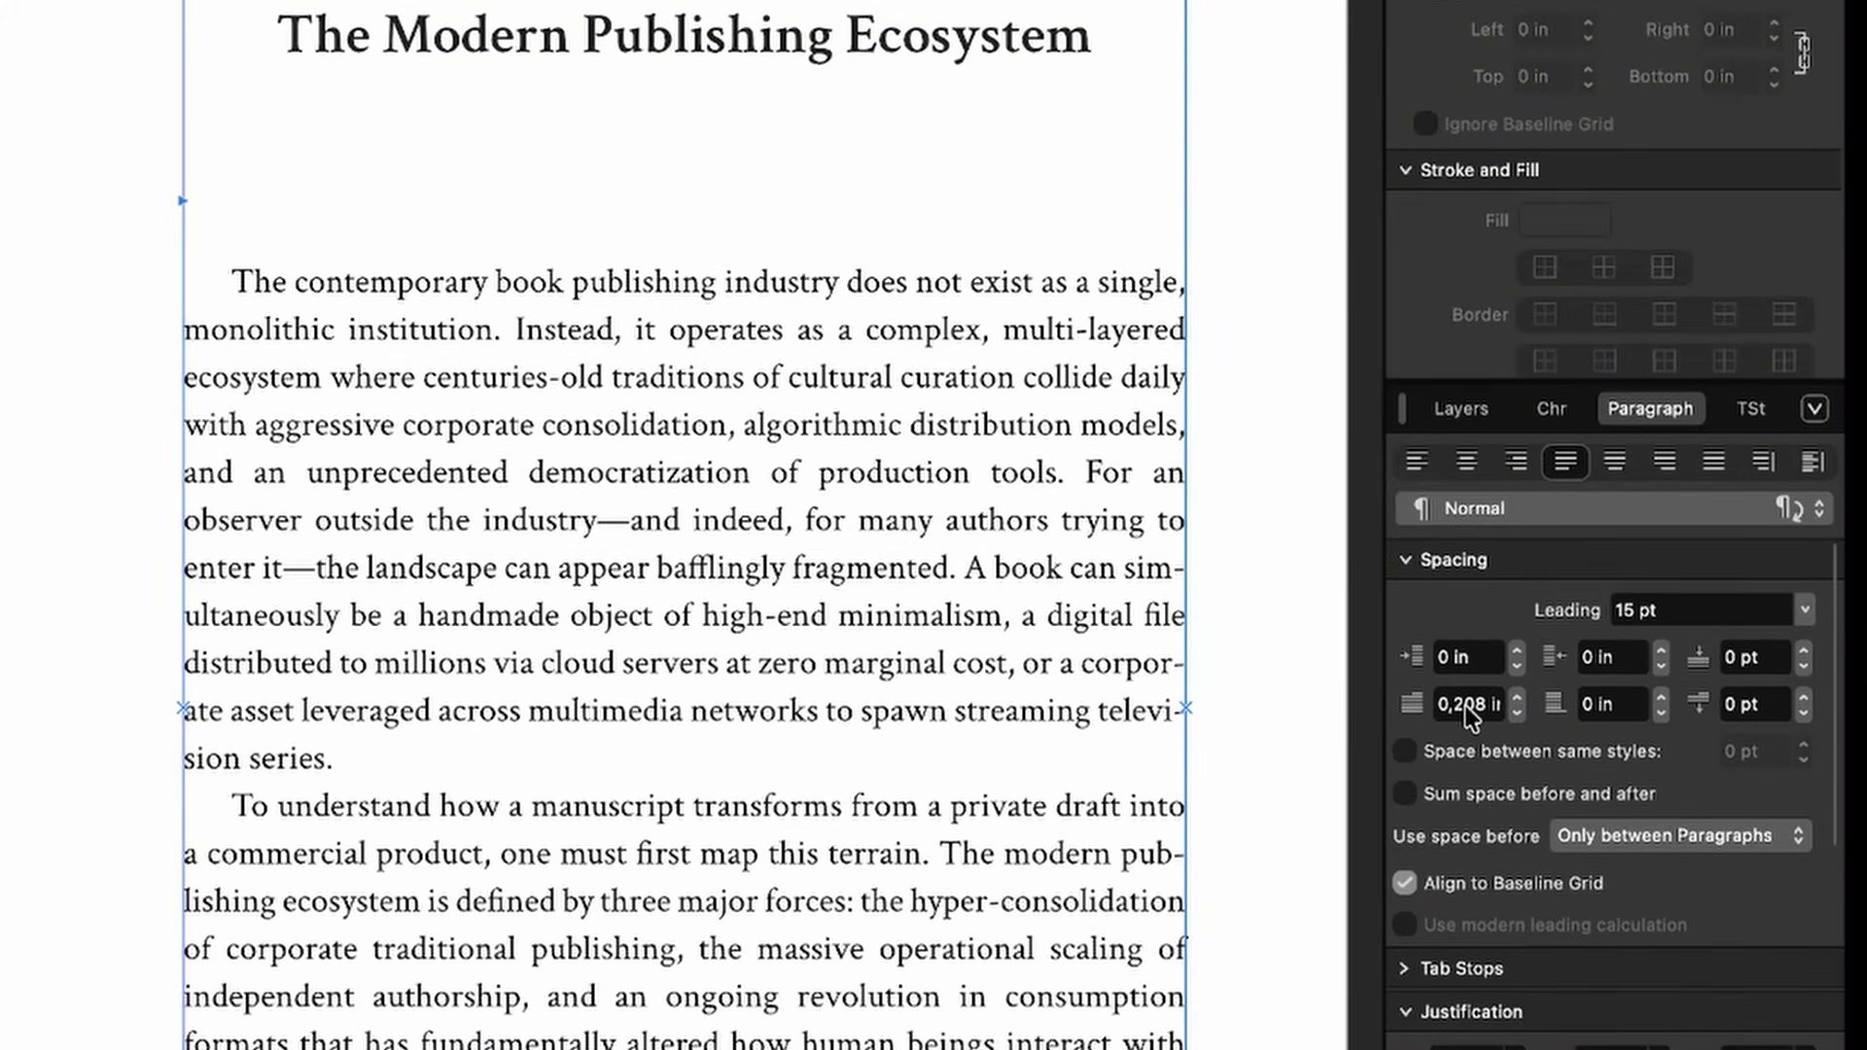
{"action": "left_click", "coordinate": [1465, 706]}
{"action": "type", "text": "0"}
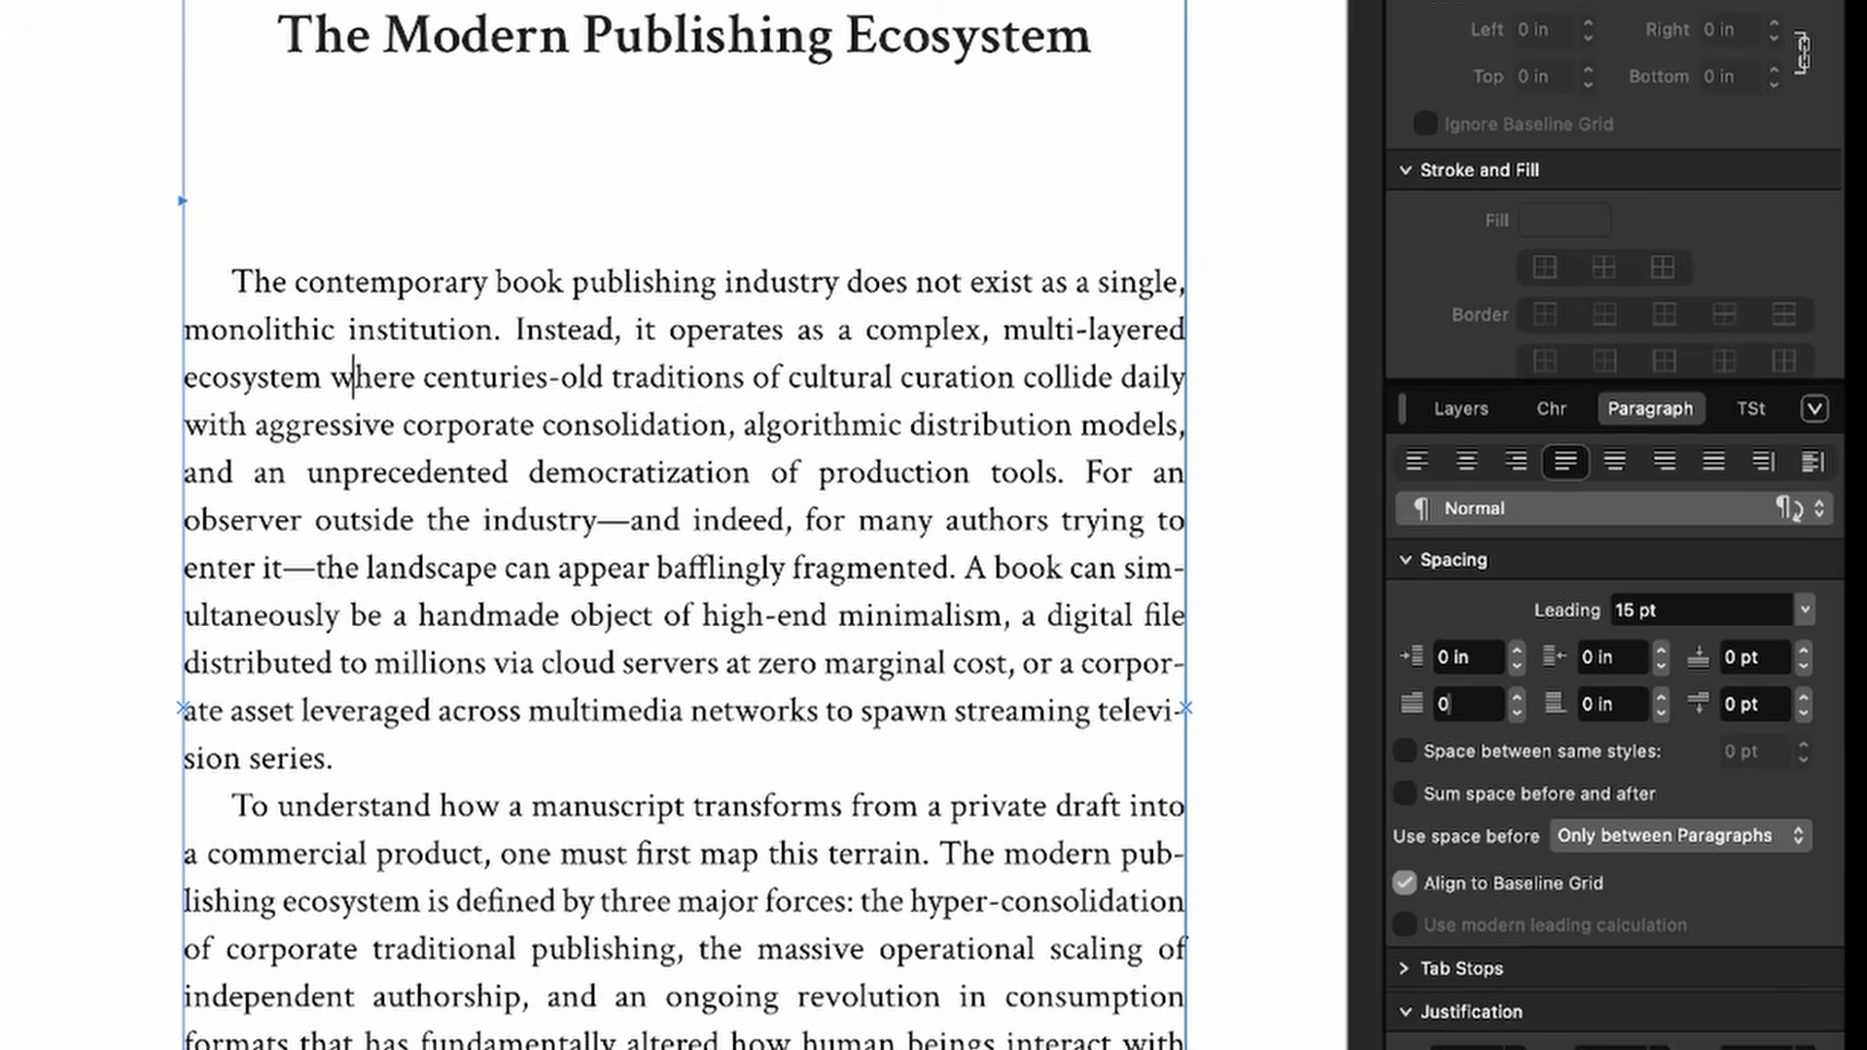
{"action": "key", "text": "Return"}
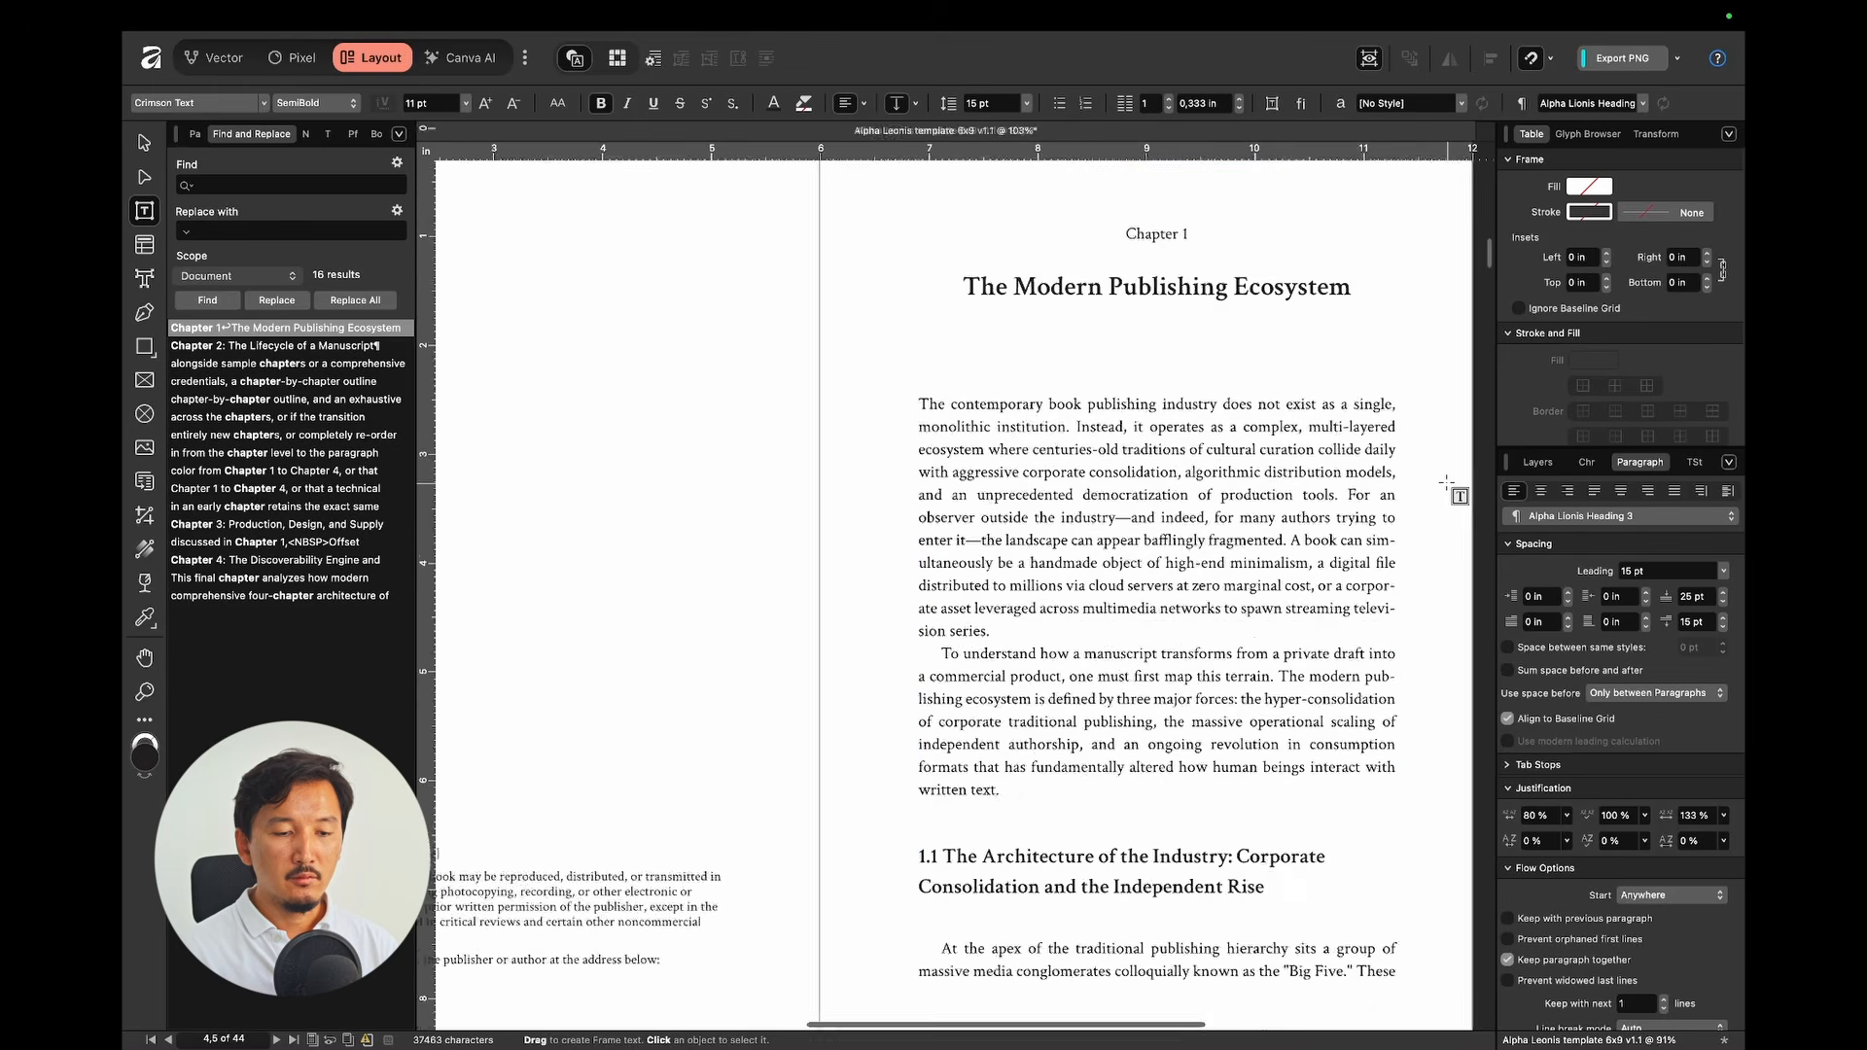
{"action": "scroll", "coordinate": [1446, 483], "scroll_direction": "down", "scroll_amount": 3}
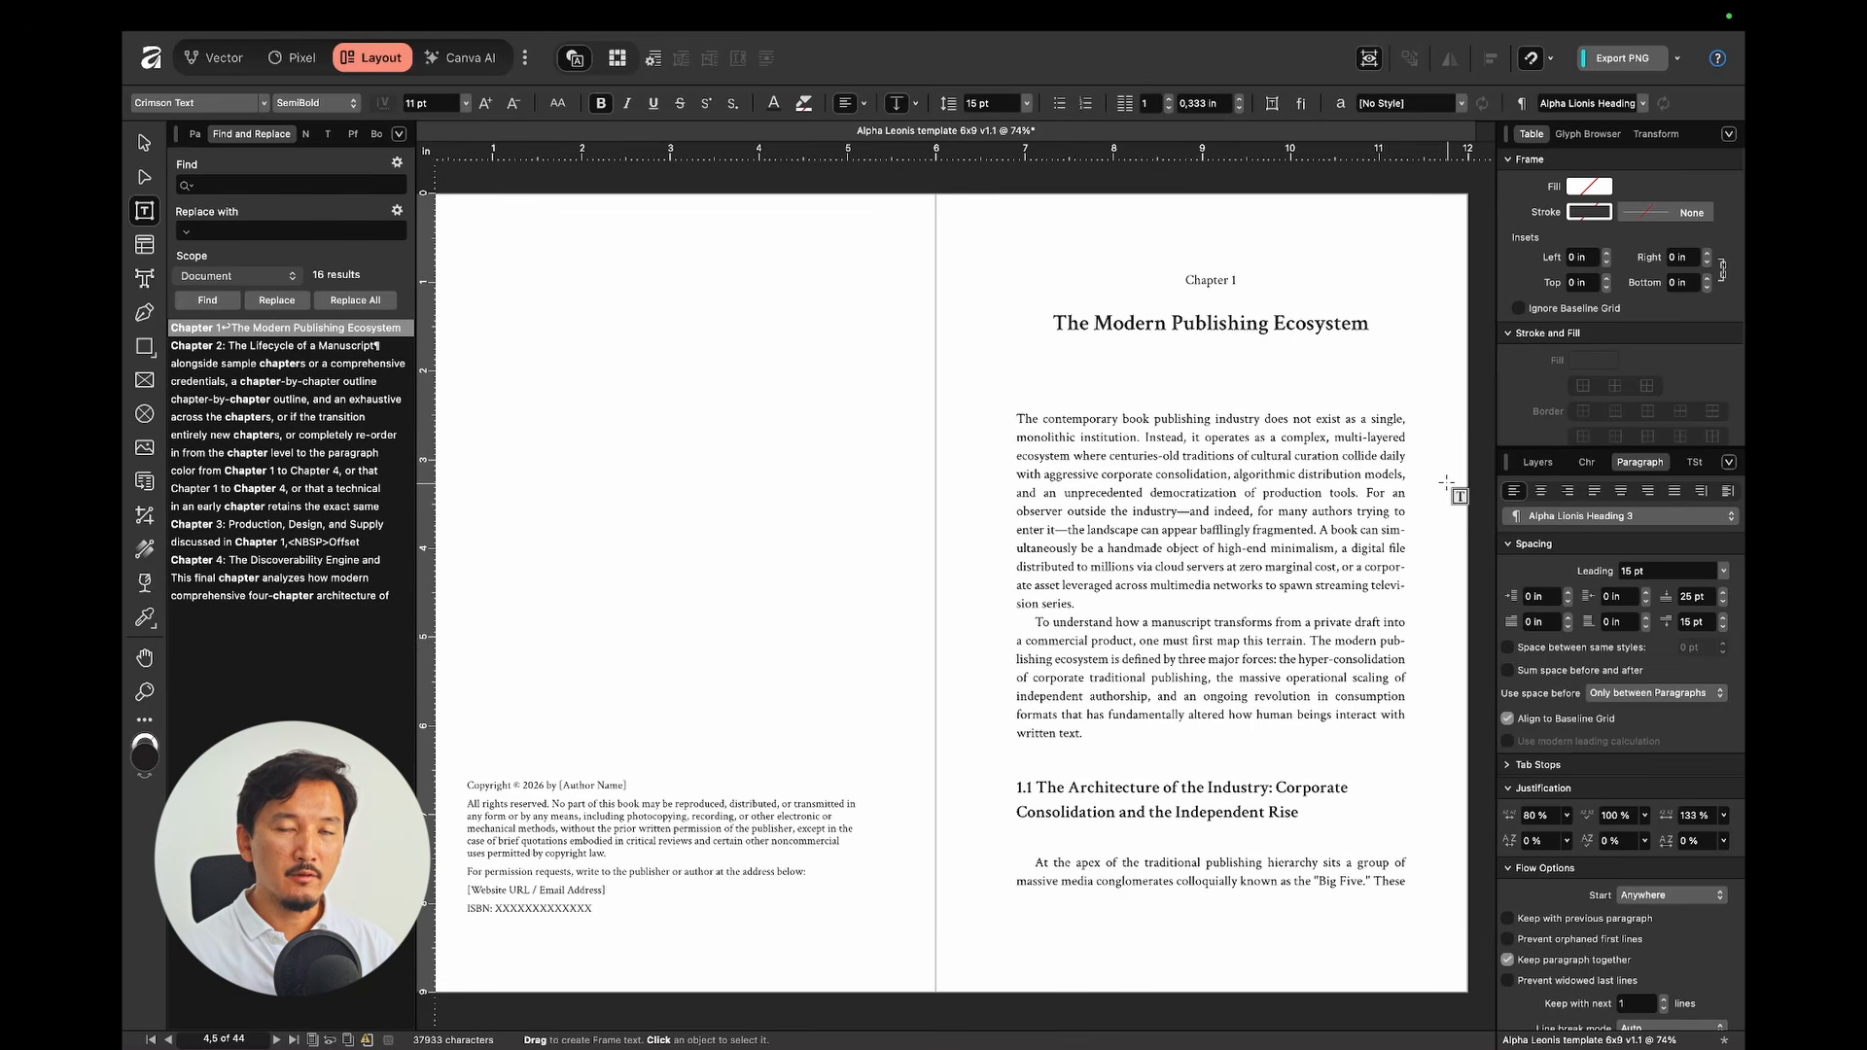
{"action": "scroll", "coordinate": [1193, 526], "scroll_direction": "down", "scroll_amount": 10}
Step: Set a 0 first-line indent on the page 7 opening paragraph and the four section openers on the next spread
{"action": "left_click", "coordinate": [1091, 868]}
{"action": "scroll", "coordinate": [1091, 869], "scroll_direction": "down", "scroll_amount": 10}
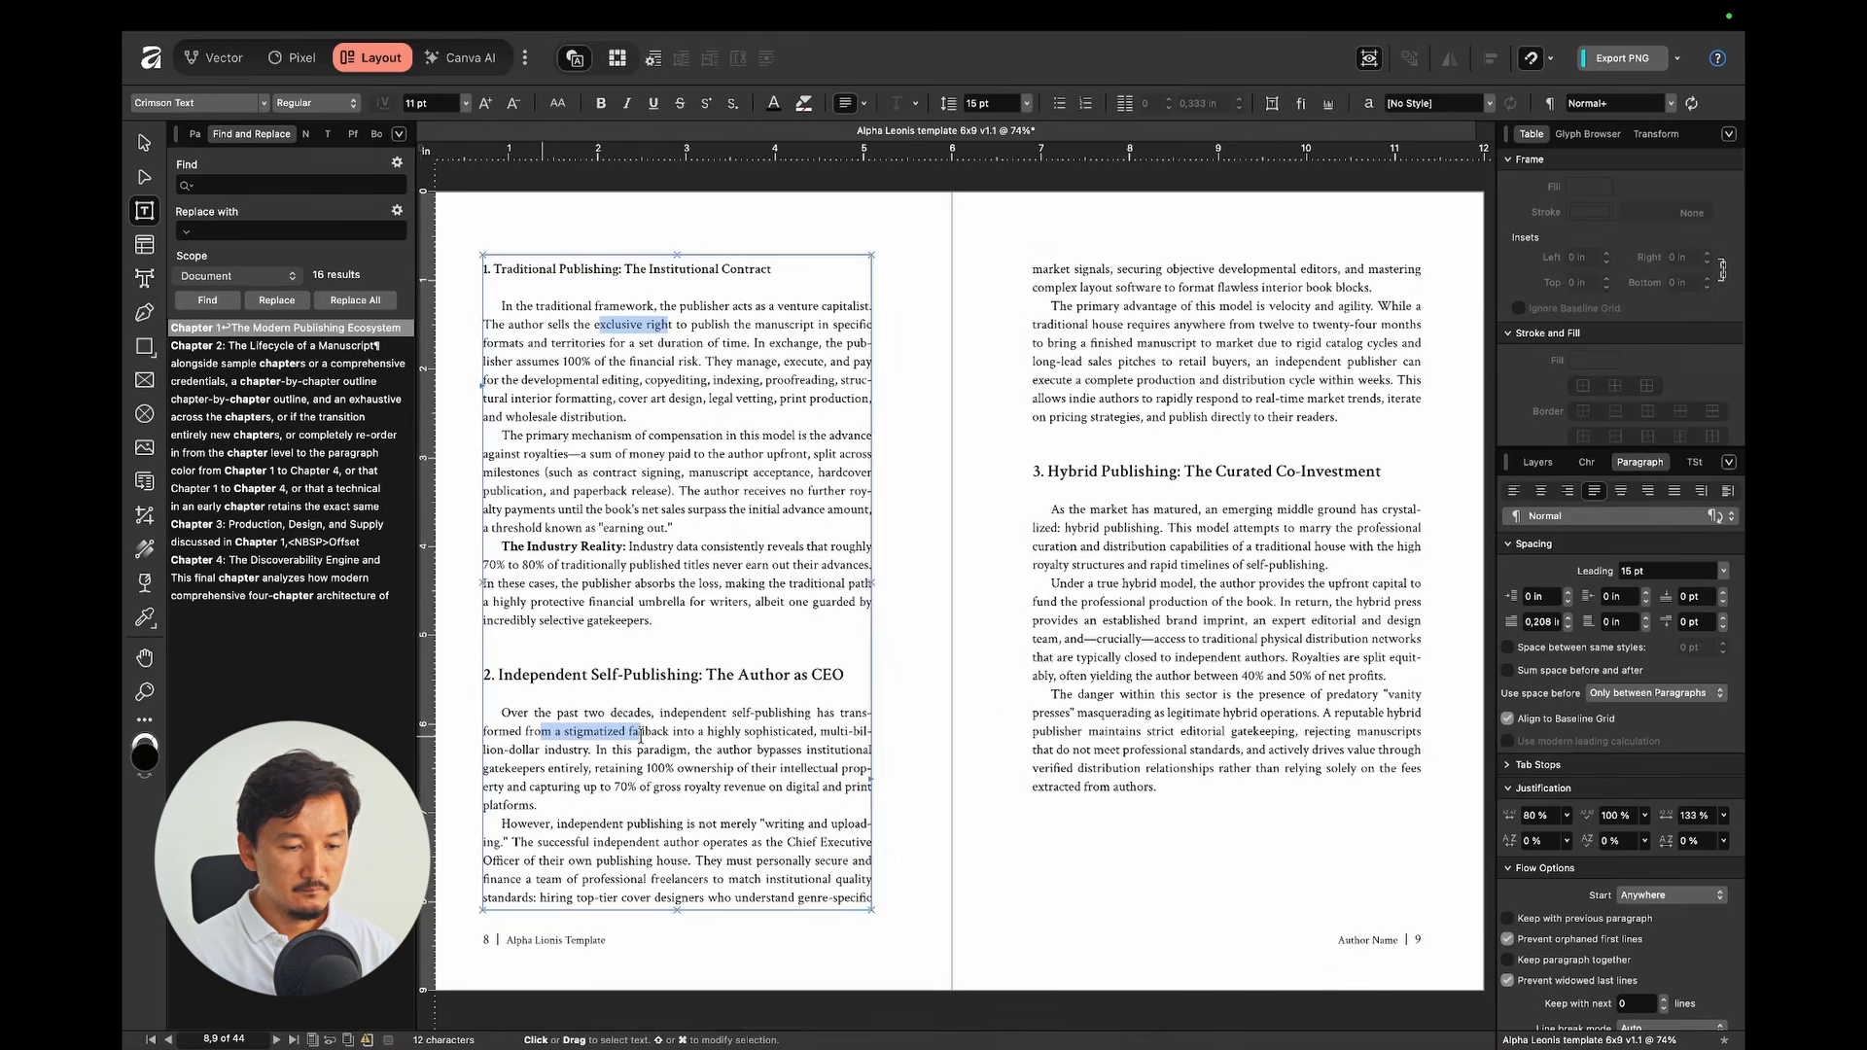
{"action": "left_click", "coordinate": [1544, 623]}
{"action": "type", "text": "0"}
{"action": "key", "text": "Return"}
{"action": "scroll", "coordinate": [717, 457], "scroll_direction": "down", "scroll_amount": 10}
{"action": "left_click_drag", "start_coordinate": [592, 344], "coordinate": [629, 344]}
{"action": "left_click_drag", "start_coordinate": [554, 511], "coordinate": [608, 510], "text": "super"}
{"action": "left_click_drag", "start_coordinate": [1106, 437], "coordinate": [1135, 436], "text": "super"}
{"action": "left_click_drag", "start_coordinate": [1099, 750], "coordinate": [1132, 751], "text": "super"}
{"action": "left_click", "coordinate": [1542, 622]}
{"action": "type", "text": "0"}
{"action": "key", "text": "Return"}
Step: Remove the first-line indent from the section-opening paragraphs on the following three spreads
{"action": "scroll", "coordinate": [938, 562], "scroll_direction": "down", "scroll_amount": 10}
{"action": "left_click_drag", "start_coordinate": [1076, 385], "coordinate": [1130, 385]}
{"action": "left_click_drag", "start_coordinate": [1074, 810], "coordinate": [1105, 810], "text": "super"}
{"action": "left_click", "coordinate": [1542, 623]}
{"action": "type", "text": "0"}
{"action": "key", "text": "Return"}
{"action": "scroll", "coordinate": [938, 562], "scroll_direction": "down", "scroll_amount": 10}
{"action": "left_click_drag", "start_coordinate": [648, 355], "coordinate": [715, 356]}
{"action": "left_click_drag", "start_coordinate": [544, 726], "coordinate": [581, 726], "text": "super"}
{"action": "left_click_drag", "start_coordinate": [1066, 597], "coordinate": [1125, 597], "text": "super"}
{"action": "left_click_drag", "start_coordinate": [1106, 745], "coordinate": [1170, 745], "text": "super"}
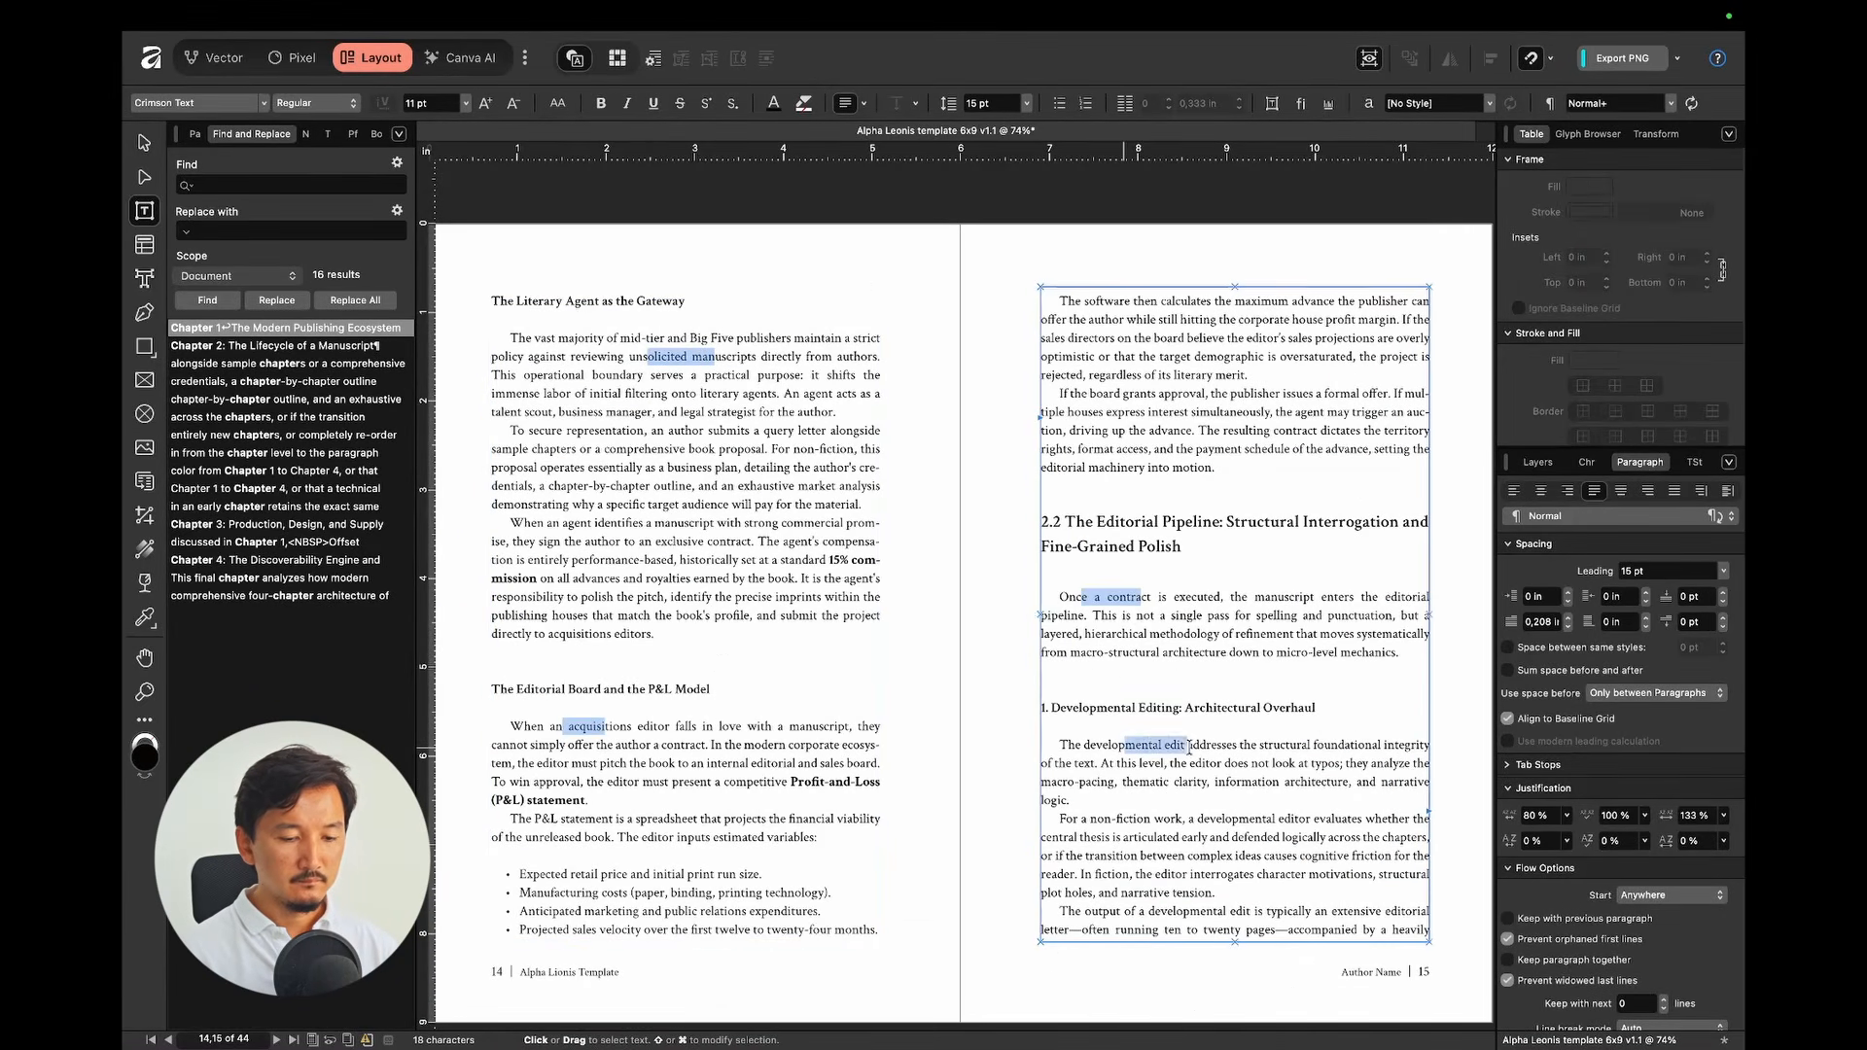
{"action": "scroll", "coordinate": [1146, 559], "scroll_direction": "down", "scroll_amount": 10}
{"action": "left_click_drag", "start_coordinate": [610, 425], "coordinate": [644, 425]}
{"action": "left_click_drag", "start_coordinate": [564, 794], "coordinate": [601, 794], "text": "super"}
{"action": "left_click_drag", "start_coordinate": [1086, 685], "coordinate": [1116, 685], "text": "super"}
{"action": "left_click", "coordinate": [1542, 622]}
{"action": "type", "text": "0"}
{"action": "key", "text": "Return"}
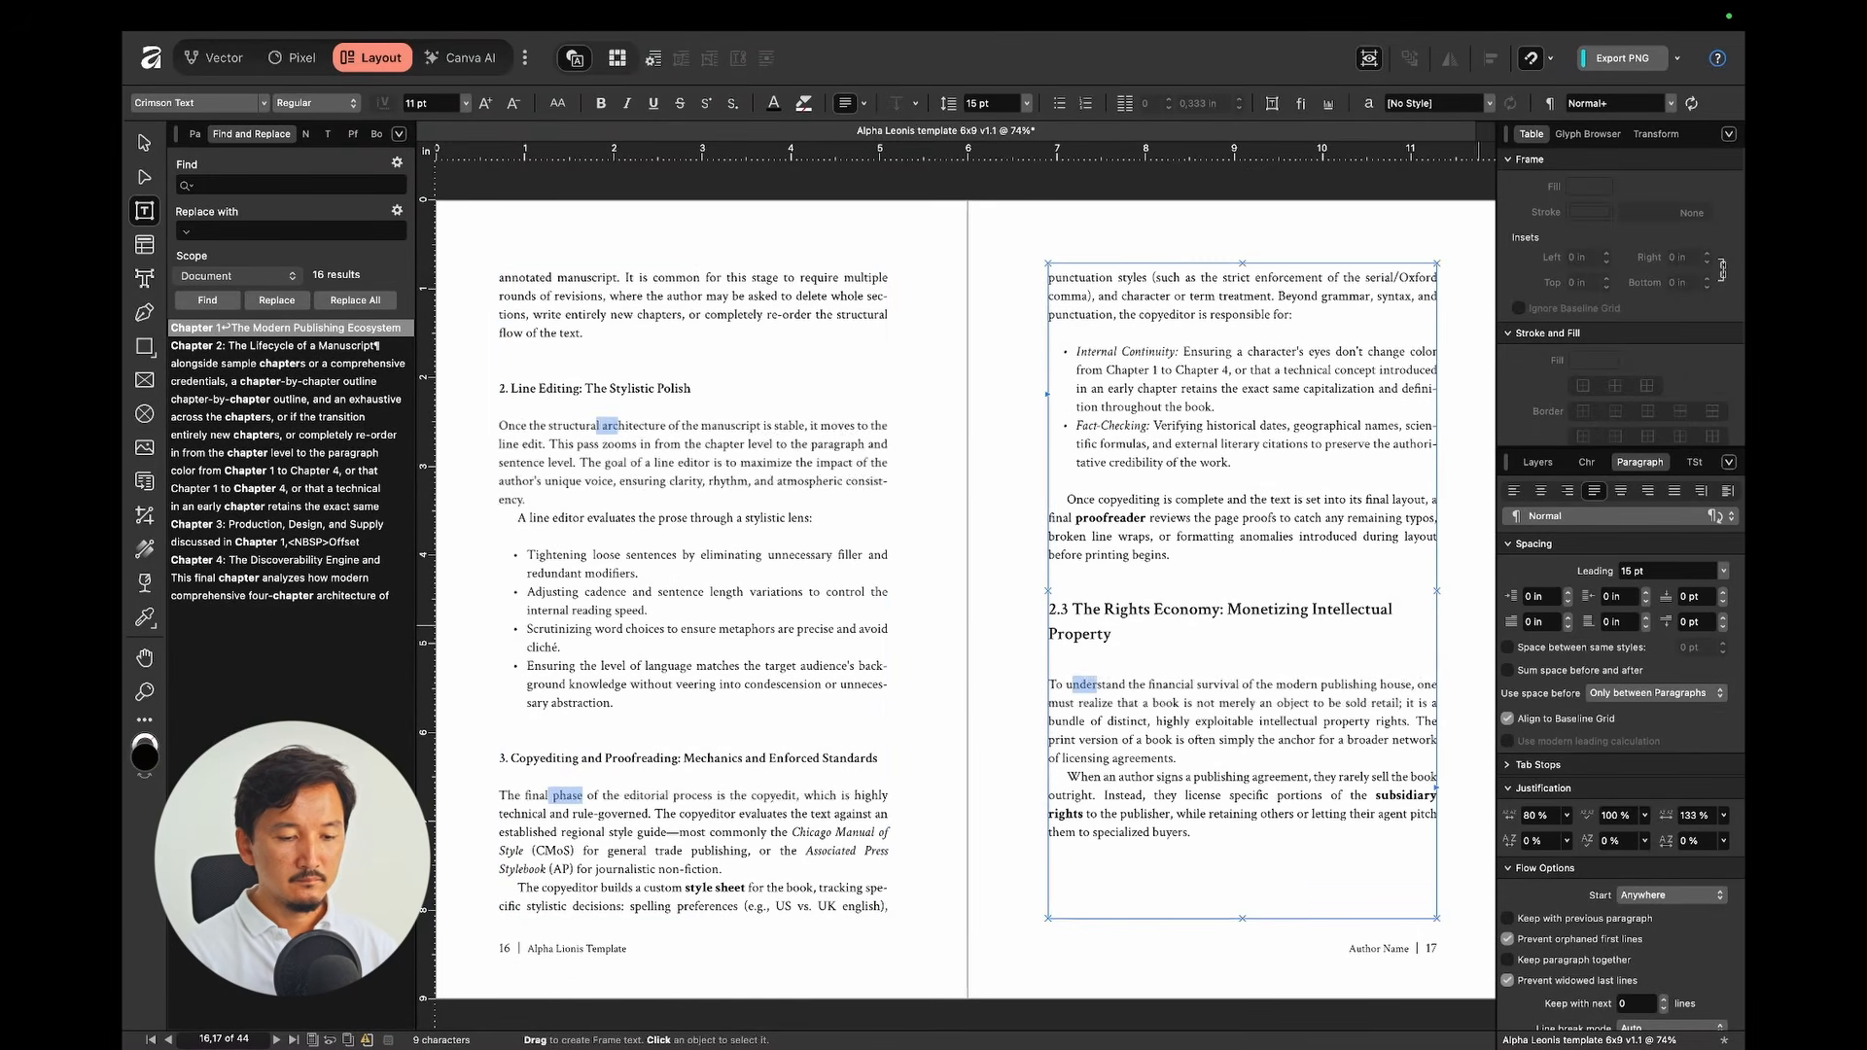
{"action": "left_click", "coordinate": [985, 675]}
Step: Zero the first-line indent of post-heading paragraphs across the next three spreads
{"action": "scroll", "coordinate": [985, 675], "scroll_direction": "down", "scroll_amount": 10}
{"action": "left_click_drag", "start_coordinate": [1101, 438], "coordinate": [1152, 439]}
{"action": "left_click_drag", "start_coordinate": [1115, 813], "coordinate": [1171, 813], "text": "super"}
{"action": "left_click", "coordinate": [1542, 622]}
{"action": "type", "text": "0"}
{"action": "key", "text": "Return"}
{"action": "scroll", "coordinate": [1133, 595], "scroll_direction": "down", "scroll_amount": 10}
{"action": "left_click_drag", "start_coordinate": [542, 675], "coordinate": [581, 675]}
{"action": "left_click_drag", "start_coordinate": [522, 306], "coordinate": [544, 306], "text": "super"}
{"action": "left_click_drag", "start_coordinate": [1079, 471], "coordinate": [1102, 471], "text": "super"}
{"action": "left_click_drag", "start_coordinate": [1148, 619], "coordinate": [1181, 620], "text": "super"}
{"action": "left_click", "coordinate": [1542, 622]}
{"action": "type", "text": "0"}
{"action": "key", "text": "Return"}
{"action": "scroll", "coordinate": [982, 792], "scroll_direction": "down", "scroll_amount": 10}
{"action": "left_click_drag", "start_coordinate": [548, 464], "coordinate": [587, 464]}
{"action": "left_click_drag", "start_coordinate": [556, 888], "coordinate": [585, 889], "text": "super"}
{"action": "left_click_drag", "start_coordinate": [1091, 409], "coordinate": [1122, 409], "text": "super"}
{"action": "left_click_drag", "start_coordinate": [1098, 687], "coordinate": [1130, 686], "text": "super"}
{"action": "left_click", "coordinate": [1542, 622]}
{"action": "type", "text": "0"}
{"action": "key", "text": "Return"}
Step: Flatten the remaining section-opening indents through page 29 and view the whole spread
{"action": "scroll", "coordinate": [1067, 504], "scroll_direction": "down", "scroll_amount": 10}
{"action": "left_click_drag", "start_coordinate": [586, 439], "coordinate": [622, 439]}
{"action": "left_click_drag", "start_coordinate": [1096, 419], "coordinate": [1150, 419], "text": "super"}
{"action": "left_click_drag", "start_coordinate": [1096, 847], "coordinate": [1135, 847], "text": "super"}
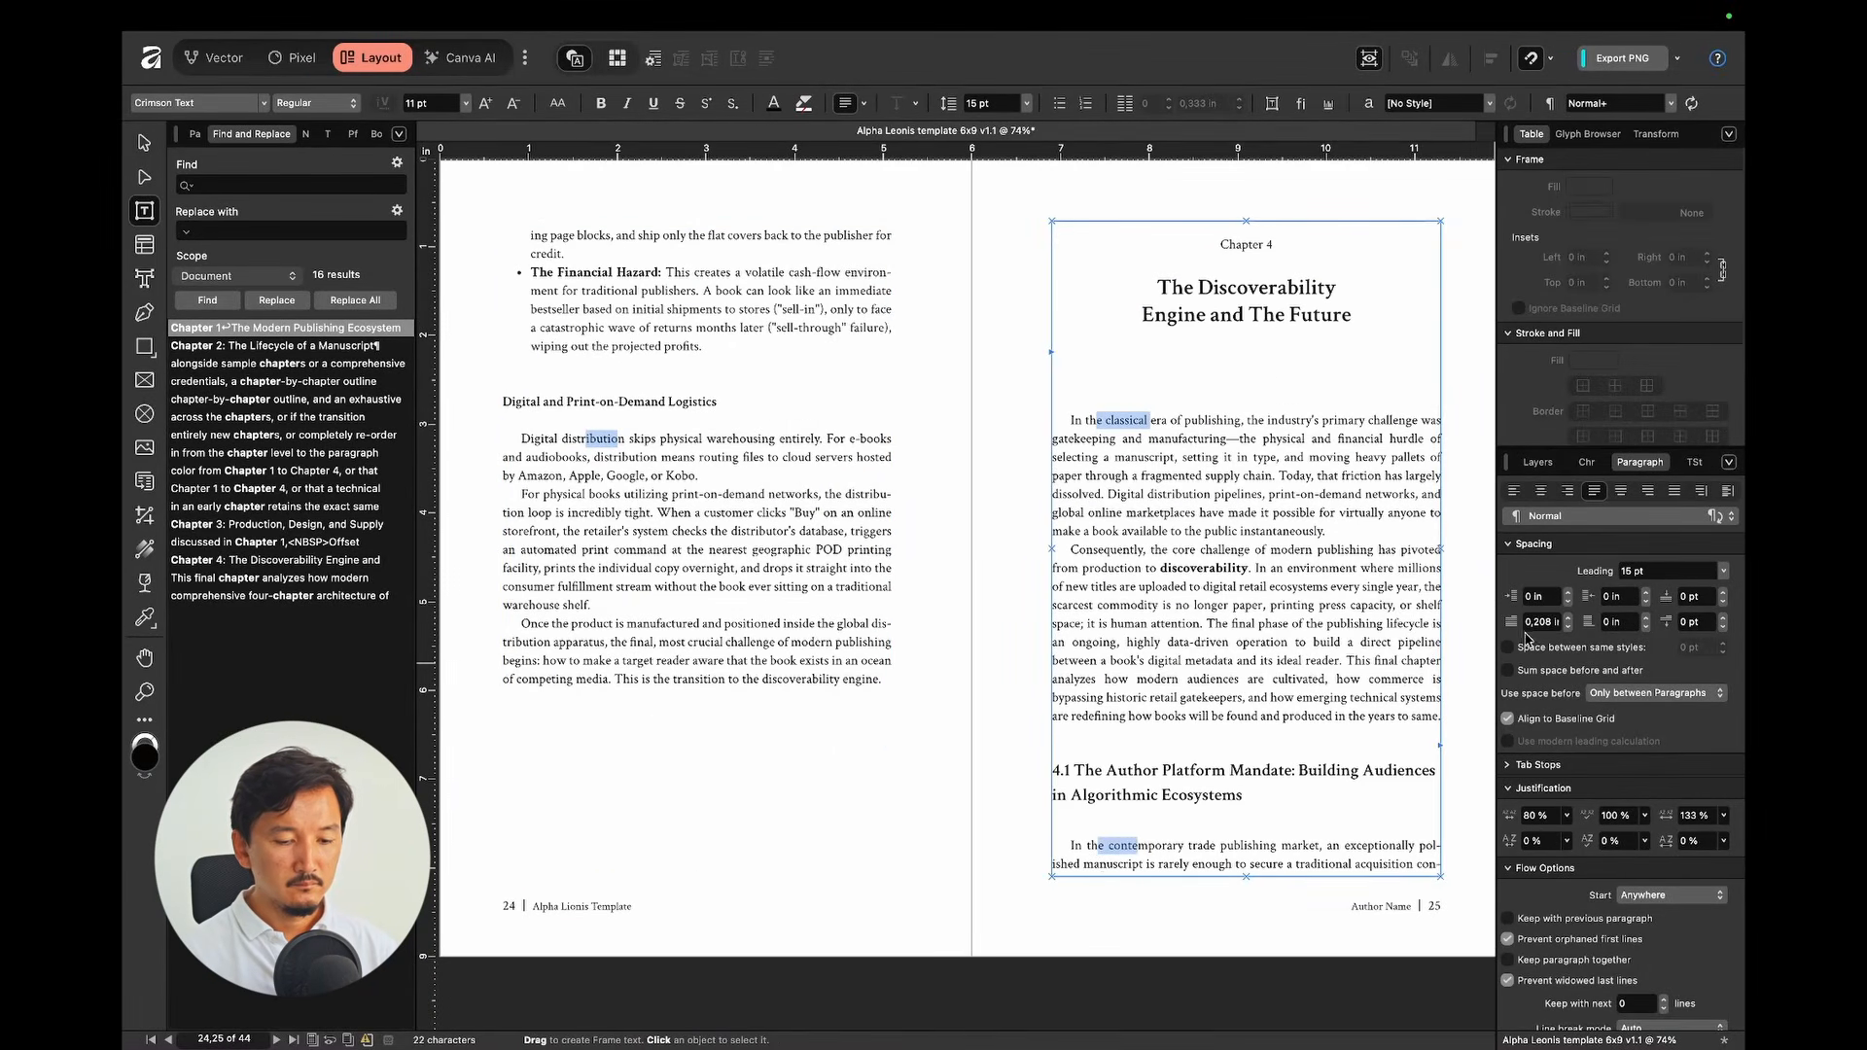
{"action": "left_click", "coordinate": [1542, 622]}
{"action": "type", "text": "0"}
{"action": "key", "text": "Return"}
{"action": "scroll", "coordinate": [1008, 563], "scroll_direction": "down", "scroll_amount": 10}
{"action": "left_click_drag", "start_coordinate": [593, 383], "coordinate": [620, 383]}
{"action": "left_click_drag", "start_coordinate": [587, 771], "coordinate": [605, 771], "text": "super"}
{"action": "left_click_drag", "start_coordinate": [1071, 457], "coordinate": [1102, 457], "text": "super"}
{"action": "left_click_drag", "start_coordinate": [1107, 660], "coordinate": [1148, 660], "text": "super"}
{"action": "left_click", "coordinate": [1543, 622]}
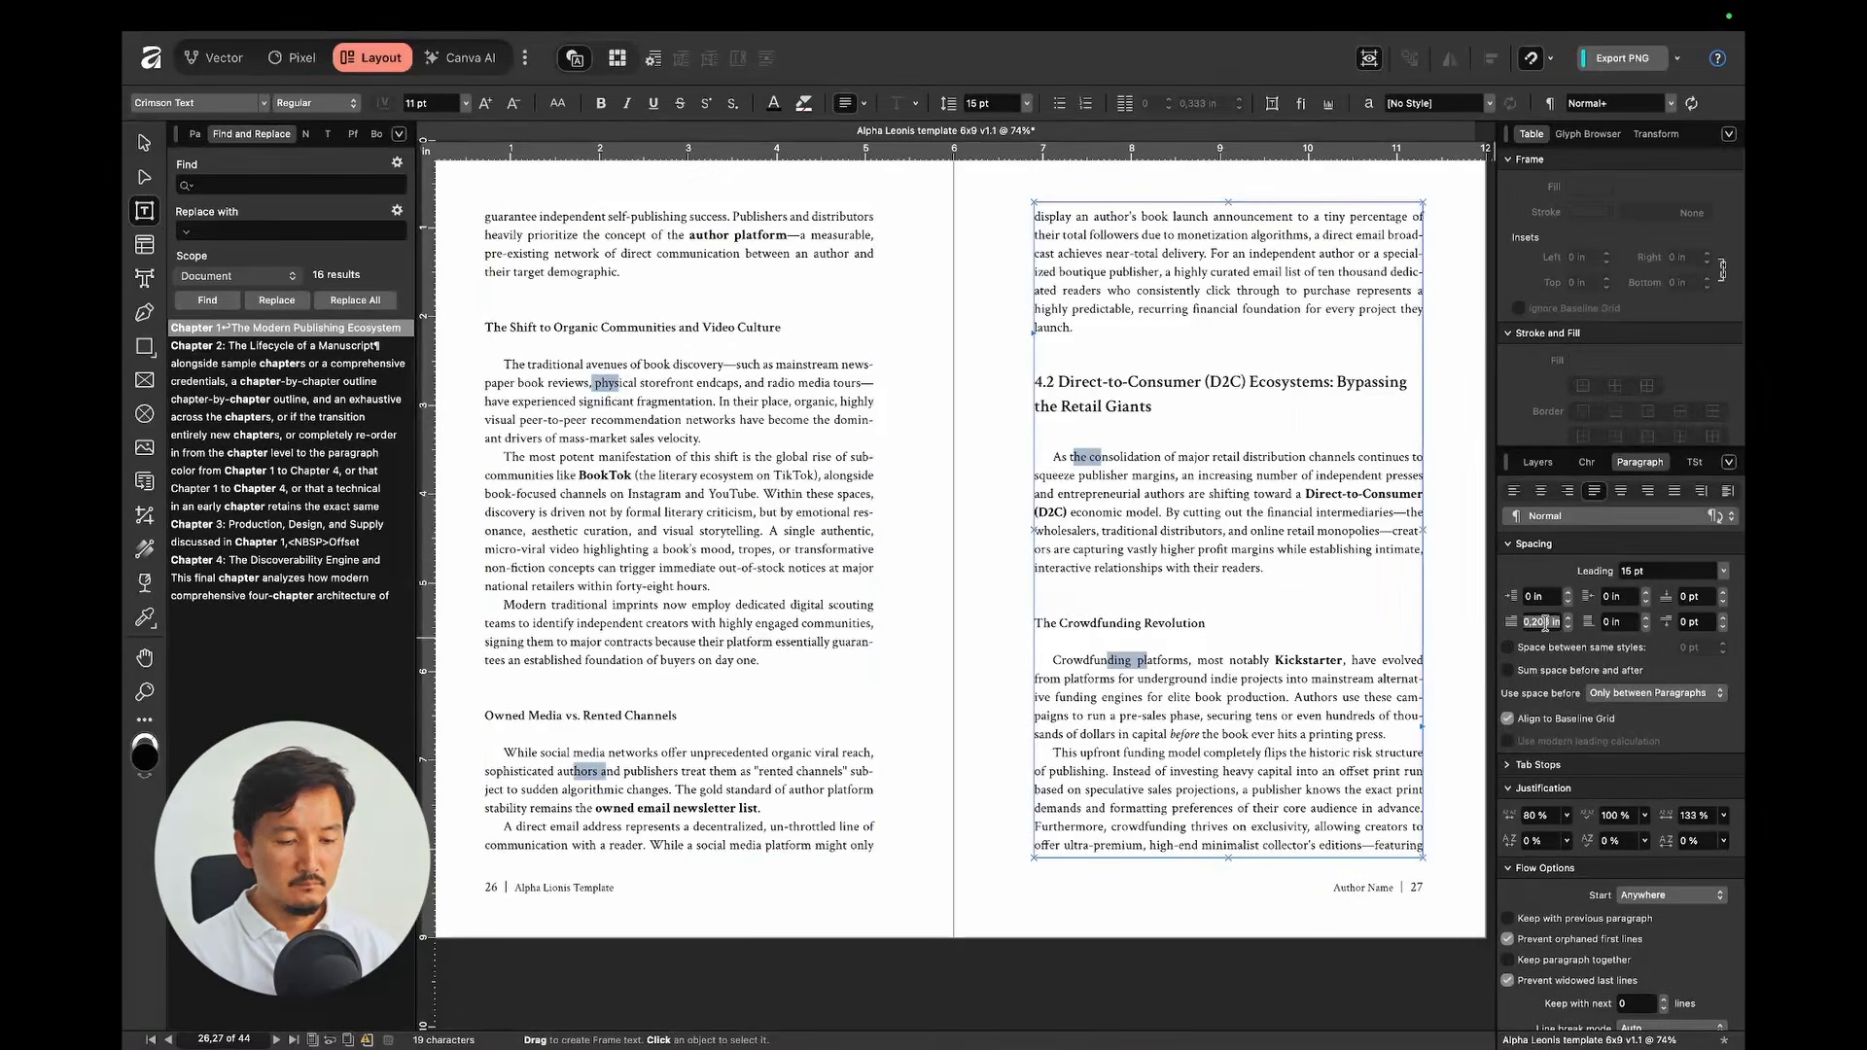
{"action": "type", "text": "0"}
{"action": "key", "text": "Return"}
{"action": "scroll", "coordinate": [982, 564], "scroll_direction": "down", "scroll_amount": 10}
{"action": "left_click_drag", "start_coordinate": [566, 434], "coordinate": [595, 435]}
{"action": "left_click_drag", "start_coordinate": [586, 824], "coordinate": [594, 824], "text": "super"}
{"action": "left_click_drag", "start_coordinate": [1114, 342], "coordinate": [1156, 342], "text": "super"}
{"action": "left_click_drag", "start_coordinate": [1087, 842], "coordinate": [1123, 842], "text": "super"}
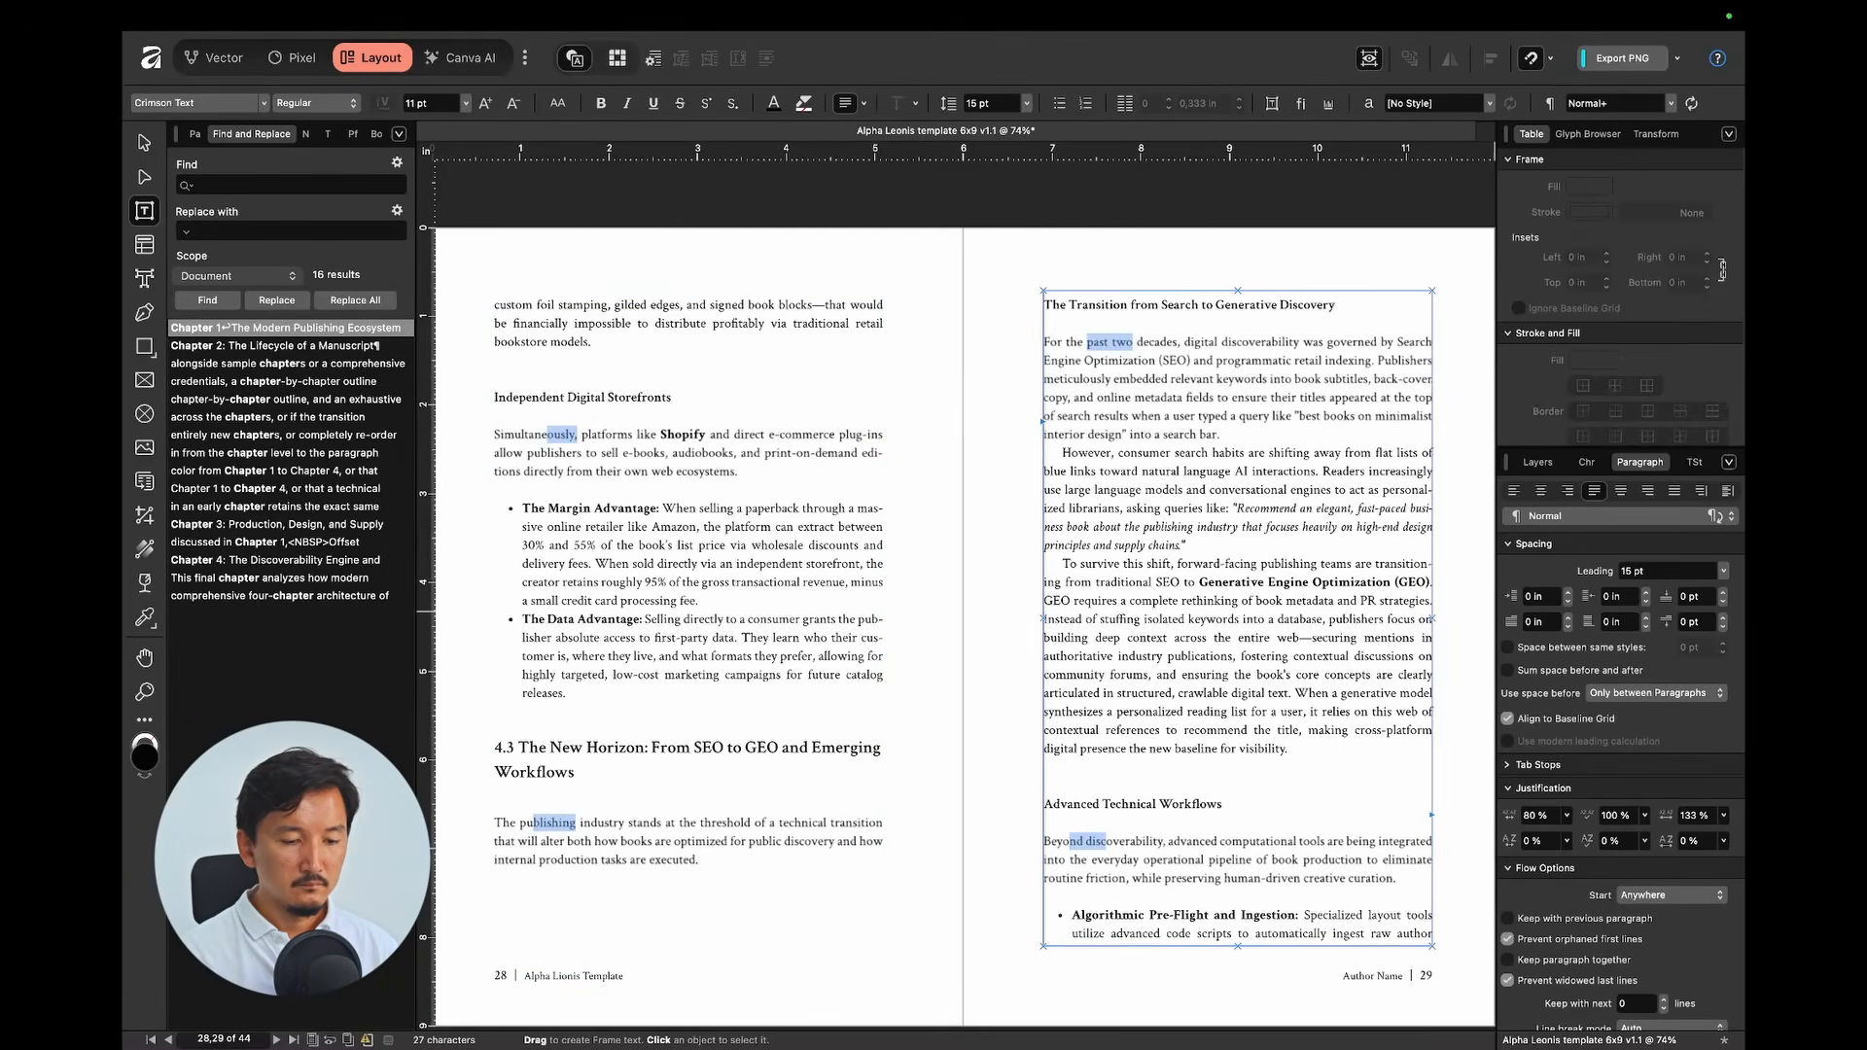
{"action": "left_click", "coordinate": [1542, 622]}
{"action": "type", "text": "0"}
{"action": "key", "text": "Return"}
{"action": "scroll", "coordinate": [951, 573], "scroll_direction": "down", "scroll_amount": 10}
{"action": "key", "text": "super+0"}
{"action": "scroll", "coordinate": [949, 573], "scroll_direction": "up", "scroll_amount": 20}
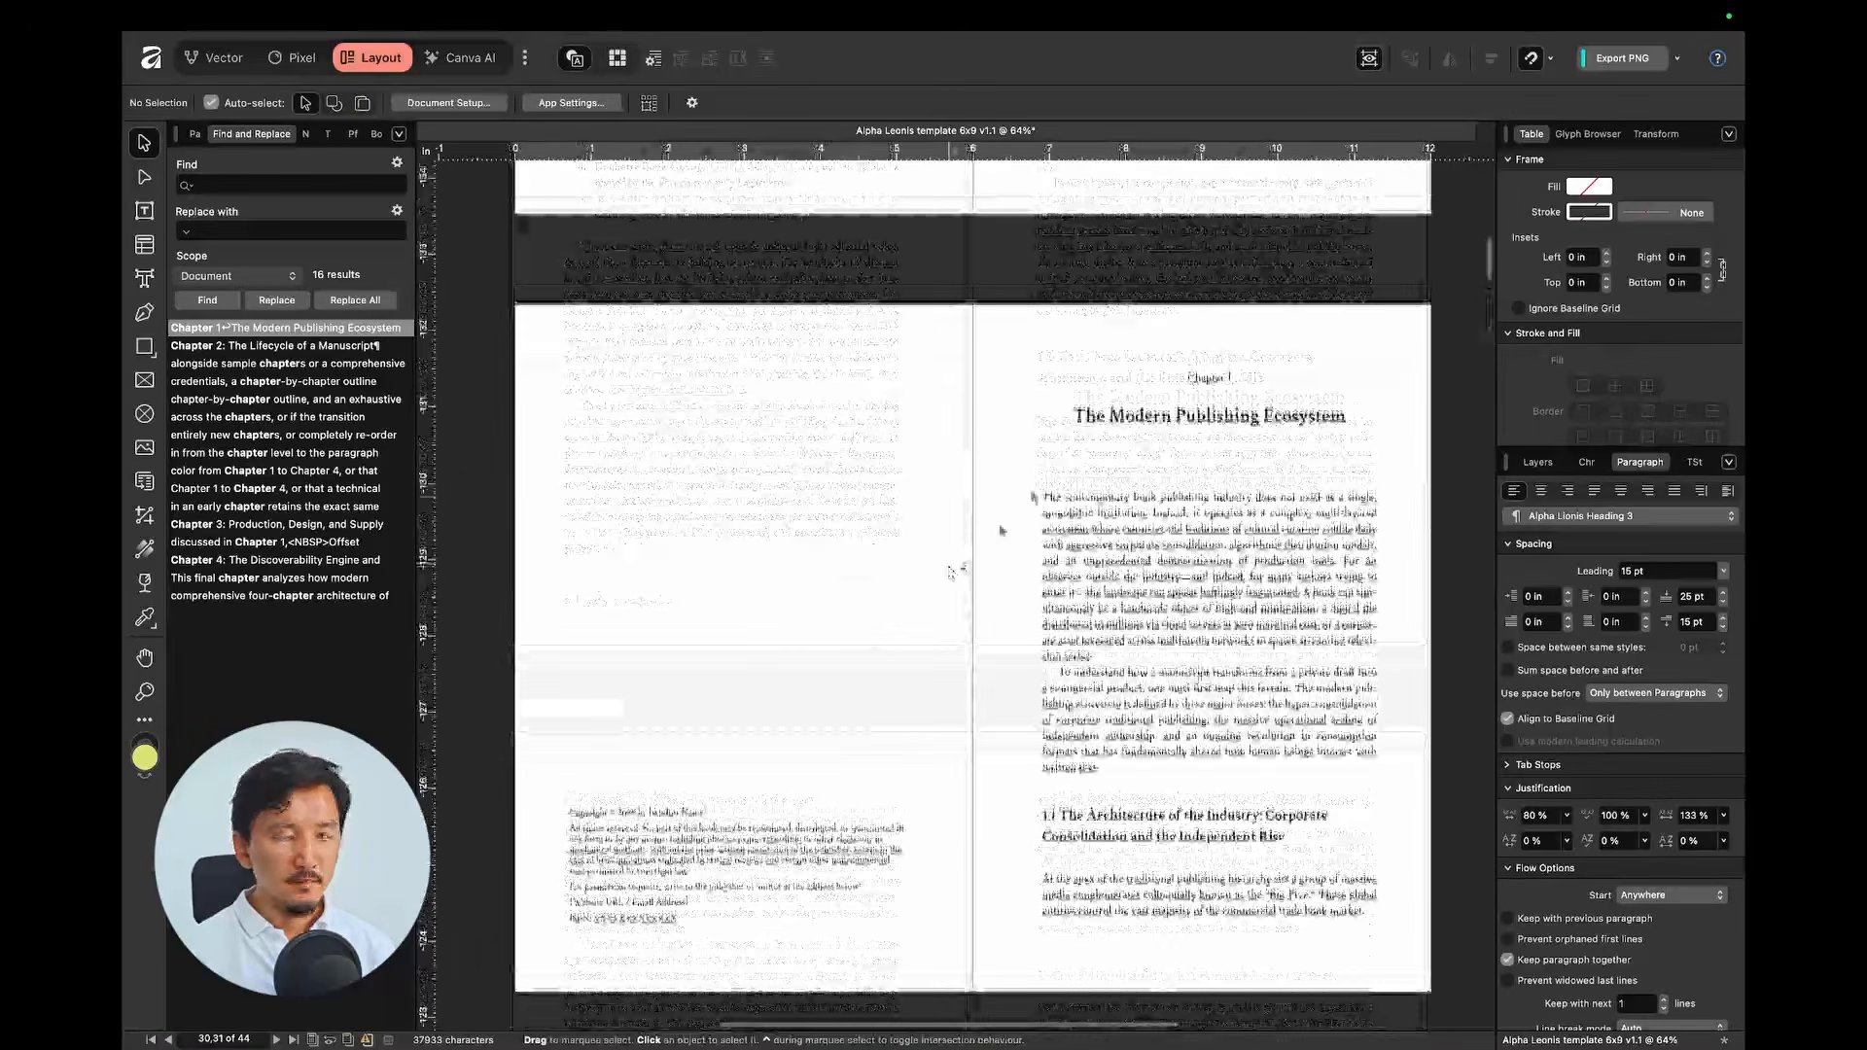
Step: Browse the front matter and select the author name frame on the title page
{"action": "scroll", "coordinate": [1035, 489], "scroll_direction": "up", "scroll_amount": 3}
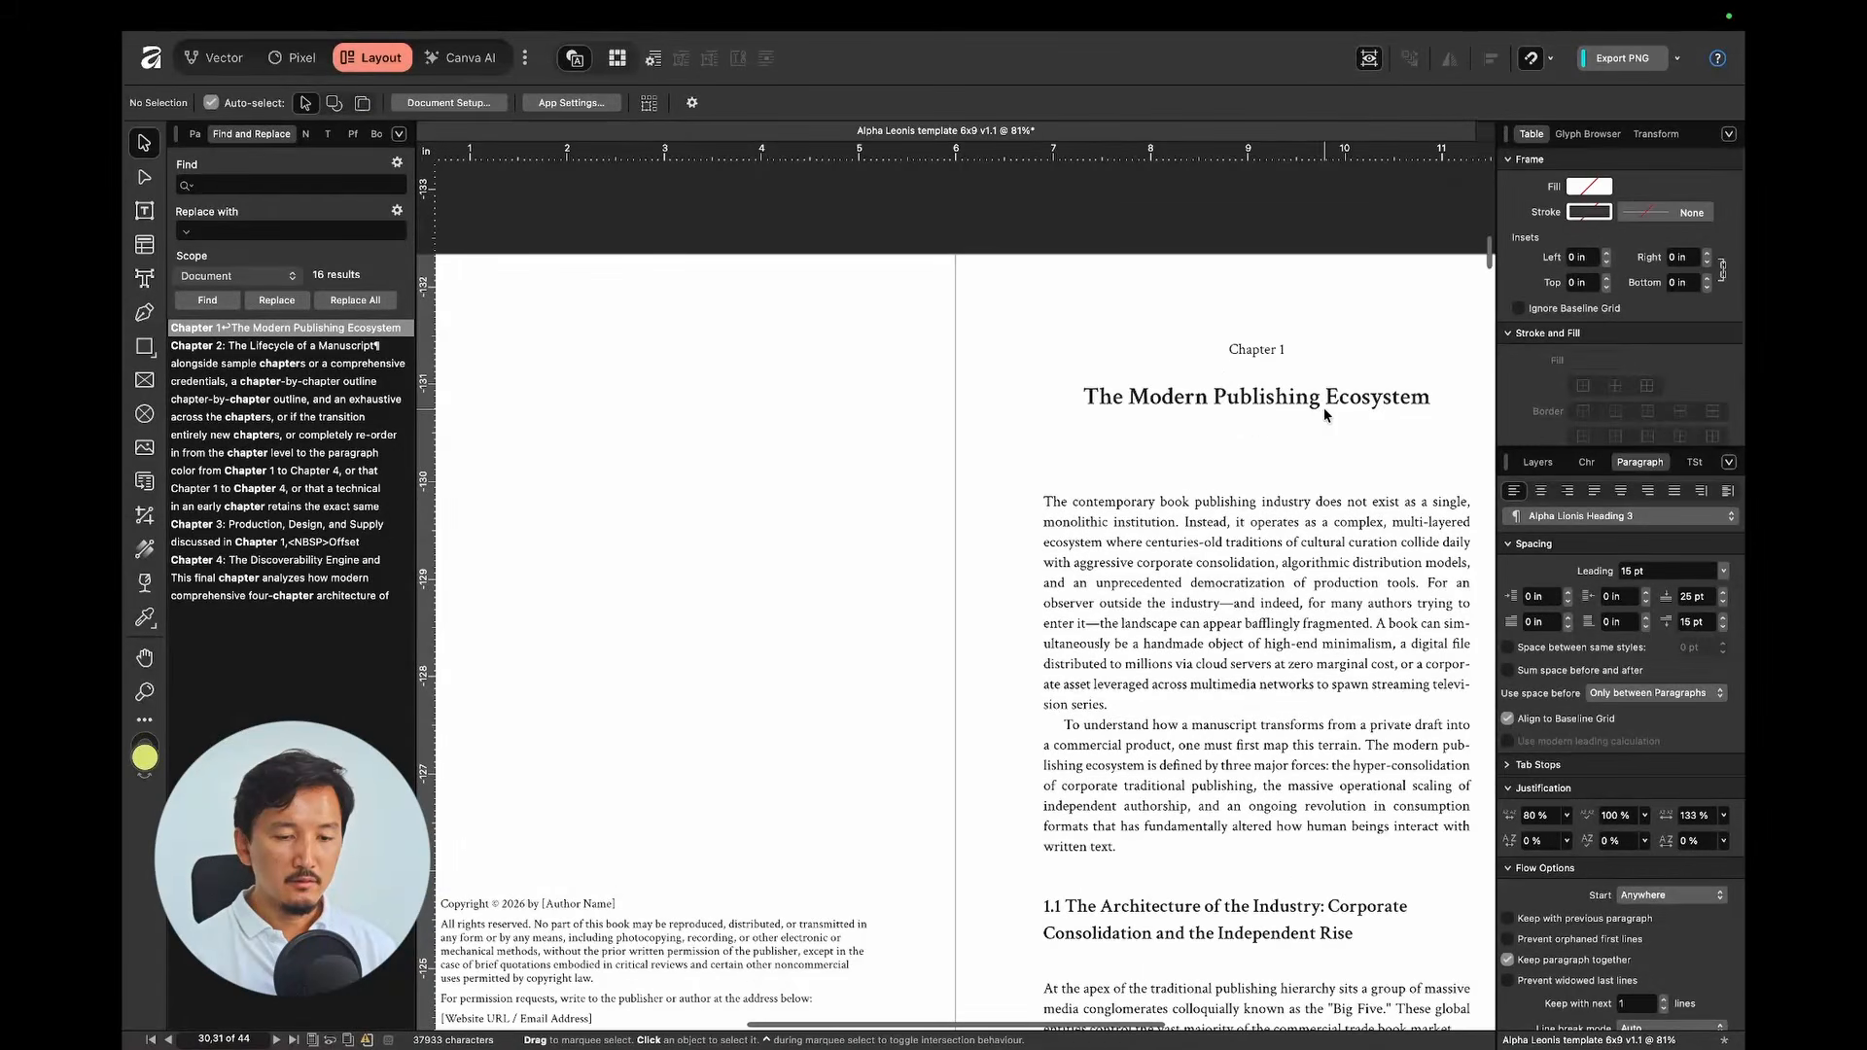
{"action": "scroll", "coordinate": [1324, 408], "scroll_direction": "down", "scroll_amount": 3}
{"action": "scroll", "coordinate": [1324, 408], "scroll_direction": "down", "scroll_amount": 2}
{"action": "scroll", "coordinate": [1114, 505], "scroll_direction": "down", "scroll_amount": 7}
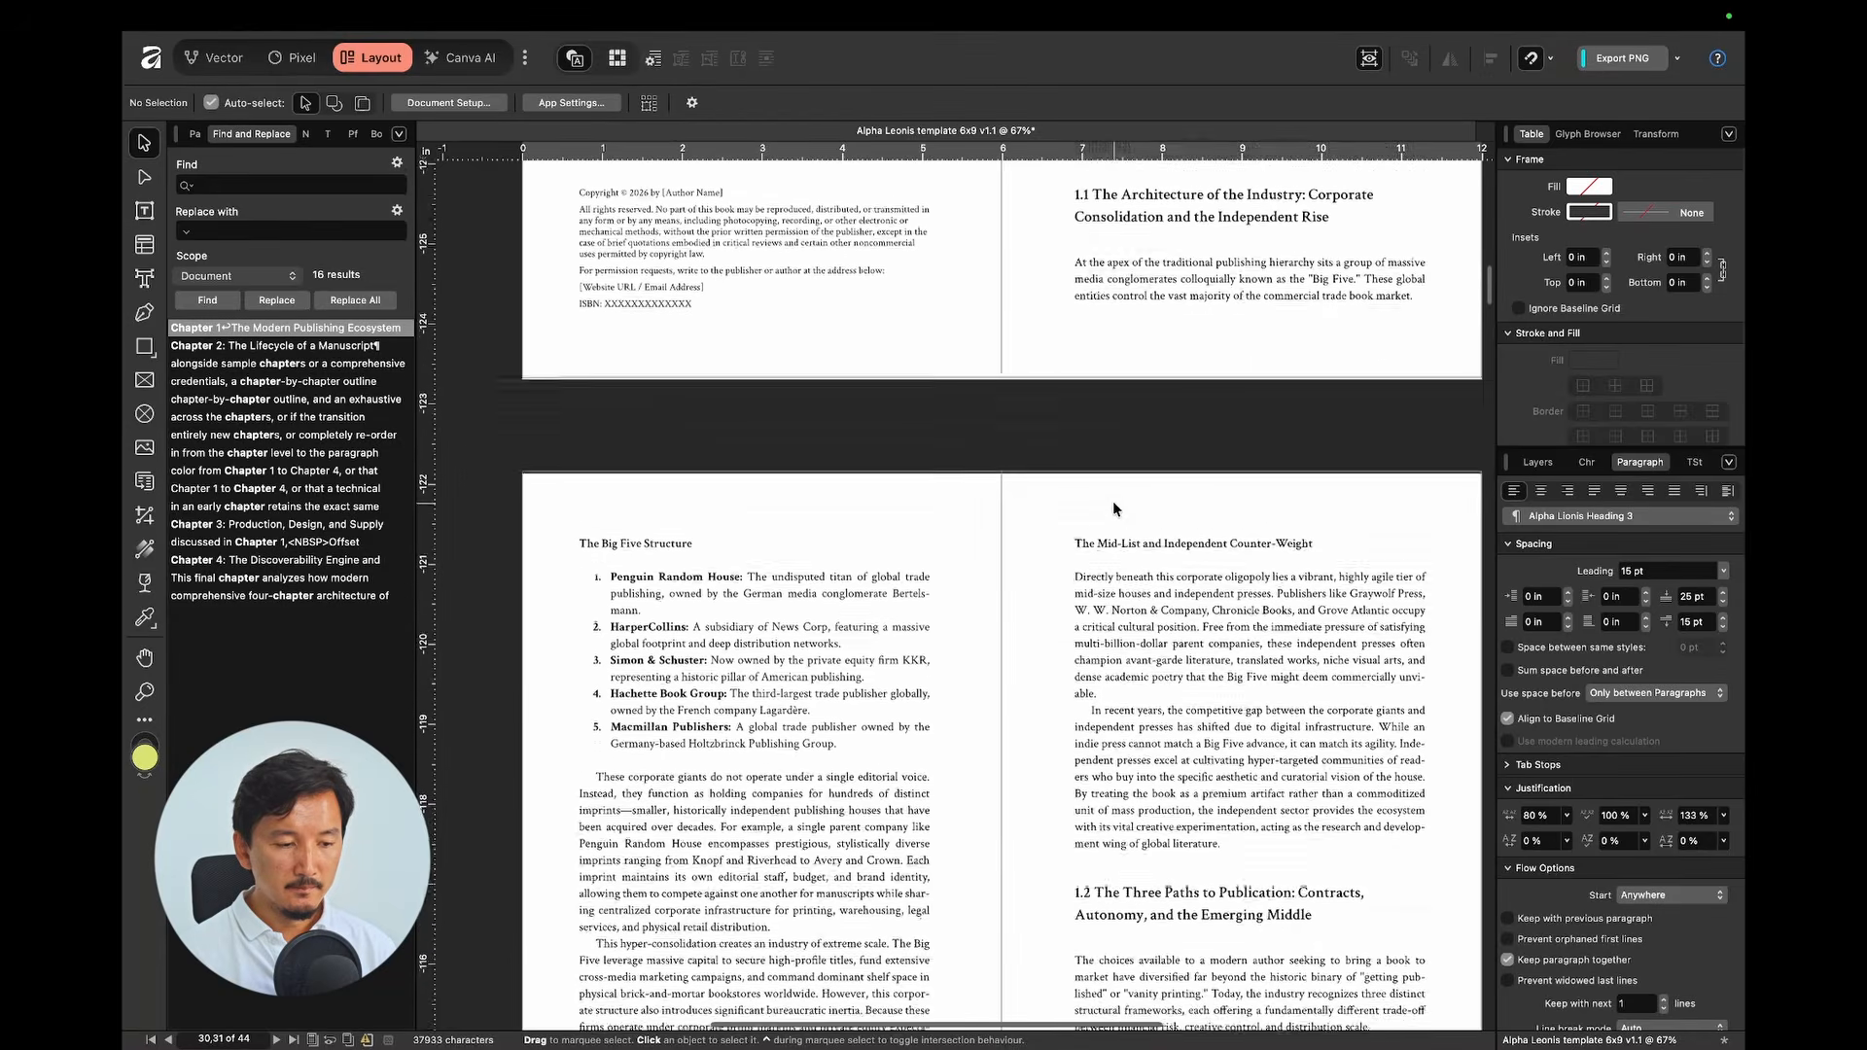
{"action": "scroll", "coordinate": [786, 465], "scroll_direction": "up", "scroll_amount": 5}
{"action": "scroll", "coordinate": [720, 436], "scroll_direction": "up", "scroll_amount": 3}
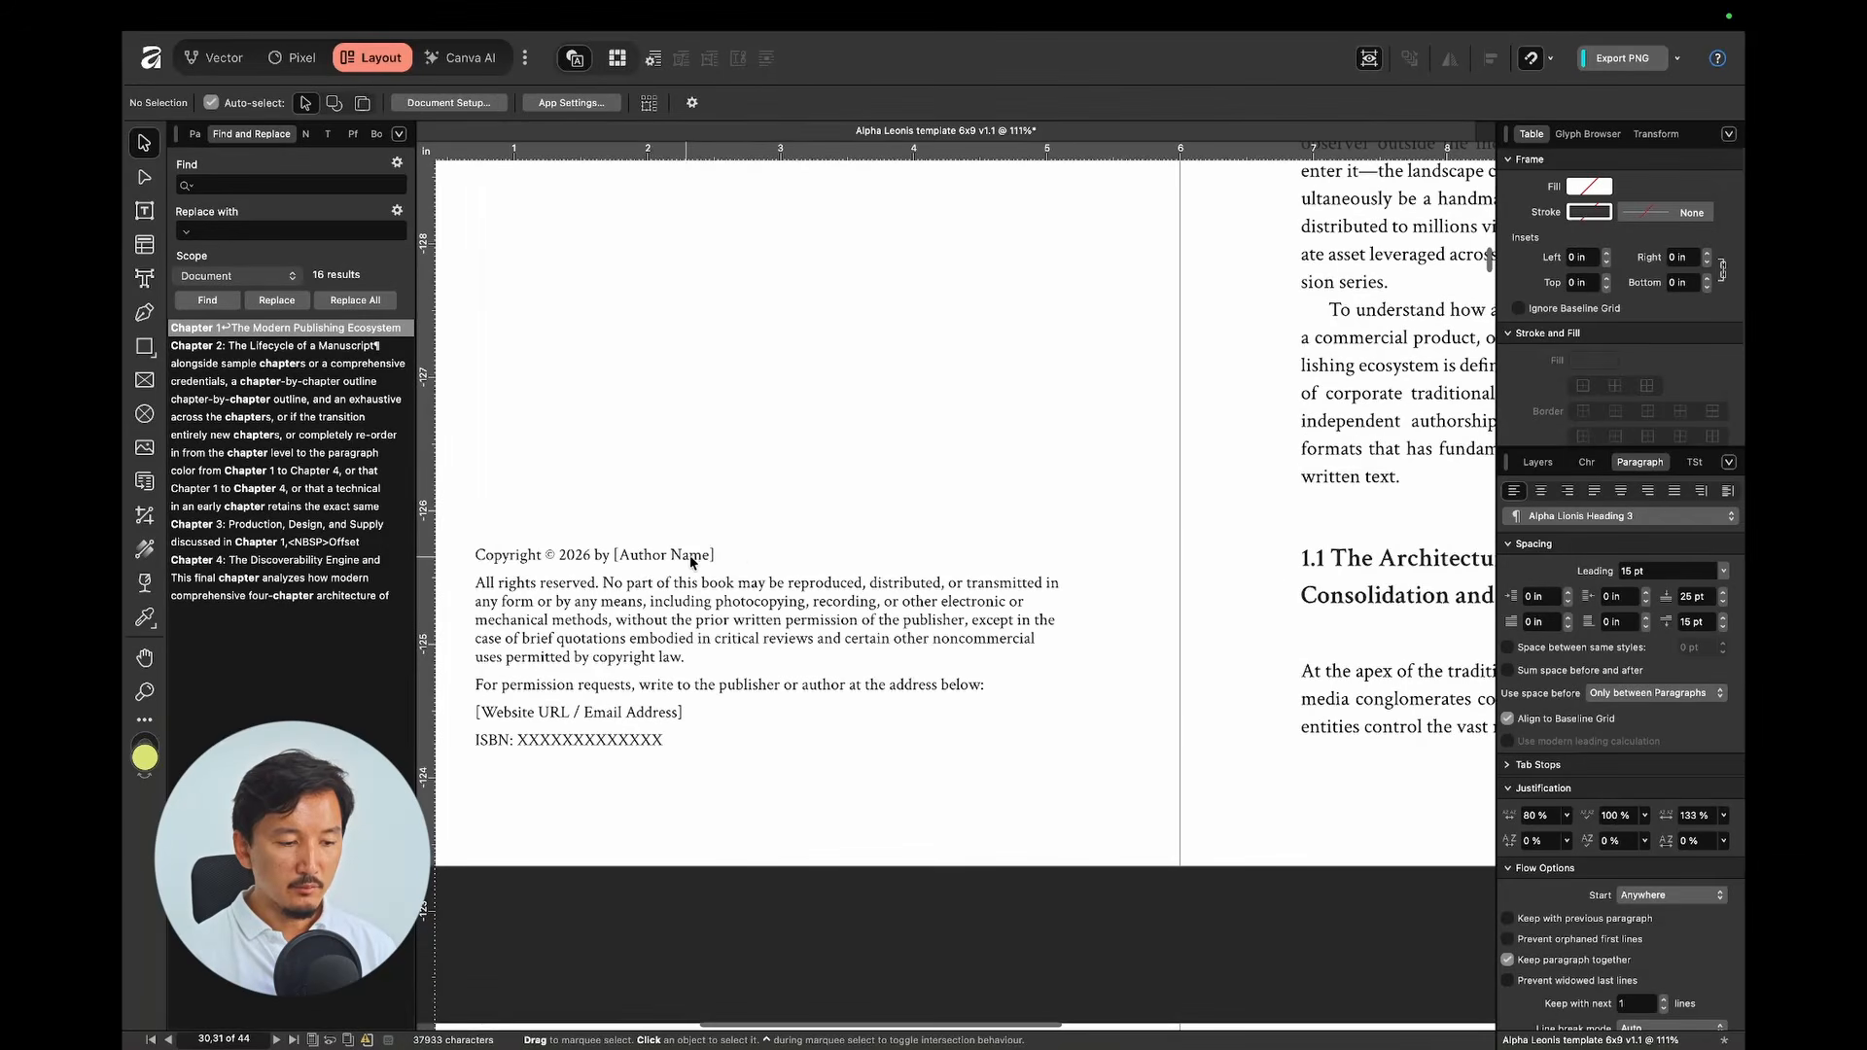
{"action": "scroll", "coordinate": [740, 553], "scroll_direction": "up", "scroll_amount": 10}
{"action": "scroll", "coordinate": [1212, 519], "scroll_direction": "down", "scroll_amount": 10}
{"action": "scroll", "coordinate": [1211, 519], "scroll_direction": "right", "scroll_amount": 3}
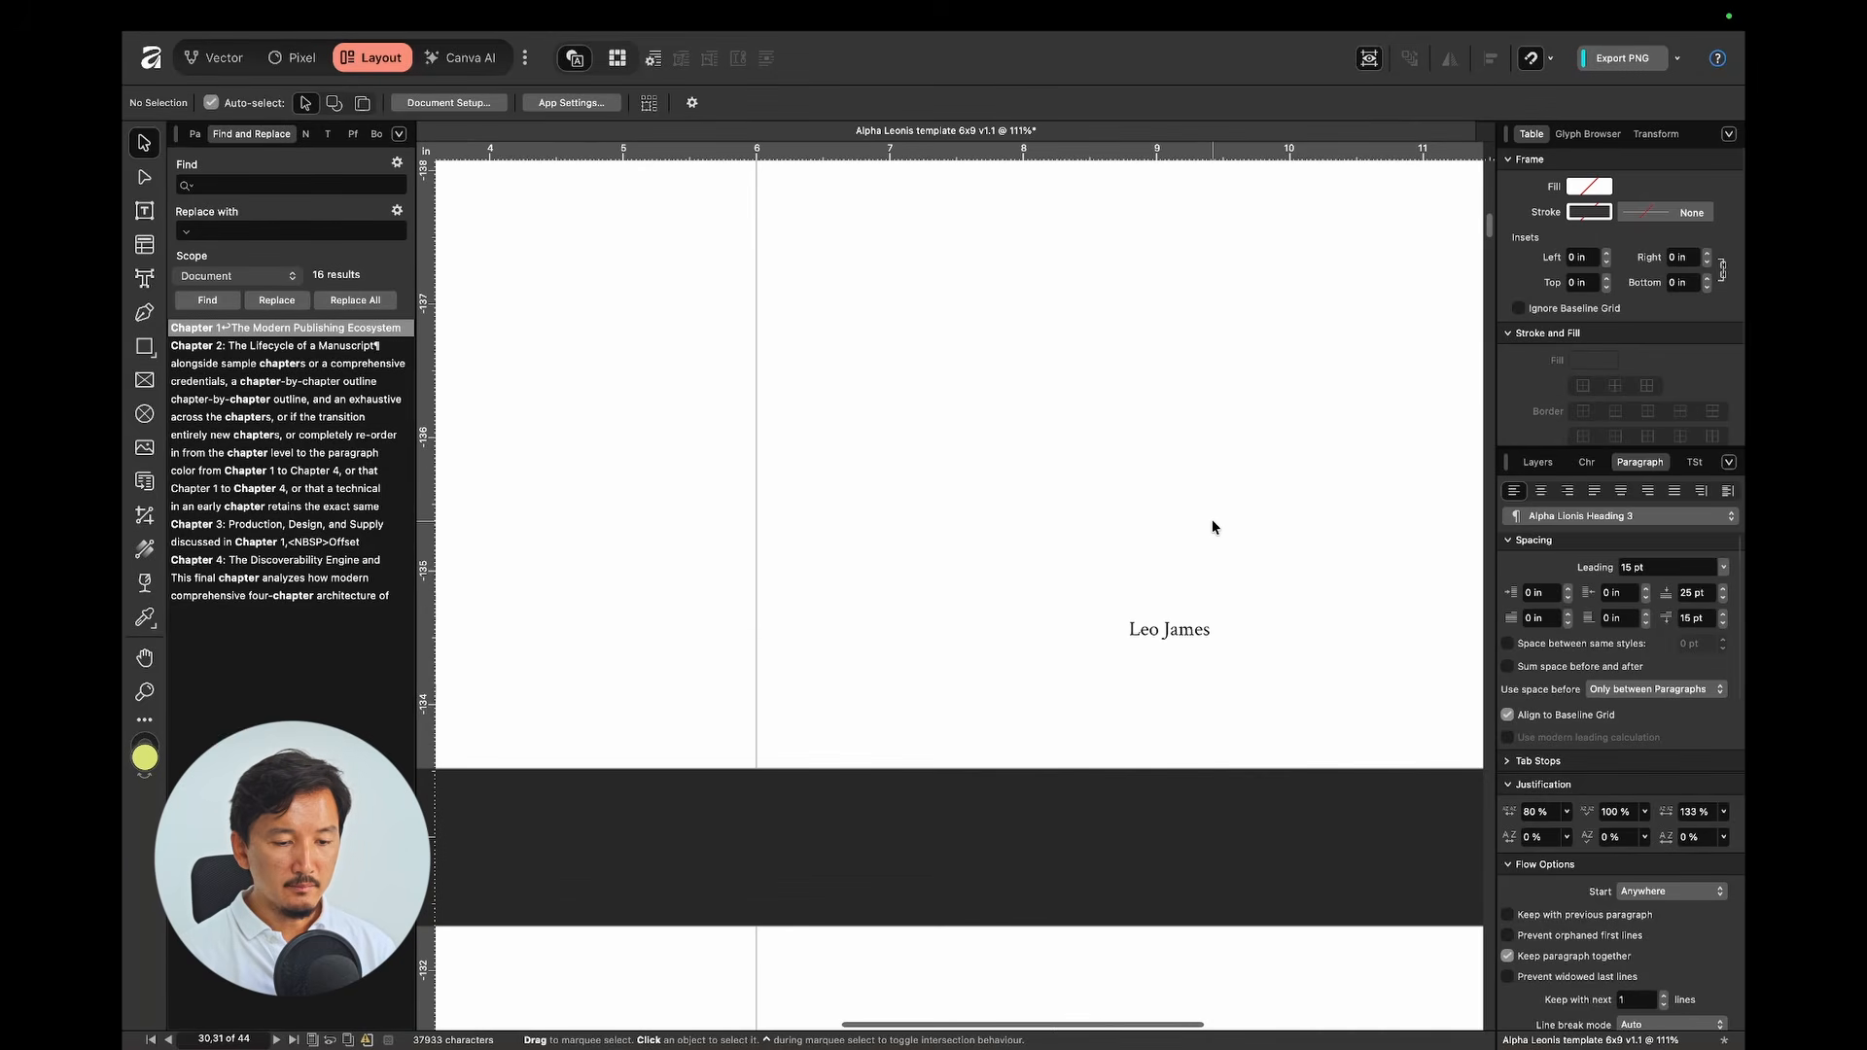
{"action": "left_click", "coordinate": [1208, 525]}
{"action": "scroll", "coordinate": [1136, 636], "scroll_direction": "down", "scroll_amount": 10}
{"action": "scroll", "coordinate": [1136, 635], "scroll_direction": "left", "scroll_amount": 3}
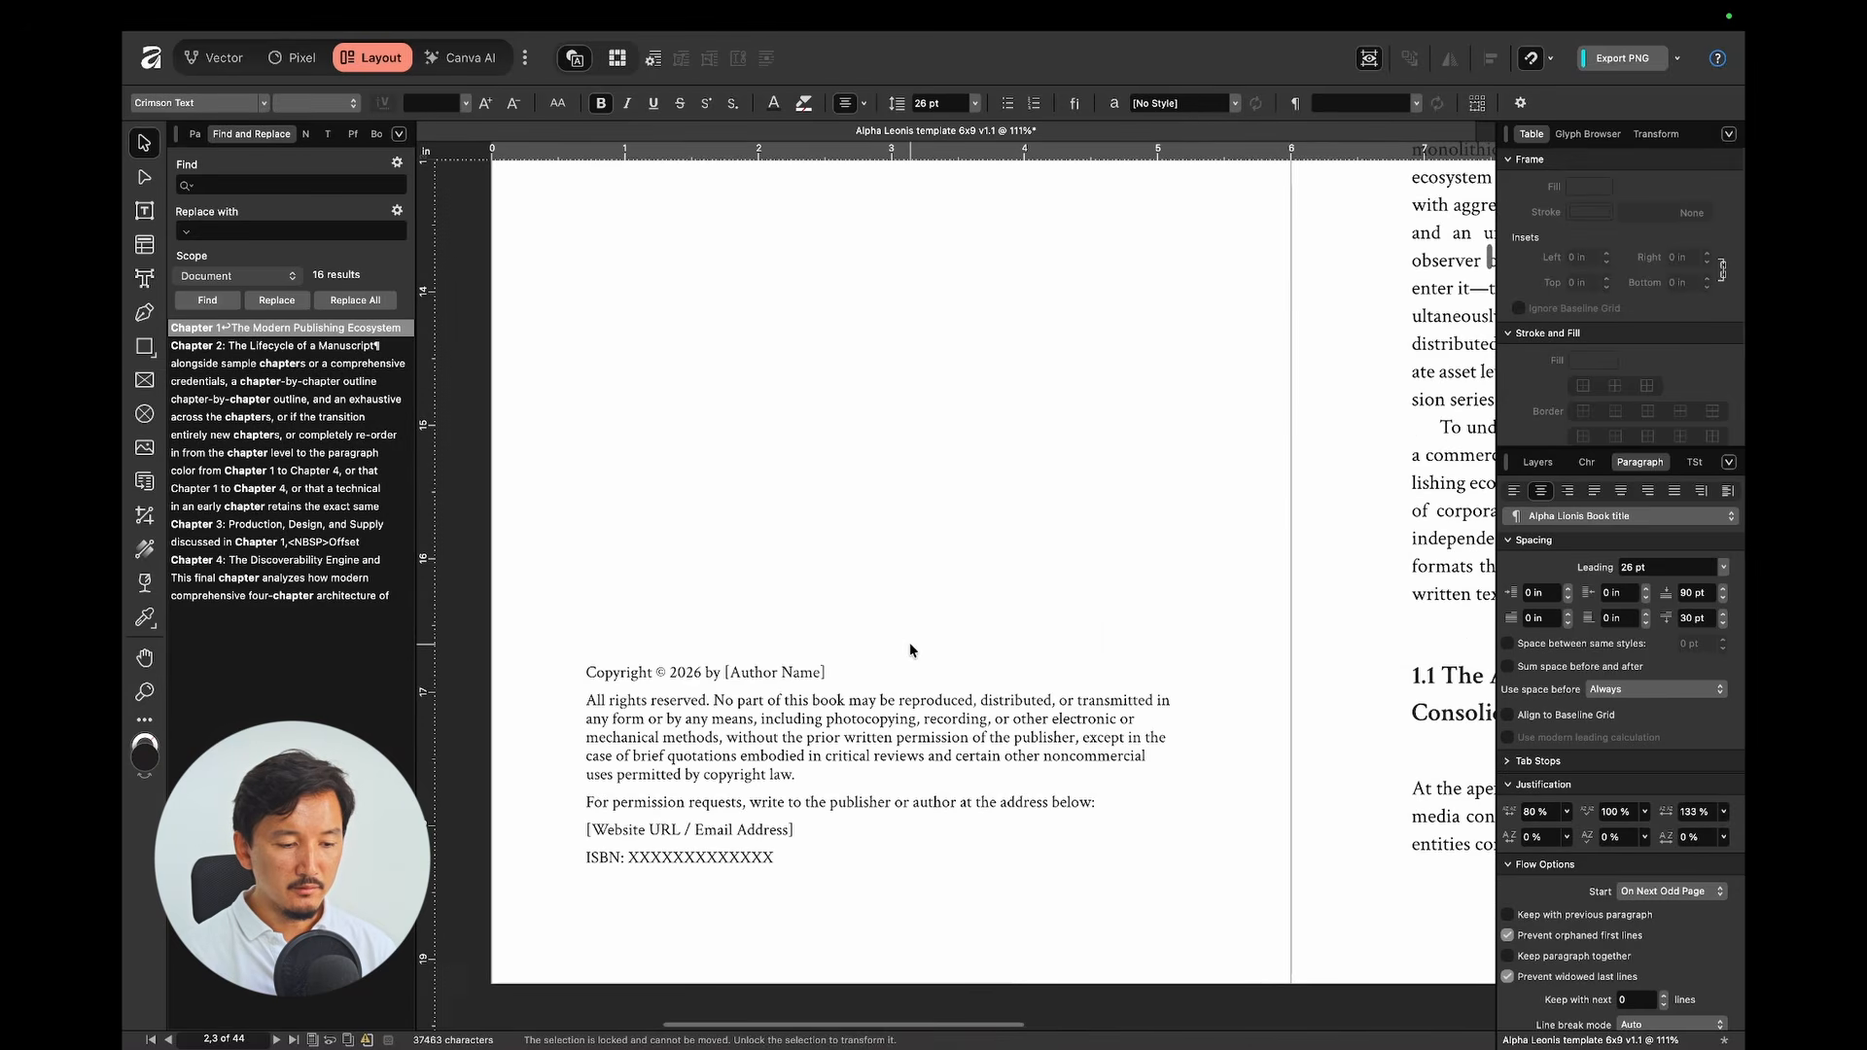
Step: Overwrite the copyright notice's [Author Name] and [Website URL / Email Address] placeholders with the author's details
{"action": "double_click", "coordinate": [847, 674]}
{"action": "key", "text": "alt+shift+Left"}
{"action": "key", "text": "alt+shift+Left"}
{"action": "key", "text": "alt+shift+Left"}
{"action": "key", "text": "shift+Right"}
{"action": "key", "text": "shift+Right"}
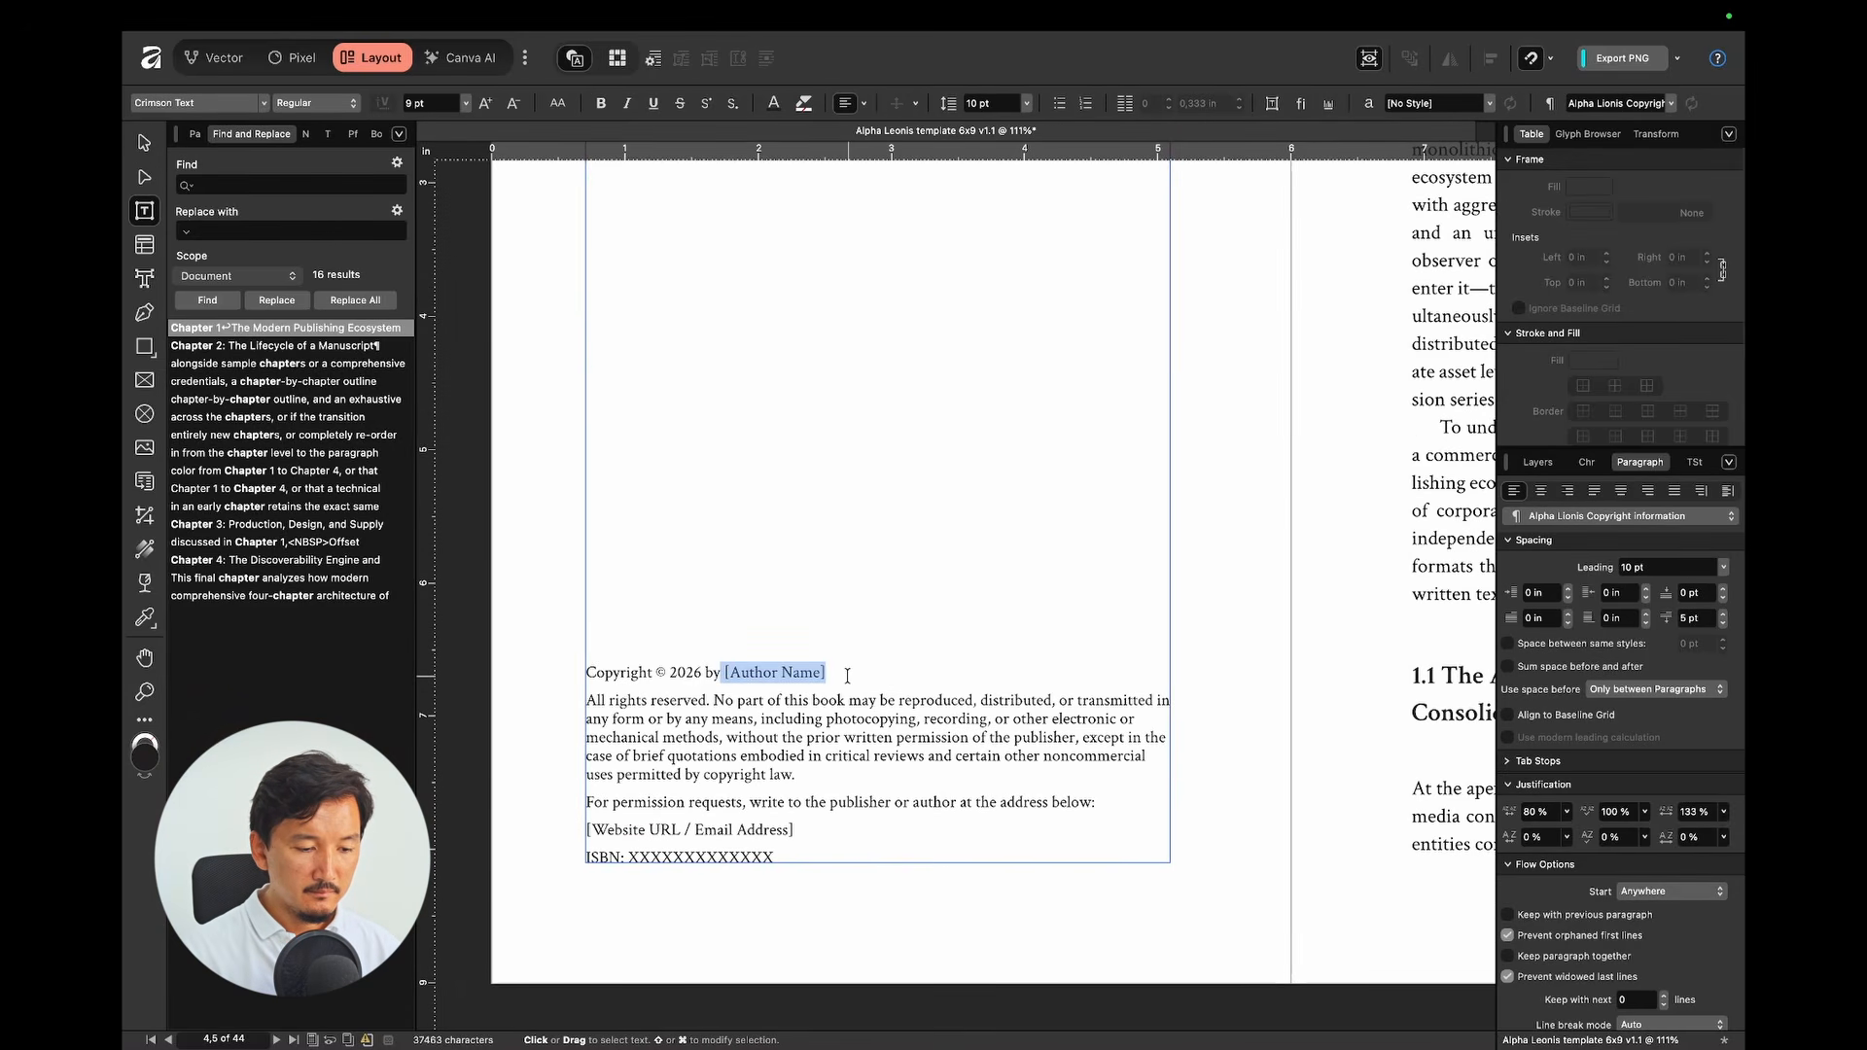
{"action": "type", "text": "Le"}
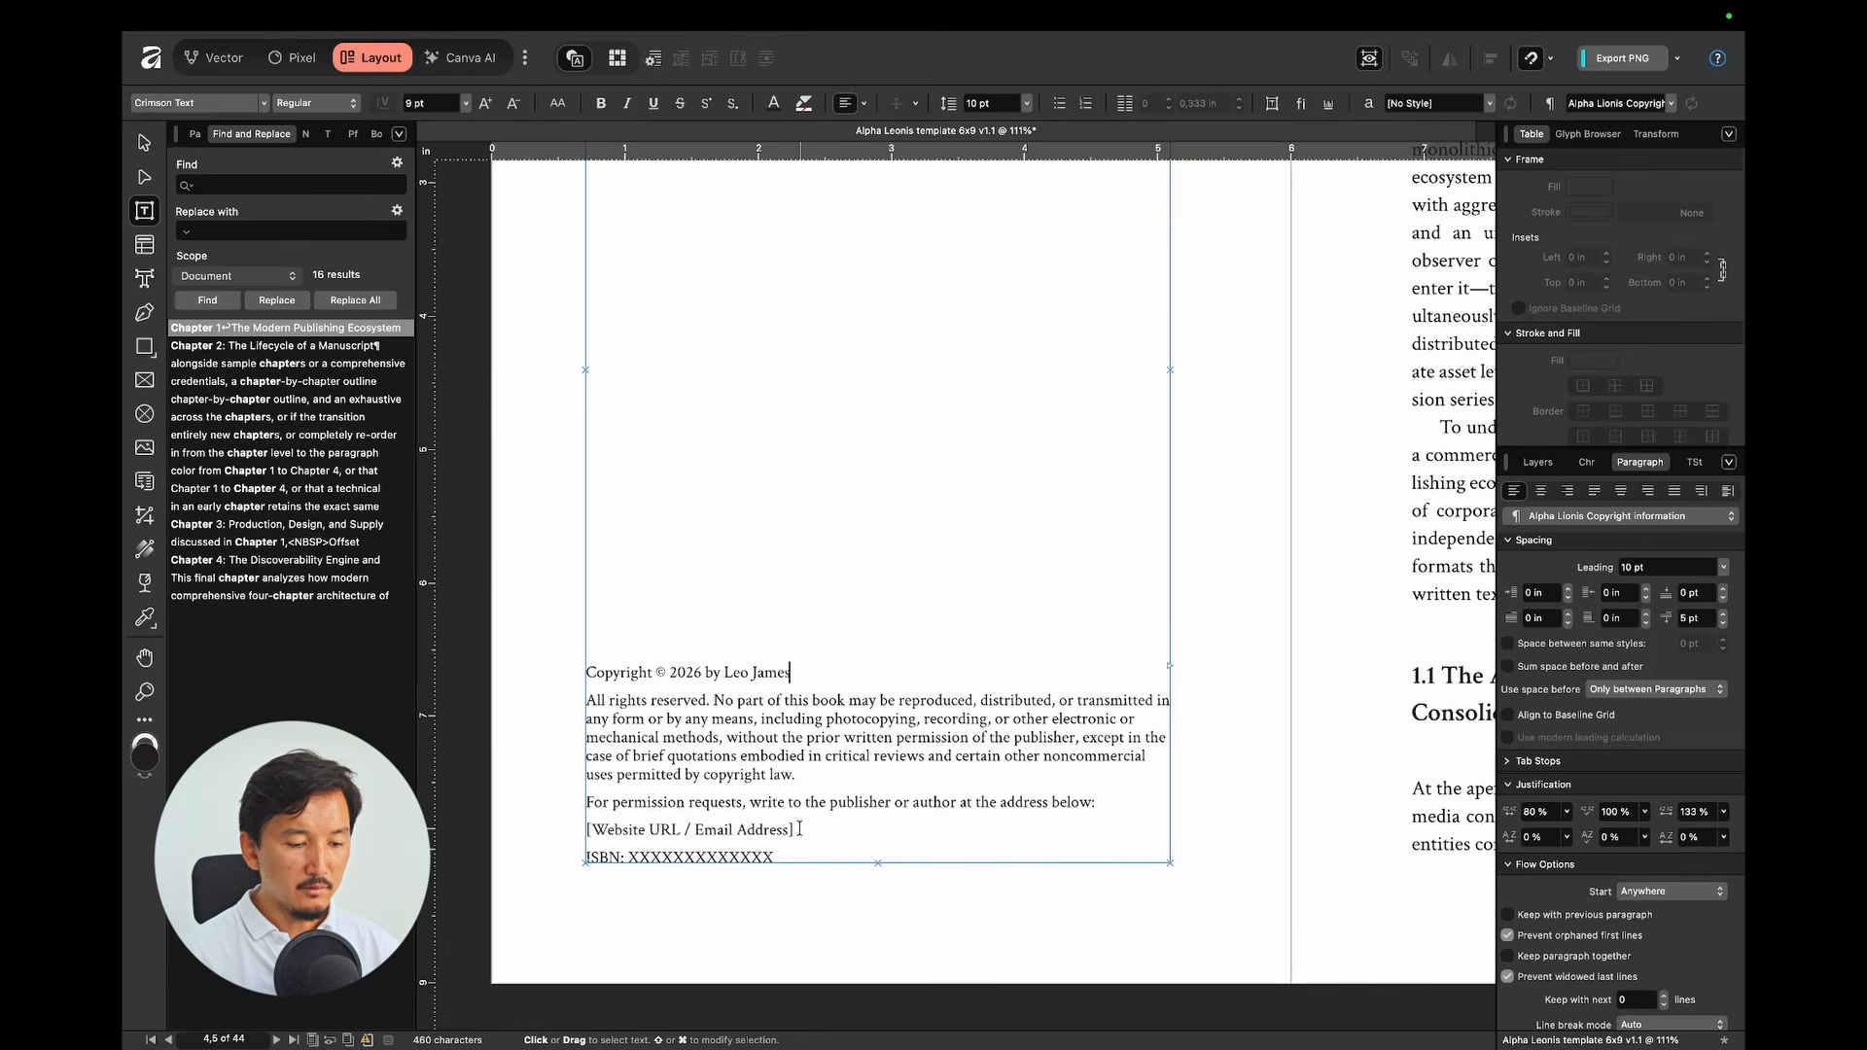
{"action": "key", "text": "alt+BackSpace"}
{"action": "key", "text": "alt+BackSpace"}
{"action": "key", "text": "alt+BackSpace"}
{"action": "key", "text": "alt+BackSpace"}
{"action": "key", "text": "alt+BackSpace"}
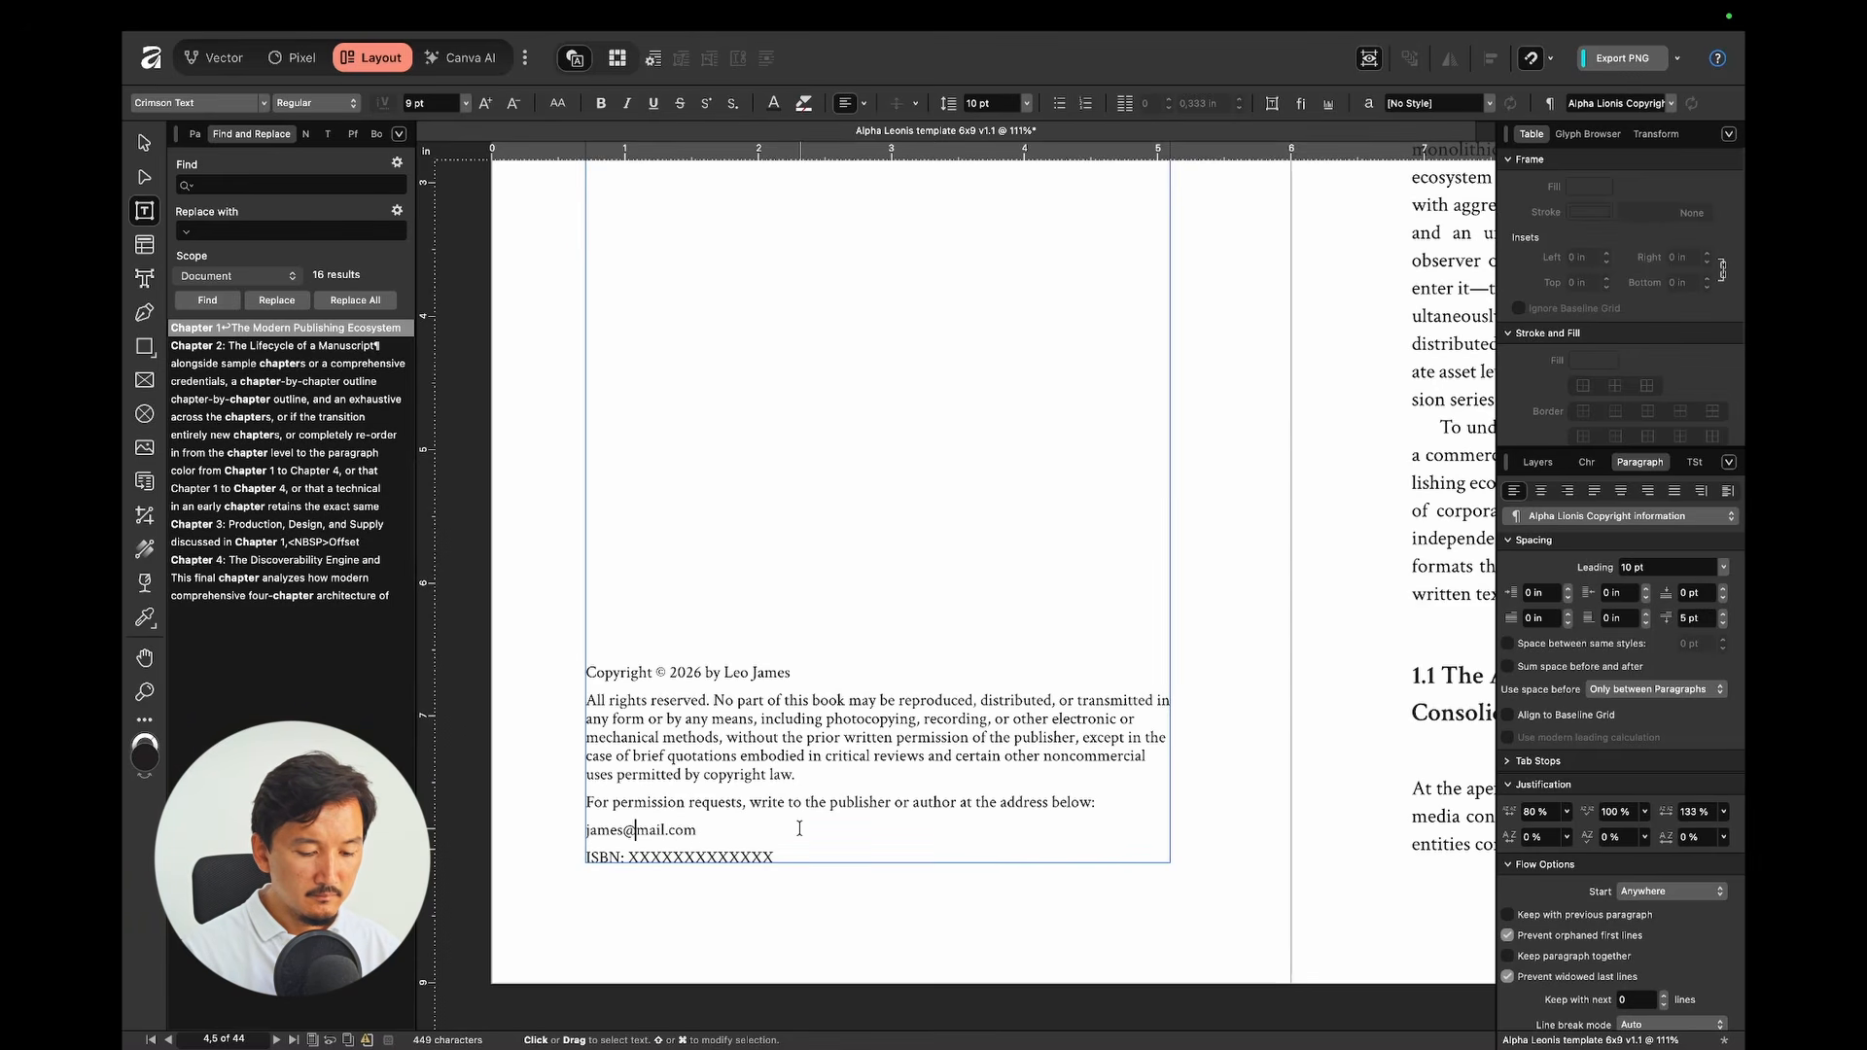
{"action": "type", "text": "james"}
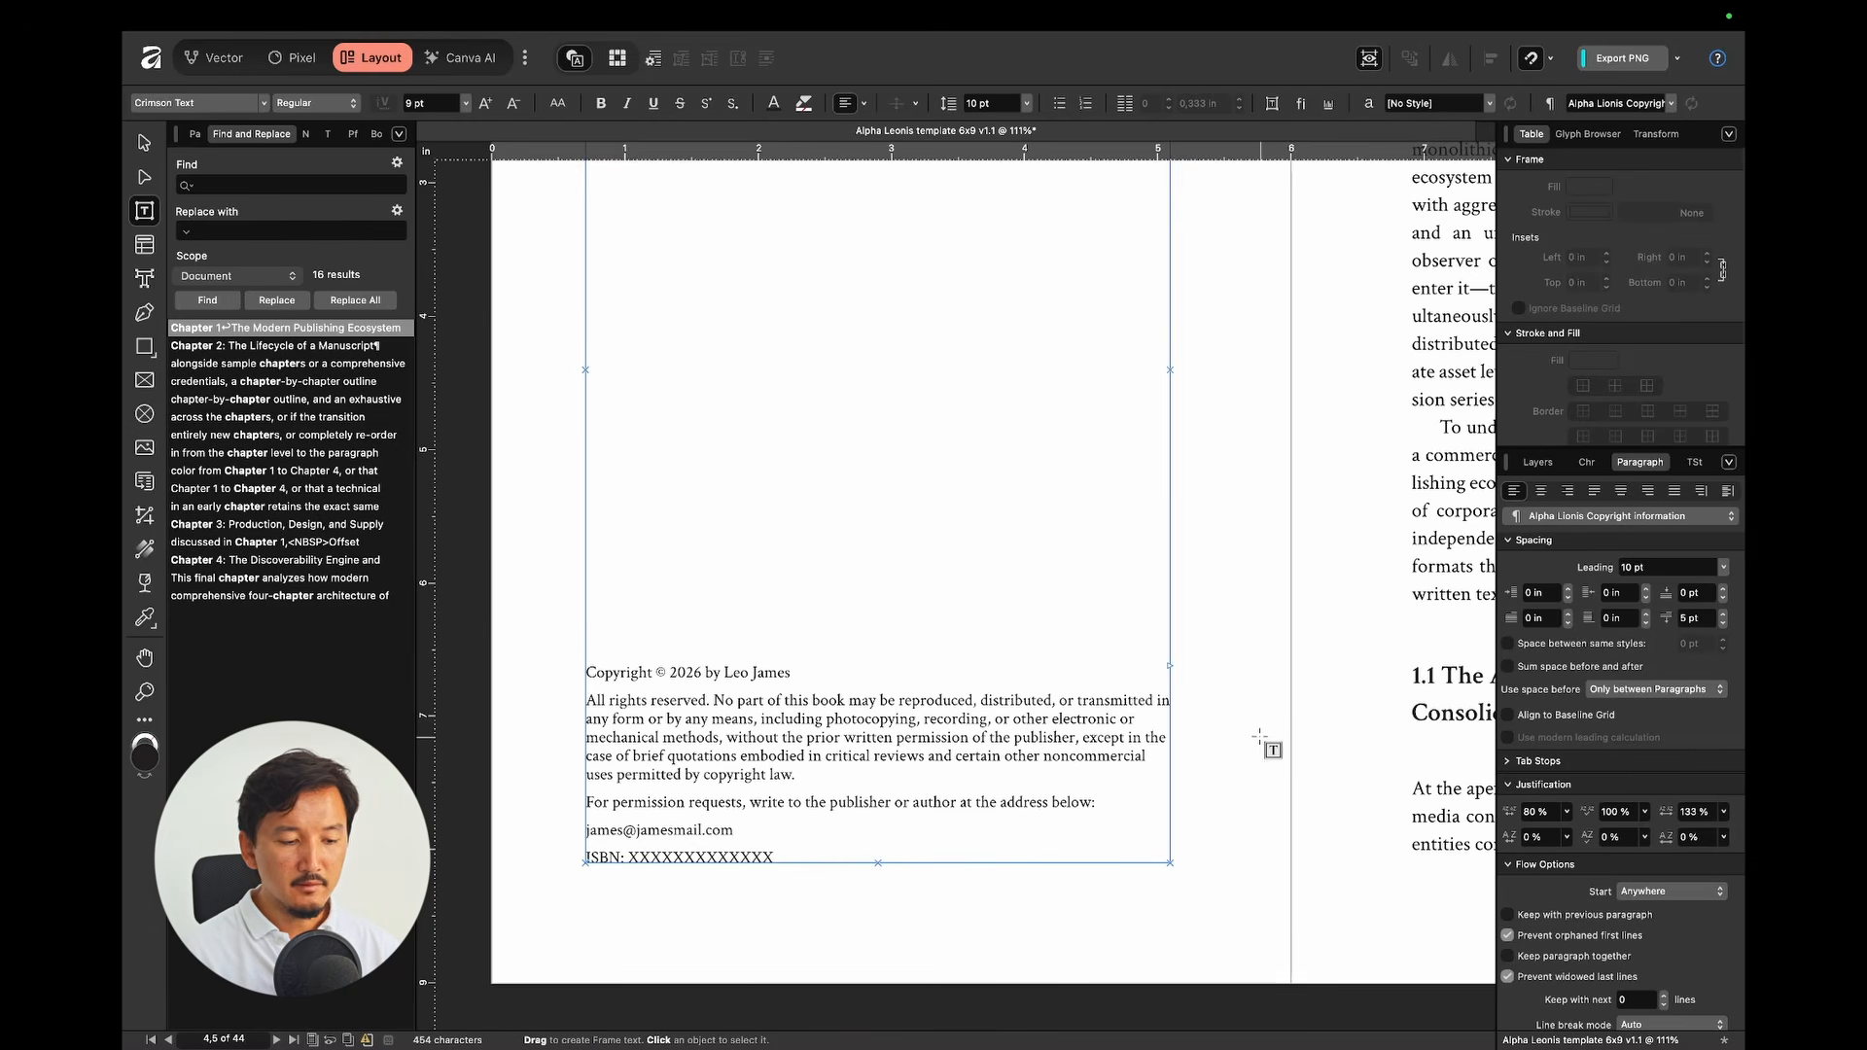
{"action": "left_click", "coordinate": [1194, 749]}
{"action": "double_click", "coordinate": [694, 853]}
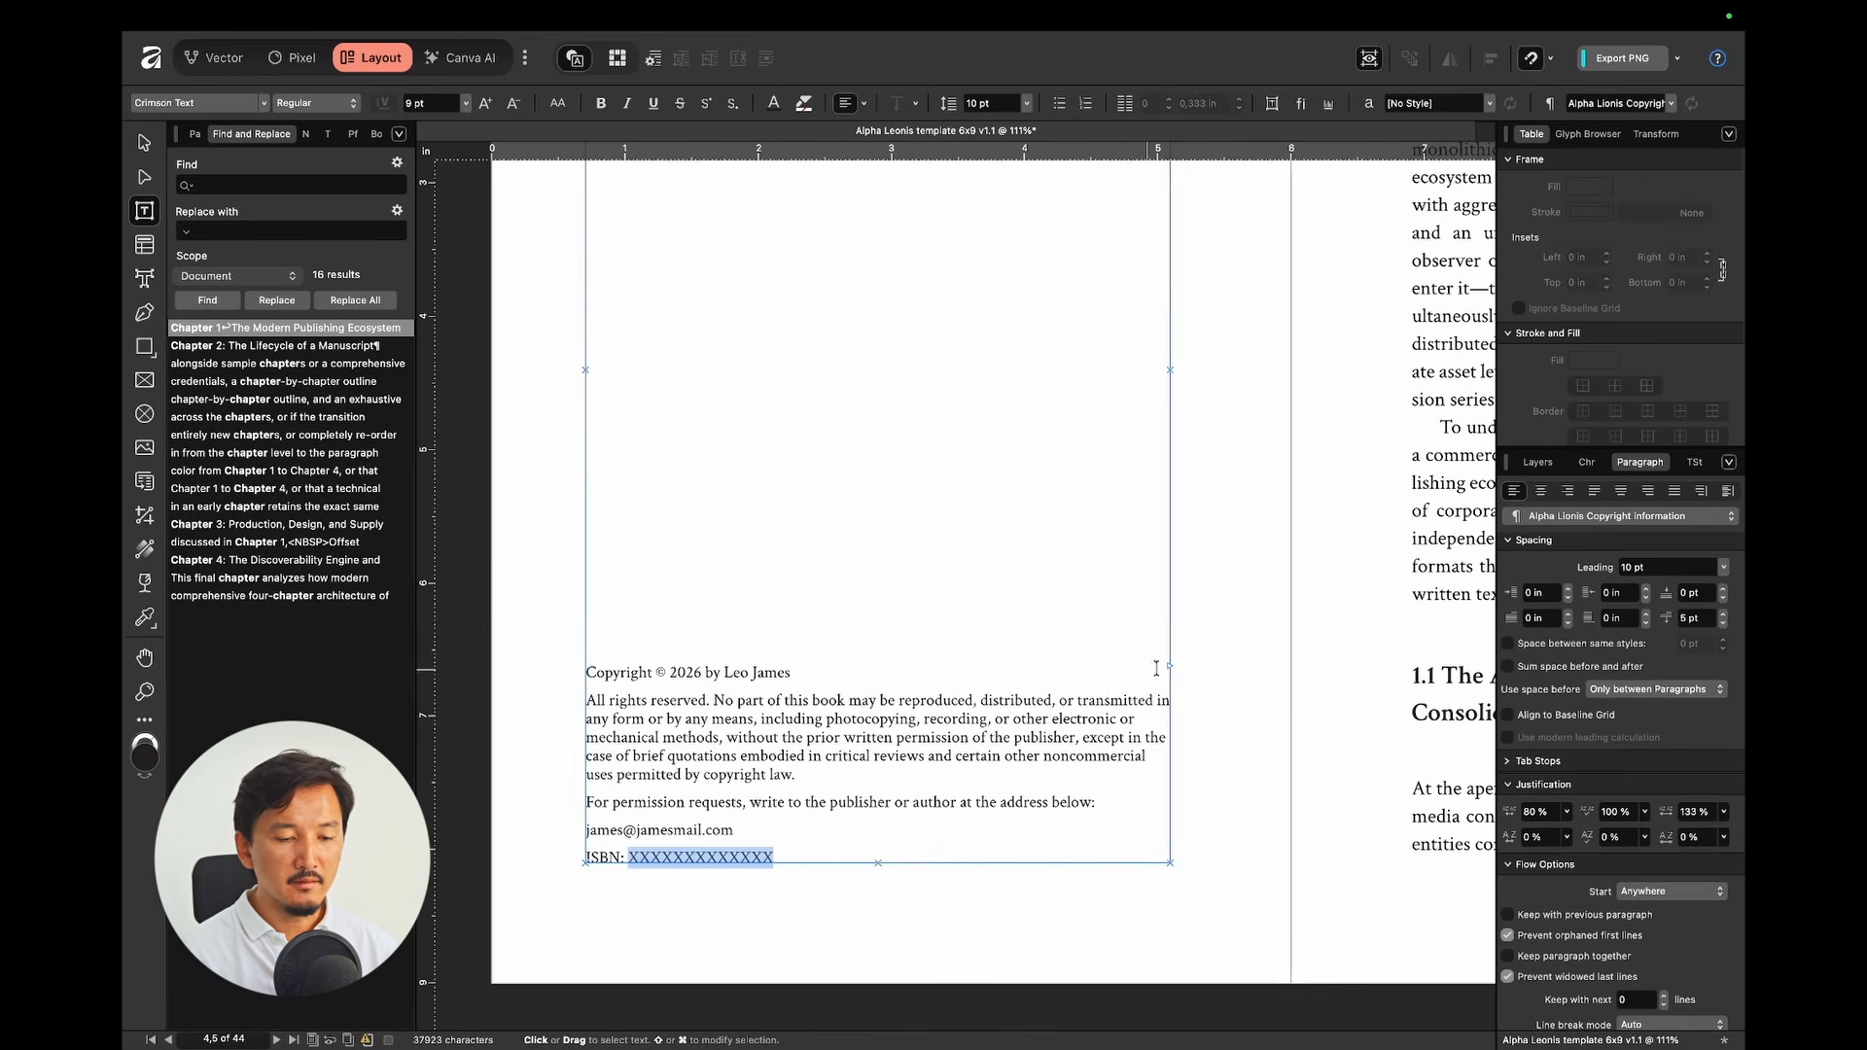
{"action": "key", "text": "Escape"}
{"action": "key", "text": "super+minus"}
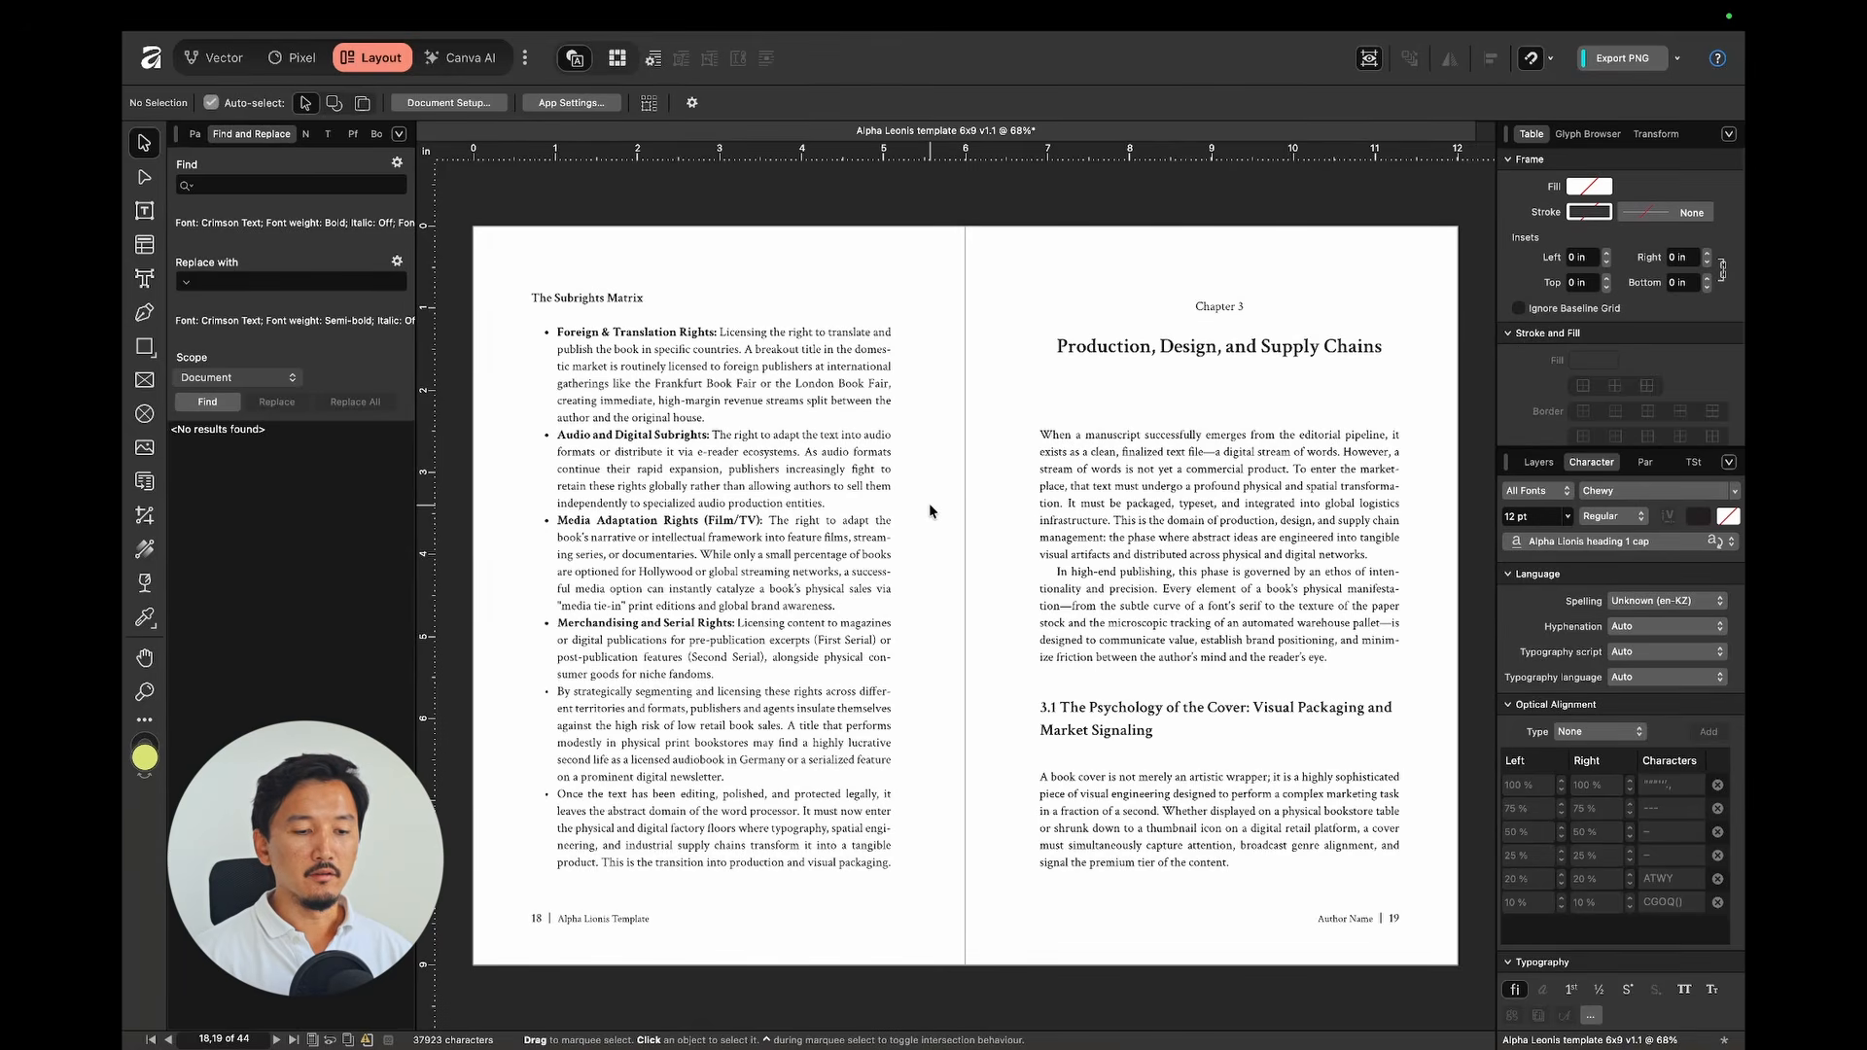
{"action": "double_click", "coordinate": [1141, 348]}
{"action": "left_click_drag", "start_coordinate": [1140, 348], "coordinate": [1223, 348]}
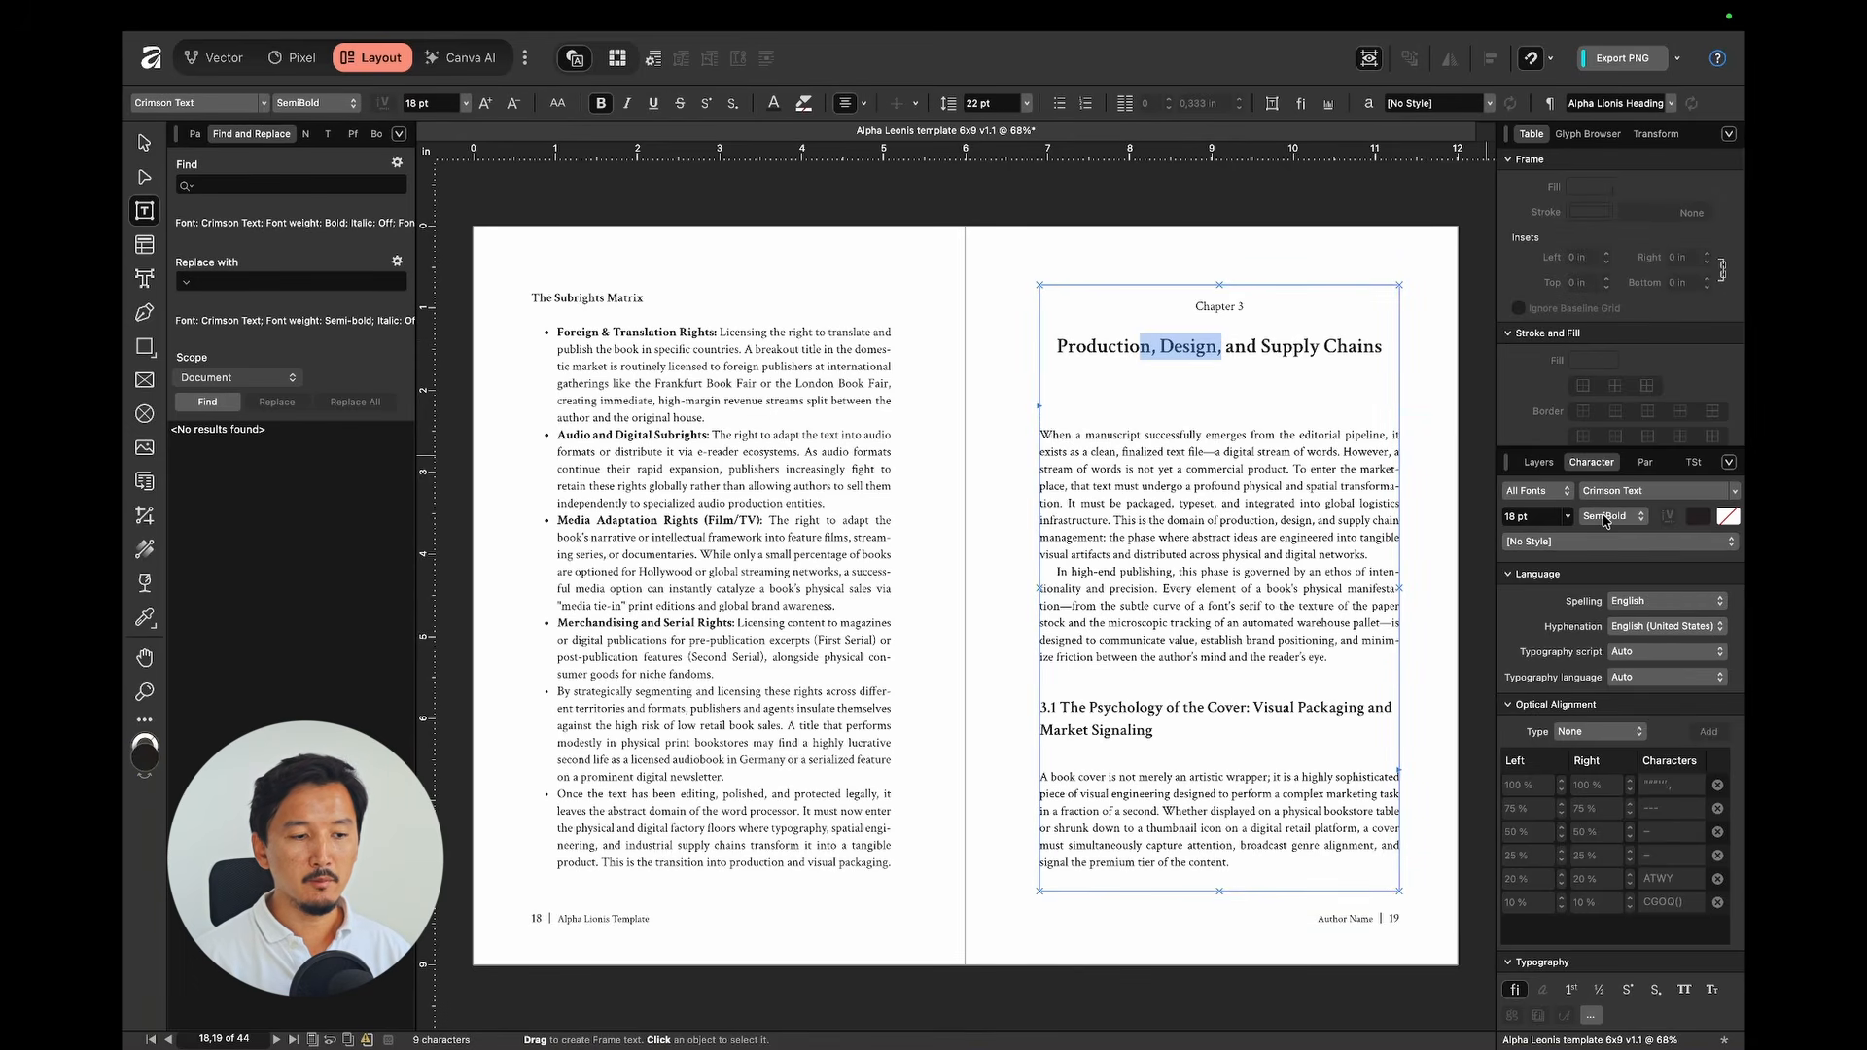
{"action": "left_click", "coordinate": [942, 417]}
{"action": "scroll", "coordinate": [560, 309], "scroll_direction": "up", "scroll_amount": 5}
{"action": "left_click_drag", "start_coordinate": [611, 346], "coordinate": [718, 346]}
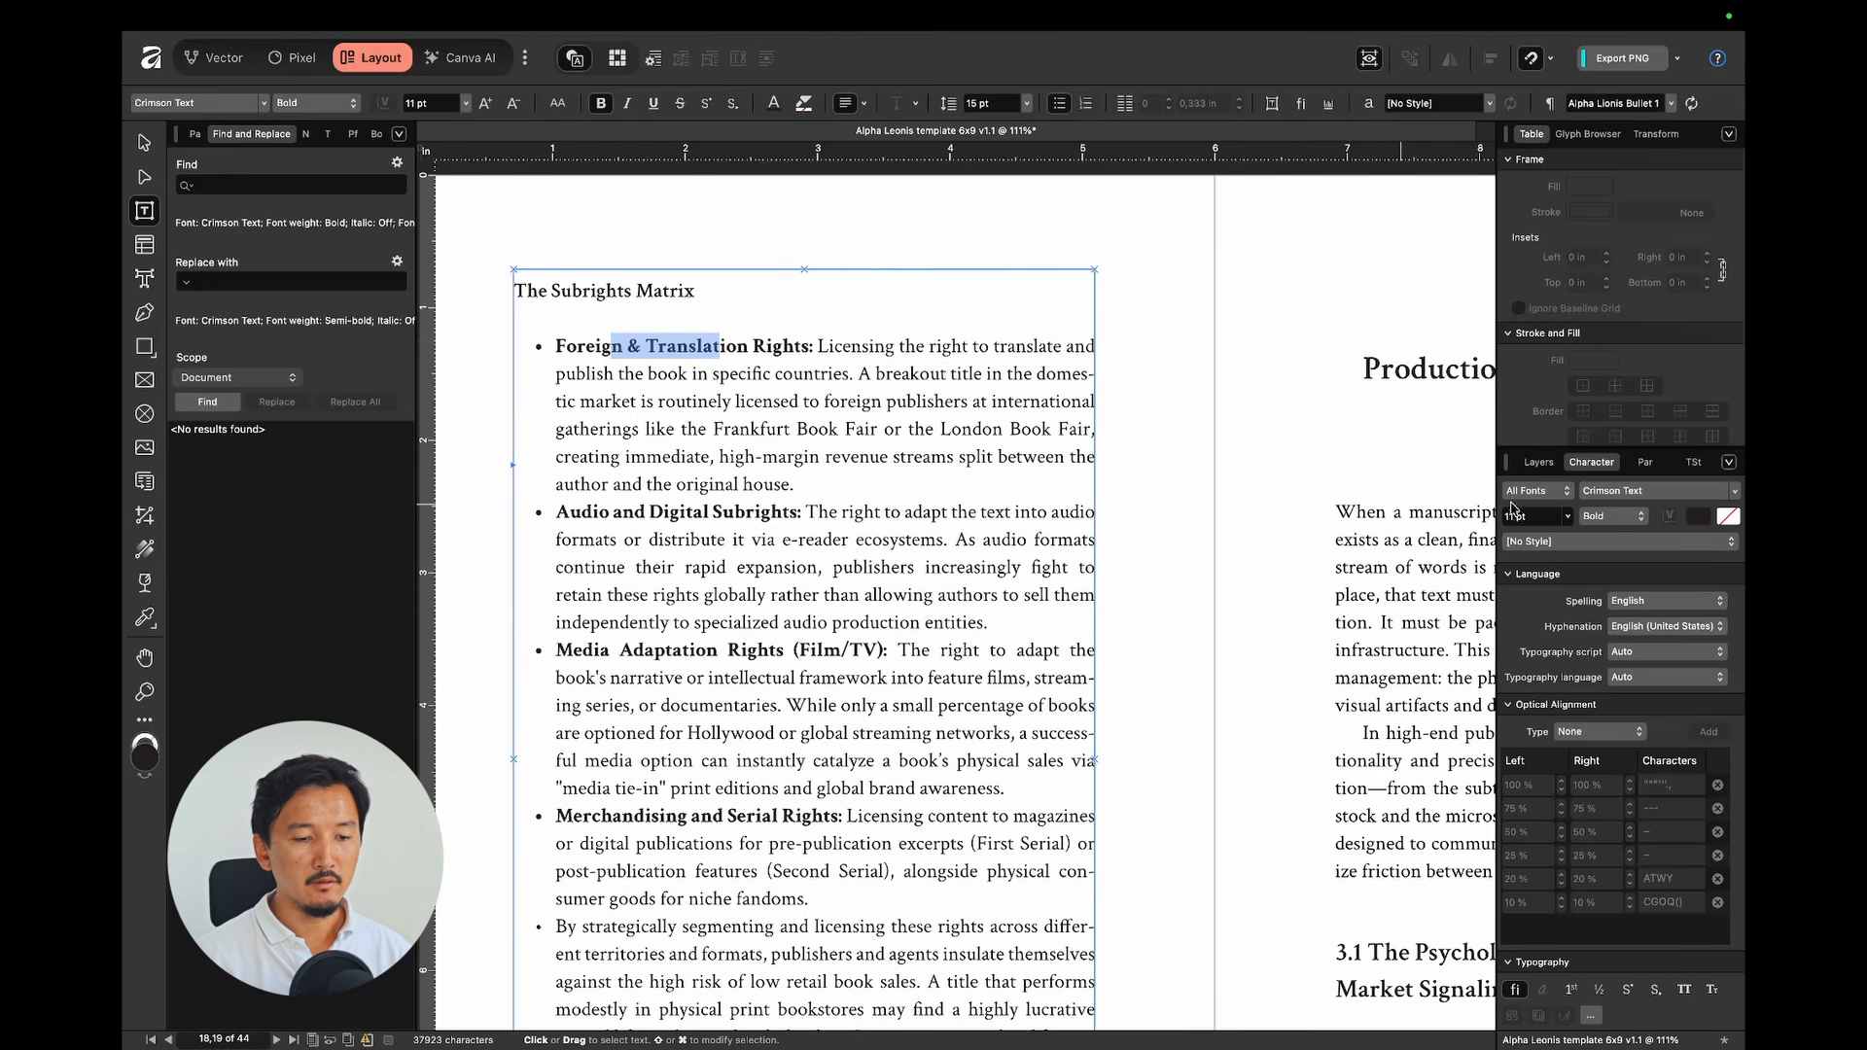
{"action": "left_click", "coordinate": [1250, 428]}
{"action": "left_click_drag", "start_coordinate": [586, 346], "coordinate": [706, 348]}
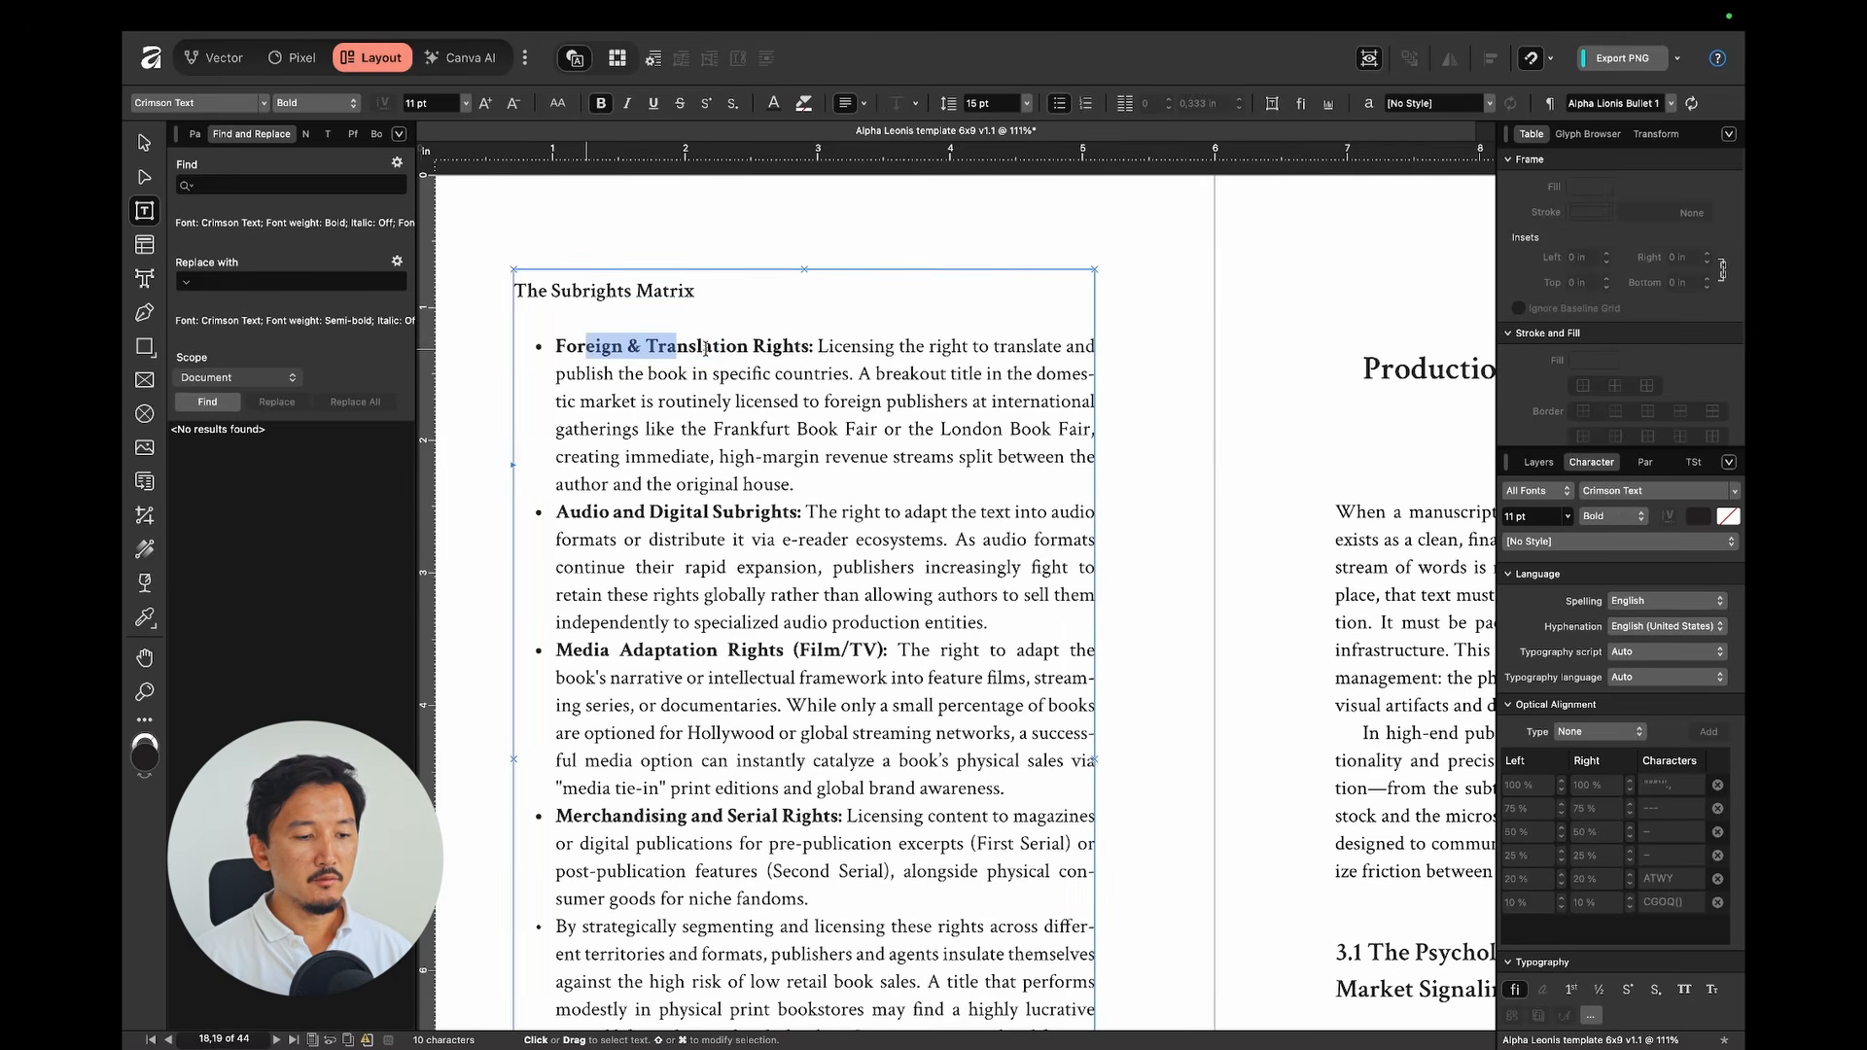
{"action": "left_click", "coordinate": [1141, 421]}
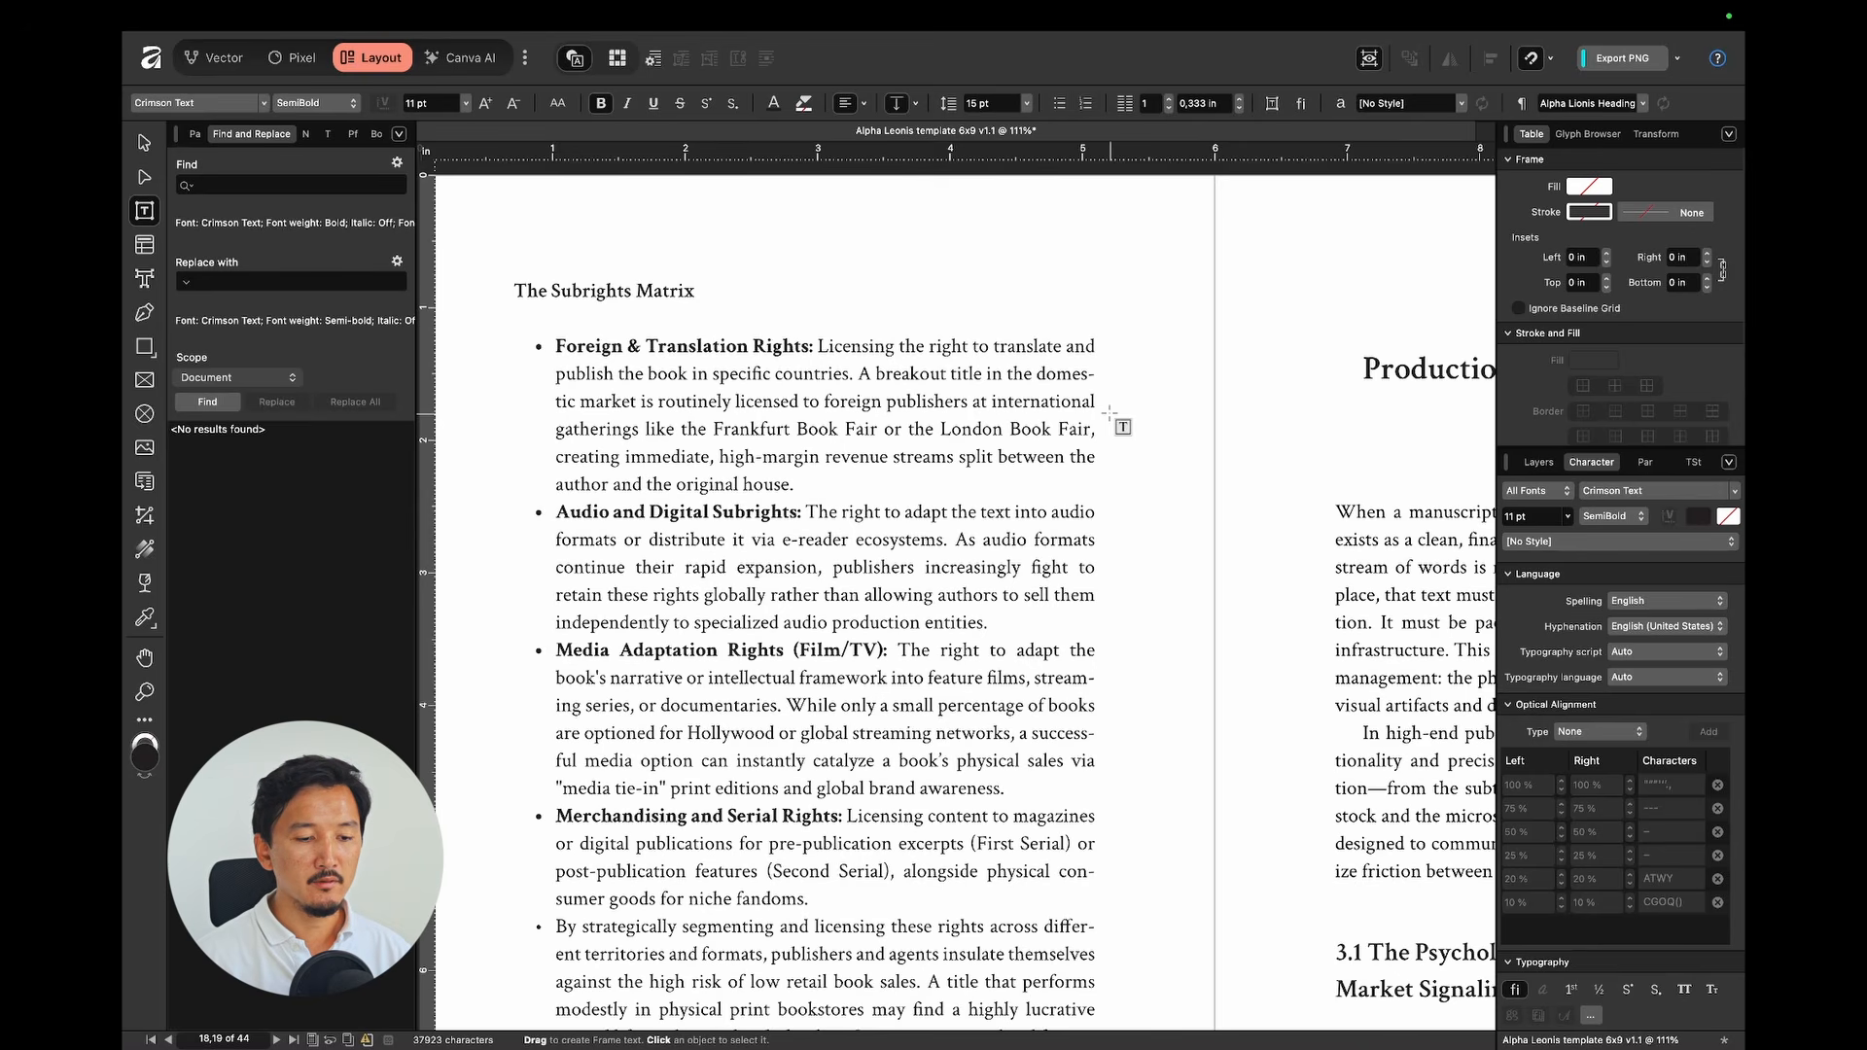
{"action": "key", "text": "v"}
{"action": "key", "text": "super+0"}
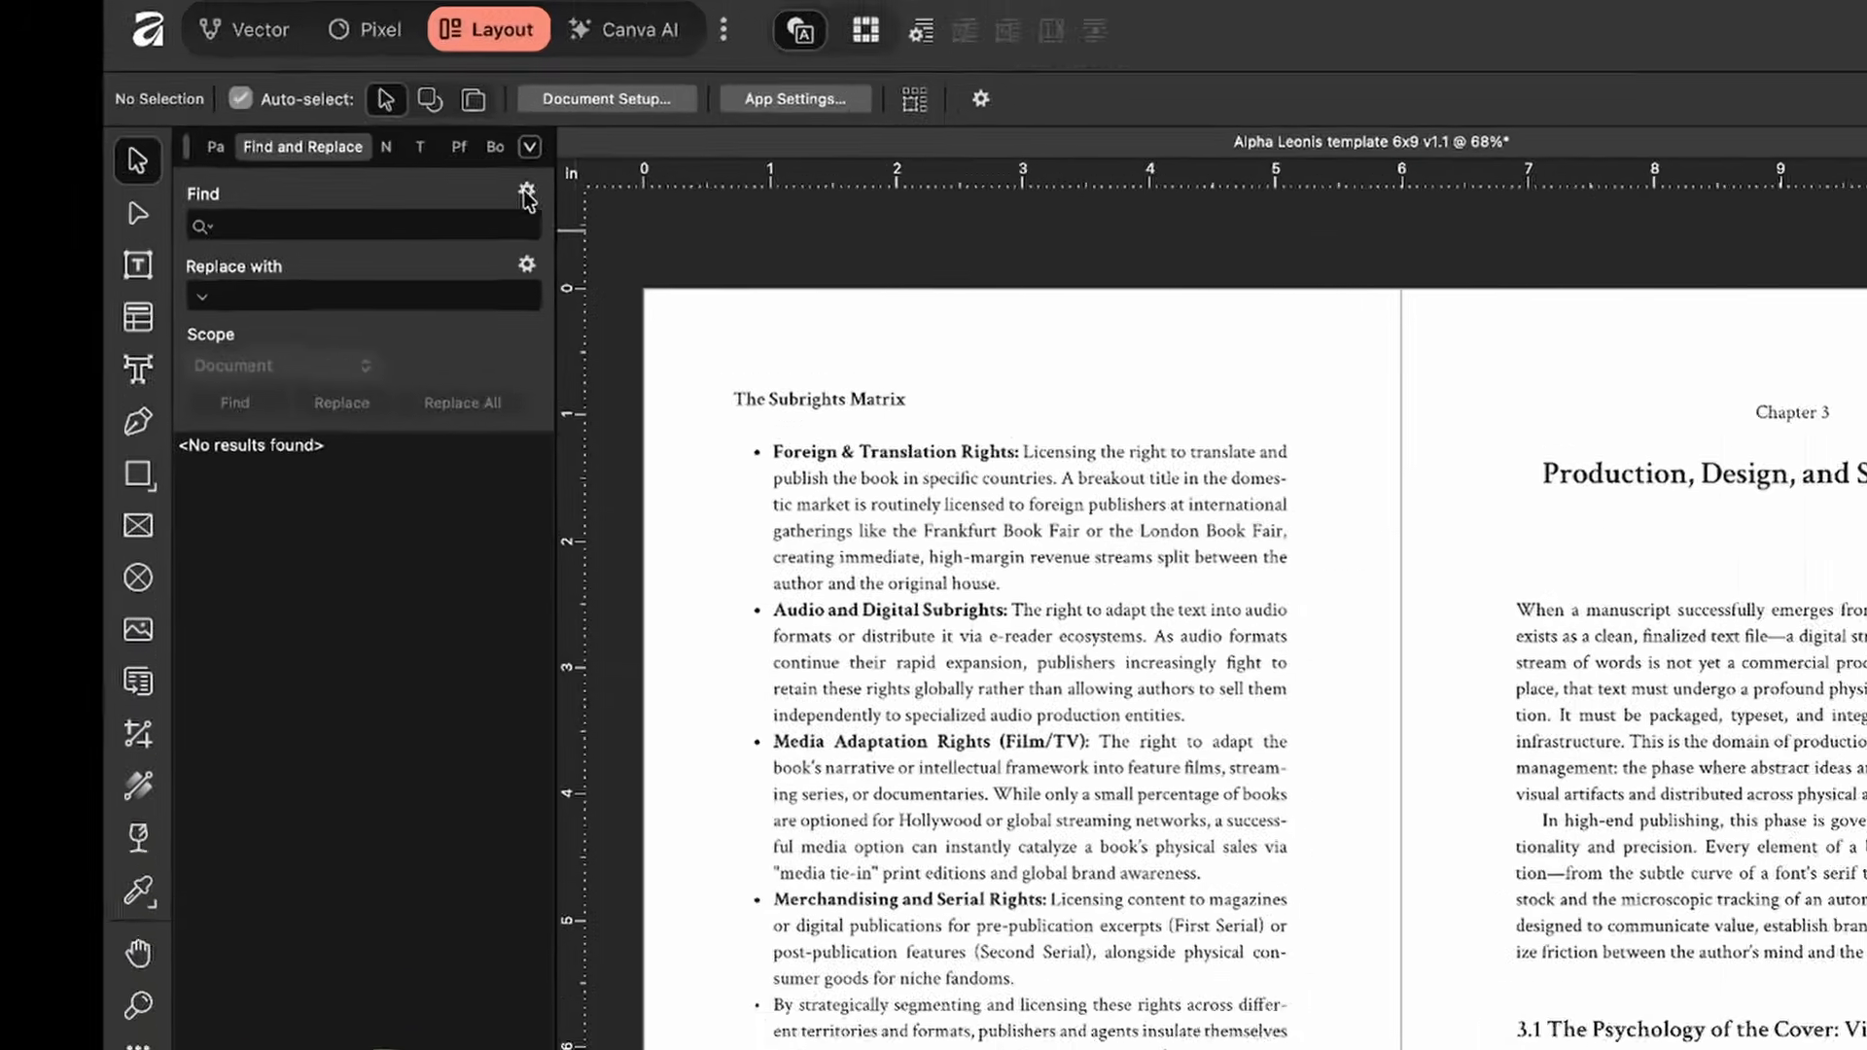
Step: Search the document for Crimson Text Bold formatting in Find and Replace, returning 49 matches
{"action": "left_click", "coordinate": [397, 162]}
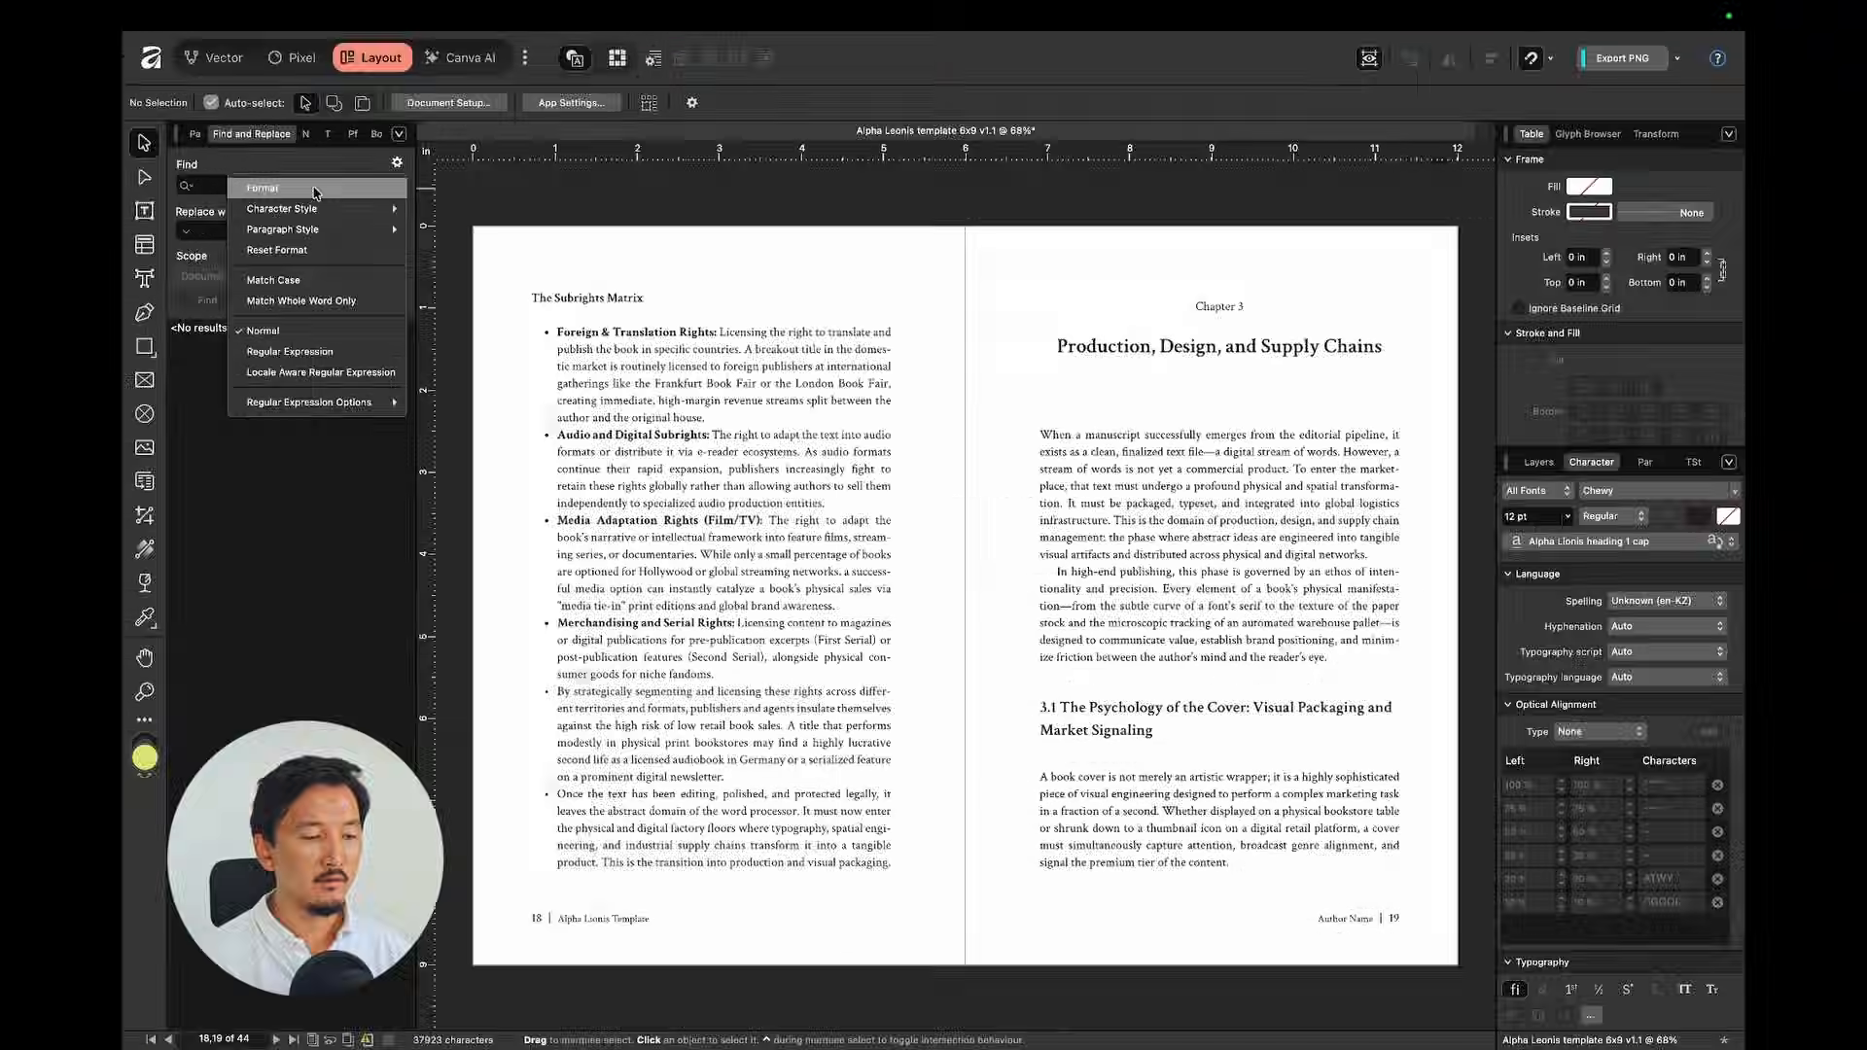
{"action": "left_click", "coordinate": [262, 188]}
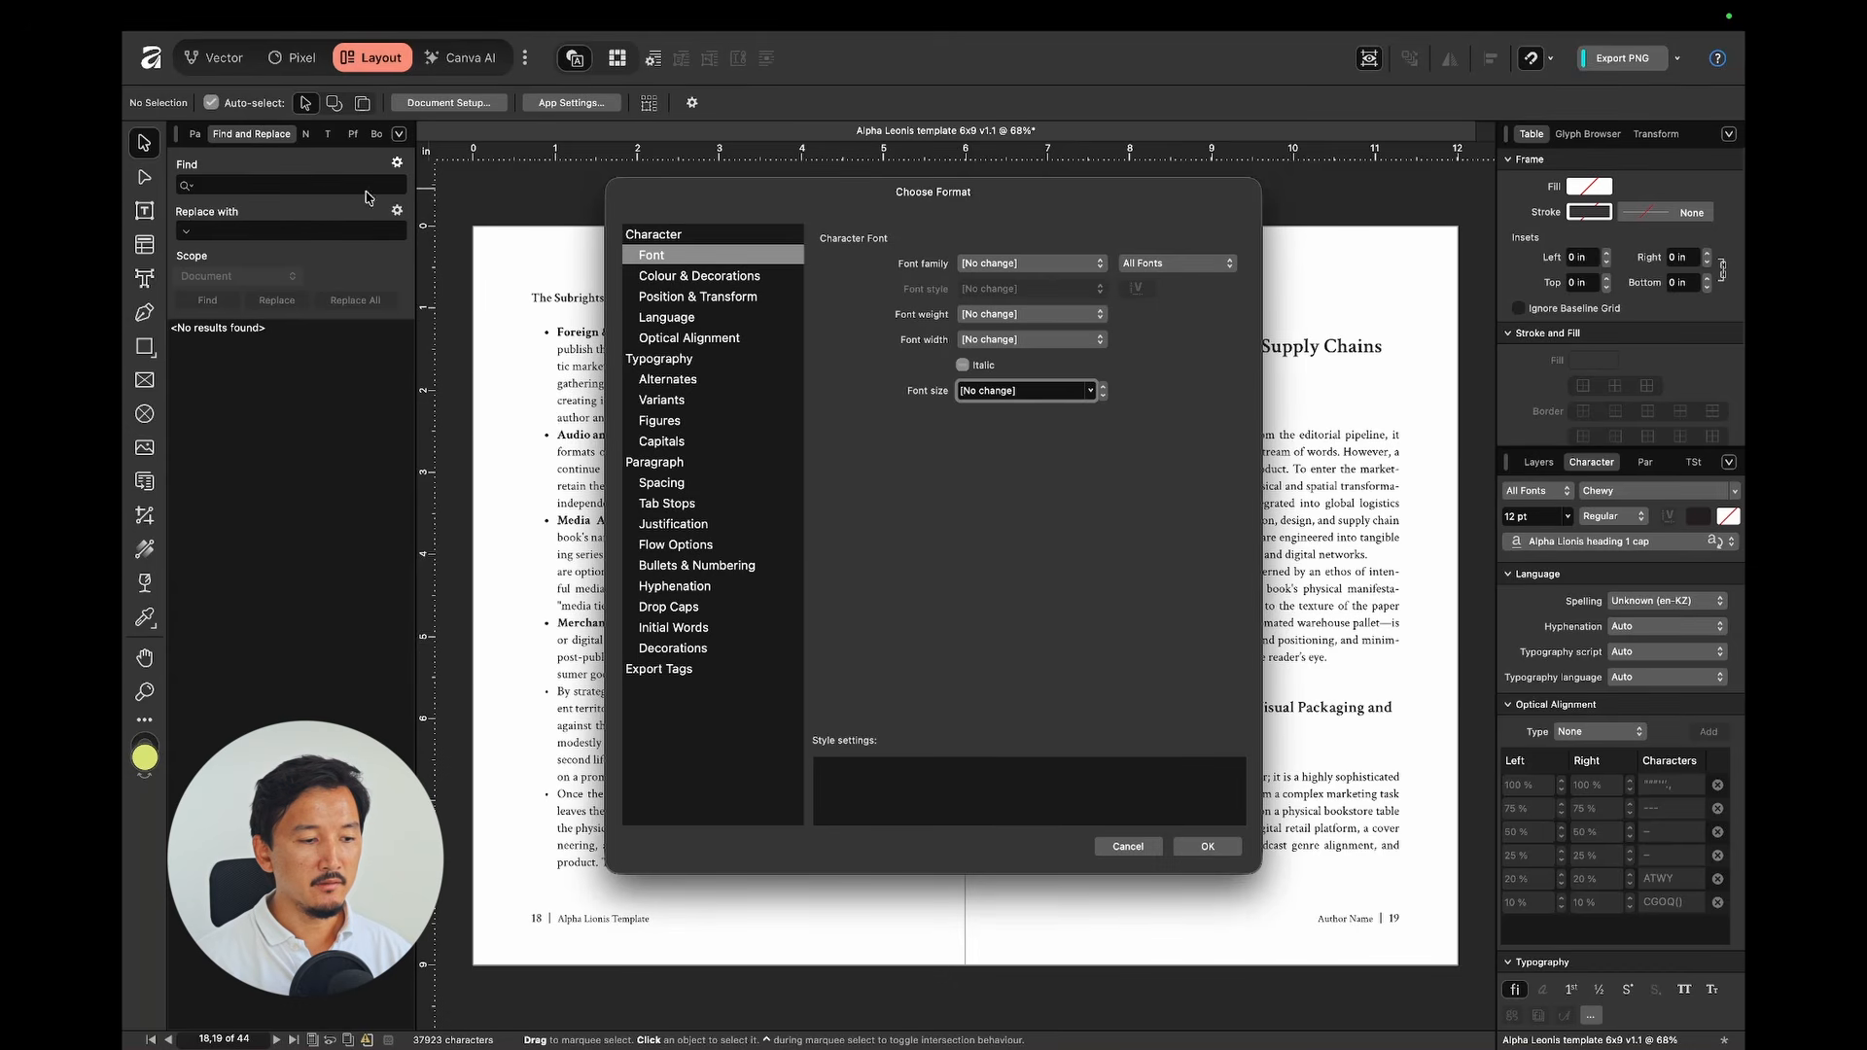
{"action": "left_click", "coordinate": [690, 263]}
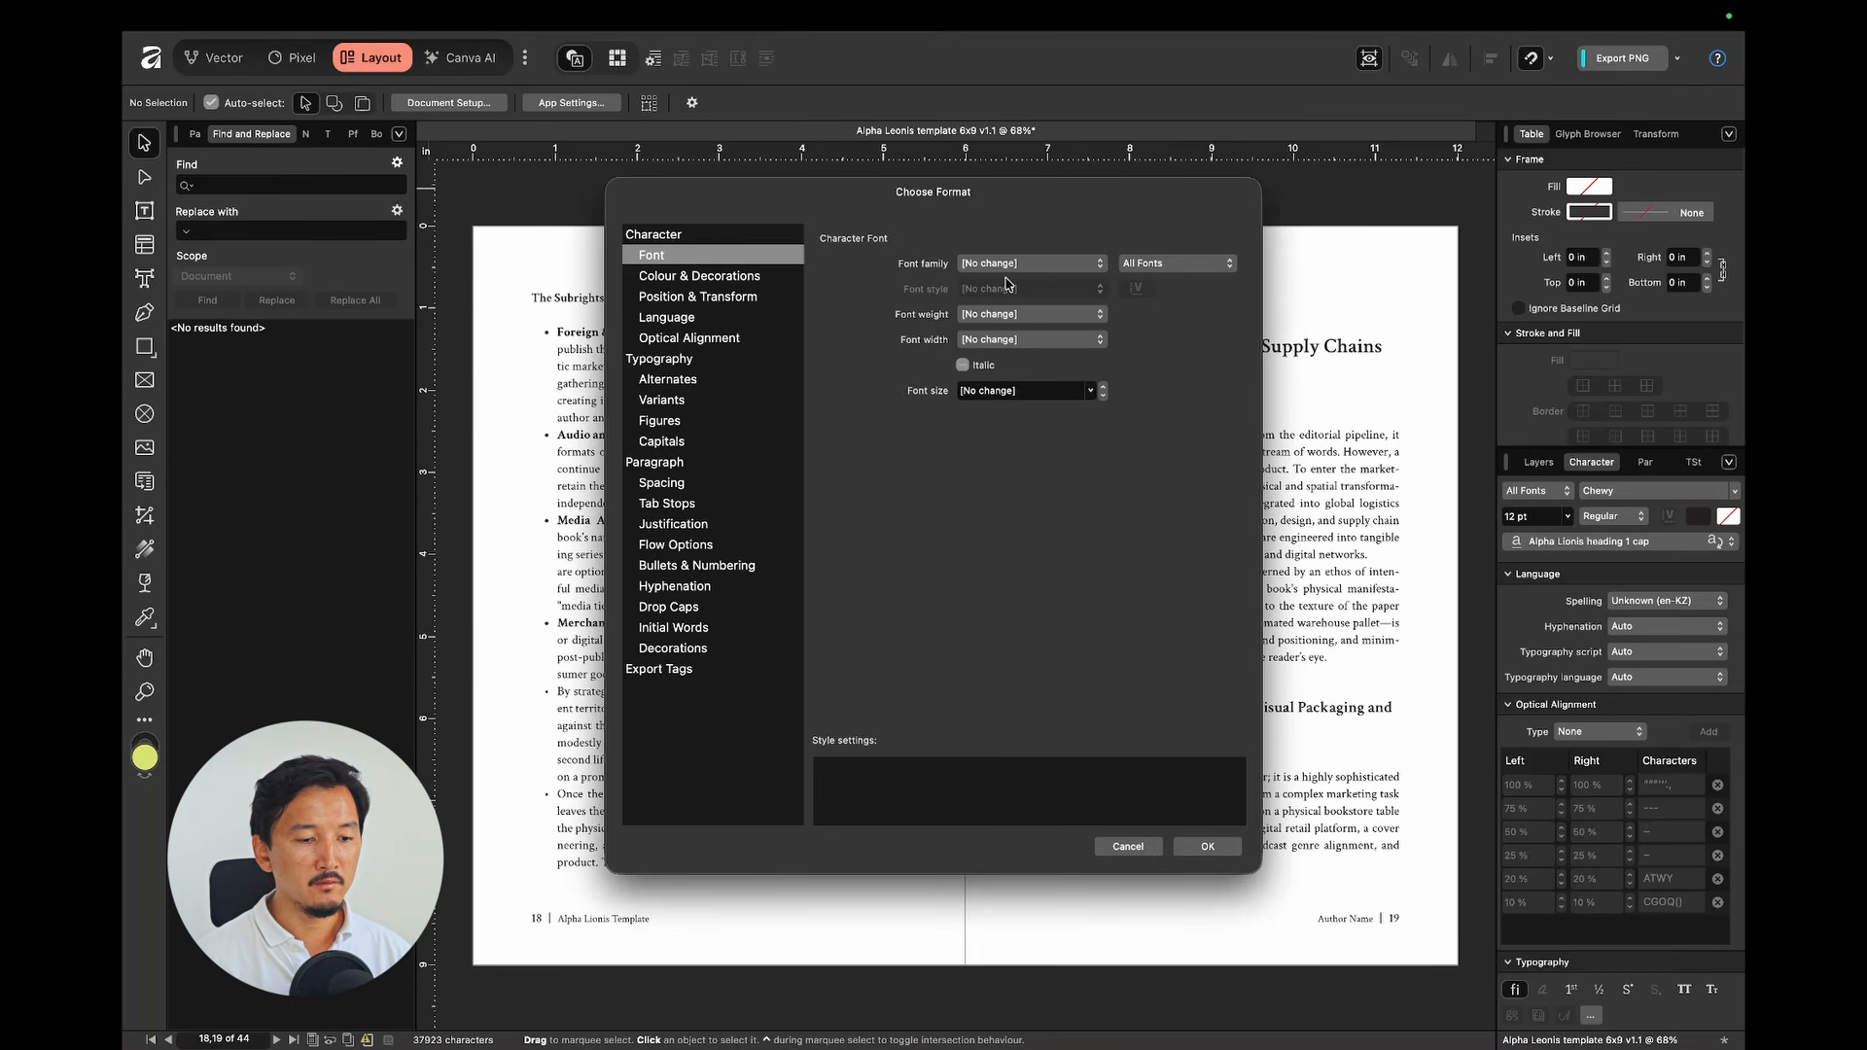
{"action": "left_click", "coordinate": [1052, 264]}
{"action": "left_click", "coordinate": [1032, 308]}
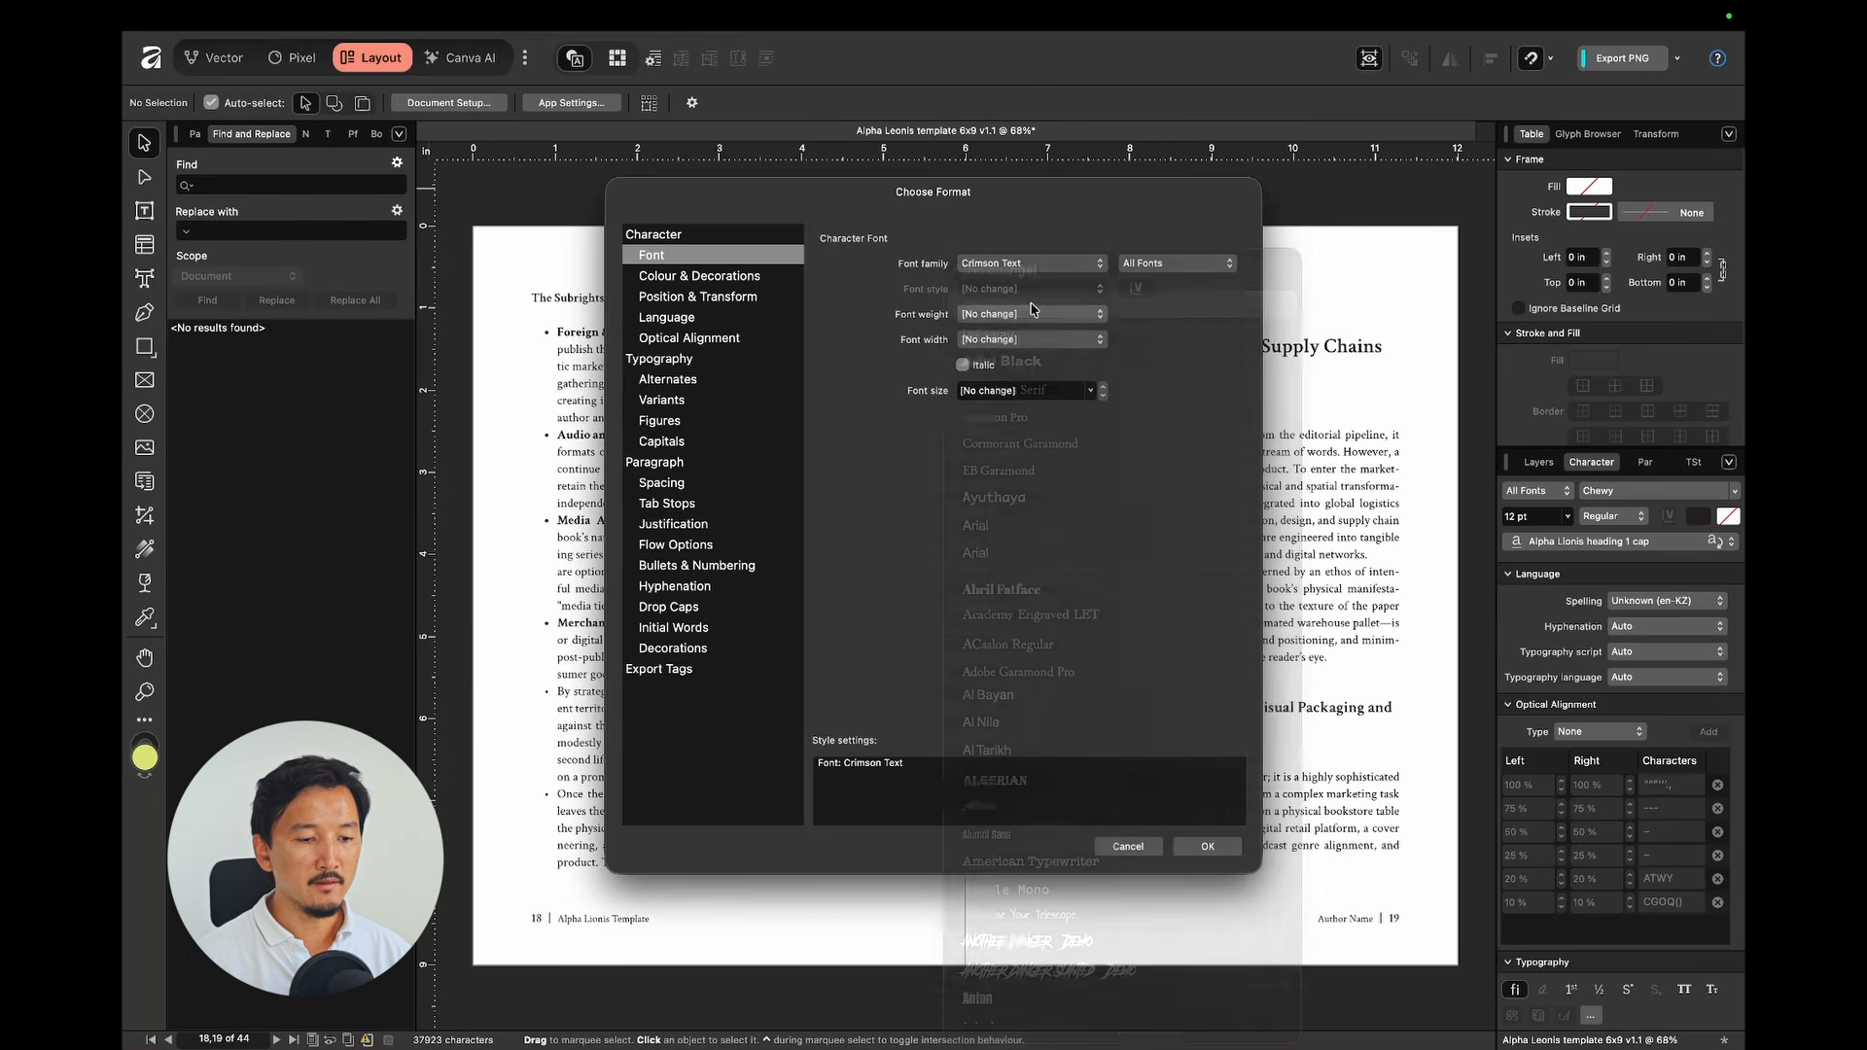
{"action": "left_click", "coordinate": [1016, 288]}
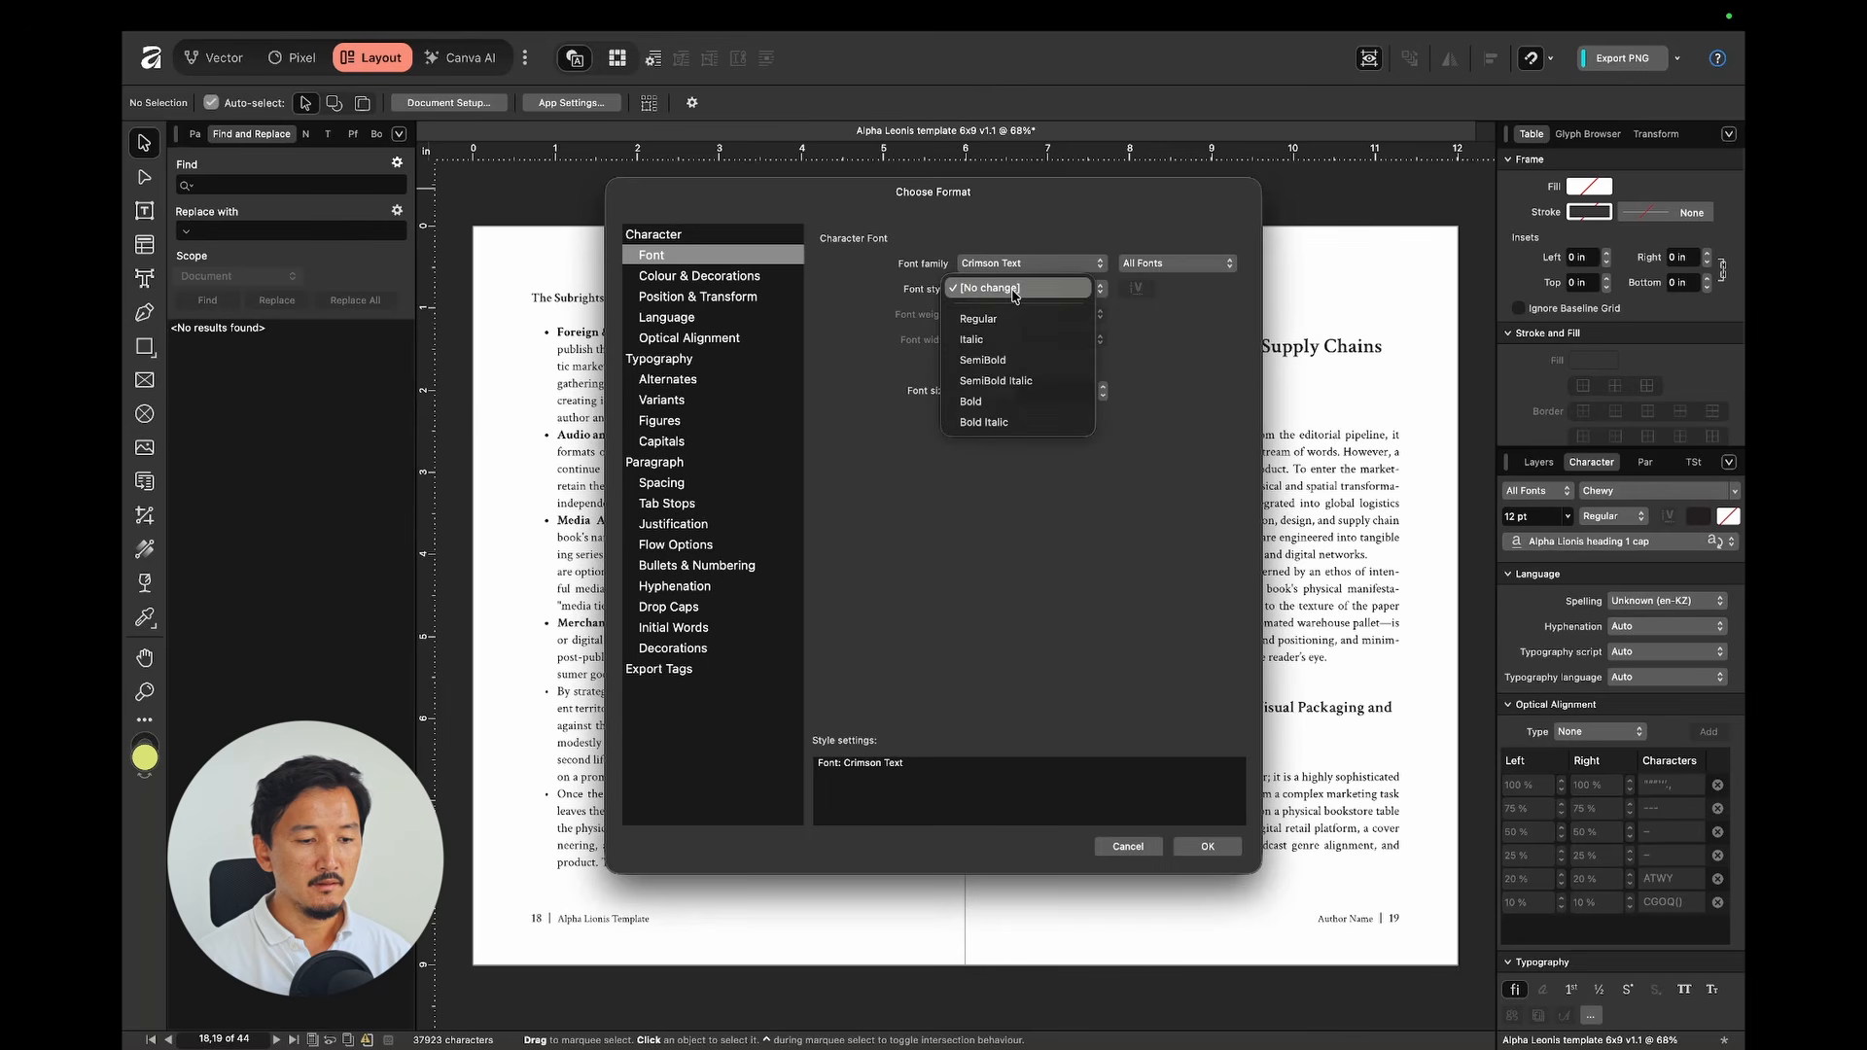
{"action": "left_click", "coordinate": [992, 402]}
{"action": "left_click", "coordinate": [1208, 848]}
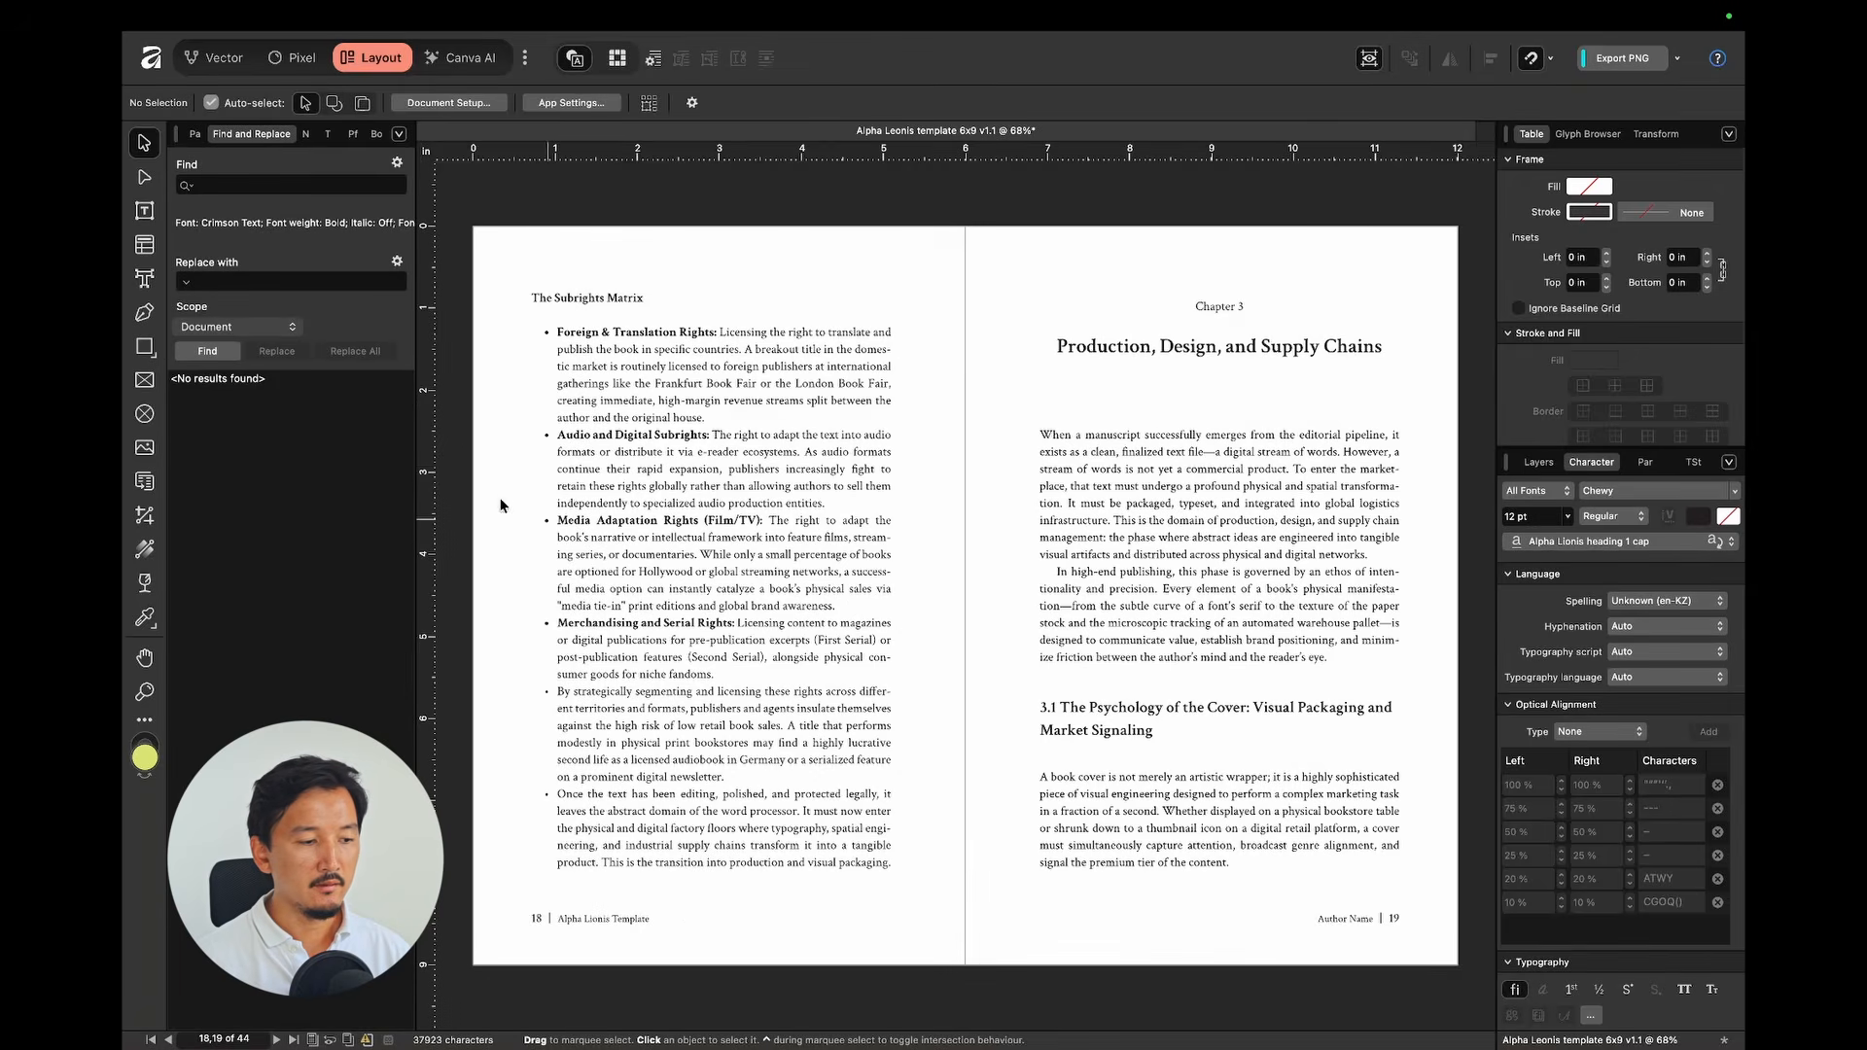
{"action": "left_click", "coordinate": [207, 350]}
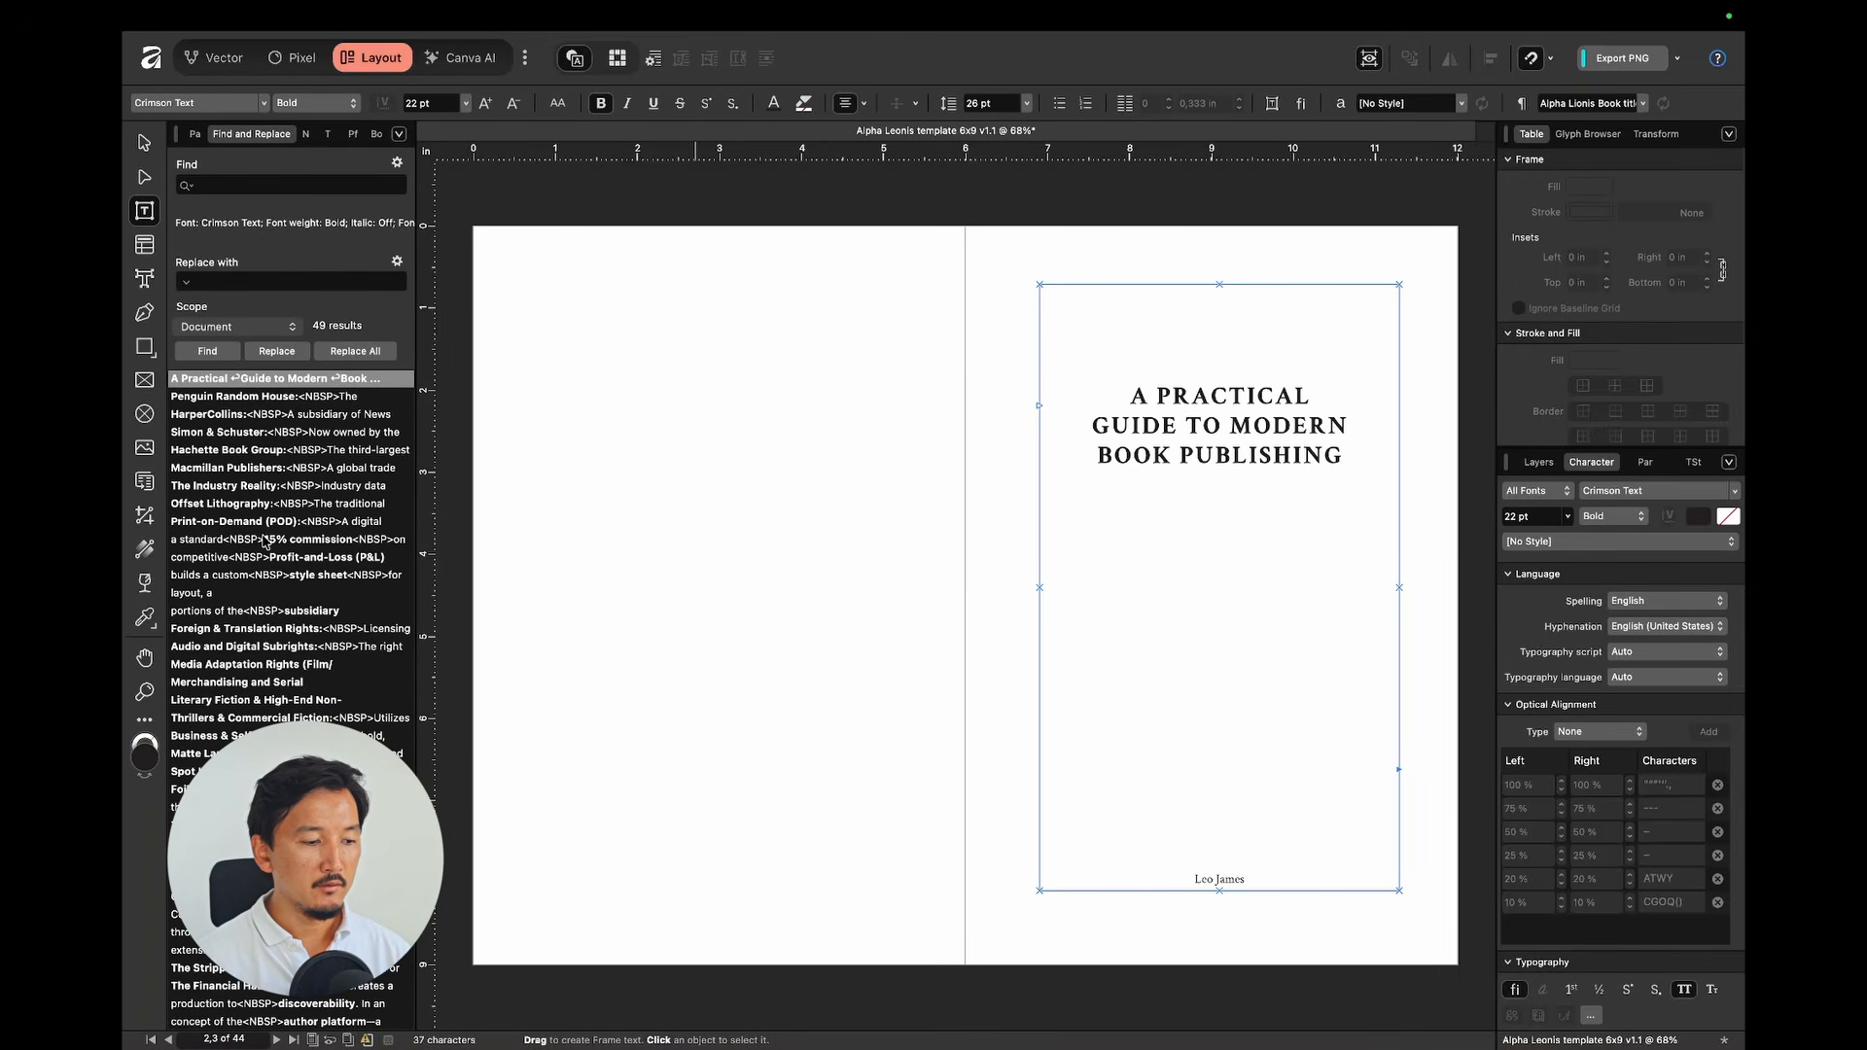
Step: Review several bold matches, including Media Adaptation Rights and the headings on pages 20–21
{"action": "left_click", "coordinate": [268, 541]}
{"action": "left_click", "coordinate": [262, 667]}
{"action": "left_click", "coordinate": [265, 736]}
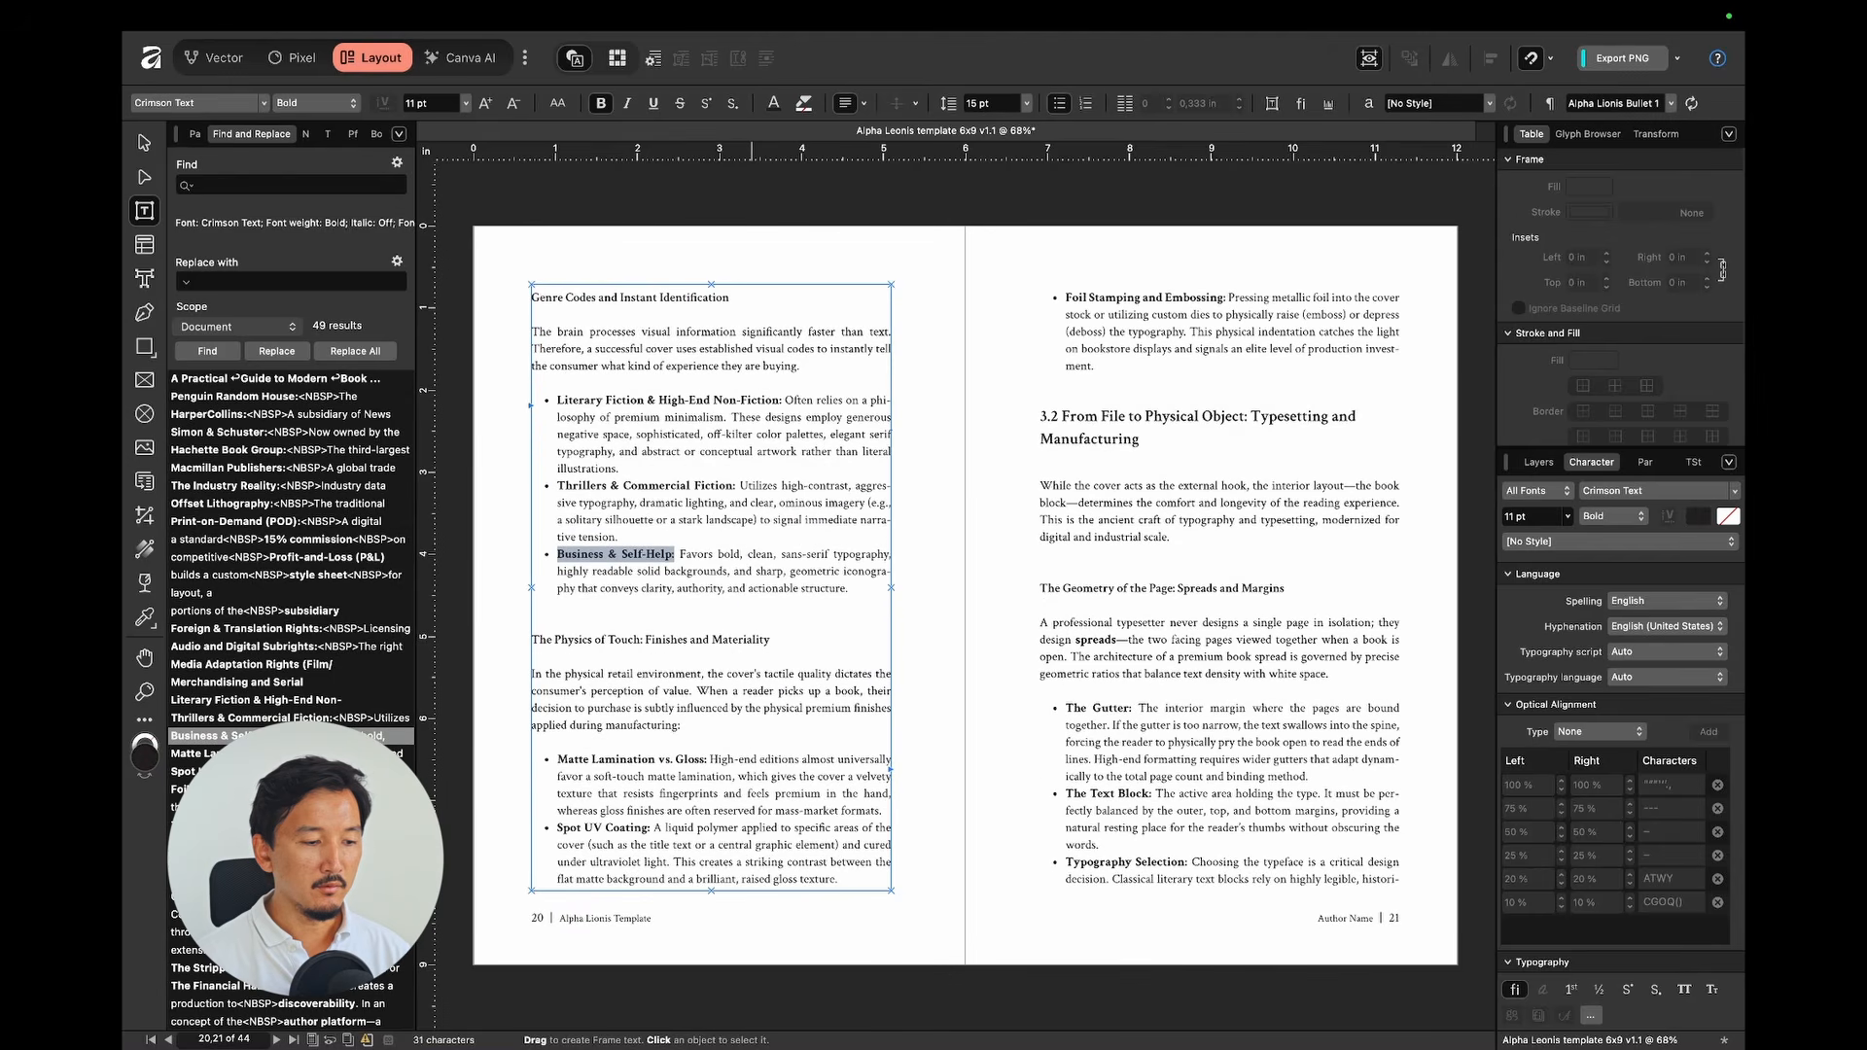
{"action": "left_click", "coordinate": [270, 825]}
Step: Set the replacement format to Crimson Text SemiBold and replace all 49 matches
{"action": "left_click", "coordinate": [397, 261]}
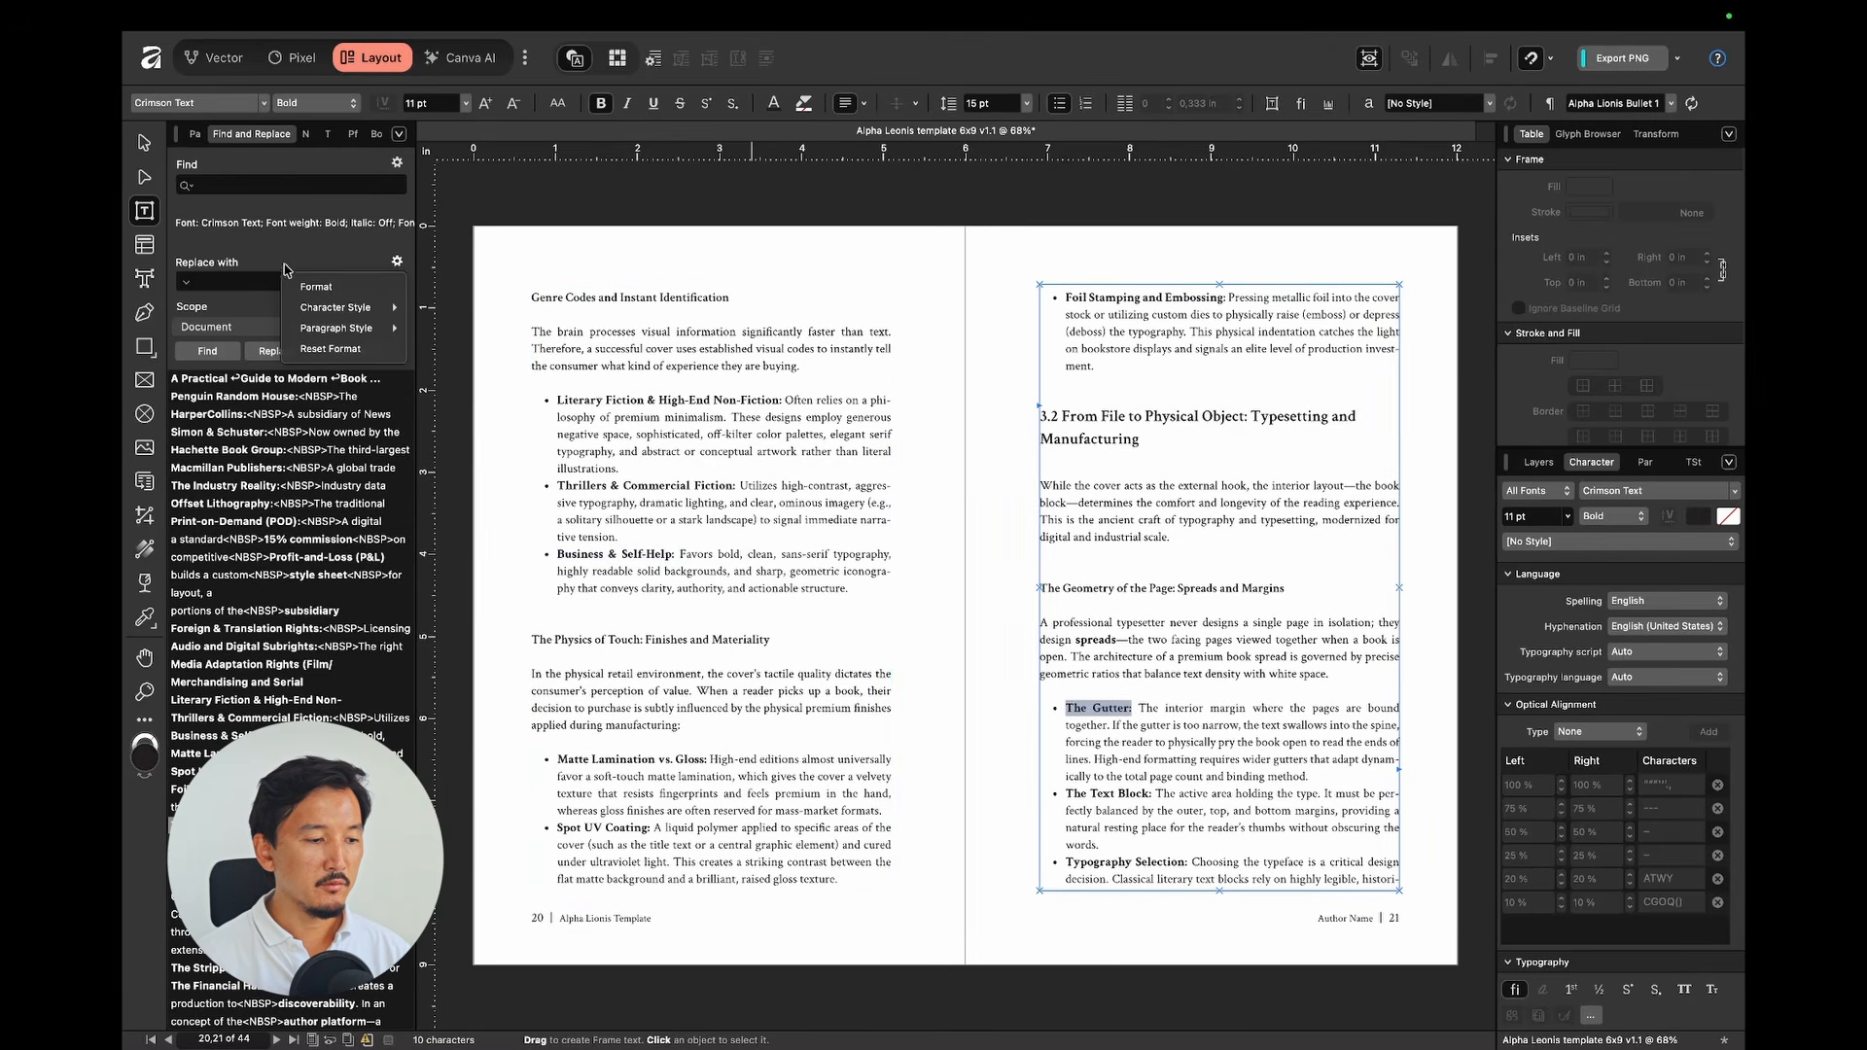
{"action": "left_click", "coordinate": [320, 290]}
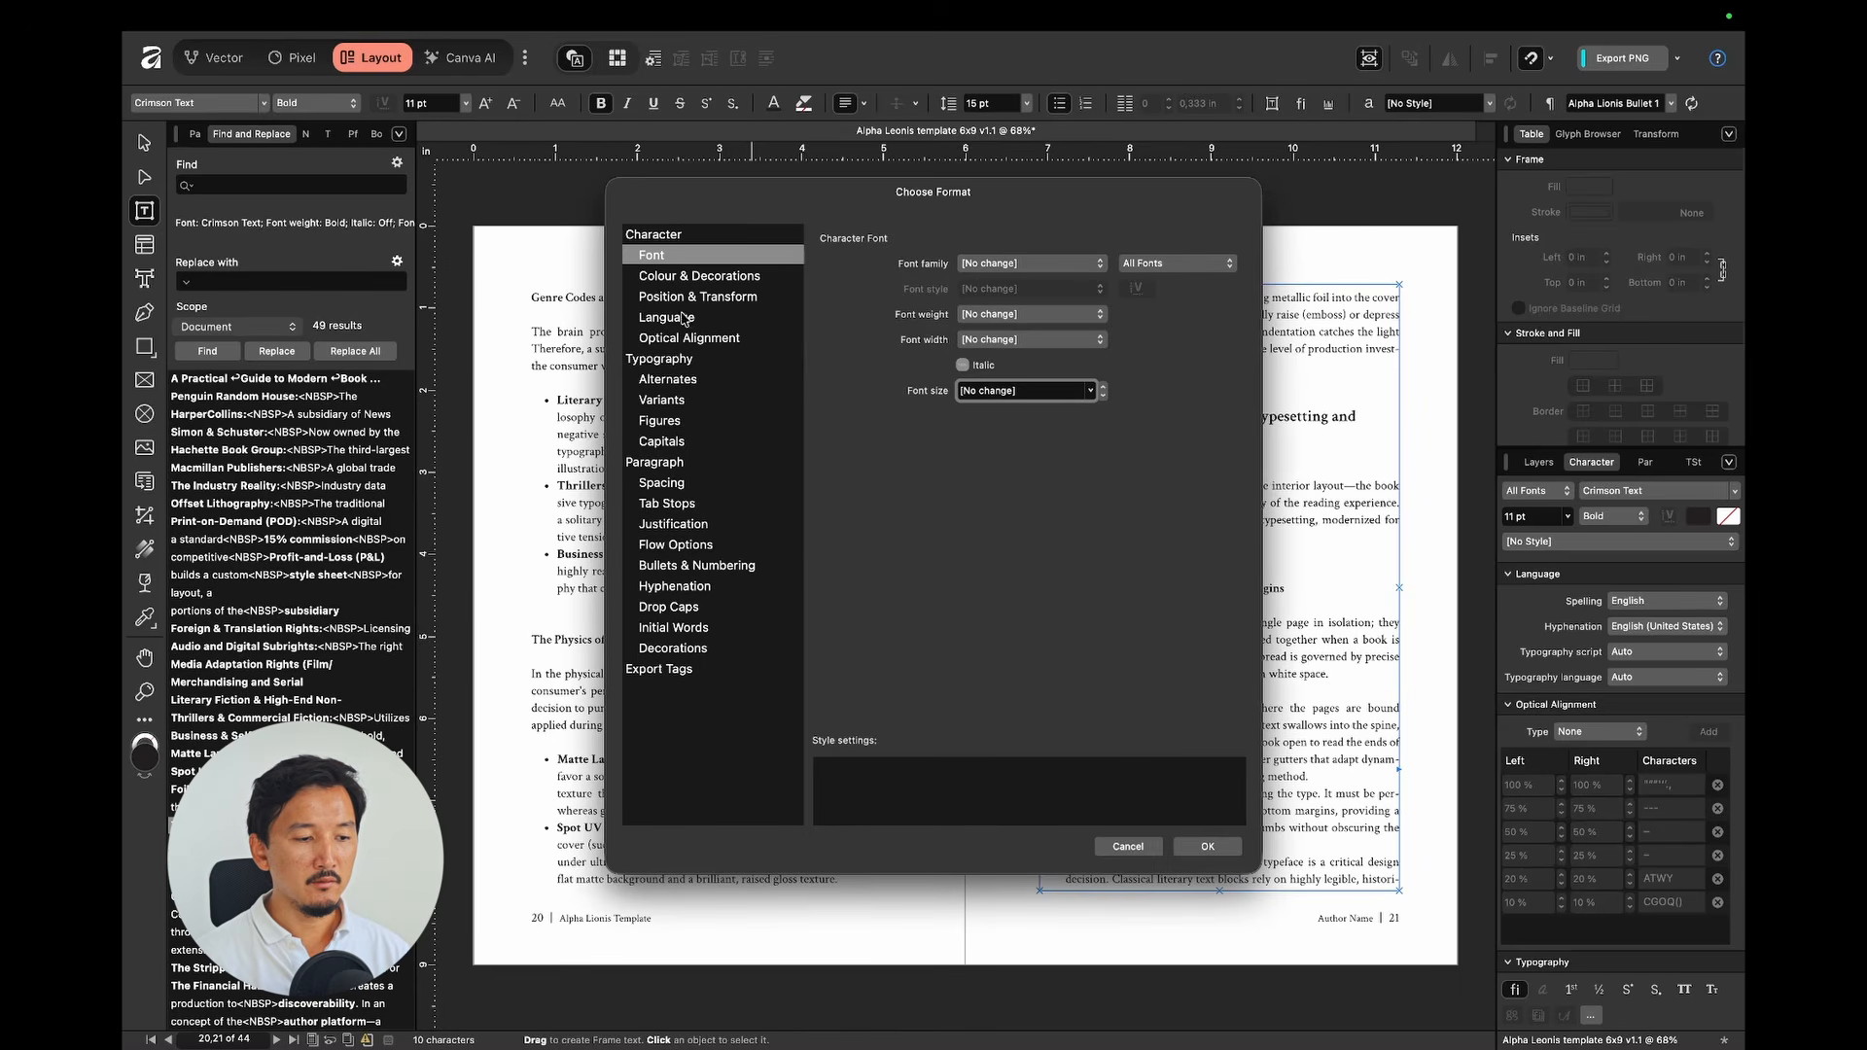
{"action": "left_click", "coordinate": [1034, 267]}
{"action": "left_click", "coordinate": [1029, 306]}
{"action": "left_click", "coordinate": [1023, 290]}
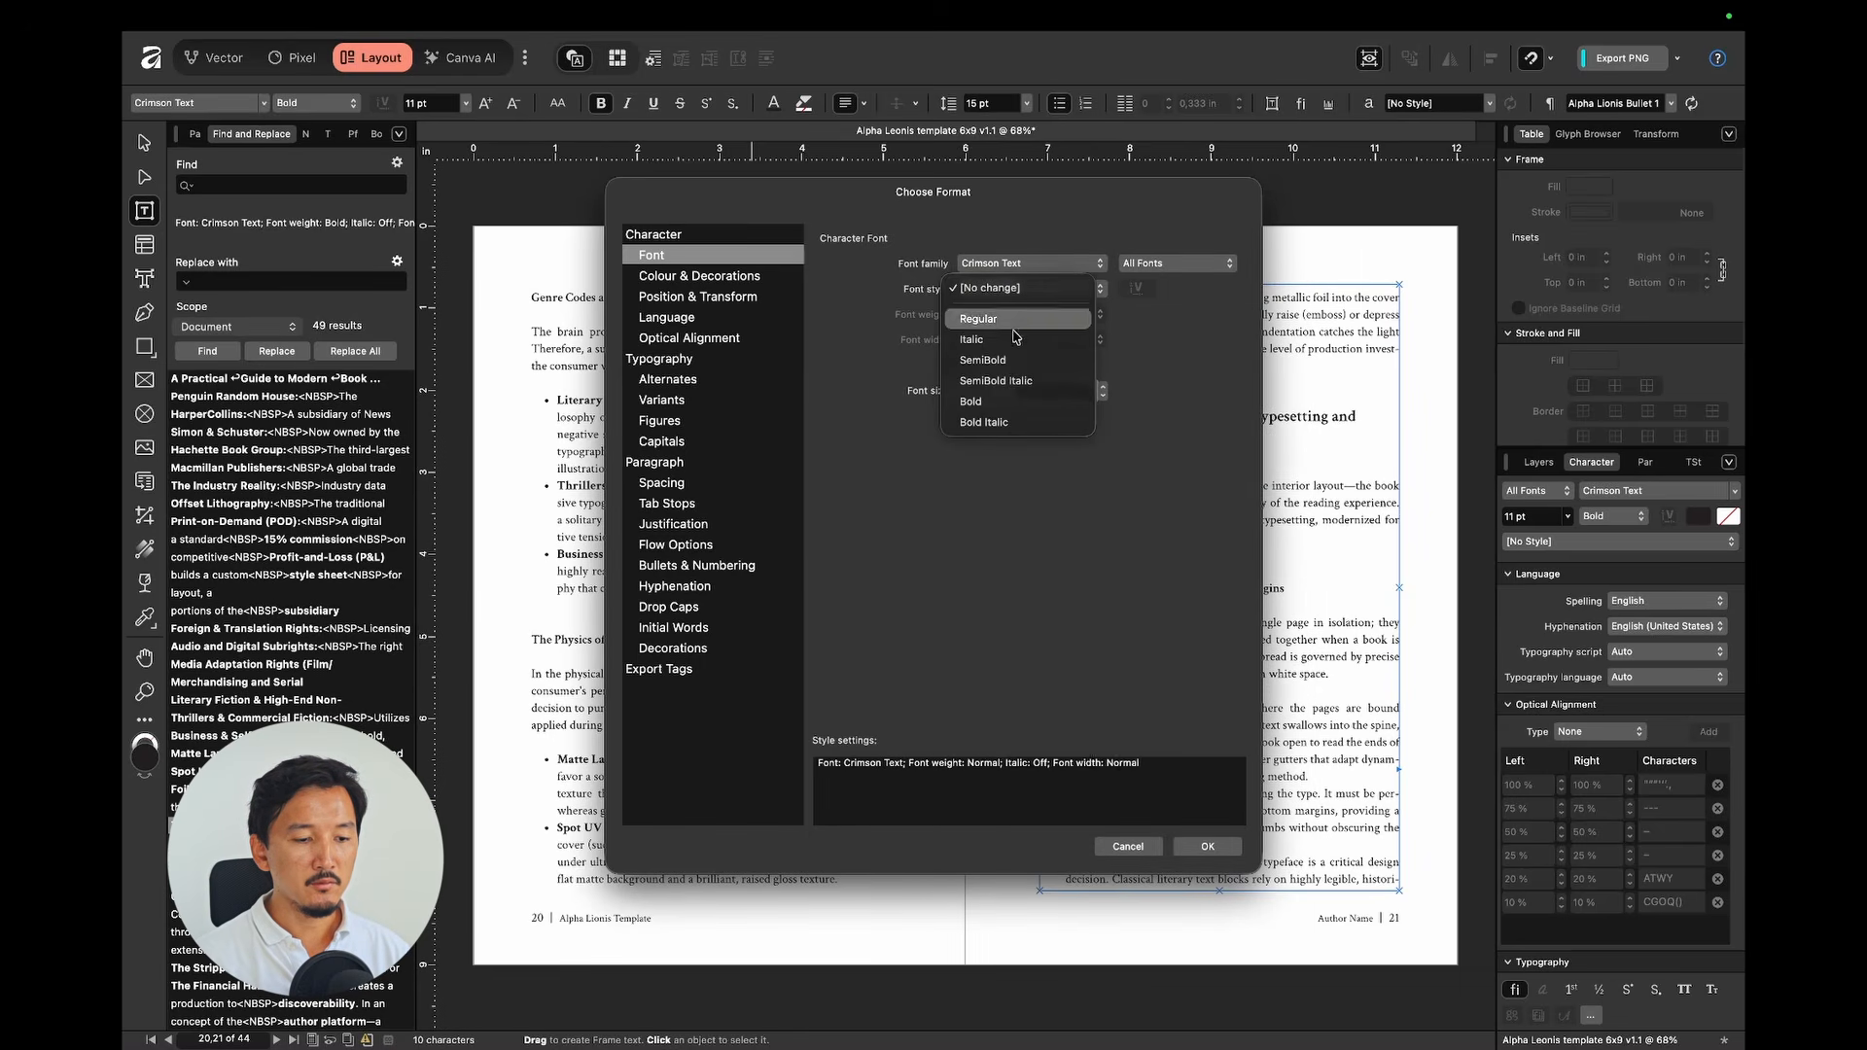
{"action": "left_click", "coordinate": [1005, 360]}
{"action": "left_click", "coordinate": [1206, 847]}
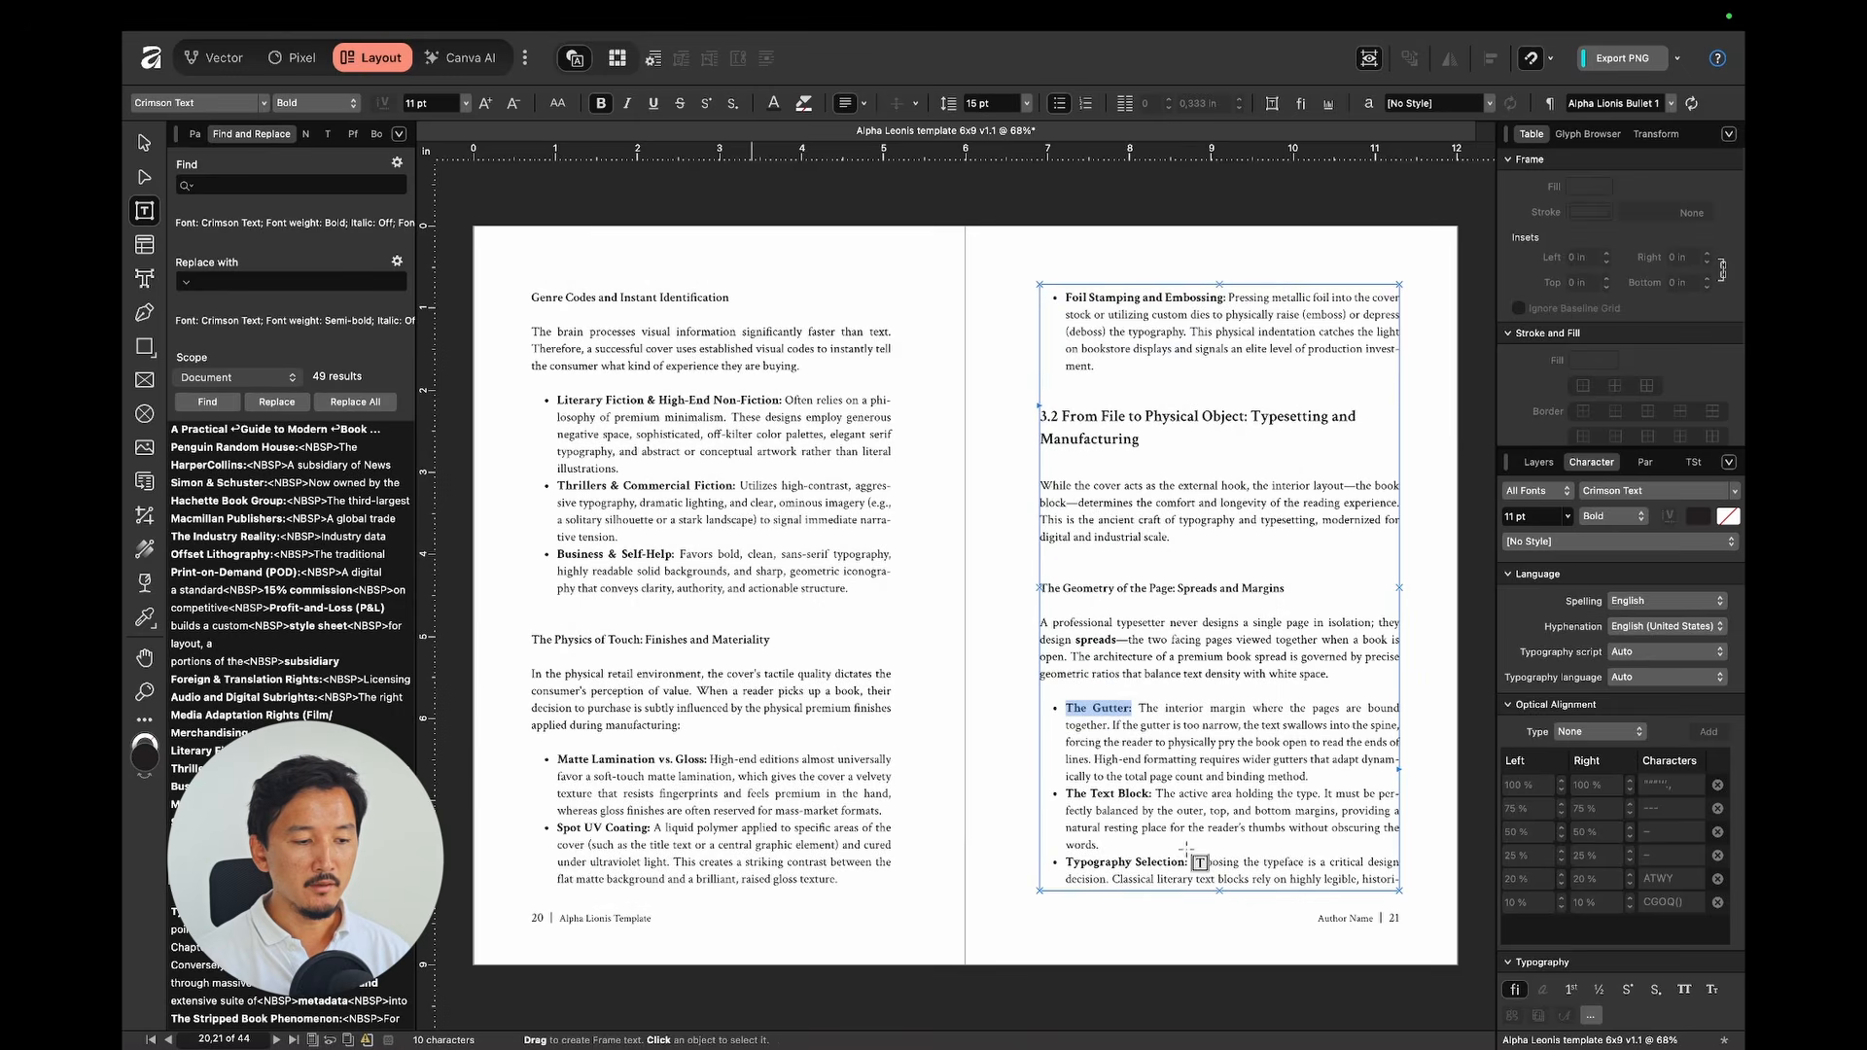
{"action": "left_click", "coordinate": [341, 404]}
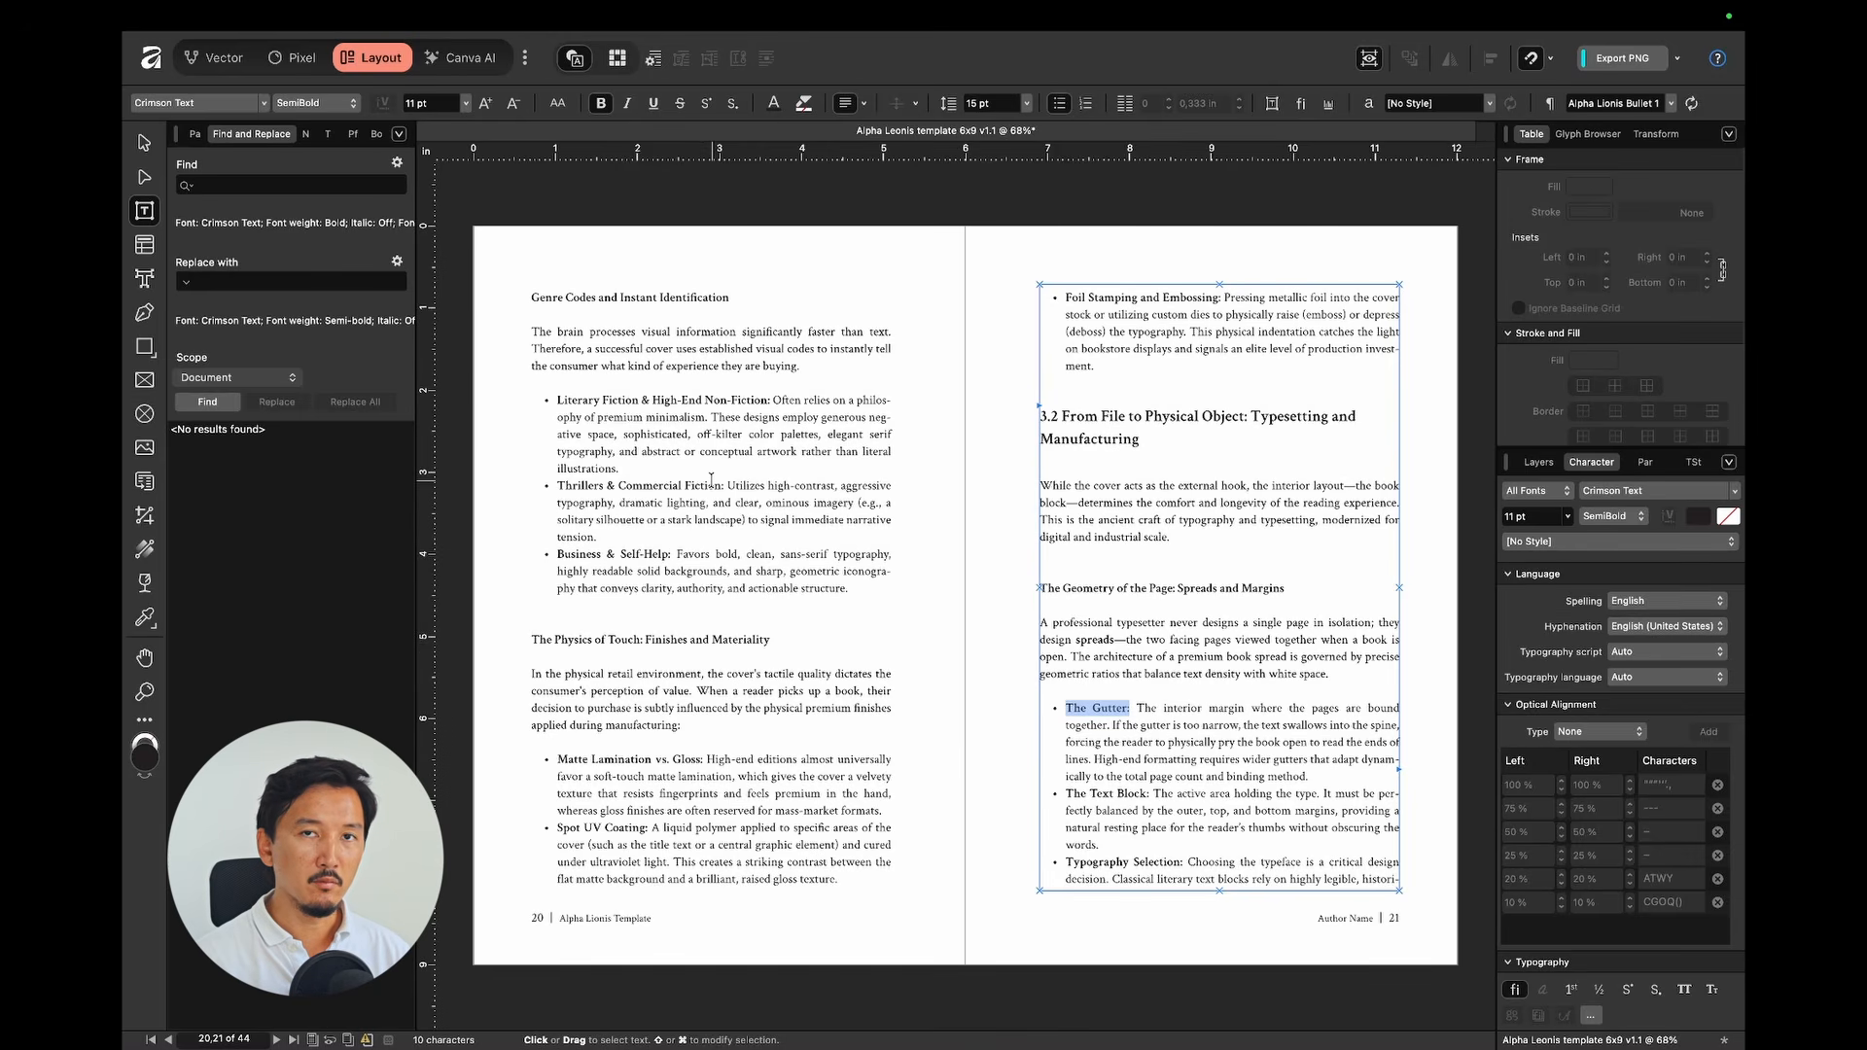
{"action": "scroll", "coordinate": [969, 491], "scroll_direction": "up", "scroll_amount": 20}
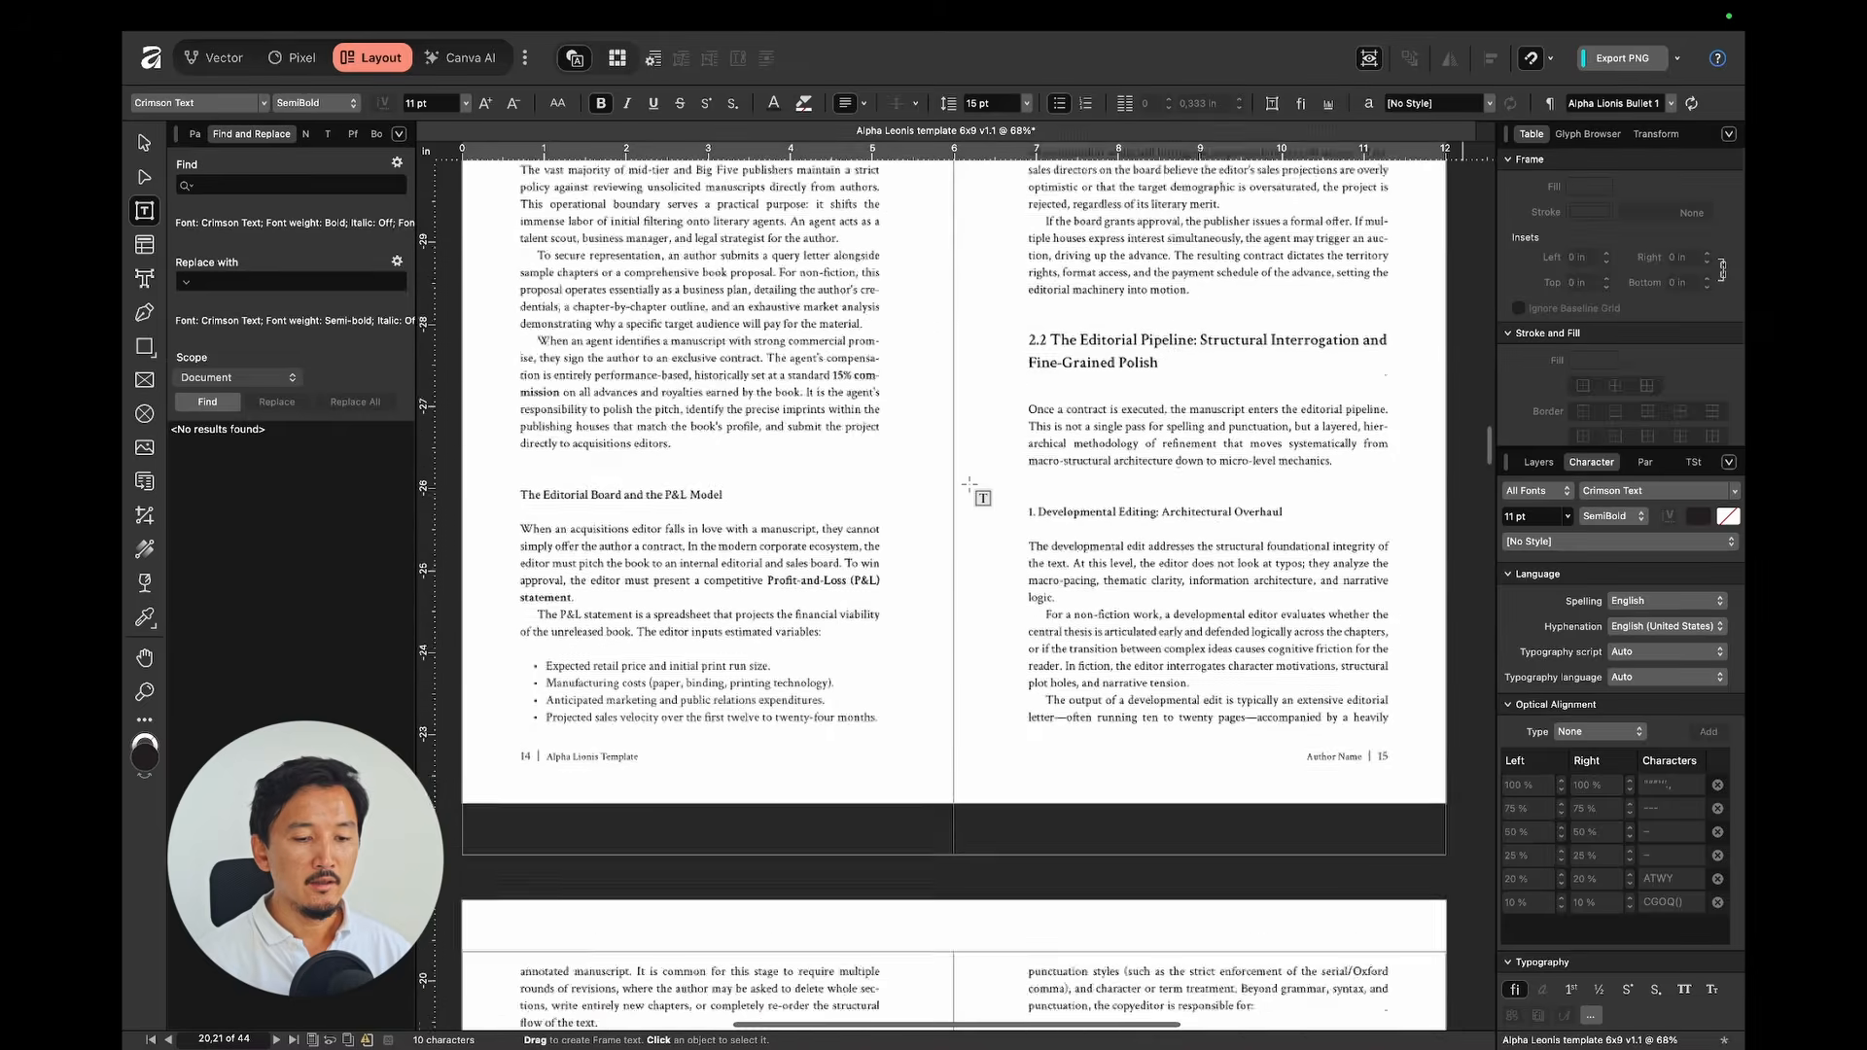
Step: Select the title 'A Practical Guide to Modern Book Publishing' and set its weight to Bold
{"action": "scroll", "coordinate": [970, 491], "scroll_direction": "up", "scroll_amount": 20}
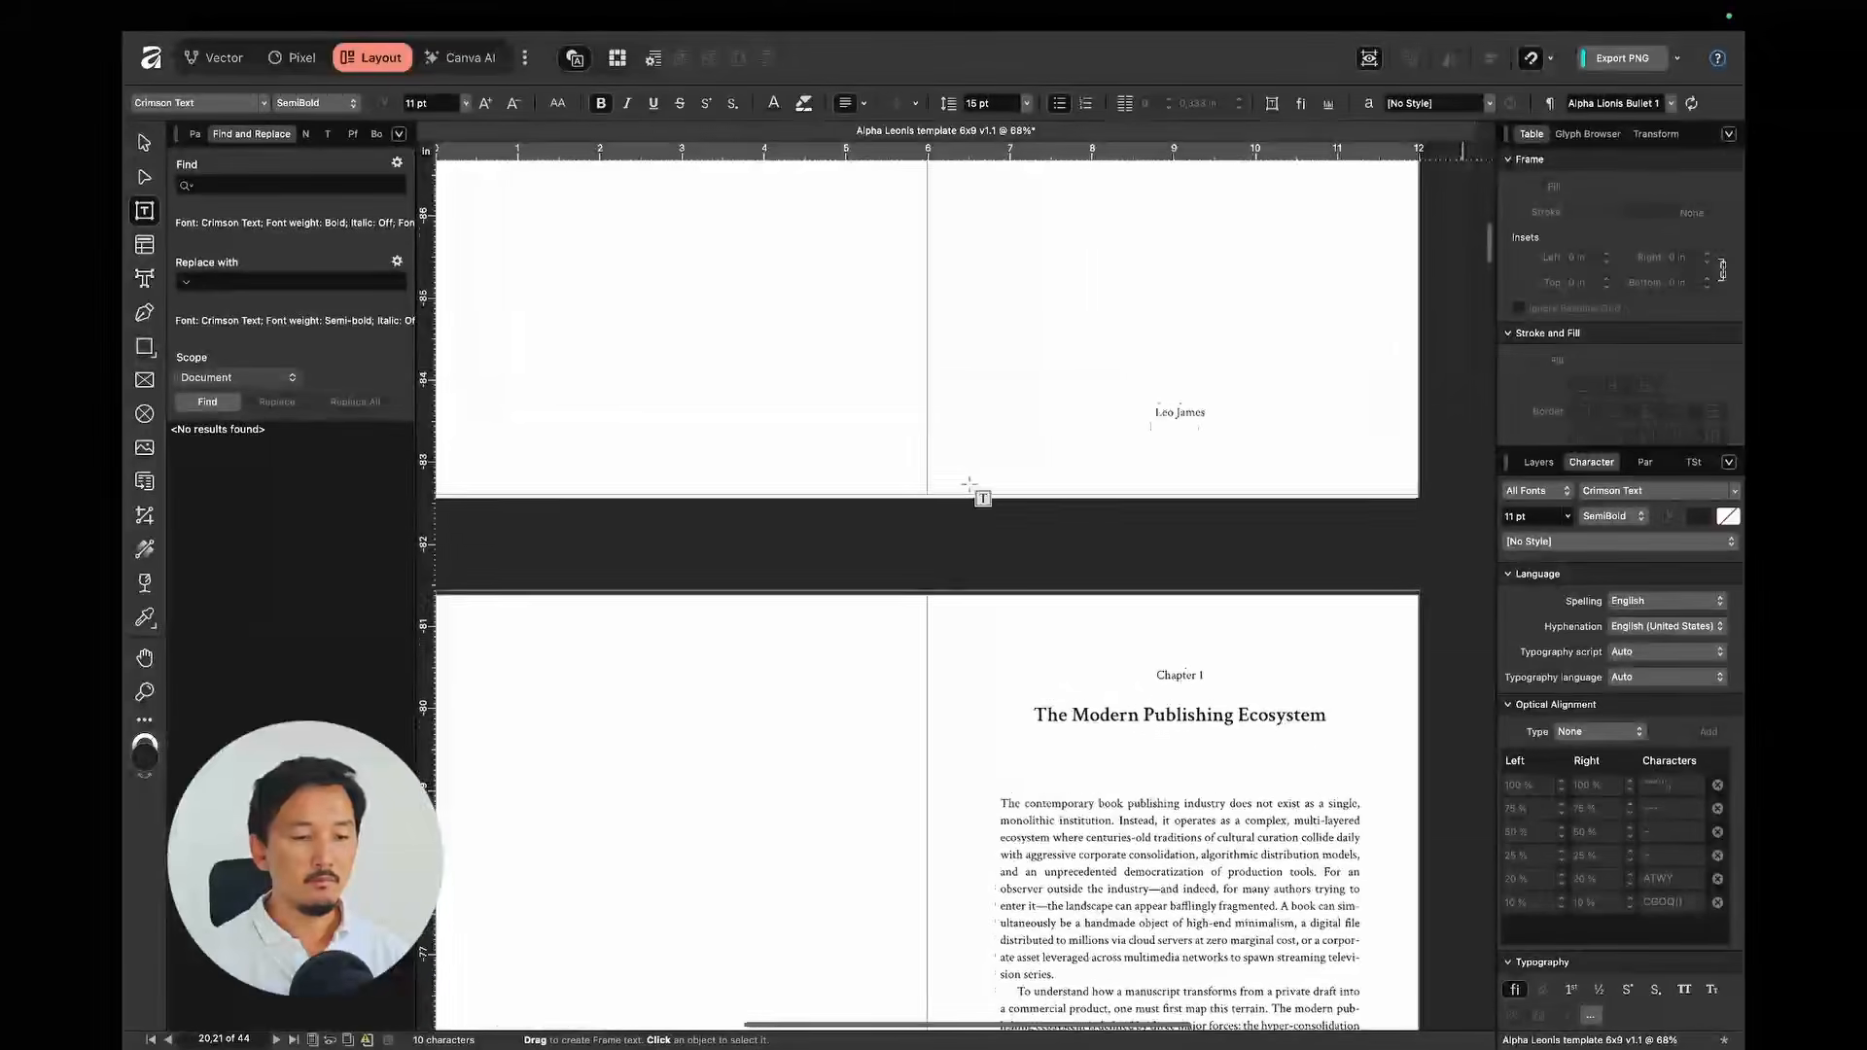
{"action": "left_click", "coordinate": [1204, 600]}
{"action": "left_click_drag", "start_coordinate": [1204, 600], "coordinate": [954, 540]}
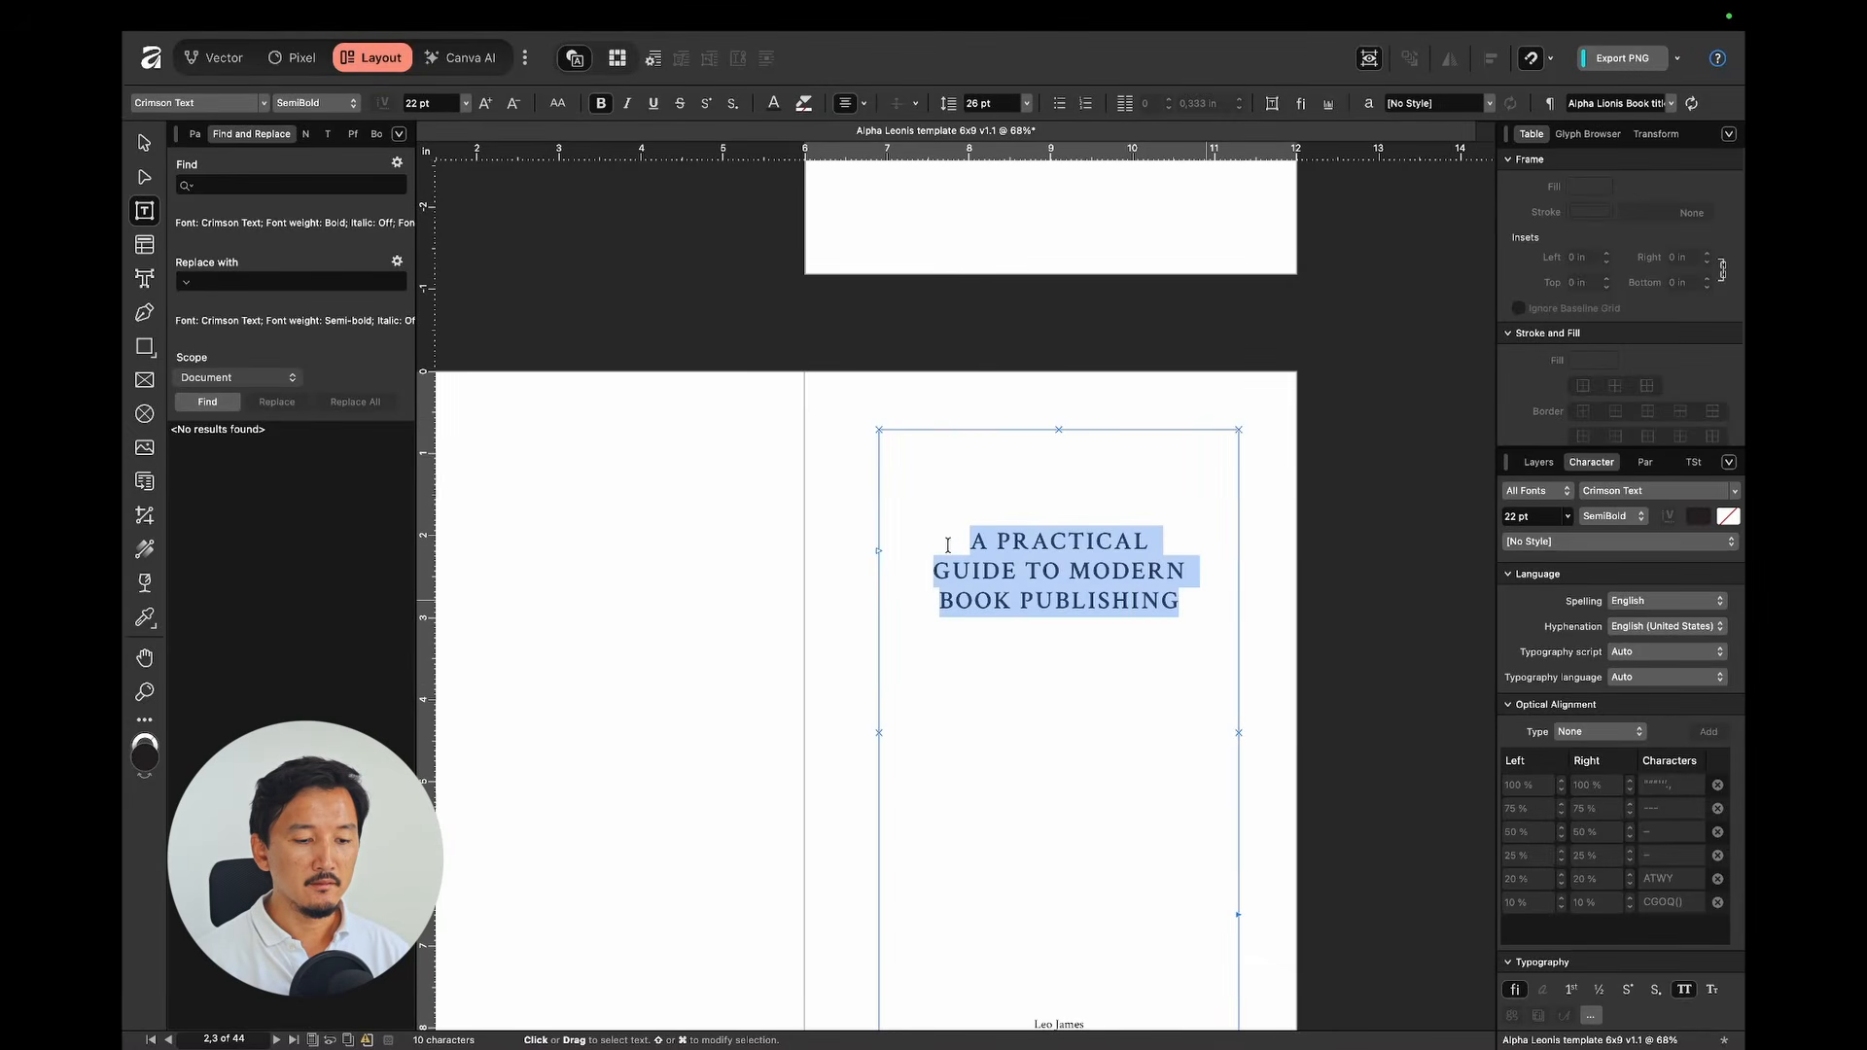
{"action": "left_click", "coordinate": [1611, 516]}
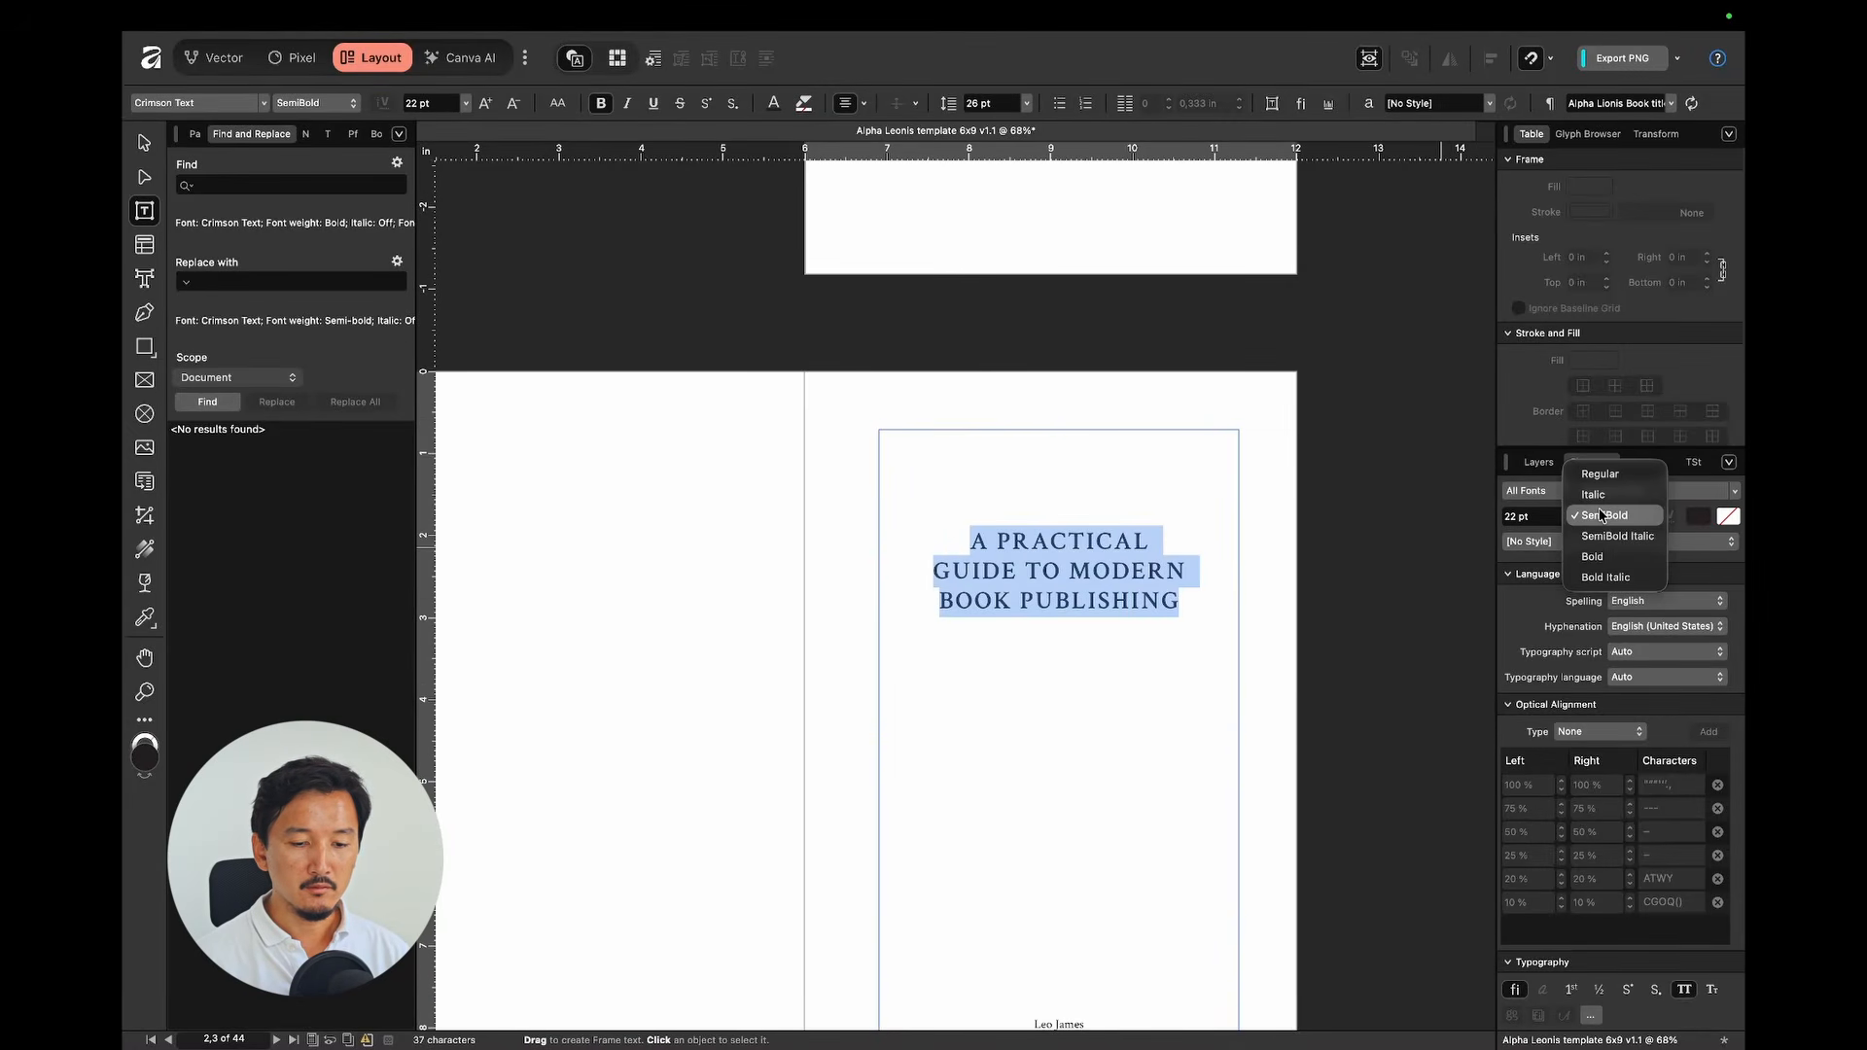
{"action": "left_click", "coordinate": [1597, 557]}
{"action": "left_click", "coordinate": [1255, 583]}
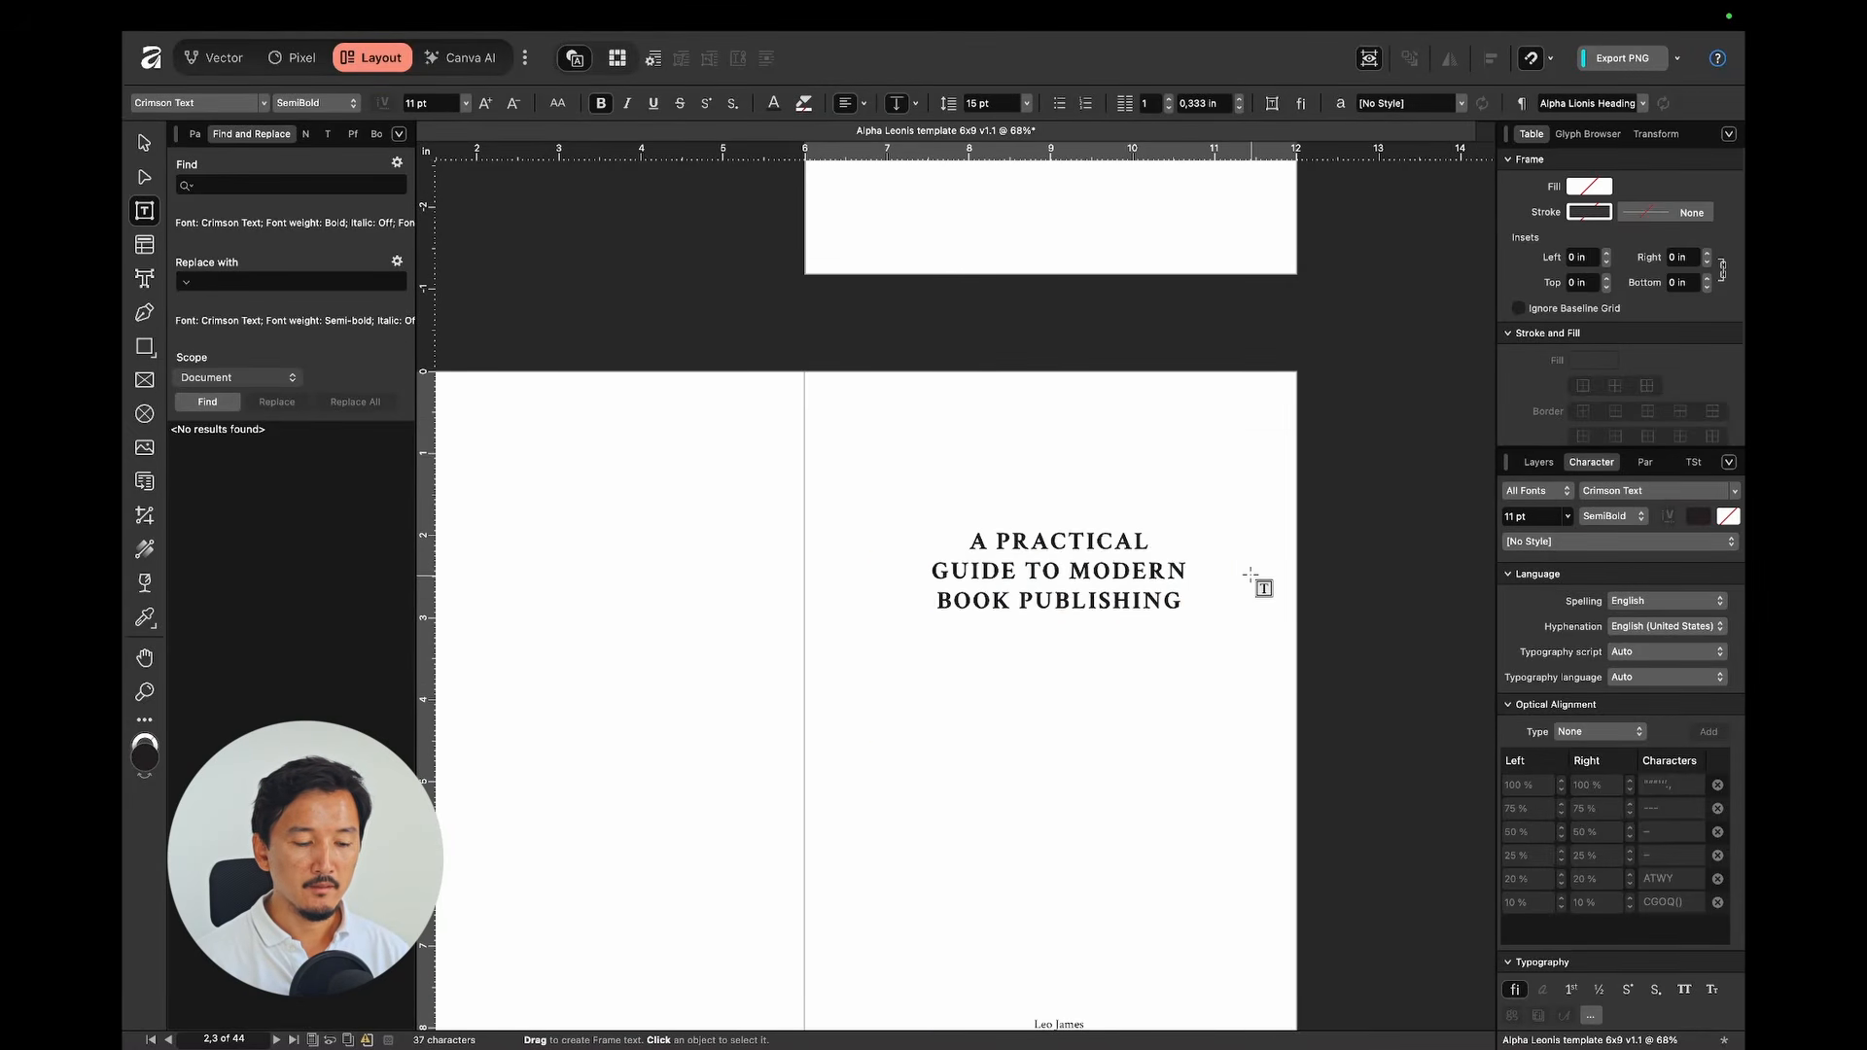
Step: Check the title's weight and the author name beneath it on the title page
{"action": "scroll", "coordinate": [1254, 581], "scroll_direction": "down", "scroll_amount": 10}
{"action": "scroll", "coordinate": [1252, 575], "scroll_direction": "down", "scroll_amount": 15}
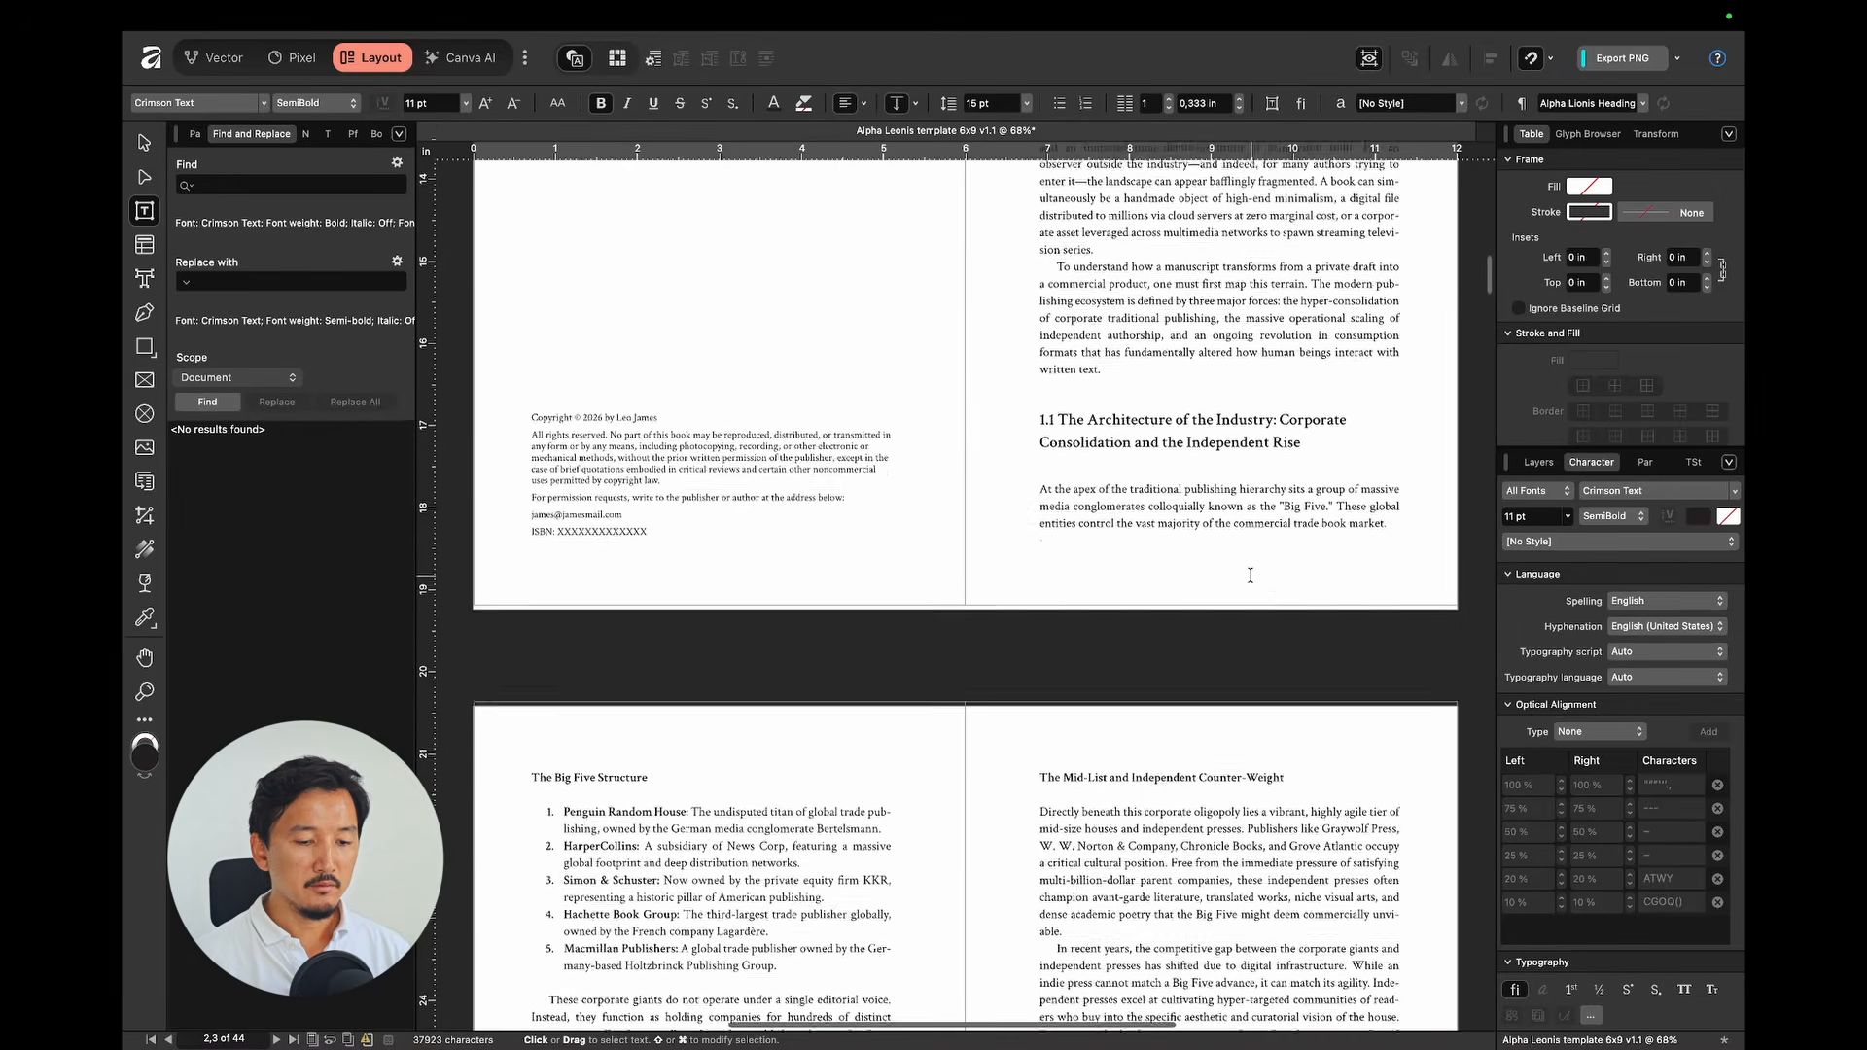
{"action": "scroll", "coordinate": [1252, 574], "scroll_direction": "down", "scroll_amount": 3}
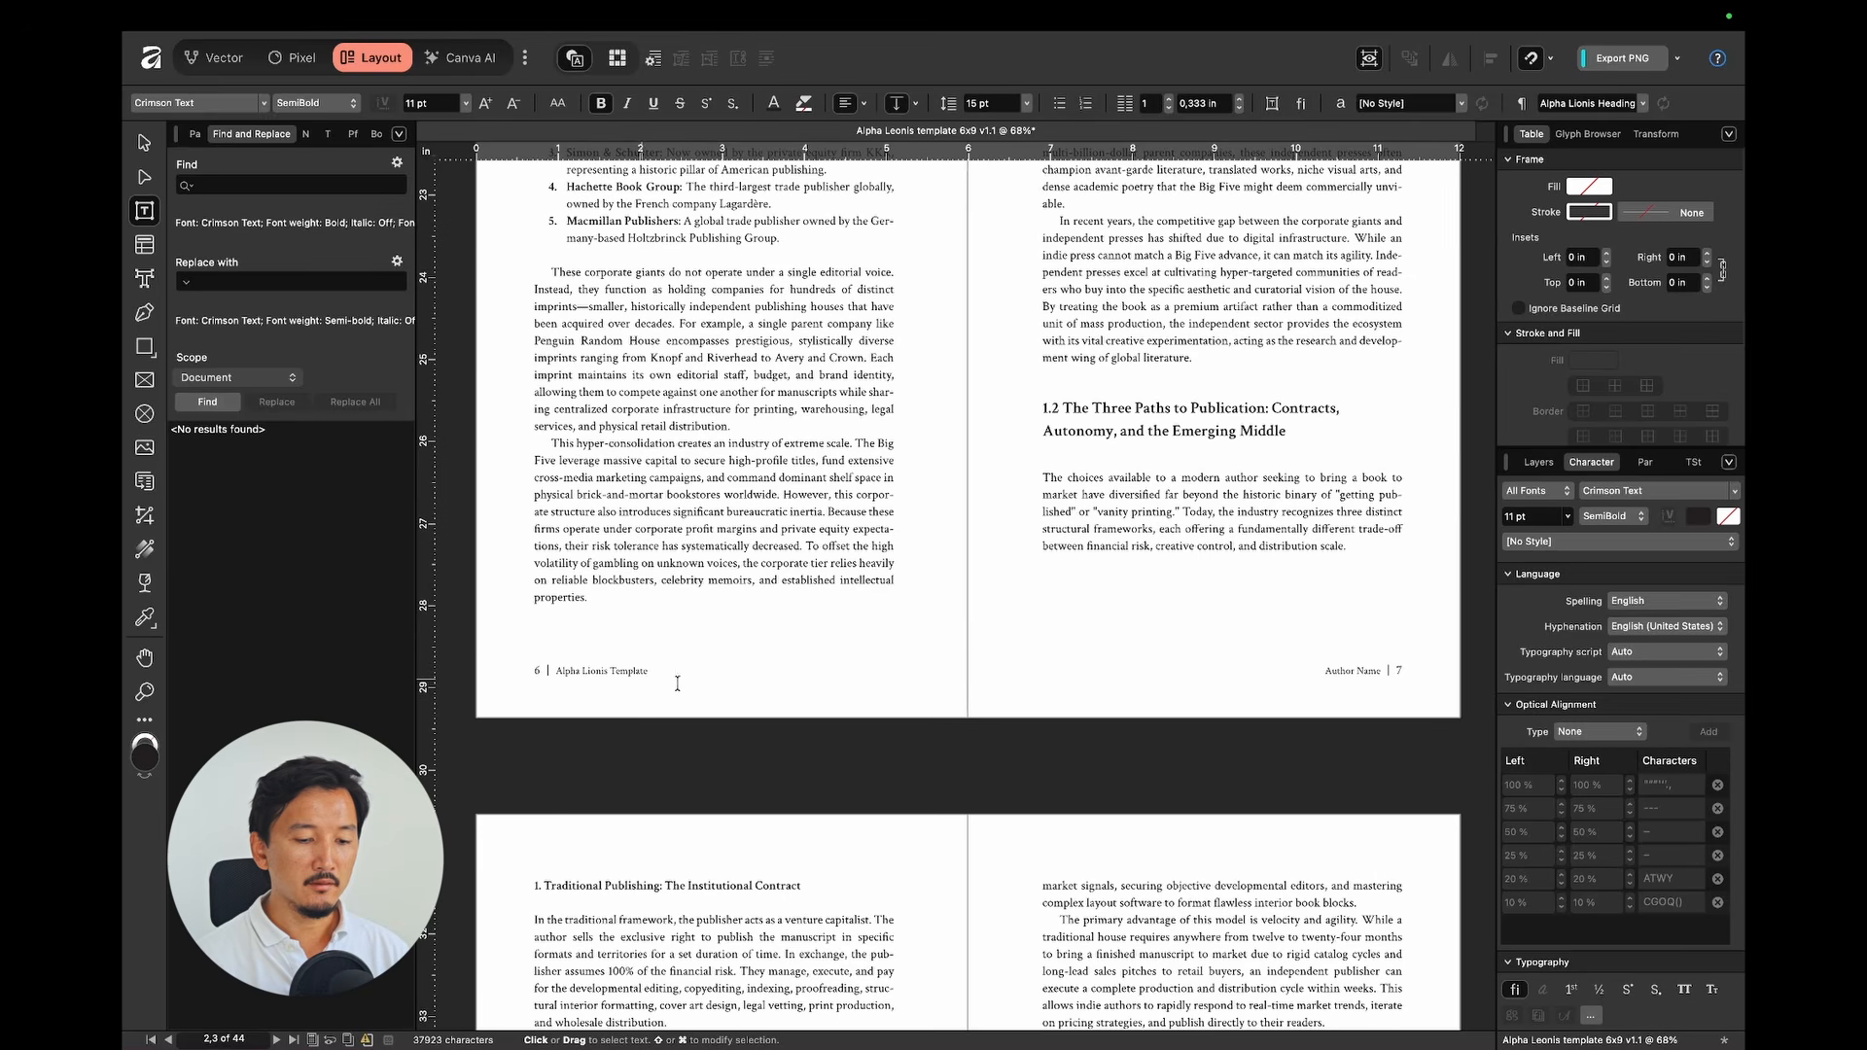
{"action": "scroll", "coordinate": [1343, 666], "scroll_direction": "up", "scroll_amount": 20}
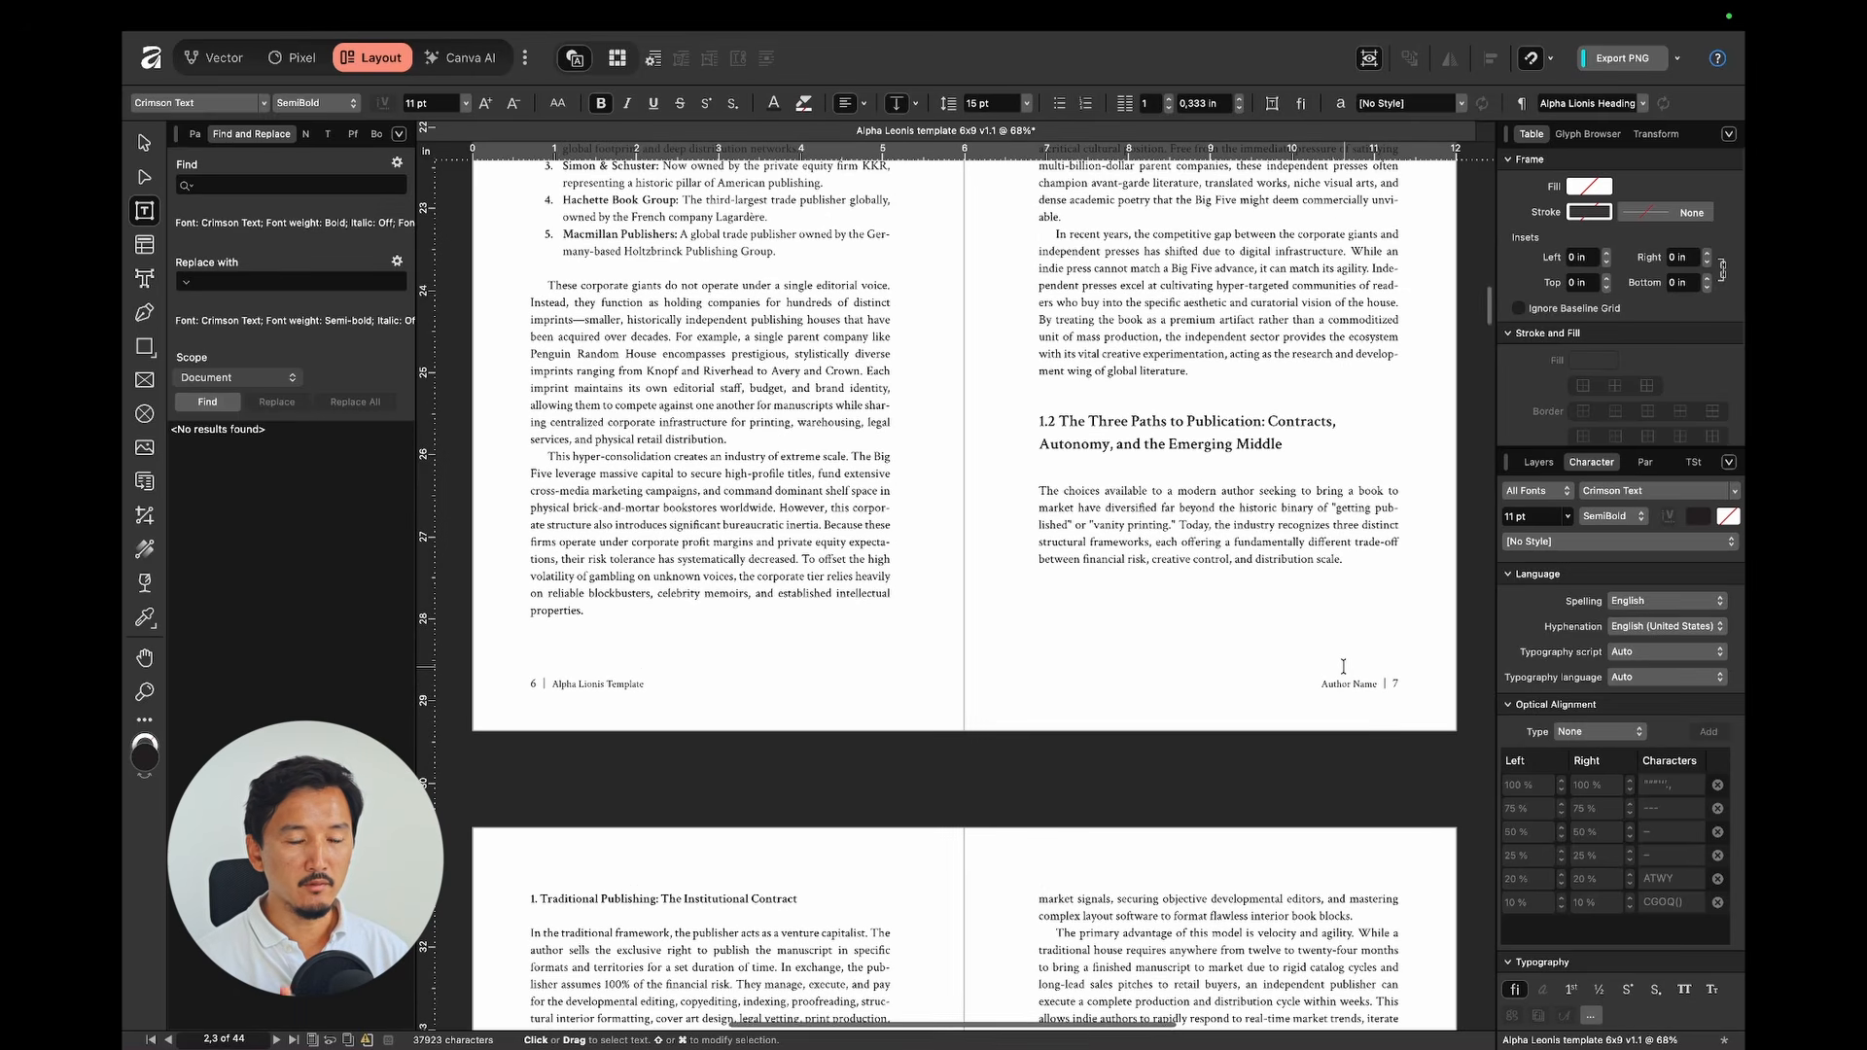
{"action": "scroll", "coordinate": [1343, 666], "scroll_direction": "up", "scroll_amount": 10}
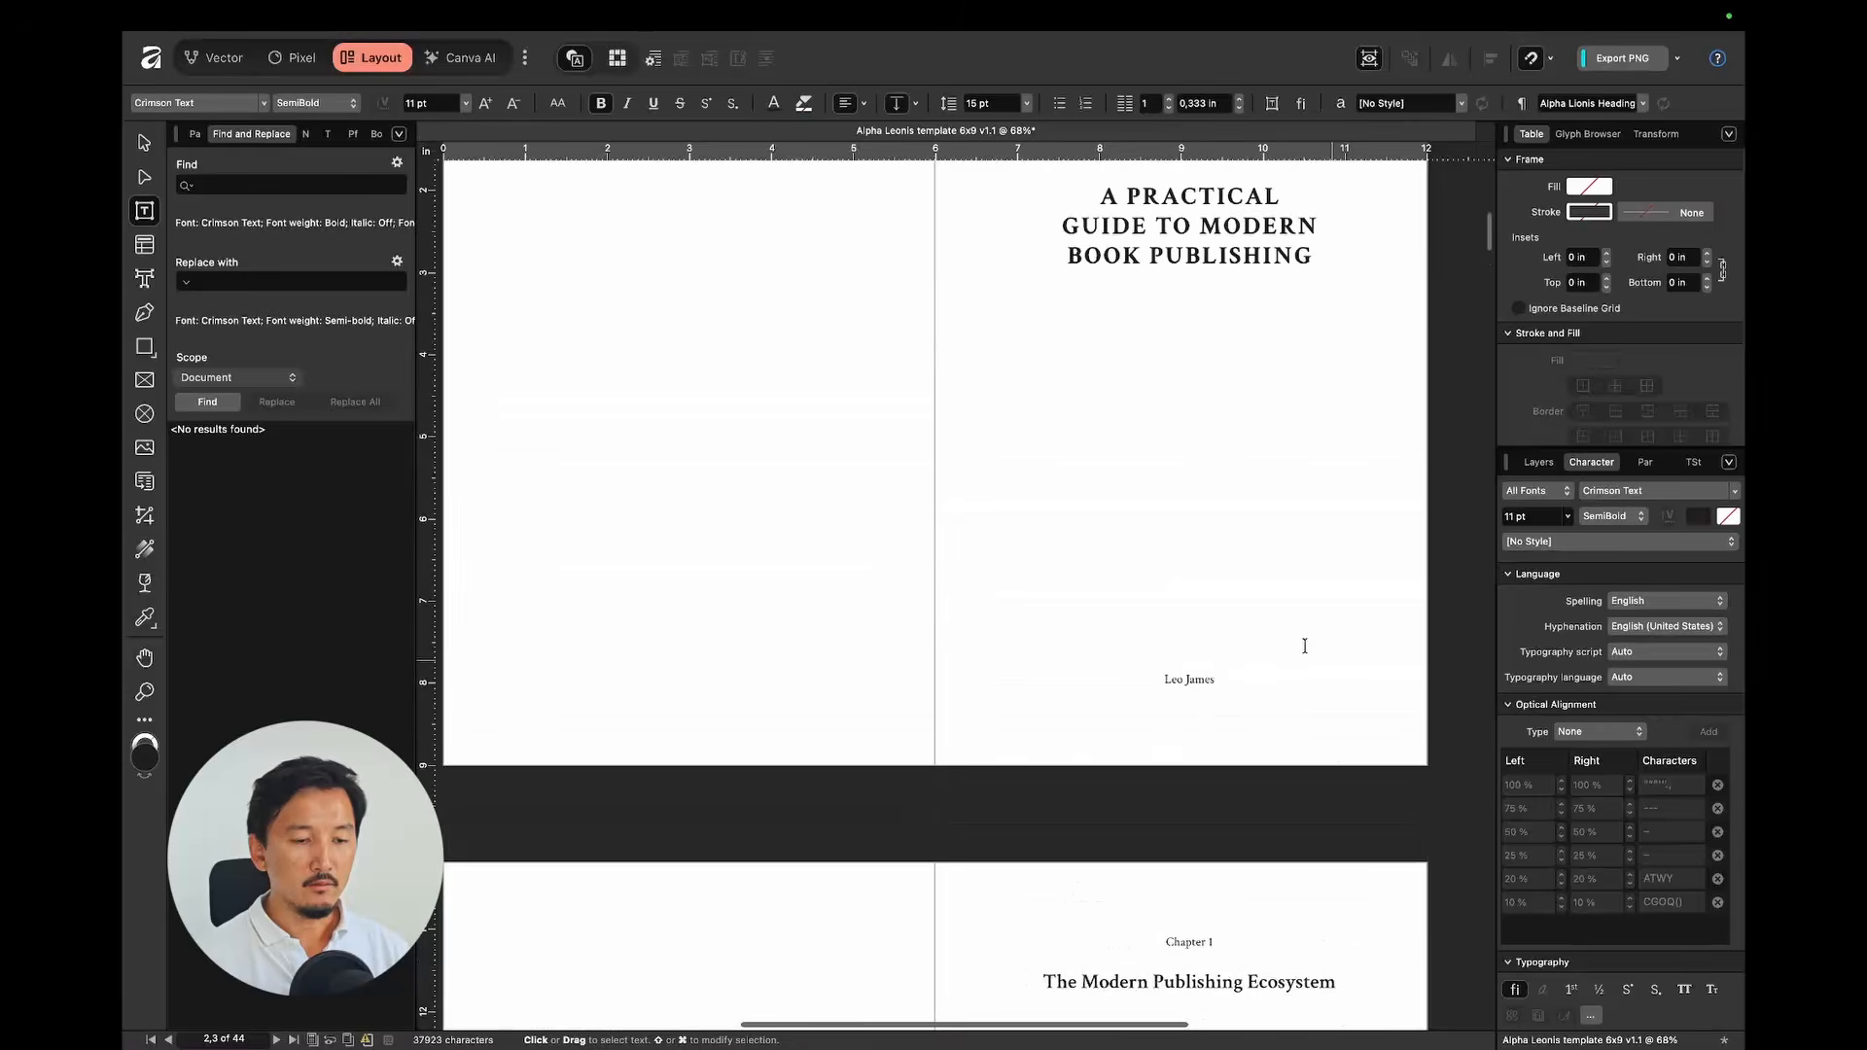
{"action": "left_click_drag", "start_coordinate": [1091, 352], "coordinate": [1280, 382]}
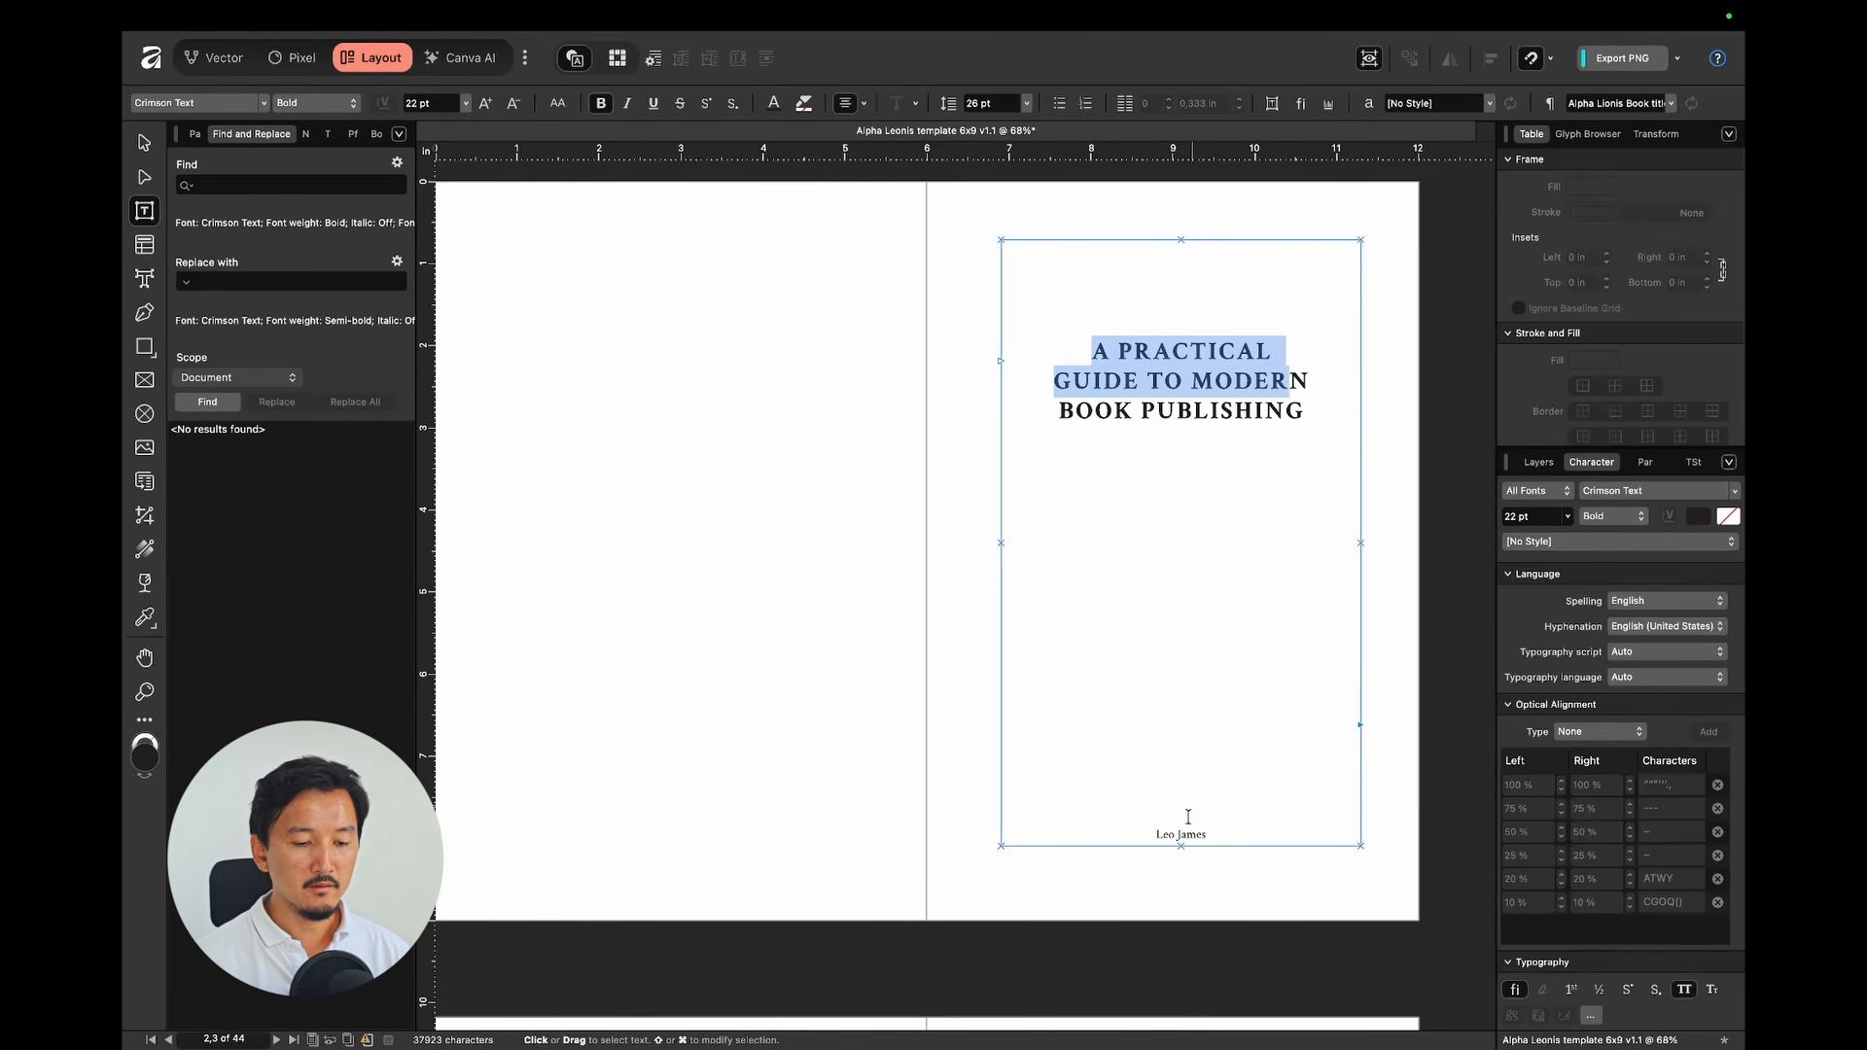
{"action": "left_click_drag", "start_coordinate": [1154, 834], "coordinate": [1205, 834]}
{"action": "key", "text": "Escape"}
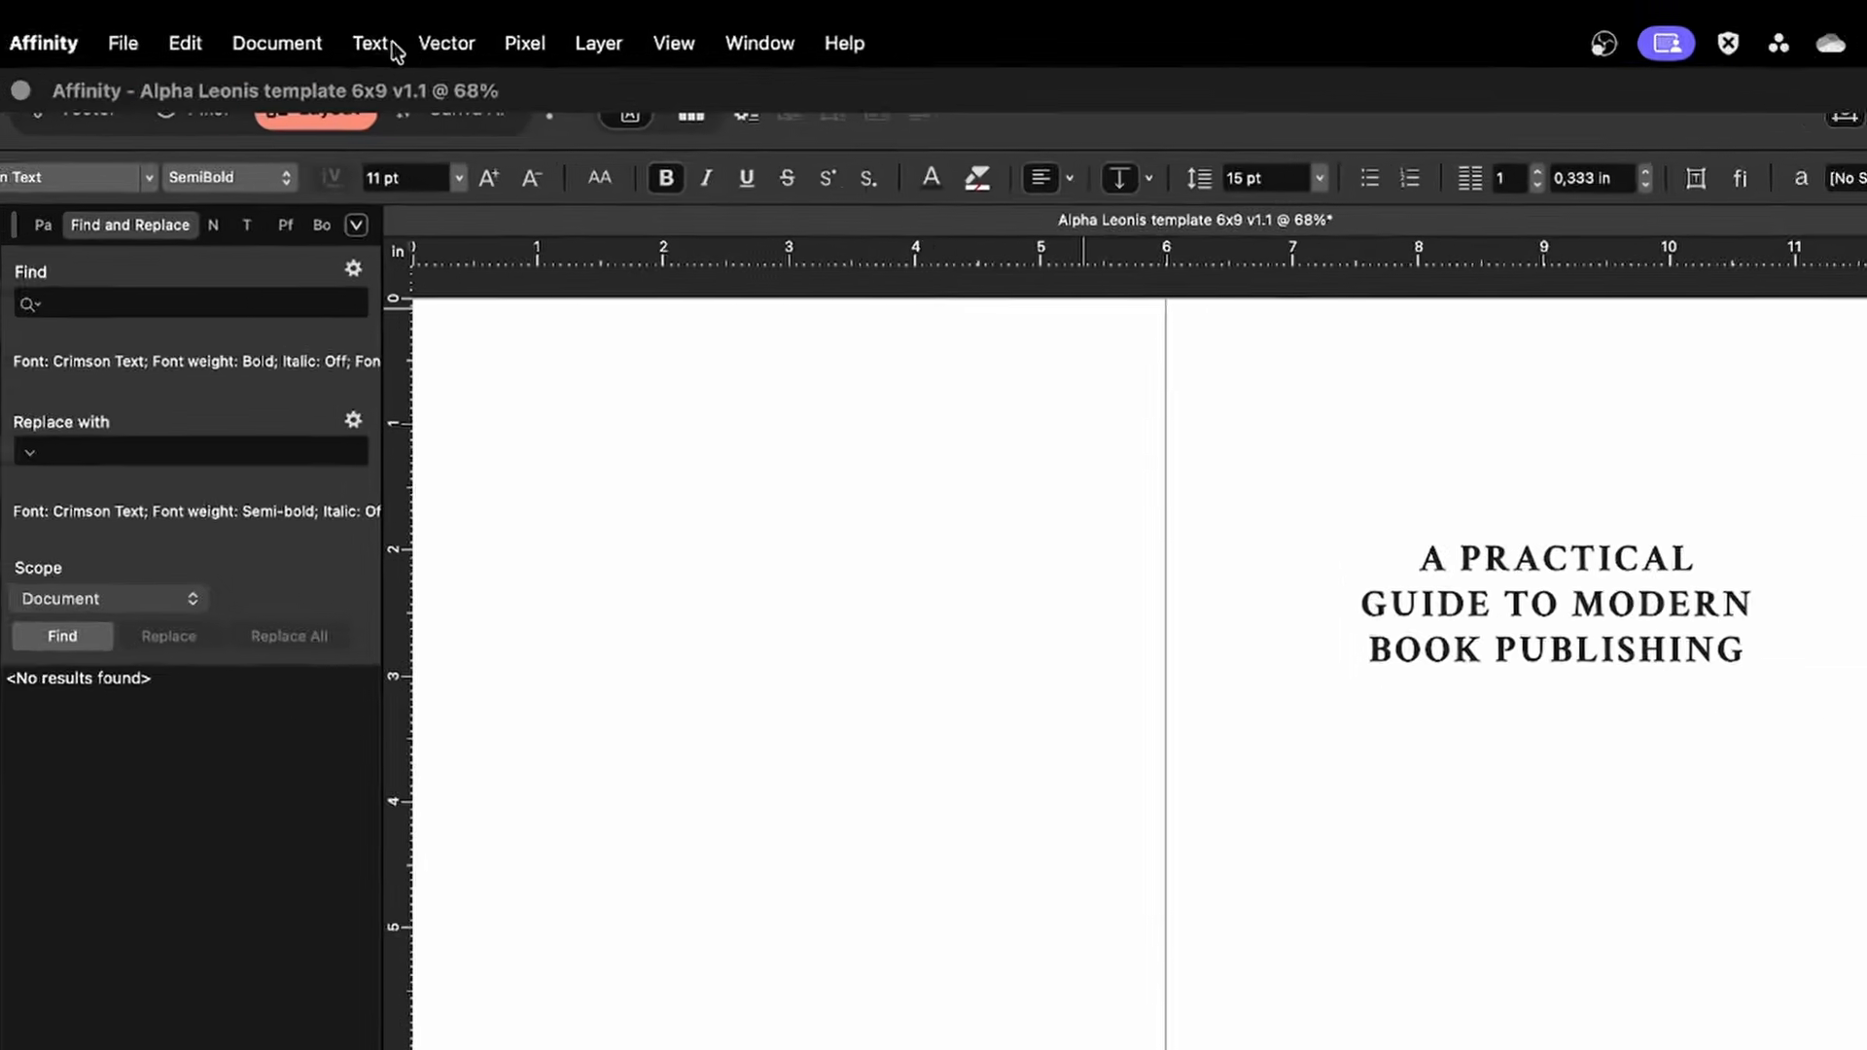
{"action": "left_click", "coordinate": [413, 17]}
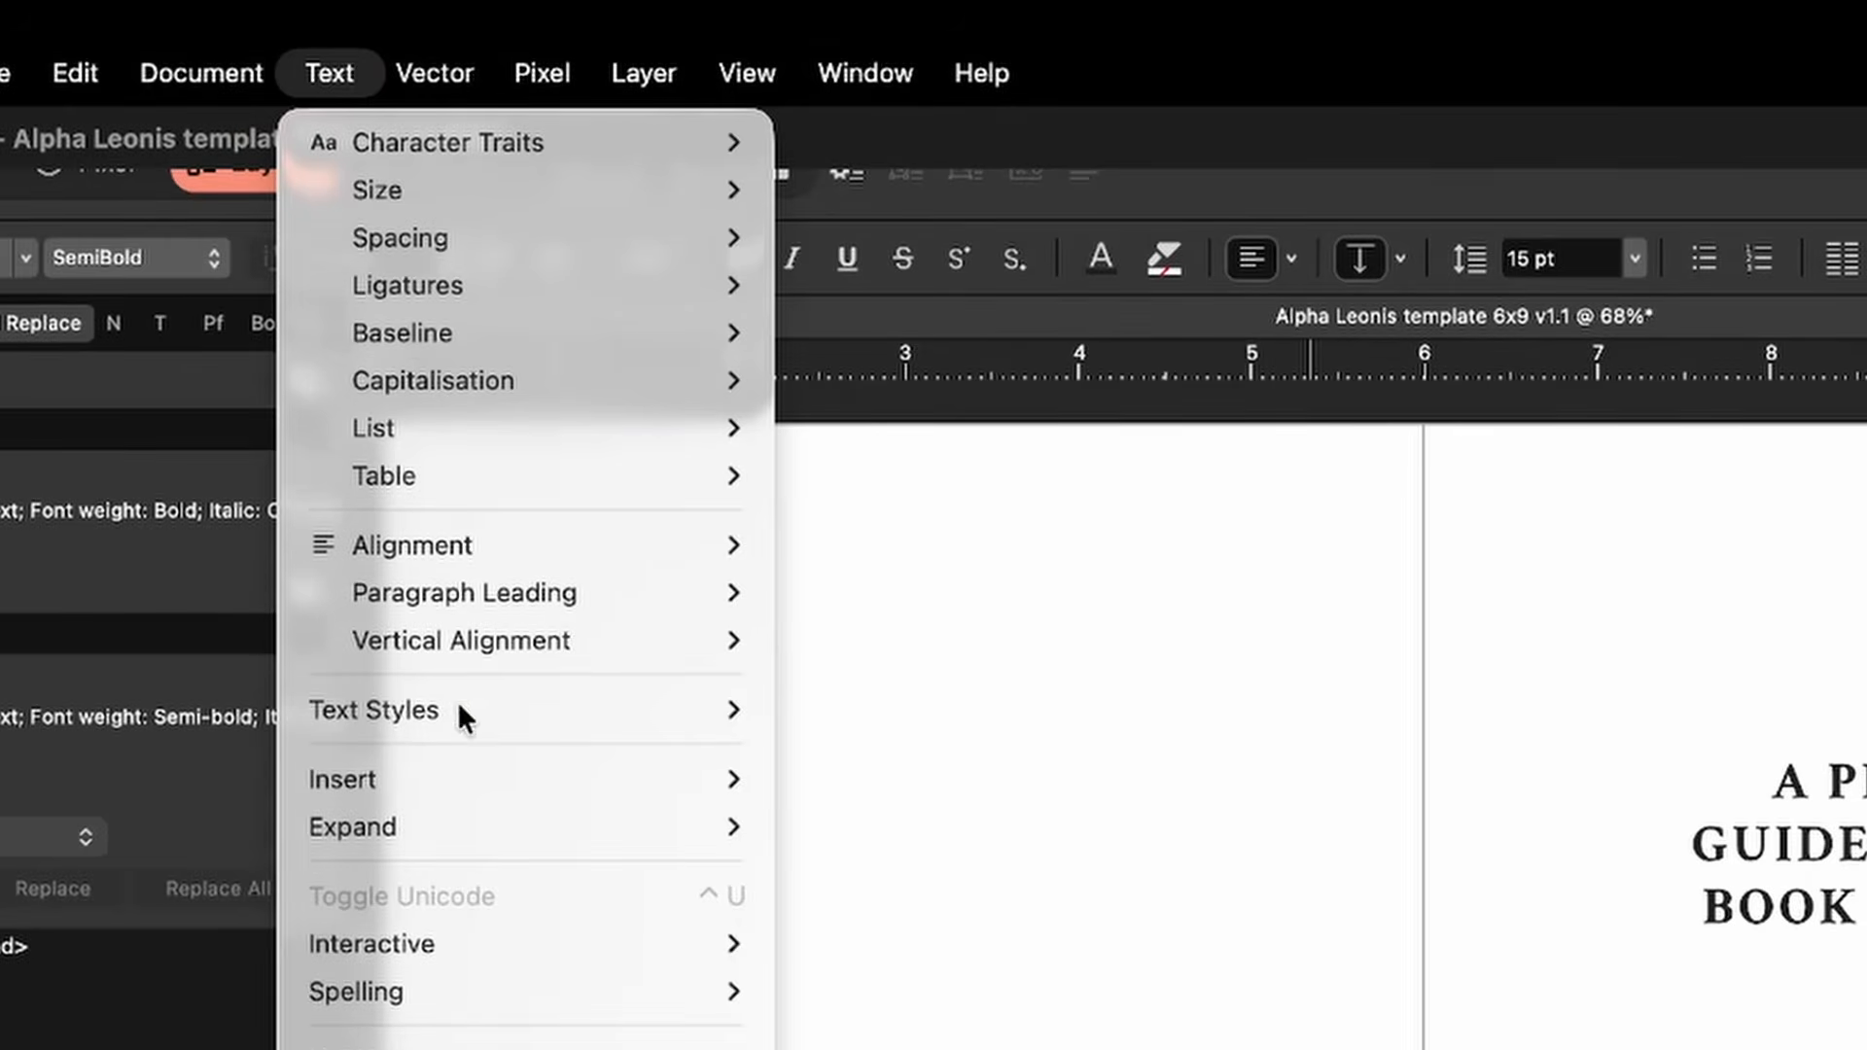
Step: In the document Fields panel, replace the placeholder Author Name with the author's full name
{"action": "mouse_move", "coordinate": [487, 790]}
{"action": "mouse_move", "coordinate": [867, 832]}
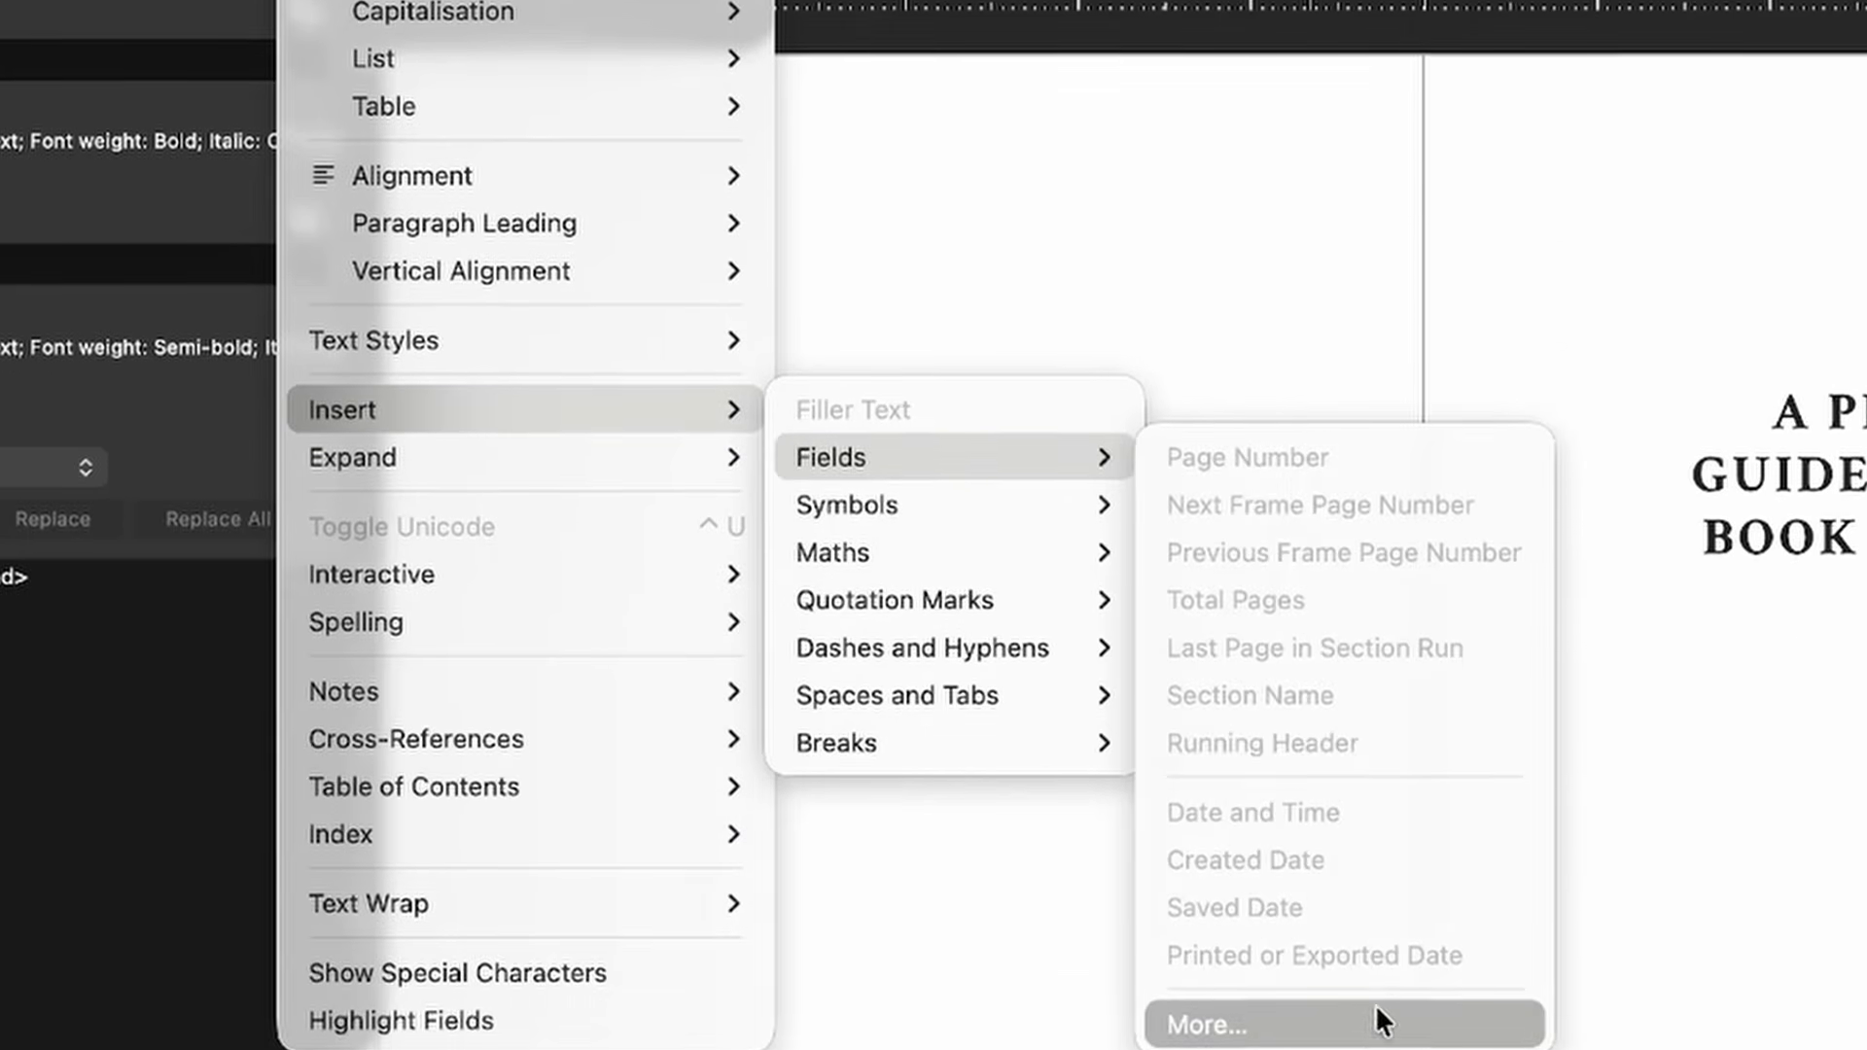
{"action": "left_click", "coordinate": [1356, 1049]}
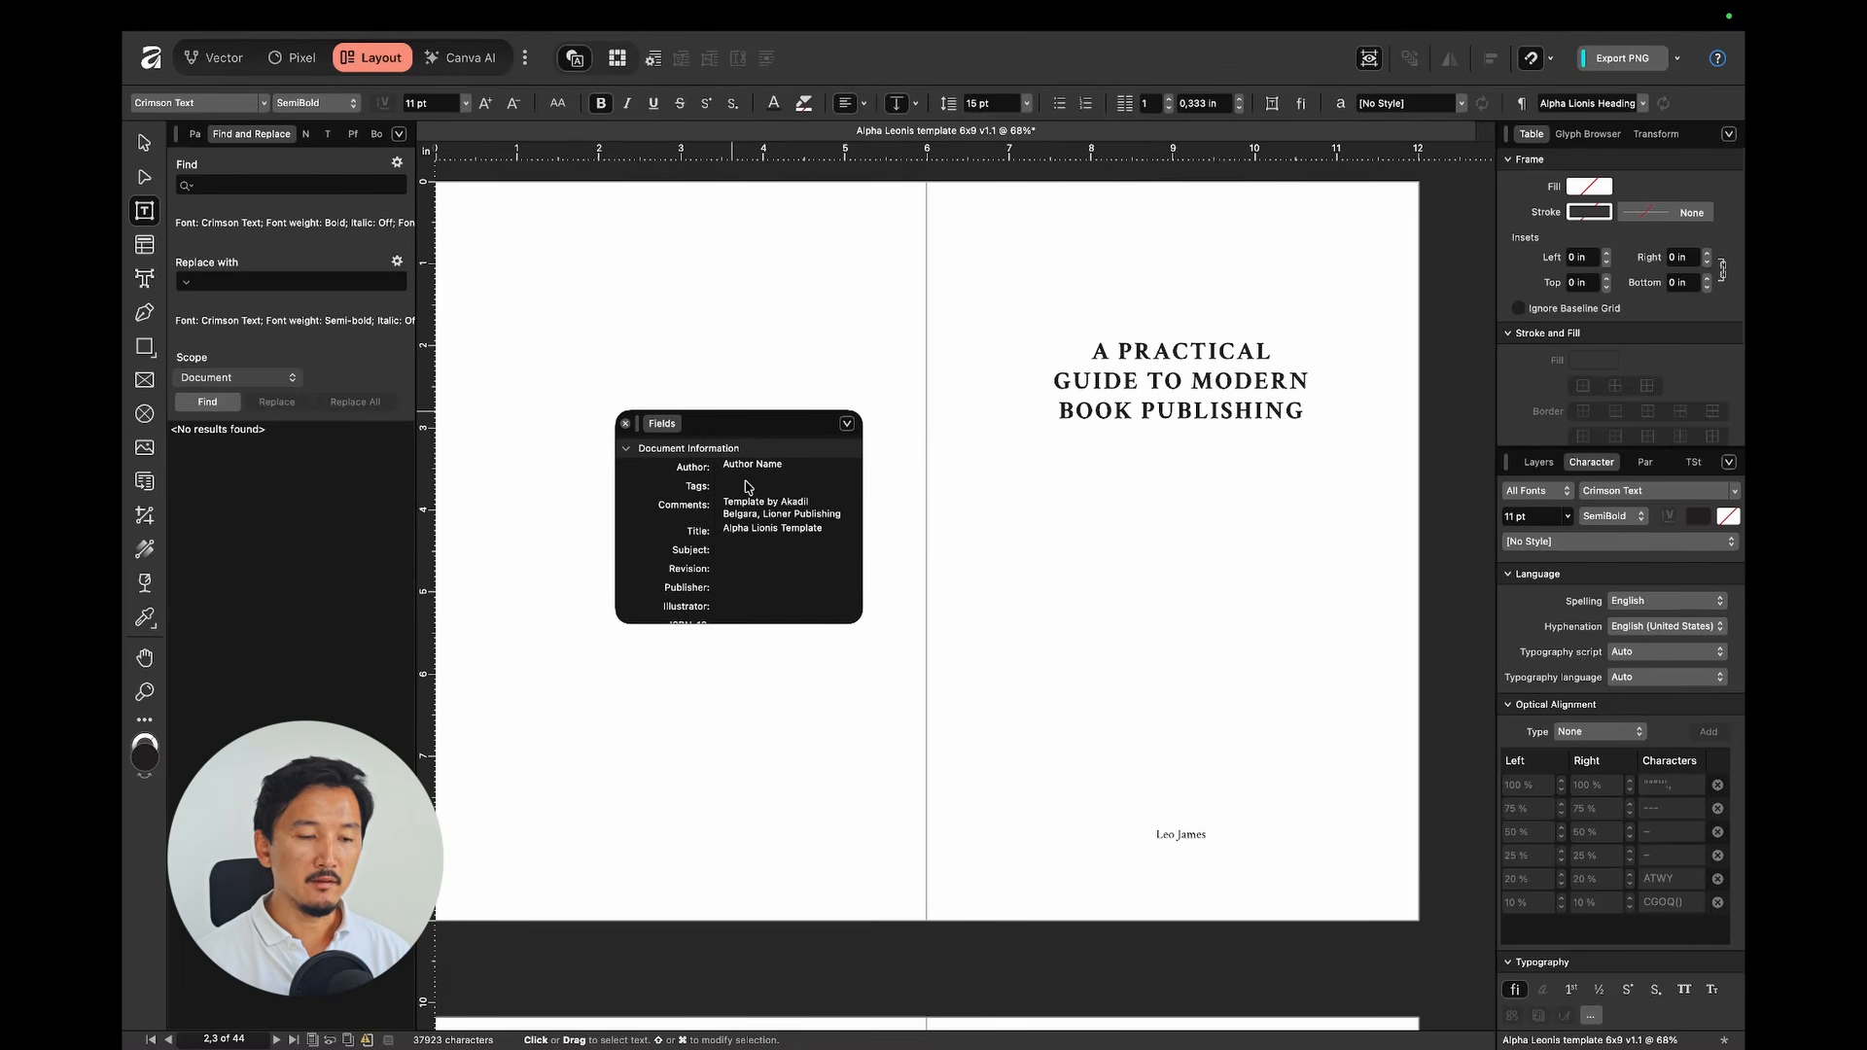
{"action": "left_click", "coordinate": [804, 467]}
{"action": "key", "text": "super+a"}
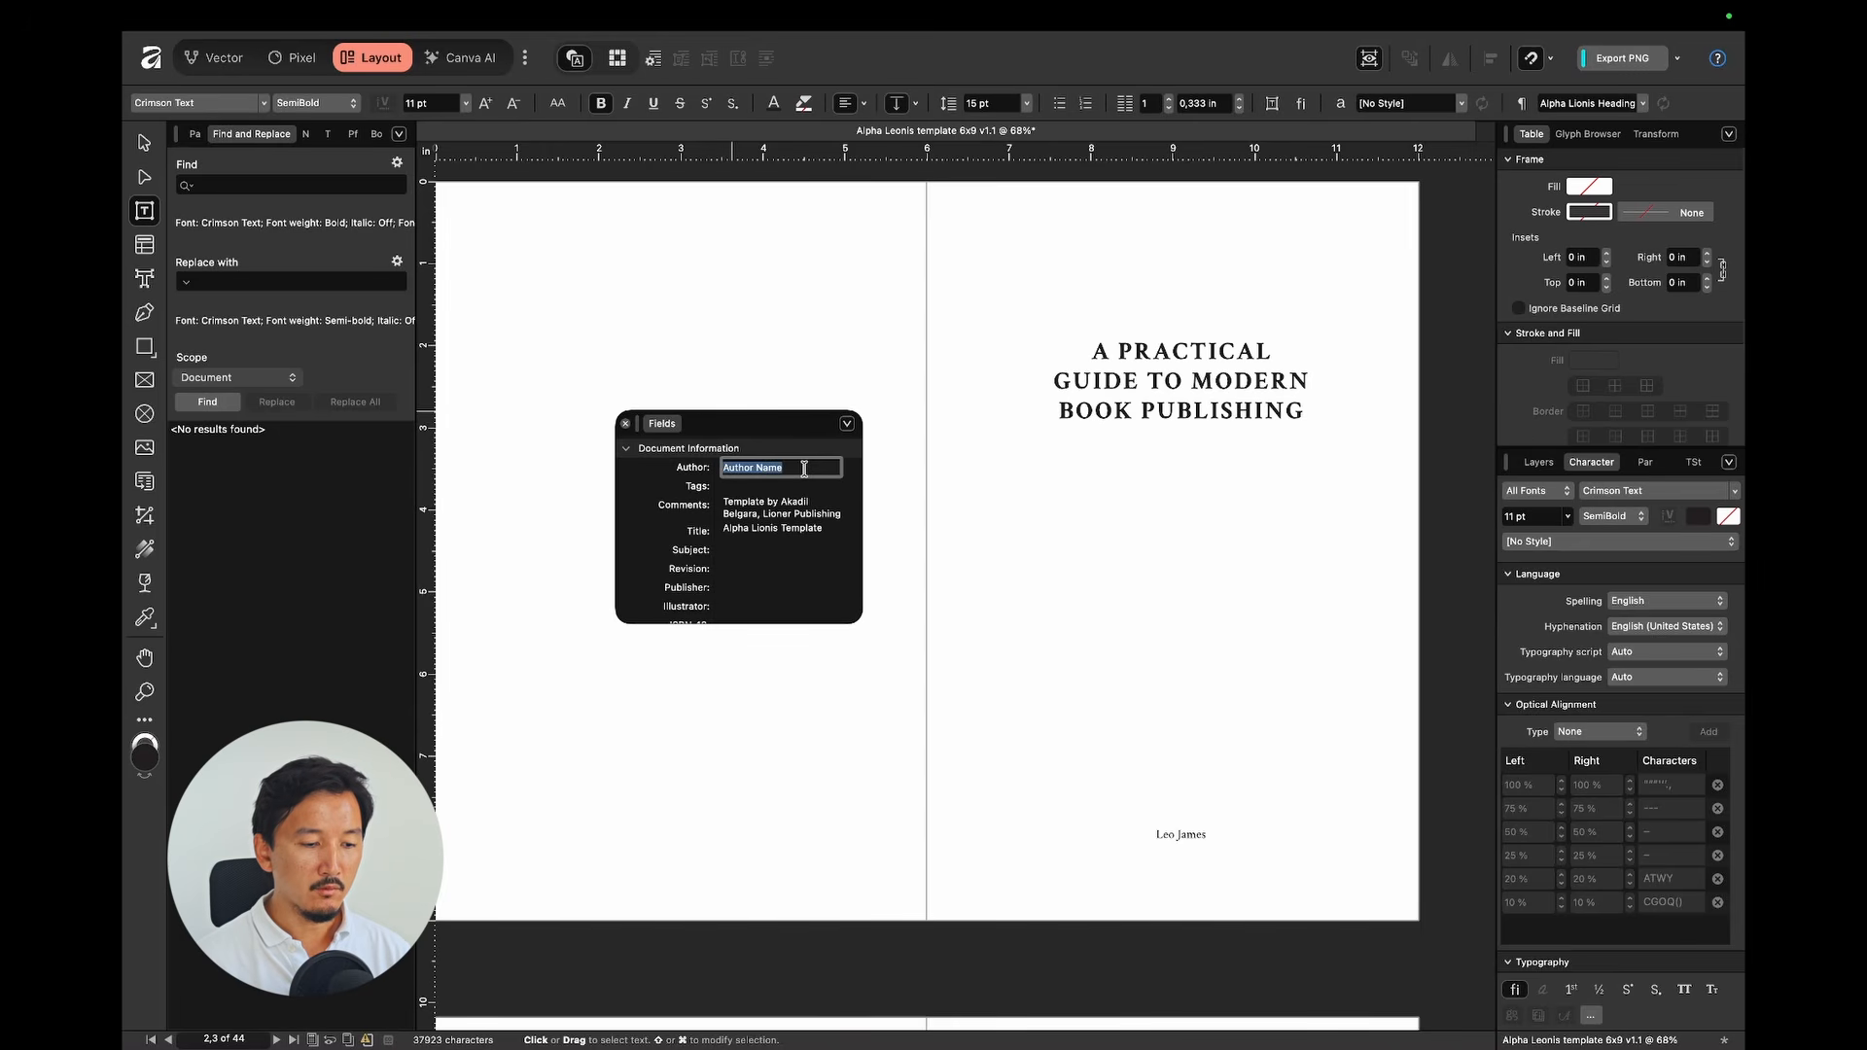
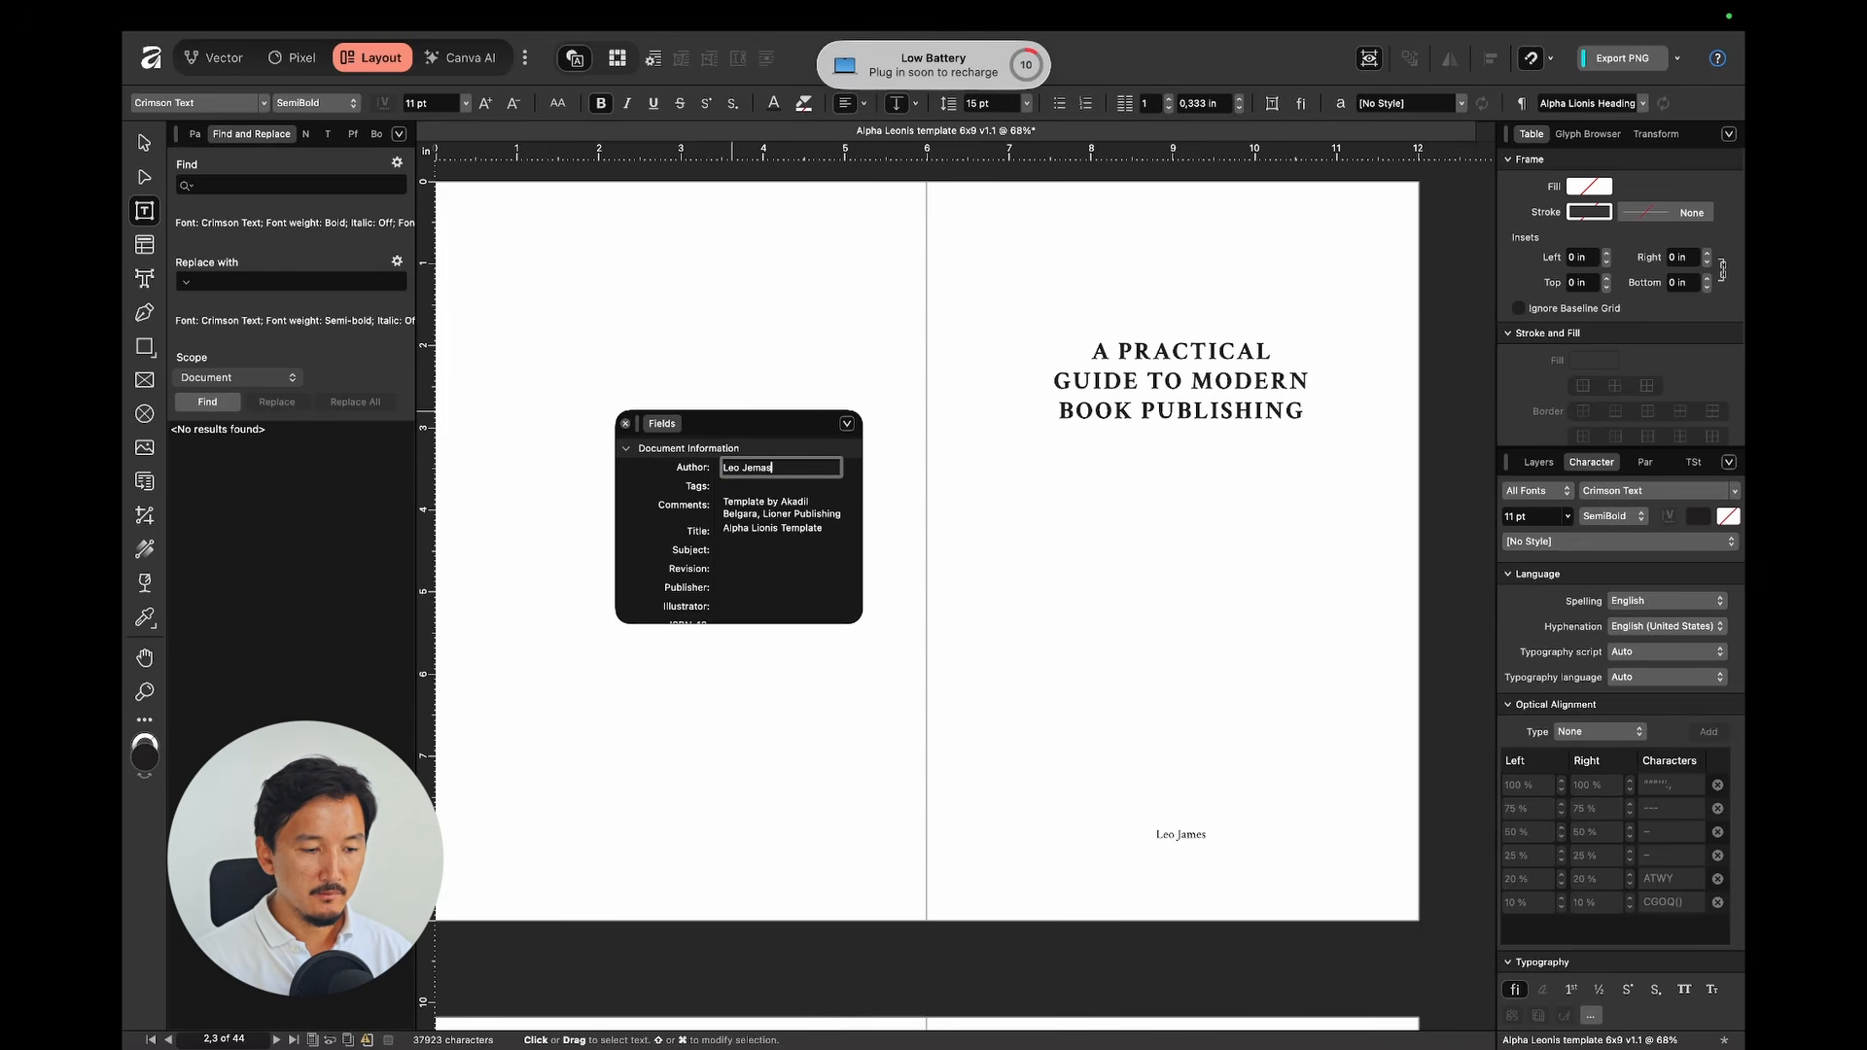
{"action": "key", "text": "Return"}
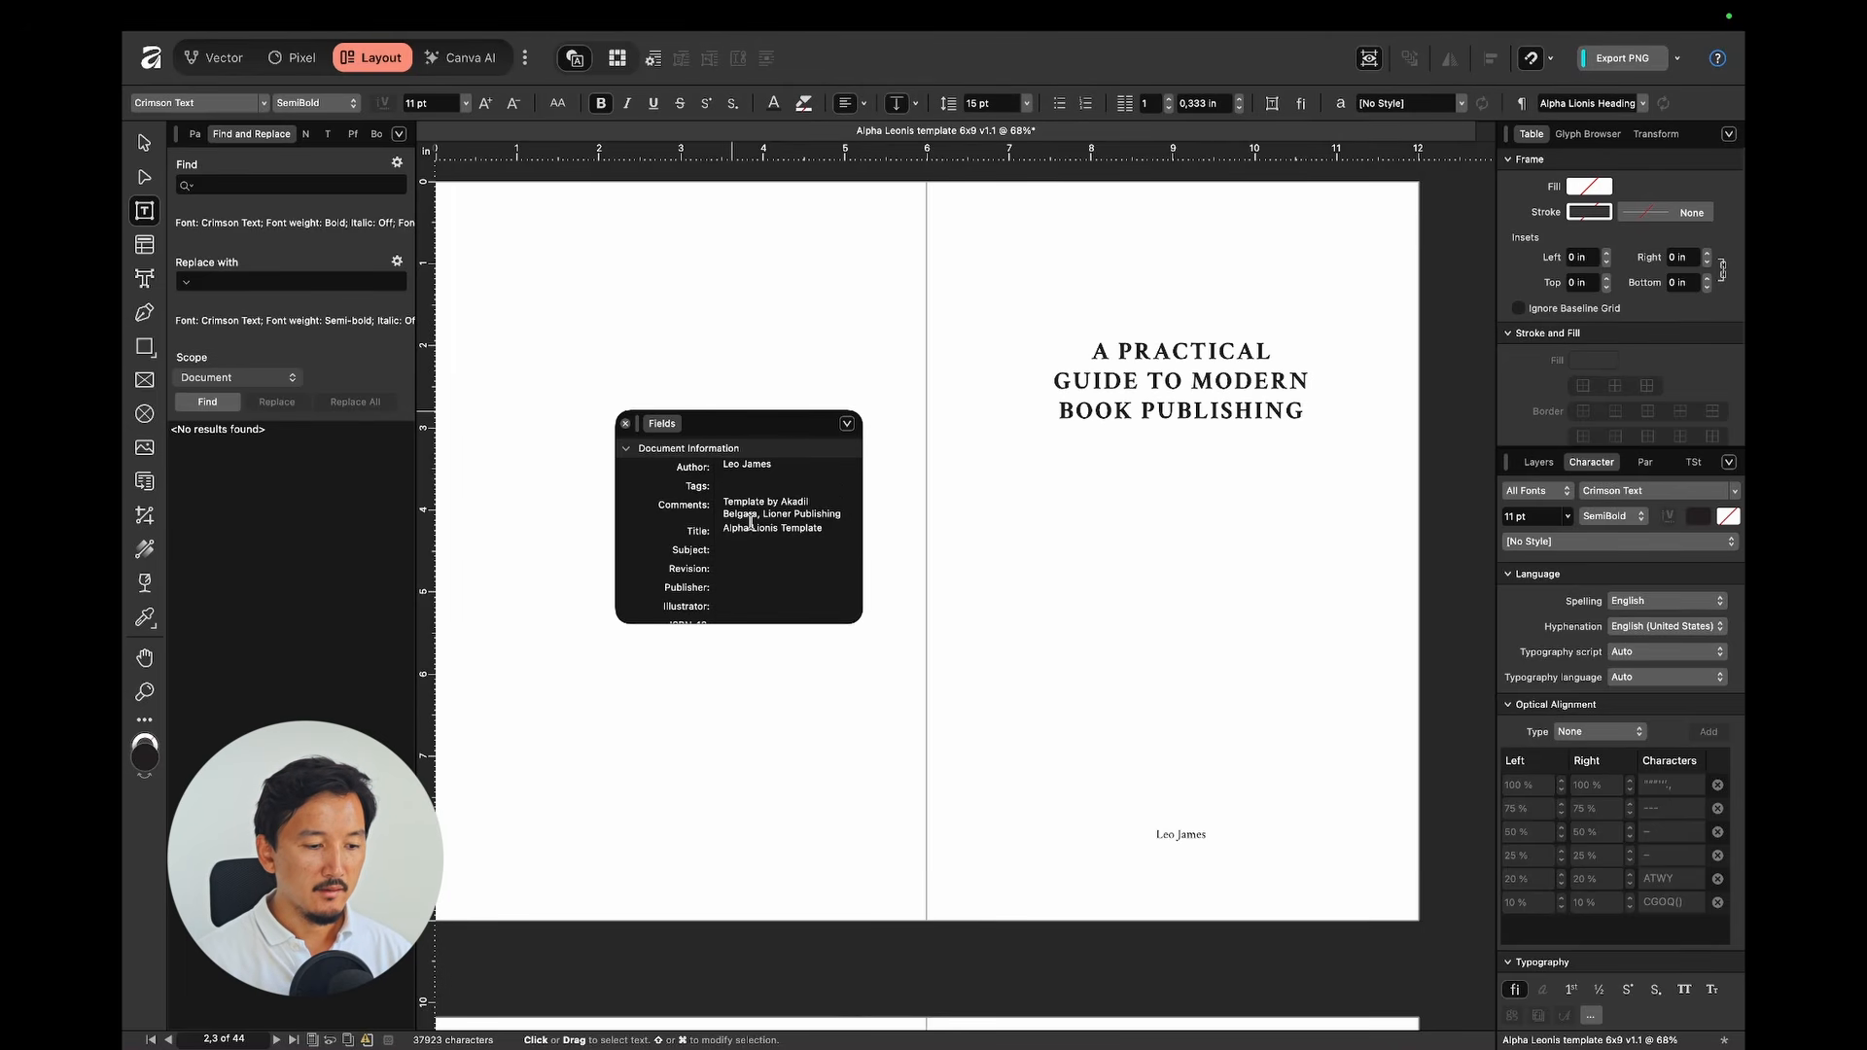
Step: Set the Title field to 'A Practical Guide to Modern Book Publishing'
{"action": "double_click", "coordinate": [781, 532]}
{"action": "type", "text": "A Practical Guide"}
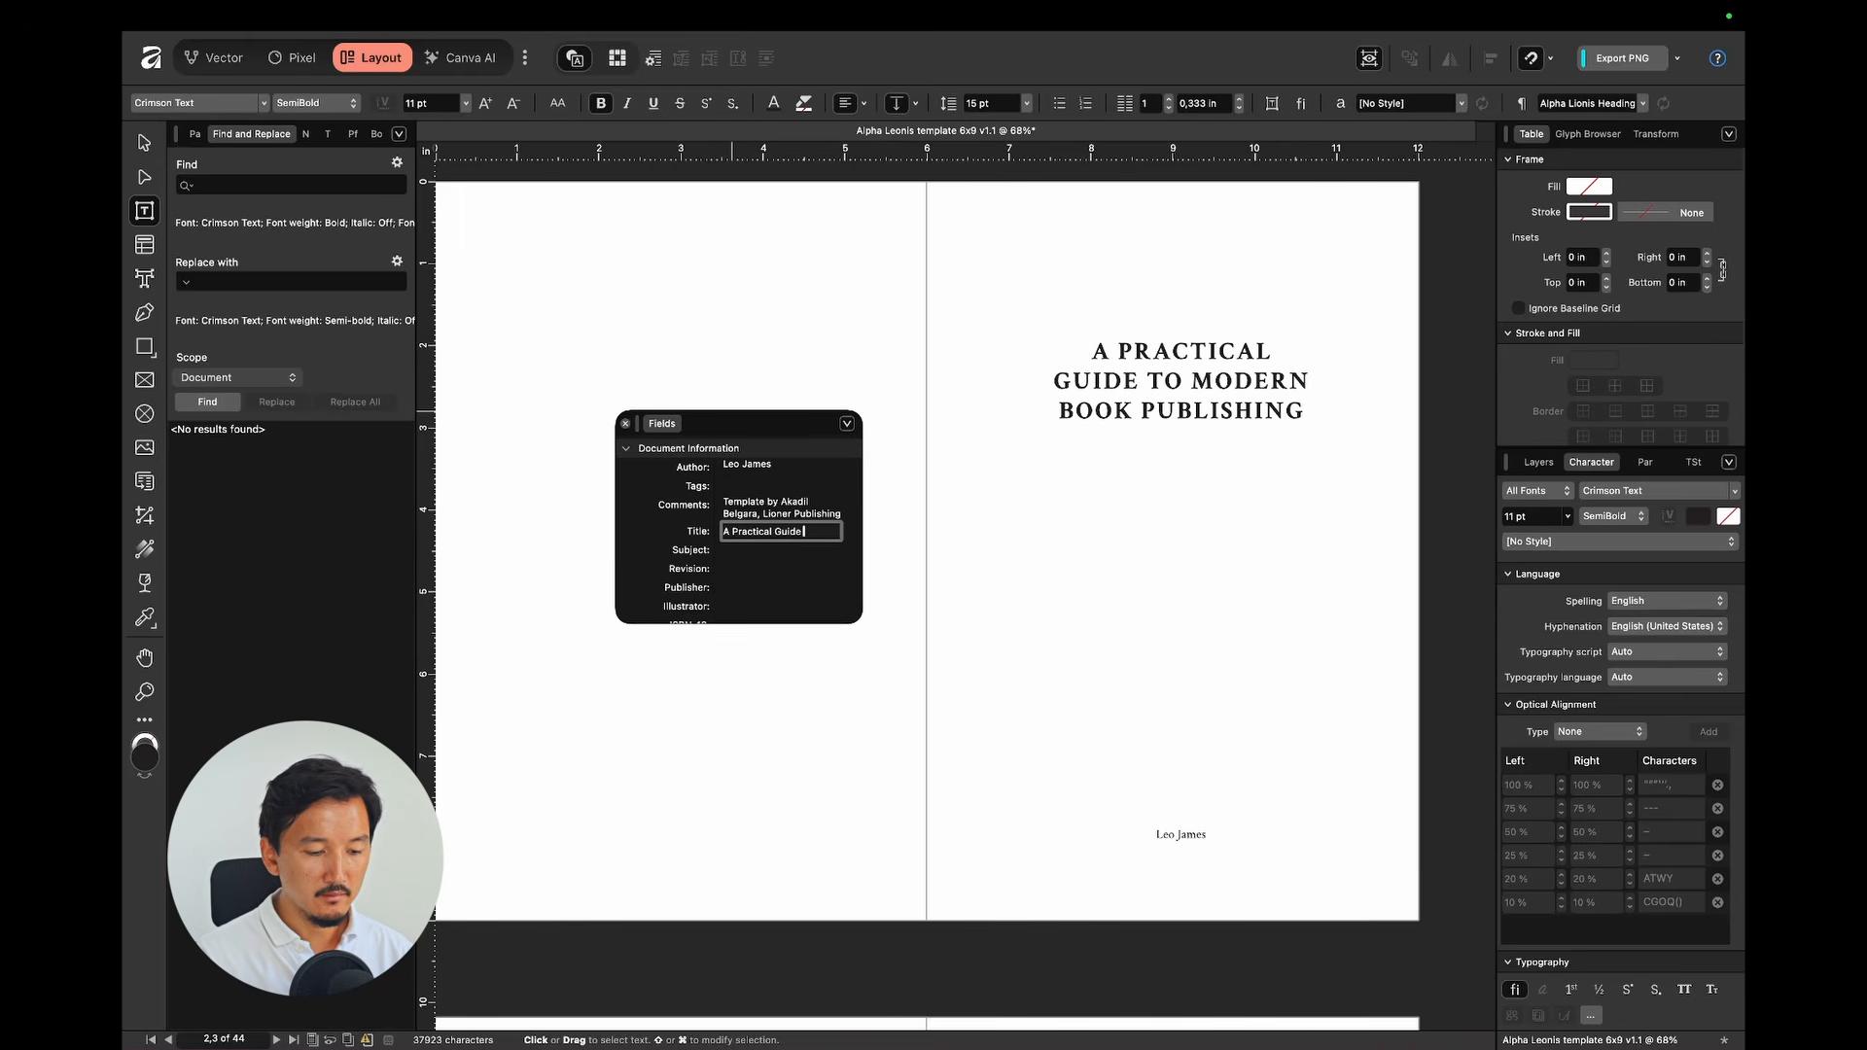
{"action": "type", "text": " to Moder"}
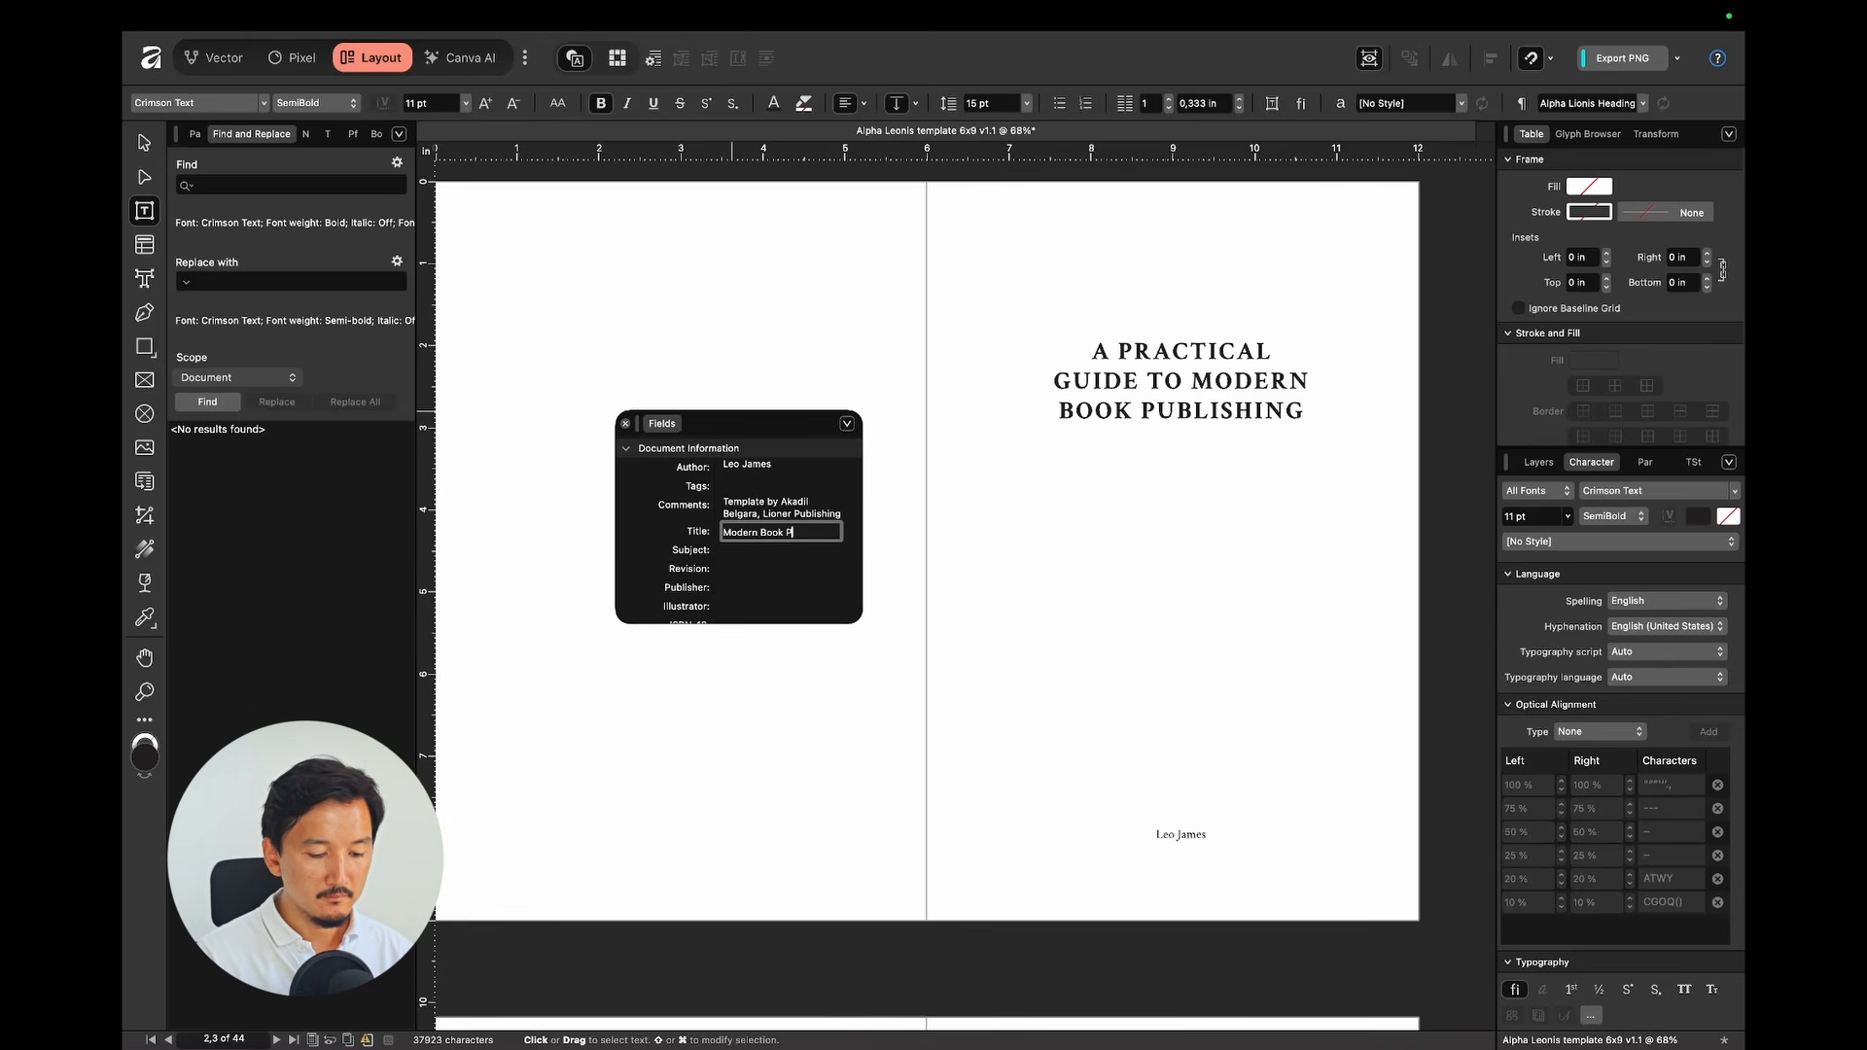
{"action": "key", "text": "Return"}
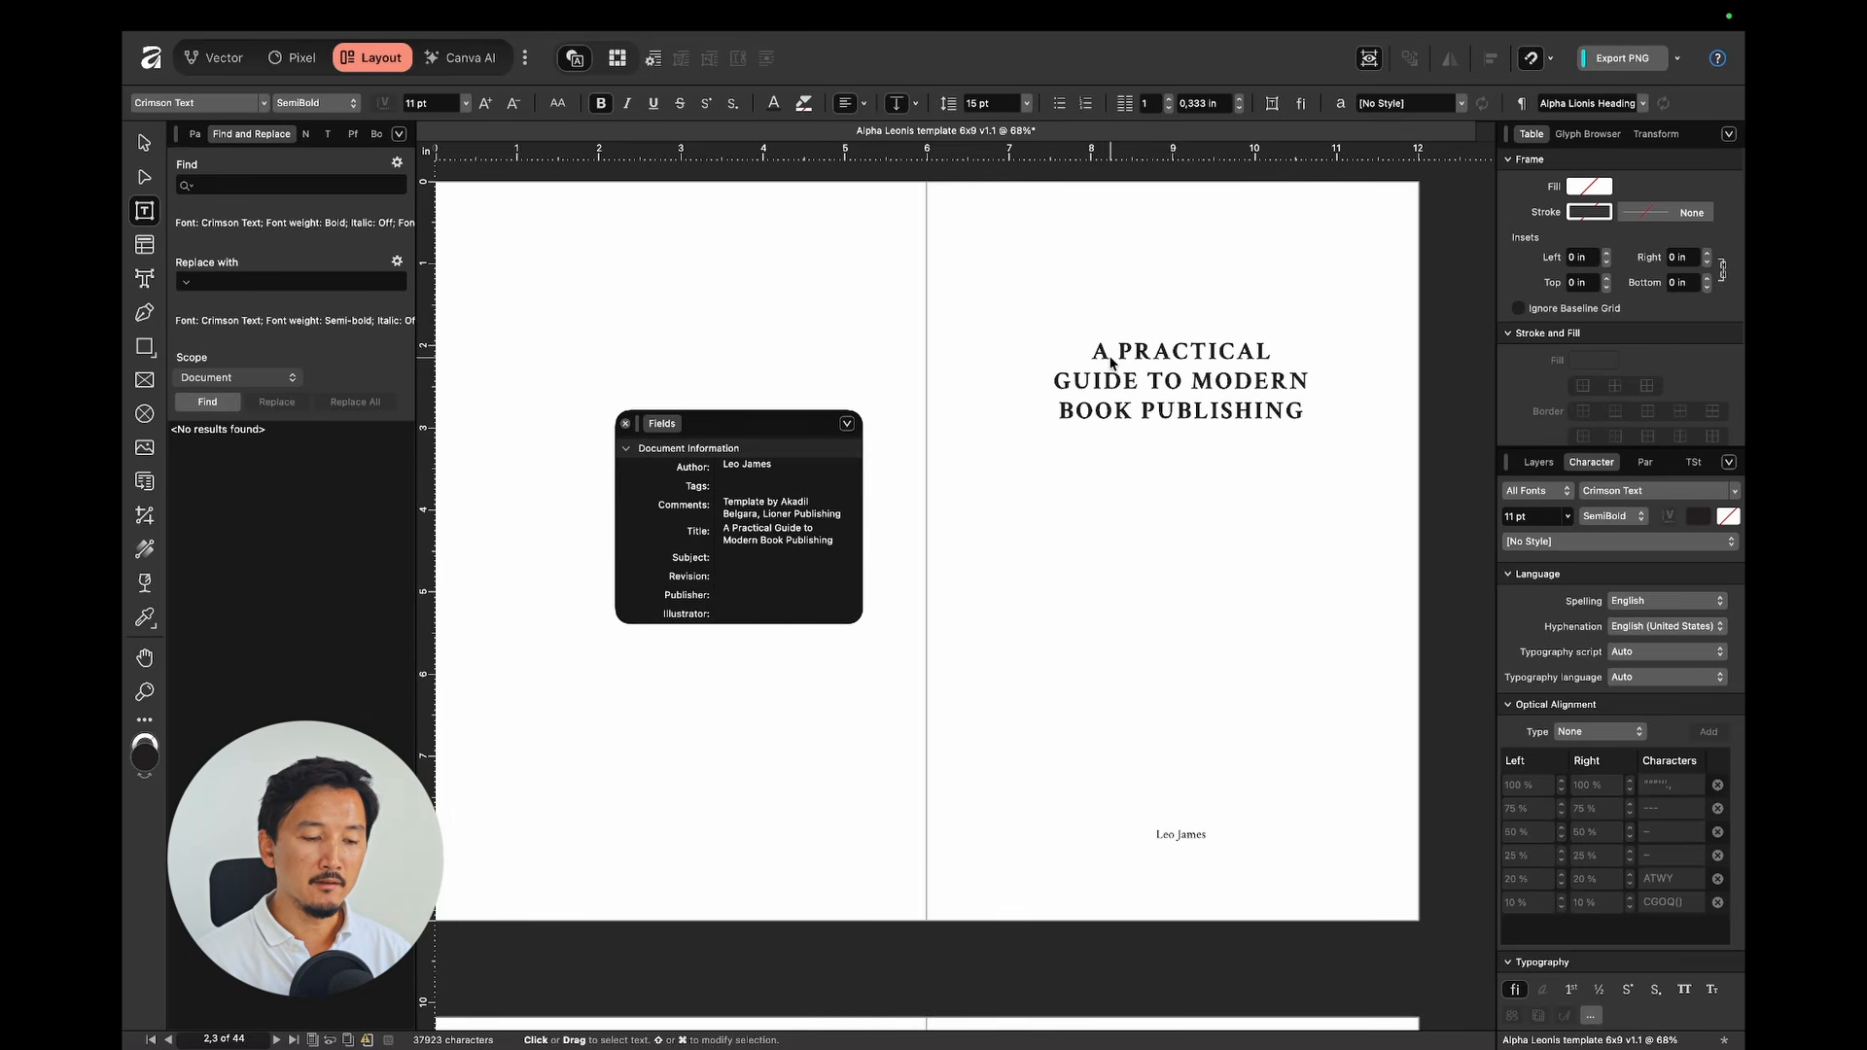
Step: Scroll through the page 6 and 7 footers to check the title and author fields
{"action": "scroll", "coordinate": [1111, 363], "scroll_direction": "down", "scroll_amount": 15}
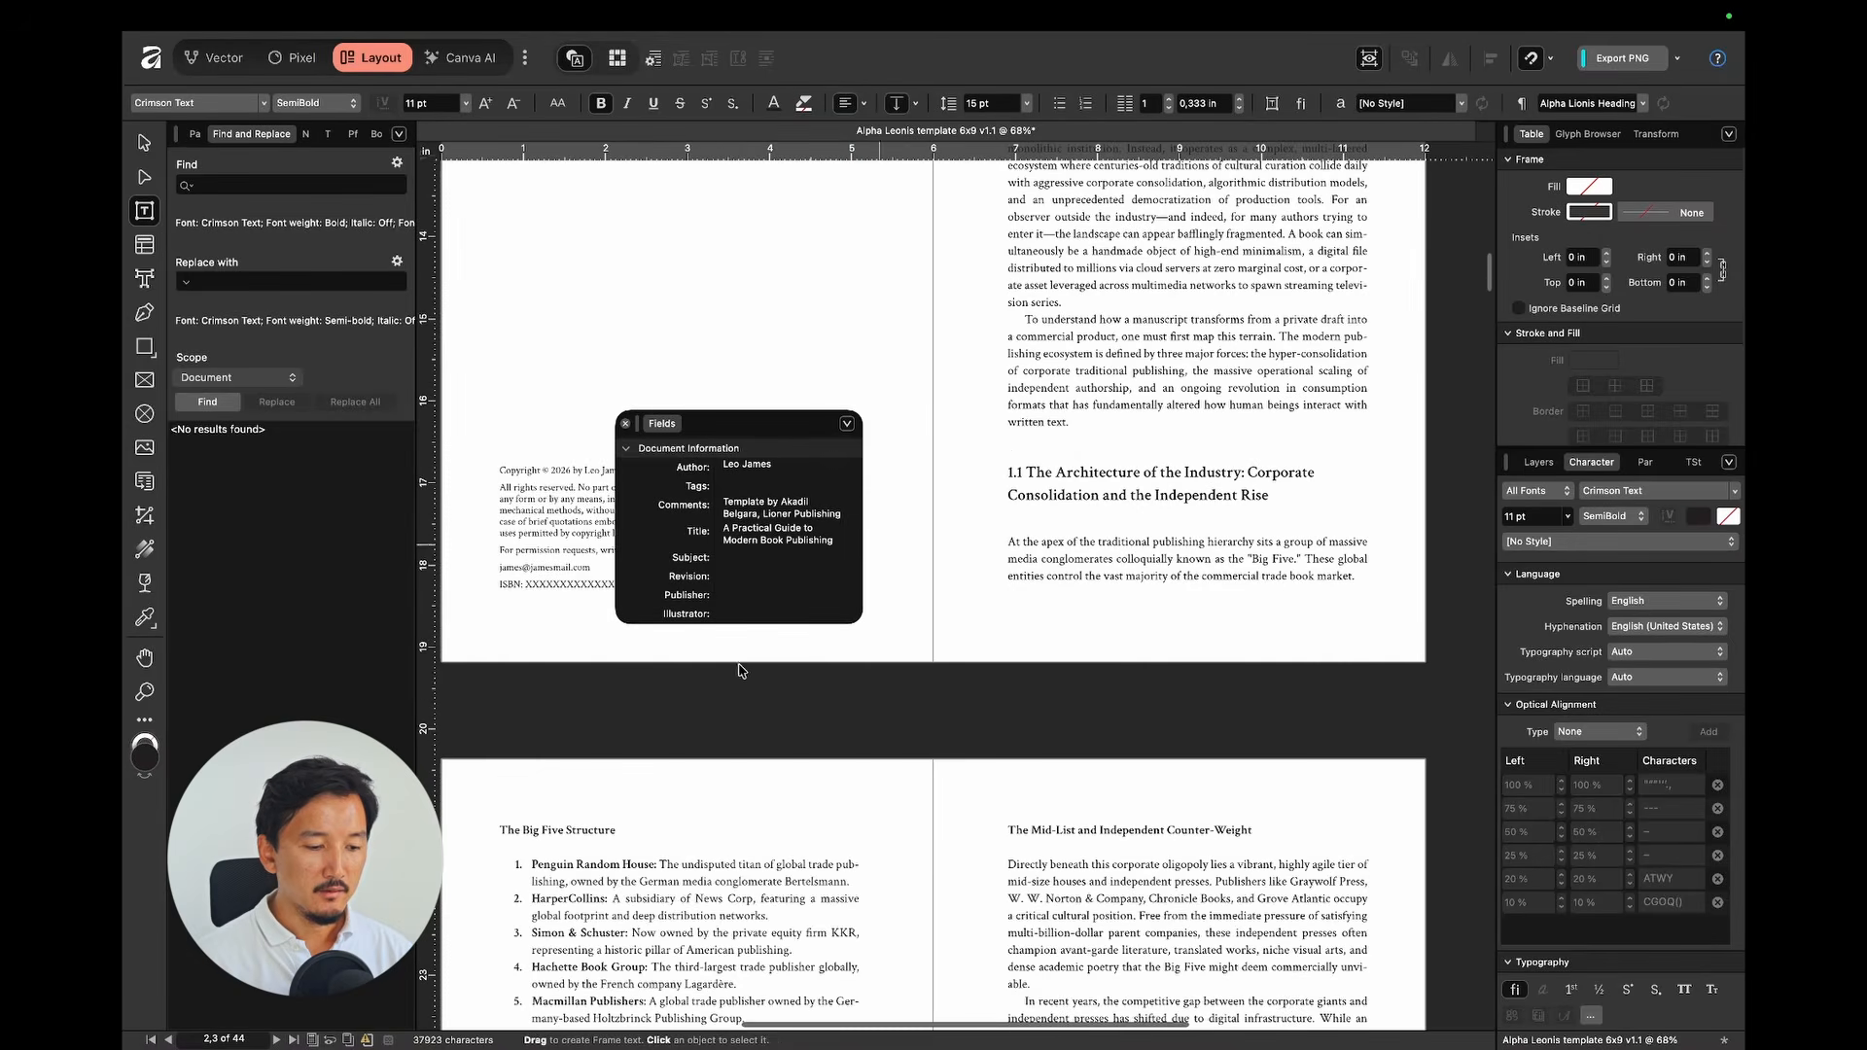
{"action": "scroll", "coordinate": [739, 872], "scroll_direction": "down", "scroll_amount": 3}
{"action": "scroll", "coordinate": [575, 859], "scroll_direction": "up", "scroll_amount": 5}
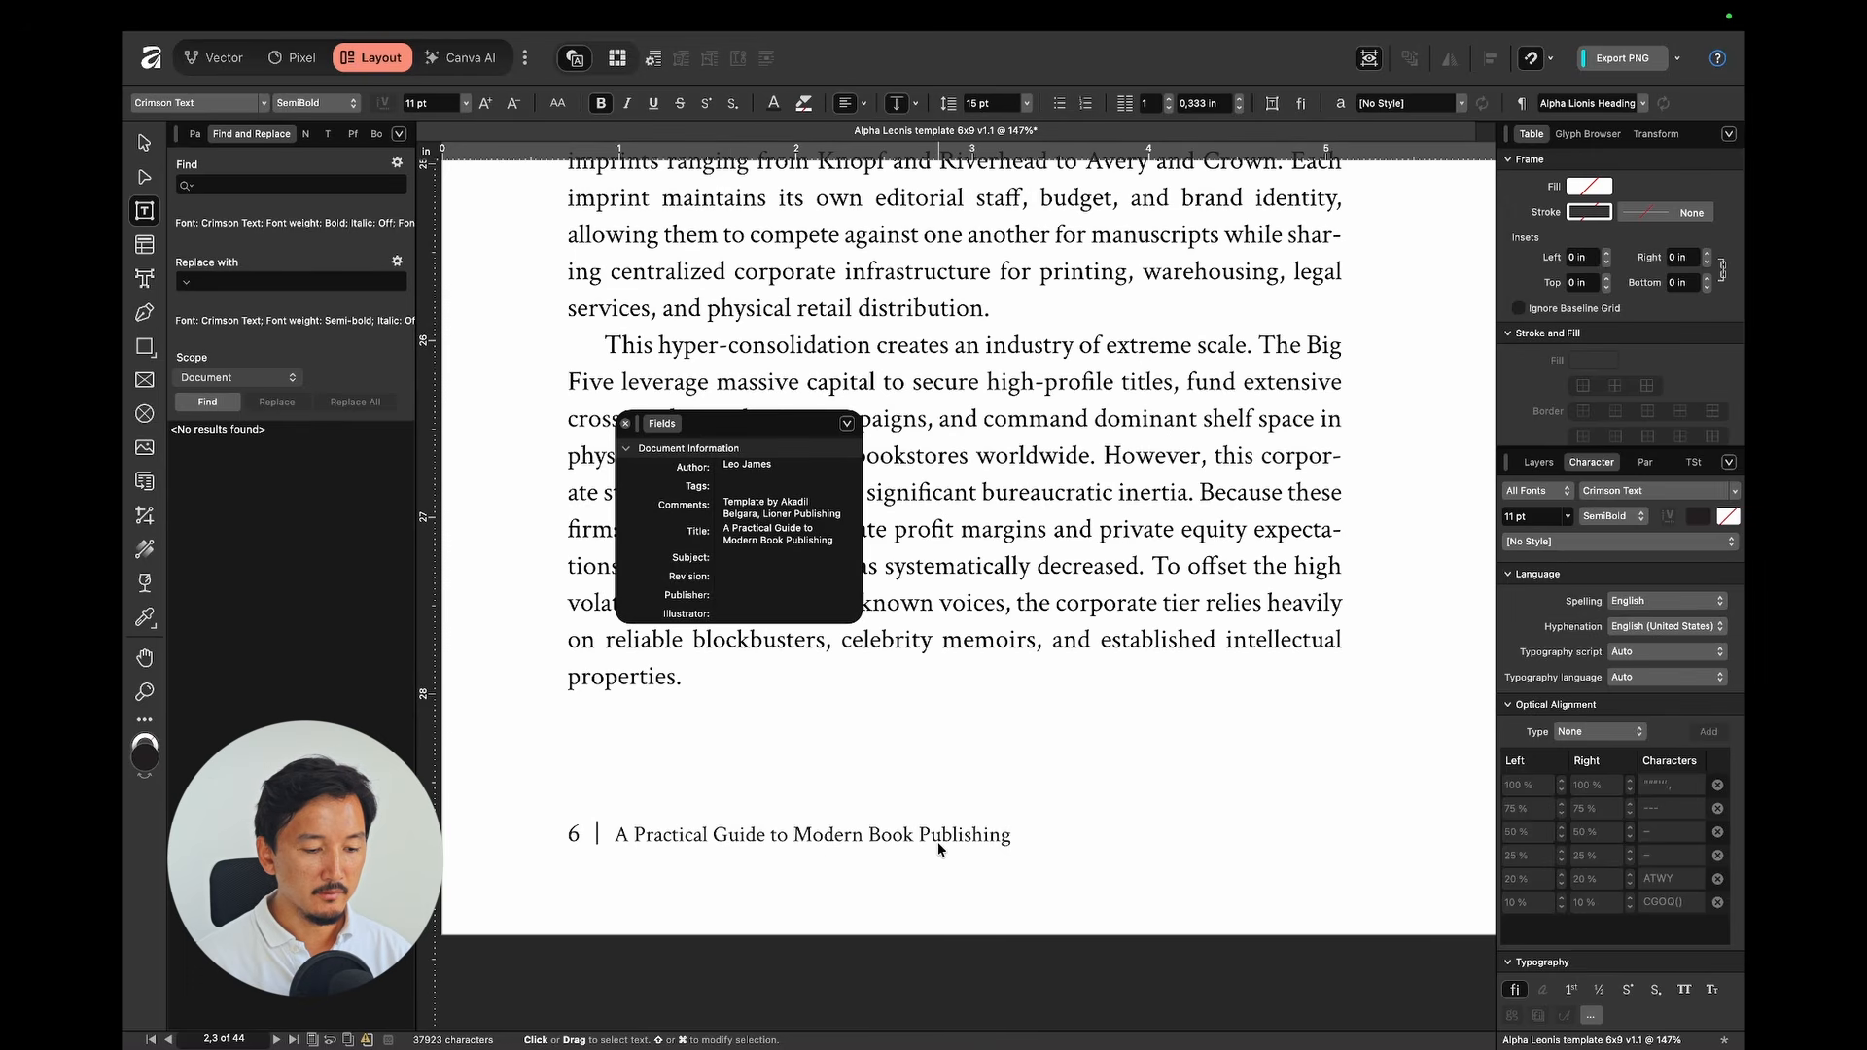
{"action": "scroll", "coordinate": [937, 843], "scroll_direction": "down", "scroll_amount": 3}
{"action": "scroll", "coordinate": [937, 843], "scroll_direction": "right", "scroll_amount": 9}
{"action": "scroll", "coordinate": [1045, 828], "scroll_direction": "up", "scroll_amount": 1}
{"action": "scroll", "coordinate": [1045, 833], "scroll_direction": "up", "scroll_amount": 2}
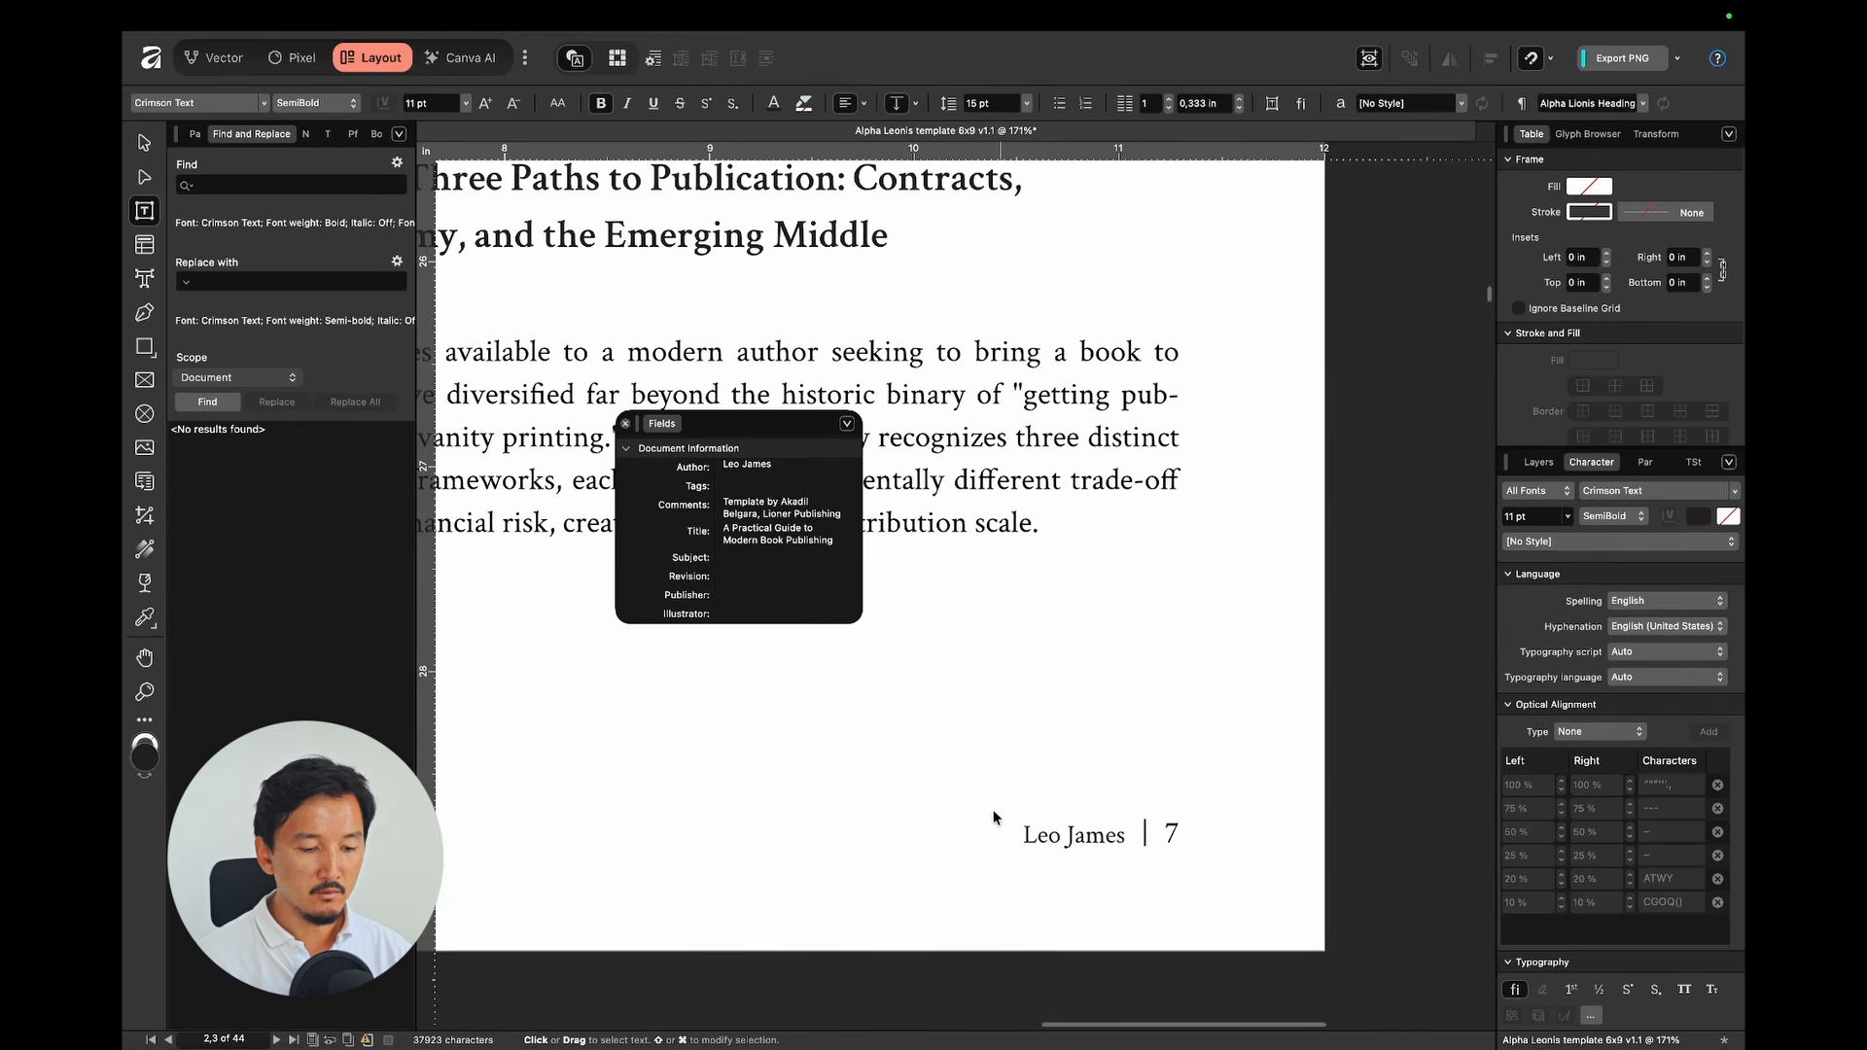
Step: Close the Fields panel and fit the whole spread in the window with Cmd+0
{"action": "left_click", "coordinate": [626, 425]}
{"action": "key", "text": "super+0"}
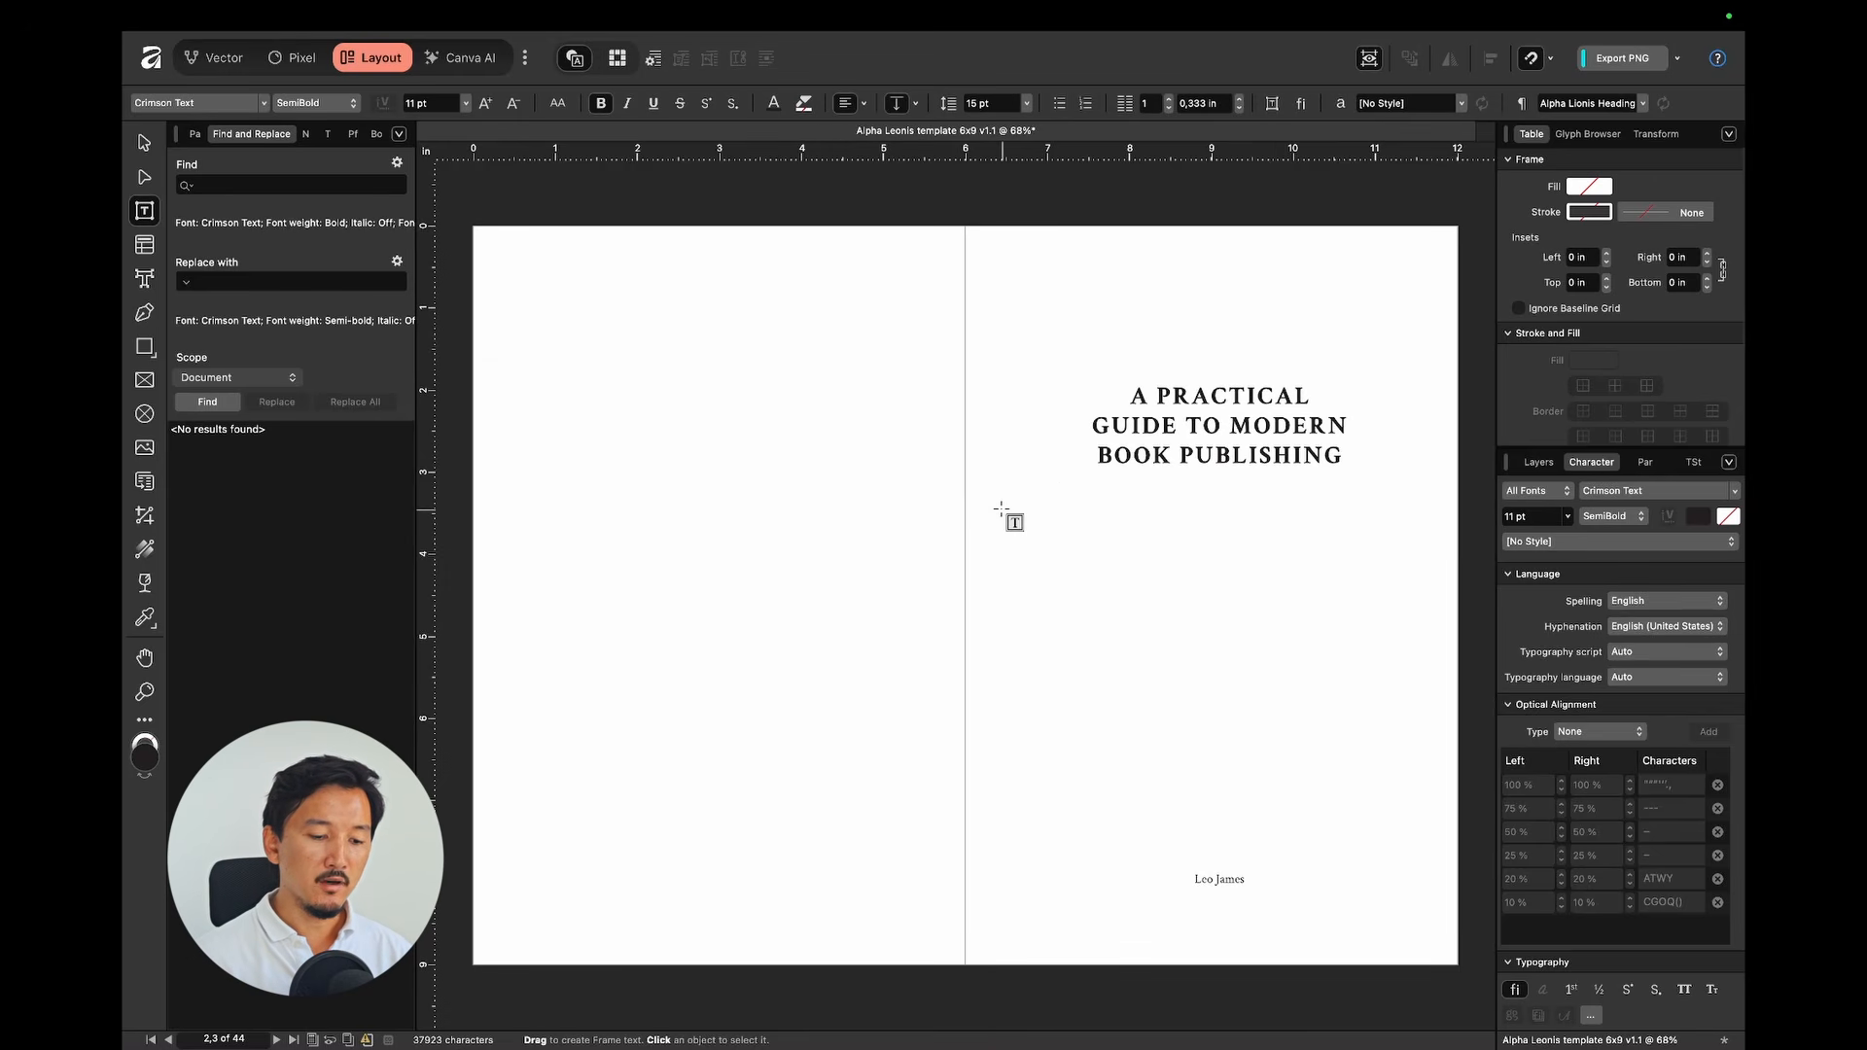
{"action": "scroll", "coordinate": [1001, 509], "scroll_direction": "down", "scroll_amount": 15}
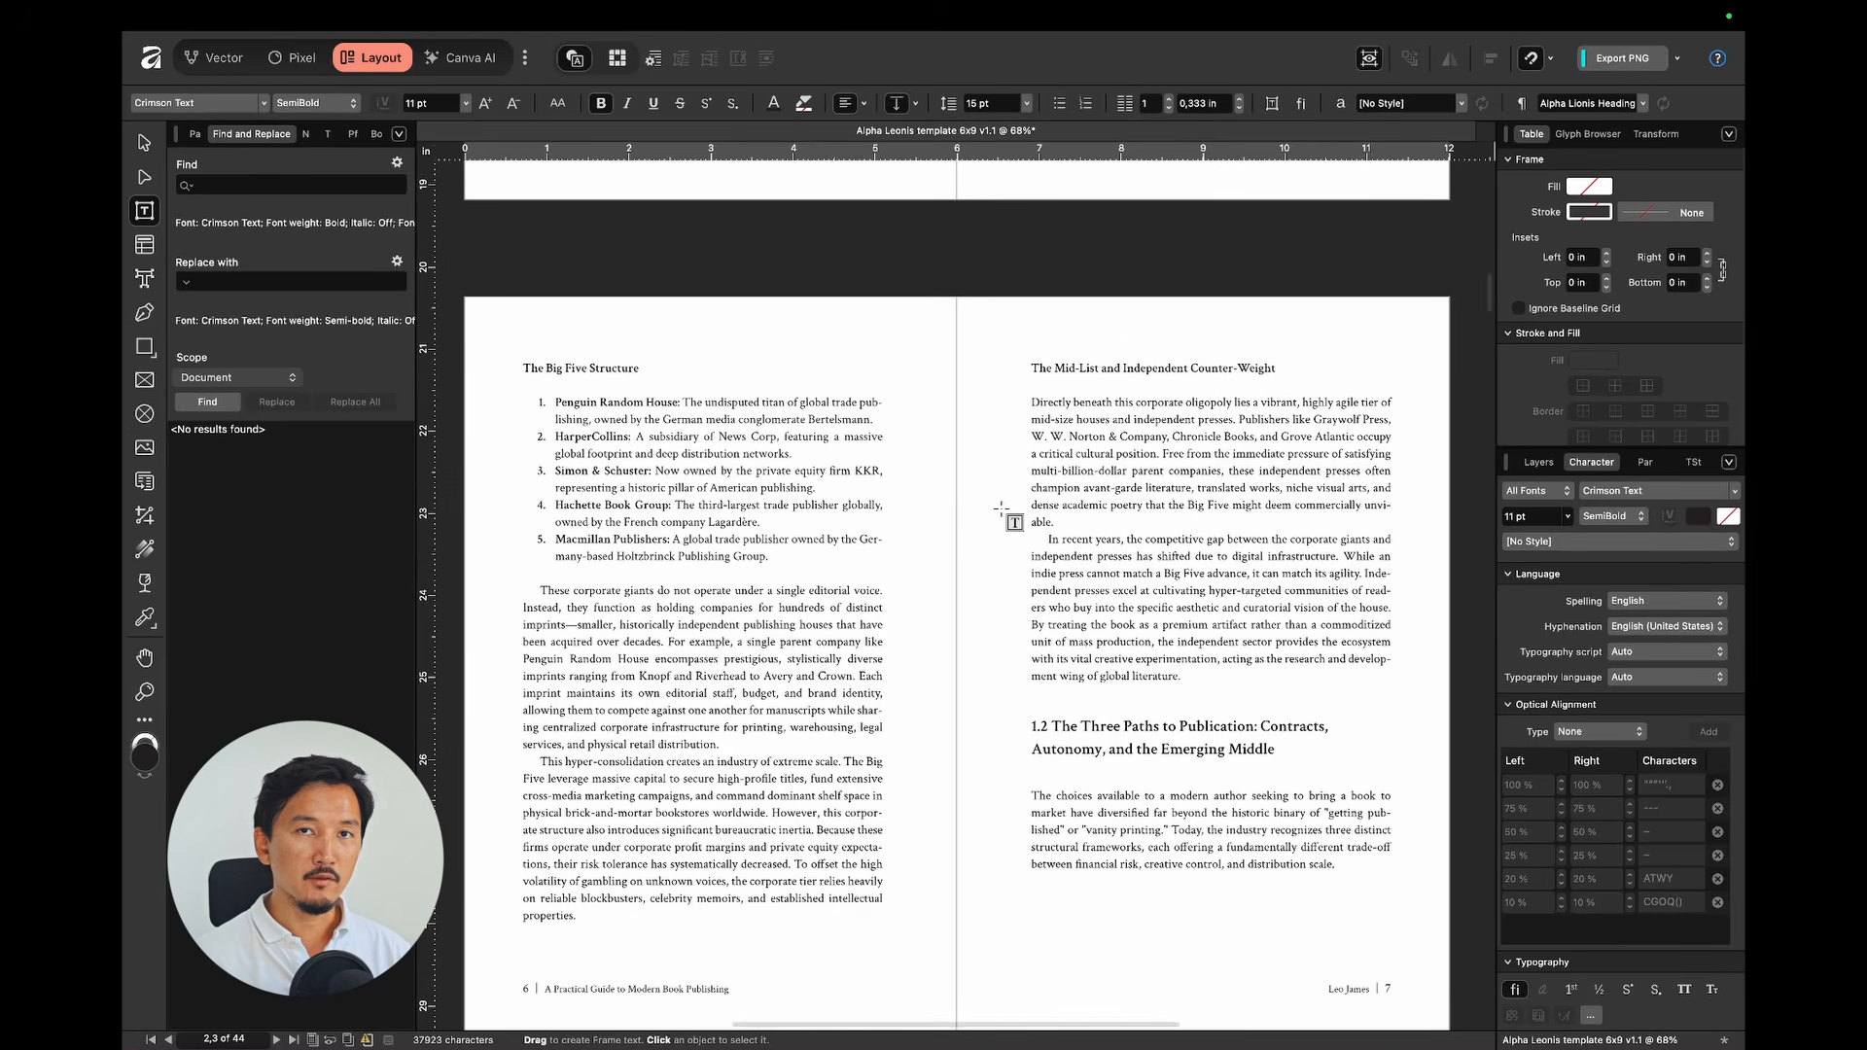